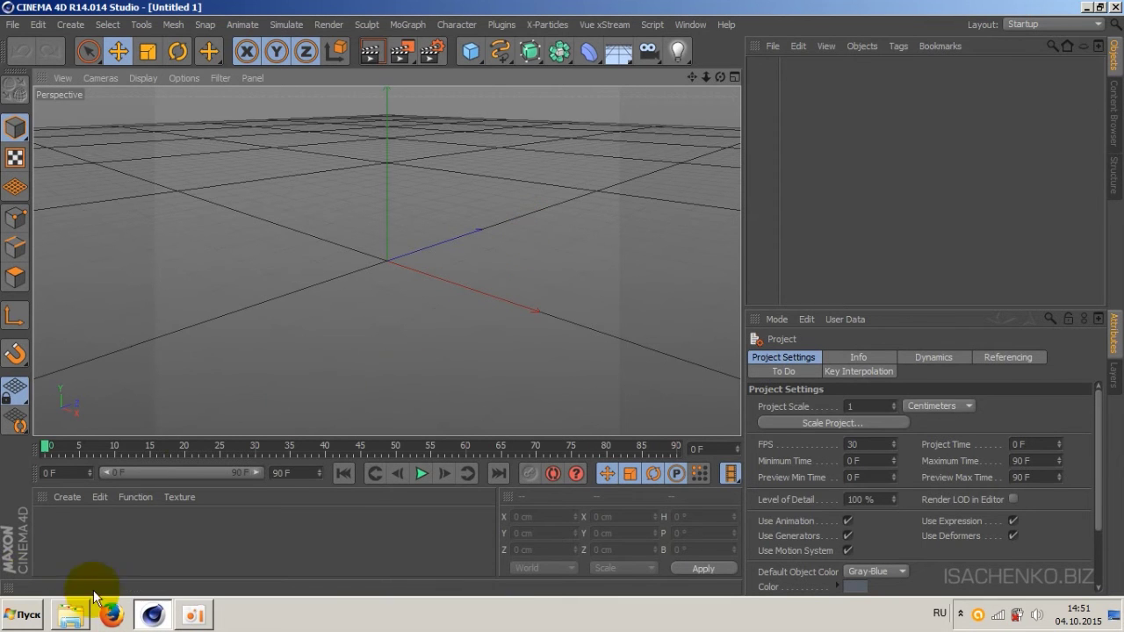
Step: Open the ANIMATION folder and play the Water morphing video
click(70, 615)
click(548, 237)
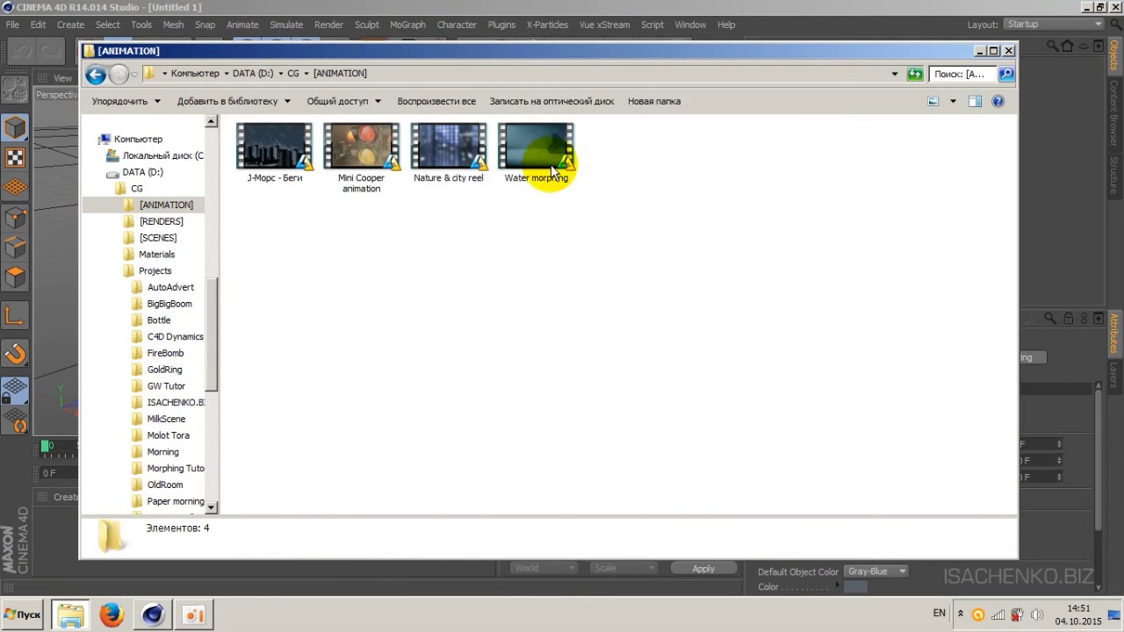
double_click(545, 155)
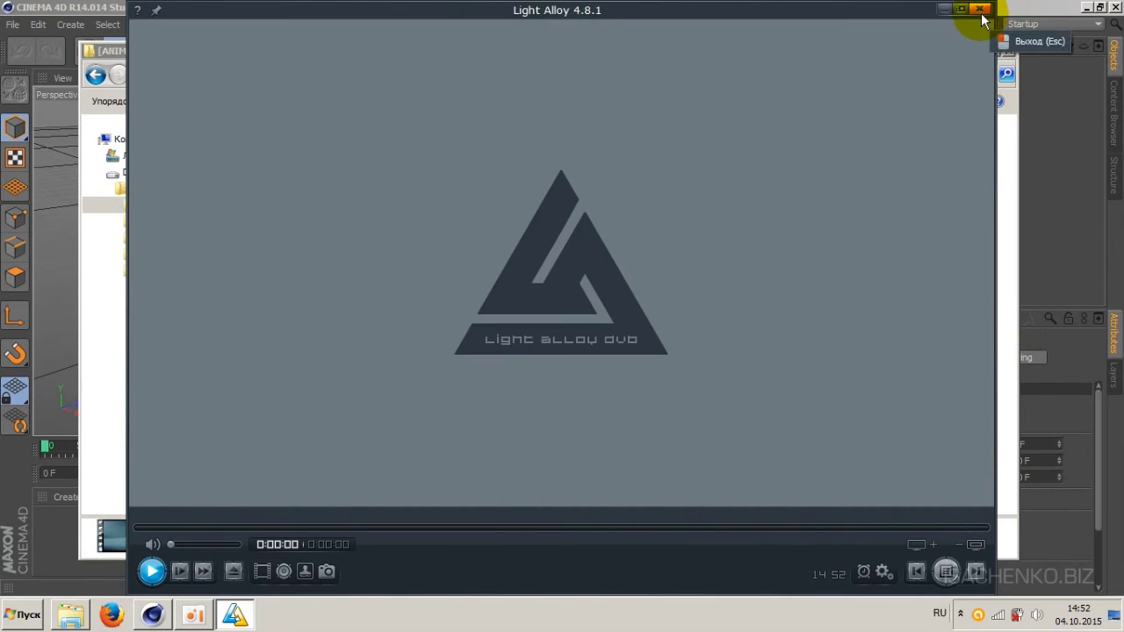
Step: Close the Light Alloy player after the Water morphing clip finishes
click(981, 11)
Step: Deselect the file and minimize Explorer to reveal the empty Cinema 4D scene
click(815, 181)
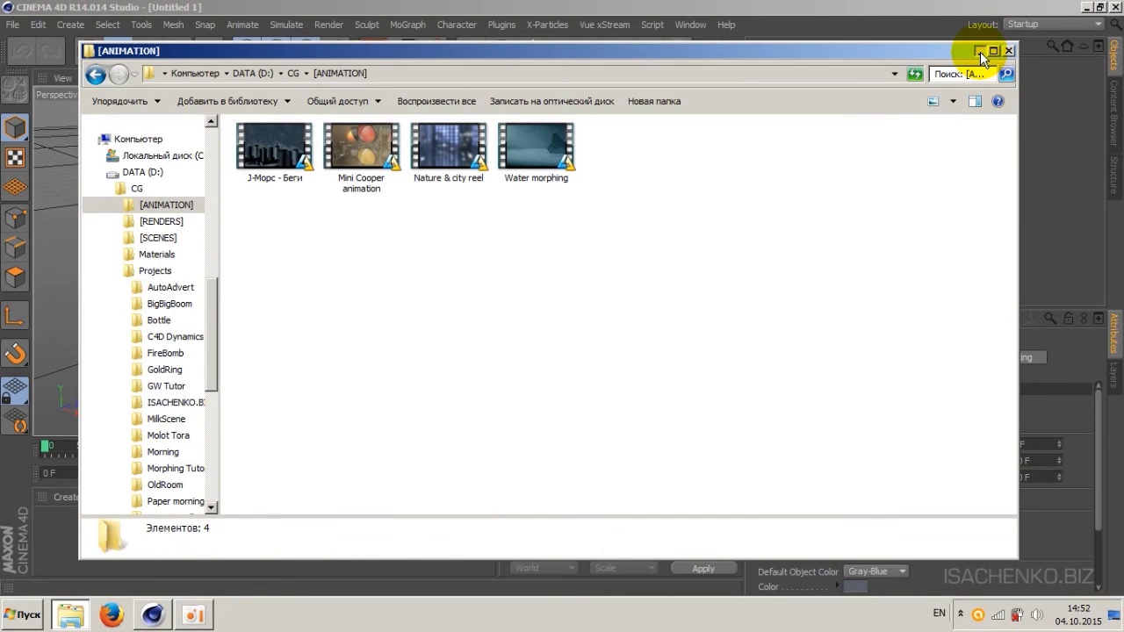
click(978, 53)
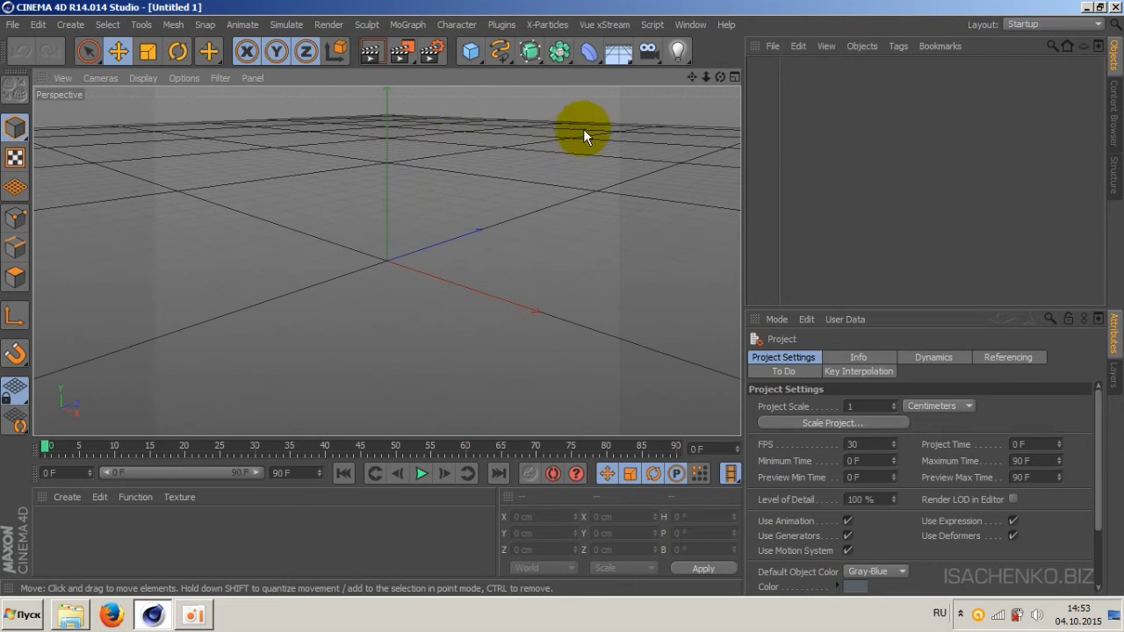
Step: Add two Plane objects and set Plane.1's orientation to +X
click(615, 51)
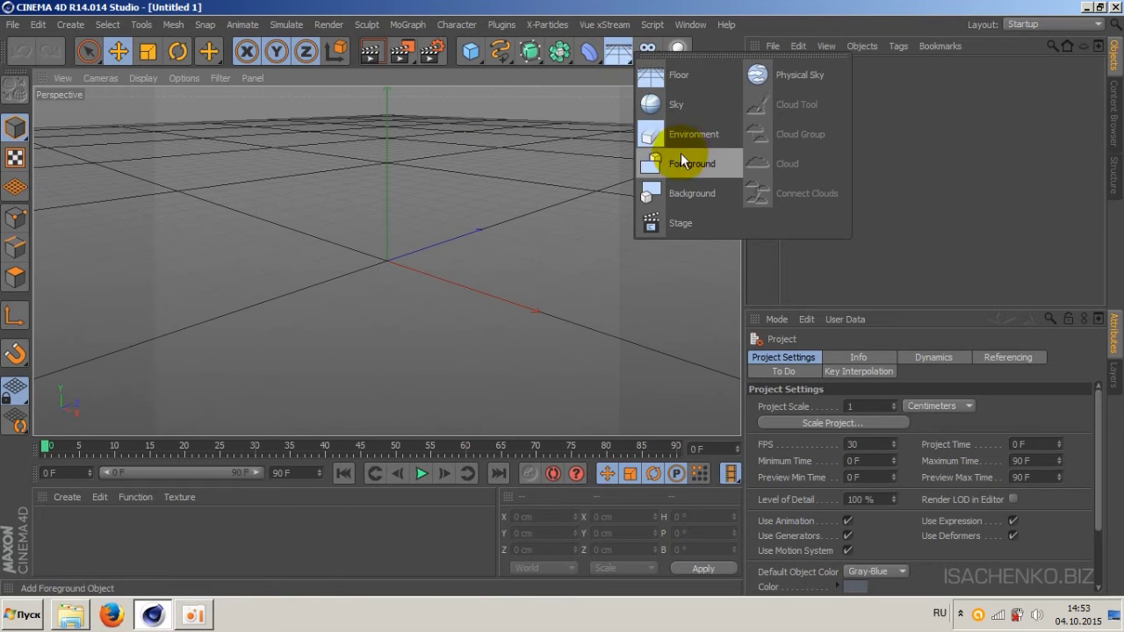
click(472, 50)
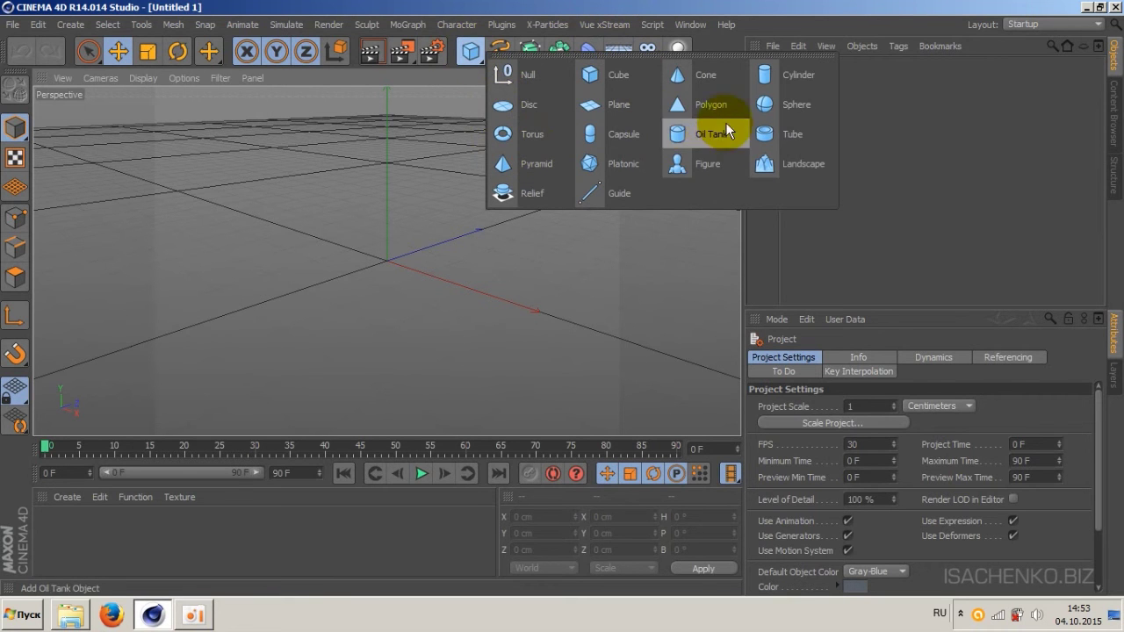
click(618, 102)
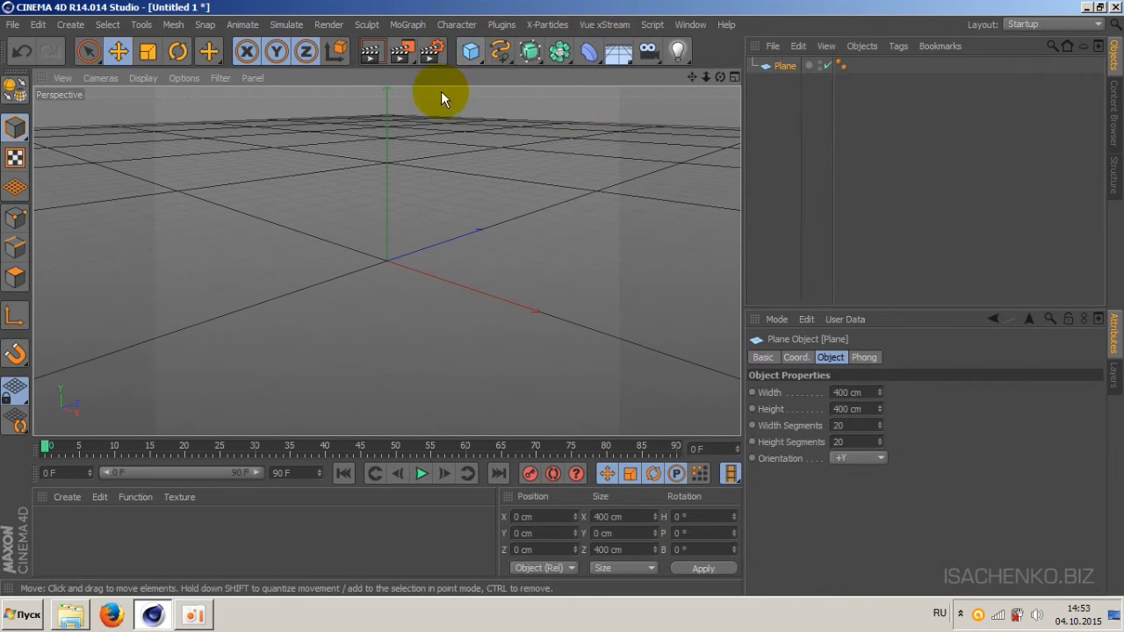
click(472, 56)
click(618, 107)
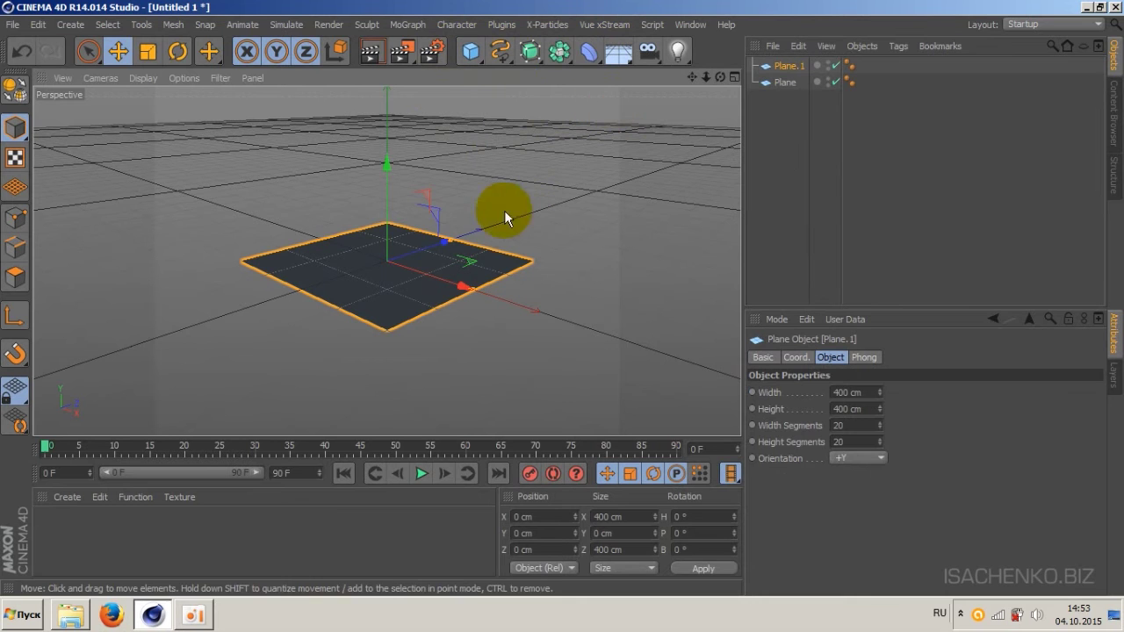
click(881, 459)
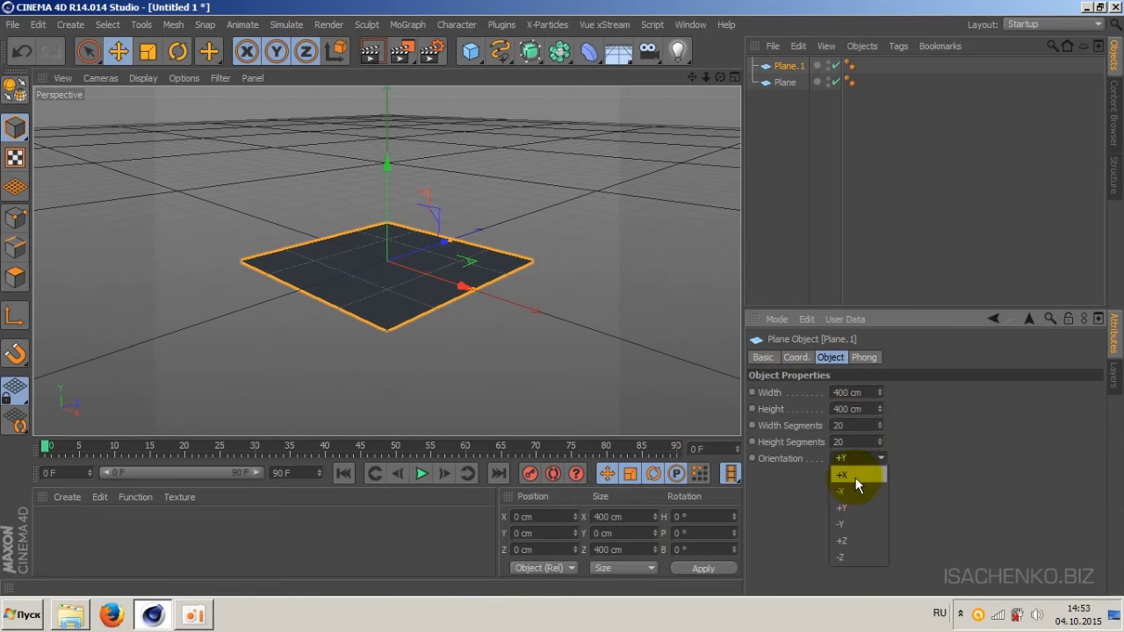
click(855, 478)
Step: Move the upright Plane.1 left and lift it above the floor
mouse_move(461, 285)
mouse_down()
mouse_move(376, 255)
mouse_move(397, 268)
mouse_move(389, 264)
mouse_up()
drag(321, 190, 317, 106)
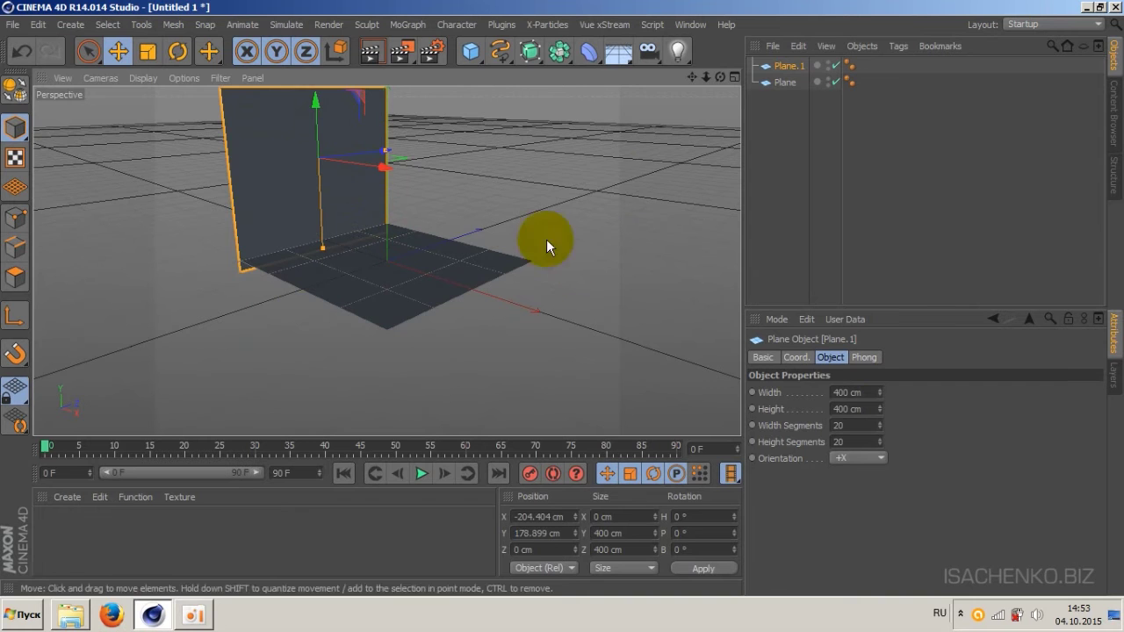
drag(711, 75, 705, 77)
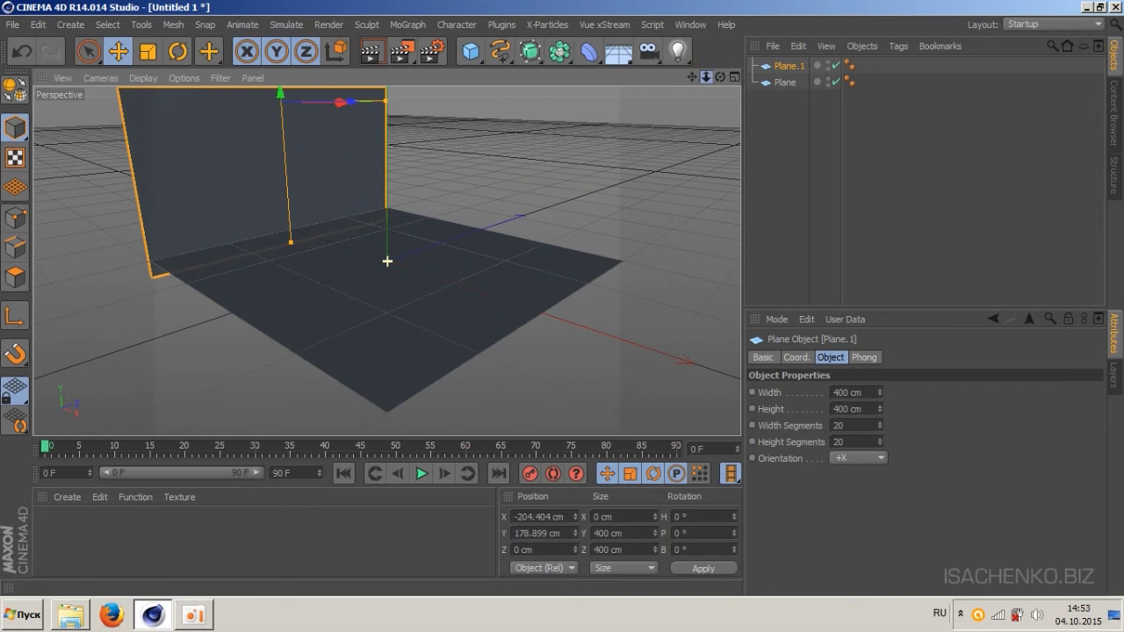
Step: Set Width and Height to 1000 cm for both Plane and Plane.1
click(784, 83)
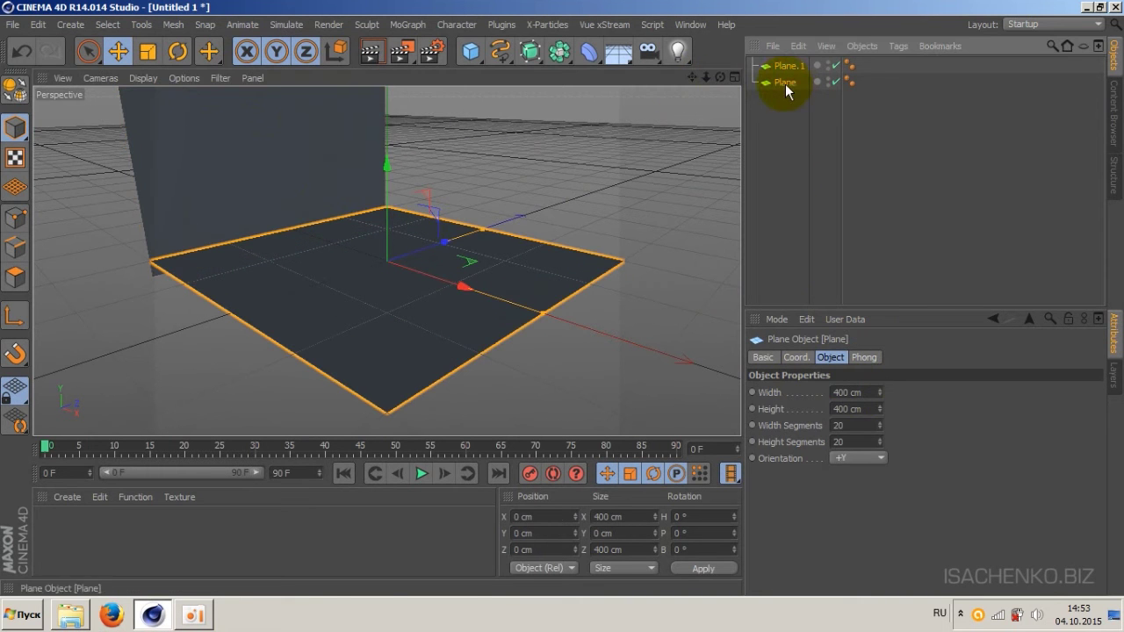
double_click(850, 392)
text(1000)
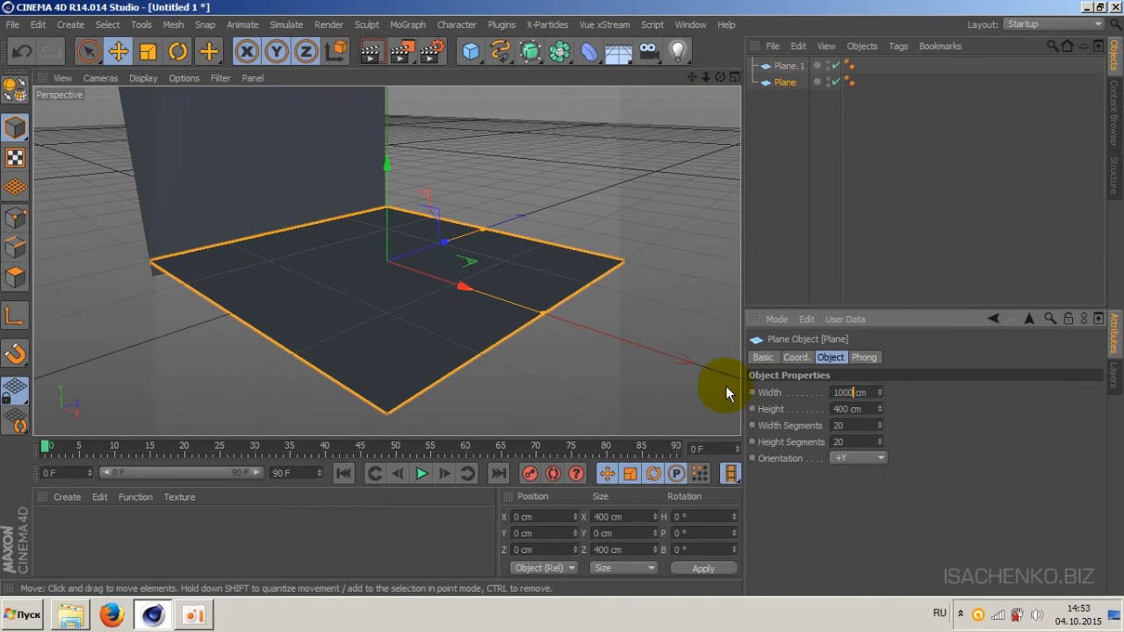
key(Tab)
text(1000)
key(Return)
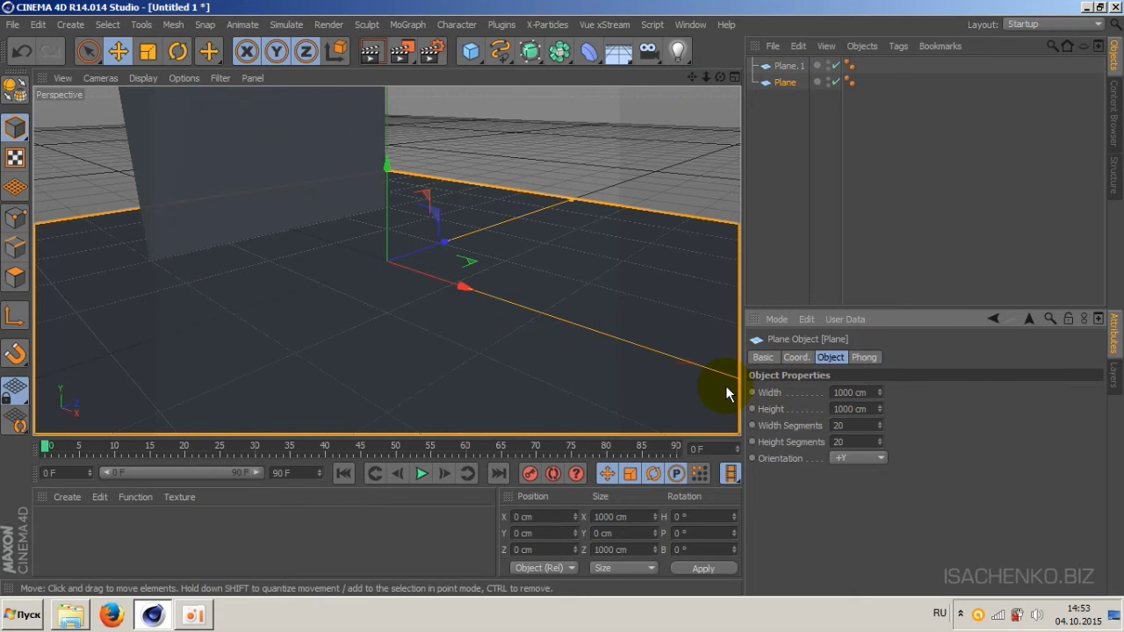
click(787, 65)
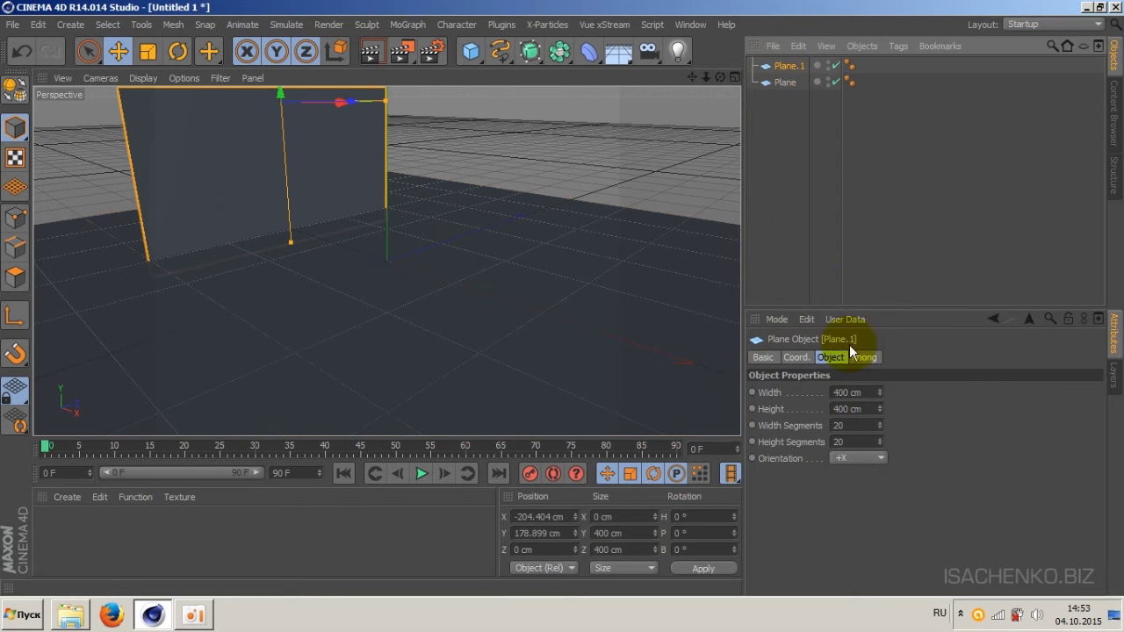
double_click(848, 391)
text(1000)
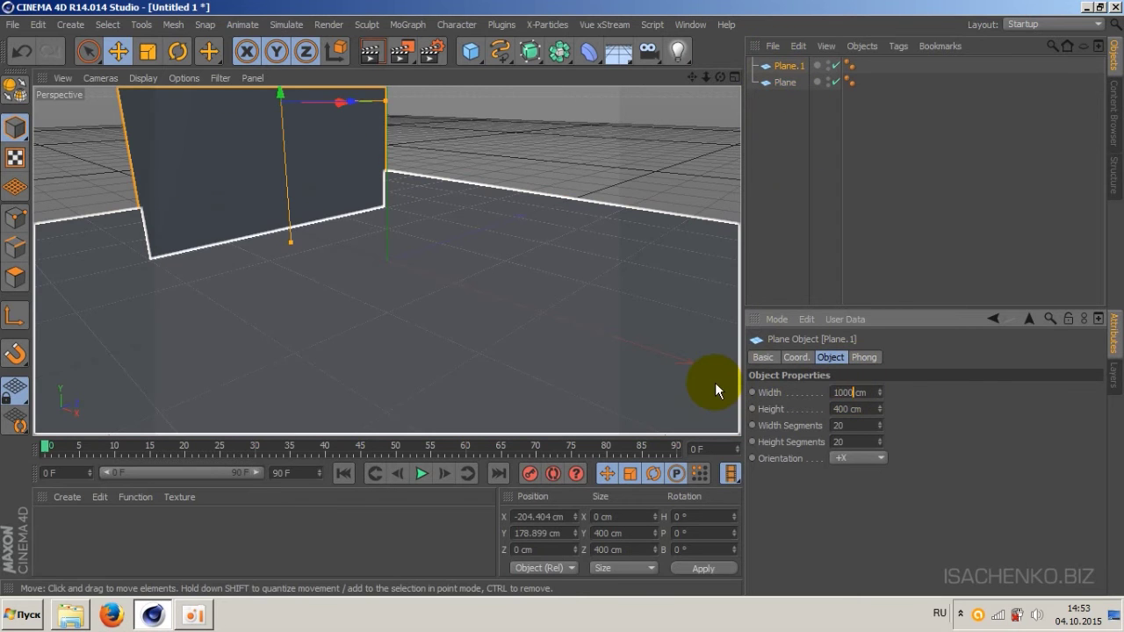
key(Tab)
text(1000)
key(Return)
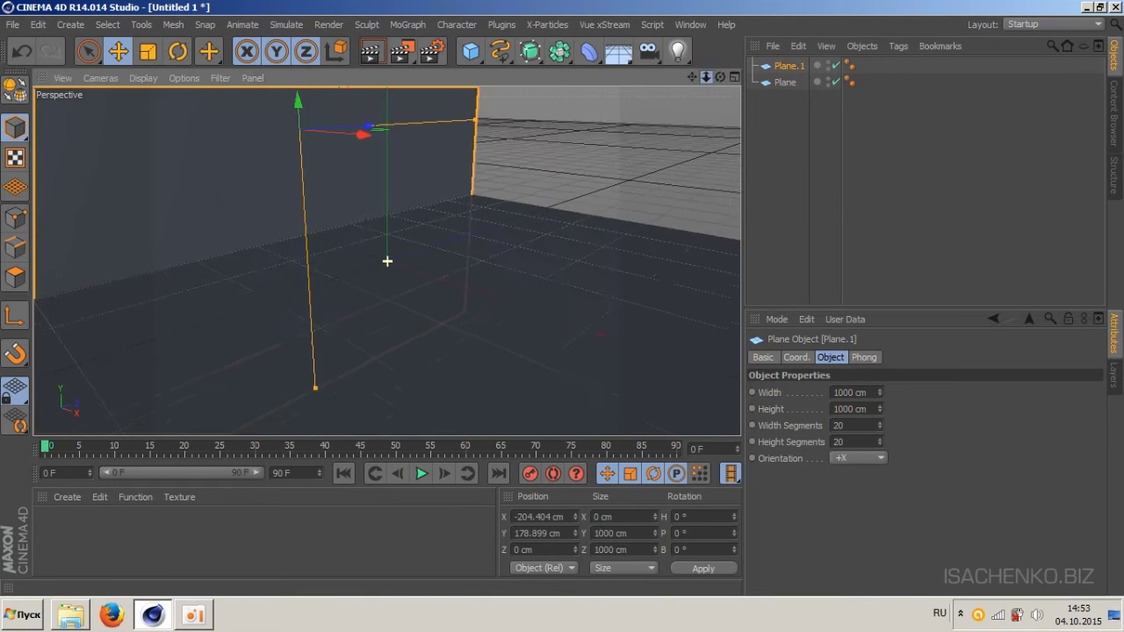
Step: Place Plane.1 at the floor's back edge, around X -481.925 cm, Y 486.831 cm
scroll(387, 261, down, 5)
drag(356, 139, 348, 65)
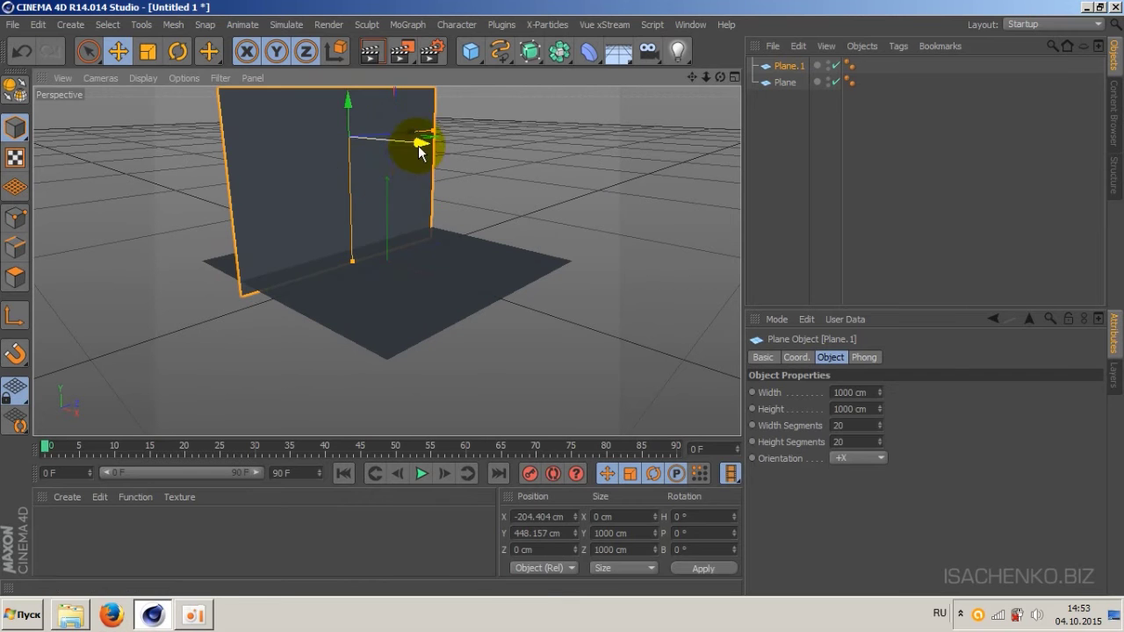
mouse_move(419, 148)
mouse_down()
mouse_move(299, 127)
mouse_move(303, 104)
mouse_up()
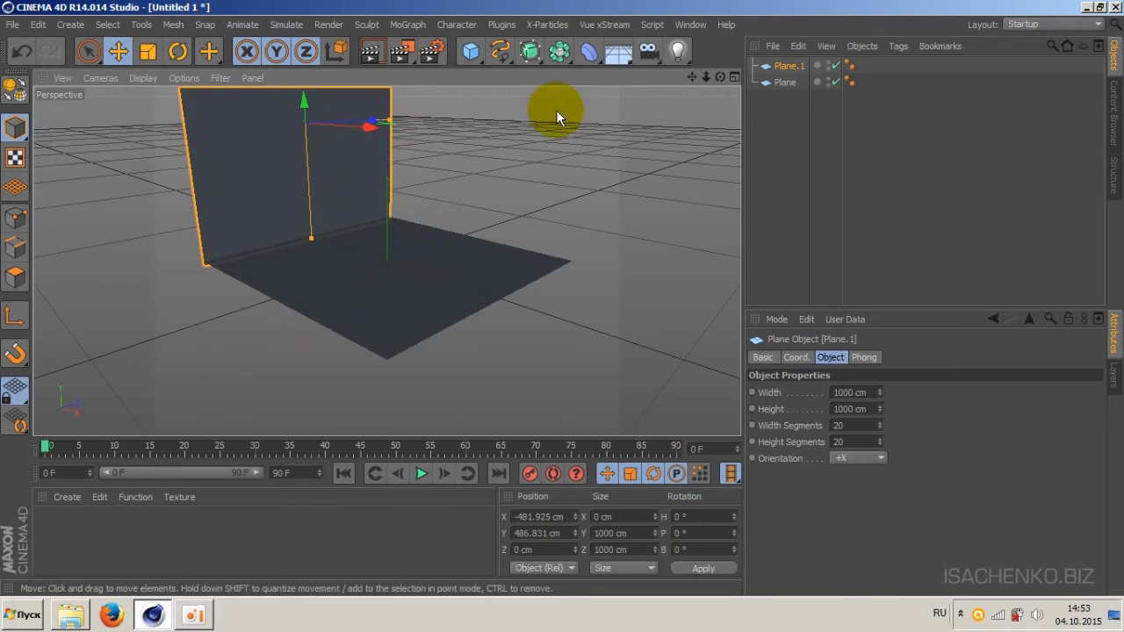
drag(706, 78, 727, 79)
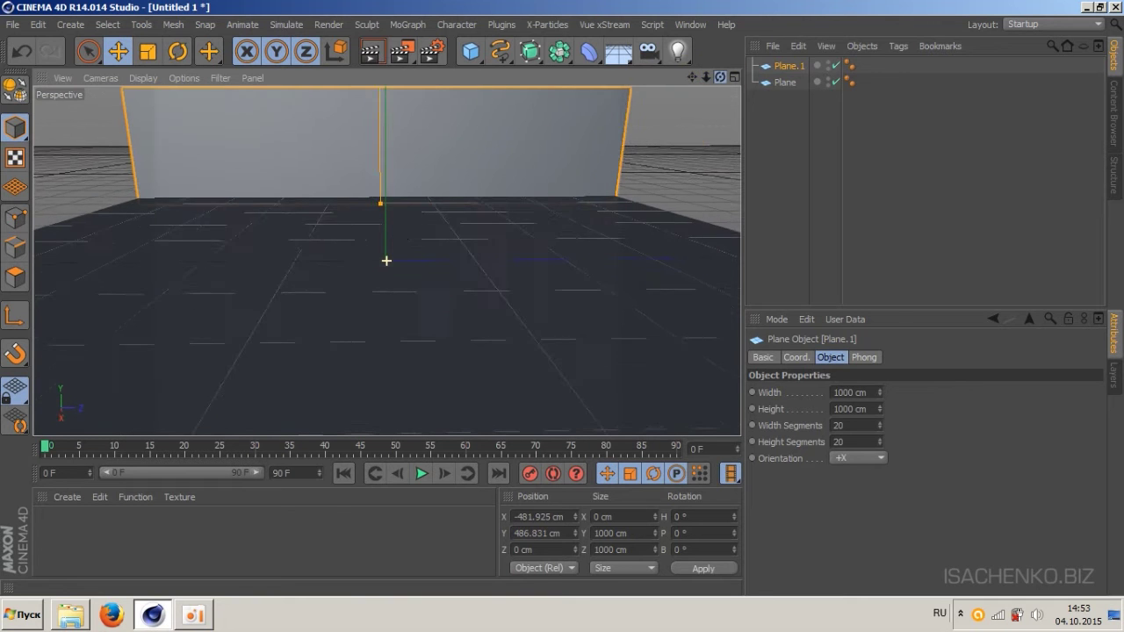
Step: Rename the wall plane Background and the floor plane Bottom
double_click(791, 66)
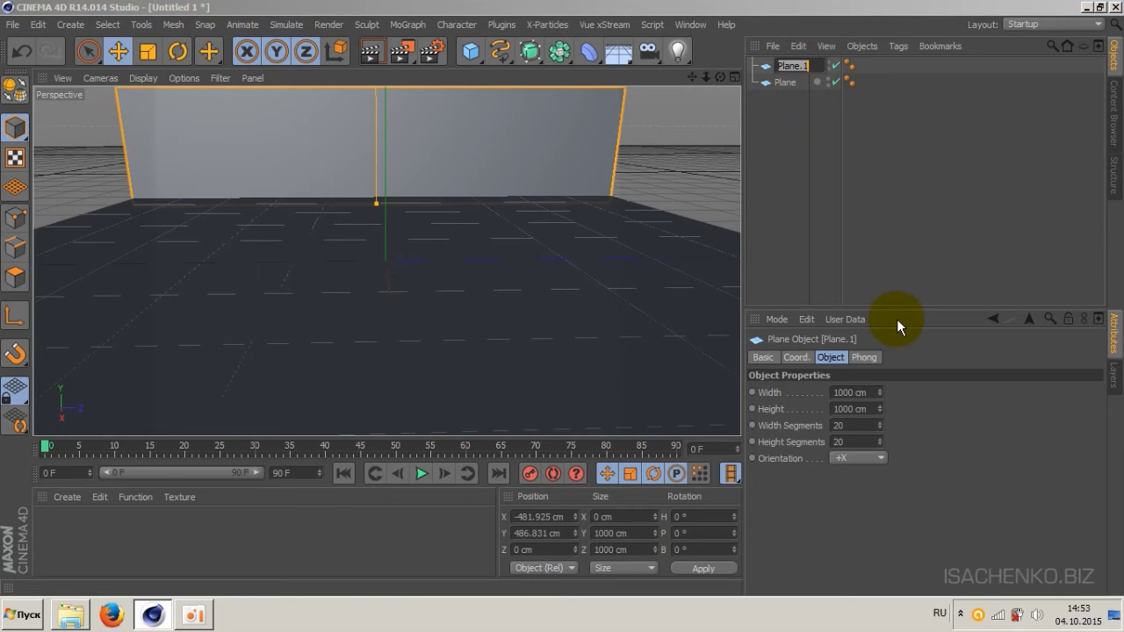
text(Ид)
text(хслпкщгте)
key(ctrl+a)
key(alt+shift)
text(Bac)
text(kground)
key(Return)
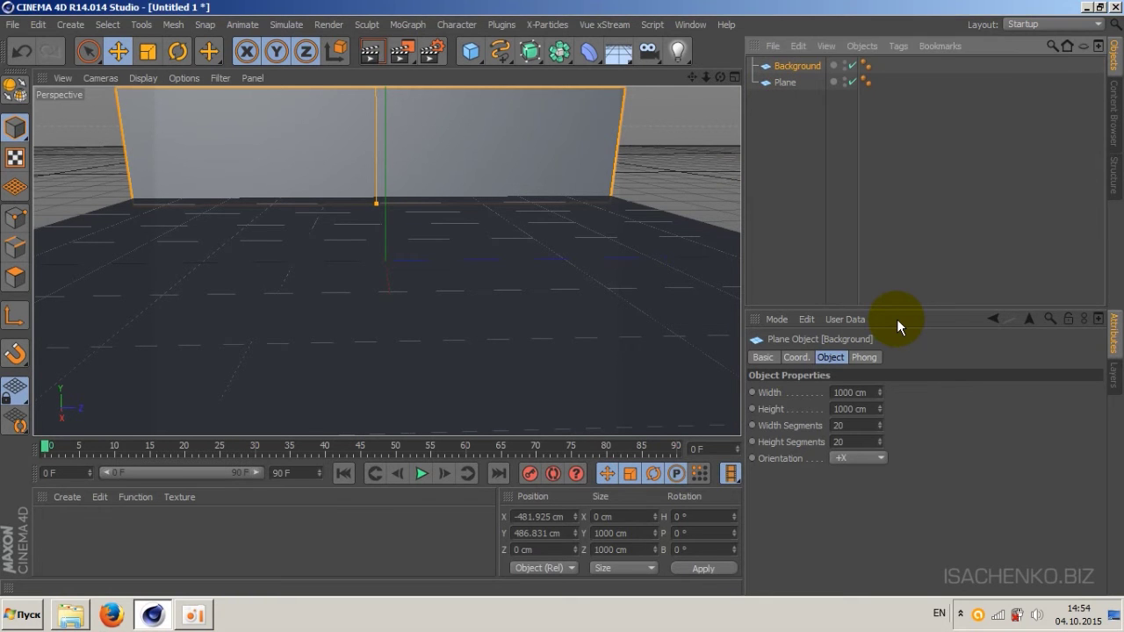
double_click(800, 81)
text(Bo)
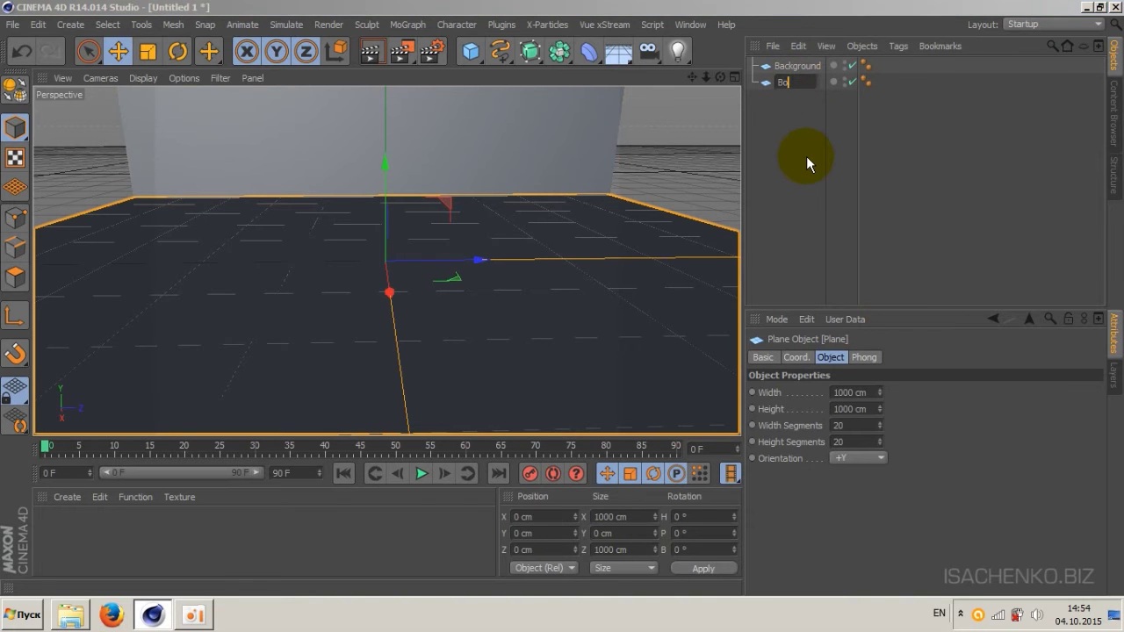
text(tto)
text(m)
key(Return)
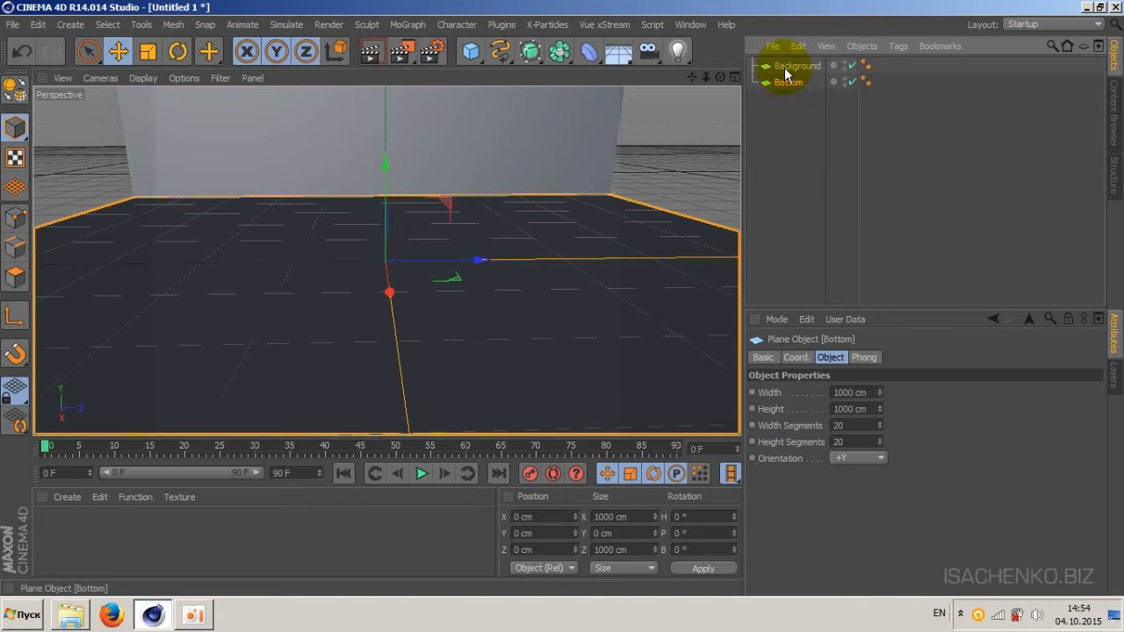
Step: Group Background and Bottom with Alt+G and name the null Studio
ctrl+click(784, 66)
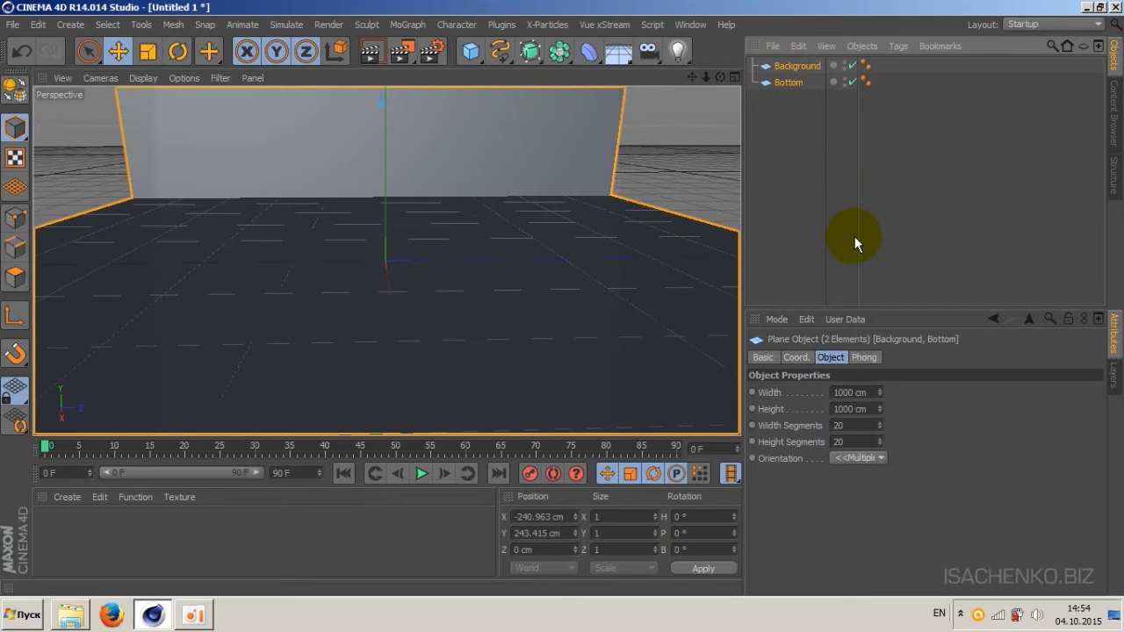
key(alt+g)
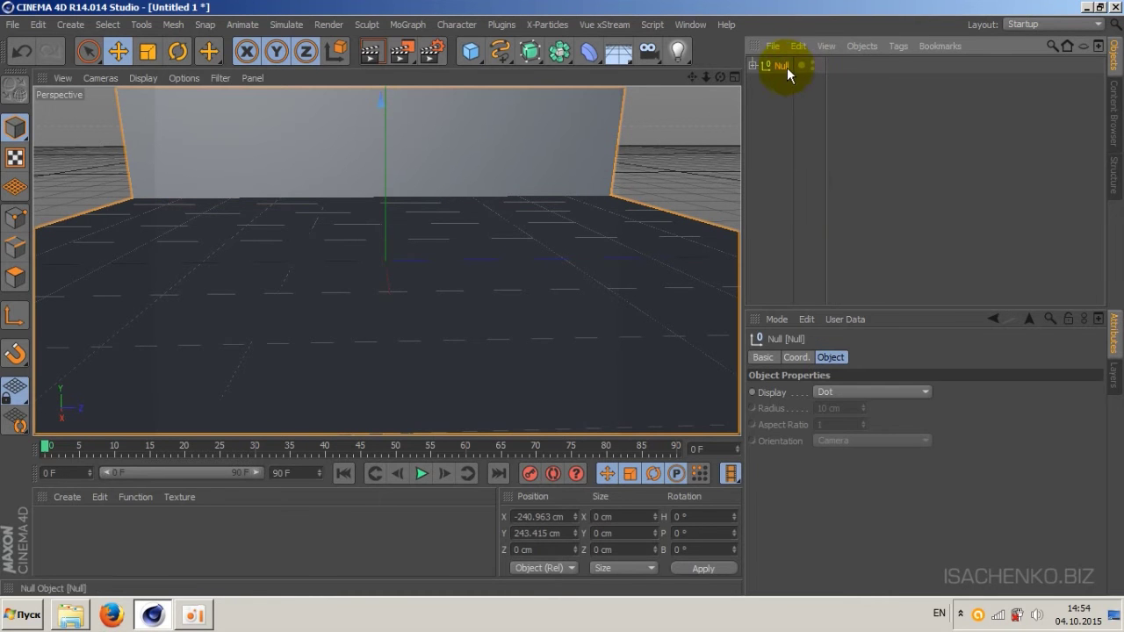
double_click(786, 66)
text(Stu)
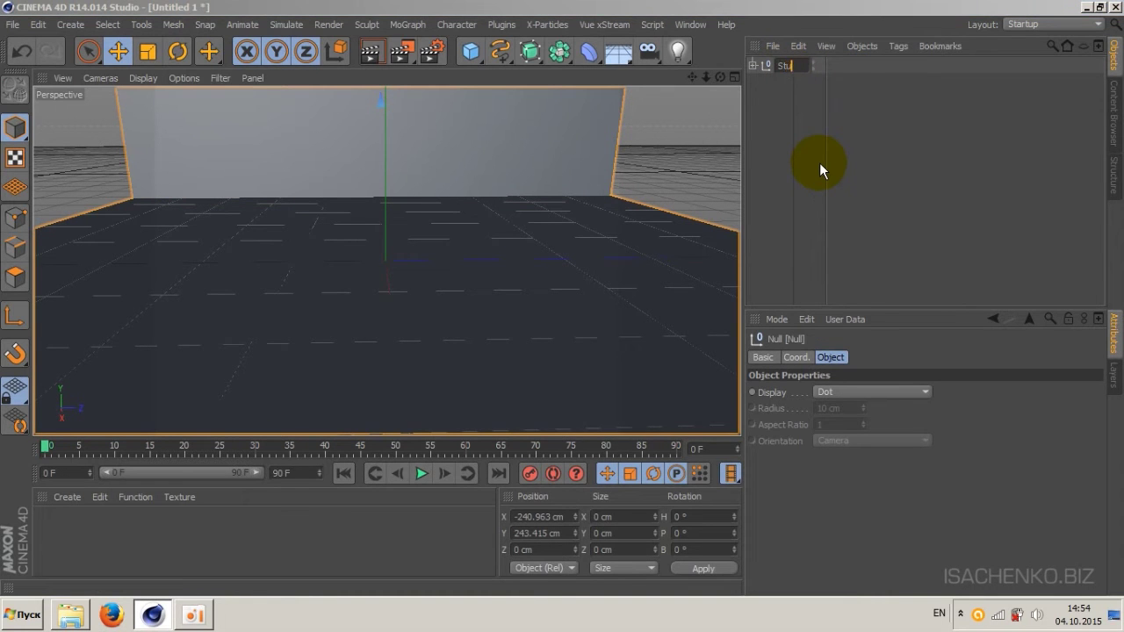
text(dio)
key(Return)
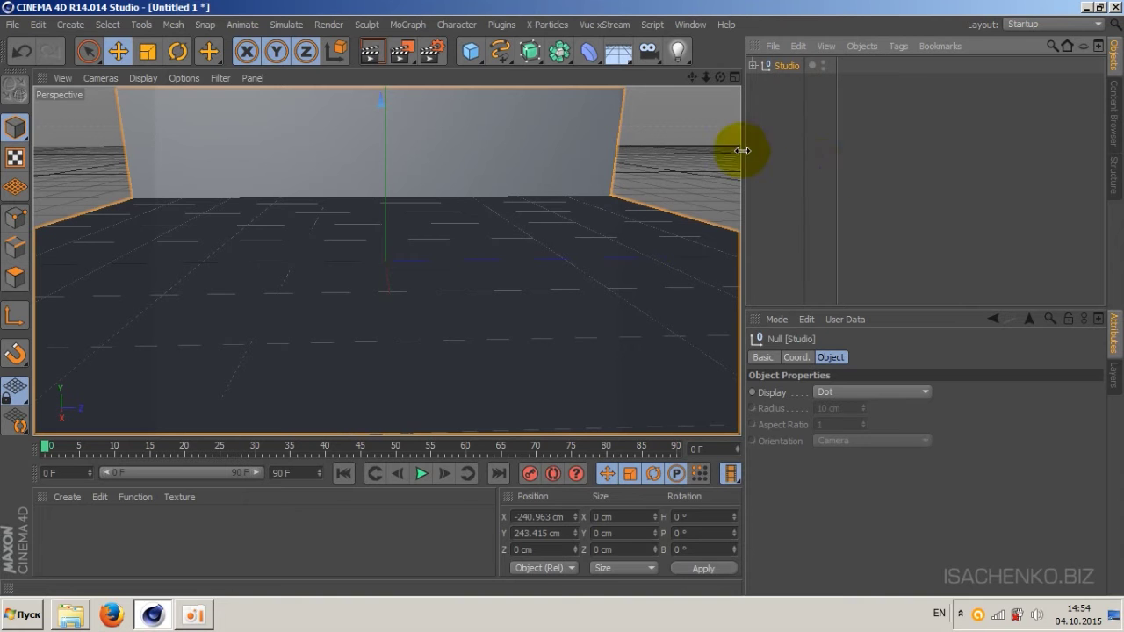
mouse_move(720, 78)
mouse_down()
mouse_move(685, 79)
mouse_move(719, 76)
mouse_move(686, 67)
mouse_move(692, 77)
mouse_up()
drag(387, 261, 387, 261)
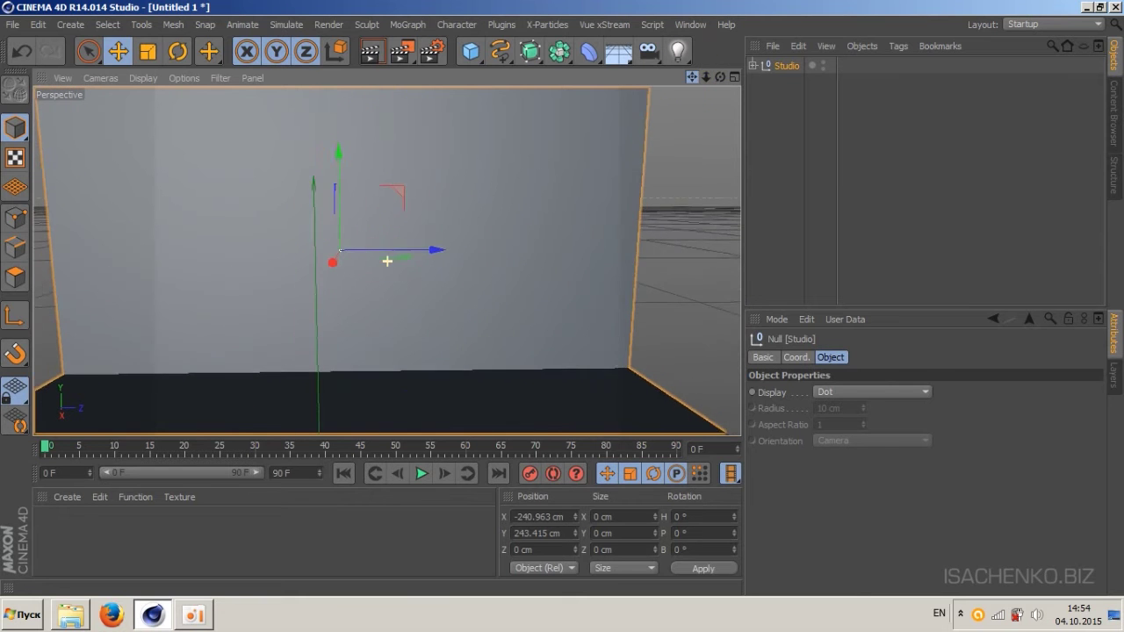
click(638, 227)
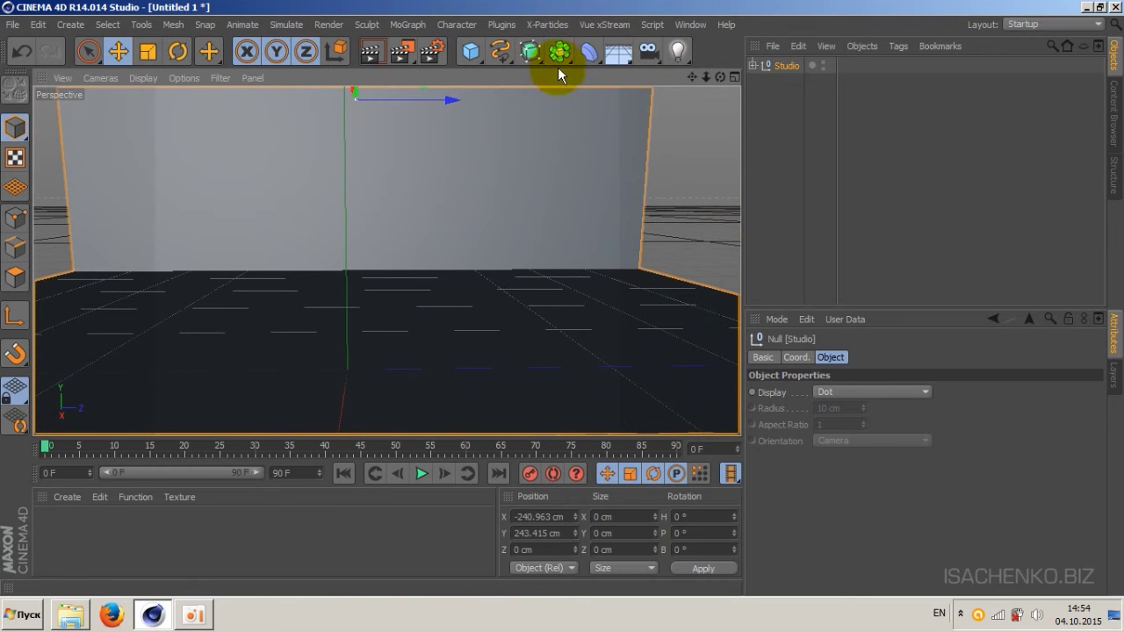
Step: Add an X-Particles System with a question setup and nudge its Emitter up slightly
click(537, 24)
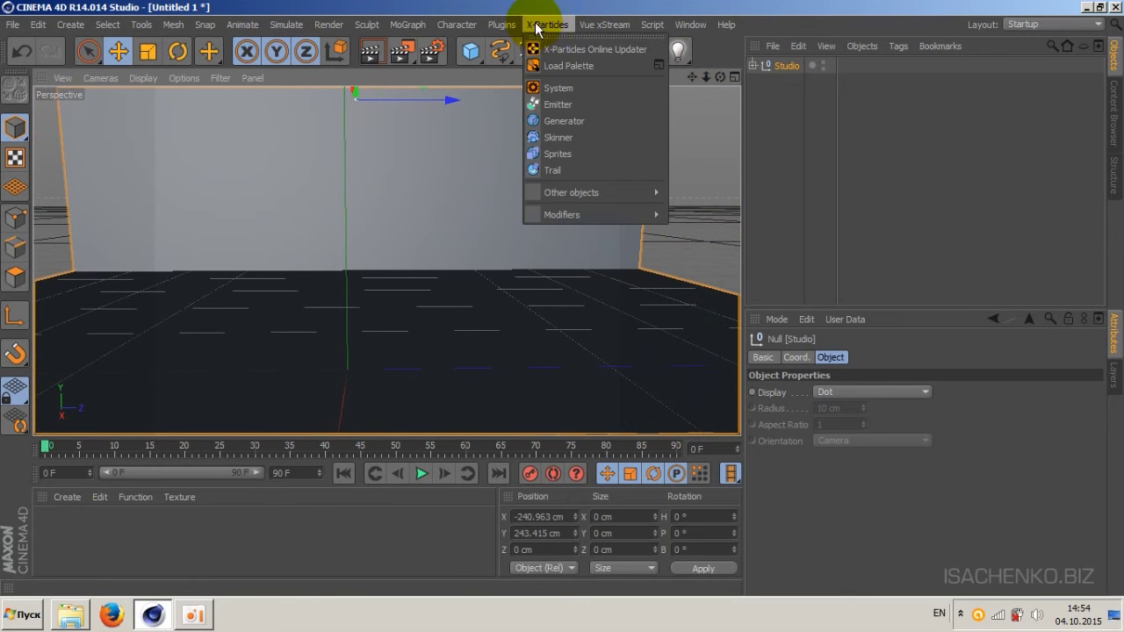
click(573, 86)
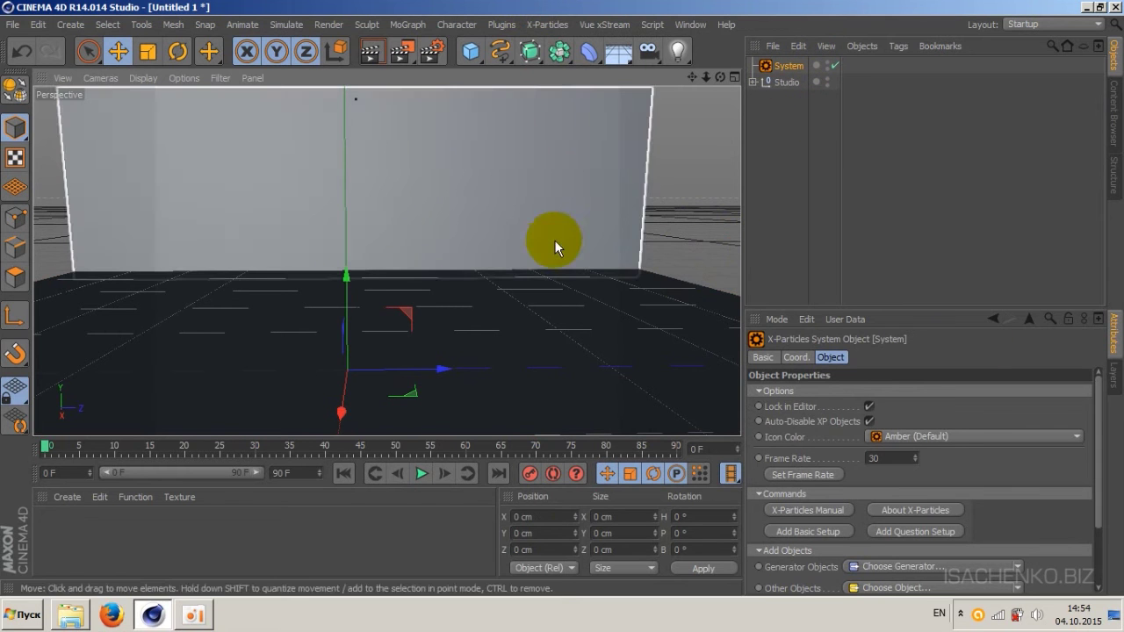
click(790, 68)
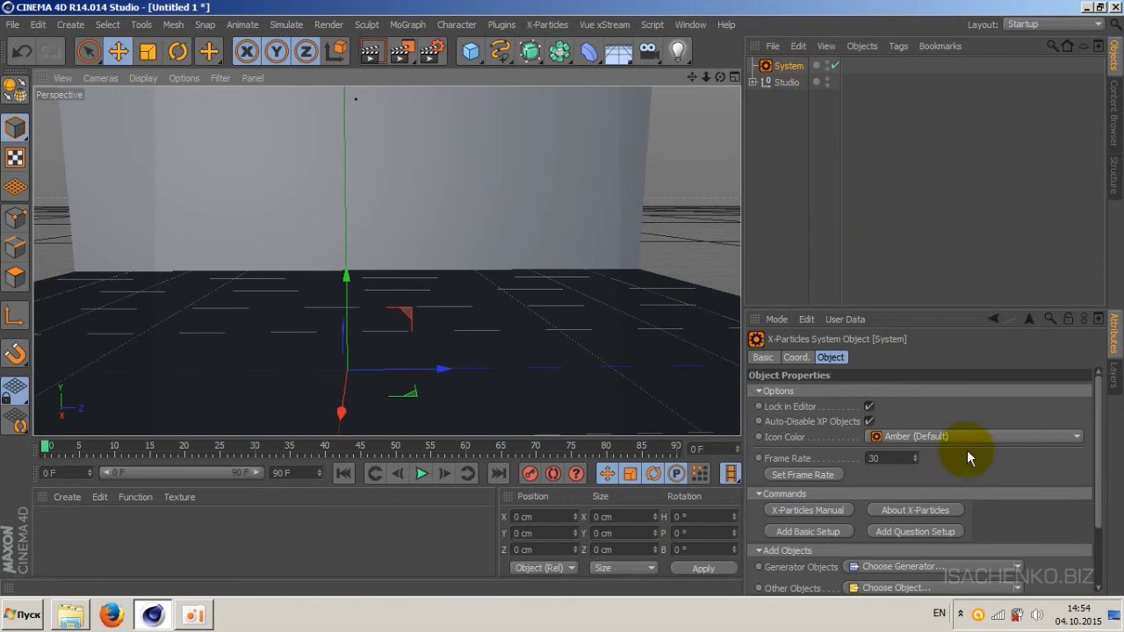
drag(1097, 447, 1099, 518)
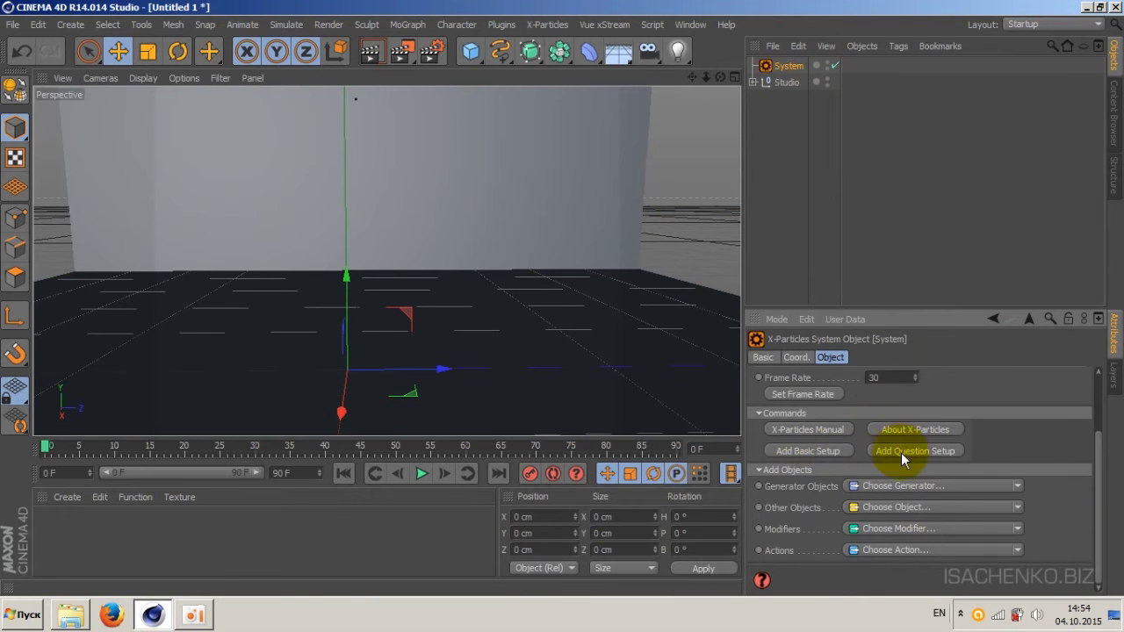
click(814, 450)
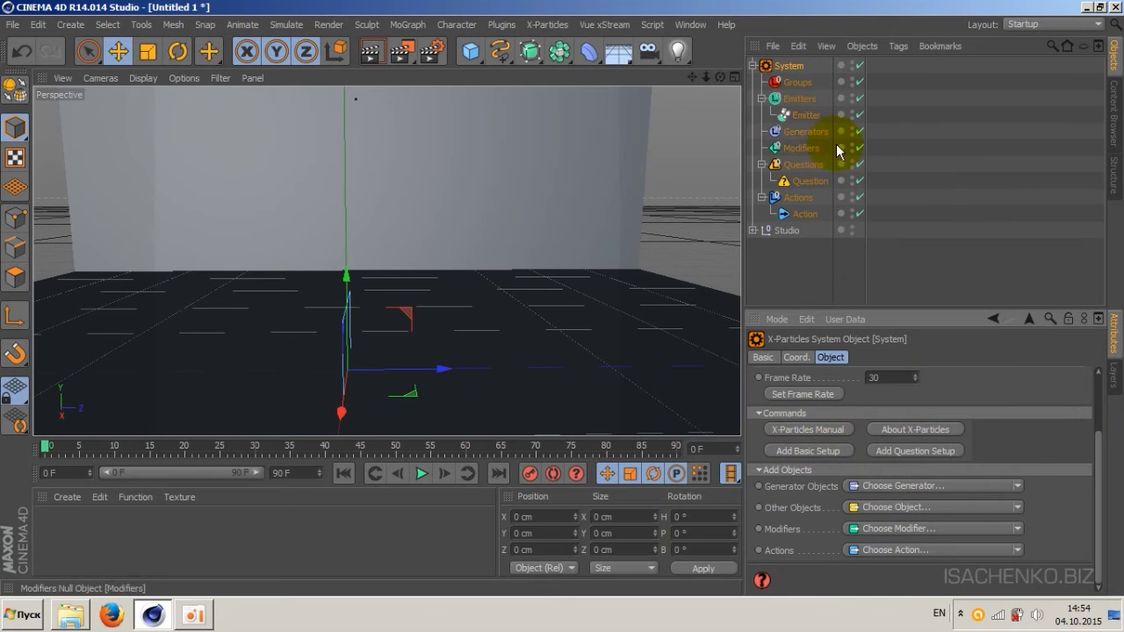
click(804, 115)
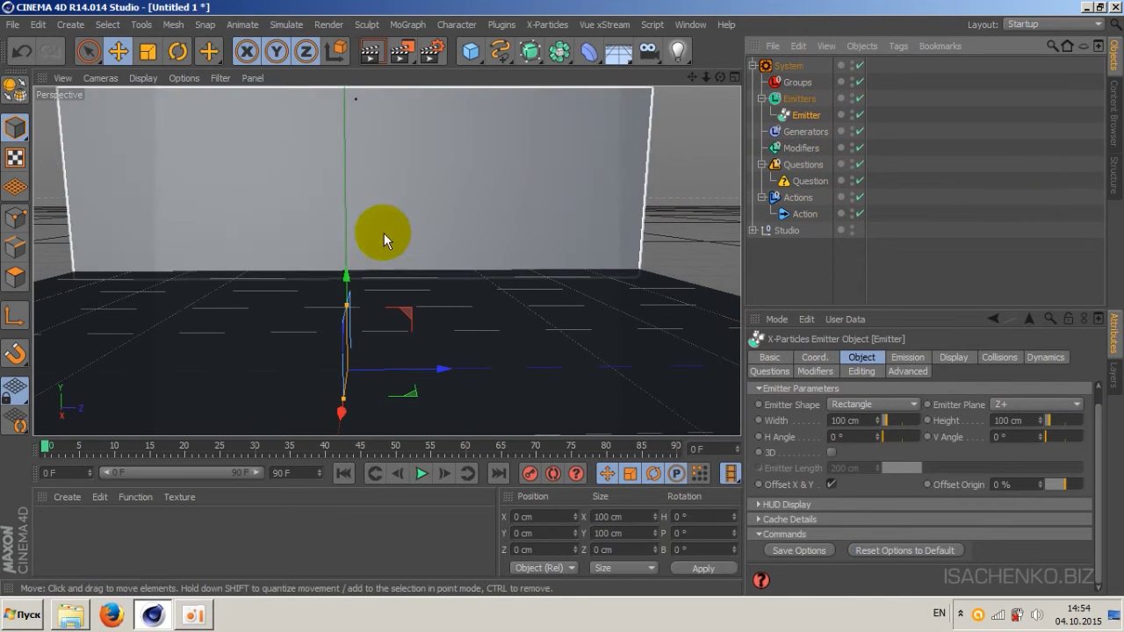
drag(348, 279, 348, 266)
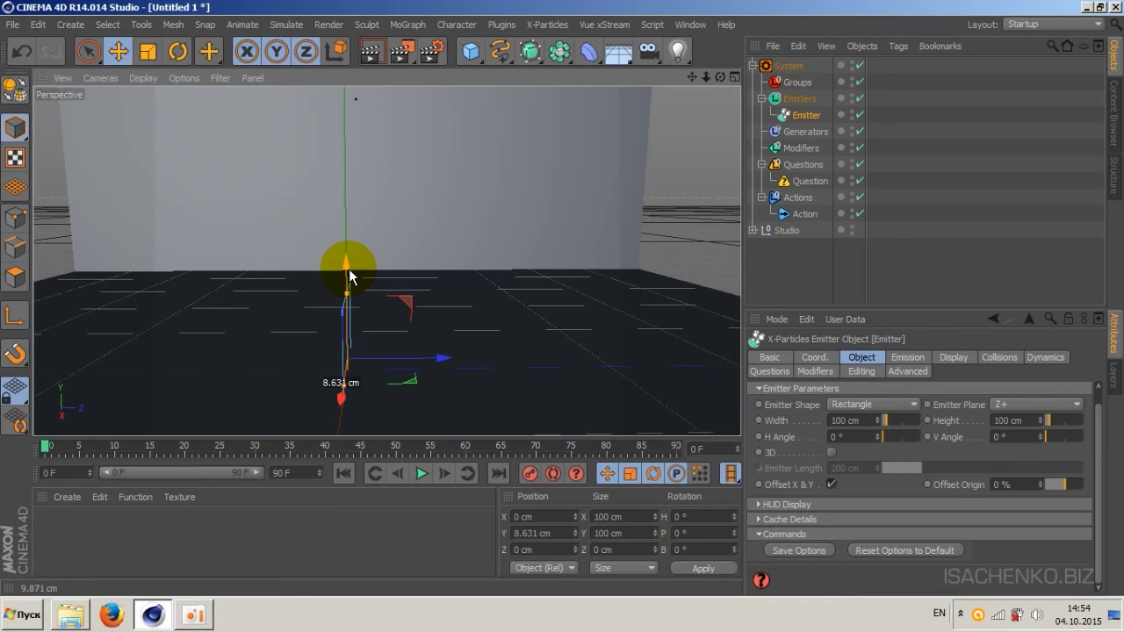
Step: Raise the emitter, set its Emitter Plane to Y-, and push it back
drag(348, 265, 356, 88)
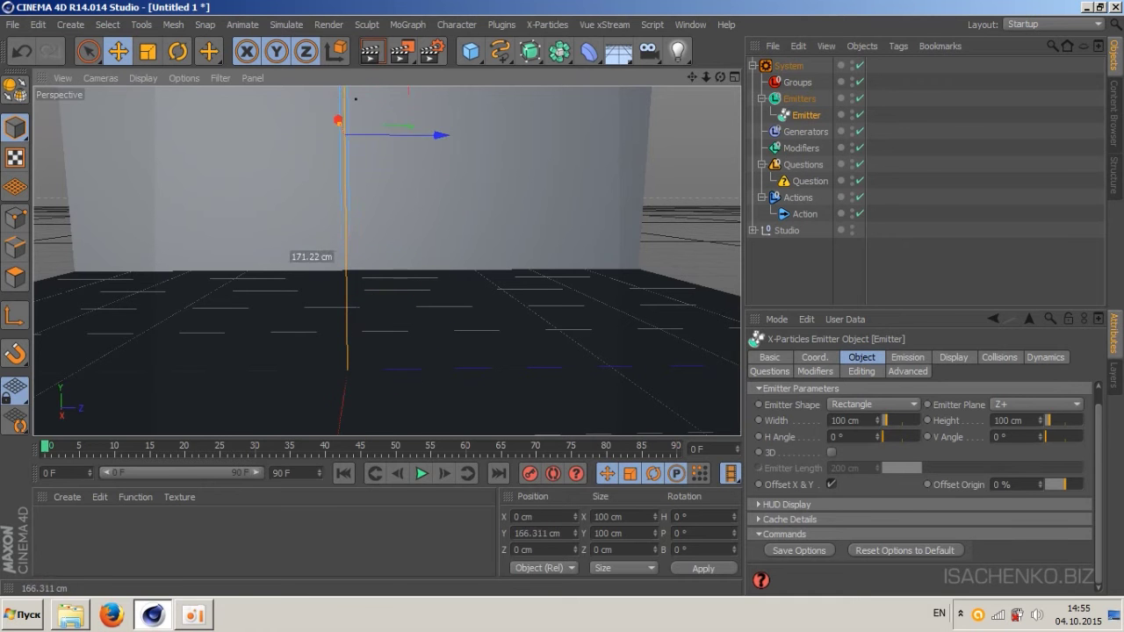
mouse_move(692, 77)
mouse_down()
mouse_move(379, 211)
mouse_move(381, 164)
mouse_up()
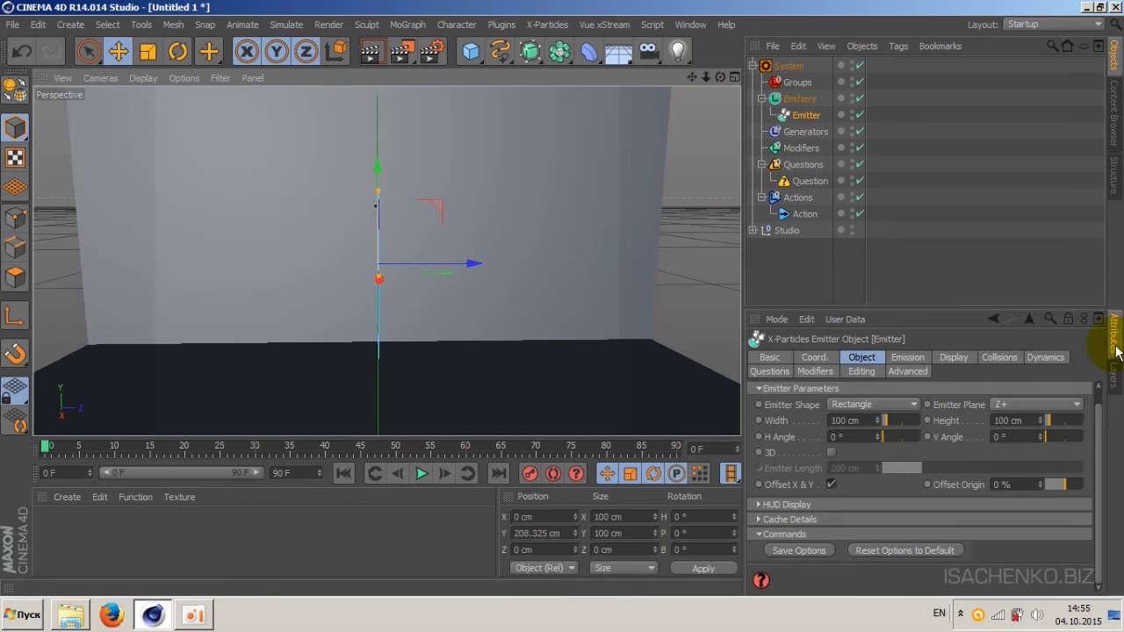
click(1048, 406)
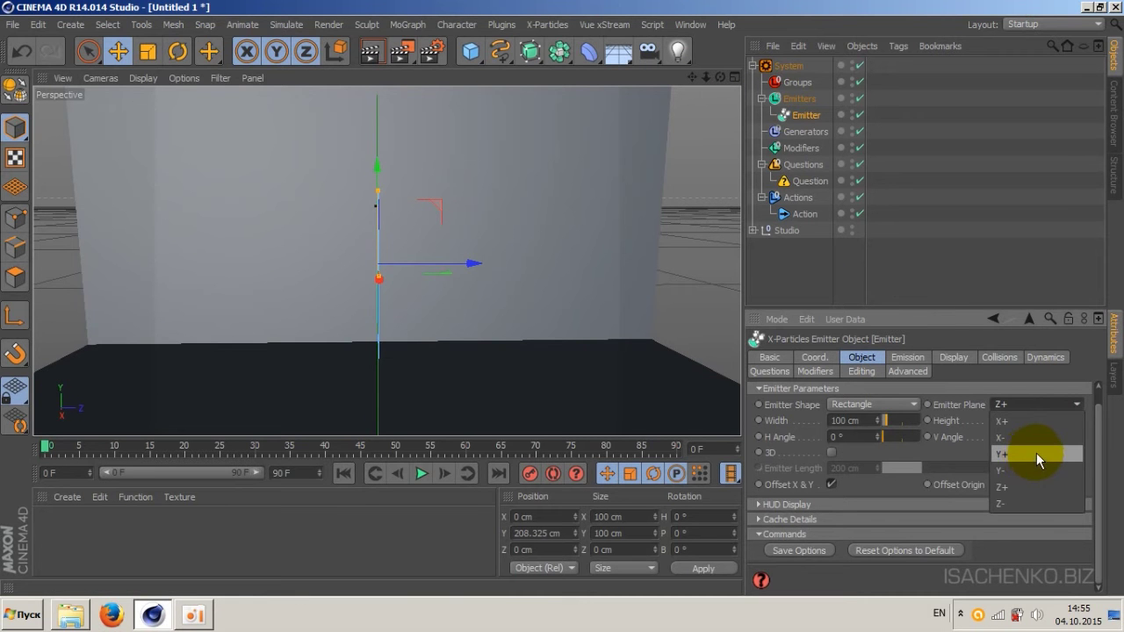
click(1029, 468)
drag(450, 273, 603, 267)
drag(540, 348, 554, 237)
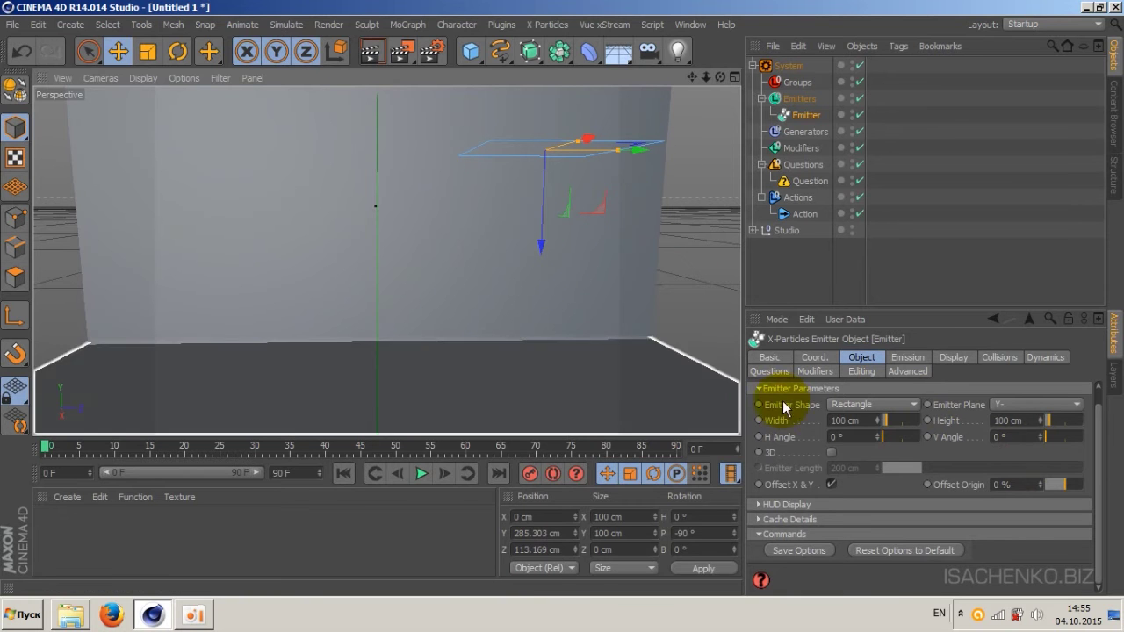
Step: Set the Emitter Shape to Circle and shift the emitter left along X
click(896, 404)
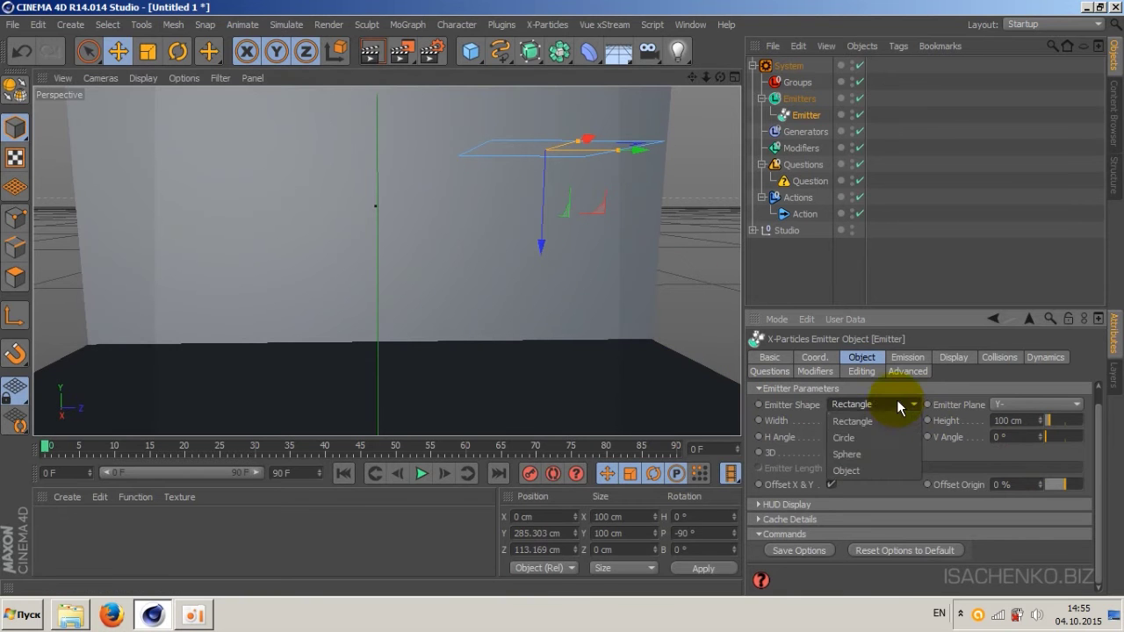
click(870, 437)
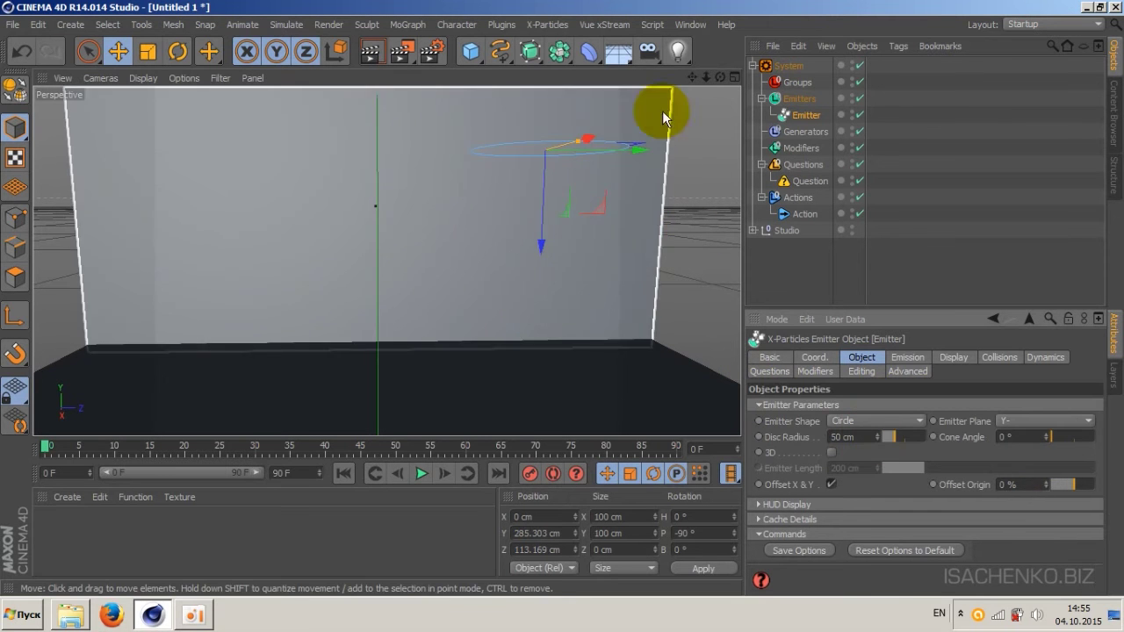
drag(720, 79, 730, 81)
drag(654, 208, 575, 209)
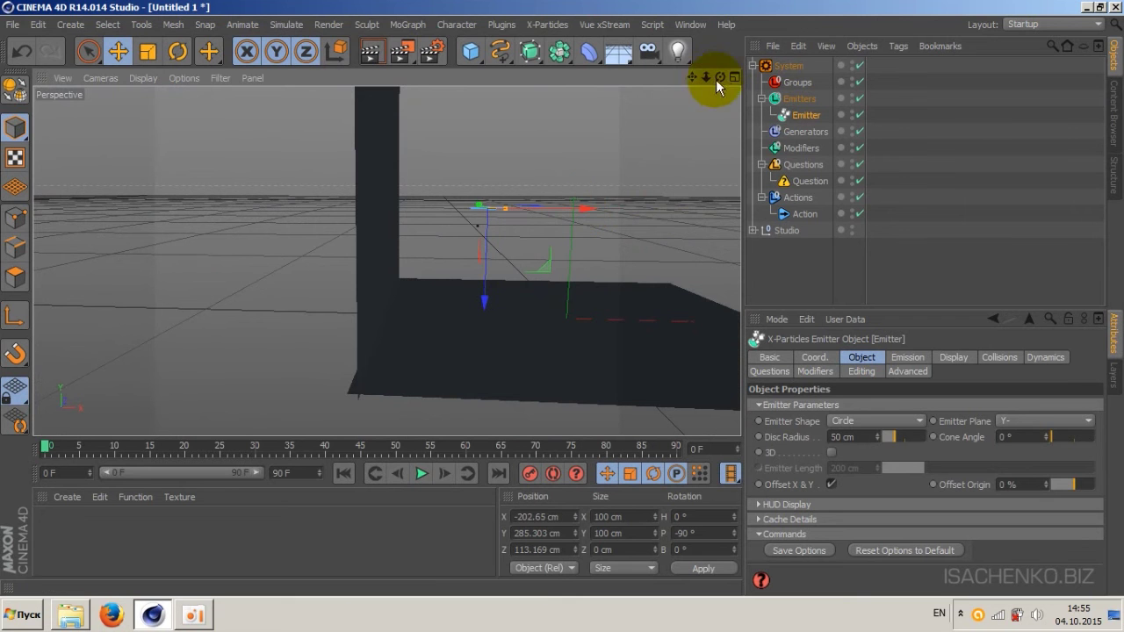
alt+drag(387, 260, 562, 206)
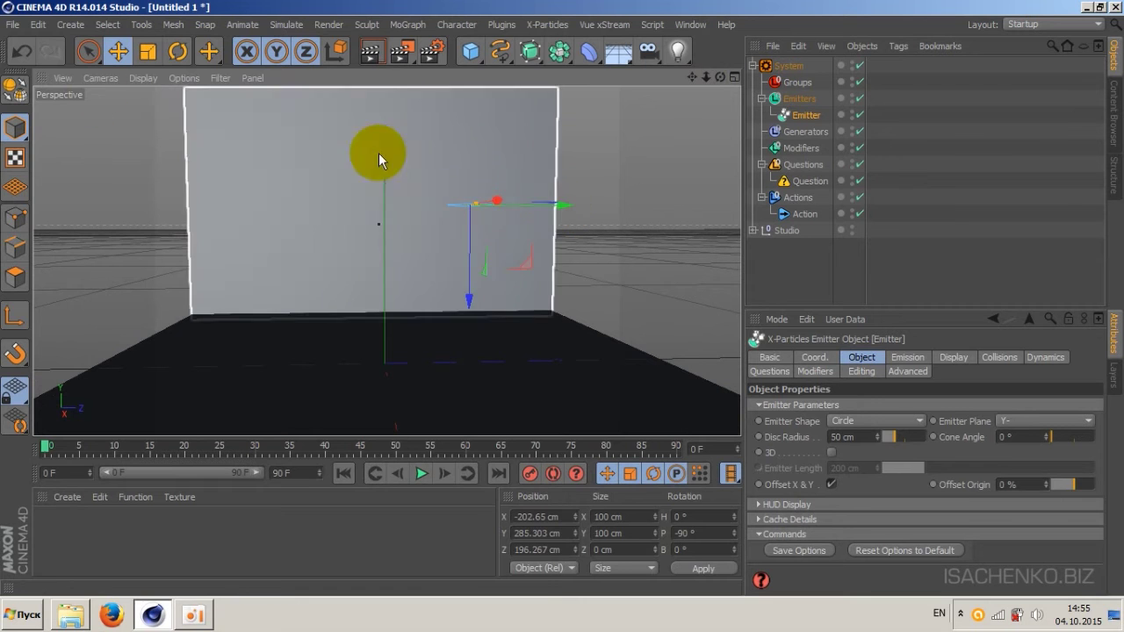
click(13, 23)
Step: Save the scene as Morphing Tutor.c4d in Projects > Morphing Tutor
click(28, 176)
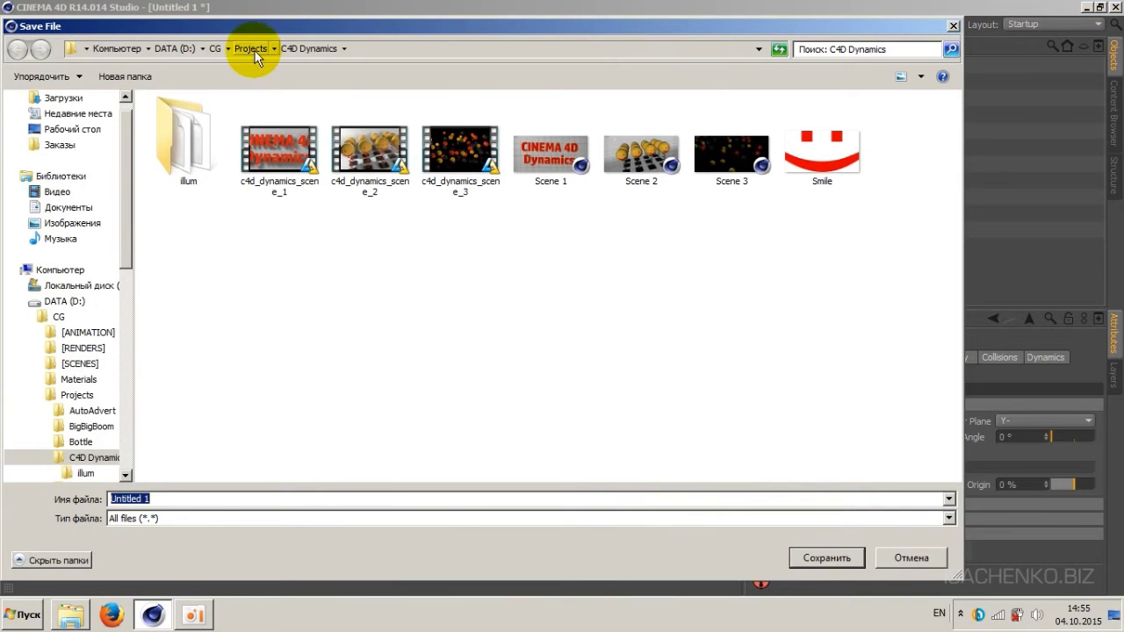
click(251, 48)
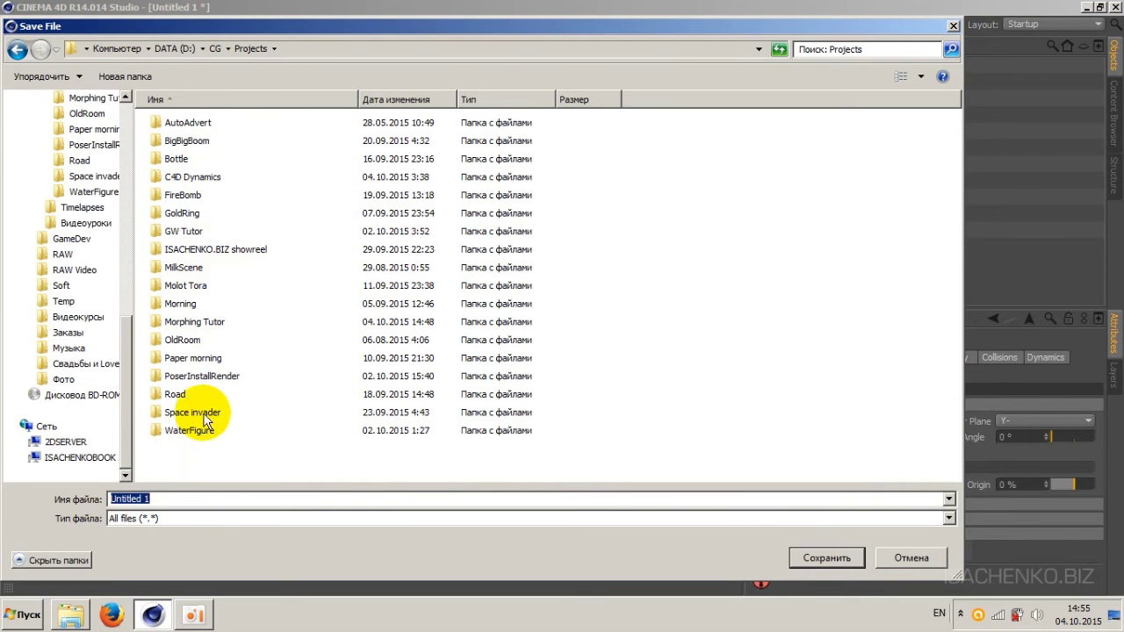
double_click(204, 320)
click(193, 498)
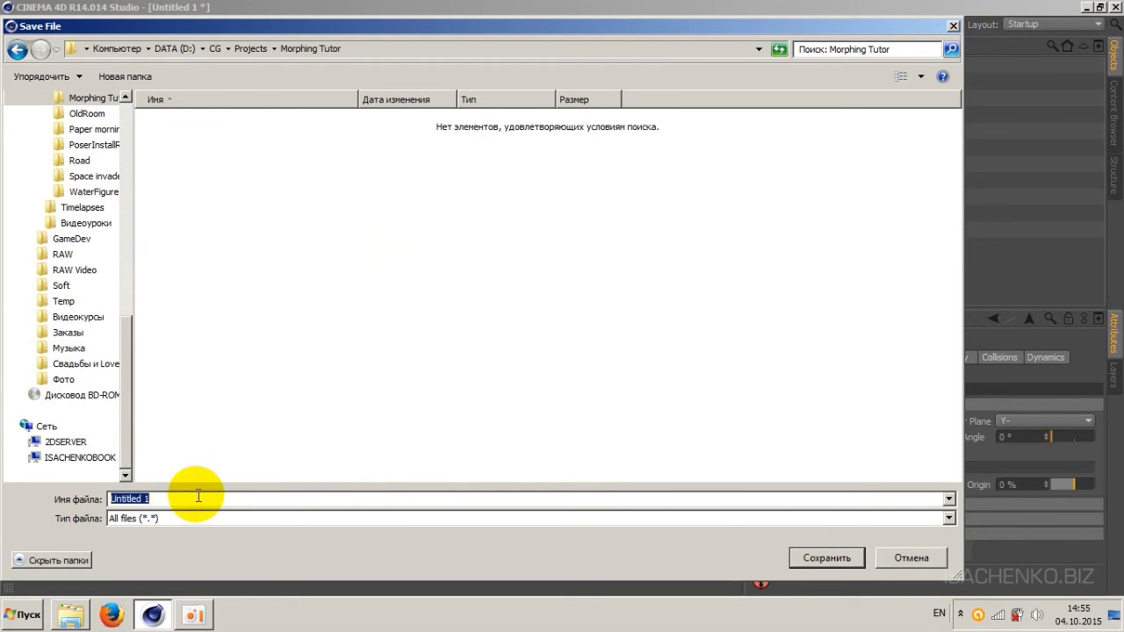
text(Morphing Tutor)
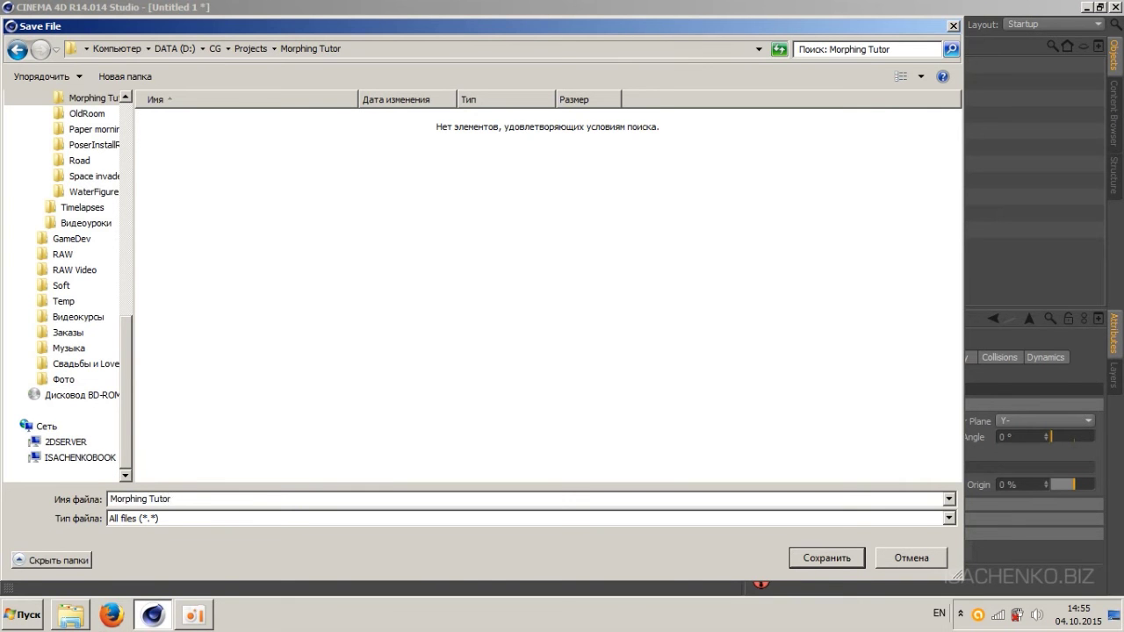
key(Return)
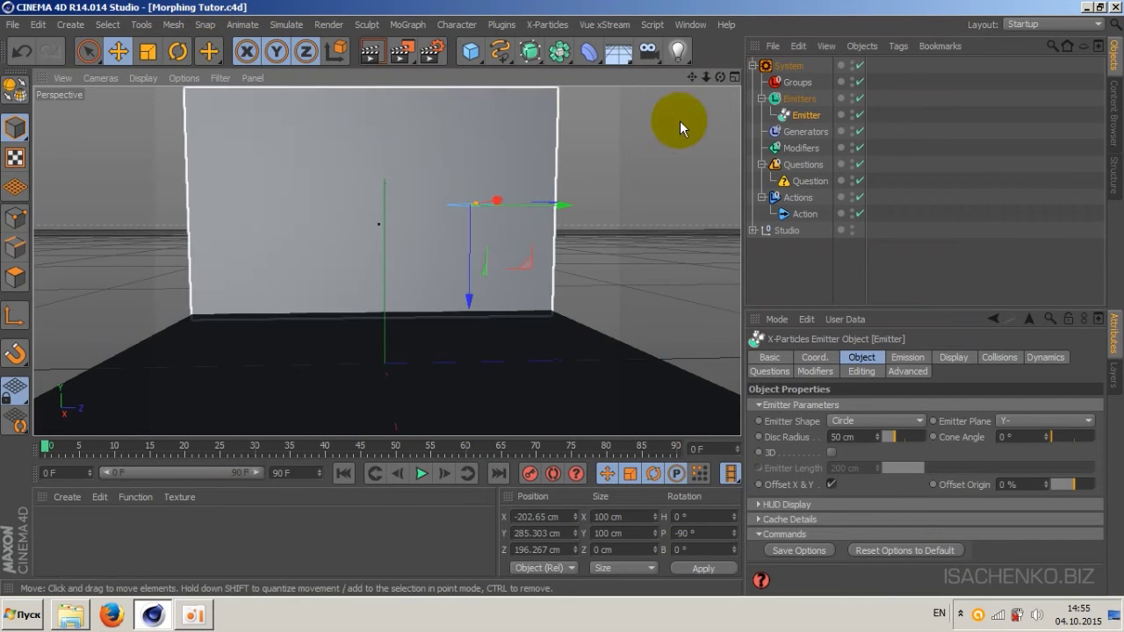
Step: Move the emitter to Z 137.979 cm, preview the falling particles, and rewind
mouse_move(706, 78)
mouse_down()
mouse_move(387, 261)
mouse_move(624, 172)
mouse_up()
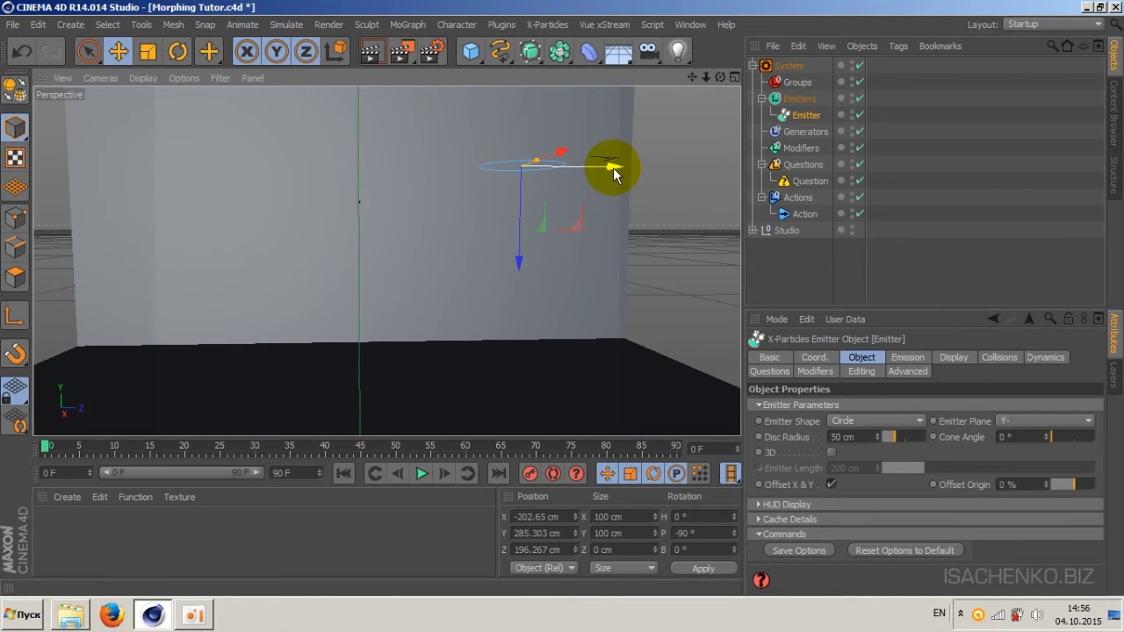
drag(613, 167, 566, 168)
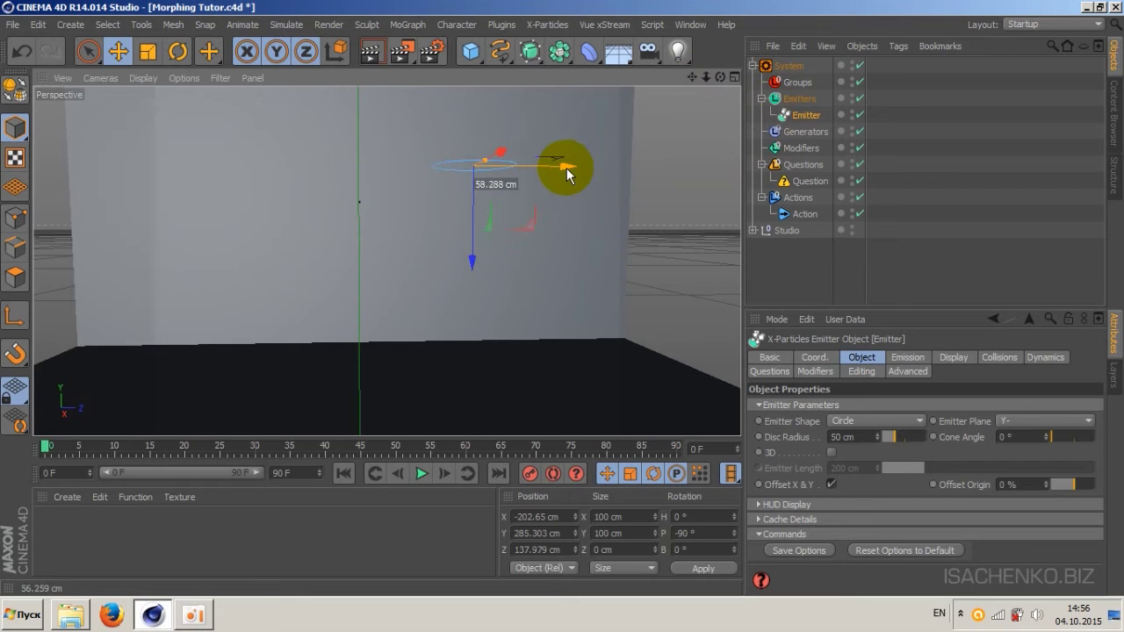
drag(706, 77, 729, 79)
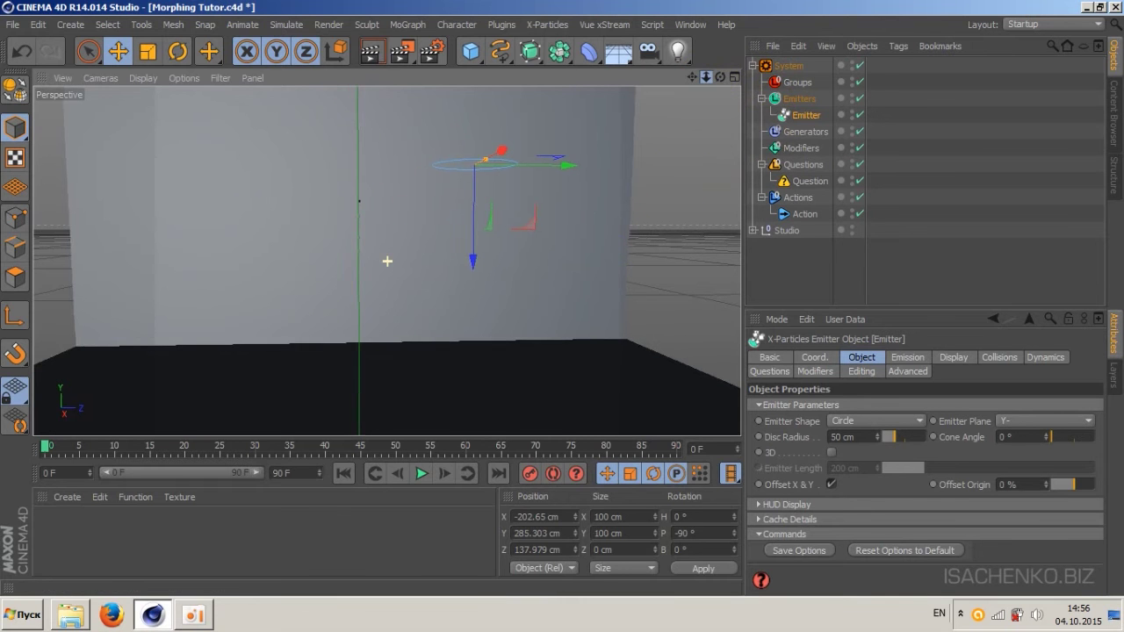
click(423, 475)
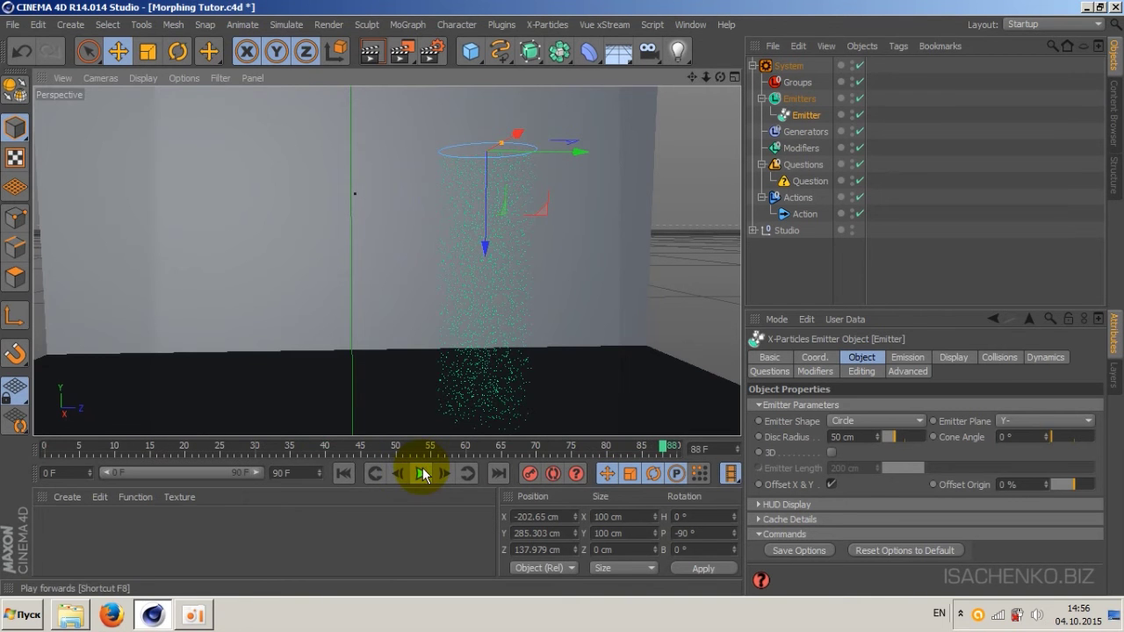
click(345, 473)
drag(706, 79, 388, 261)
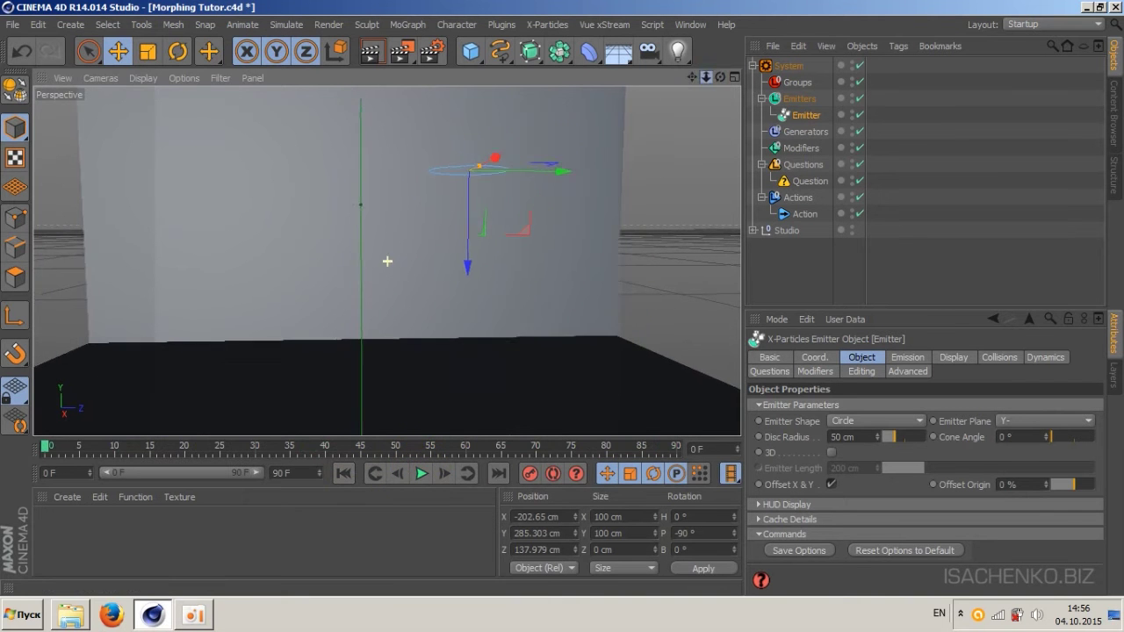
click(70, 614)
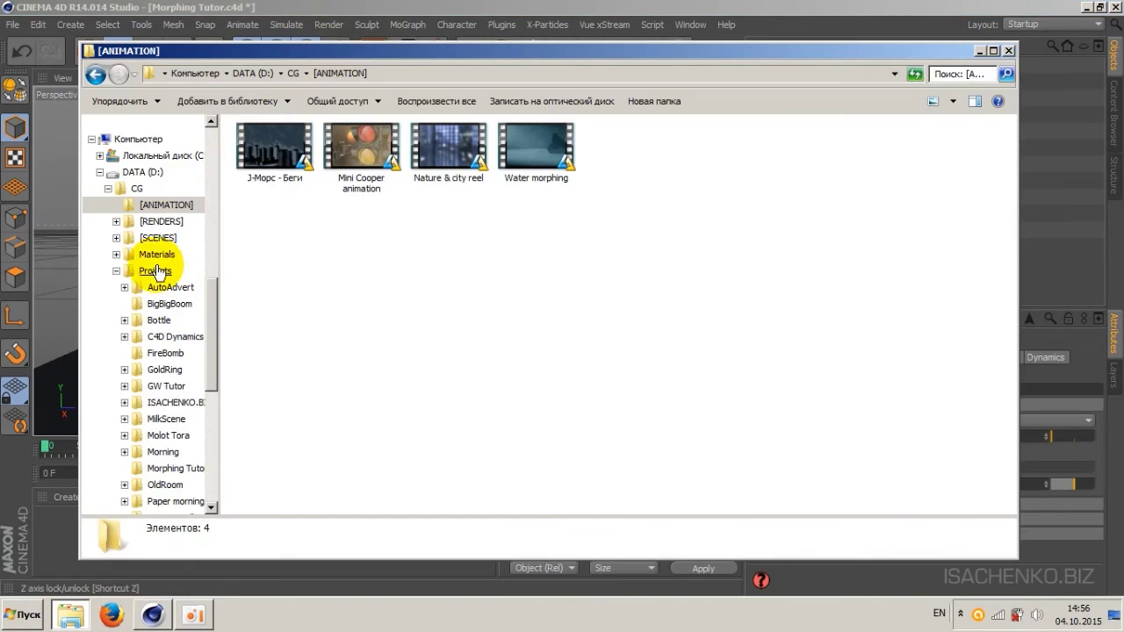
scroll(212, 305, up, 1)
click(541, 161)
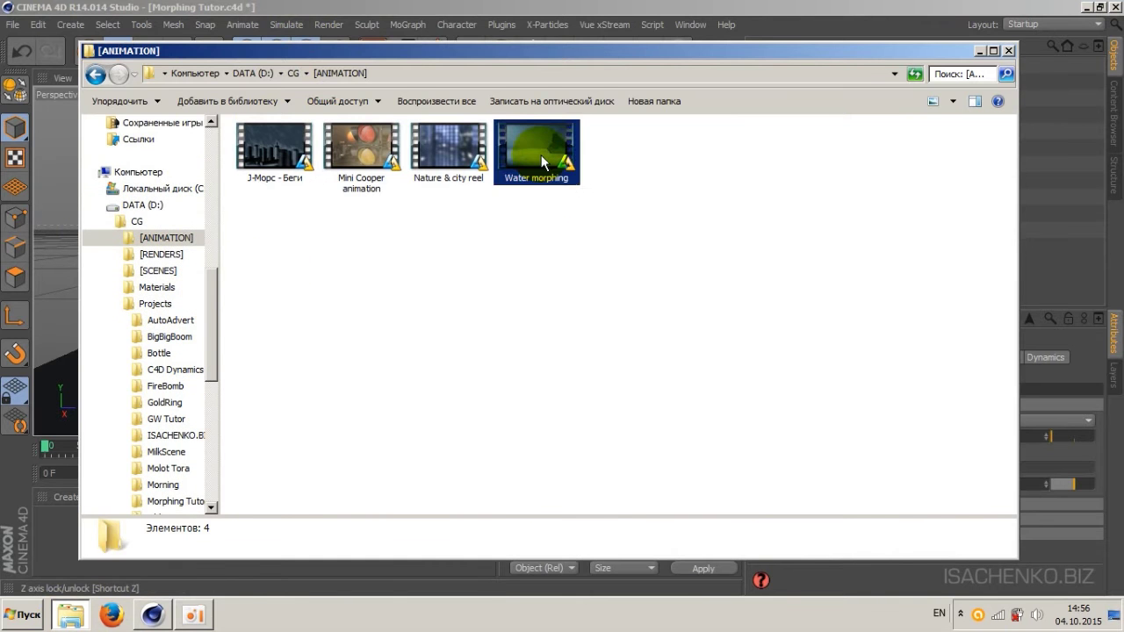
double_click(541, 154)
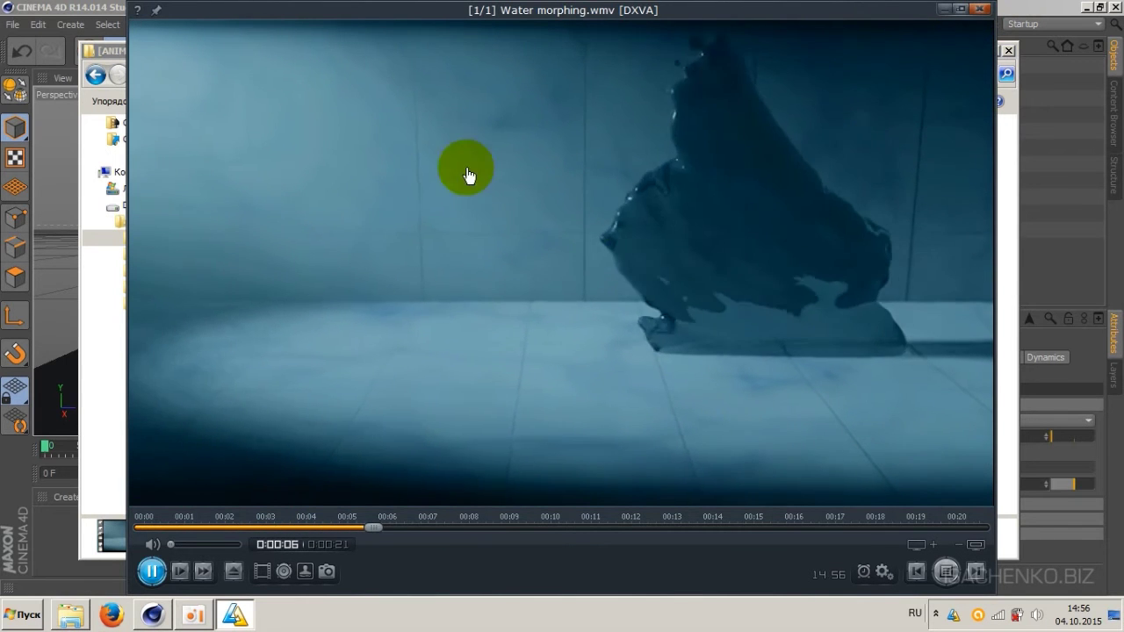
click(980, 9)
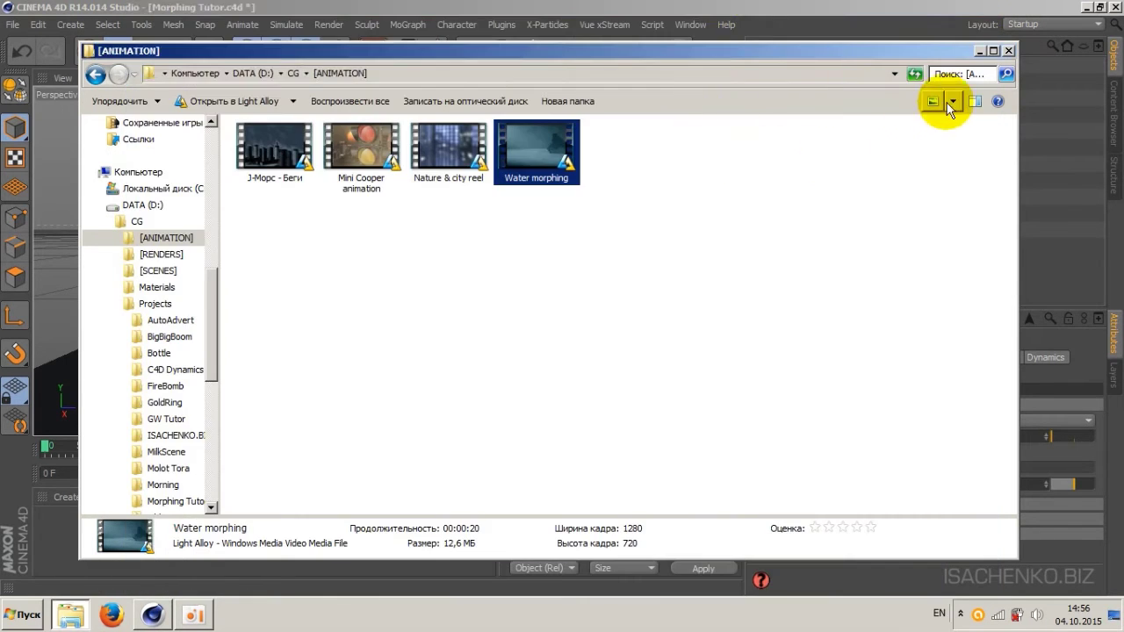
click(720, 9)
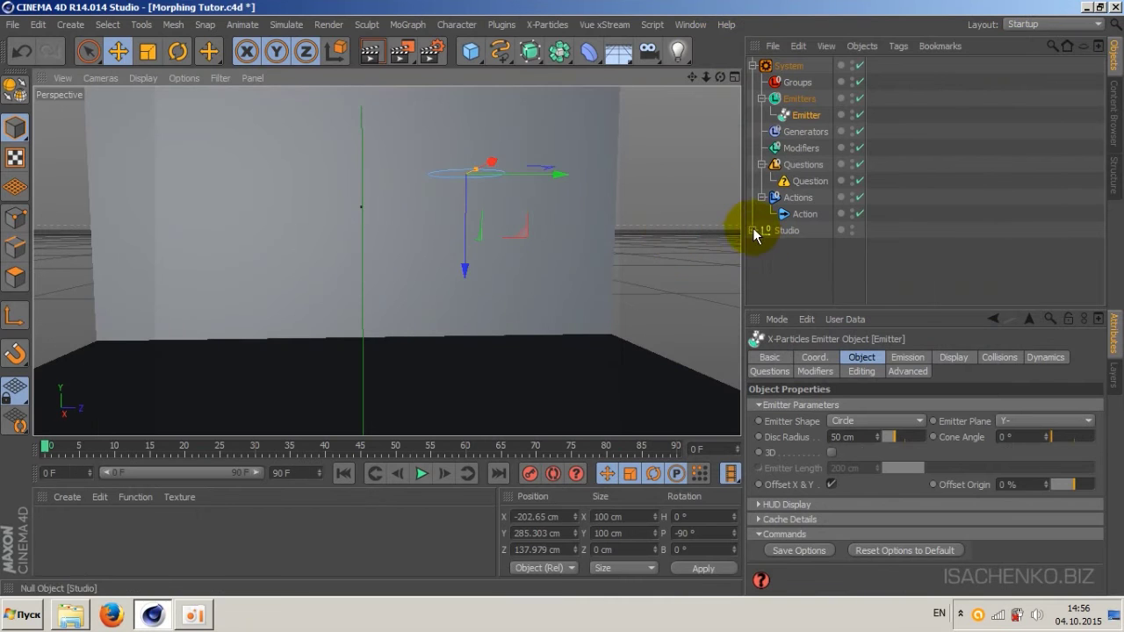
Step: Add an X-Particles Collider tag to the Bottom floor plane in the Studio group
click(752, 230)
click(796, 263)
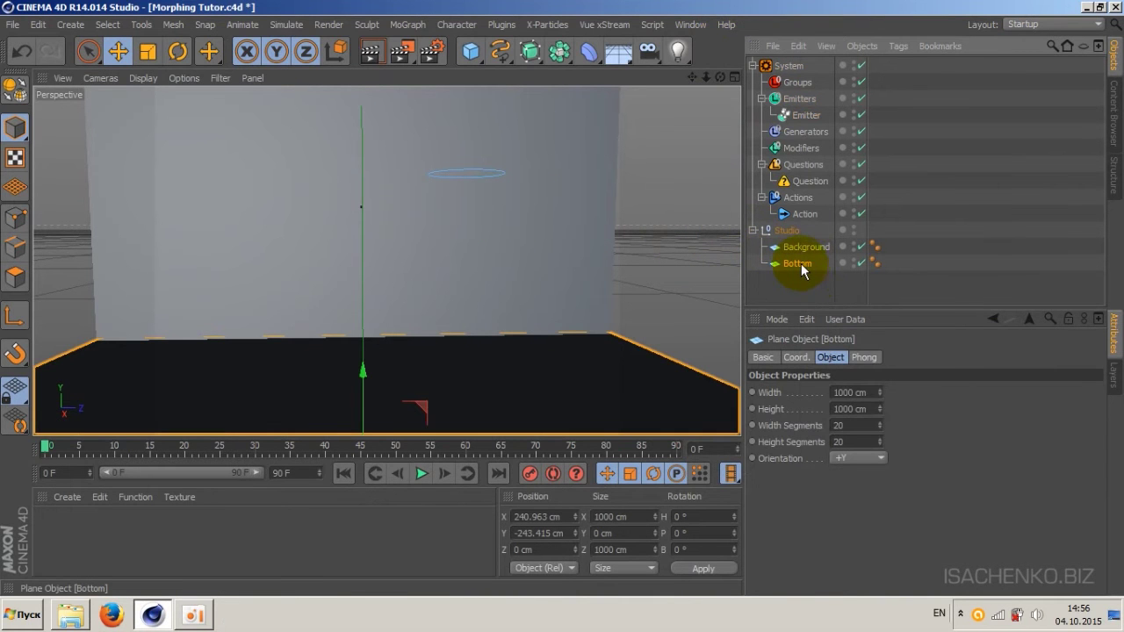
right_click(800, 263)
mouse_move(862, 218)
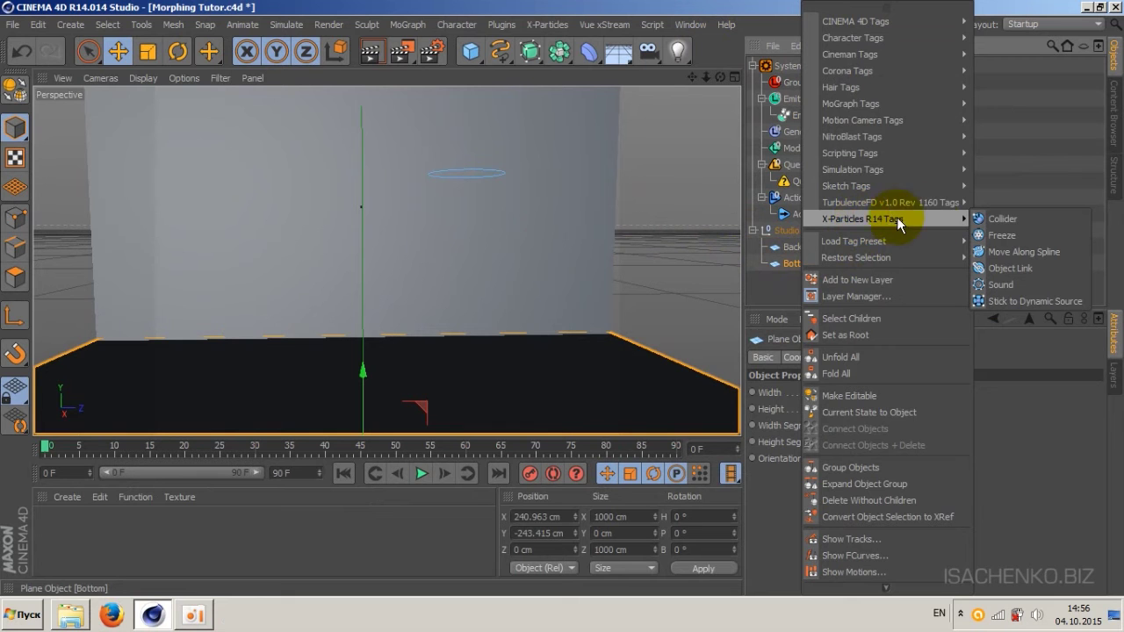
click(1000, 217)
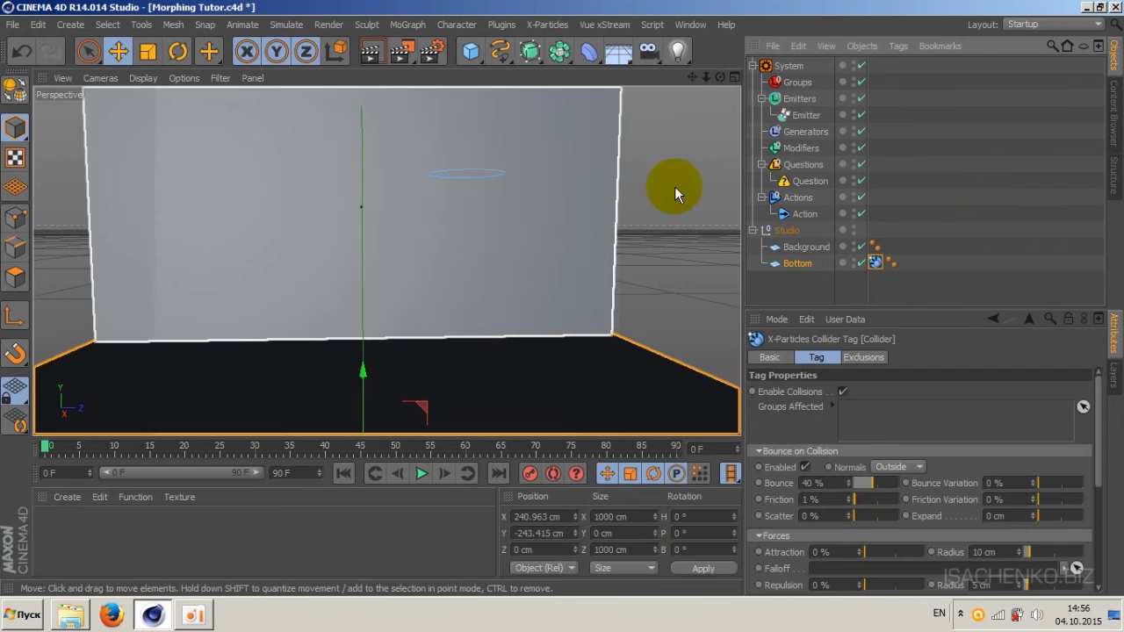
Step: Play the simulation to watch particles land on the floor, then stop and rewind to frame 0
drag(719, 79, 386, 260)
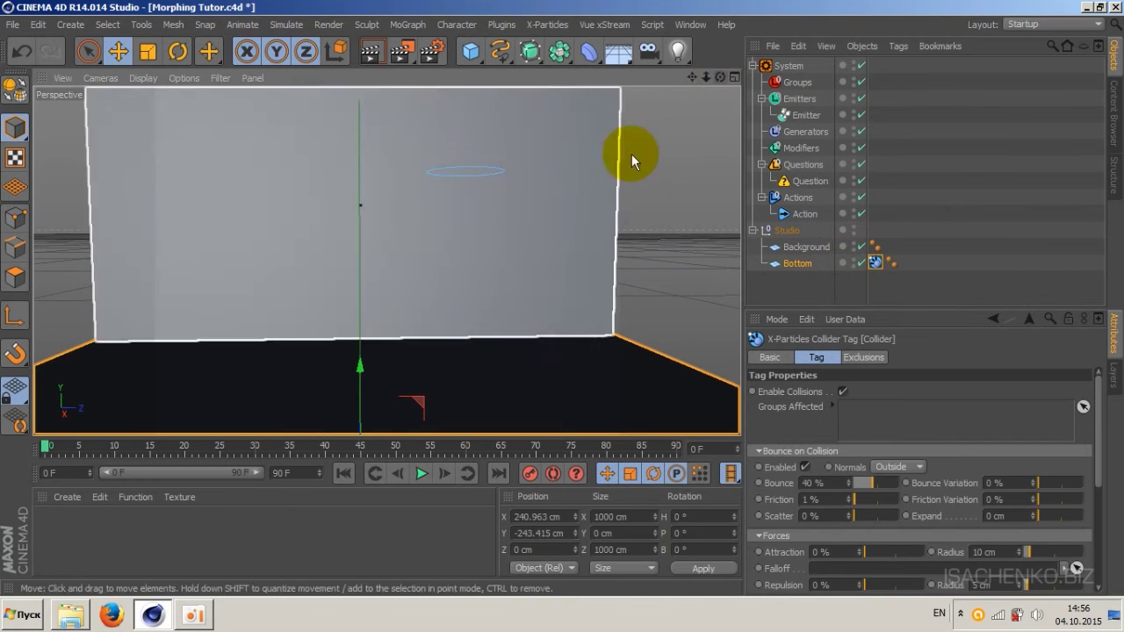
drag(706, 79, 387, 261)
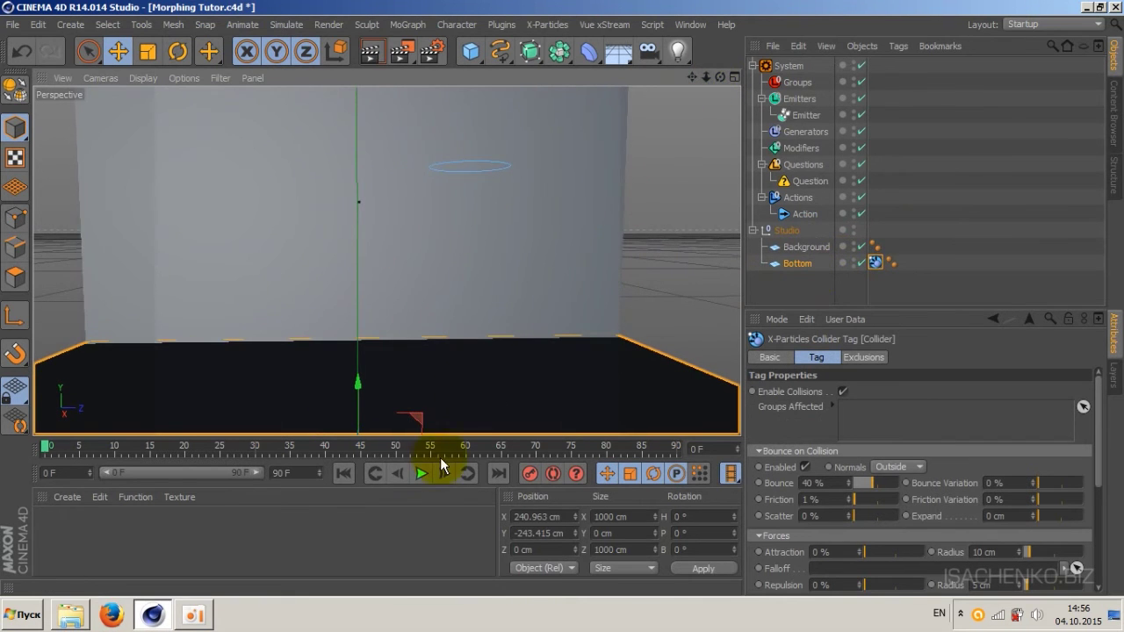
click(422, 474)
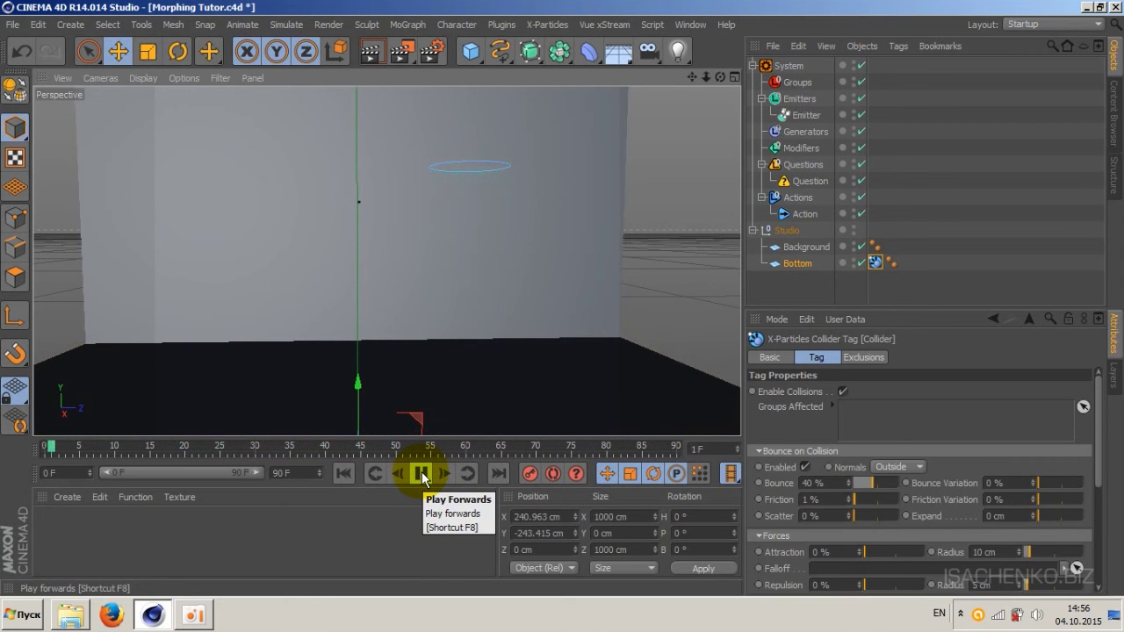
click(420, 474)
click(344, 473)
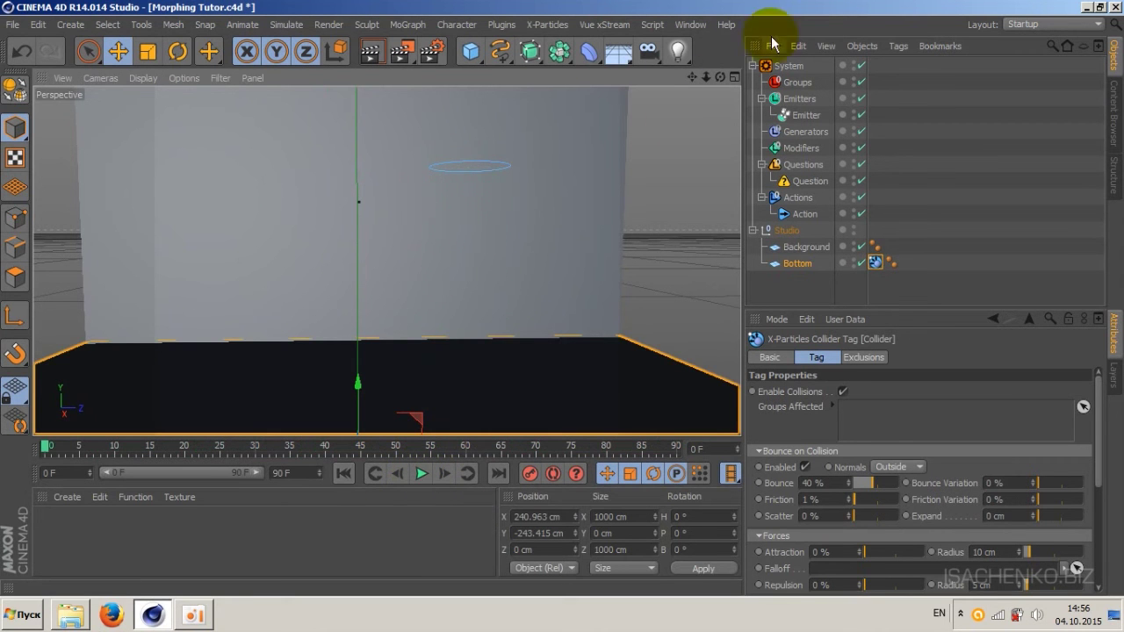
drag(701, 80, 687, 74)
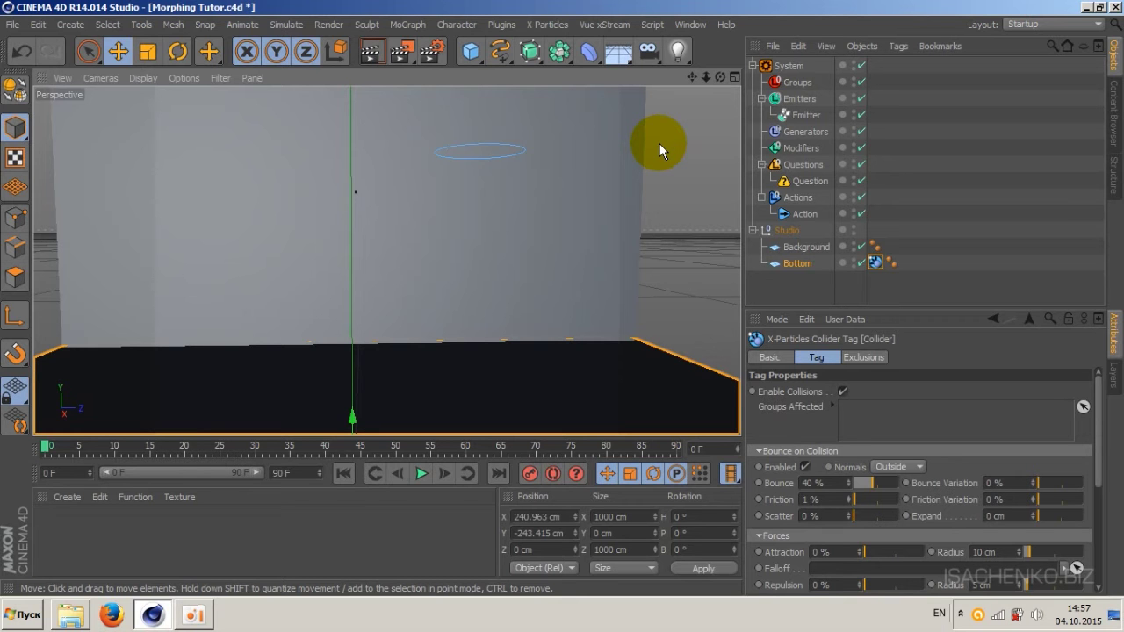
Step: Add a sphere, lift it off the floor, and set its radius to 40 cm
click(470, 54)
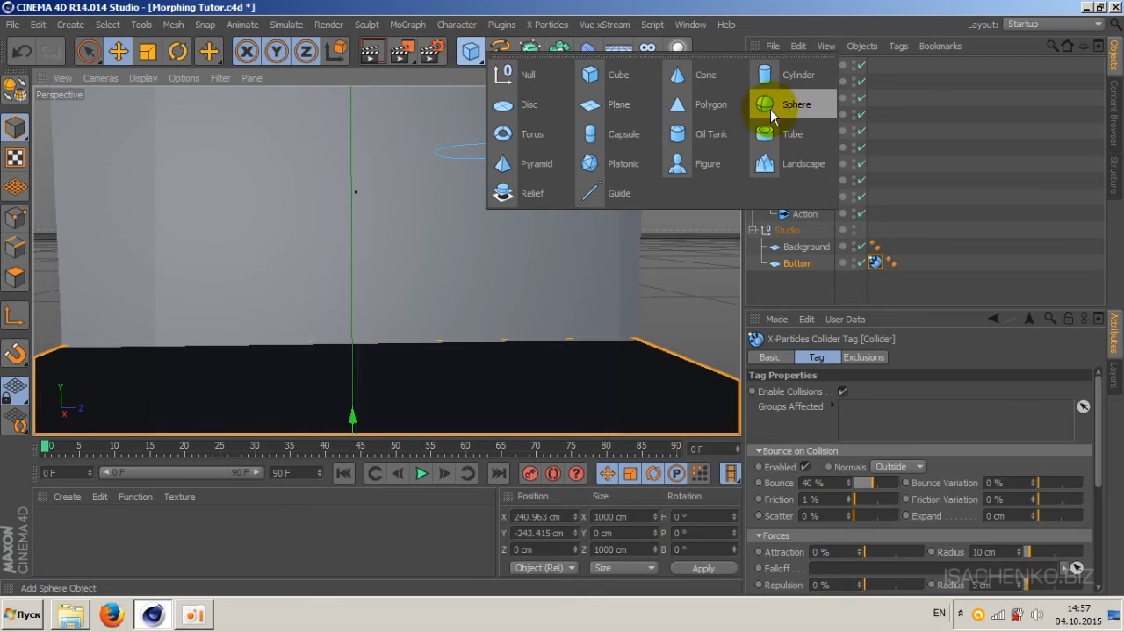
click(784, 107)
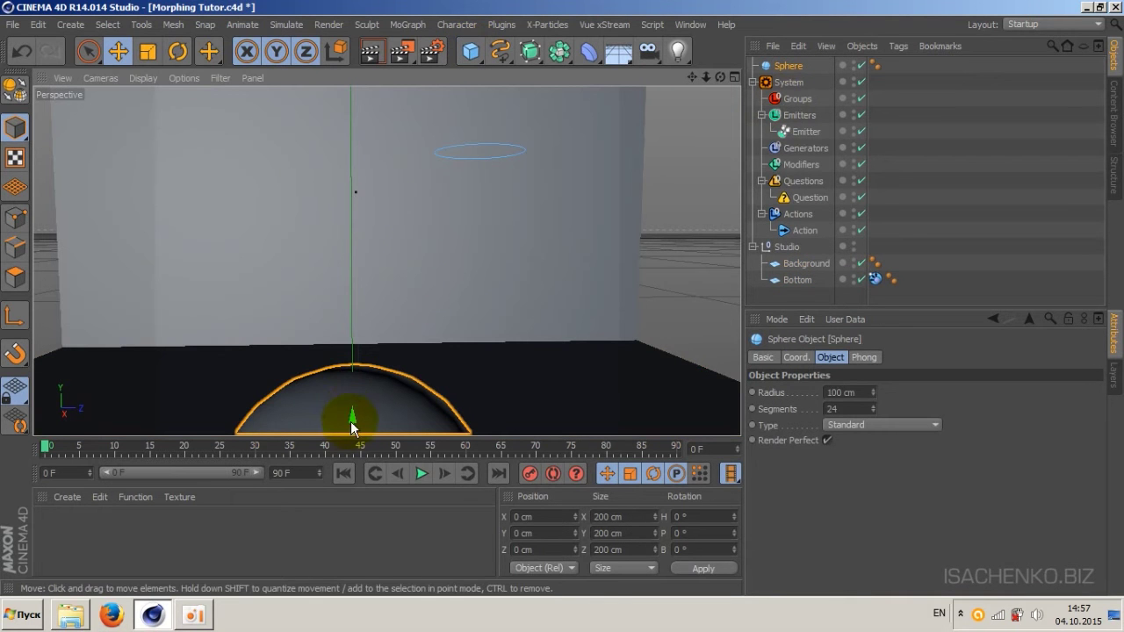
drag(350, 420, 348, 158)
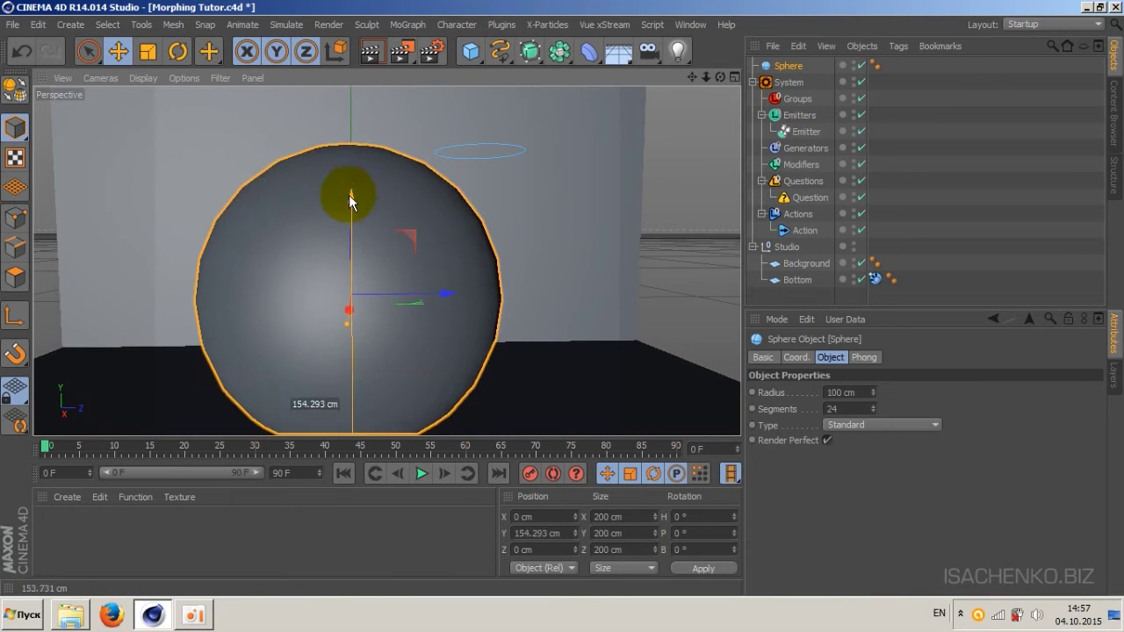
click(841, 393)
text(25)
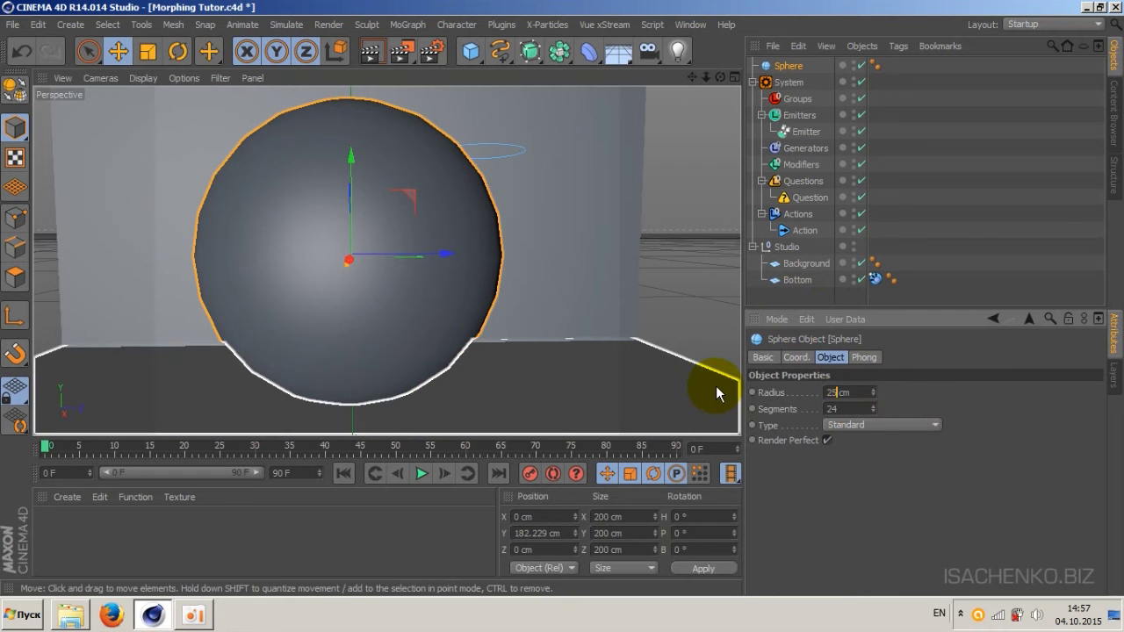
key(Return)
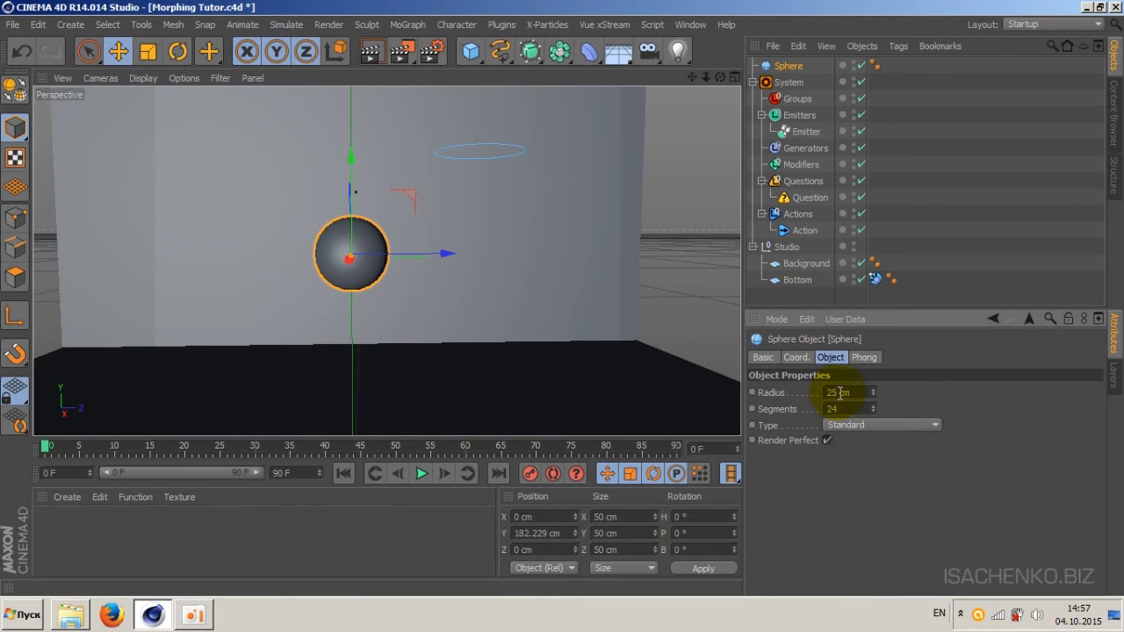
click(838, 393)
text(4)
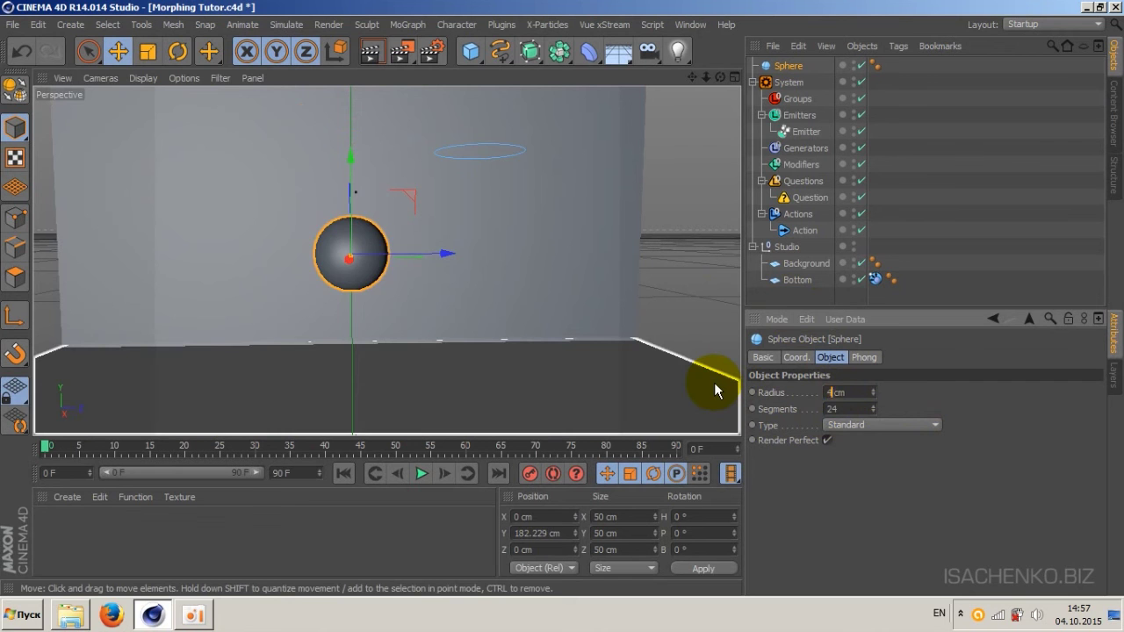
text(0)
key(Return)
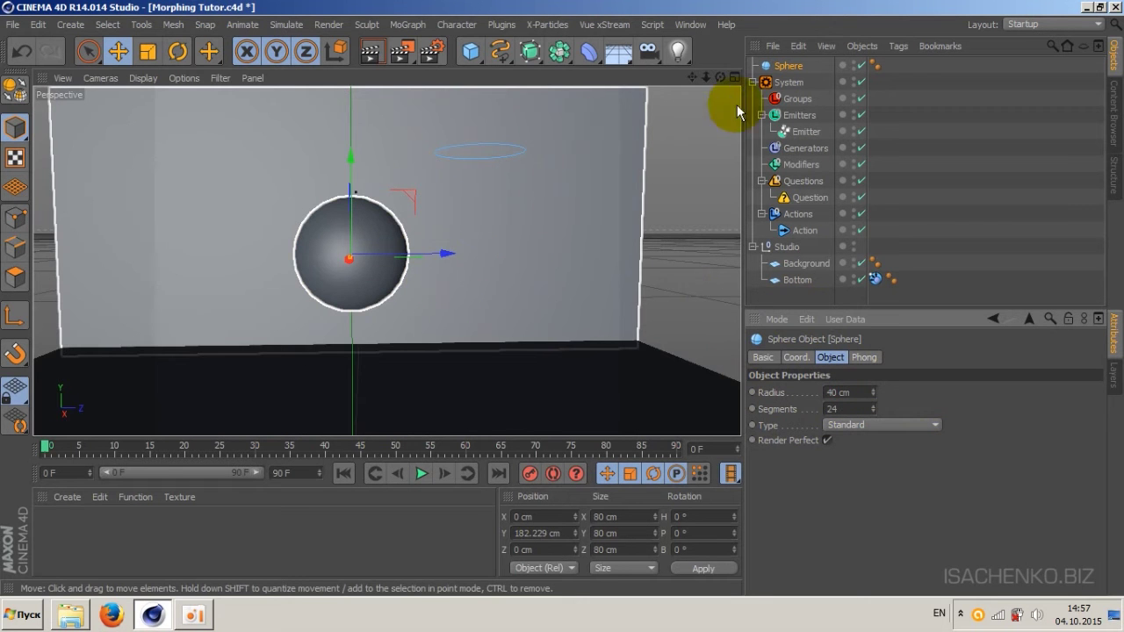
Step: Move the sphere left to about X -214 cm and forward along Z to about -61 cm
drag(721, 76, 650, 88)
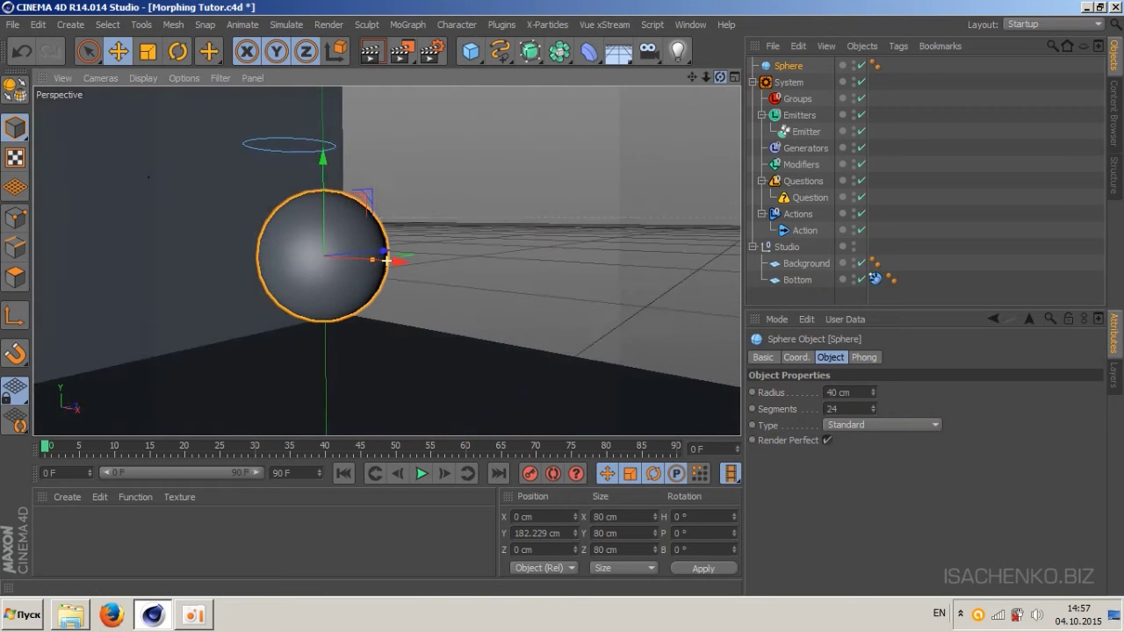
drag(408, 261, 247, 246)
mouse_move(692, 78)
mouse_down()
mouse_move(387, 261)
mouse_move(693, 81)
mouse_up()
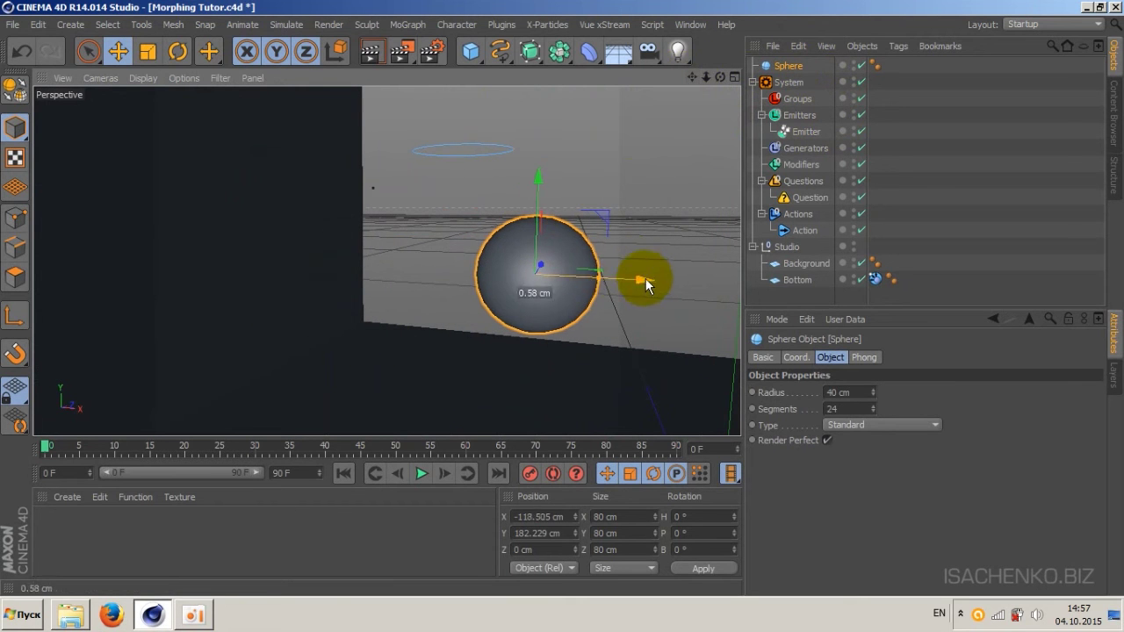
drag(643, 280, 529, 298)
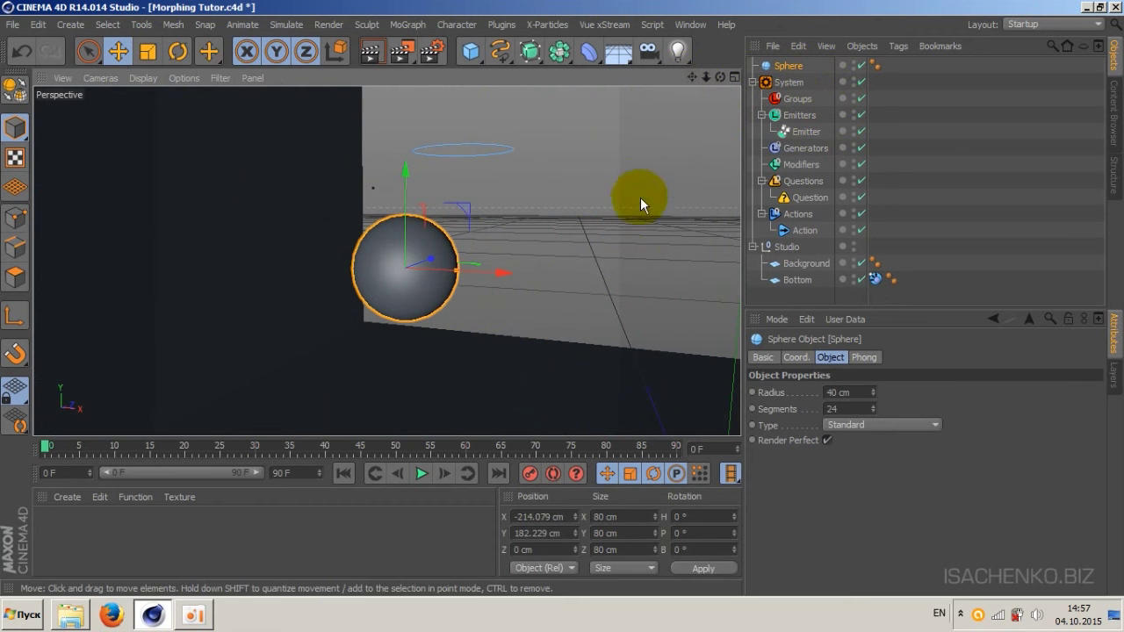
drag(720, 77, 667, 88)
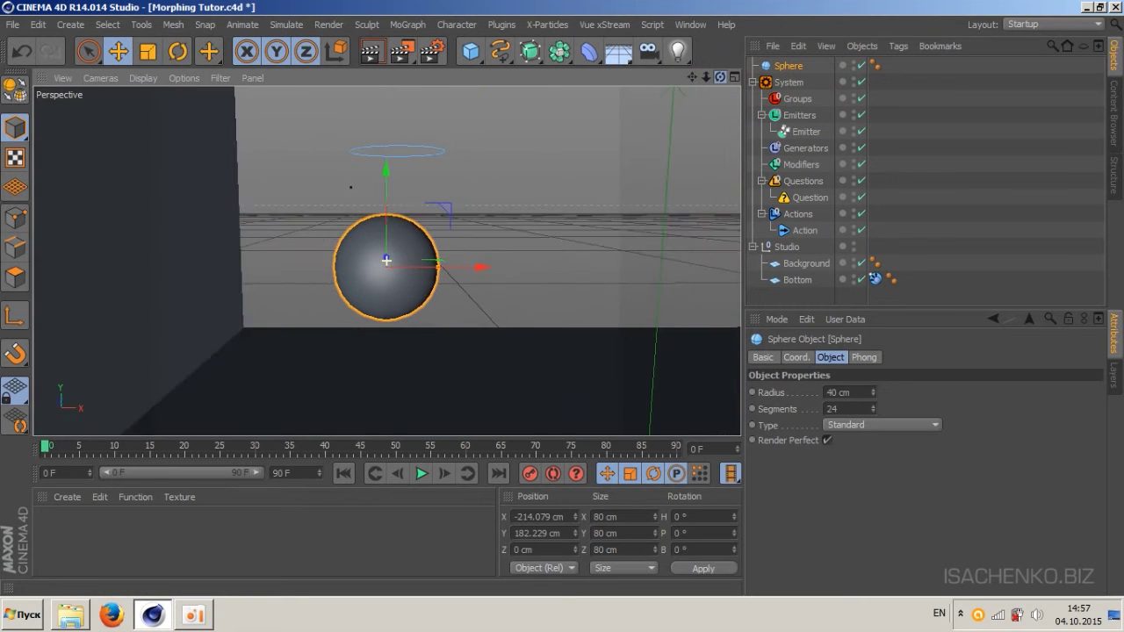
drag(386, 261, 387, 261)
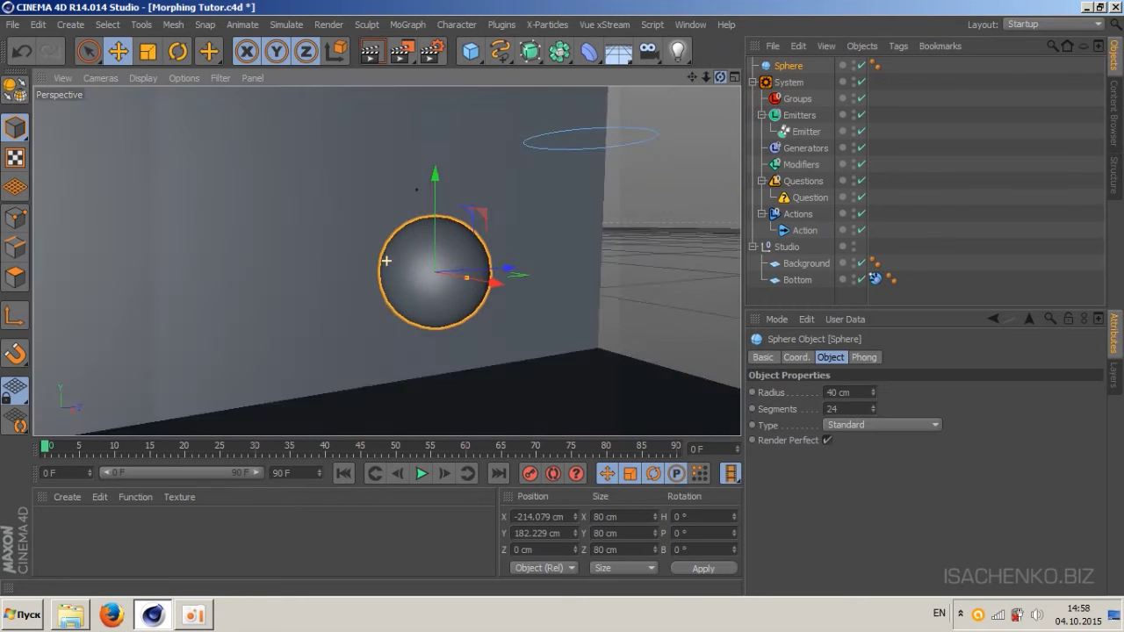
drag(386, 260, 704, 78)
drag(518, 269, 456, 271)
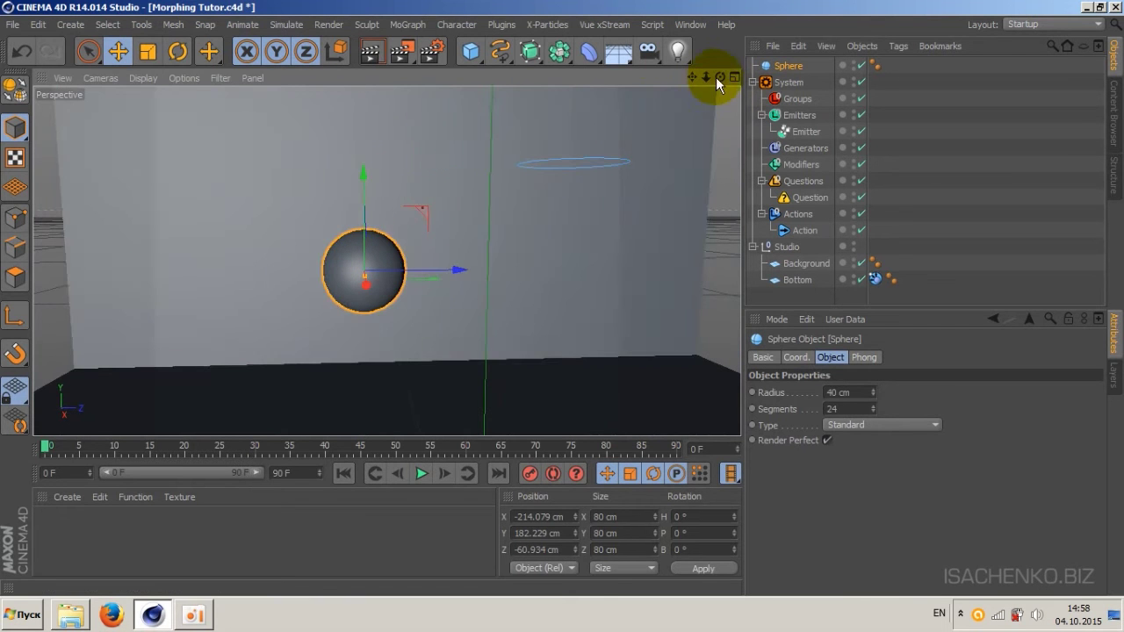
drag(716, 76, 715, 77)
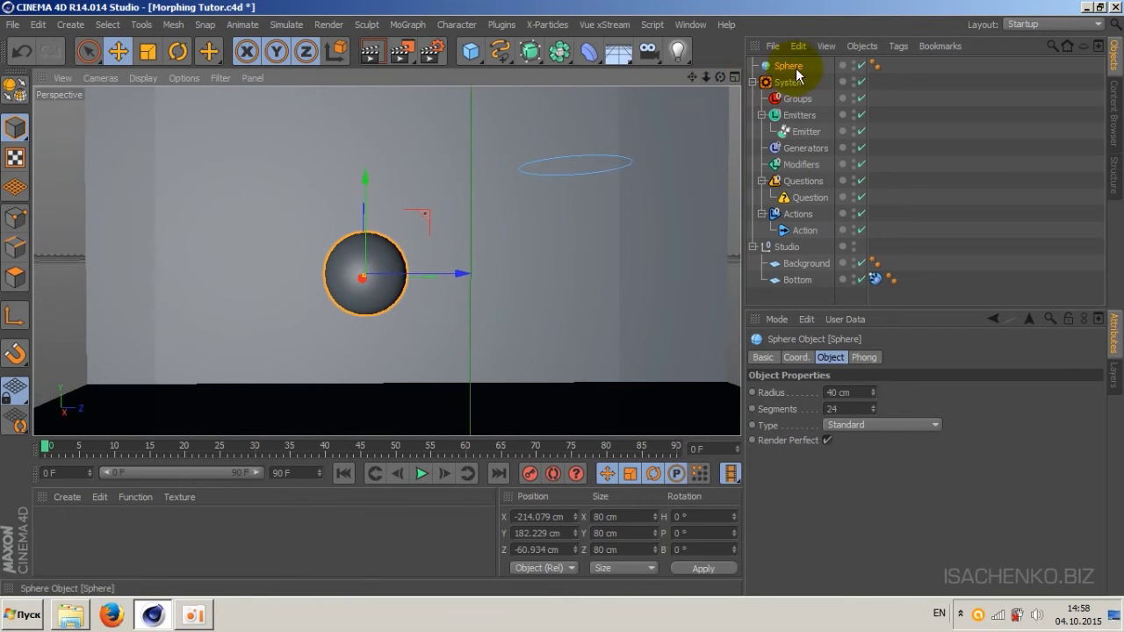
Step: Play and rewind to preview particles falling beside the sphere, then select the X-Particles System
click(797, 74)
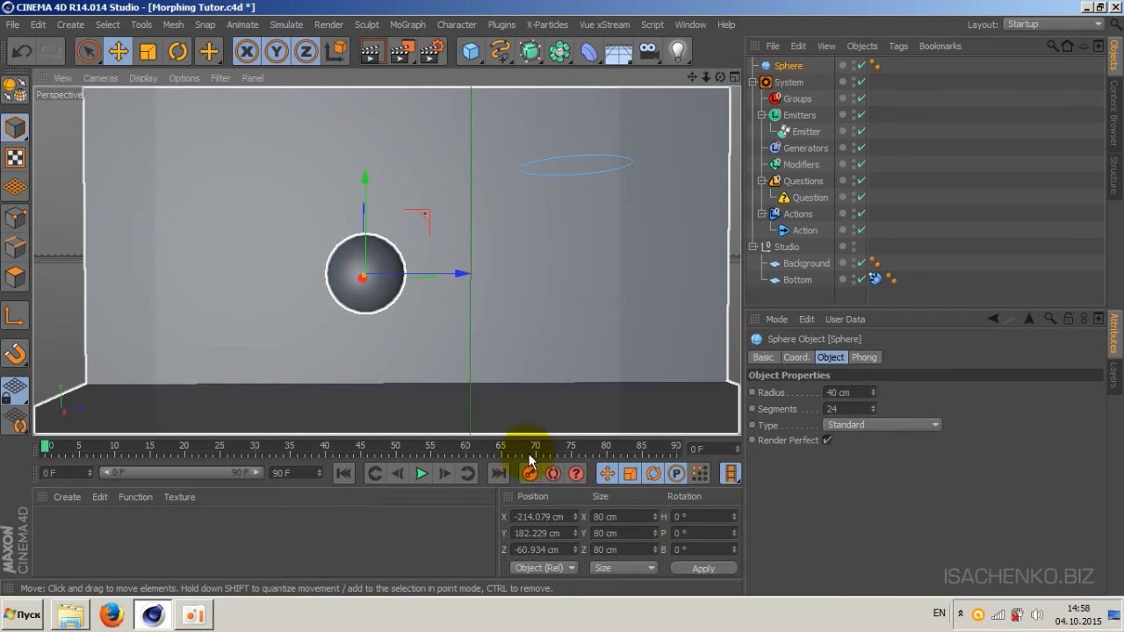
click(422, 474)
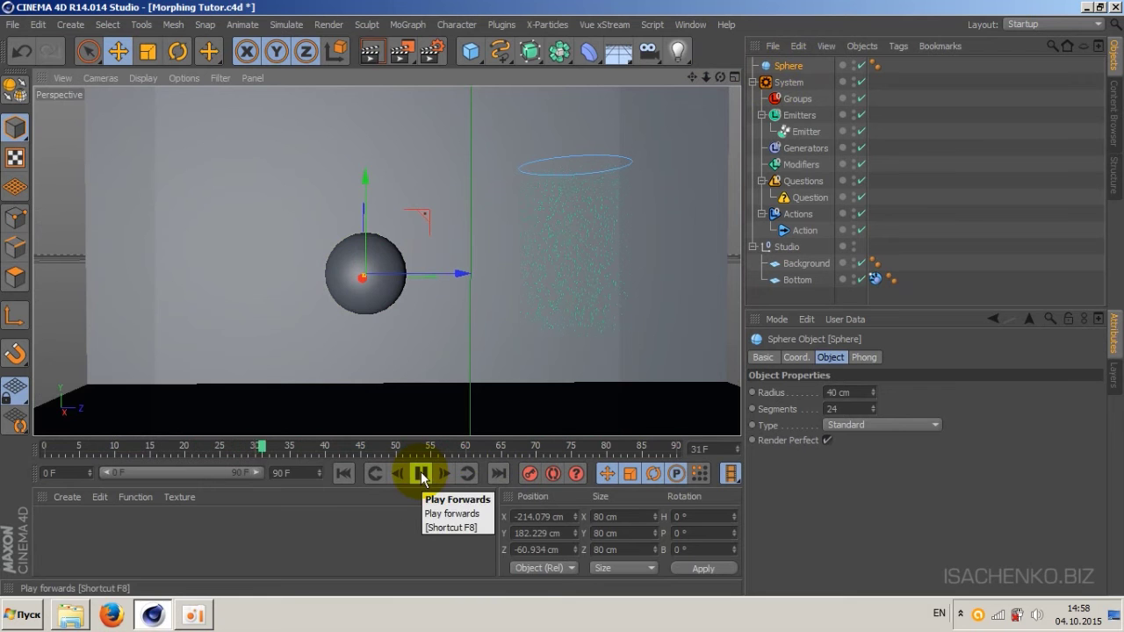
click(421, 474)
click(376, 475)
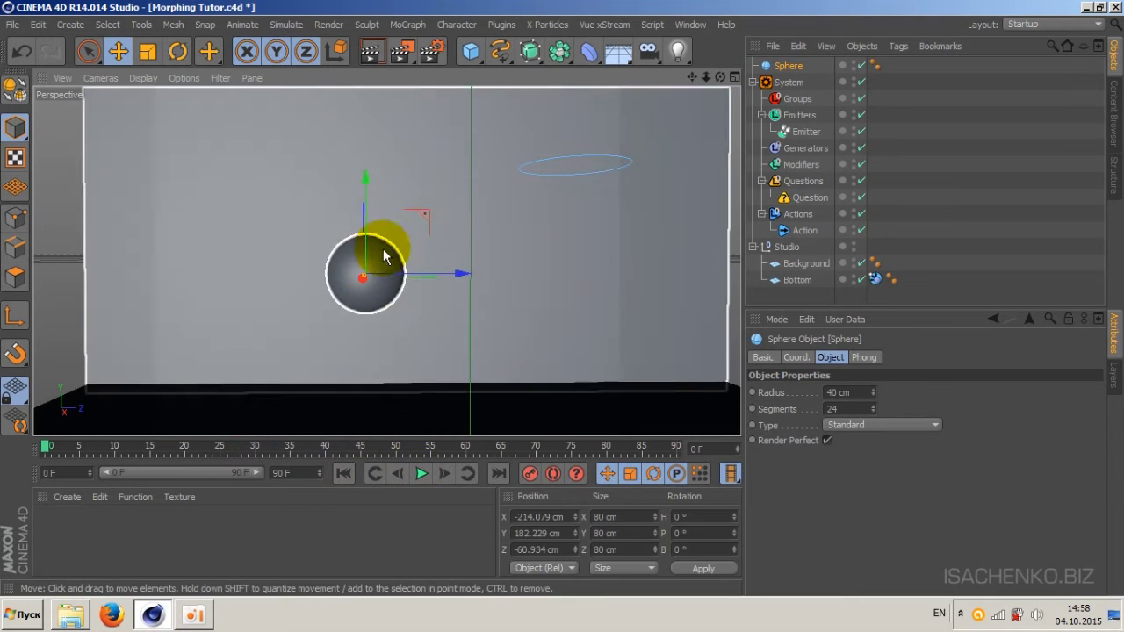
click(787, 83)
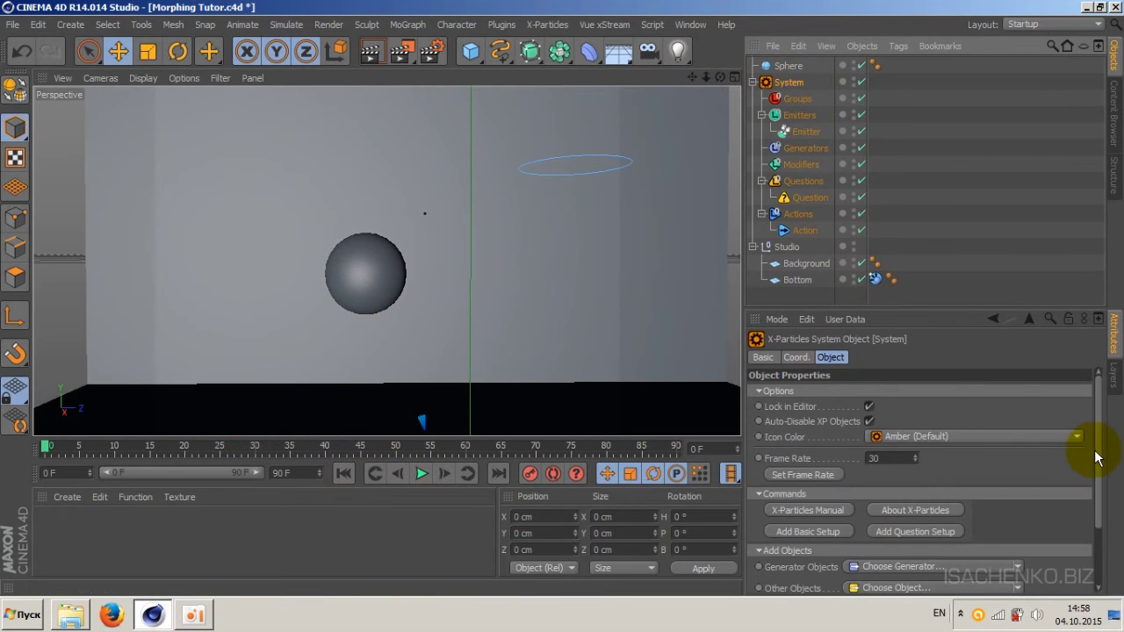
Step: Add Cover/Target from the System's Modifiers list and dismiss the antivirus popup
drag(1096, 447, 1097, 514)
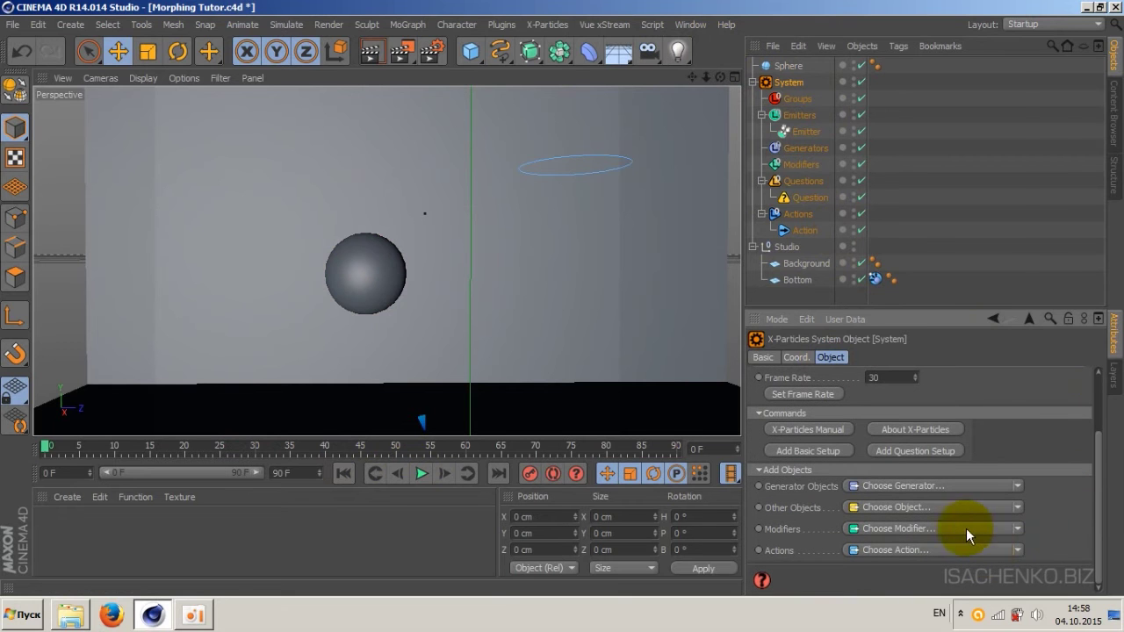
click(1016, 529)
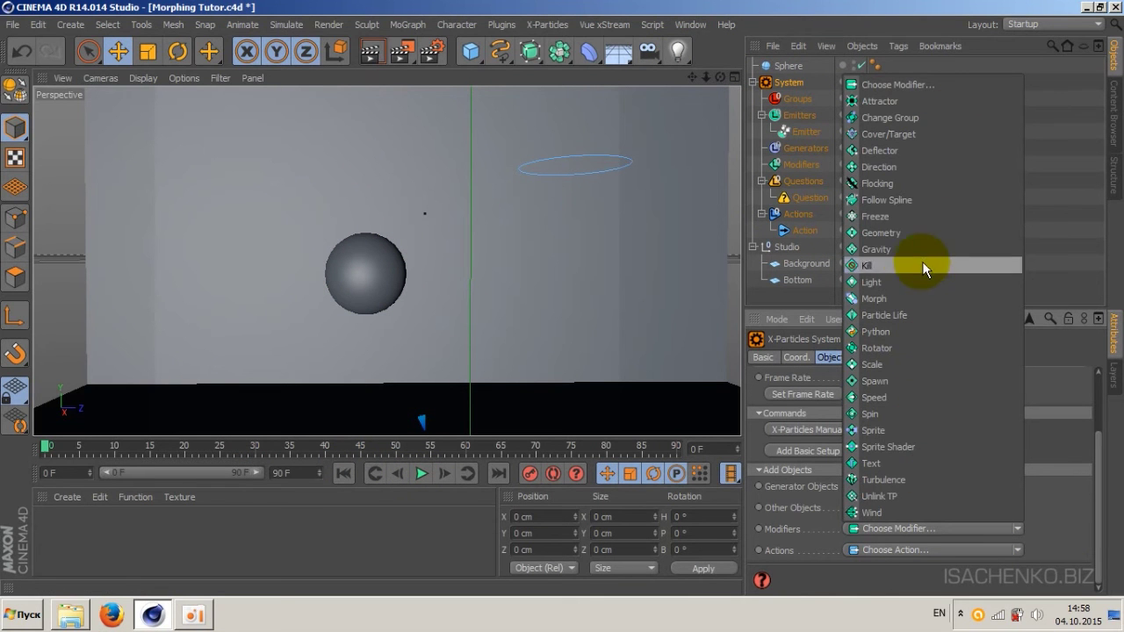
click(921, 134)
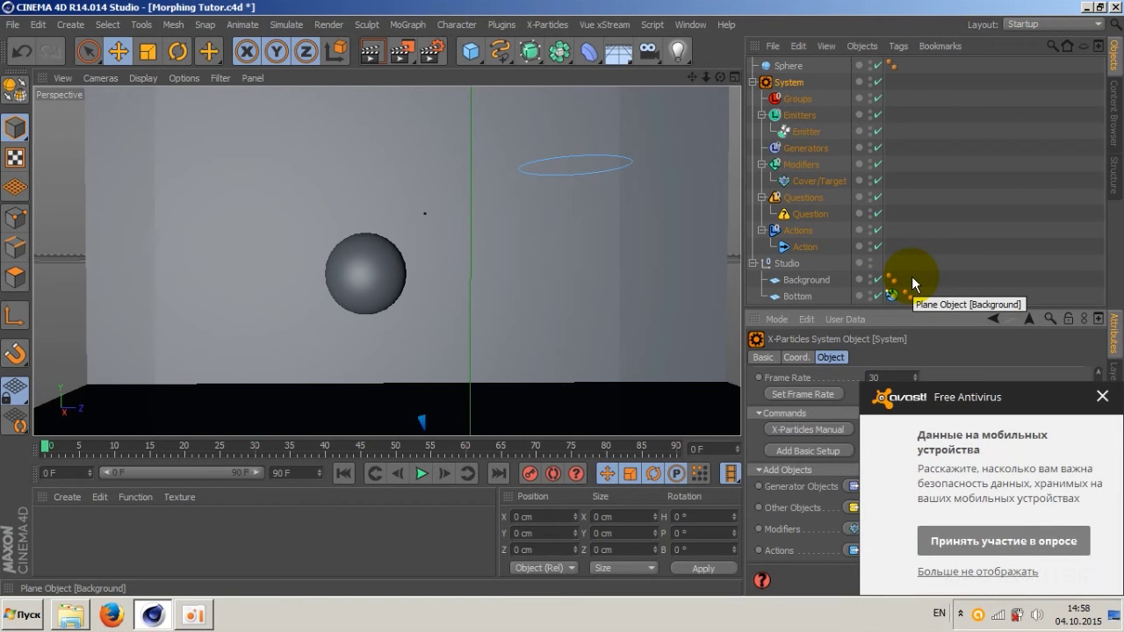
click(1102, 396)
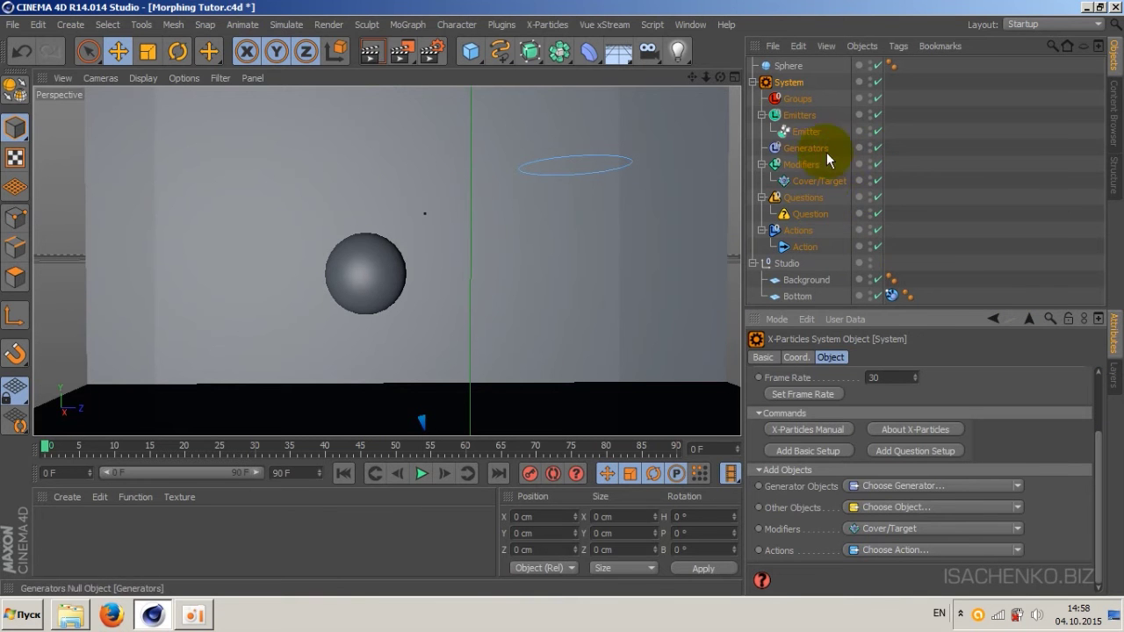
Step: Set the Sphere as the Cover/Target modifier's target object
click(820, 180)
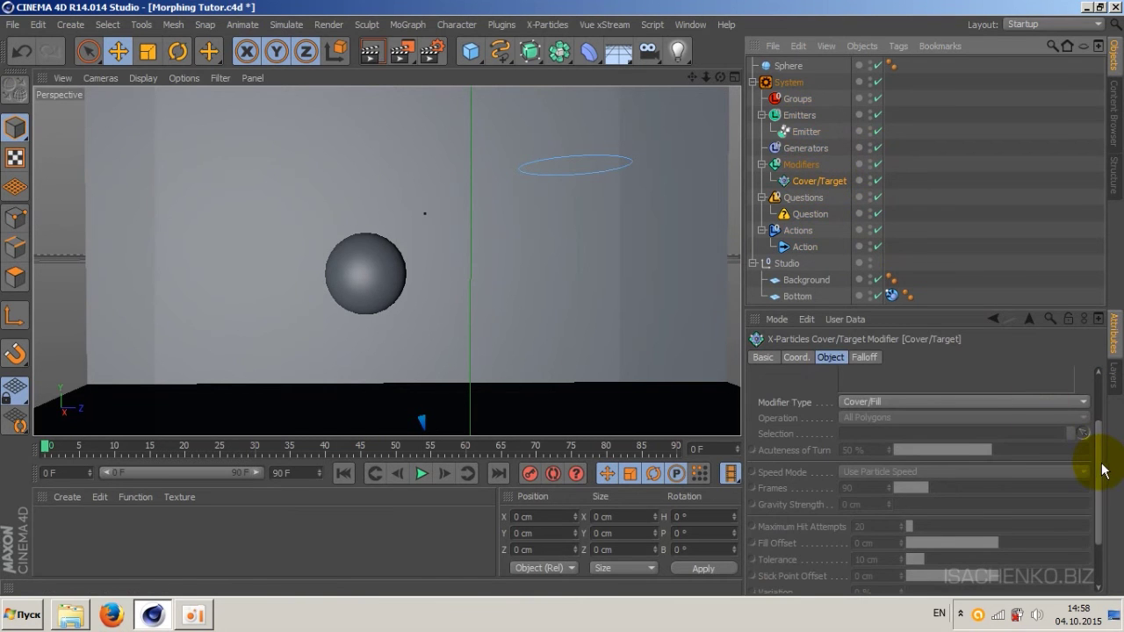
drag(1098, 456, 1097, 409)
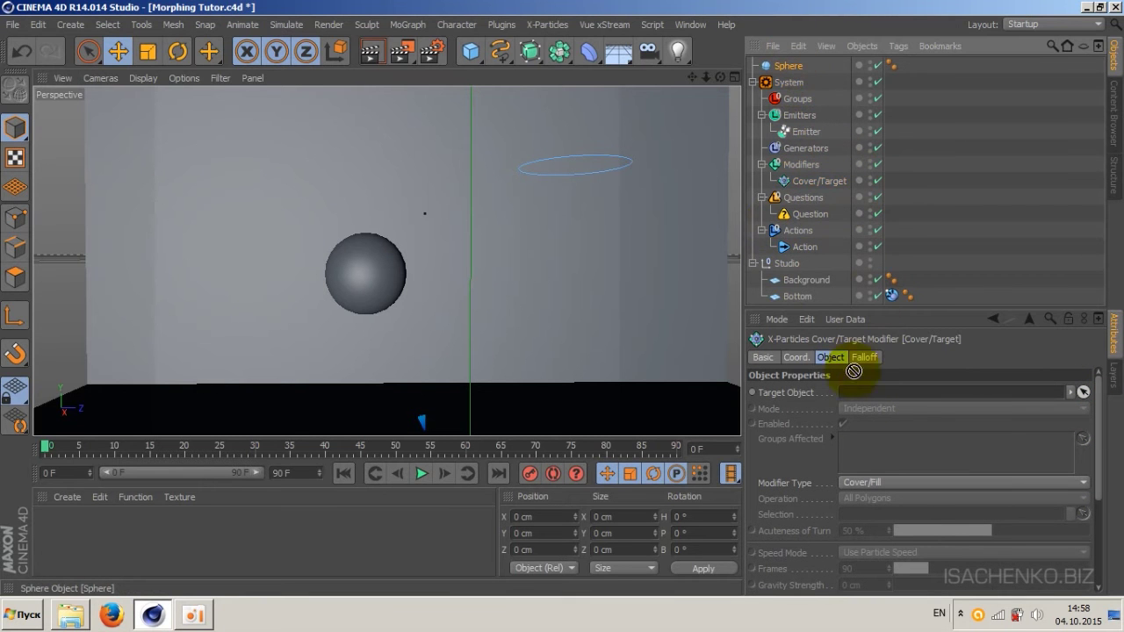
drag(789, 65, 868, 395)
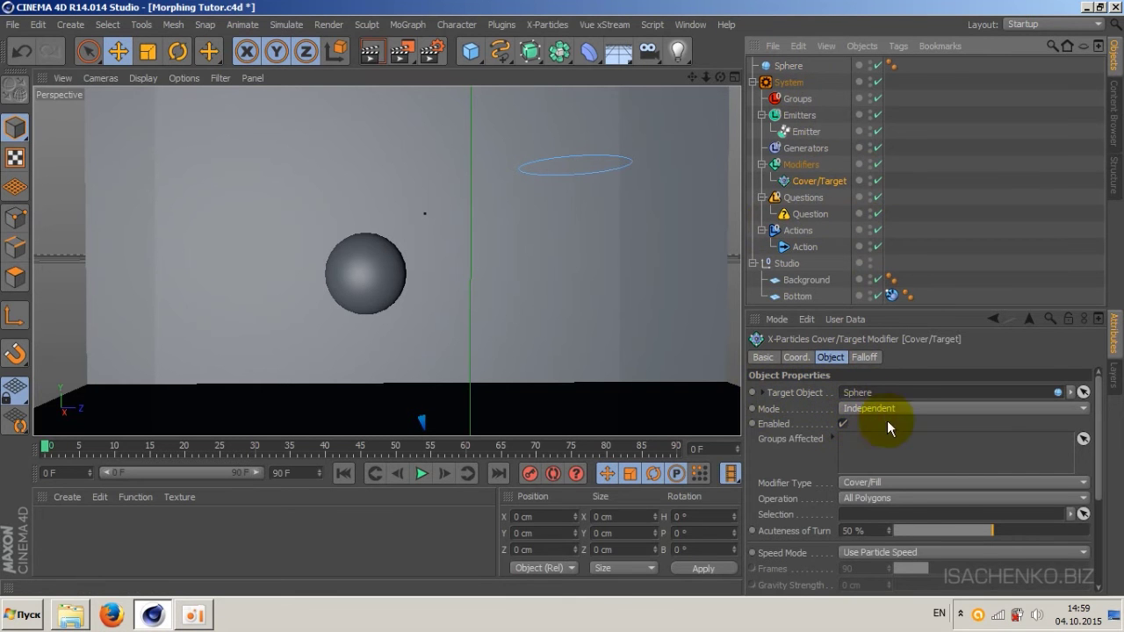
Step: Run the simulation until frame 46, then bring up the ANIMATION folder
click(421, 475)
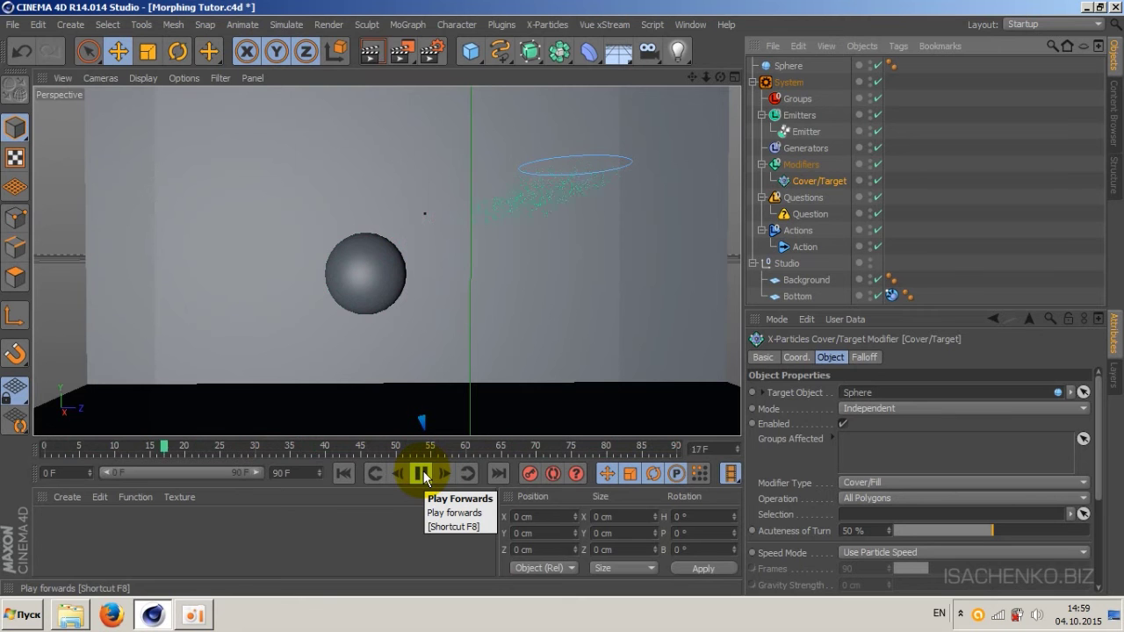
click(422, 475)
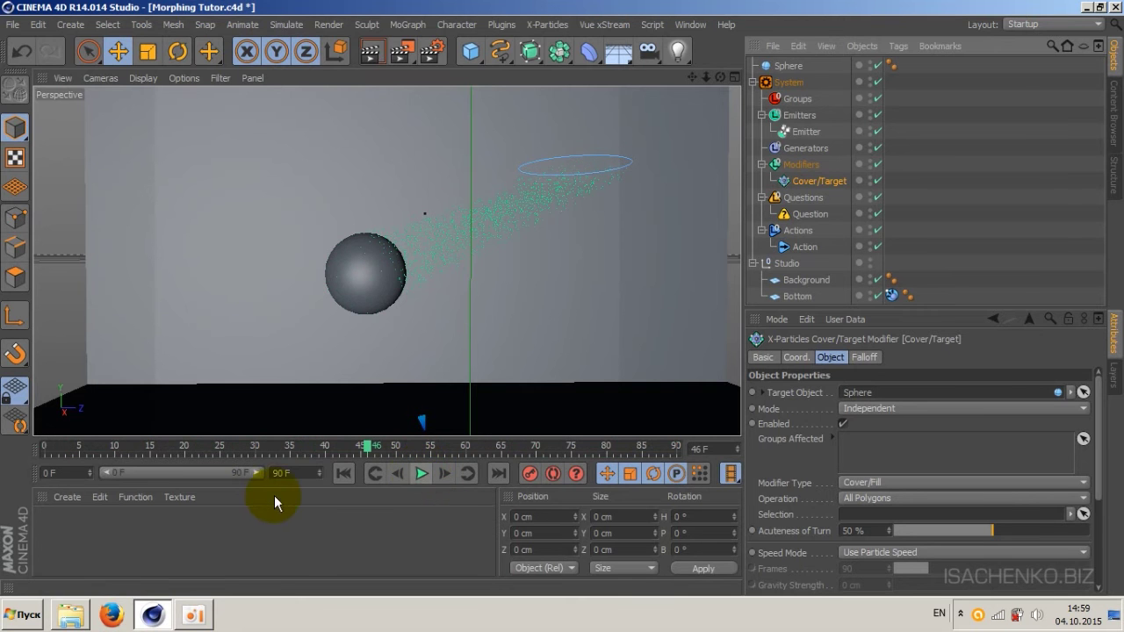
click(72, 612)
Step: Play the Water morphing video in Light Alloy, then close the player and the folder
double_click(520, 146)
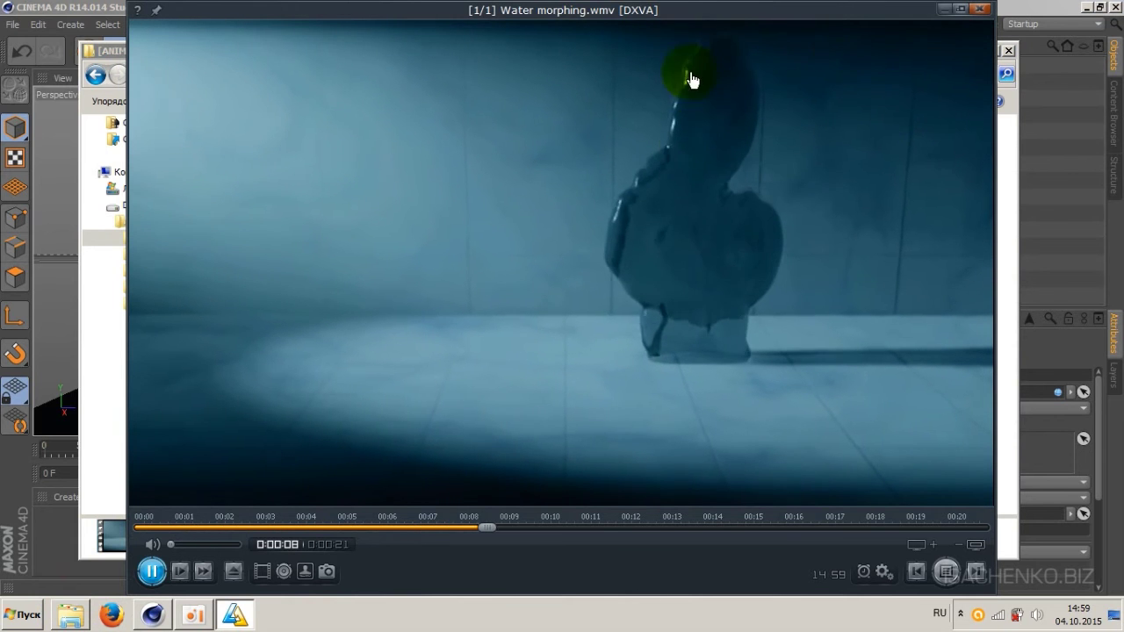
click(979, 9)
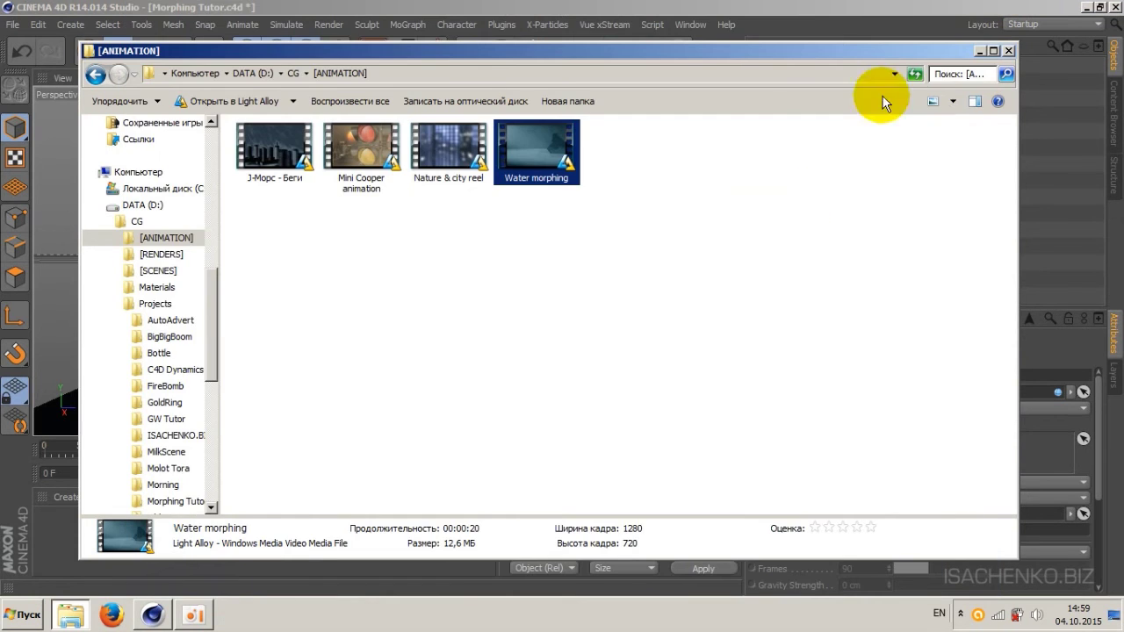
click(1008, 50)
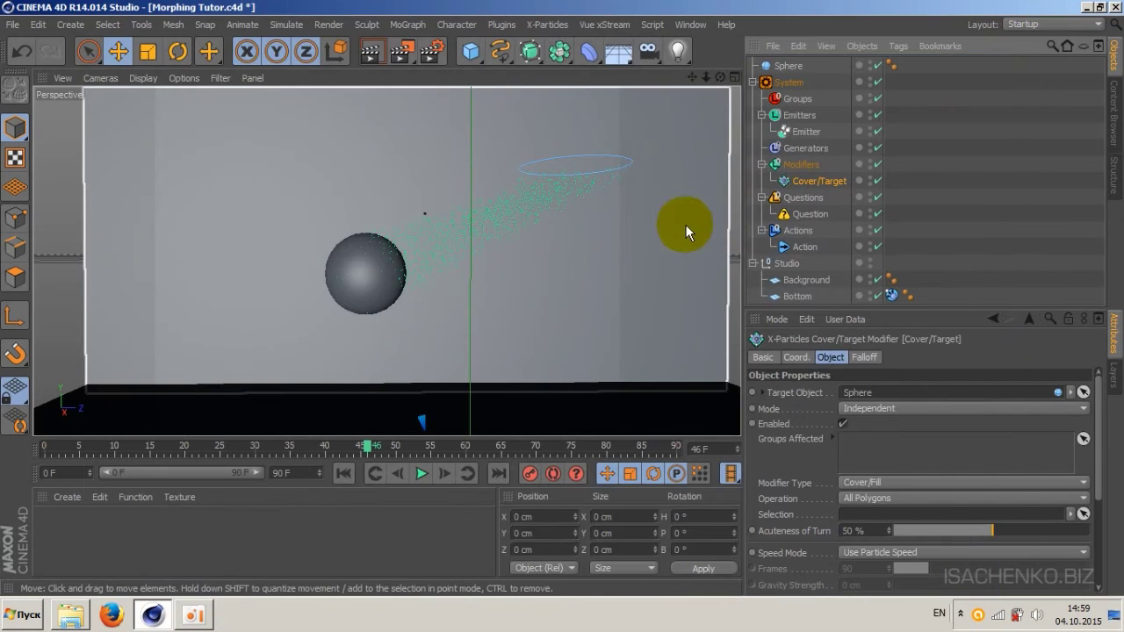
Step: Save Morphing Tutor, then show the Question object's Particle Age greater than 90 settings
click(13, 24)
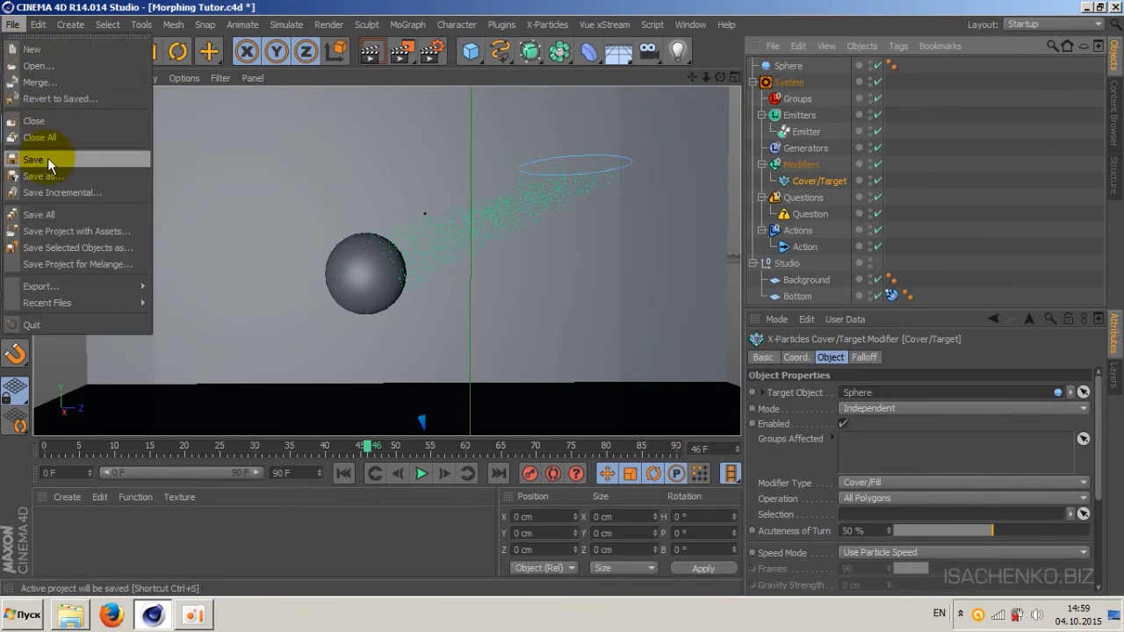
click(47, 157)
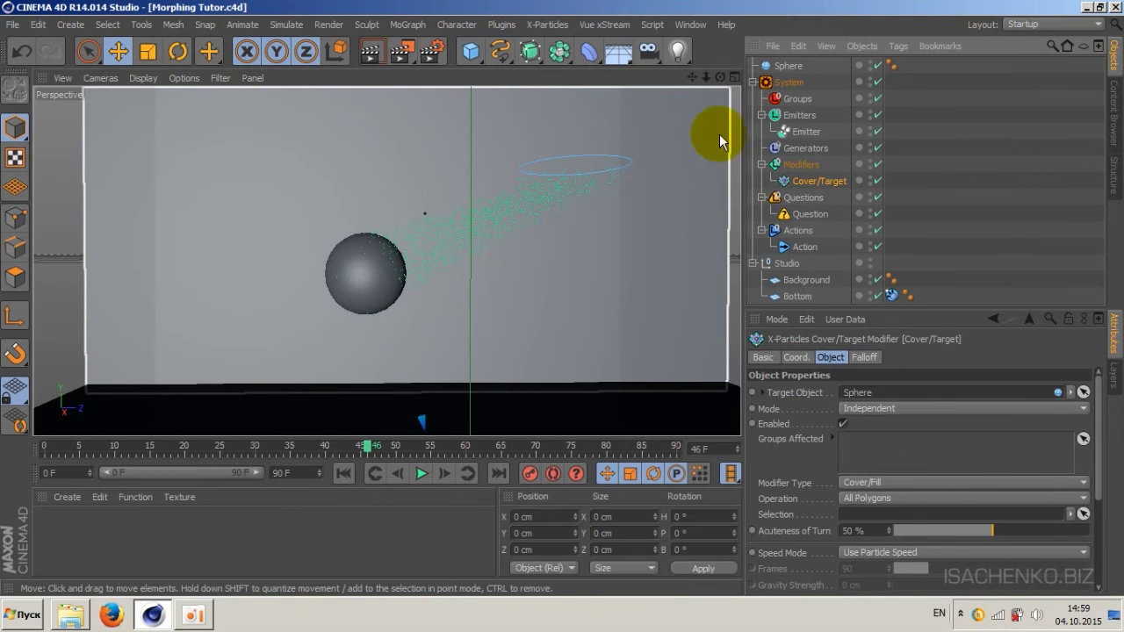
click(808, 215)
click(802, 250)
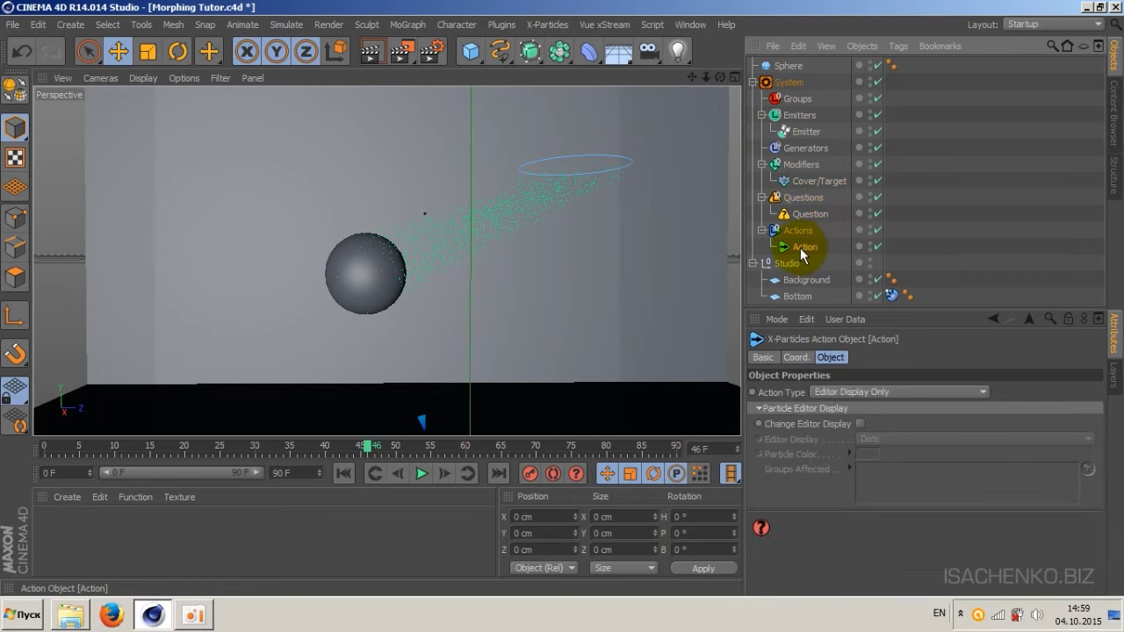
click(799, 215)
click(803, 248)
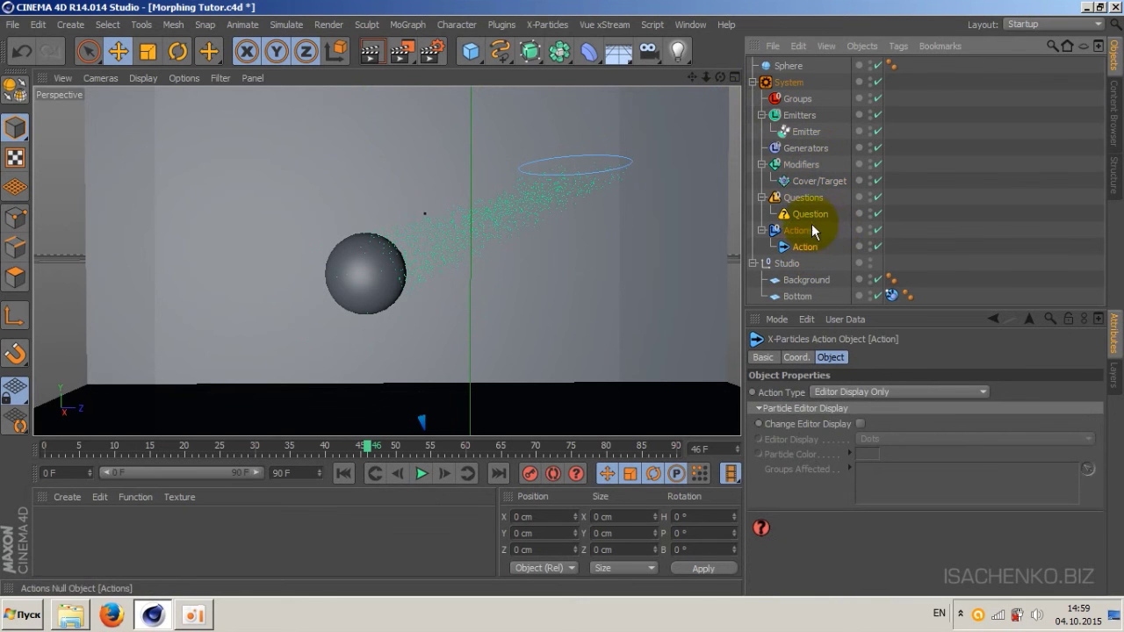
click(809, 214)
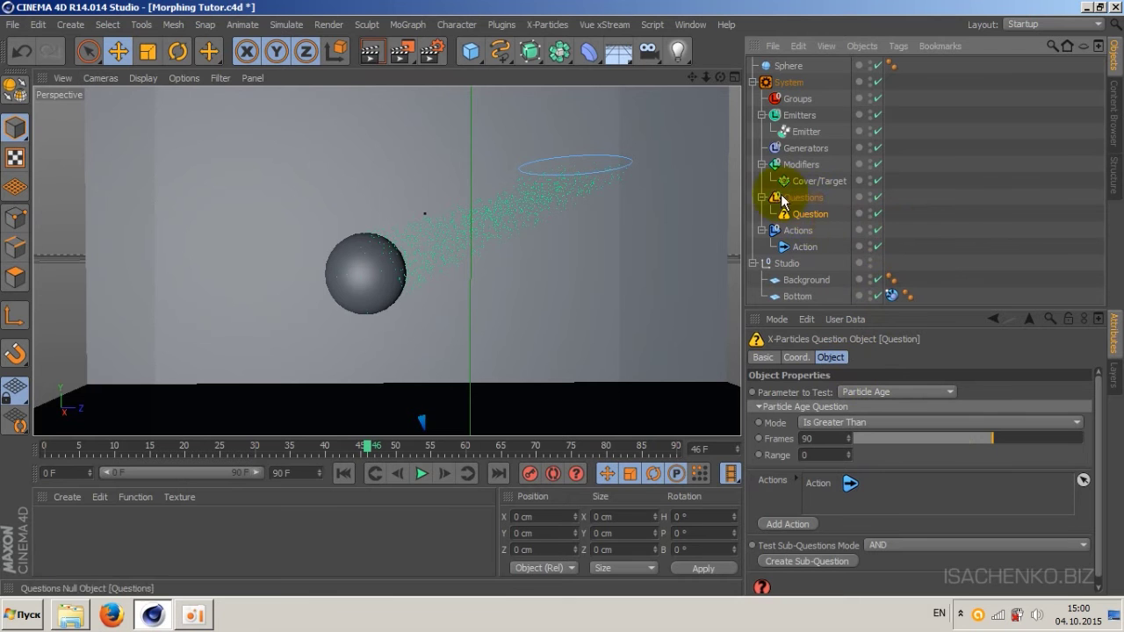
Step: Rename Question to 'Question 1' and Action to 'Action 1', then select Question 1
double_click(810, 214)
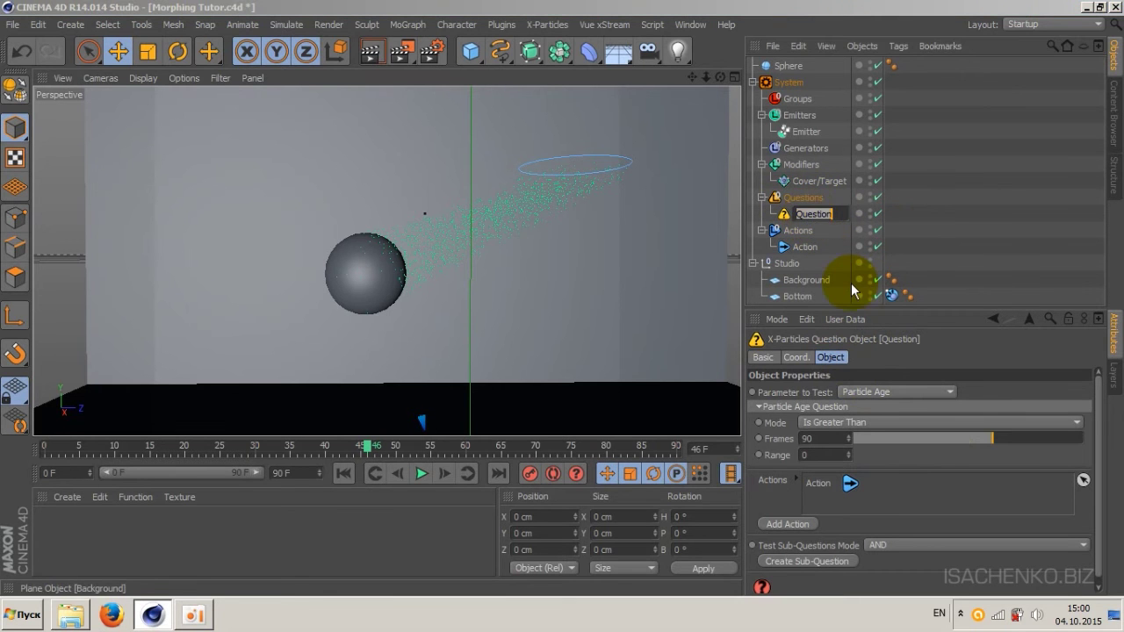
key(End)
text(1)
key(Return)
double_click(805, 247)
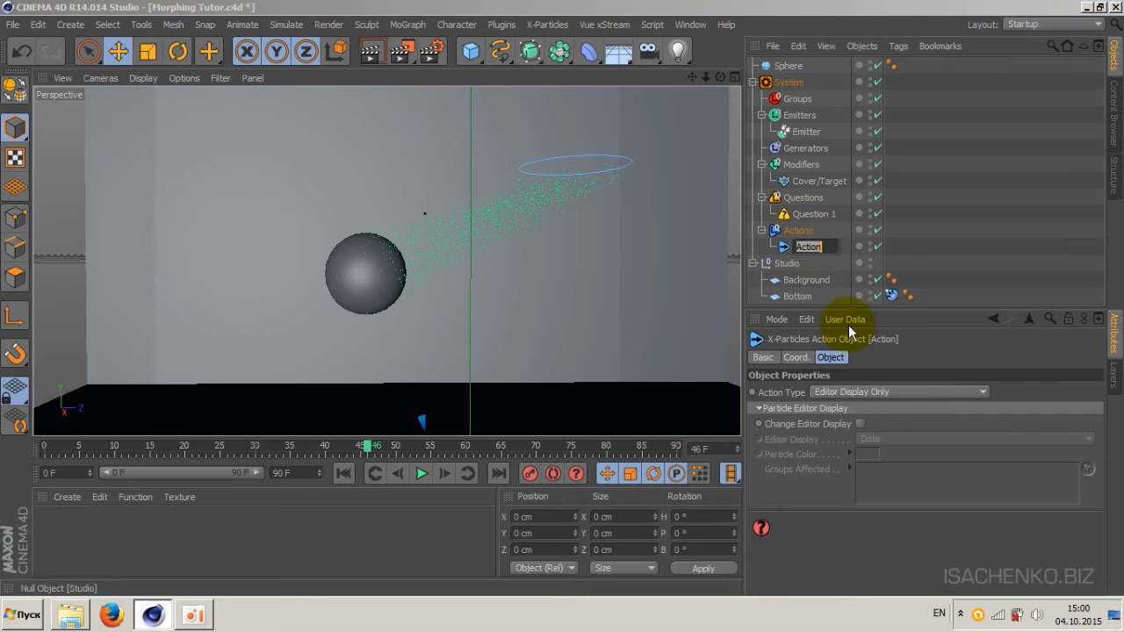
key(End)
text(1)
key(Return)
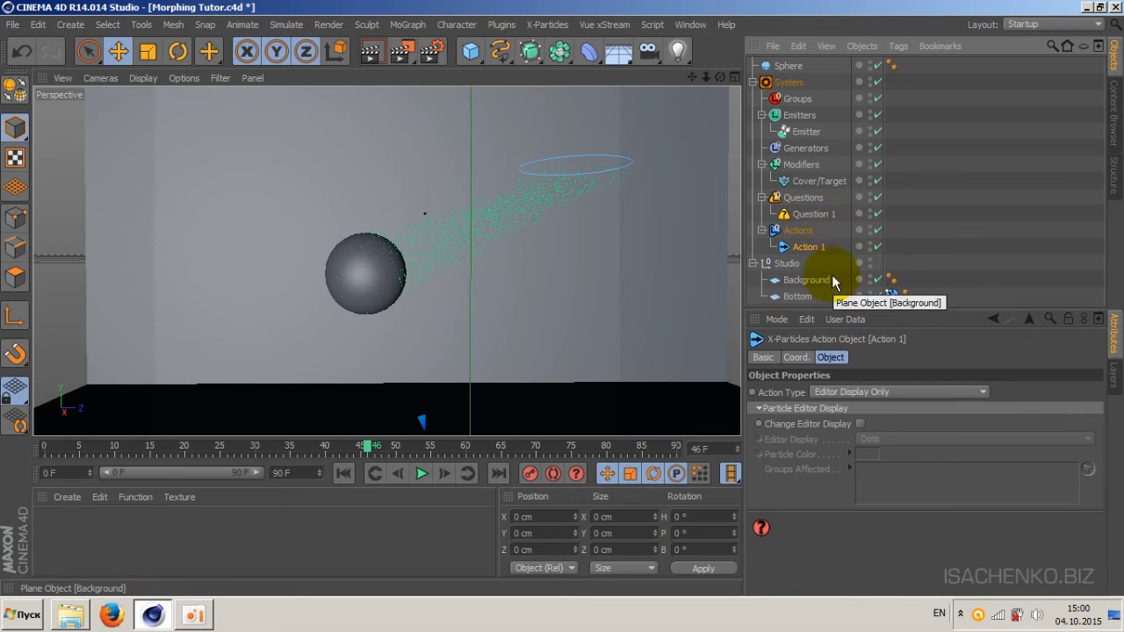
click(812, 213)
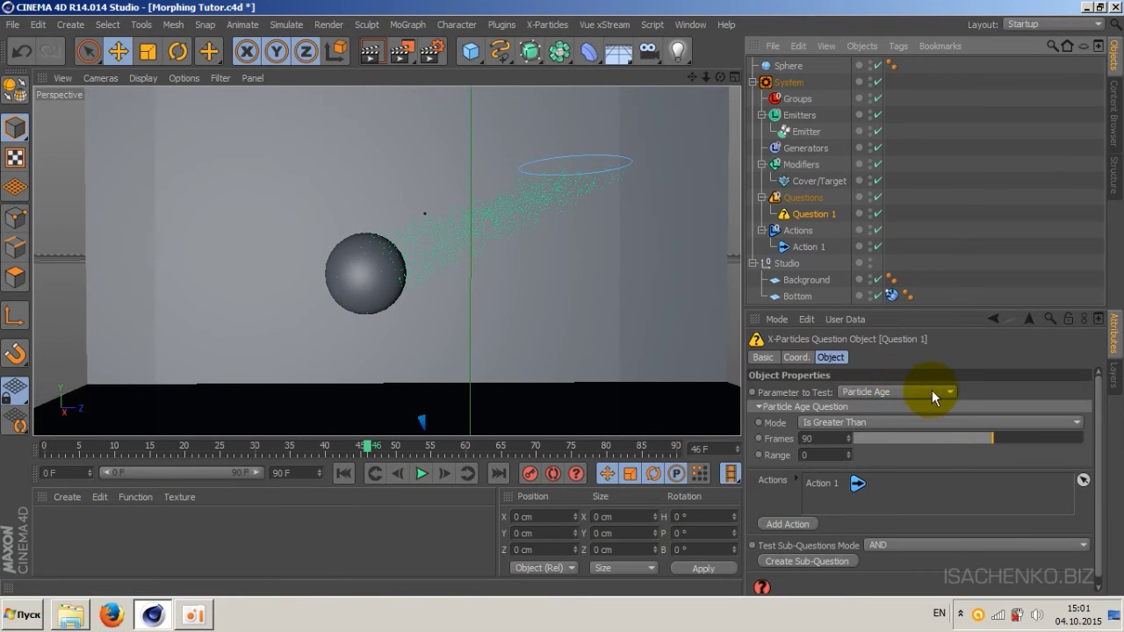
Step: Set Question 1's Parameter to Test to Particle Collided, then select Action 1
click(931, 390)
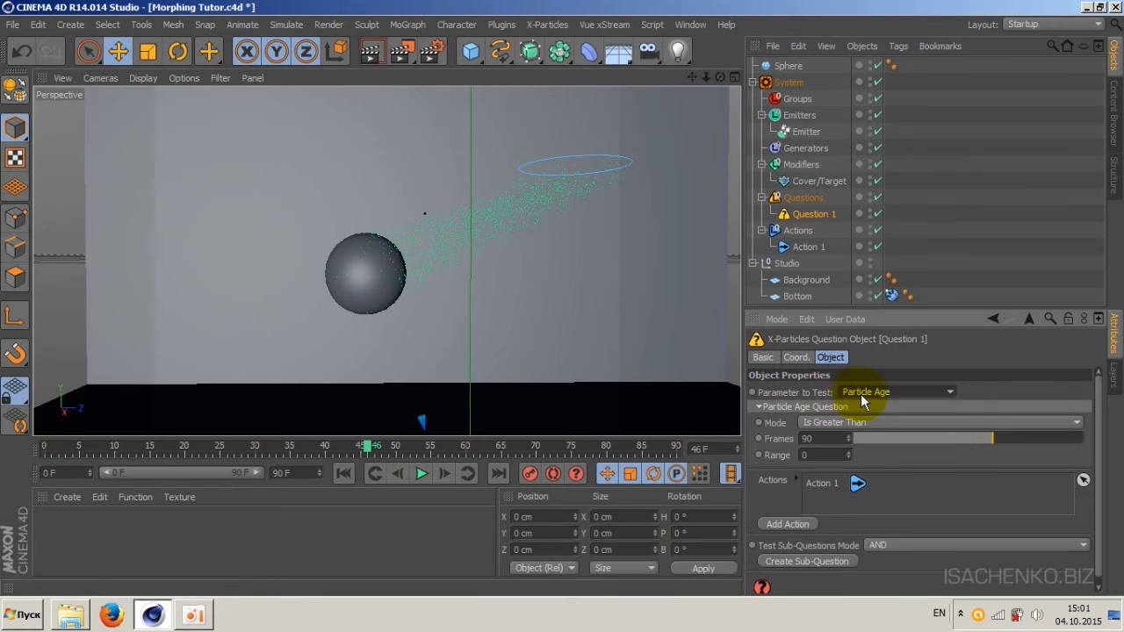
click(948, 395)
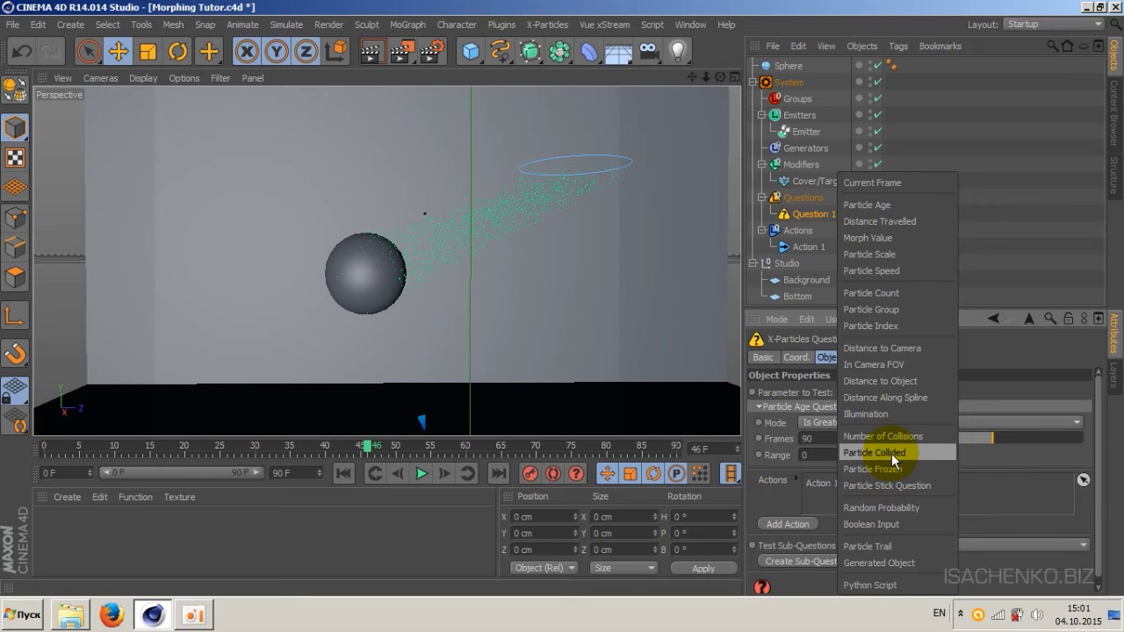
click(891, 453)
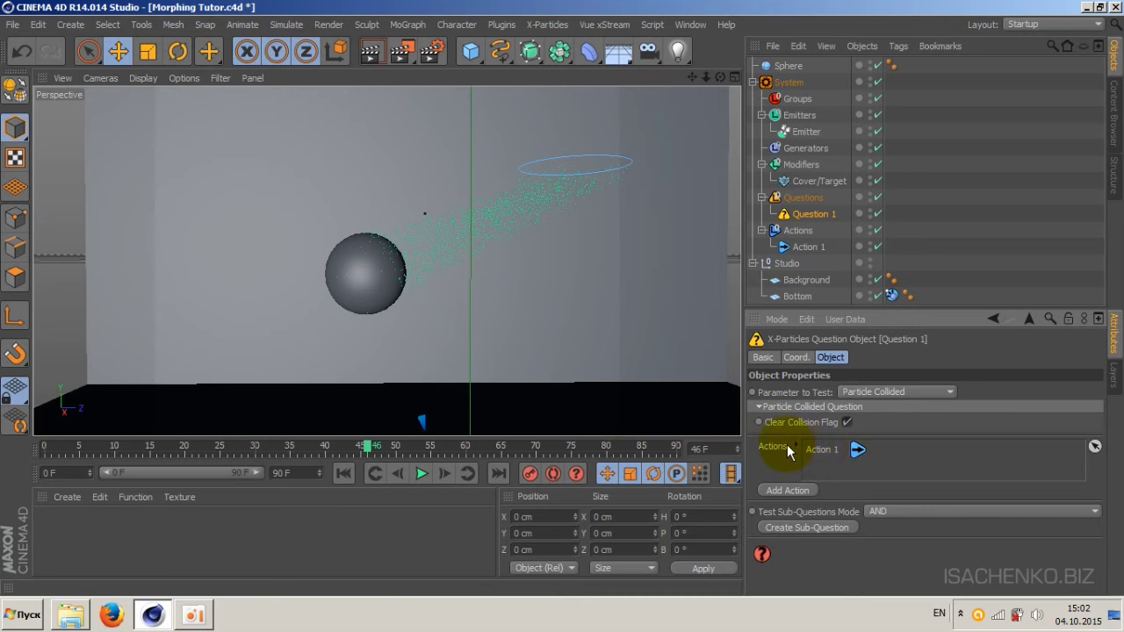
click(858, 448)
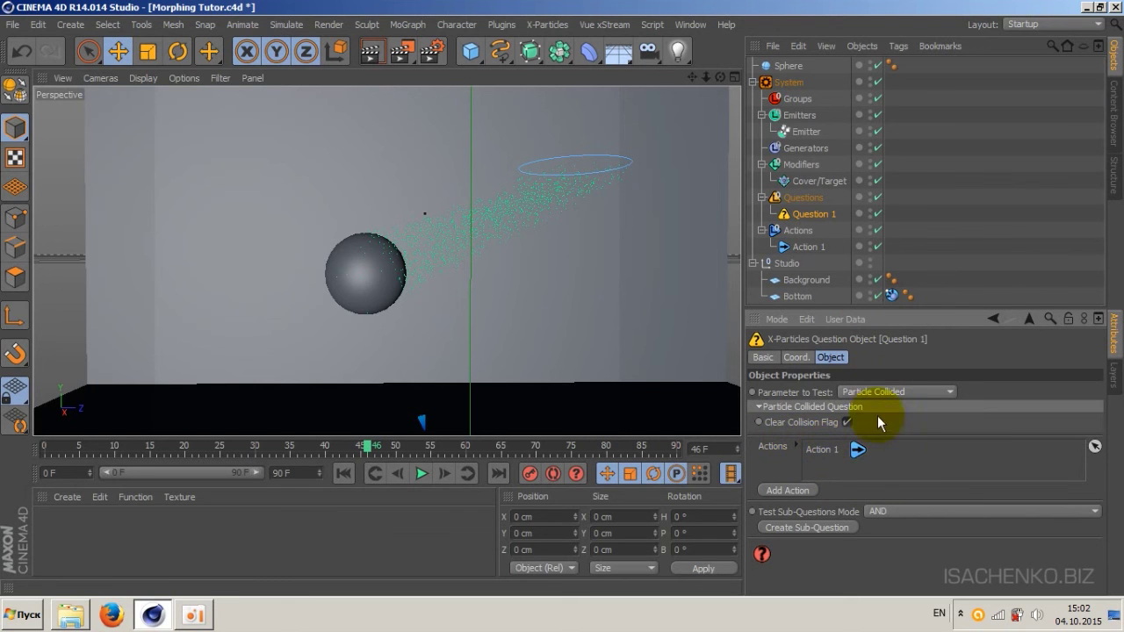
click(810, 248)
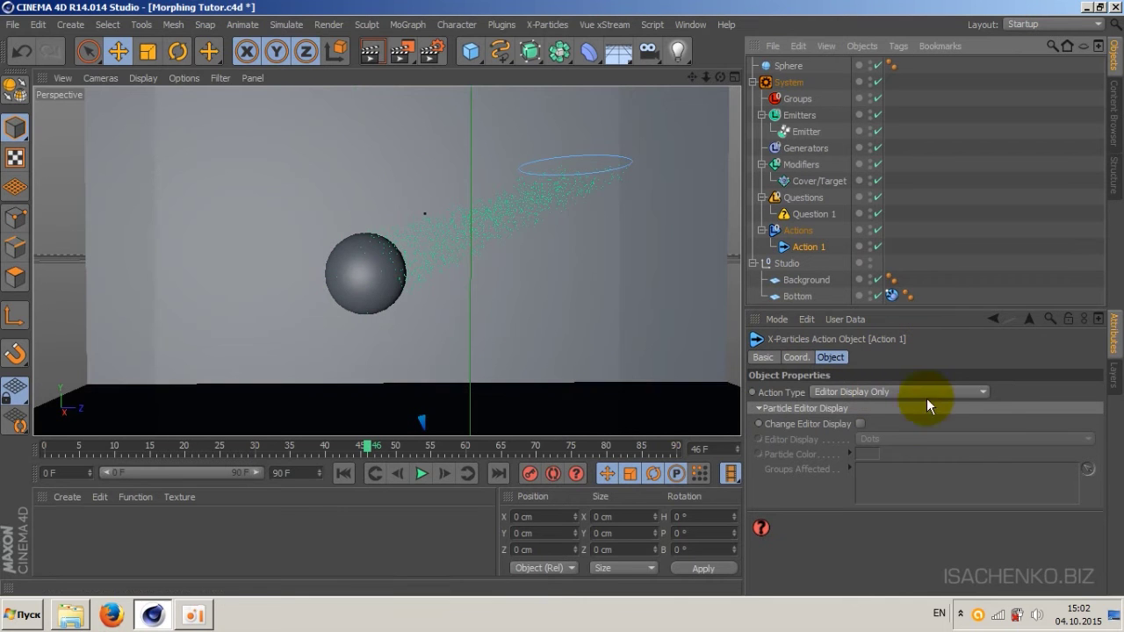
Step: Set Action 1's Action Type to Control Cover/Target Modifier
click(788, 251)
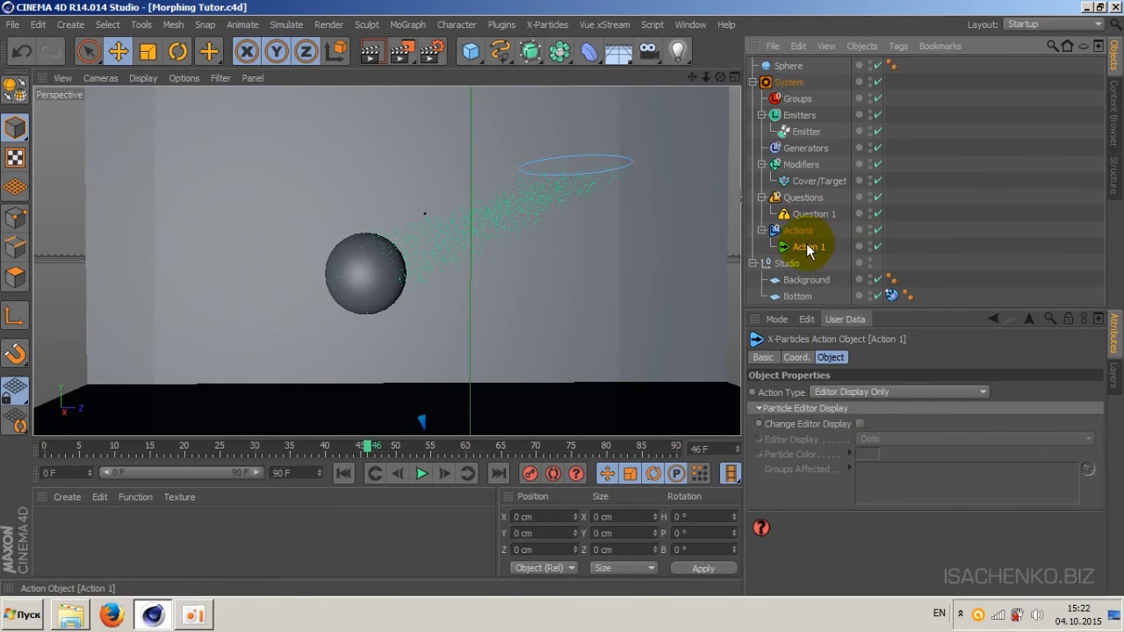
click(818, 251)
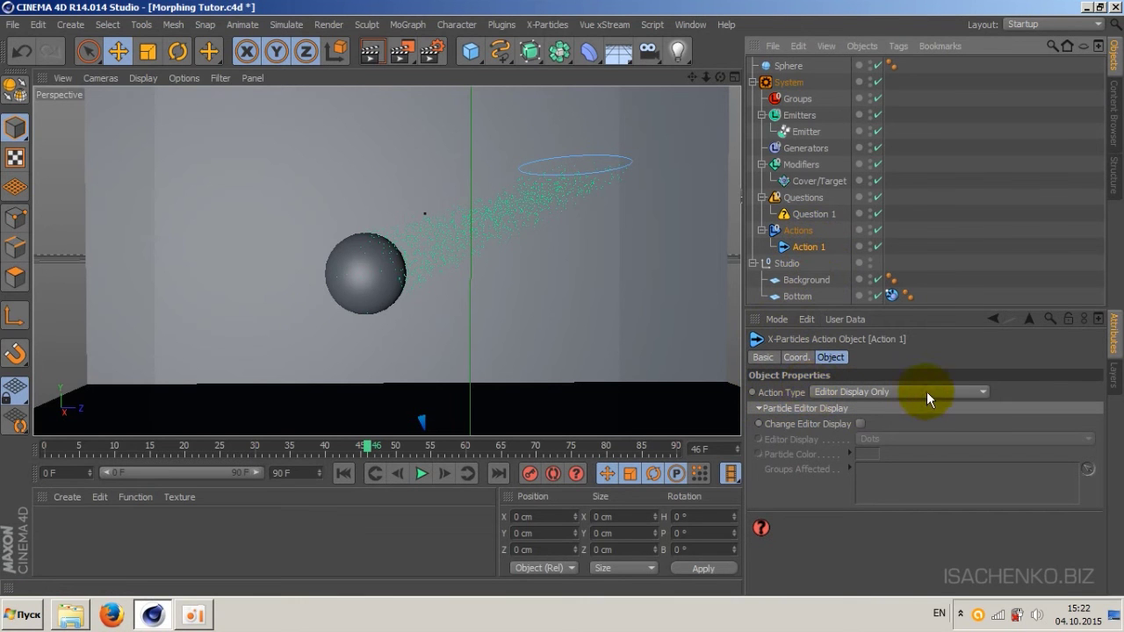
click(979, 396)
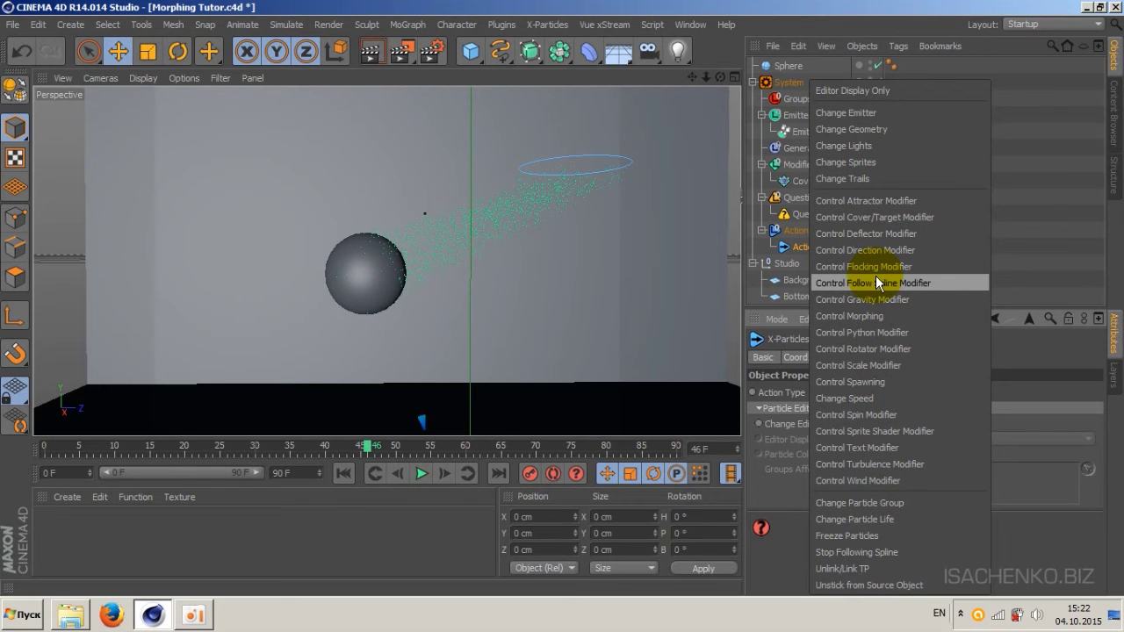
click(882, 216)
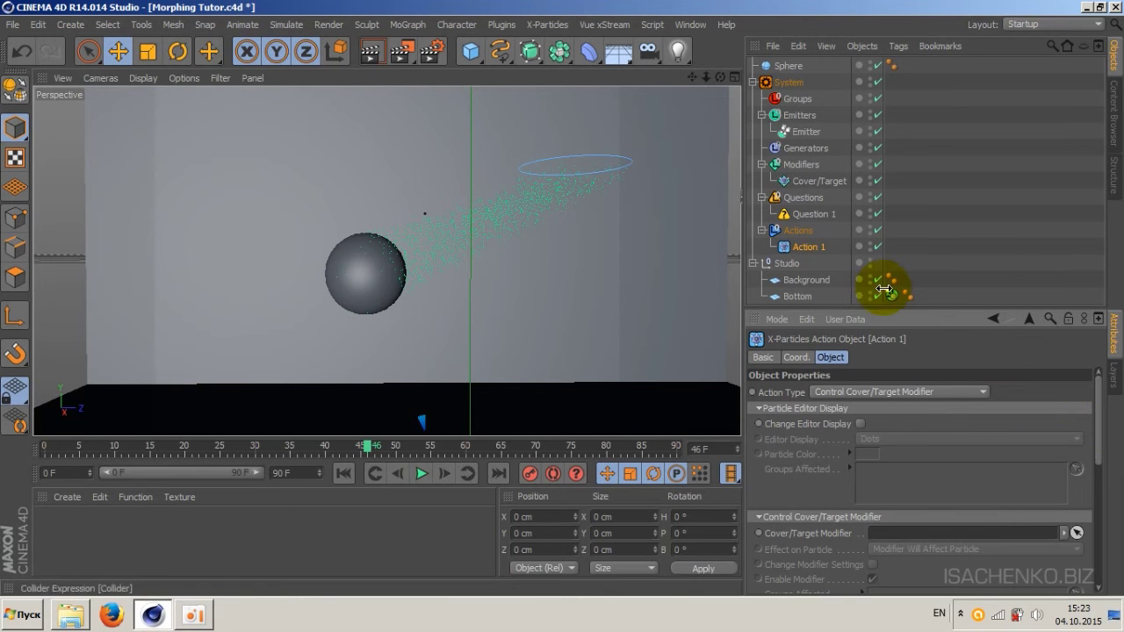
Step: Switch the Cover/Target modifier's Mode to Action-Controlled and uncheck its Enabled box
click(808, 179)
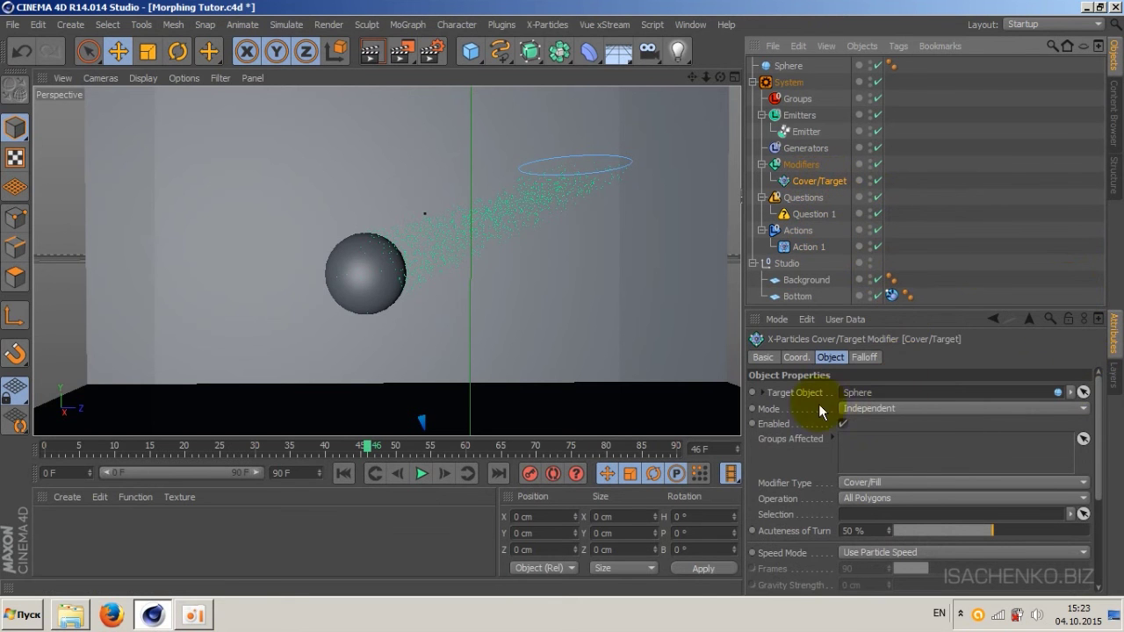
click(1044, 409)
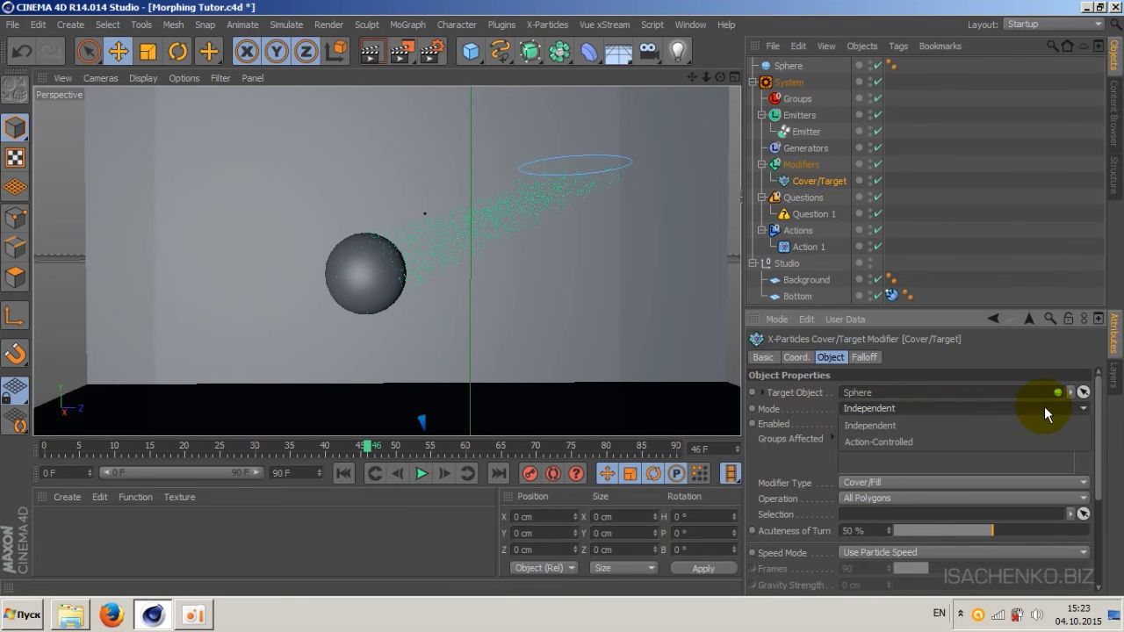
click(947, 442)
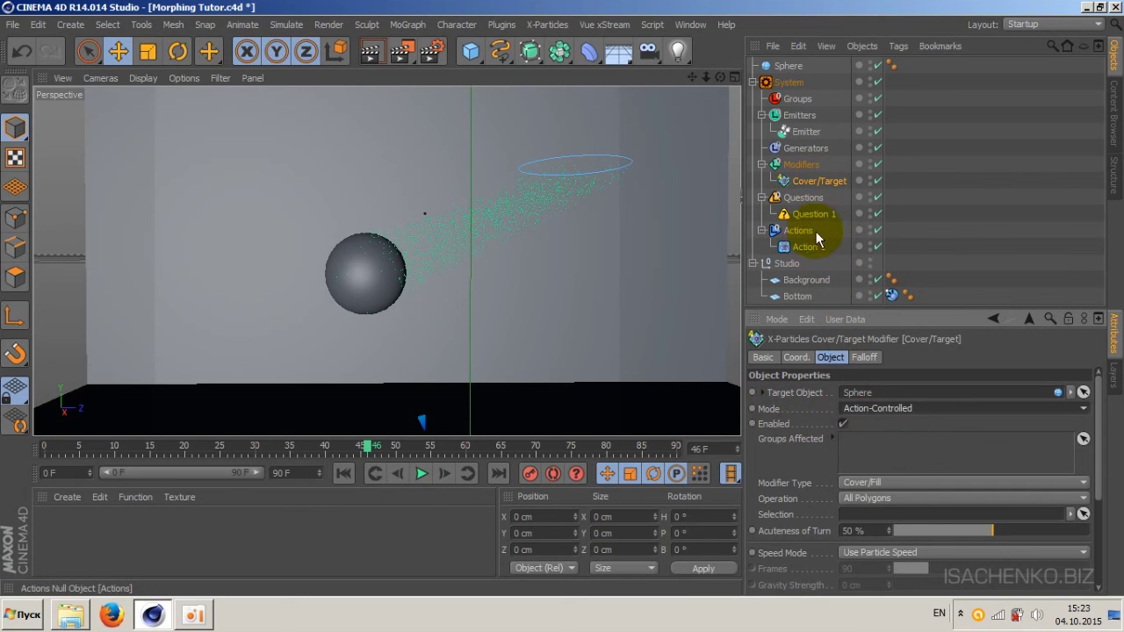
click(902, 410)
click(886, 426)
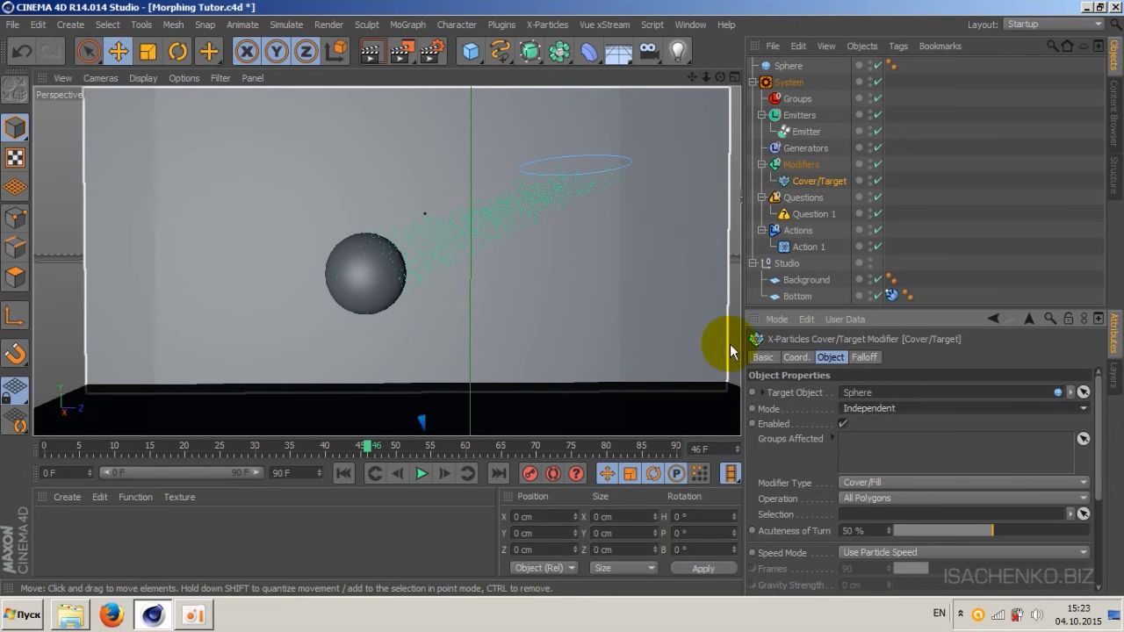
click(926, 409)
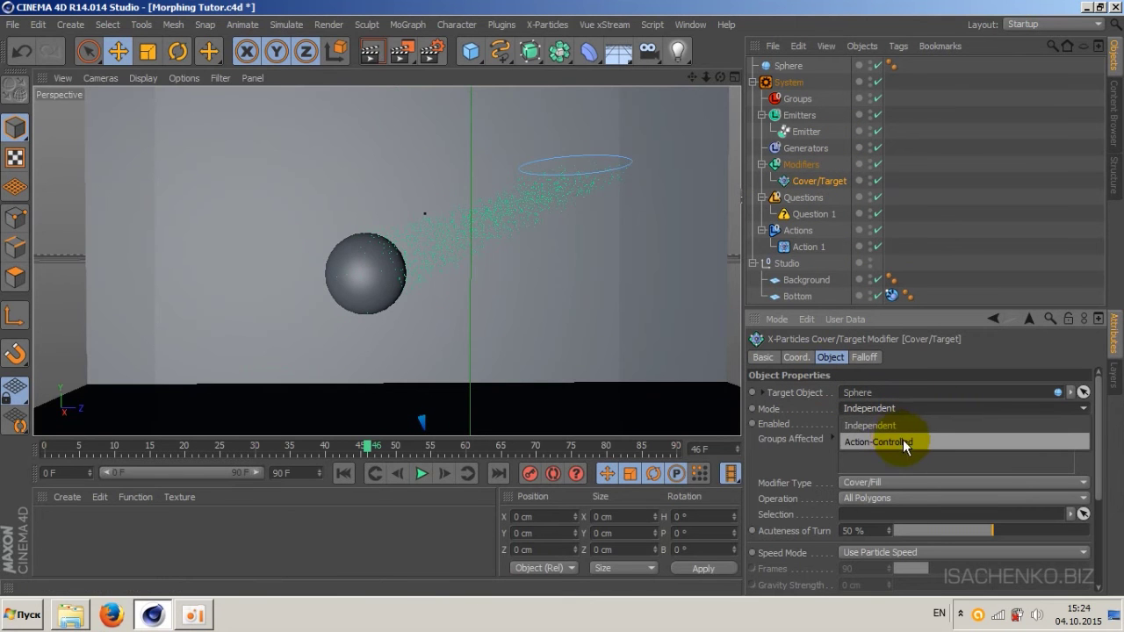
click(902, 442)
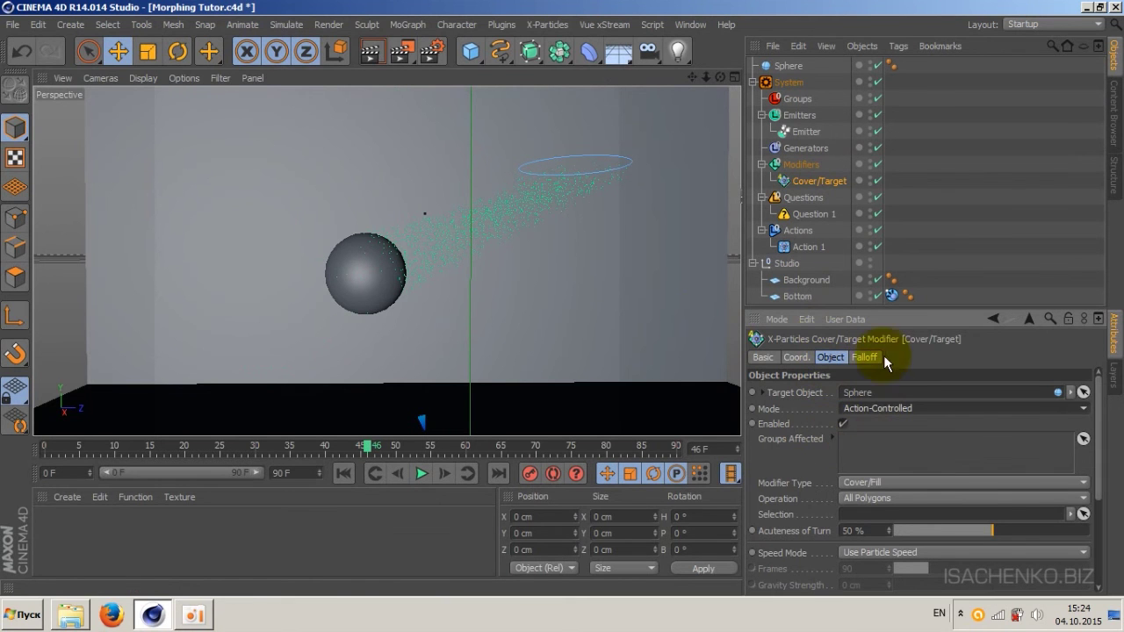
click(843, 425)
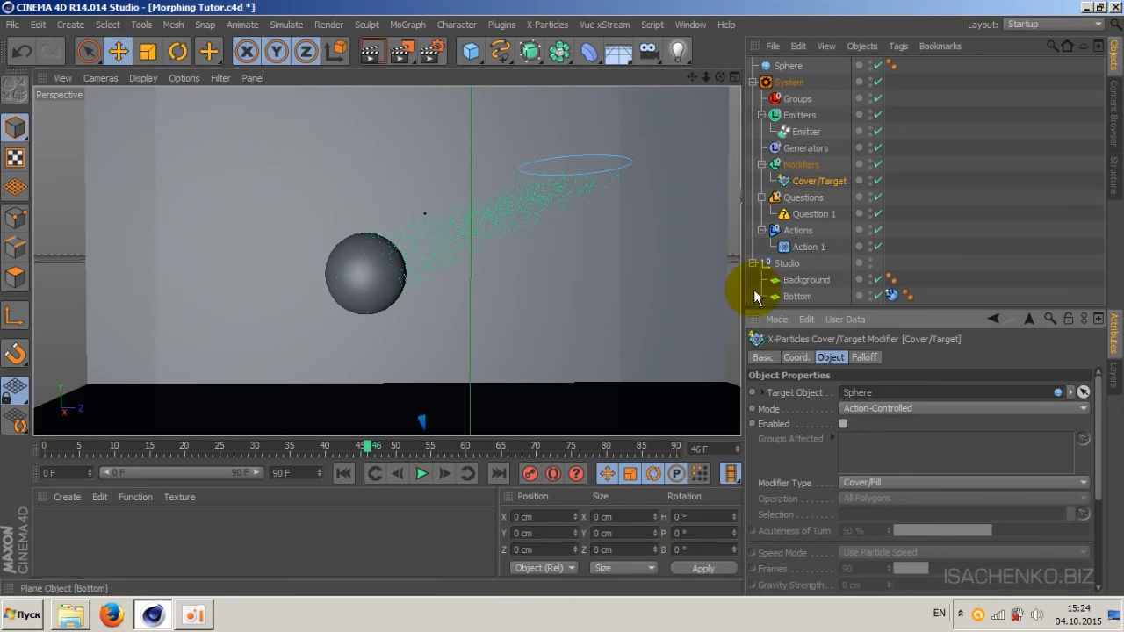
Step: Link Cover/Target into Action 1, keep Modifier Will Affect Particle, and tick Change Modifier Settings
click(799, 249)
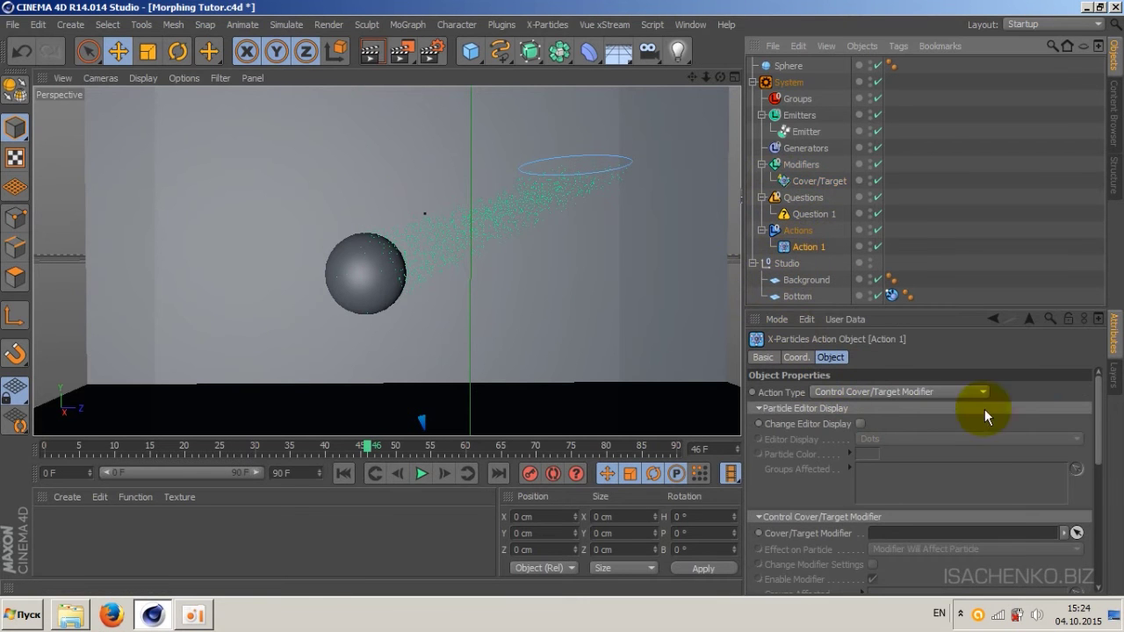
drag(1096, 415, 1098, 450)
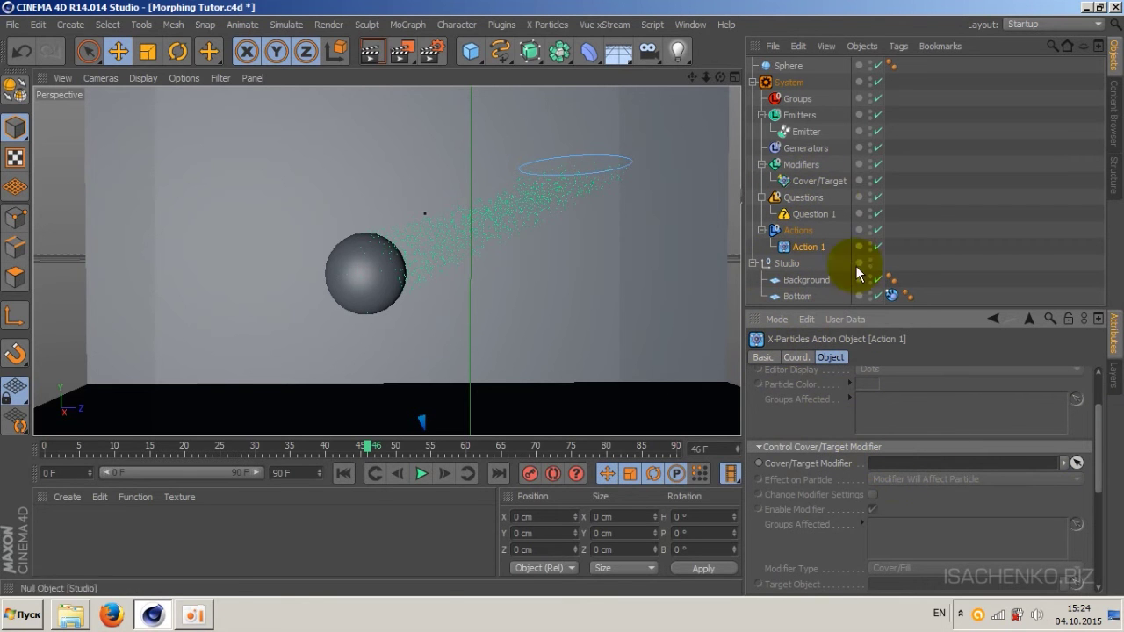
drag(817, 178, 895, 464)
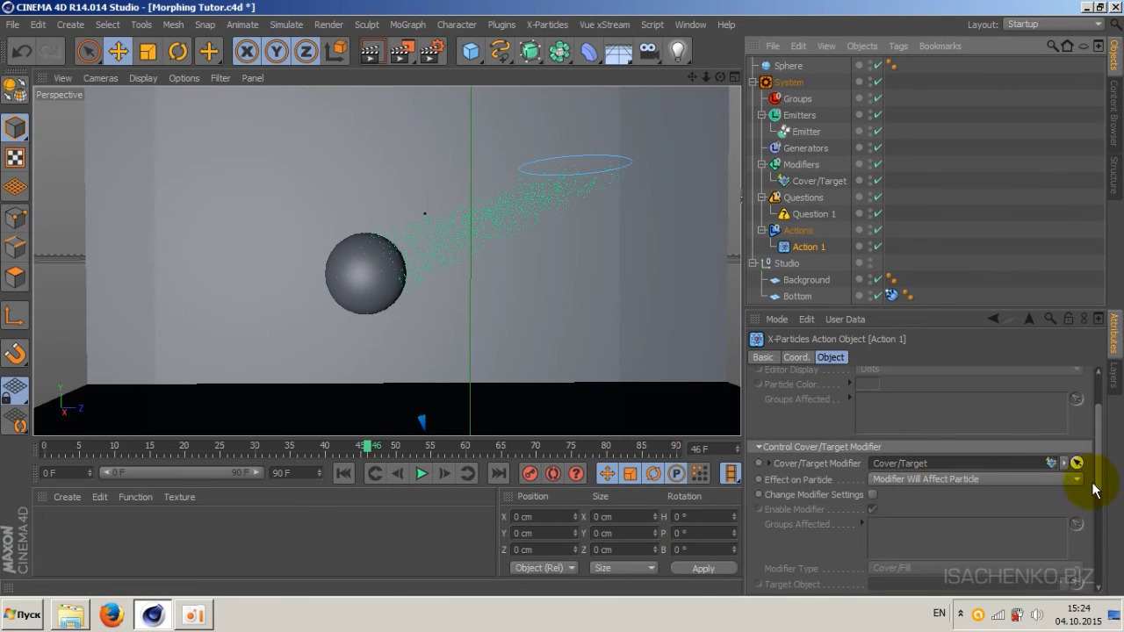
drag(1098, 484, 1102, 510)
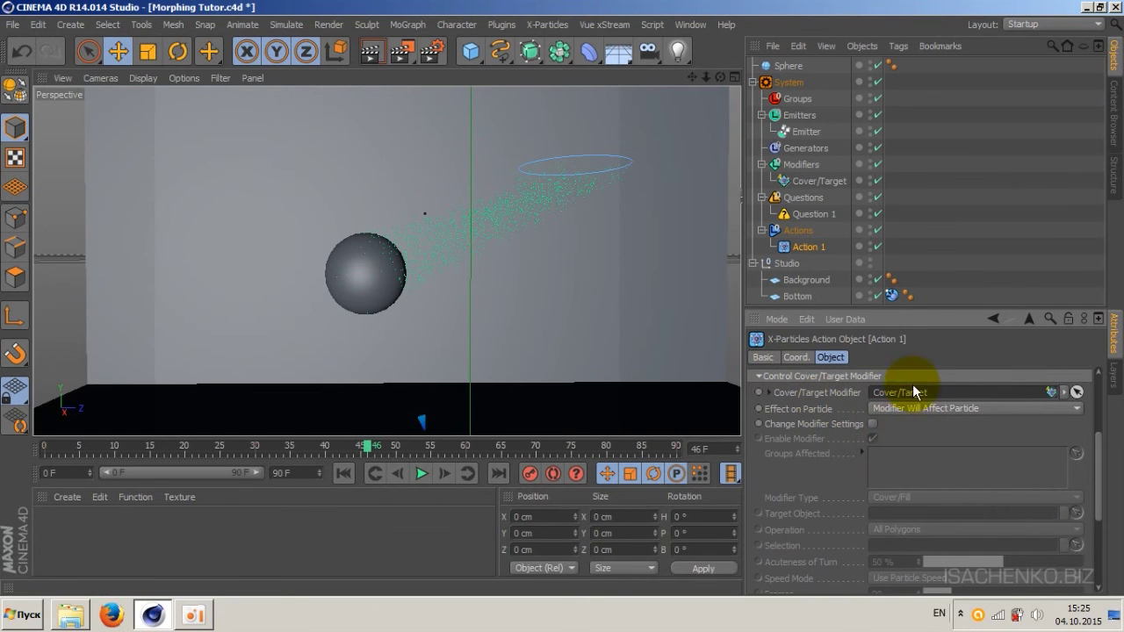
click(908, 409)
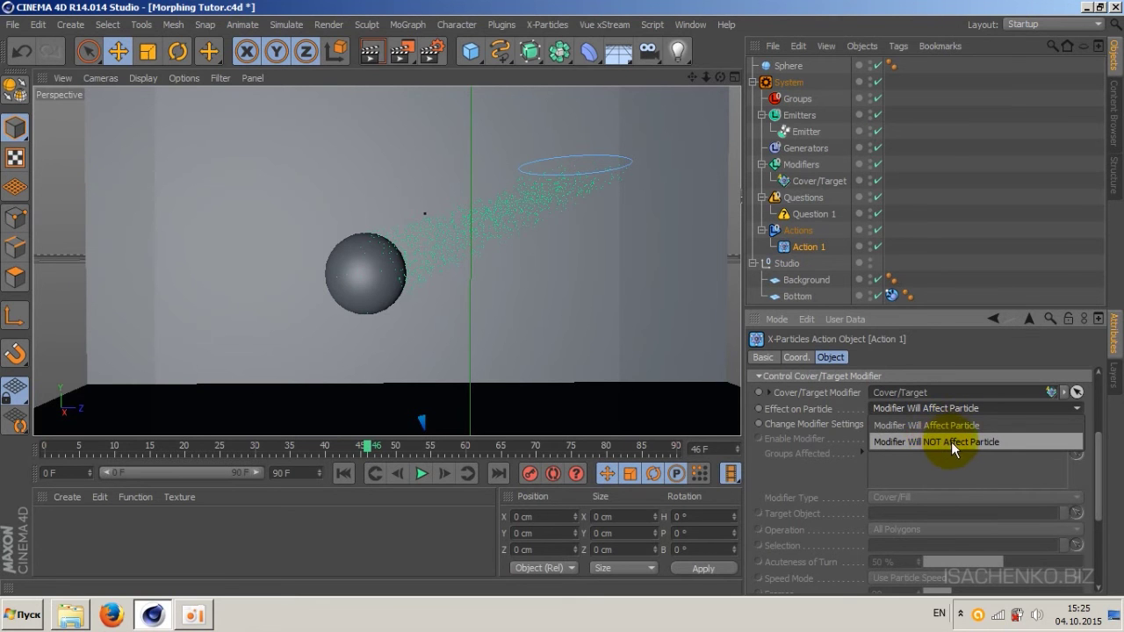
click(934, 427)
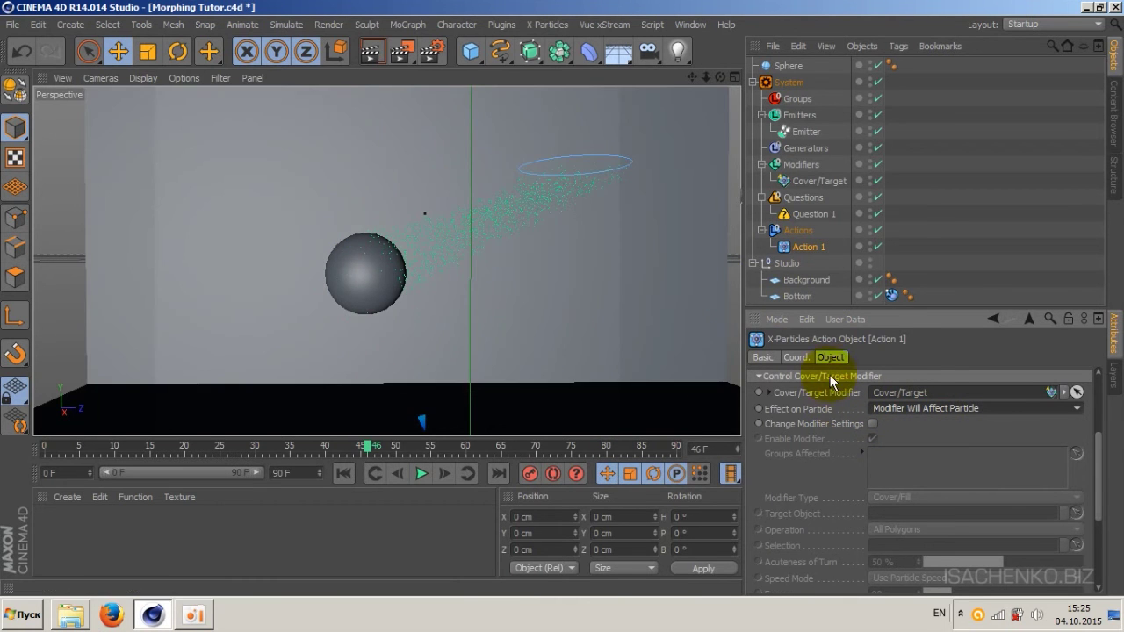
click(872, 424)
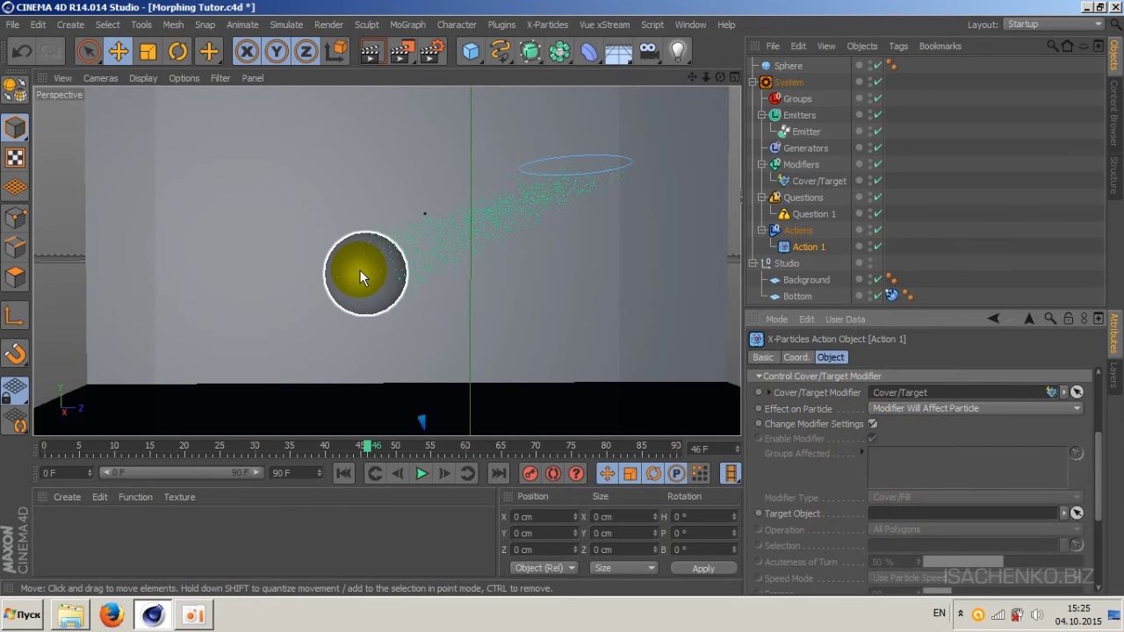
Step: Set Sphere as Action 1's Target Object and tick Enable Modifier
click(790, 68)
drag(791, 70, 896, 522)
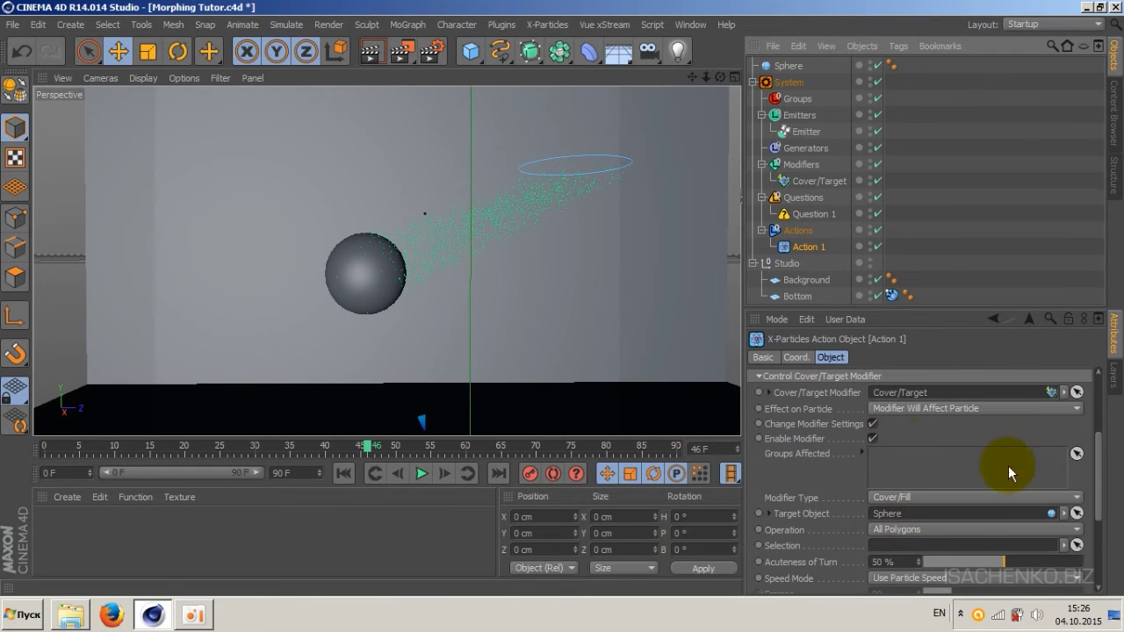
drag(1098, 481, 1098, 494)
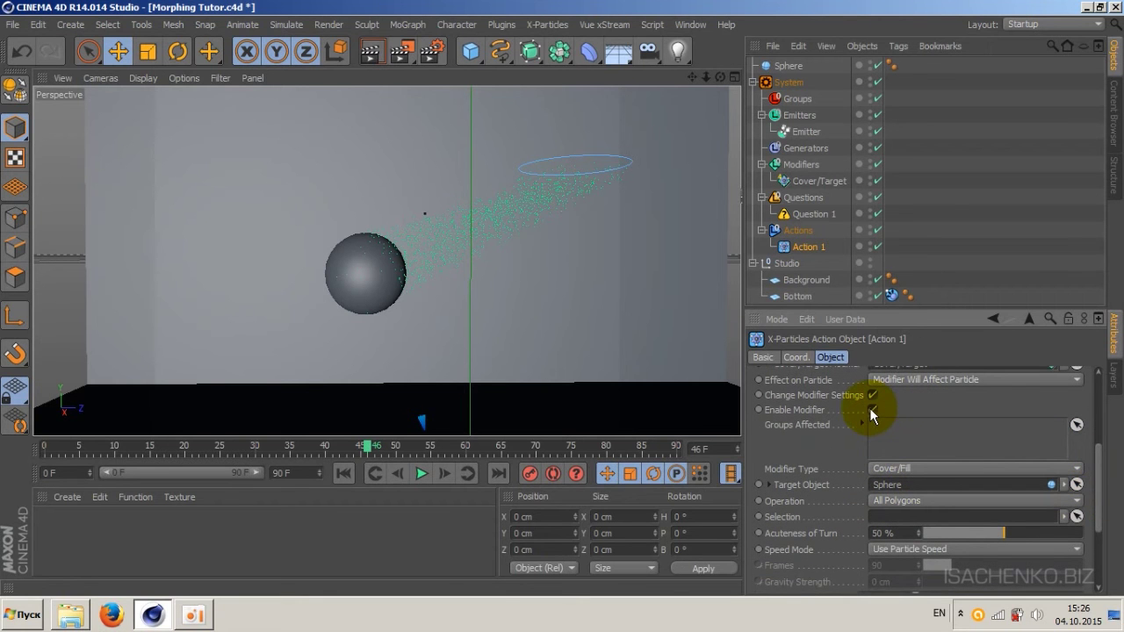
click(872, 410)
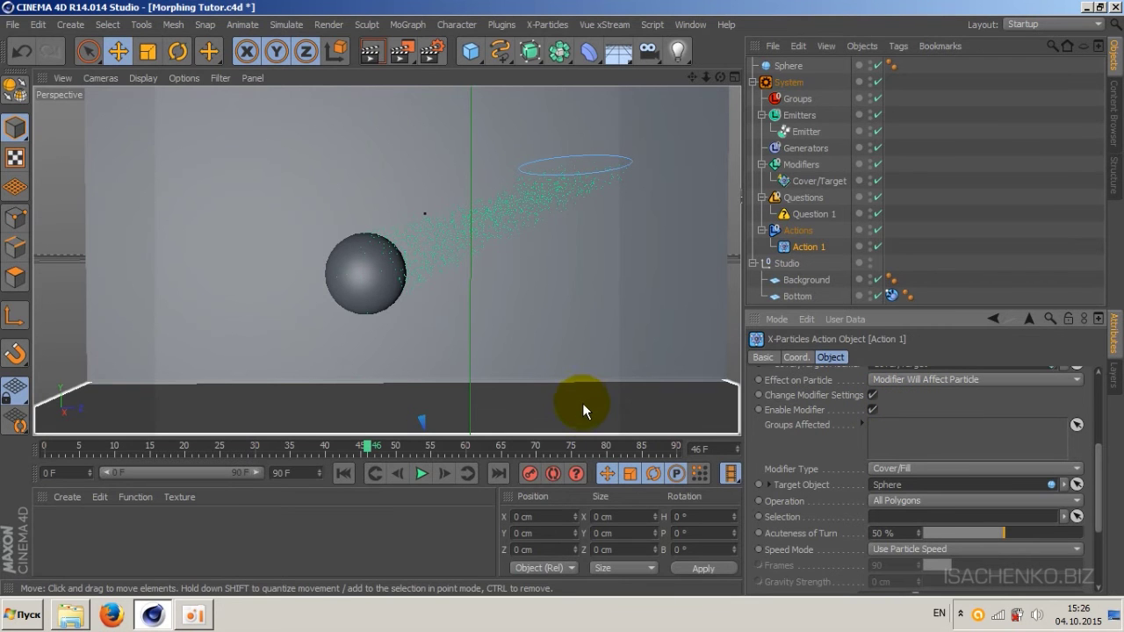
click(872, 411)
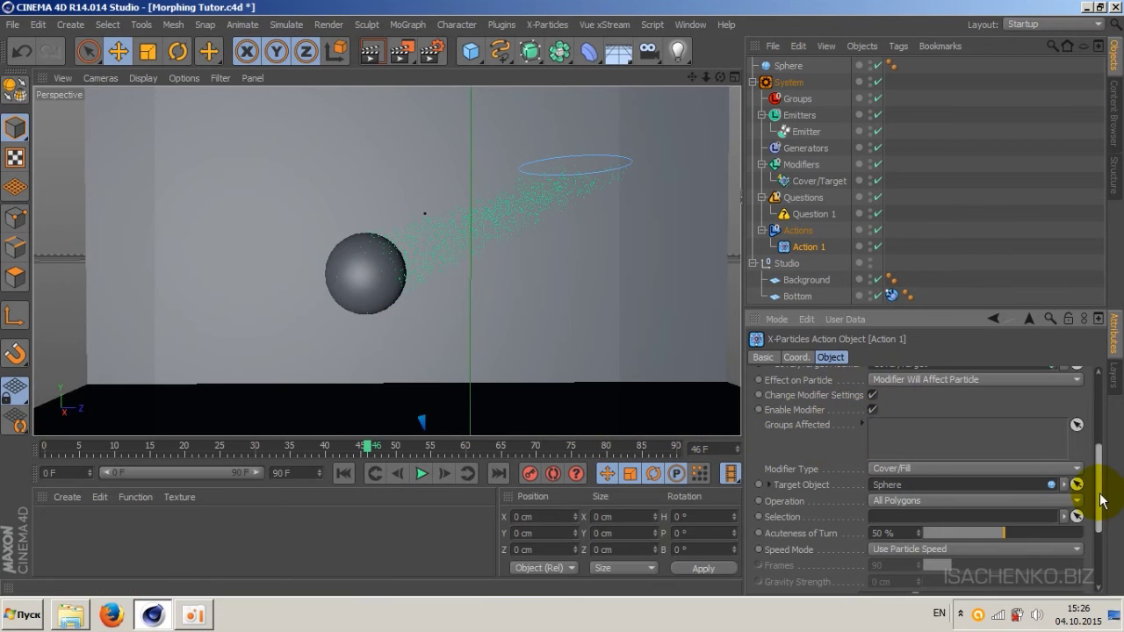
scroll(1088, 496, down, 3)
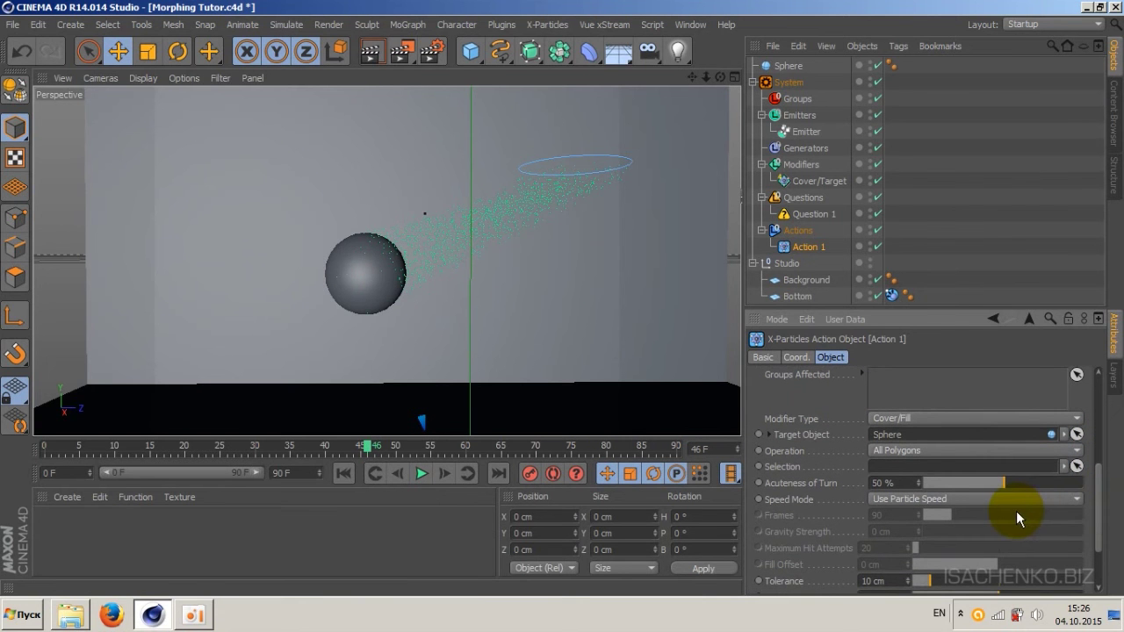
click(938, 419)
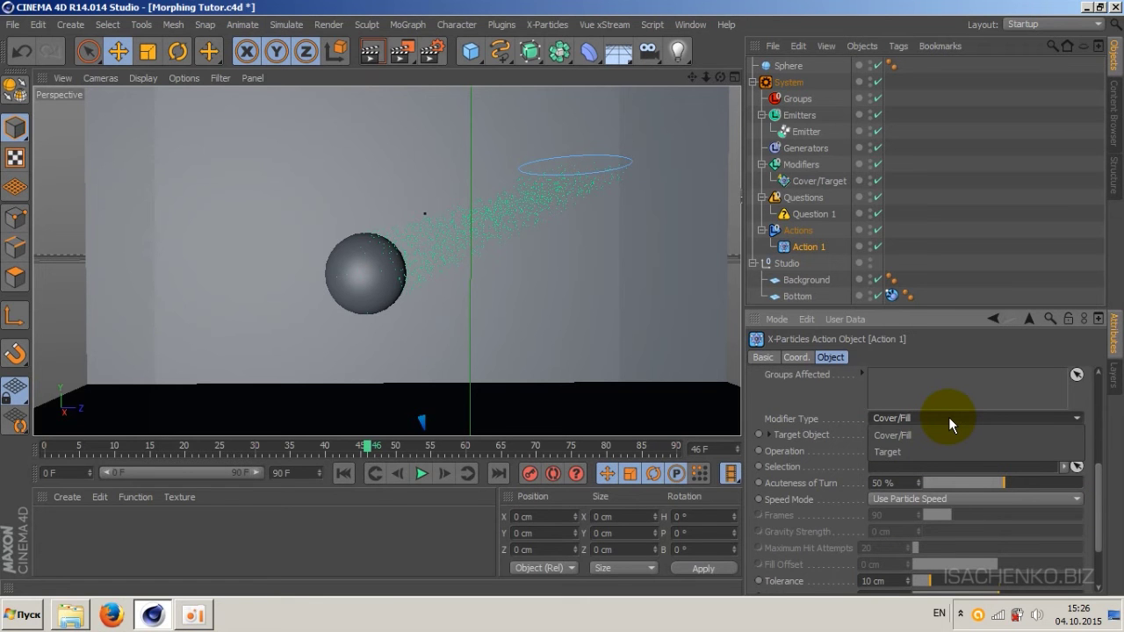
click(948, 417)
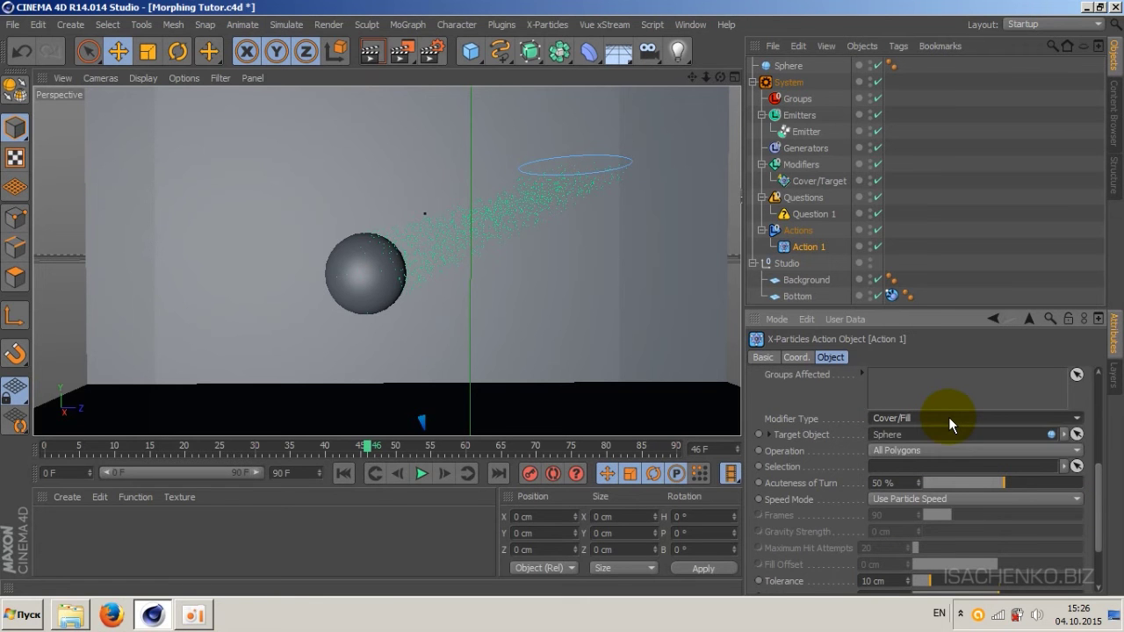
click(949, 417)
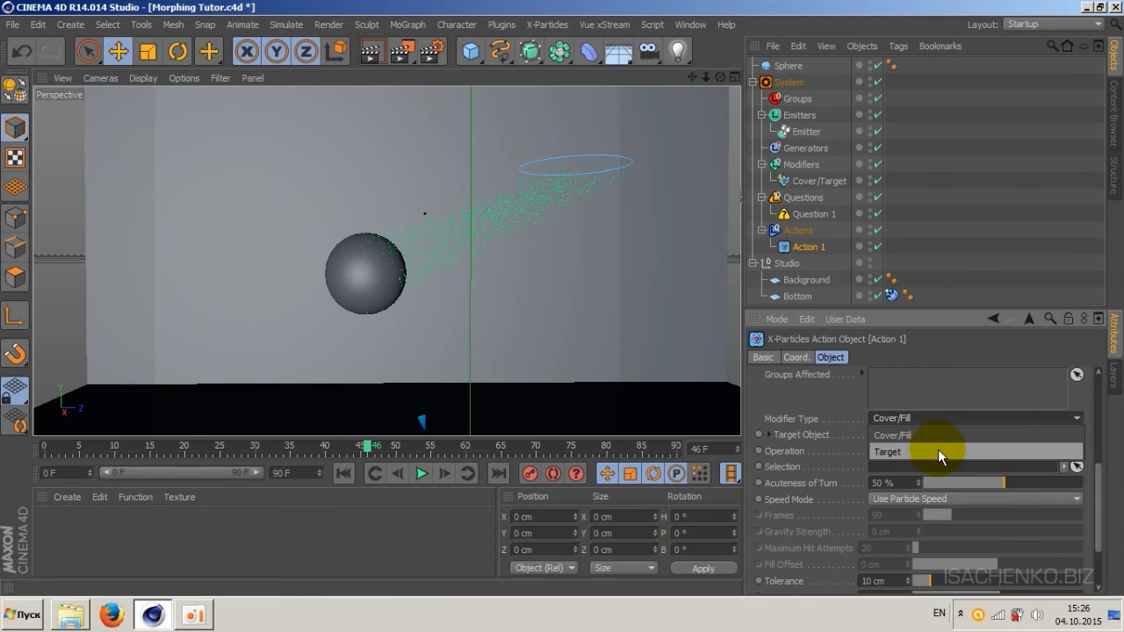
click(938, 449)
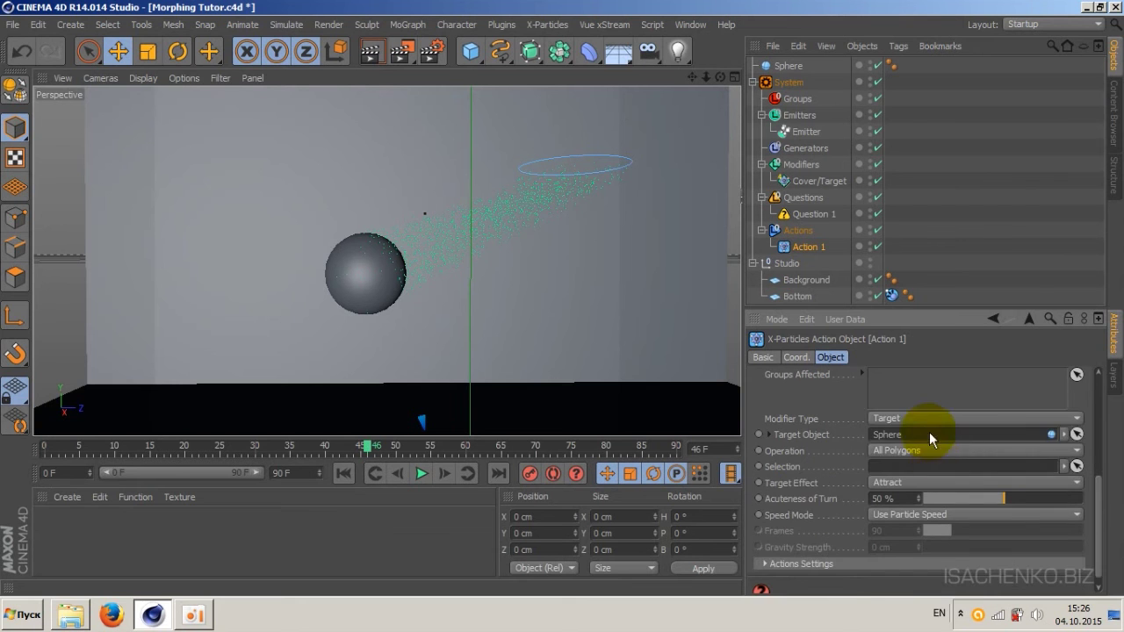
click(927, 417)
click(925, 434)
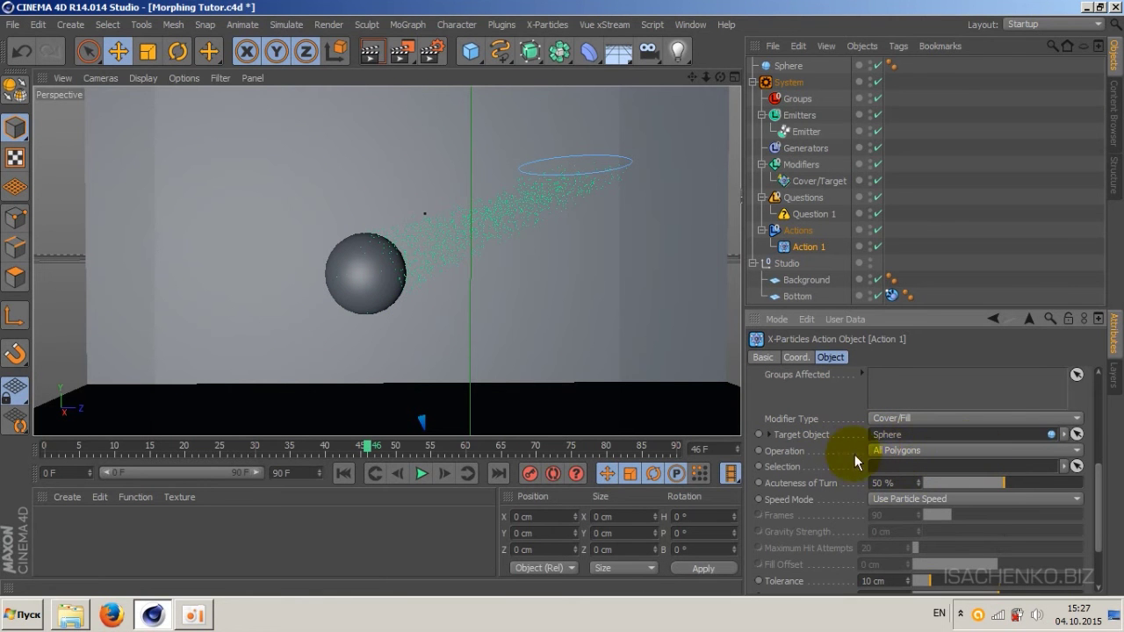
Step: Set Action 1's Operation to Visible Polygons (Using Normals)
click(1063, 451)
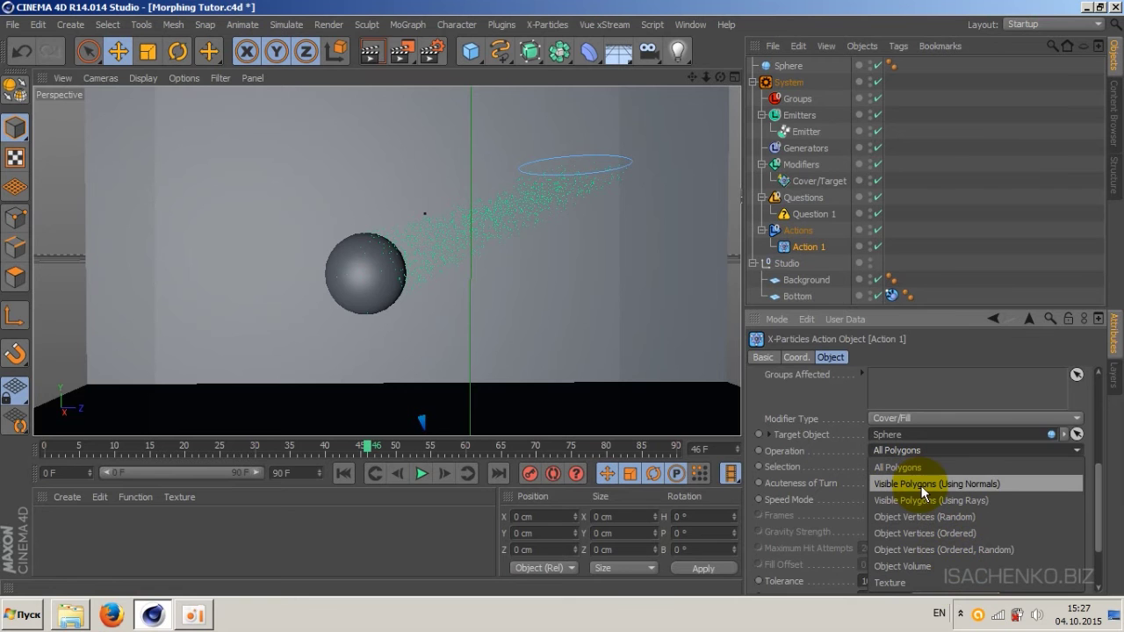
click(999, 484)
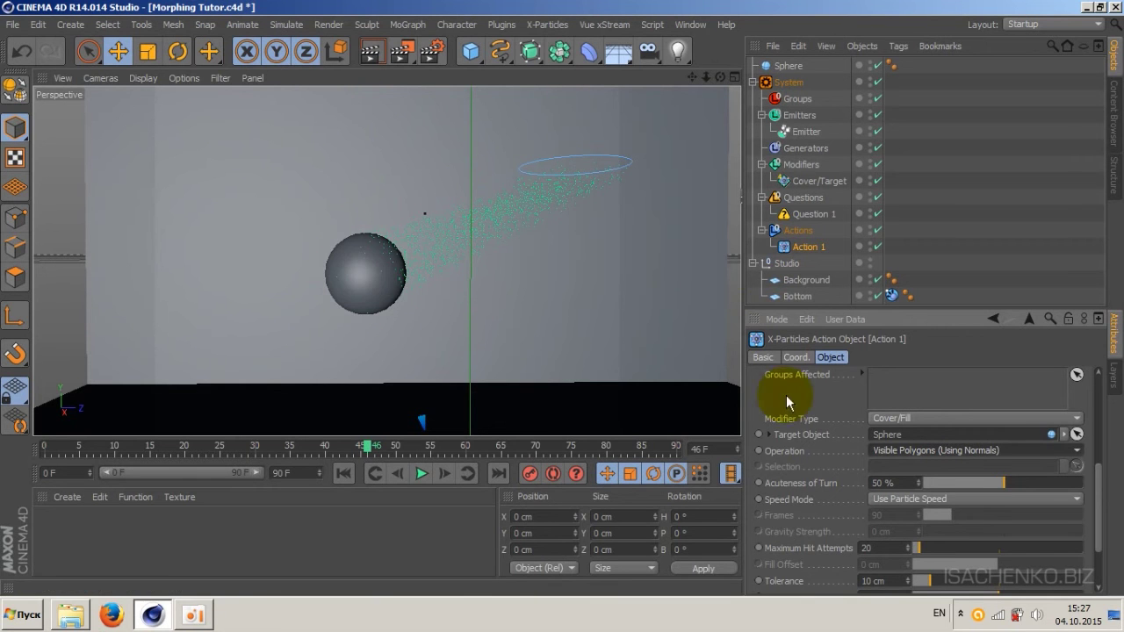
scroll(1098, 493, down, 2)
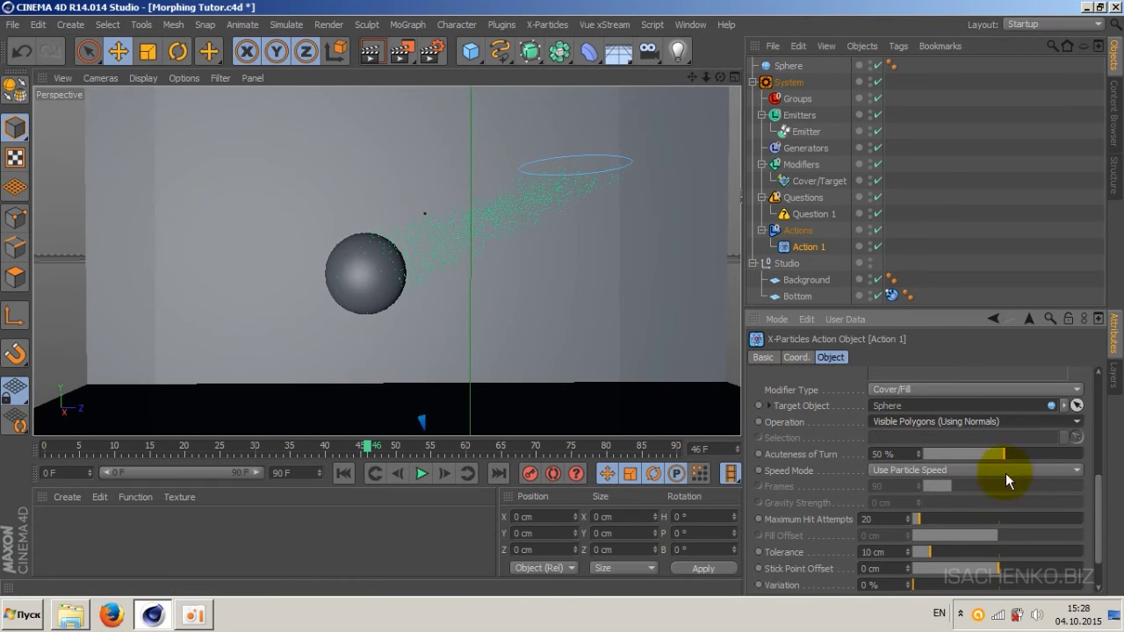
Step: Drag Action 1's Acuteness of Turn slider from 50% up to 100%
drag(1017, 450, 1089, 456)
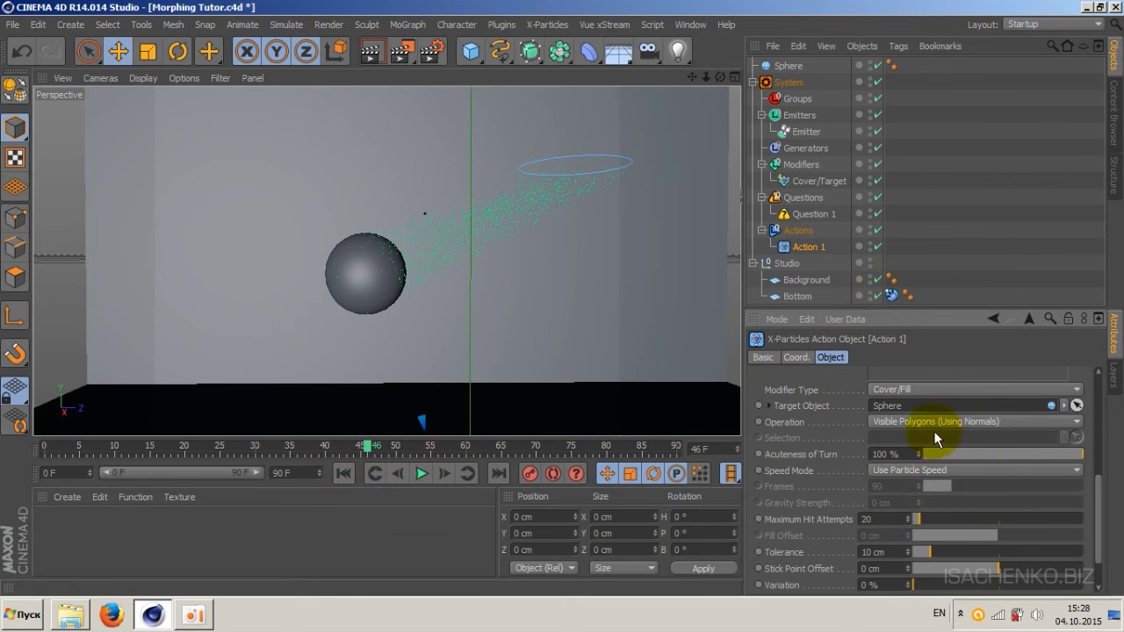
Step: Rewind to frame 0, play the particle simulation, then stop it
click(343, 474)
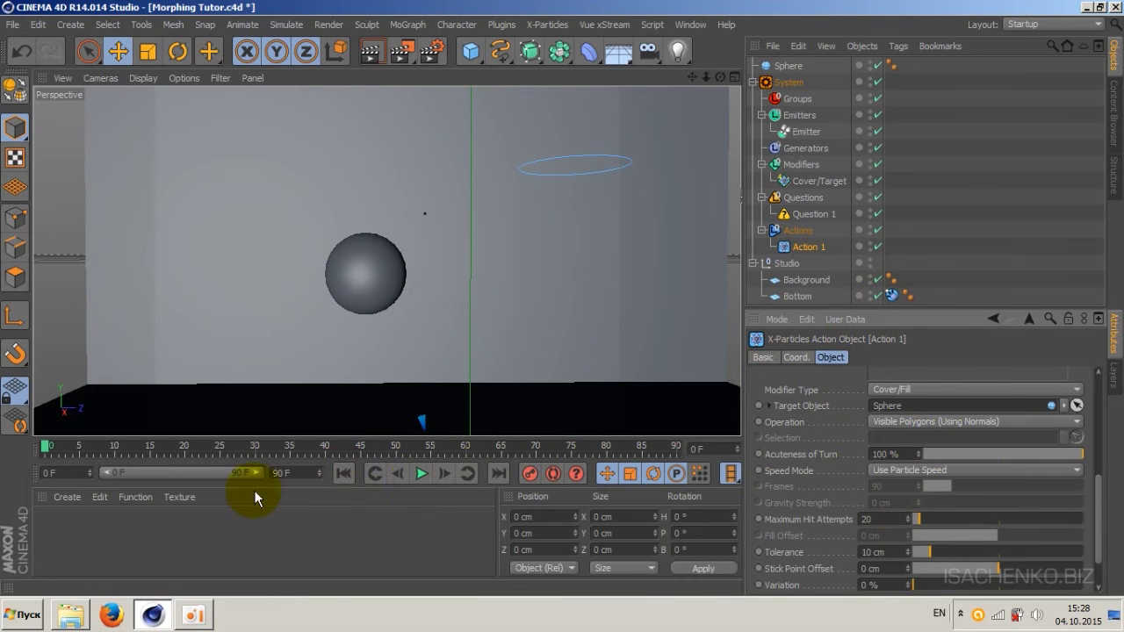
click(420, 474)
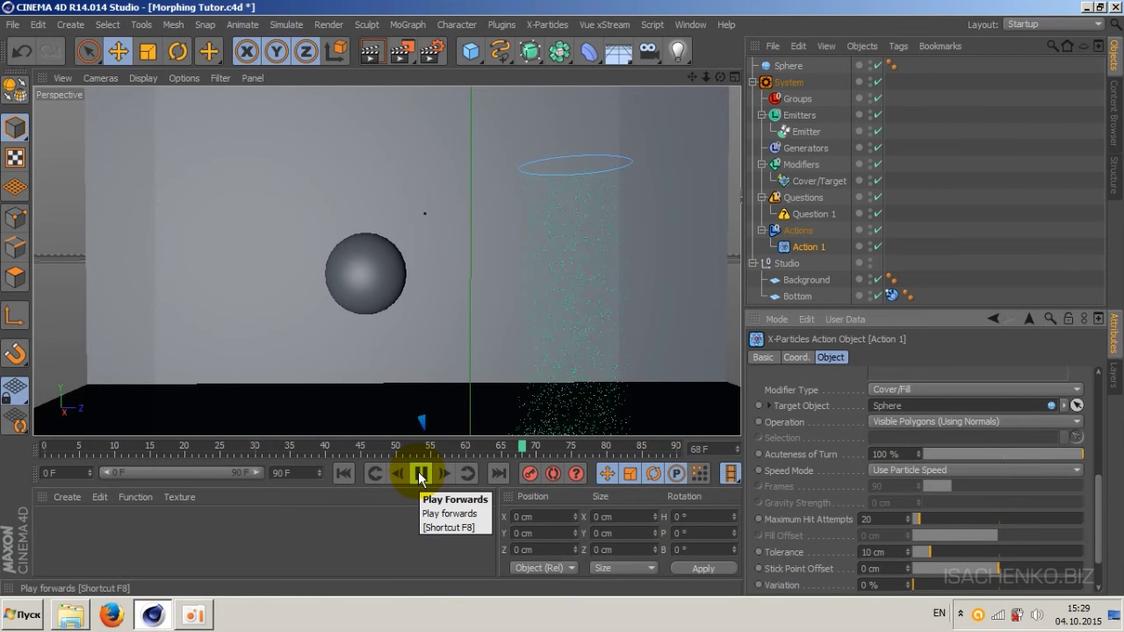
click(419, 475)
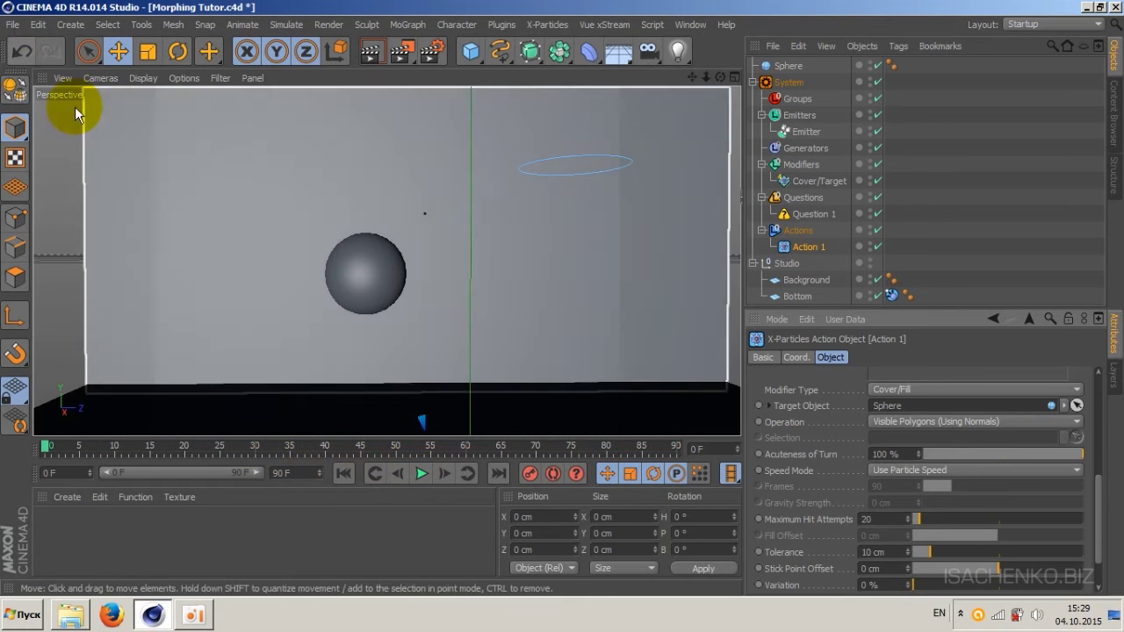
Step: Set the project frame rate to 15 FPS in Project Settings
click(39, 25)
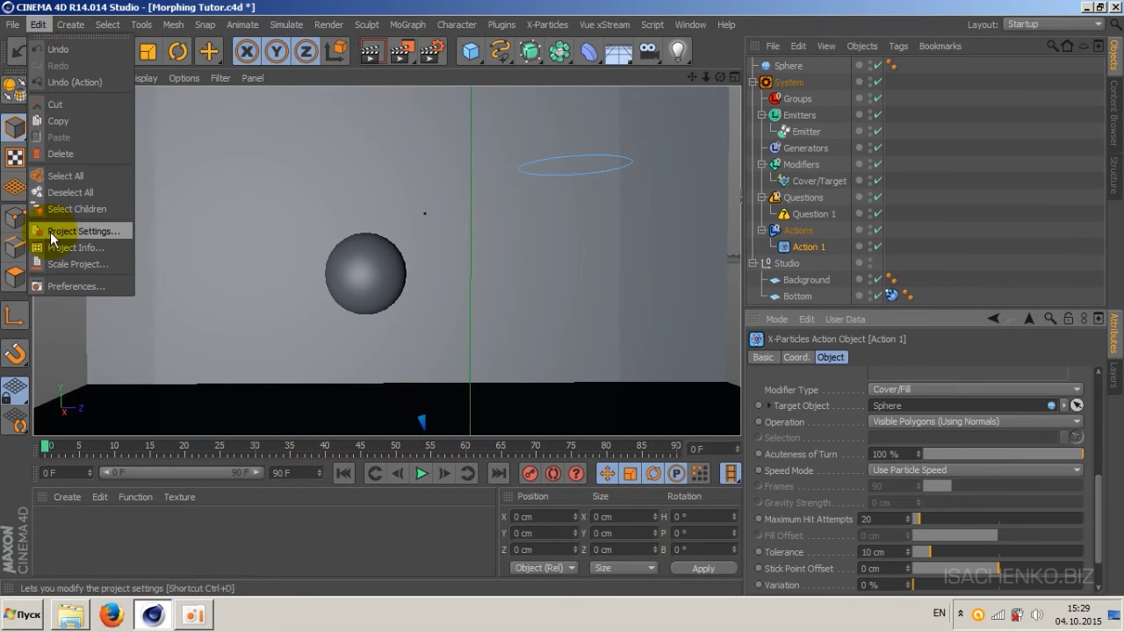
click(52, 231)
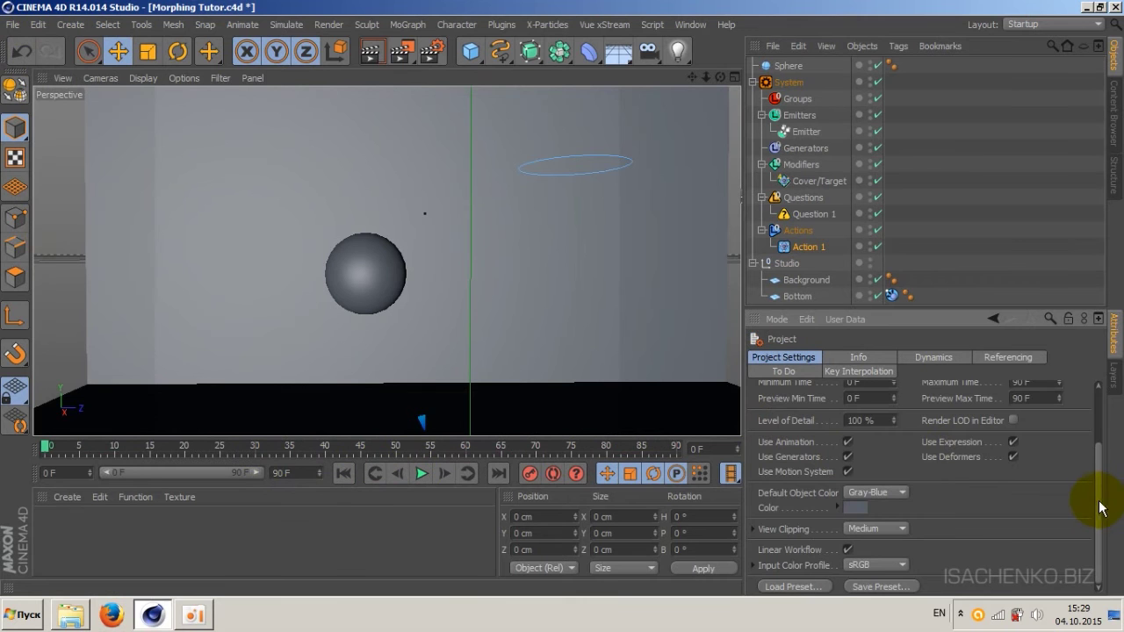
drag(1097, 508, 1097, 427)
click(860, 445)
text(15)
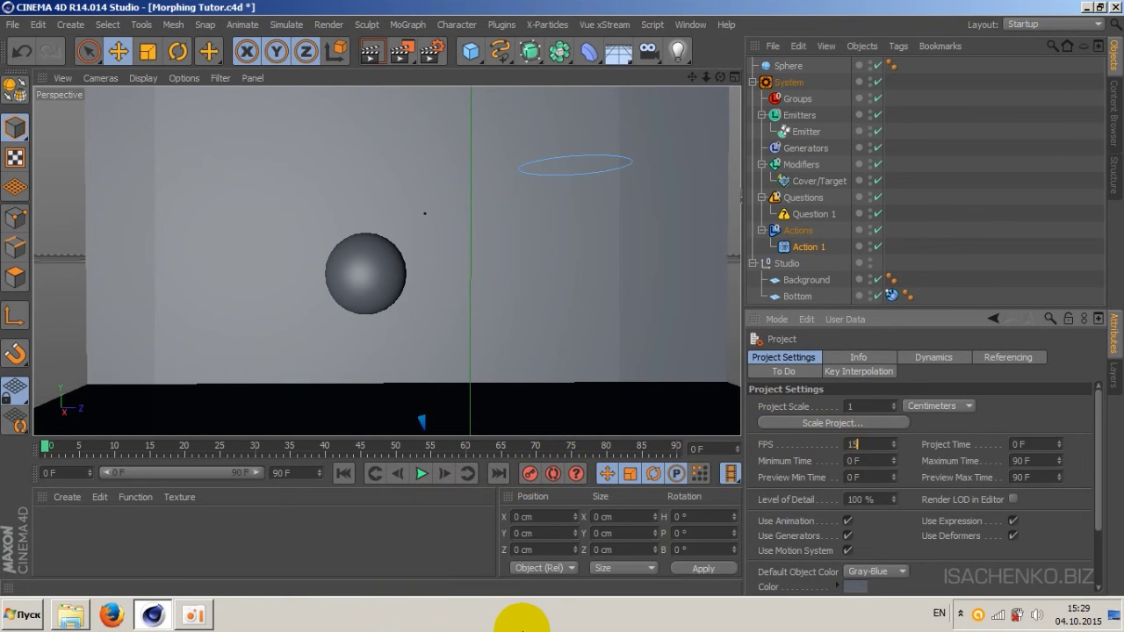
key(Return)
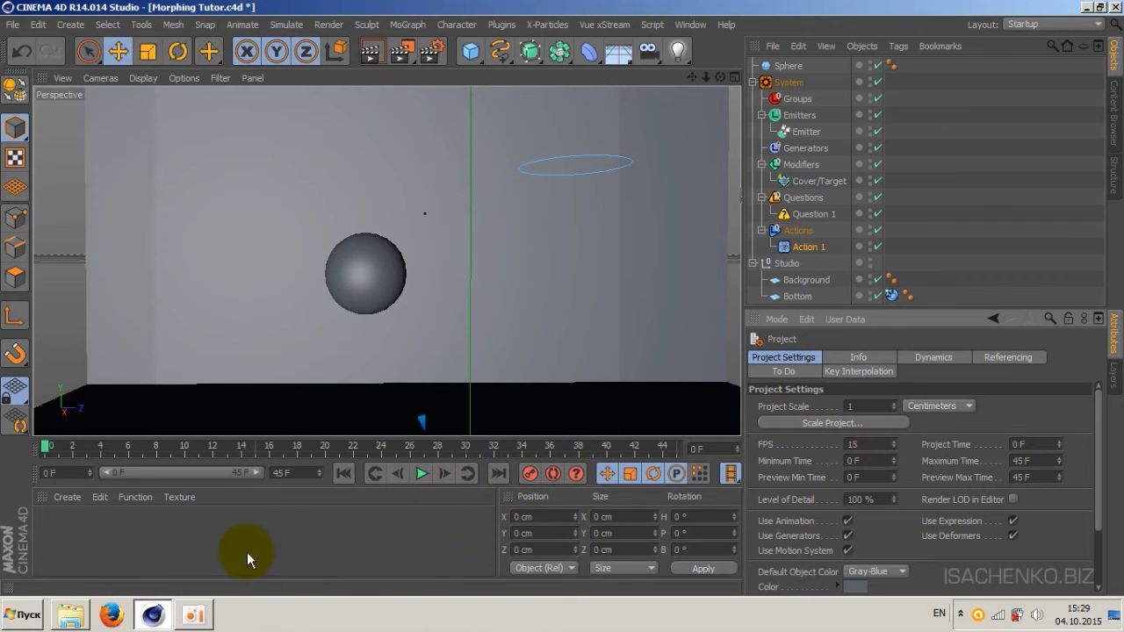
Step: Set the animation end frame to 400 and widen the preview range to 0–400
double_click(287, 473)
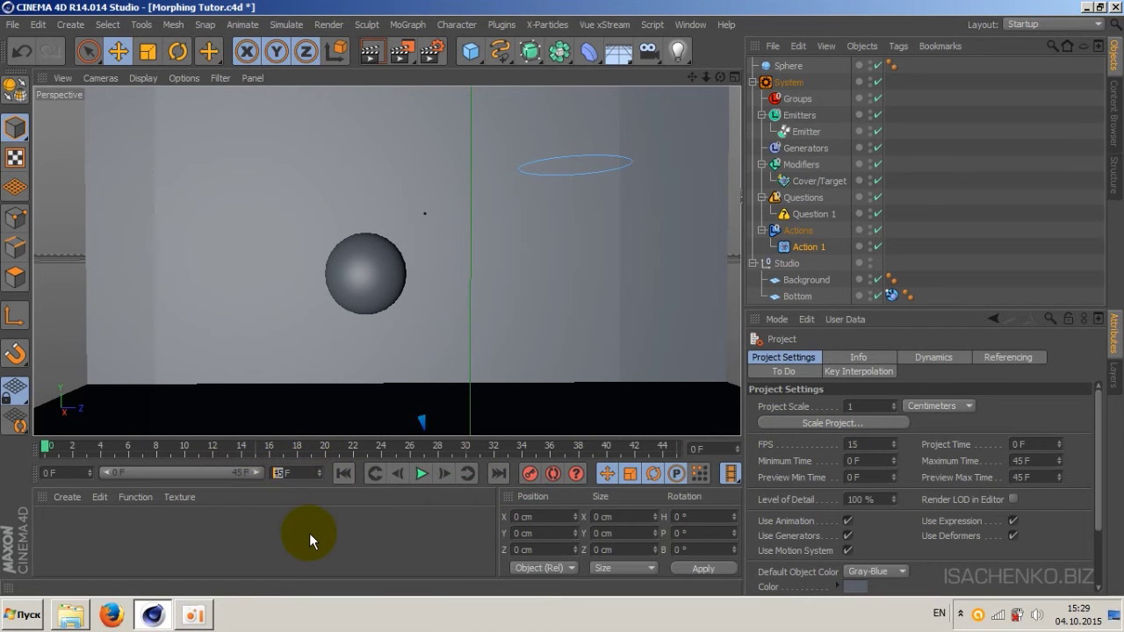
text(400)
key(Return)
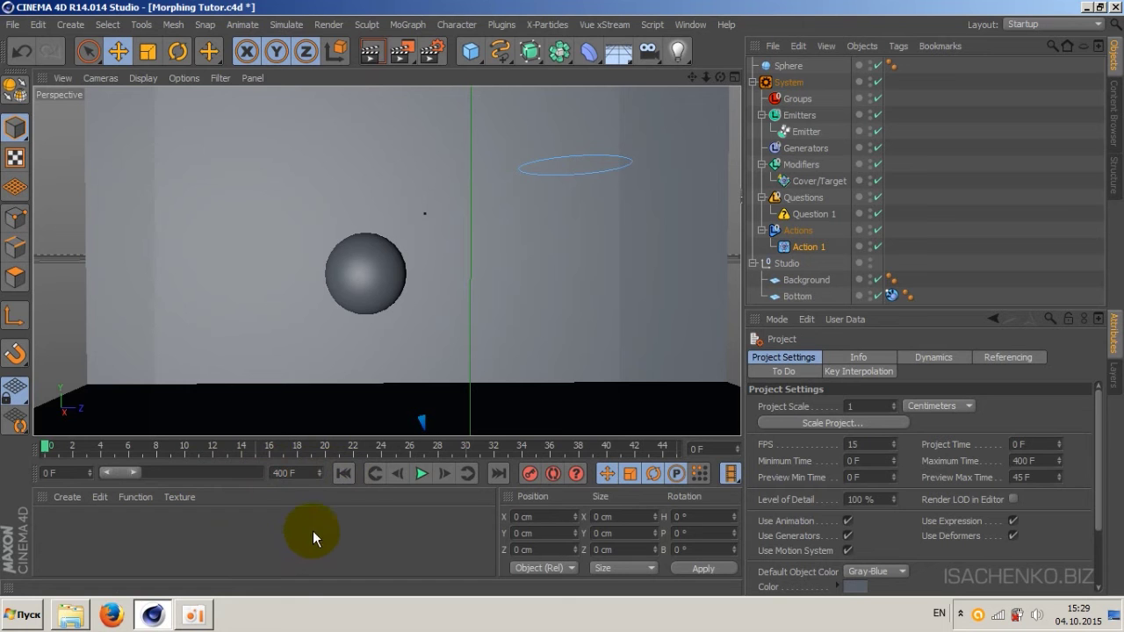
drag(133, 471, 317, 475)
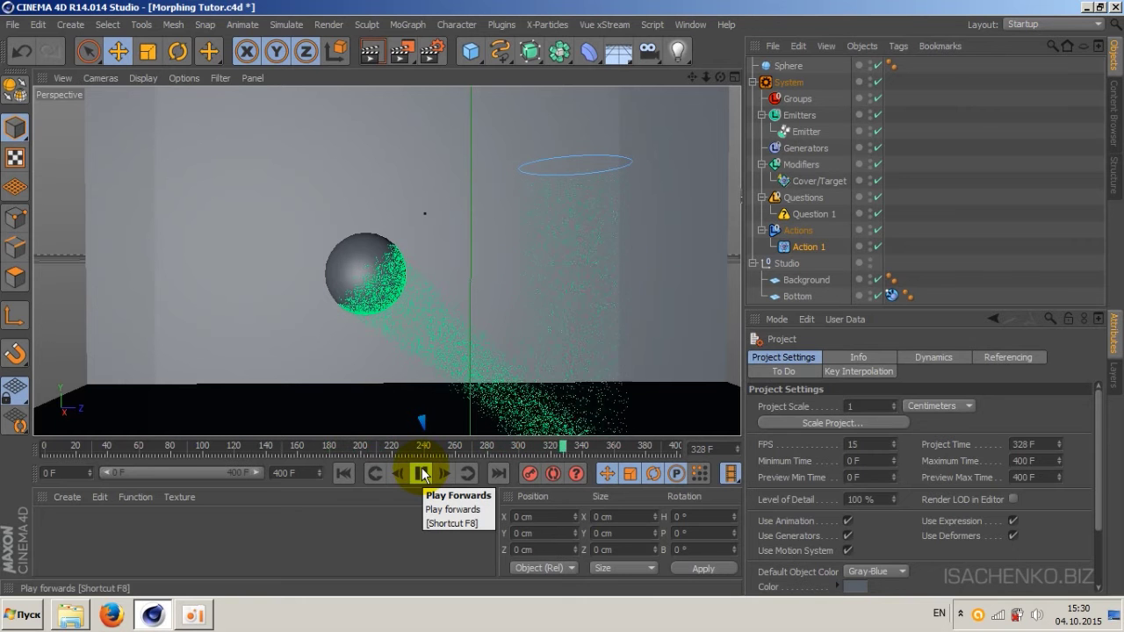
click(422, 475)
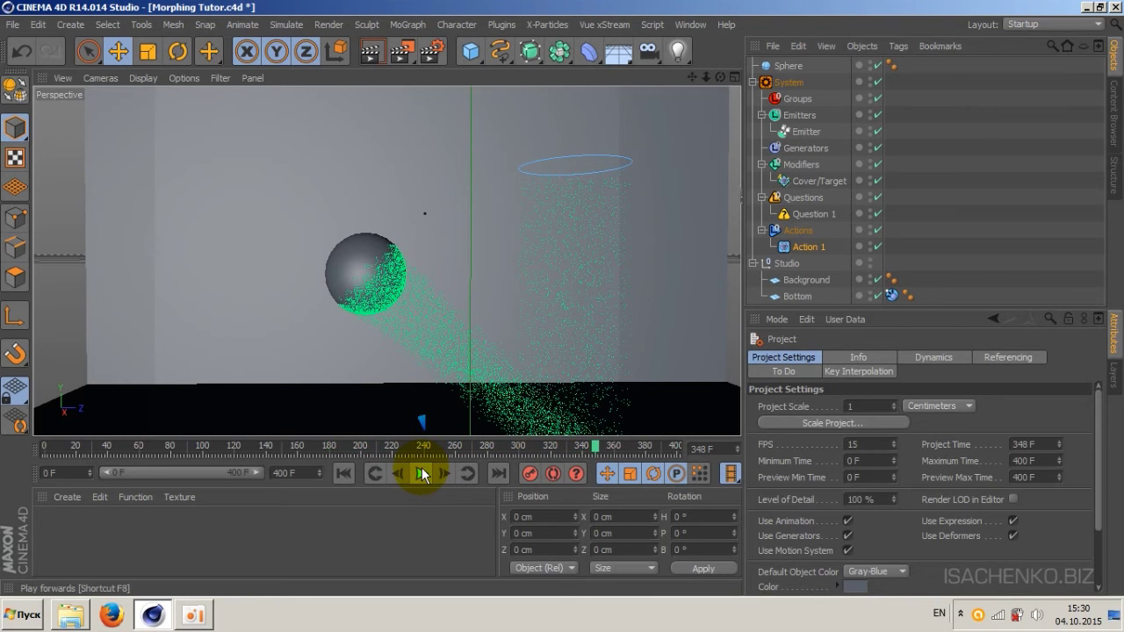
click(342, 474)
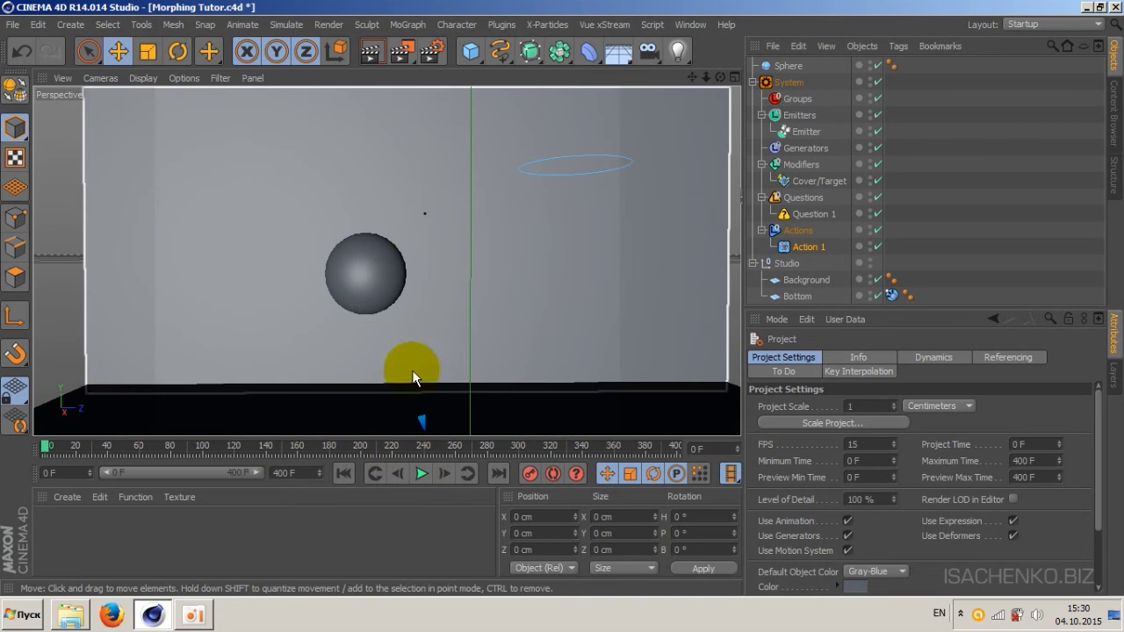
drag(691, 77, 387, 260)
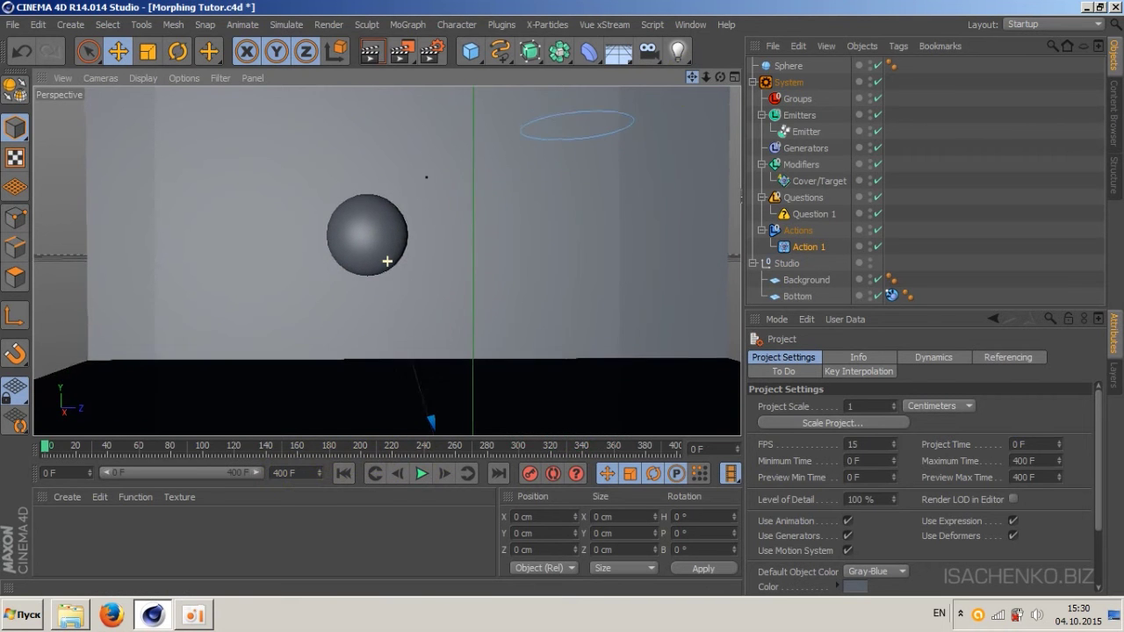
click(422, 474)
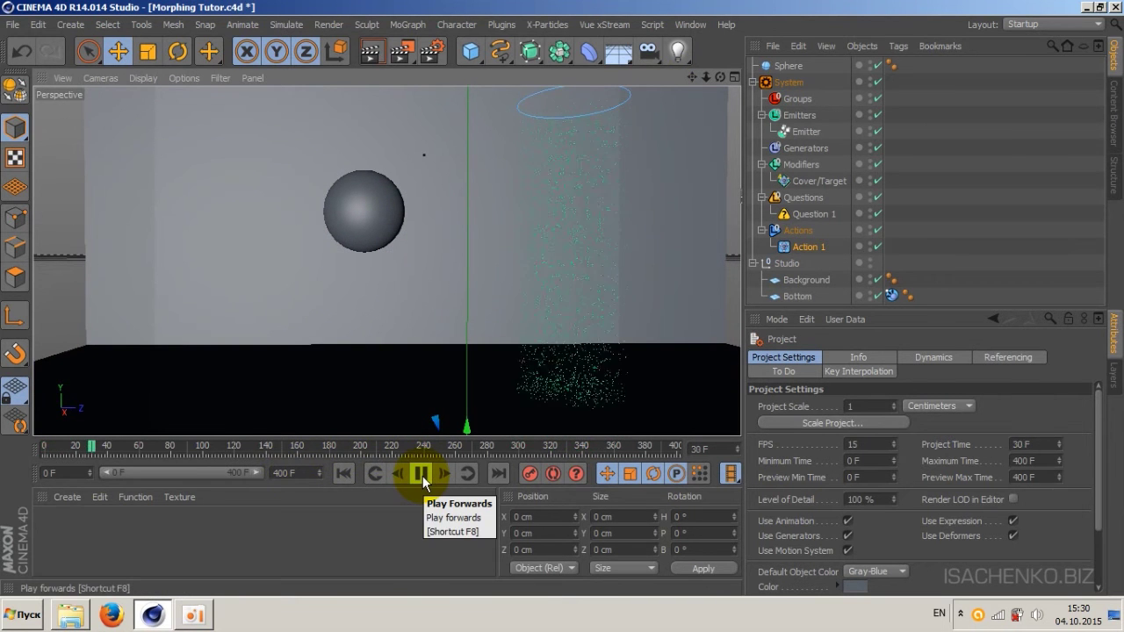
click(422, 476)
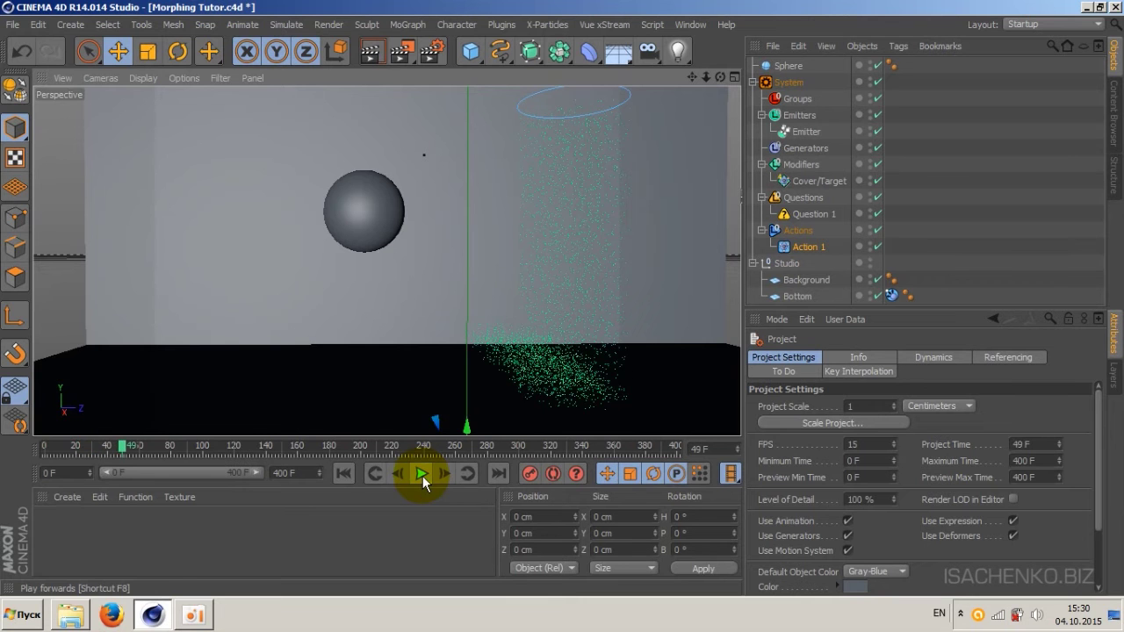
click(344, 474)
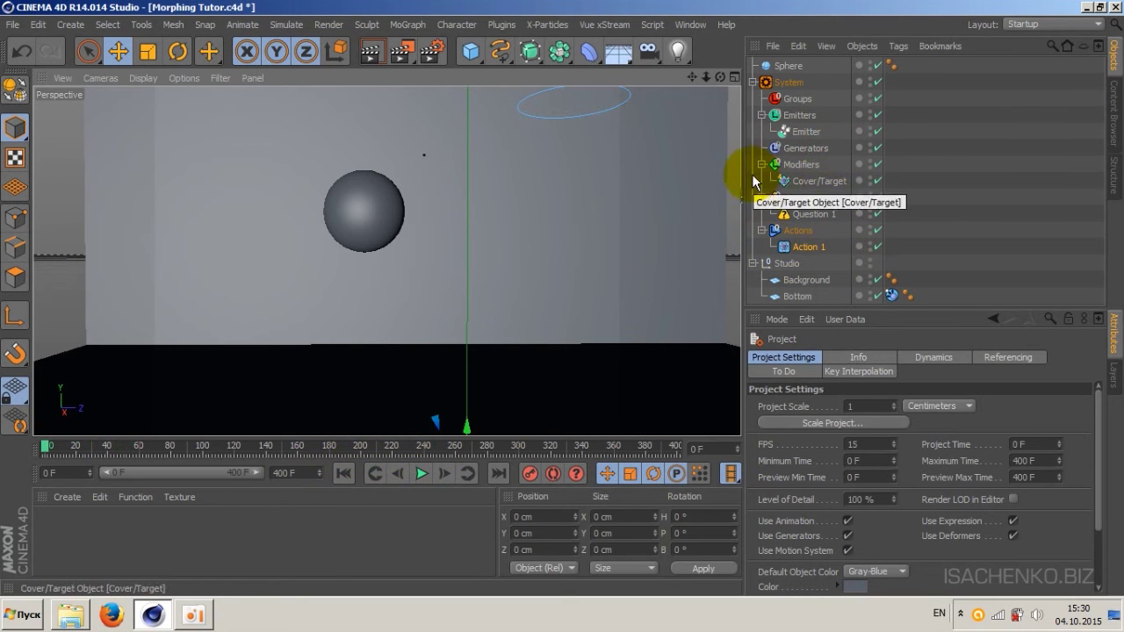
Step: Show Action 1's Cover/Target settings, stop playback and scrub back to frame 15
click(828, 180)
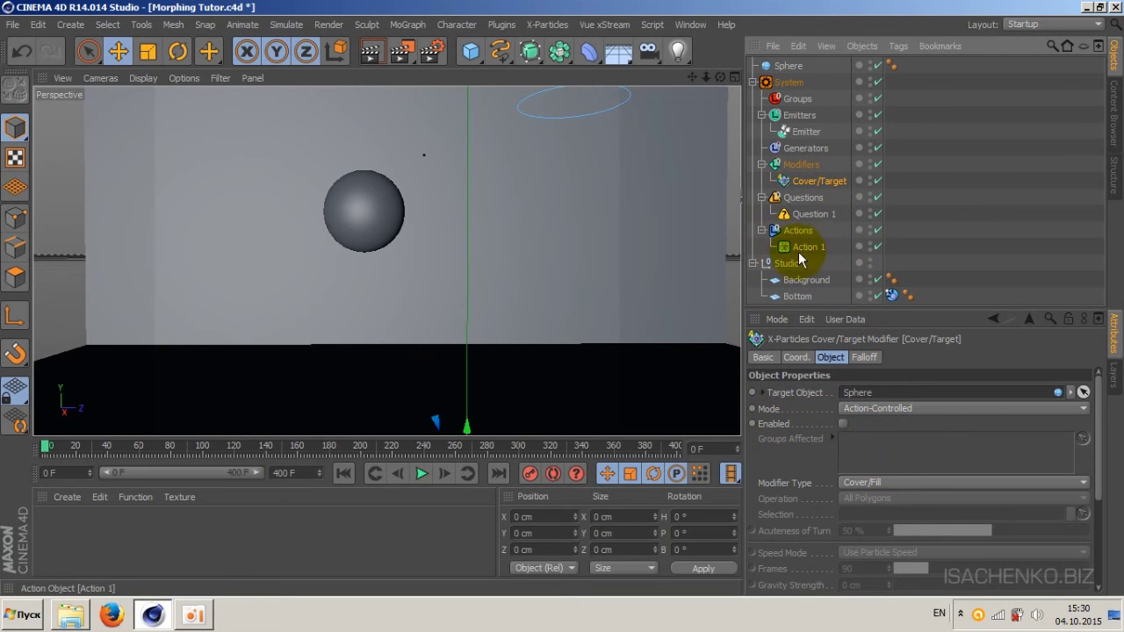
click(806, 249)
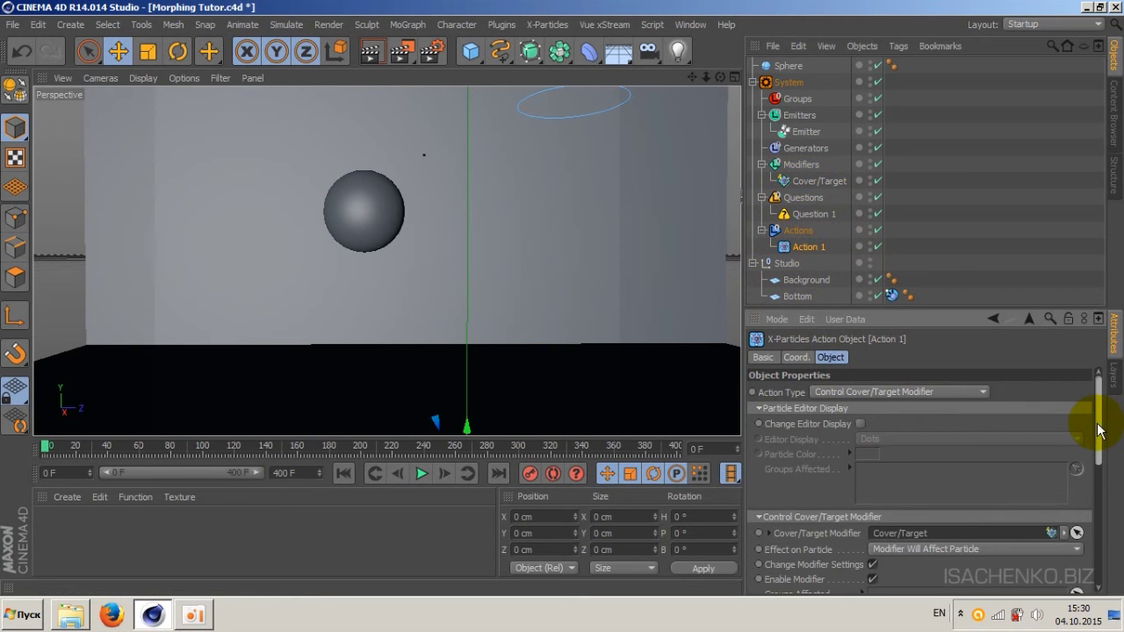
mouse_move(1100, 430)
mouse_down()
mouse_move(1108, 545)
mouse_move(1110, 503)
mouse_move(1110, 528)
mouse_up()
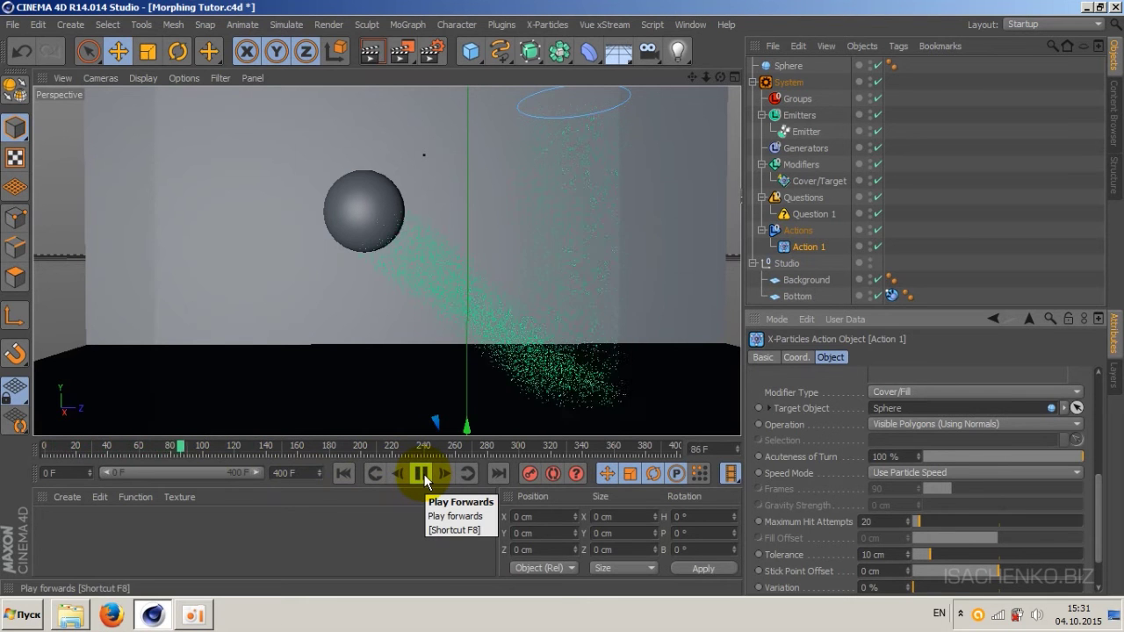
click(424, 474)
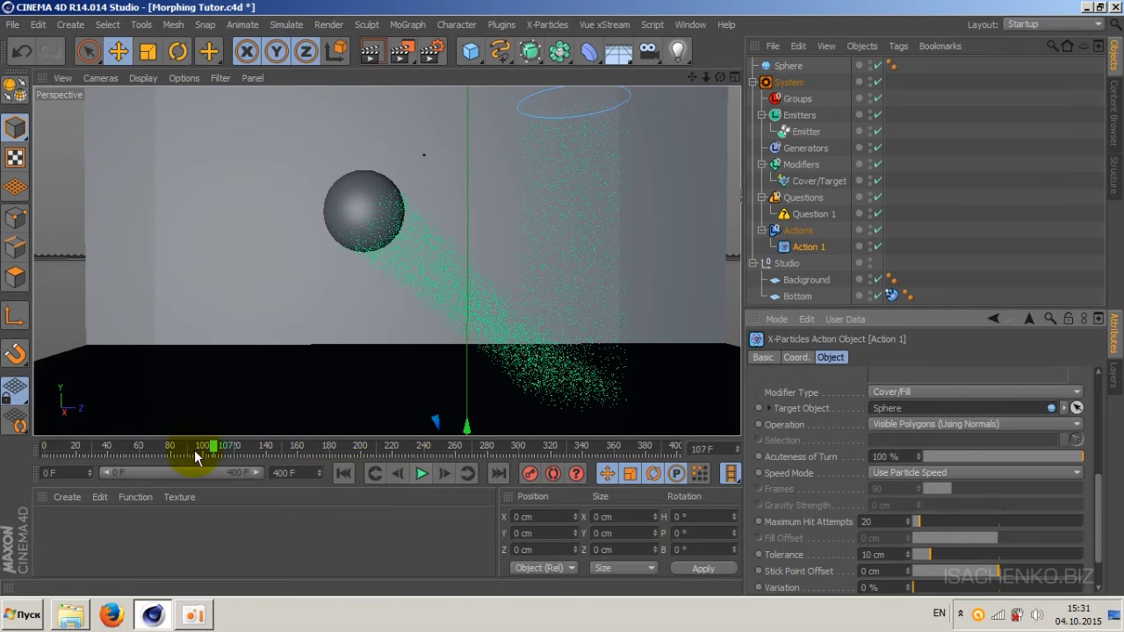
mouse_move(213, 451)
mouse_down()
mouse_move(59, 448)
mouse_move(69, 451)
mouse_up()
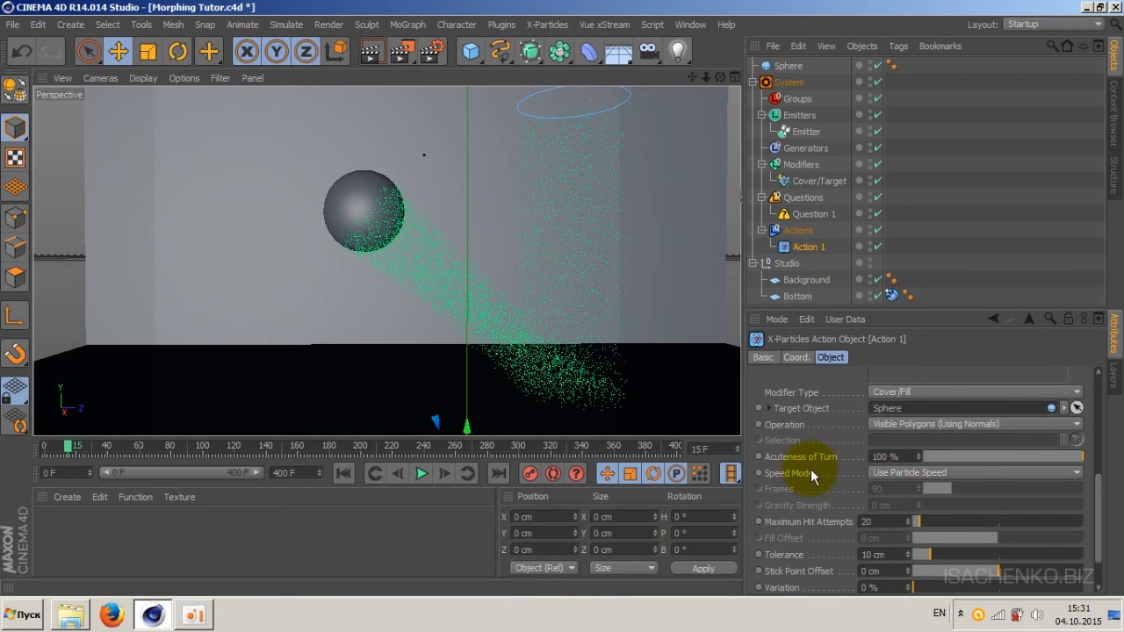
Step: Set Action 1's Speed Mode to Set Frames to Reach Target with 45 frames
click(930, 471)
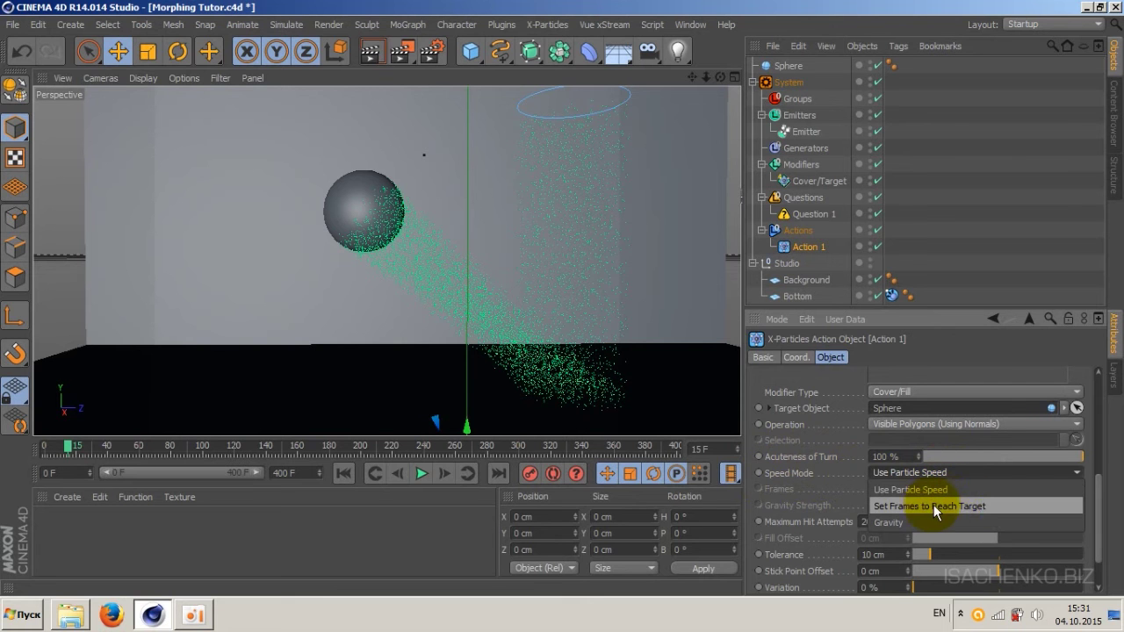
click(955, 503)
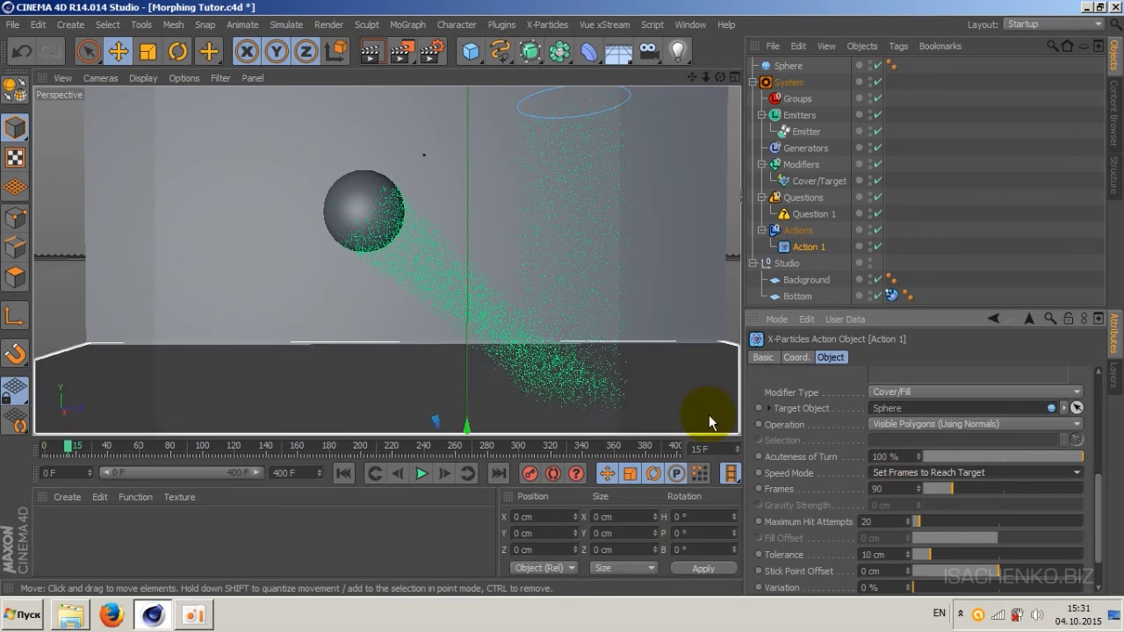
double_click(878, 488)
text(45)
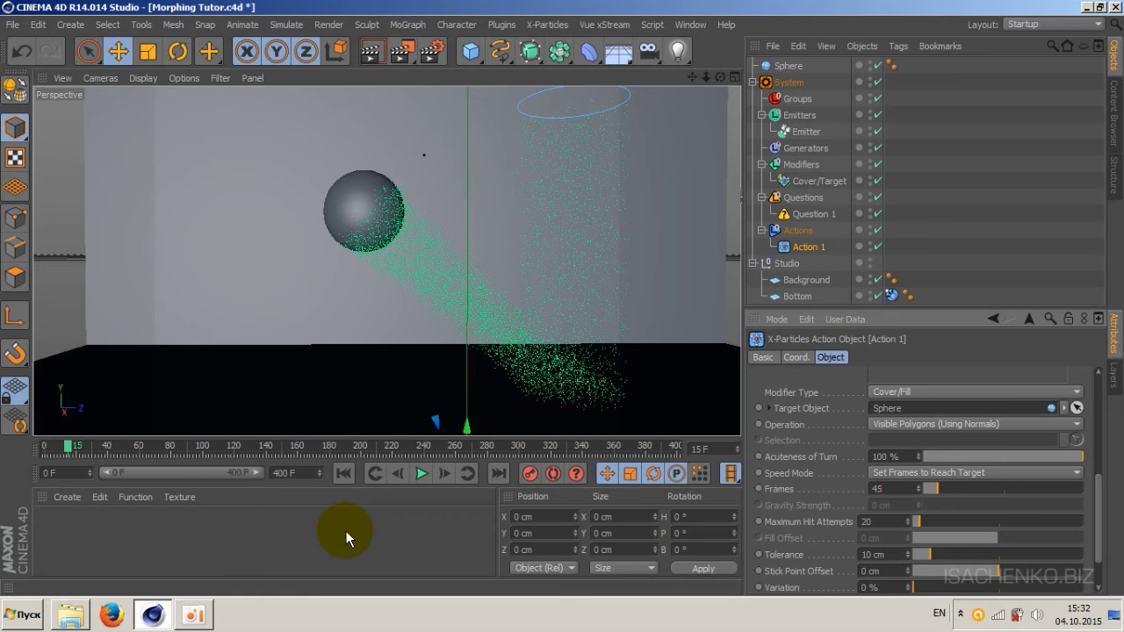
Step: Replay the simulation, stop at frame 228, and rewind to frame 0
click(343, 473)
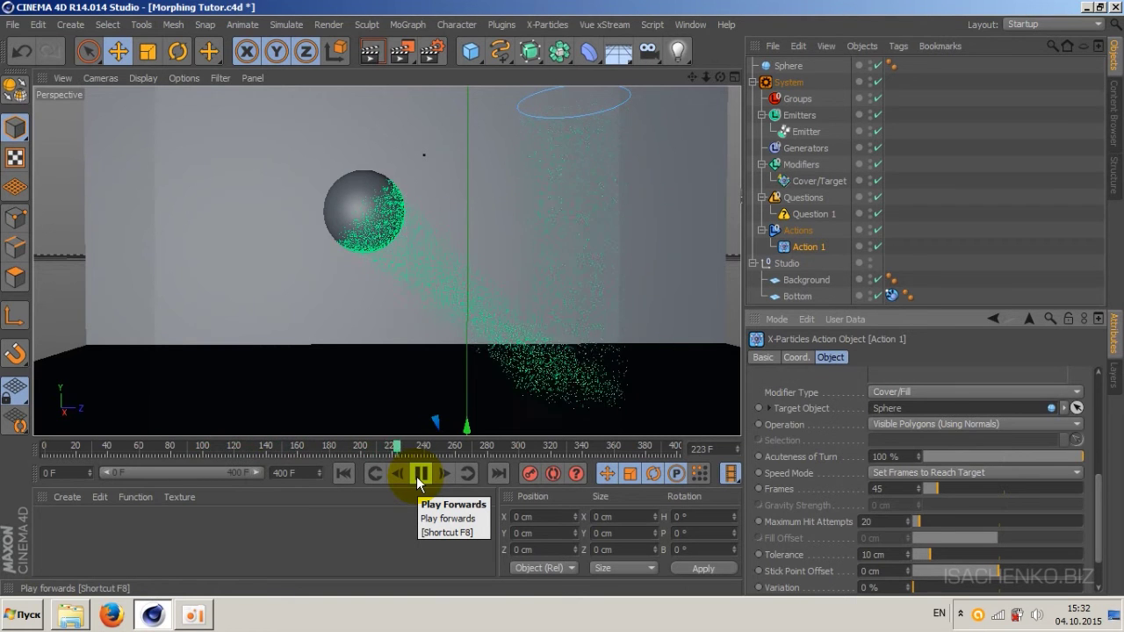
click(419, 477)
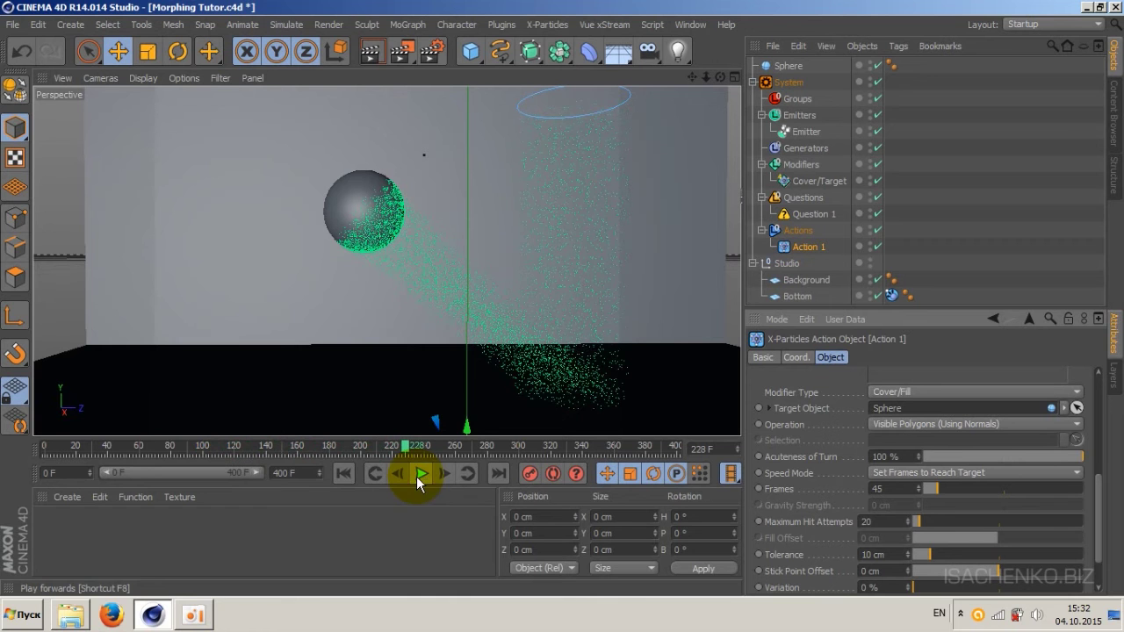
click(345, 474)
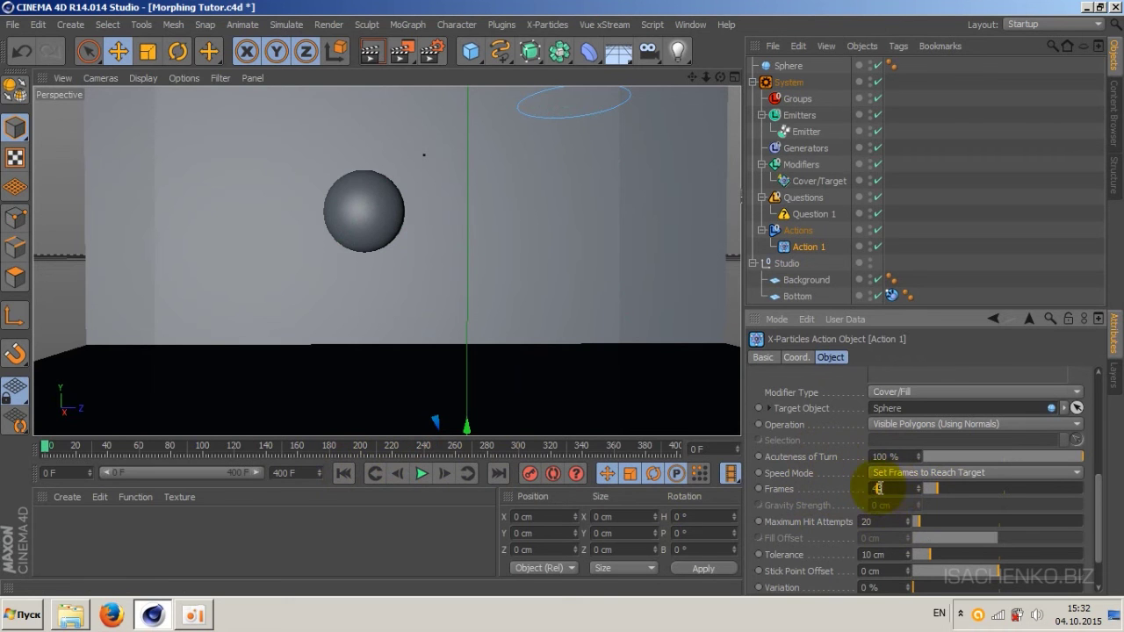
text(45)
click(888, 487)
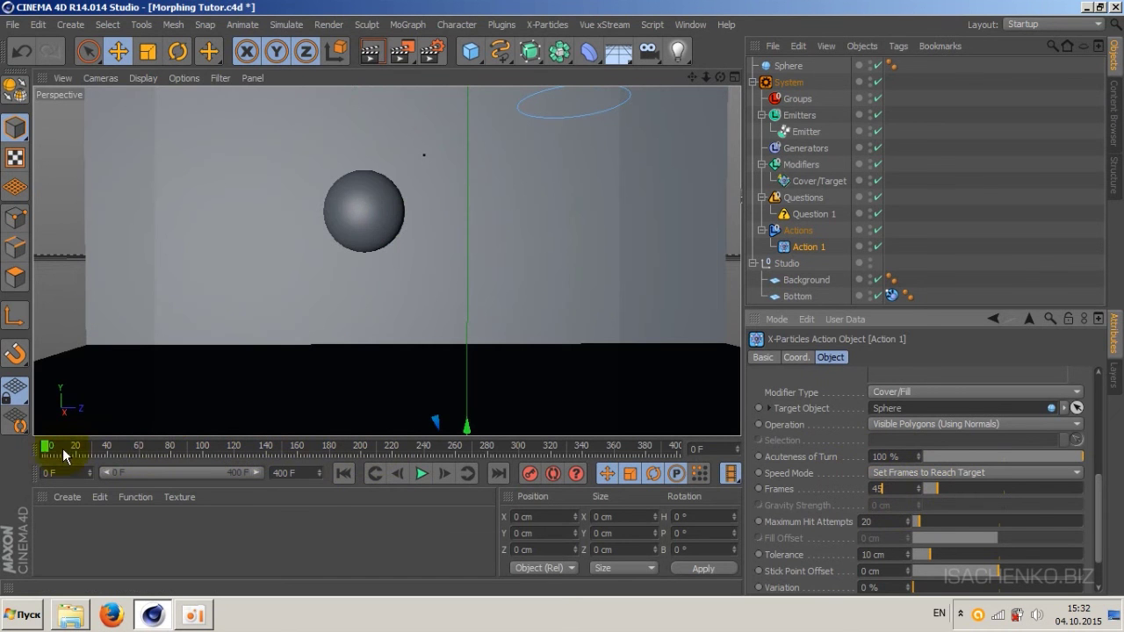
drag(46, 454, 116, 449)
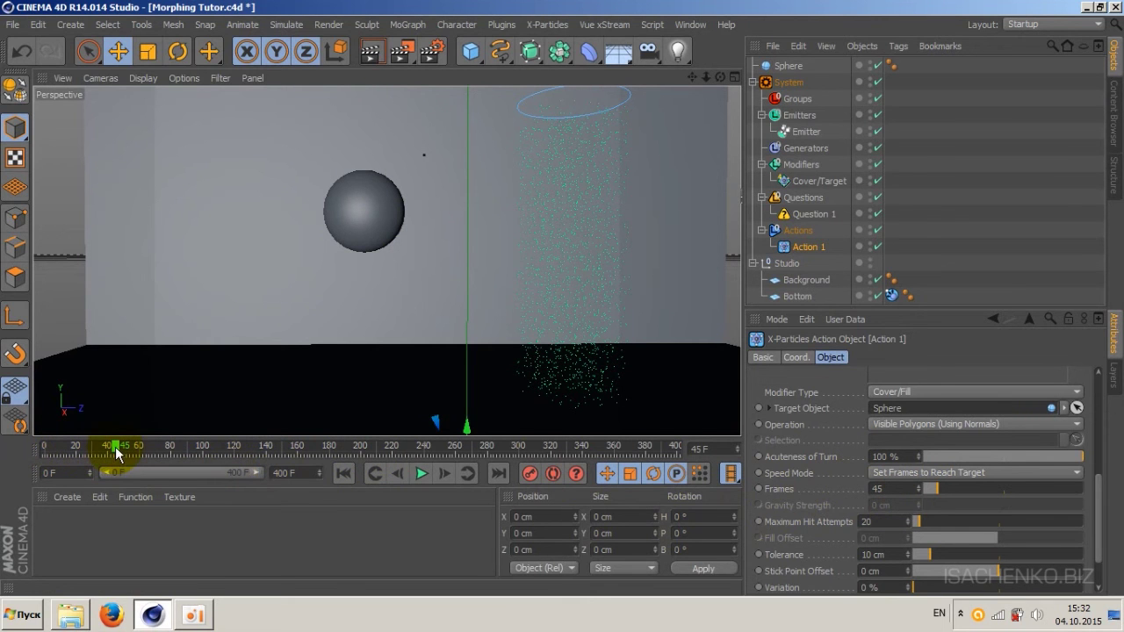
mouse_move(117, 452)
mouse_down()
mouse_move(236, 456)
mouse_move(43, 456)
mouse_move(167, 452)
mouse_up()
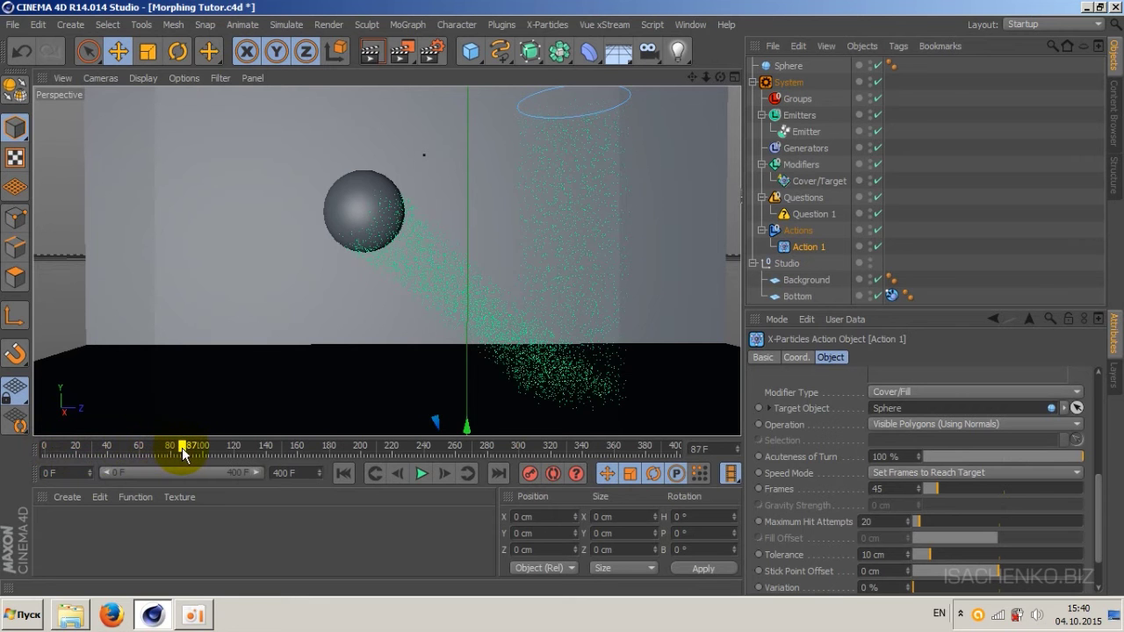
mouse_move(186, 447)
mouse_down()
mouse_move(257, 454)
mouse_move(32, 452)
mouse_move(33, 465)
mouse_up()
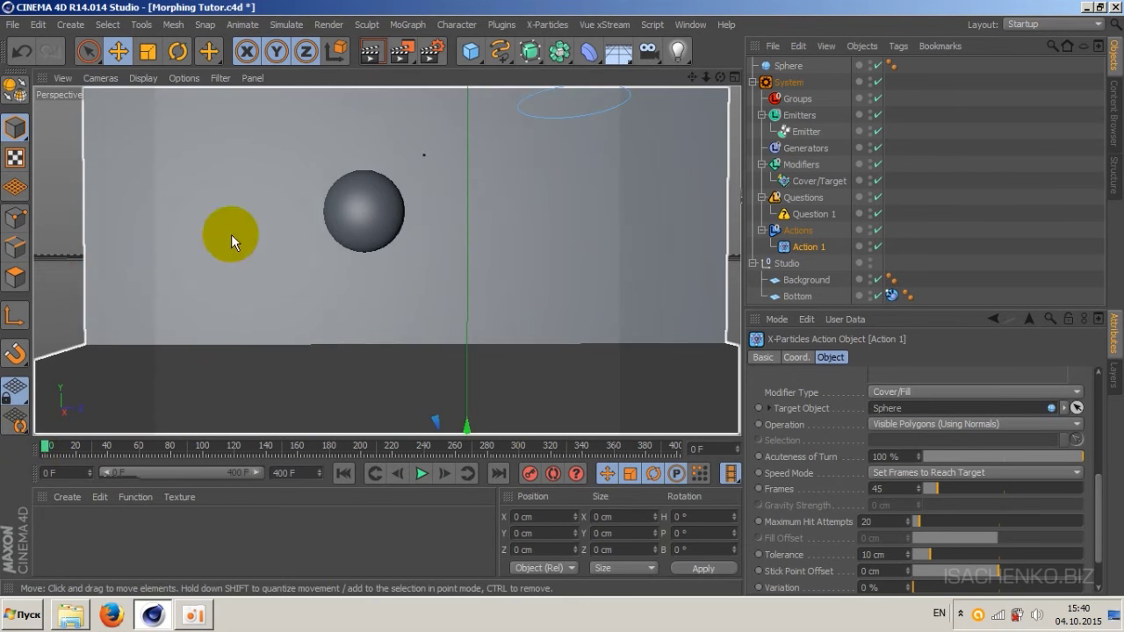
Step: Keep the Emitter's Birthrate at 1000 and turn off Emit all Frames for 0–90 emission
drag(233, 237, 592, 206)
click(804, 132)
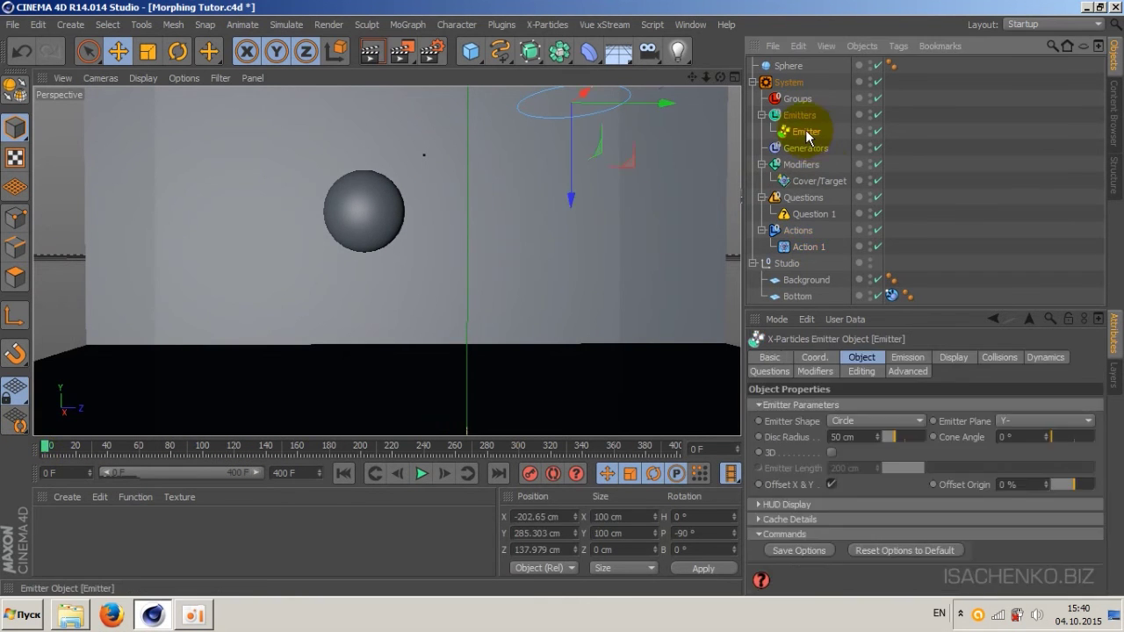
click(908, 358)
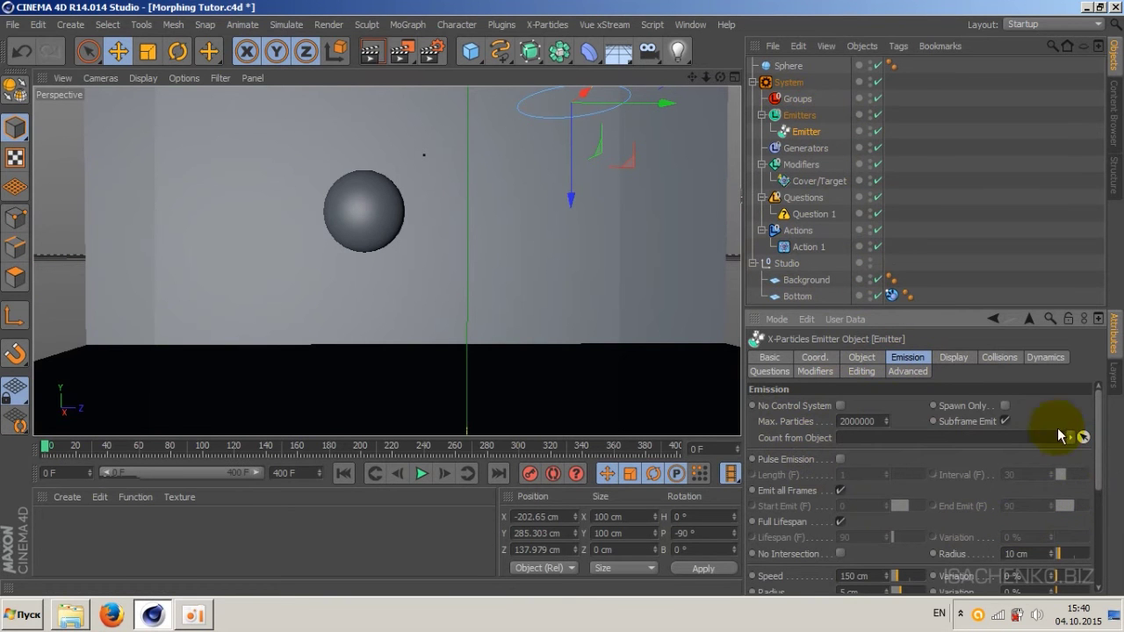
drag(1099, 466, 1079, 524)
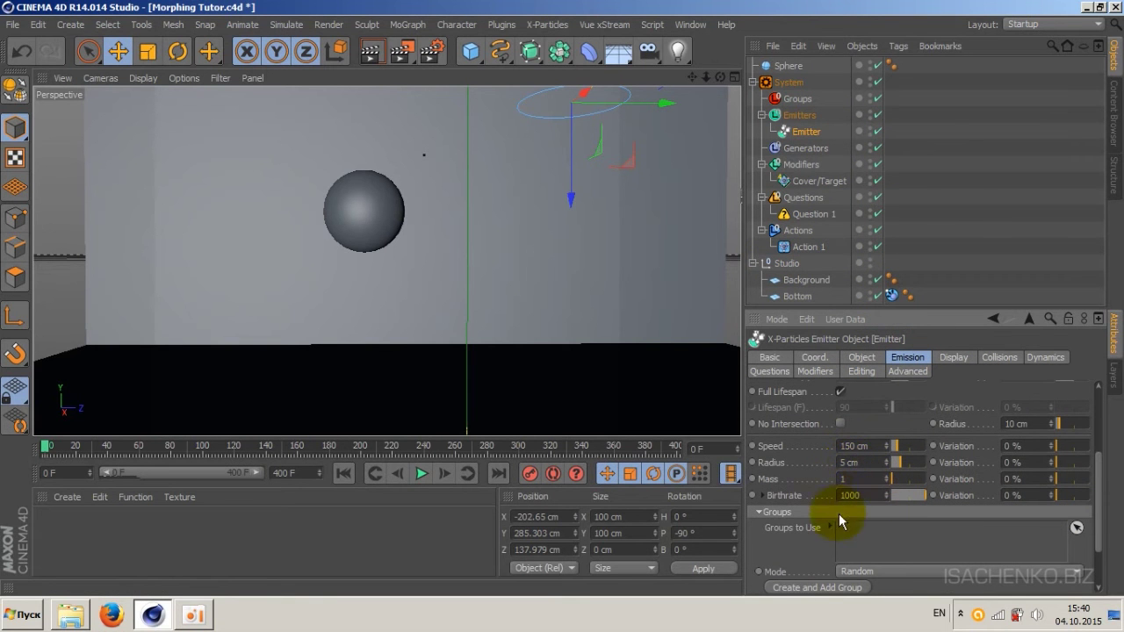
key(Return)
click(867, 496)
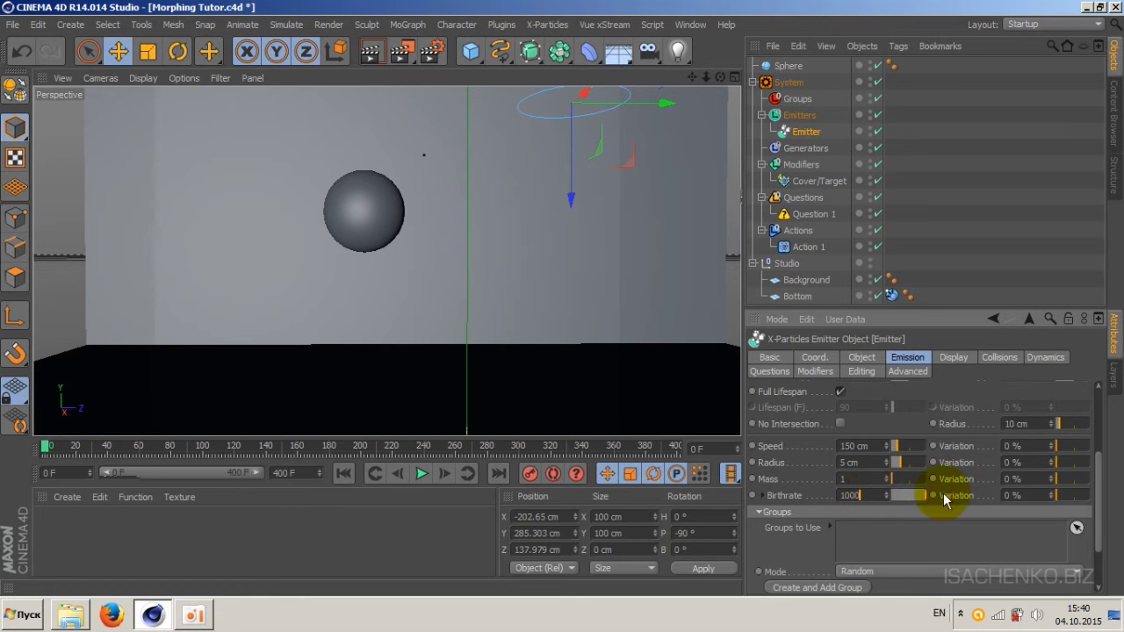
drag(1101, 518, 1094, 460)
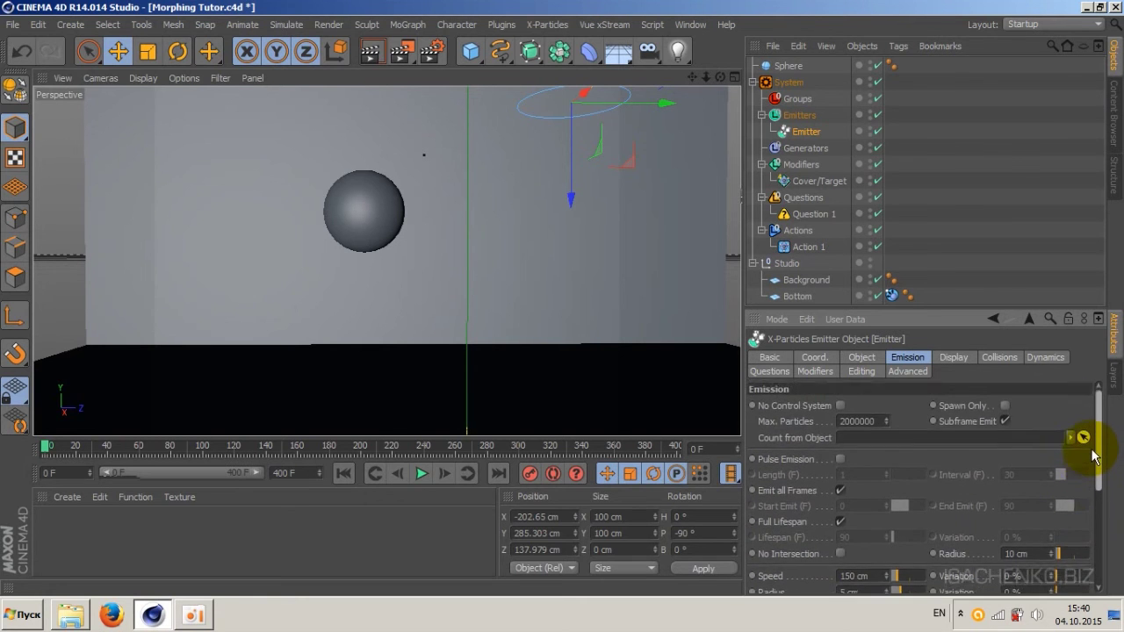
drag(1093, 460, 1091, 481)
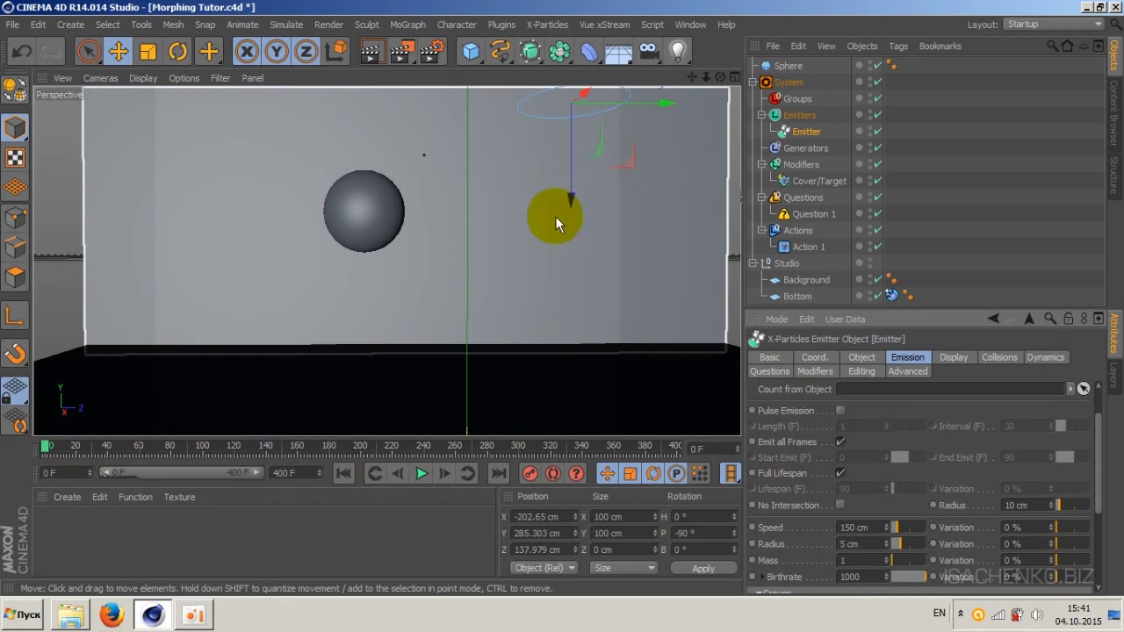
click(840, 442)
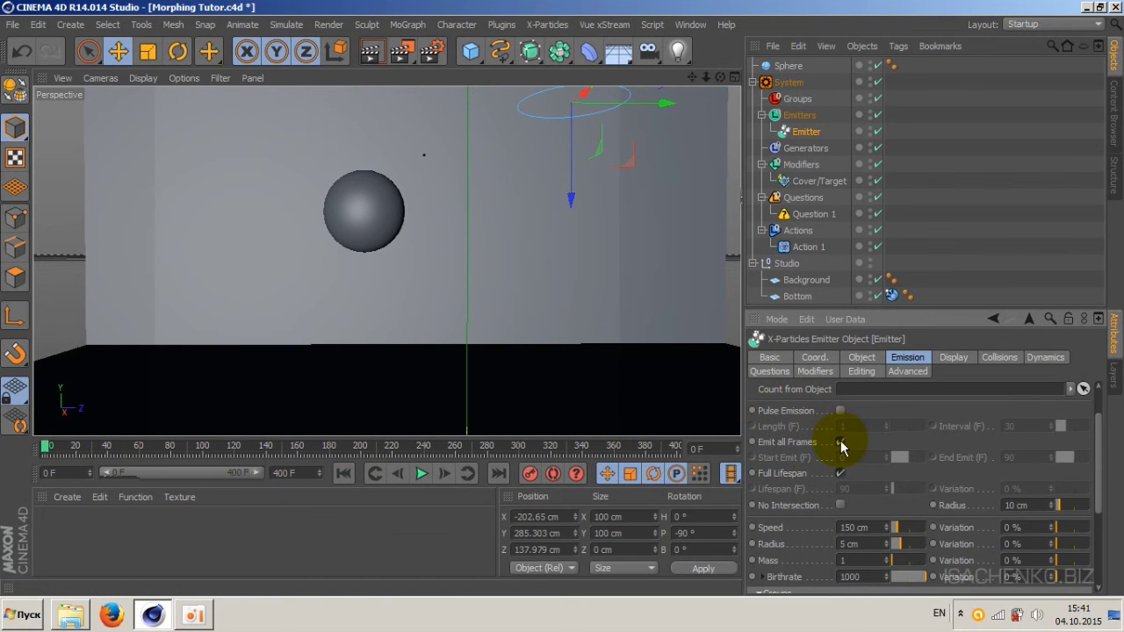
click(840, 441)
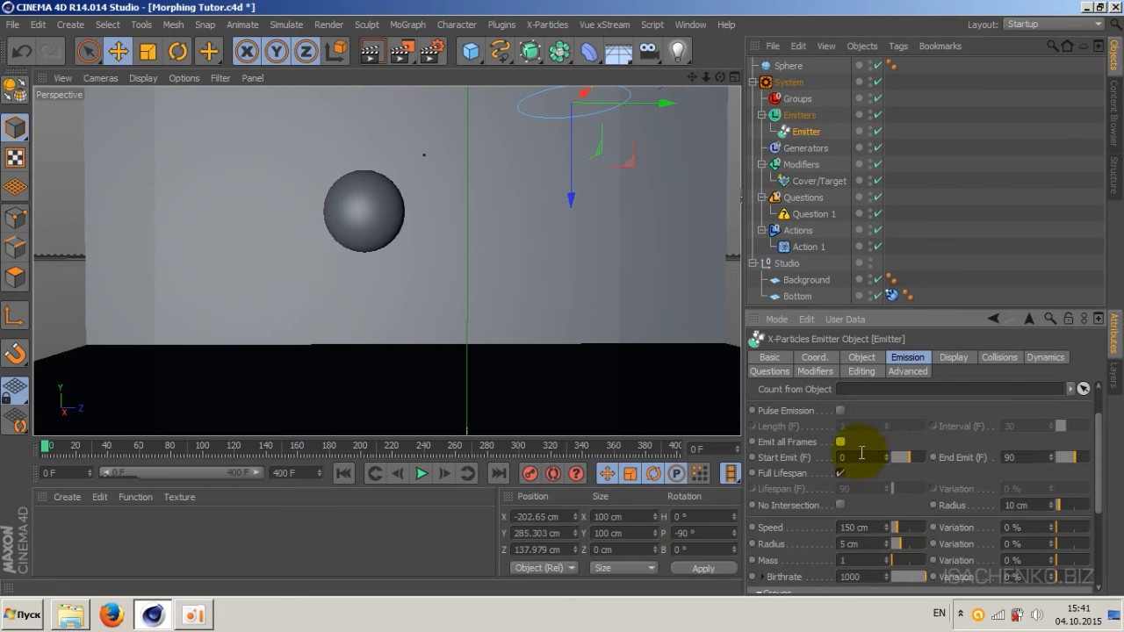
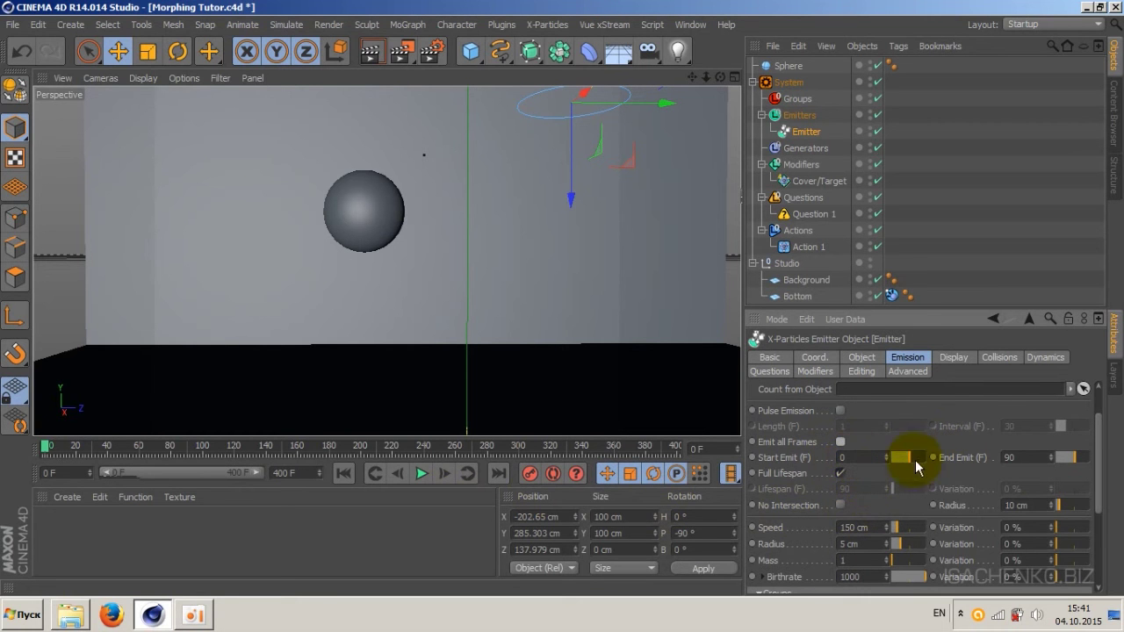
Step: Set the emitter's End Emit to frame 30, then play and scrub to review the particles
double_click(1010, 457)
text(30)
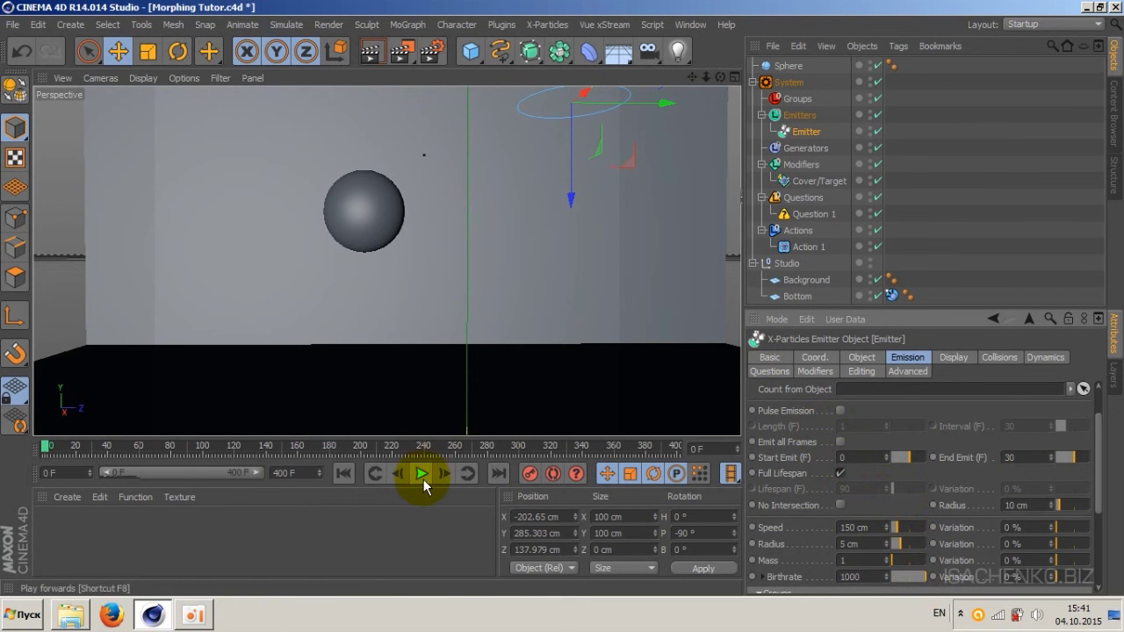
click(422, 476)
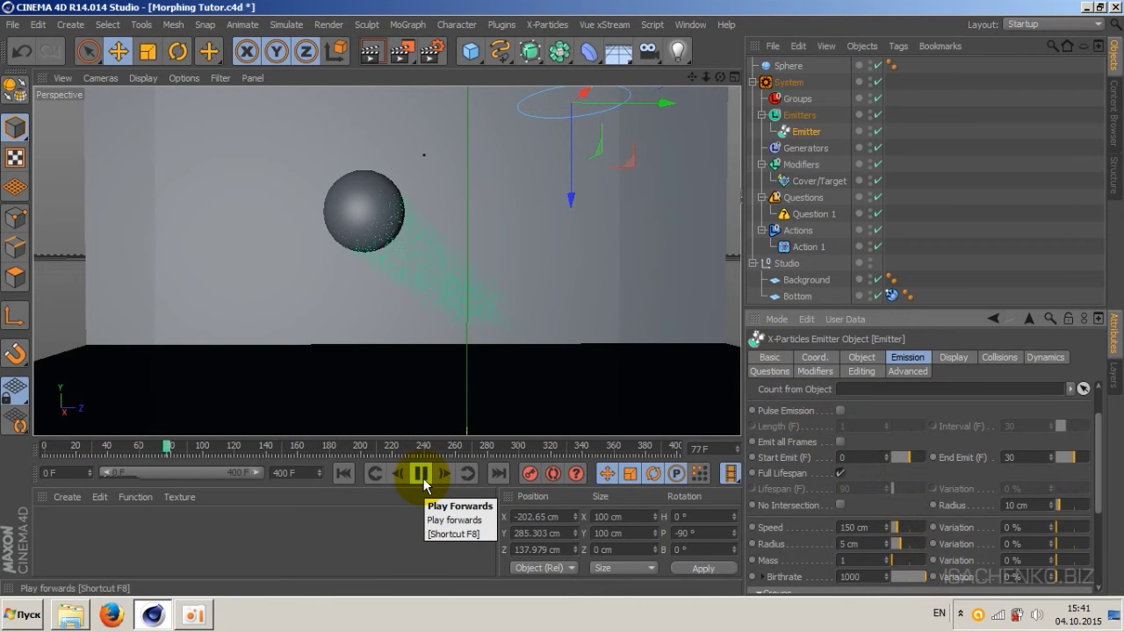
click(422, 477)
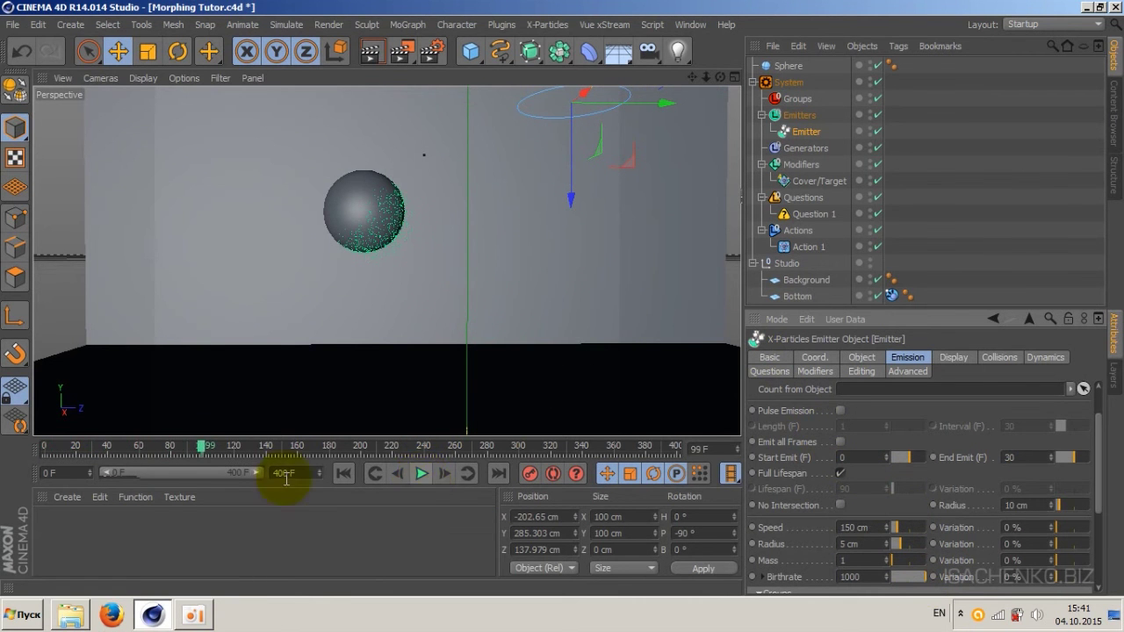
click(202, 450)
mouse_move(202, 449)
mouse_down()
mouse_move(84, 452)
mouse_move(140, 441)
mouse_move(96, 453)
mouse_move(167, 453)
mouse_up()
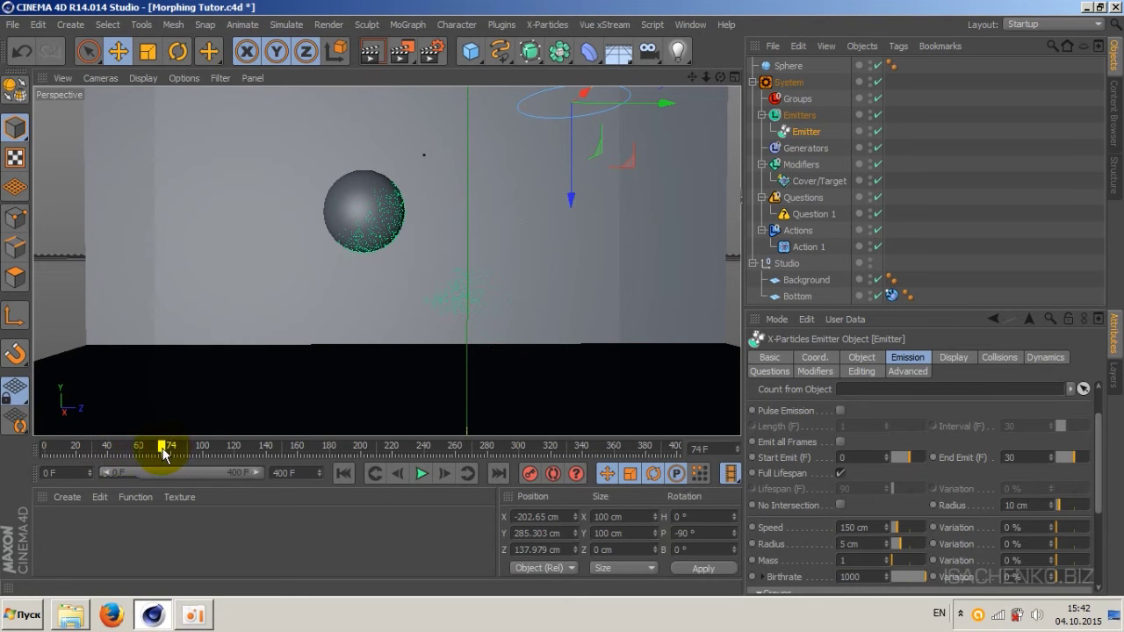
drag(165, 454, 166, 453)
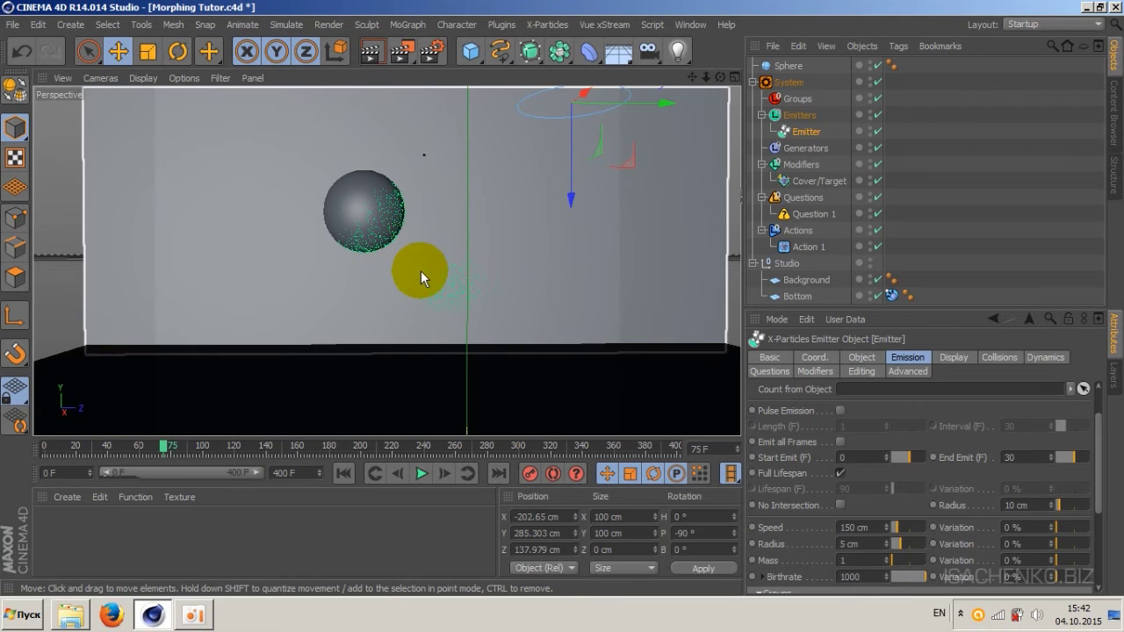
click(167, 450)
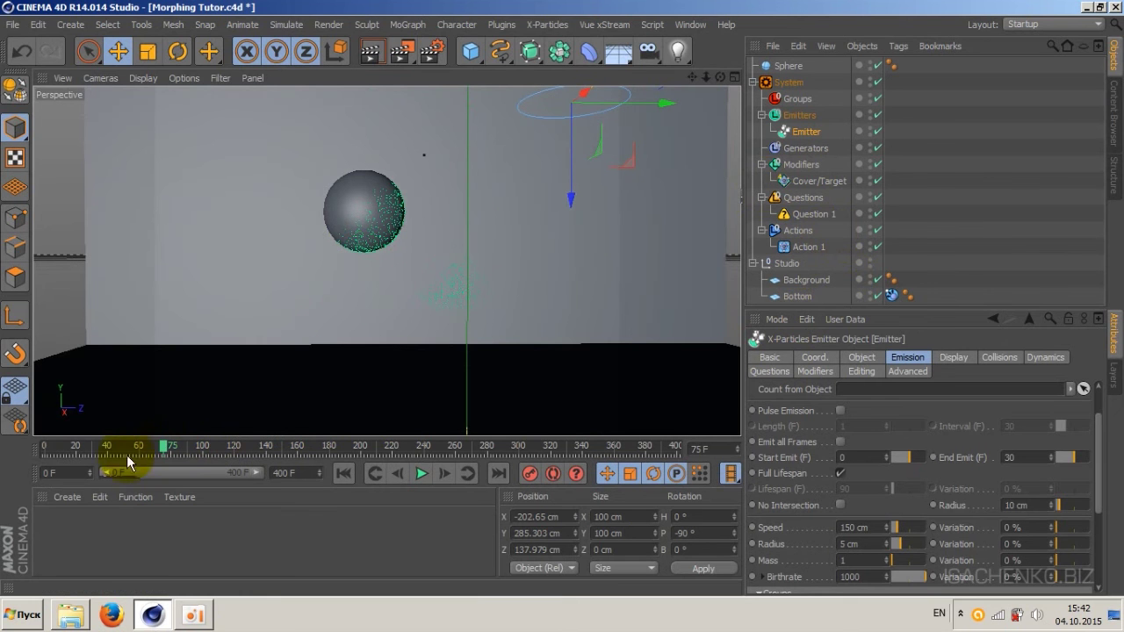
mouse_move(167, 449)
mouse_down()
mouse_move(12, 449)
mouse_move(207, 454)
mouse_up()
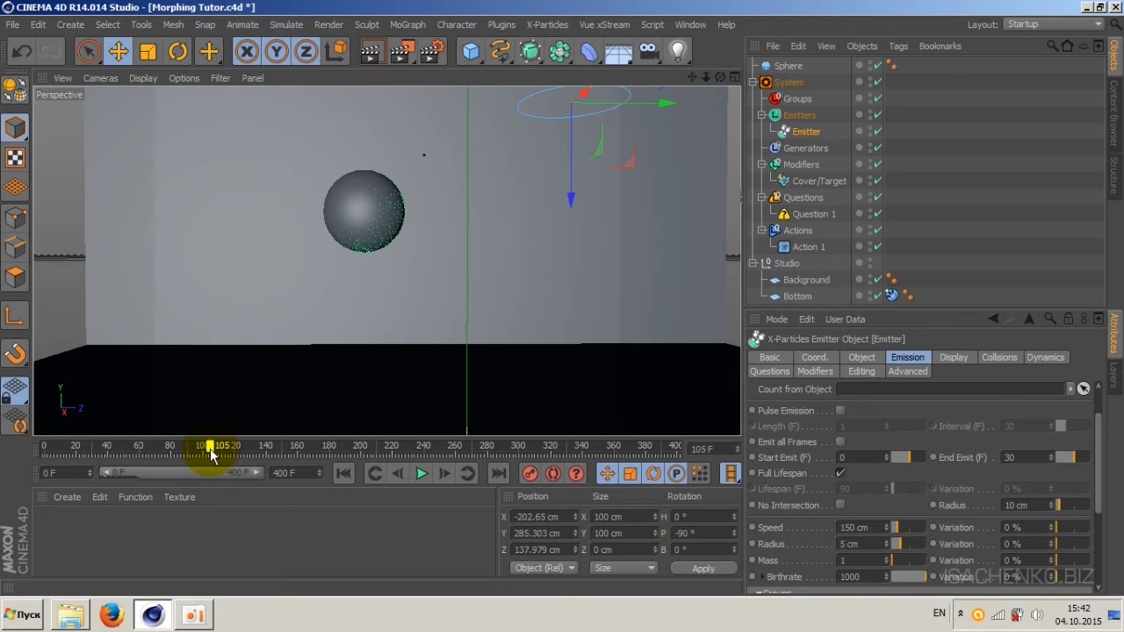
drag(210, 453, 12, 450)
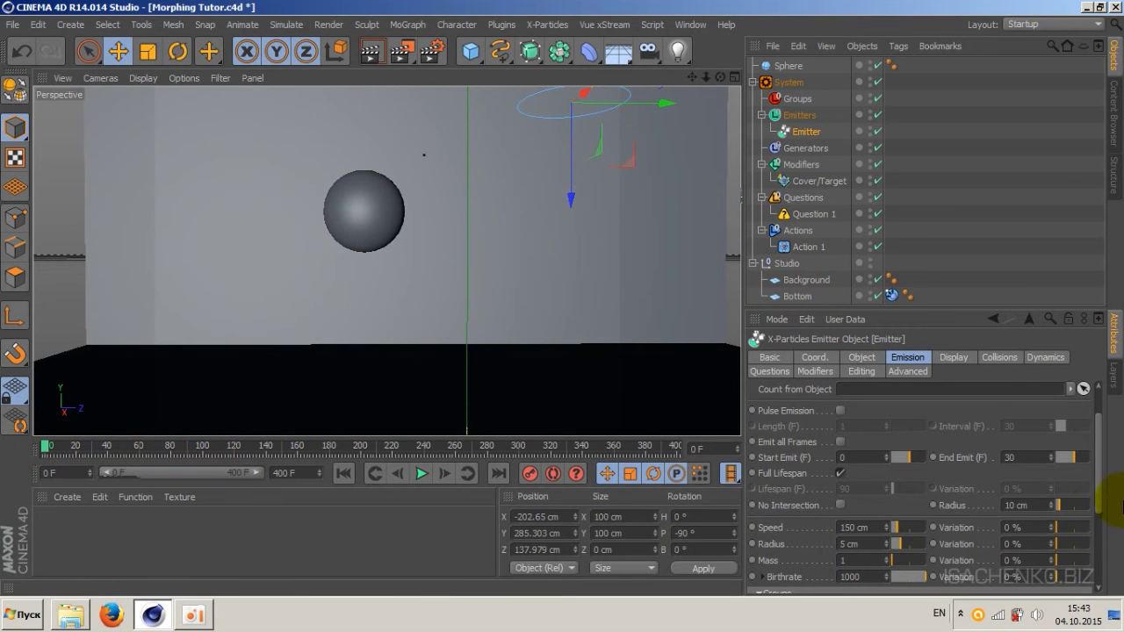
Step: Set the emitter's Birthrate to 2000
drag(1097, 476, 1094, 519)
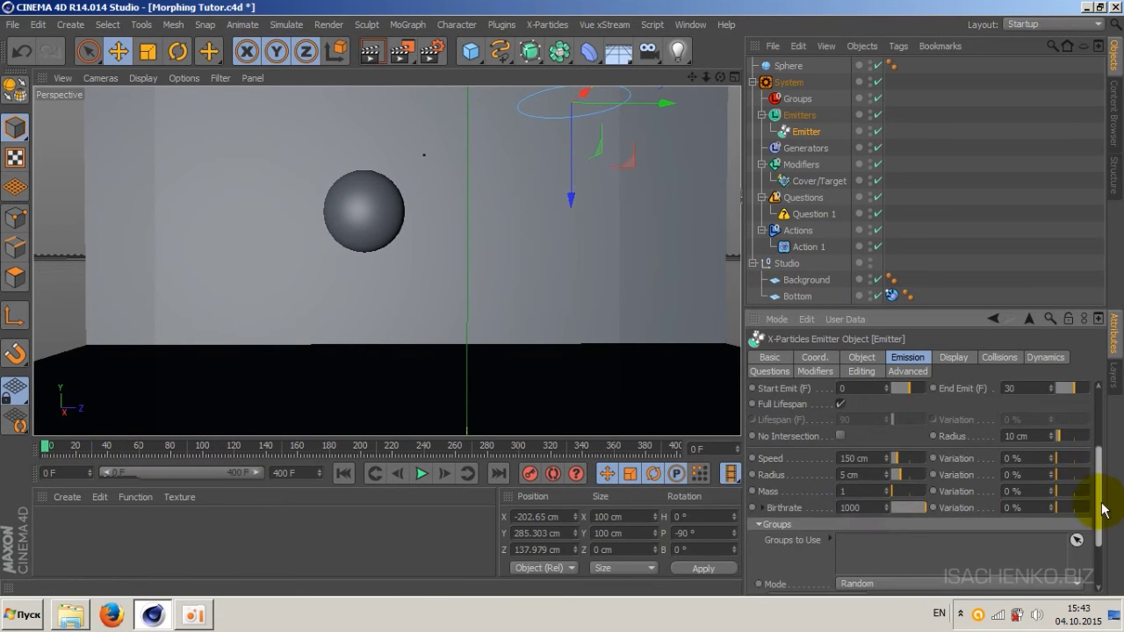
double_click(850, 507)
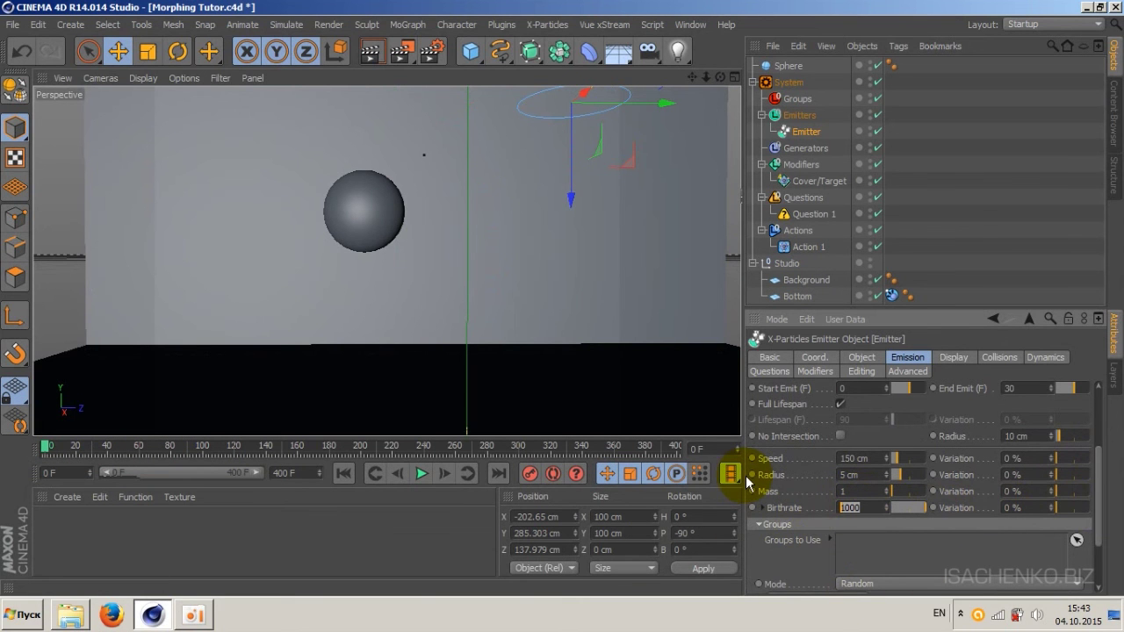
text(2000)
key(Return)
Step: Play the simulation to frame 112 and orbit to inspect the denser particles on the sphere
click(420, 474)
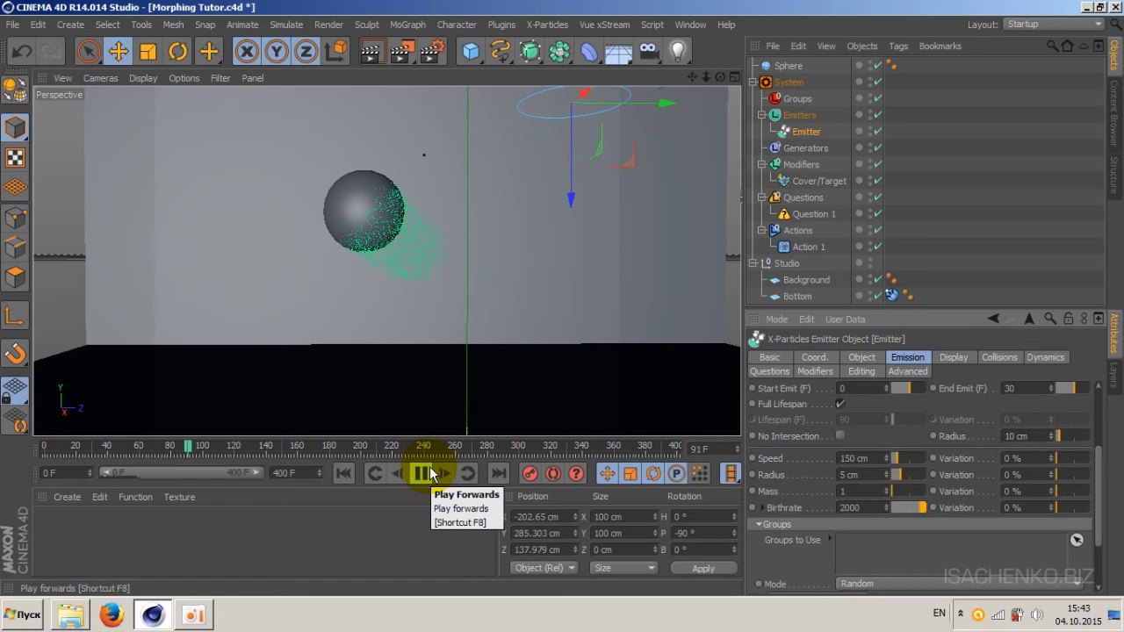
click(430, 474)
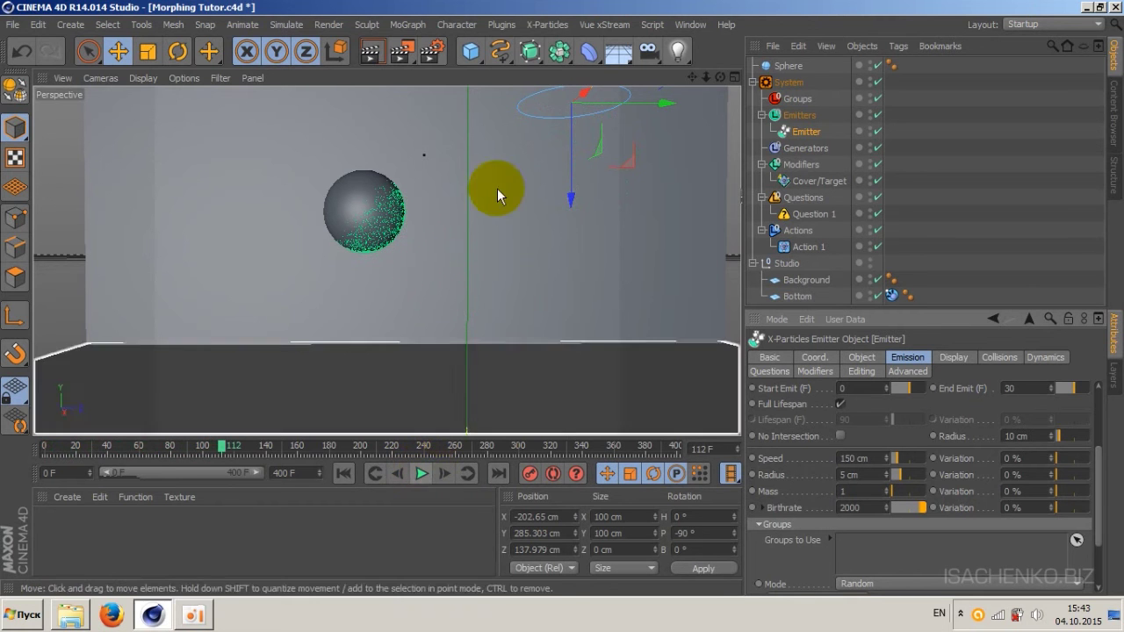
drag(720, 77, 386, 261)
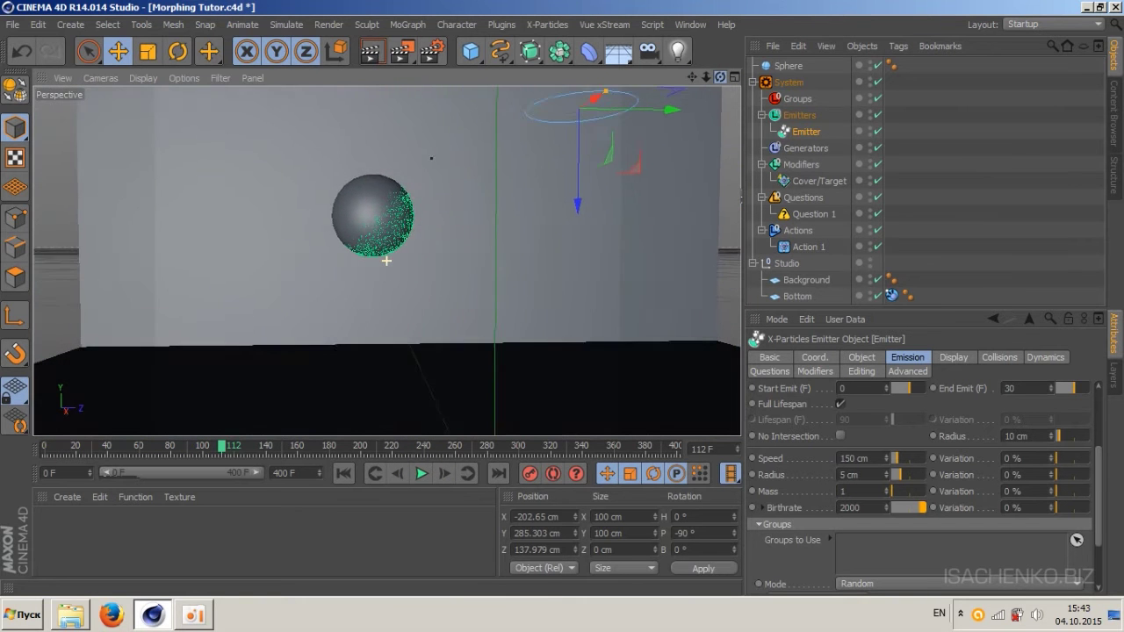
drag(386, 261, 399, 246)
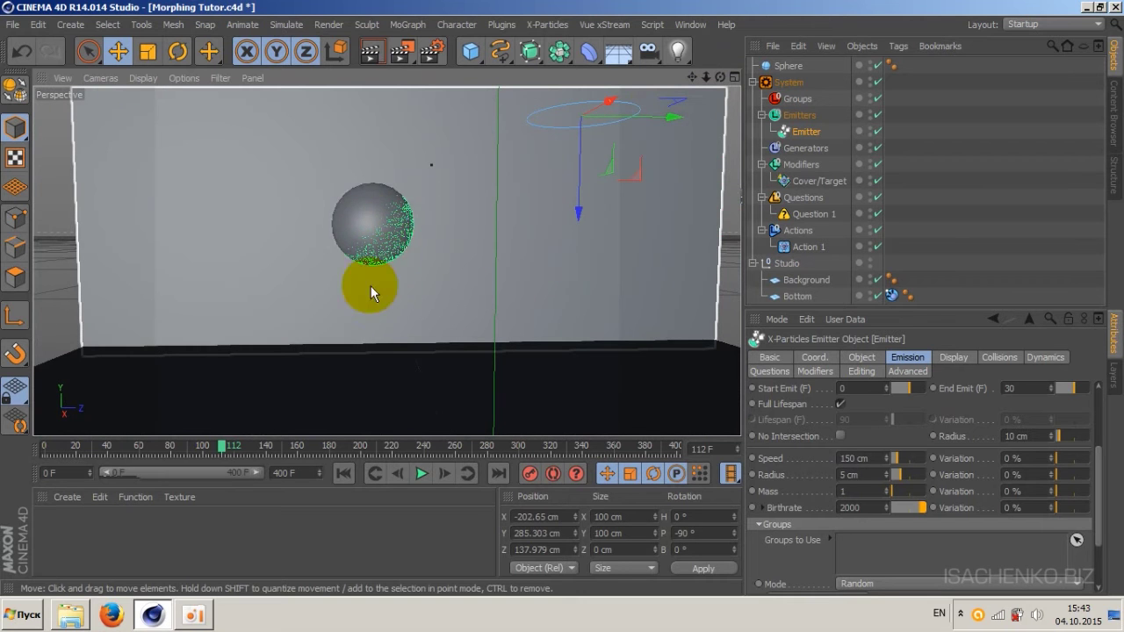
drag(719, 79, 721, 78)
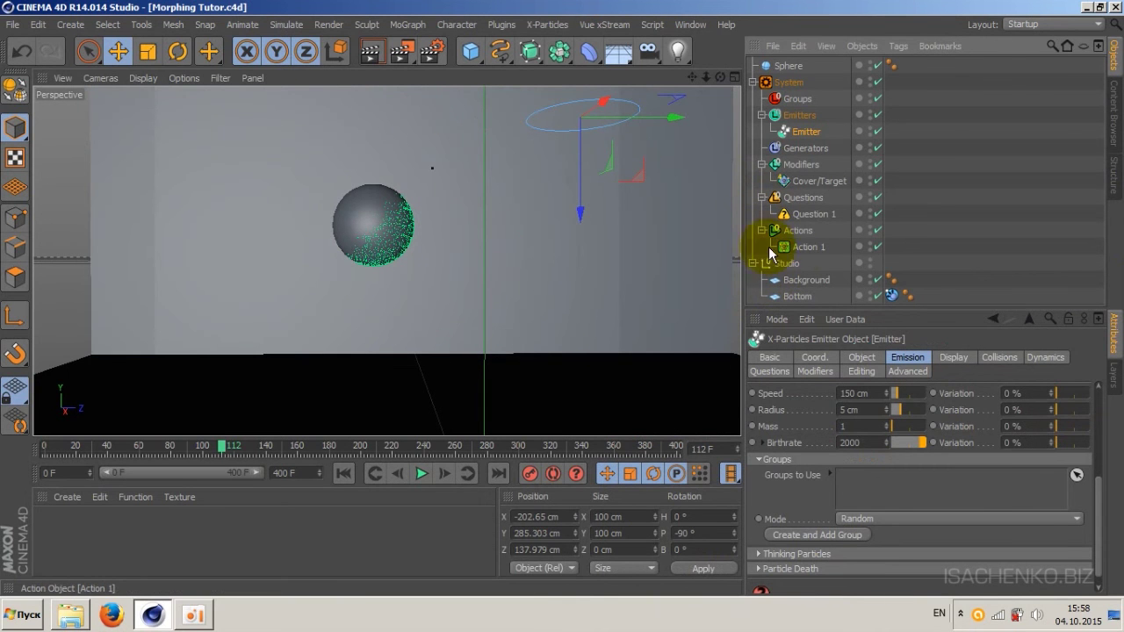
Step: Set Action 1's cover Operation to All Polygons instead of Visible Polygons
click(807, 248)
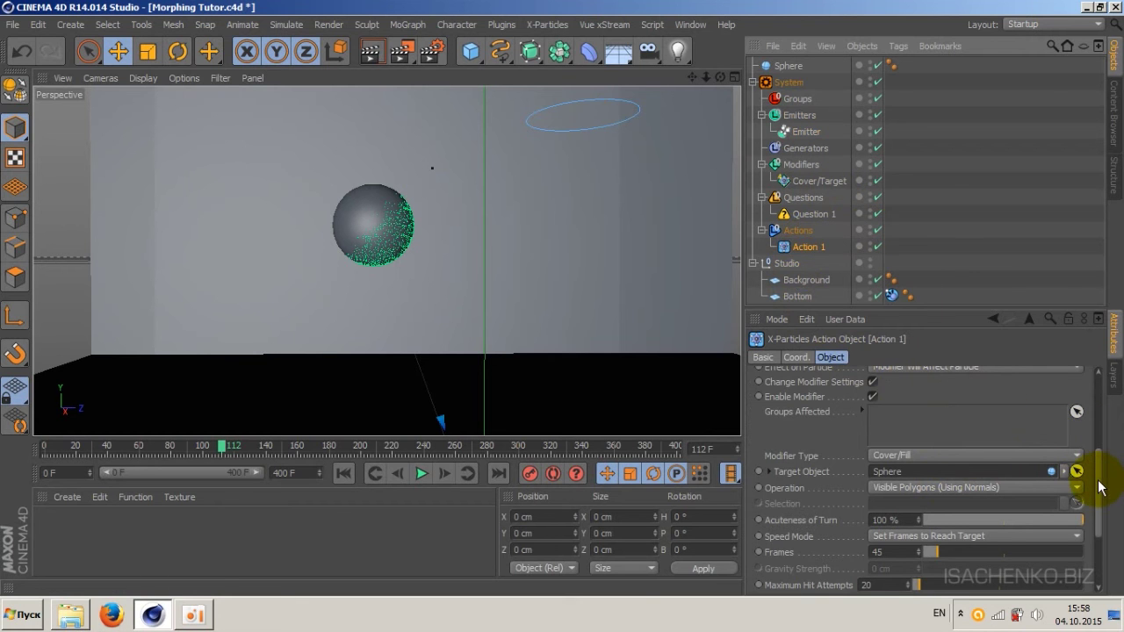
drag(1099, 488, 1099, 502)
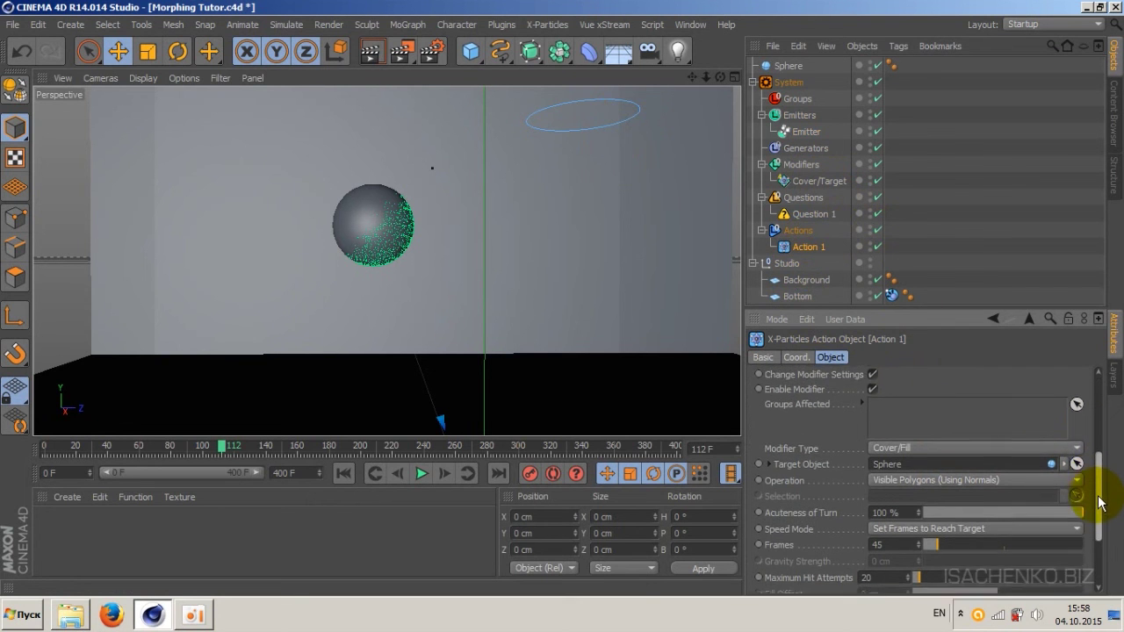
scroll(1058, 507, down, 1)
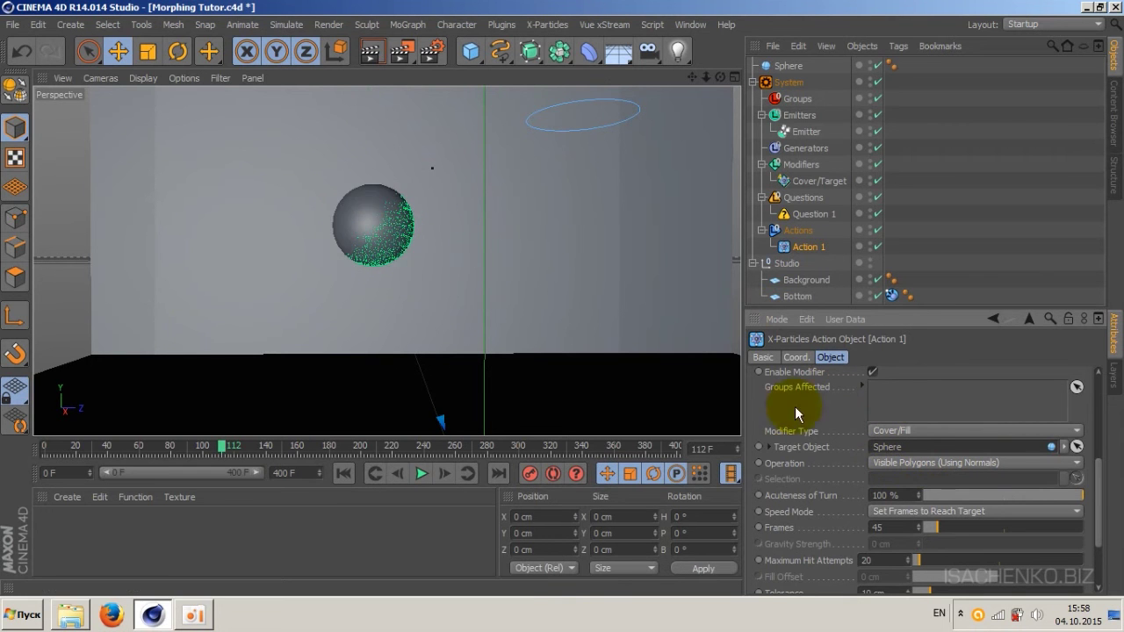
click(918, 464)
click(931, 334)
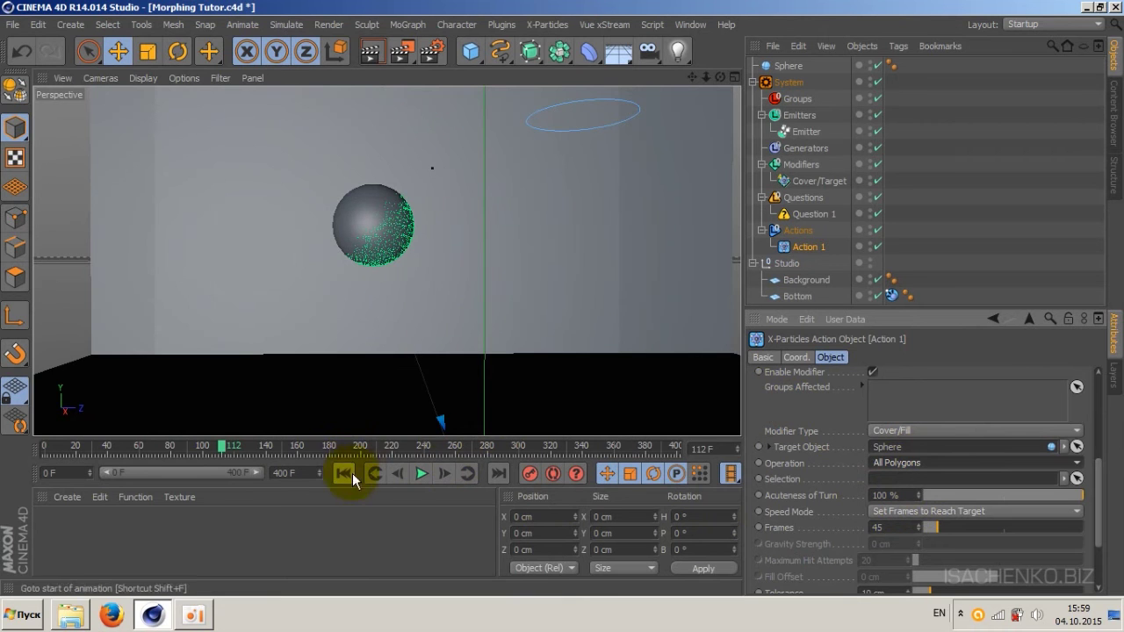
Step: Replay the simulation to frame 147 and orbit to check particles cover the entire sphere
click(343, 473)
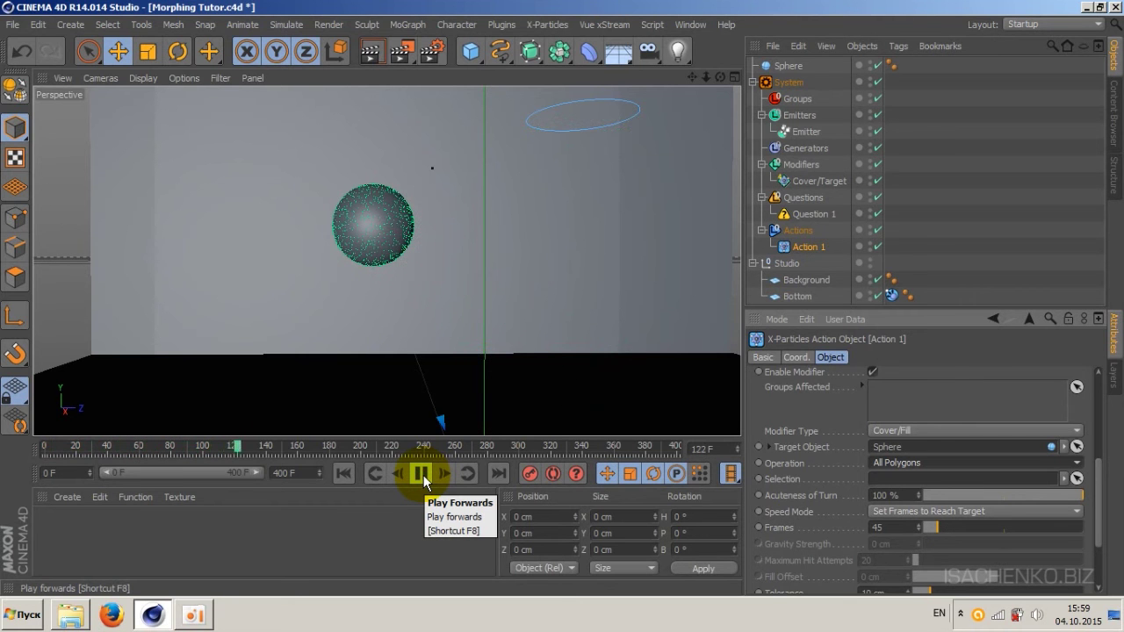
click(424, 475)
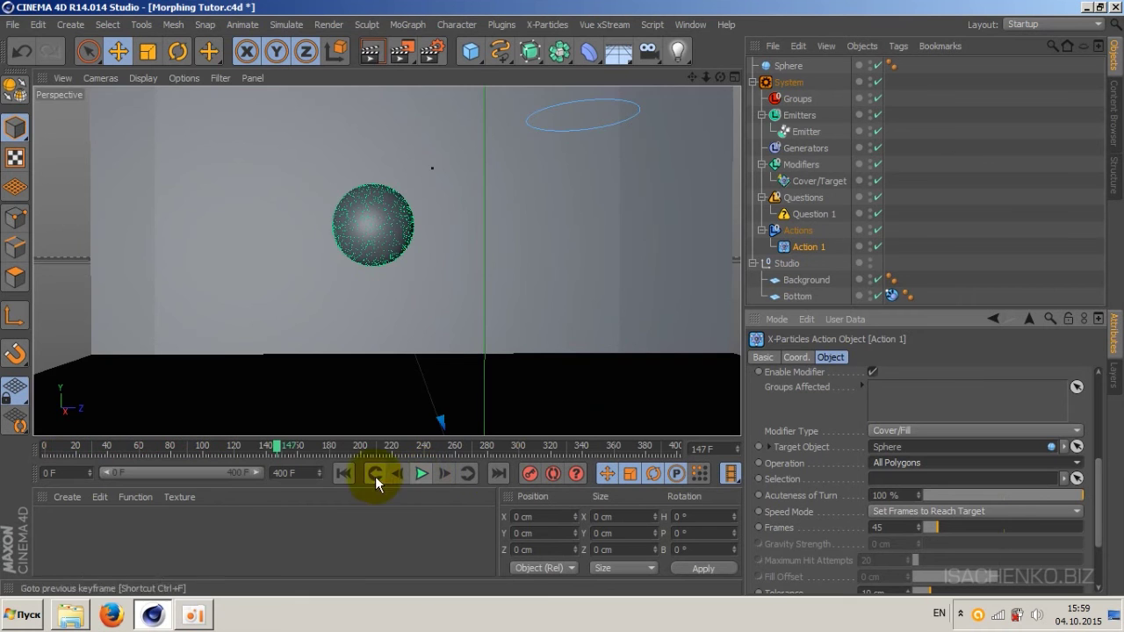
drag(723, 77, 667, 123)
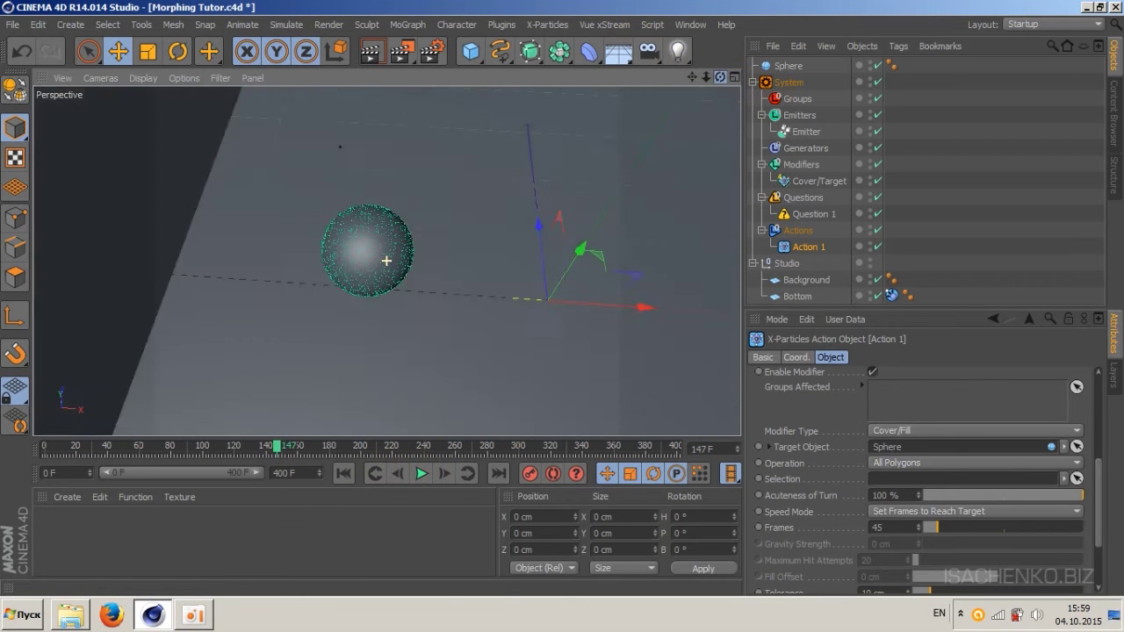
drag(386, 260, 386, 261)
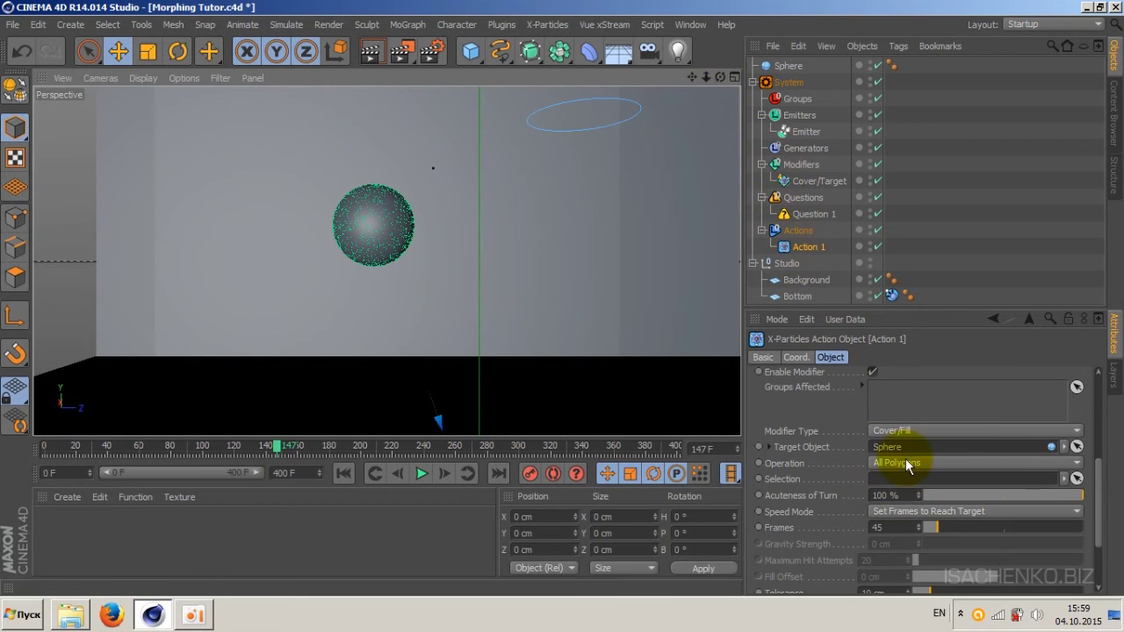
drag(1098, 479, 1097, 538)
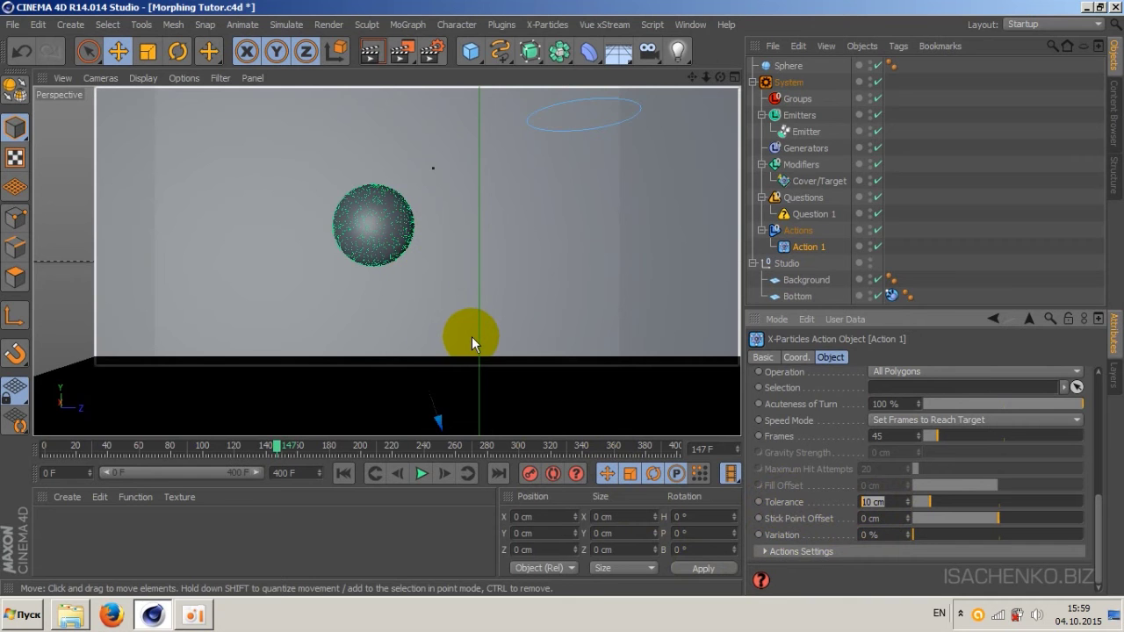
Step: Try an Action 1 Tolerance of 0 cm and replay the simulation to frame 203
text(0)
key(Return)
click(343, 473)
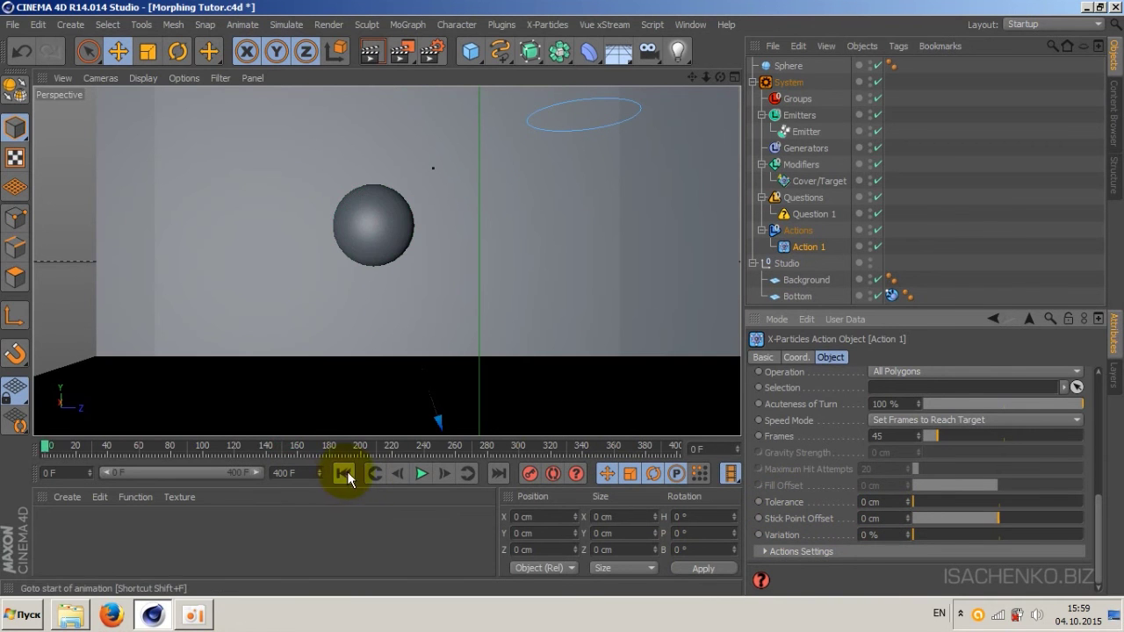
click(419, 475)
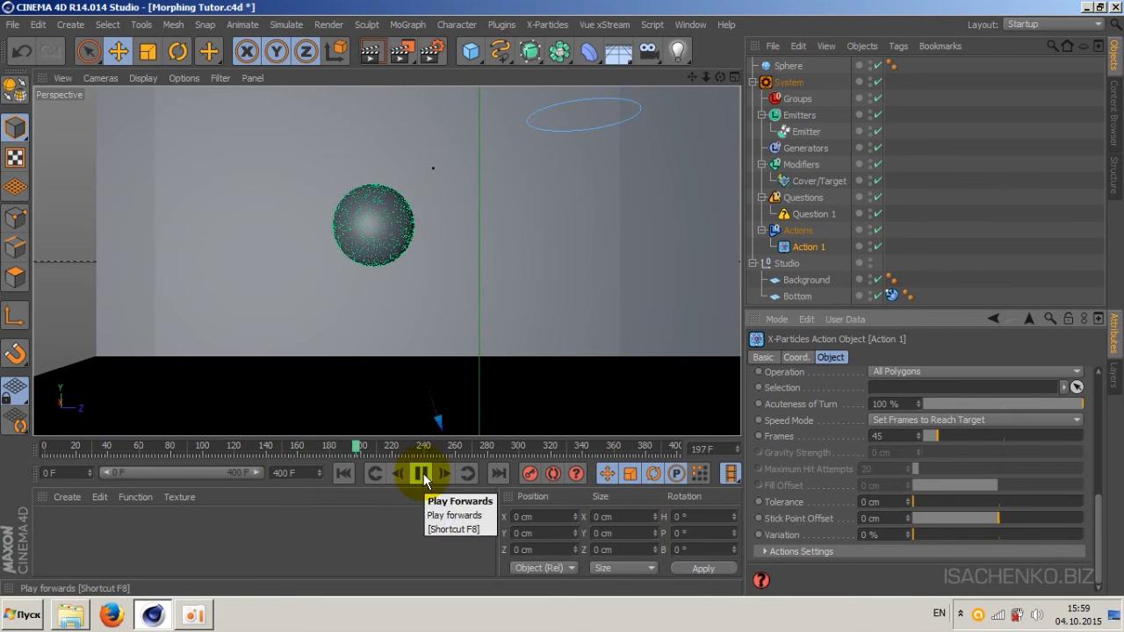
click(423, 473)
click(379, 214)
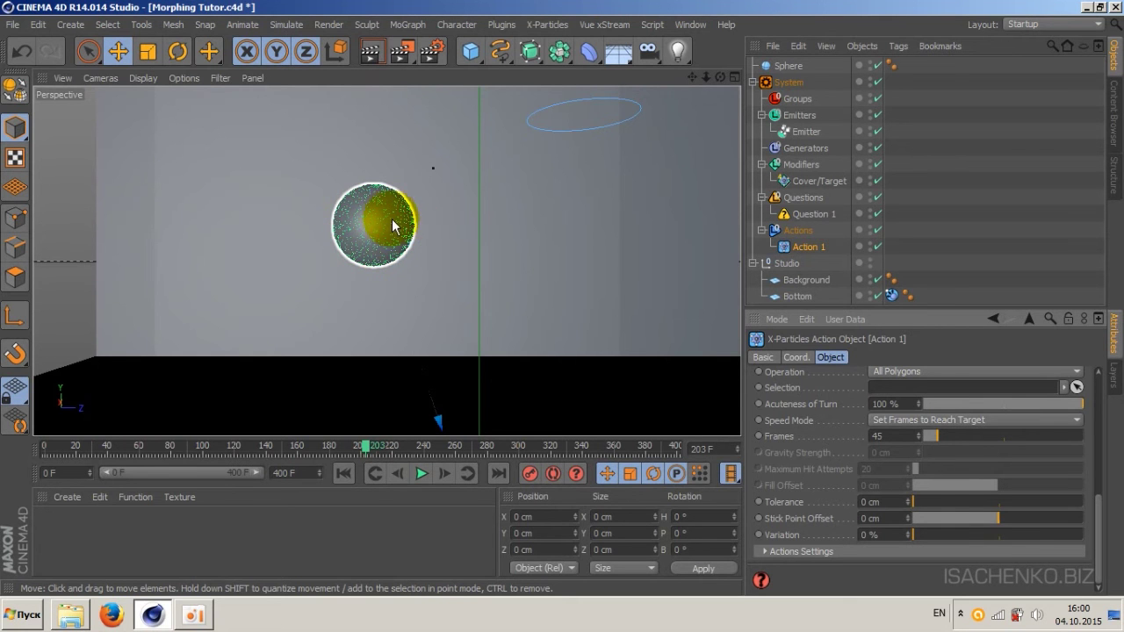
click(417, 310)
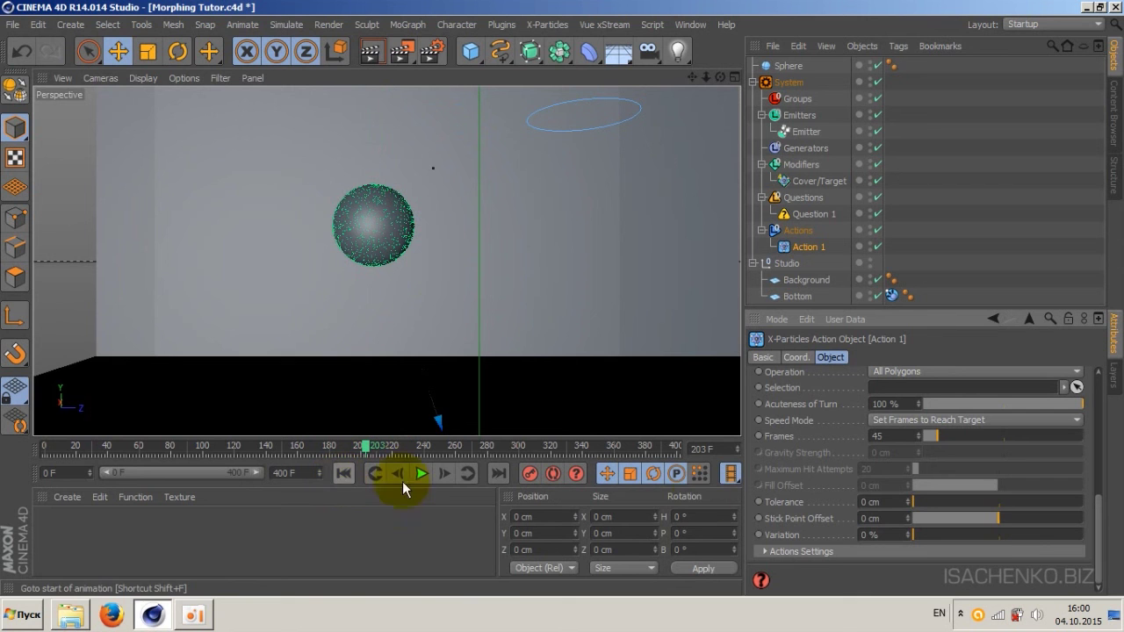
Step: Set Action 1's Tolerance back to 10 cm
click(878, 501)
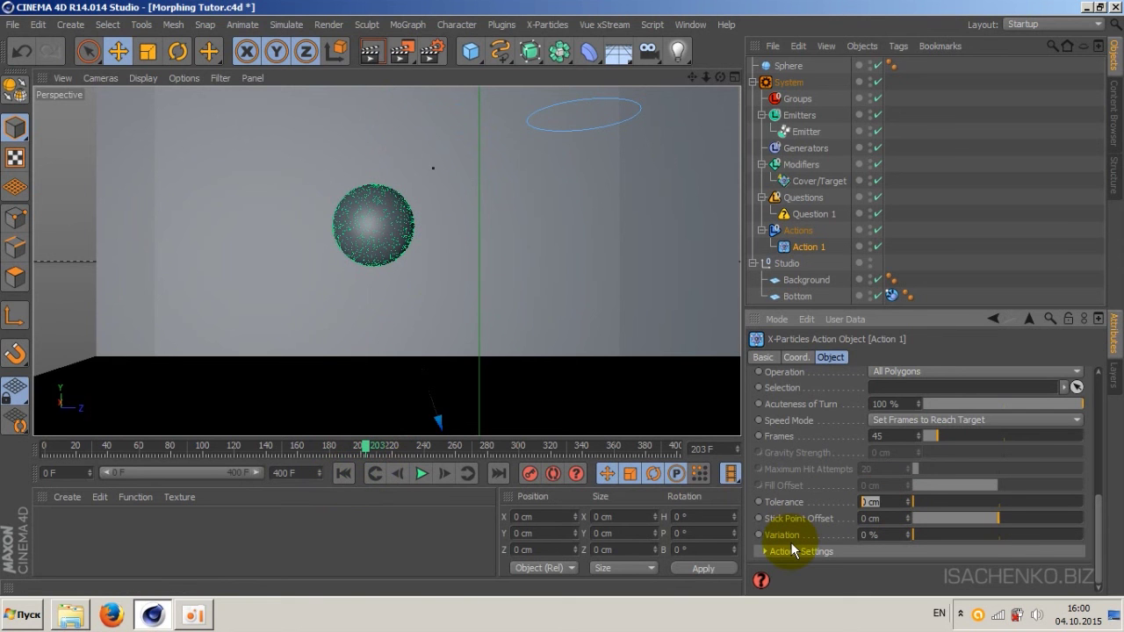
text(10)
key(Return)
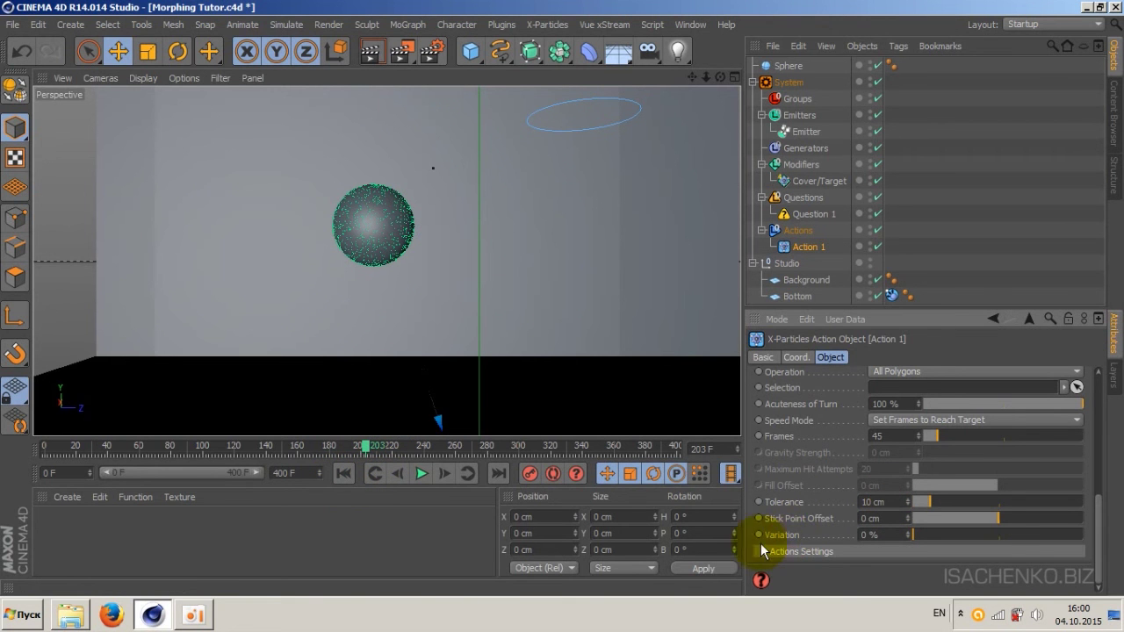
Step: Play the particle simulation from the start and pause at frame 99
click(343, 473)
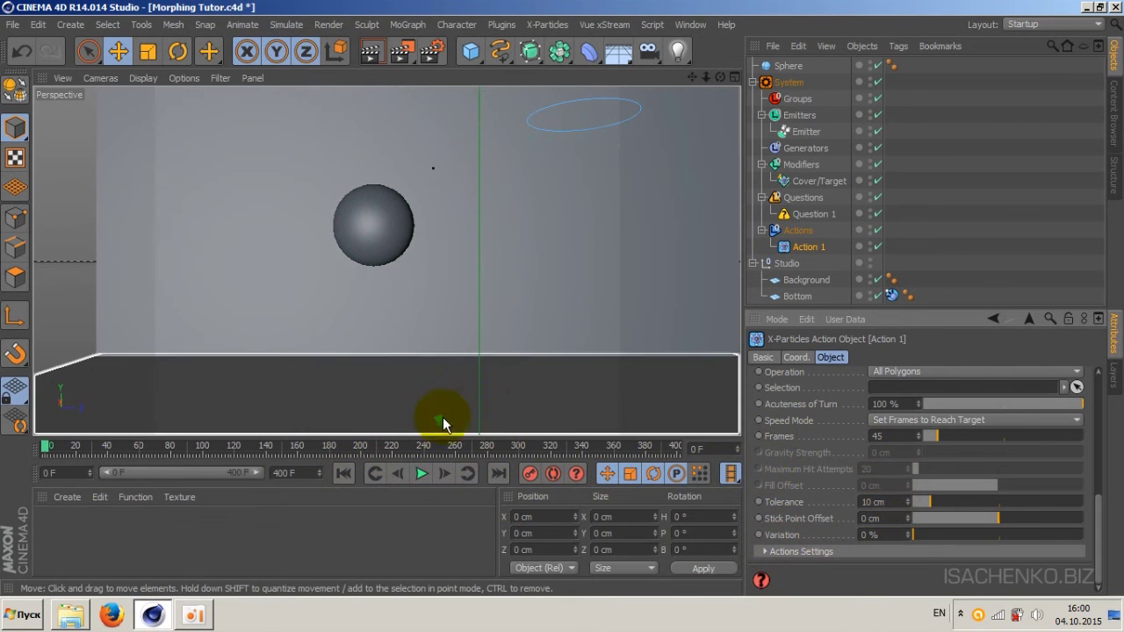
click(419, 474)
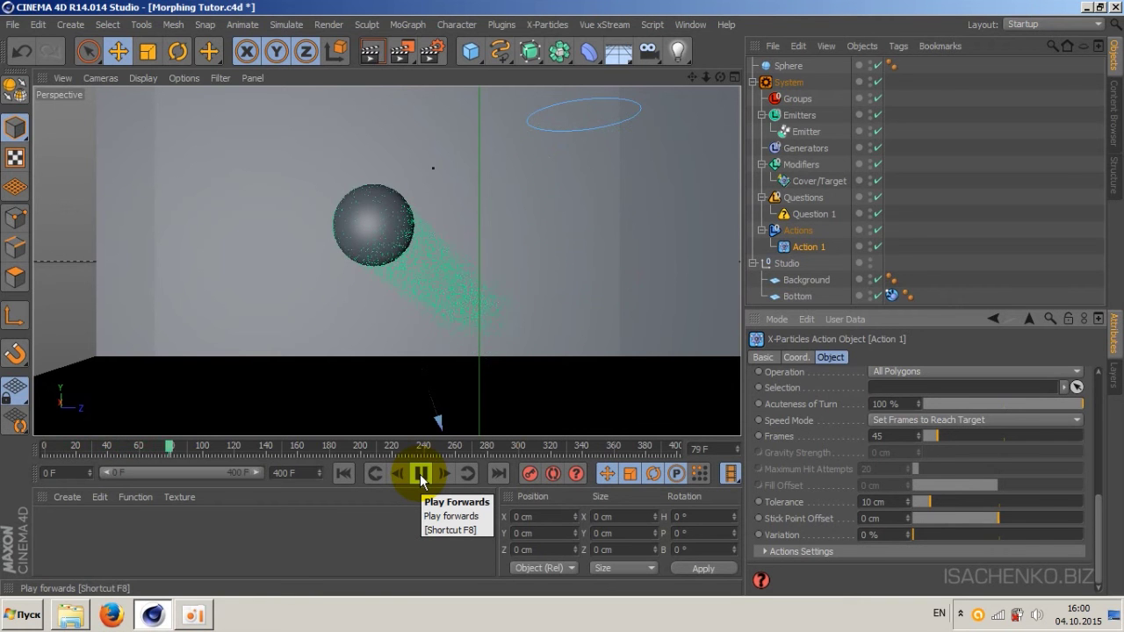
click(419, 475)
click(436, 289)
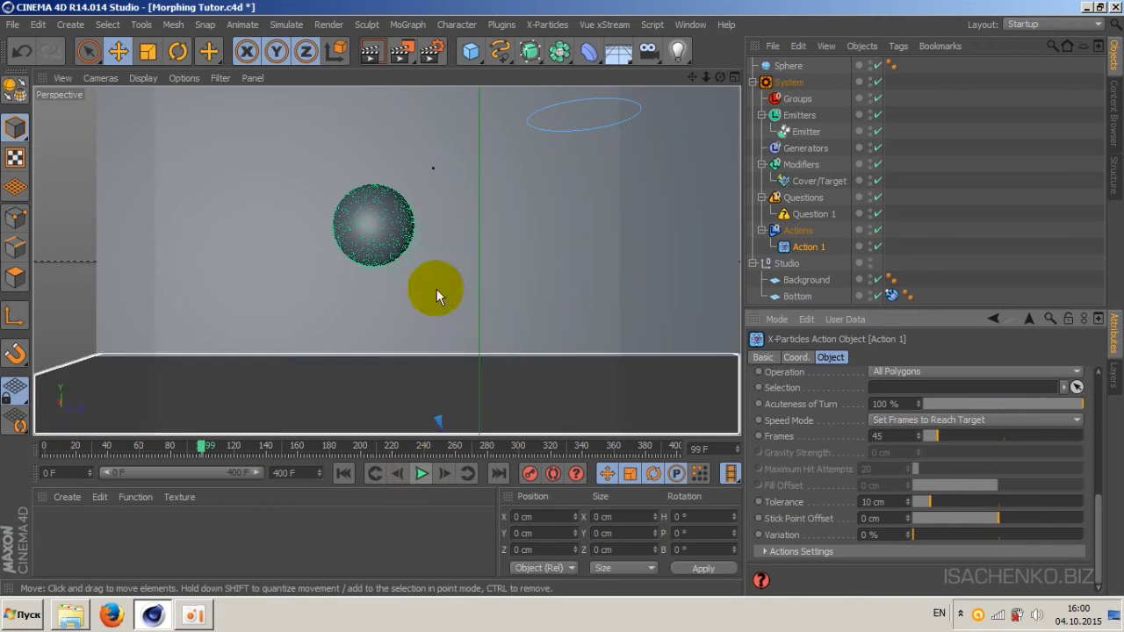
click(400, 197)
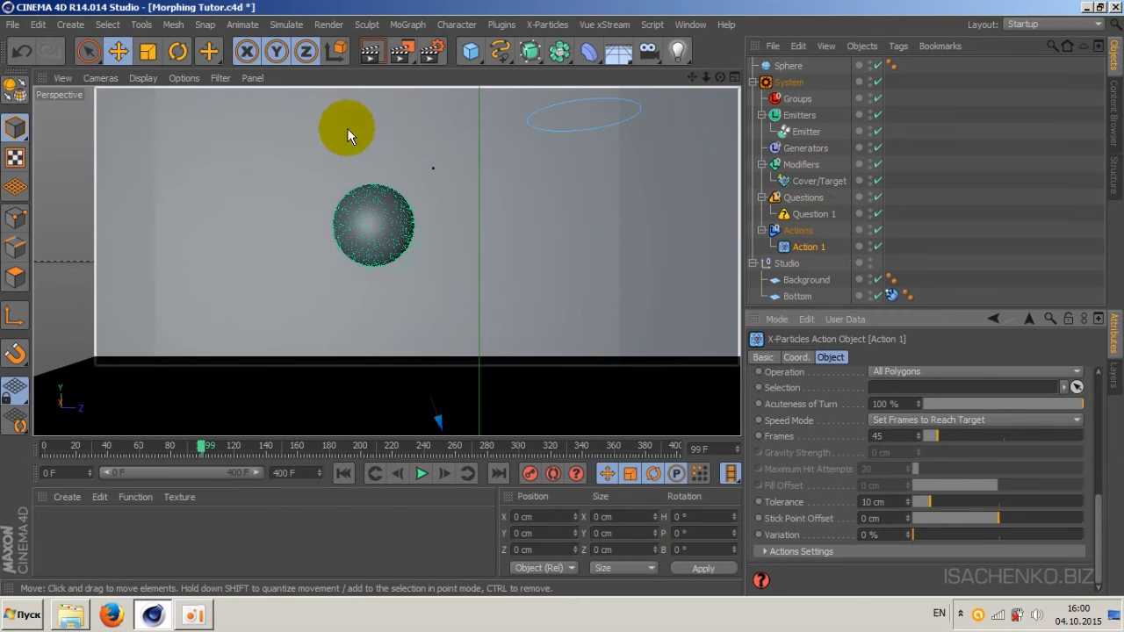
Step: Render a preview of the current view, then return the timeline to frame 0
click(373, 54)
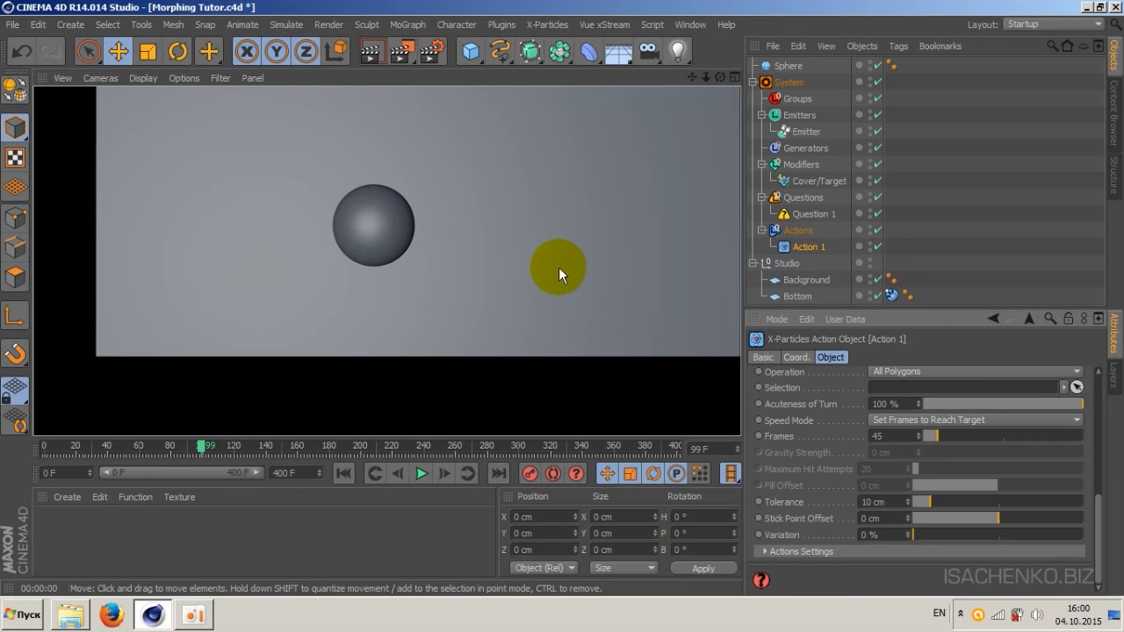
click(343, 473)
drag(484, 244, 522, 300)
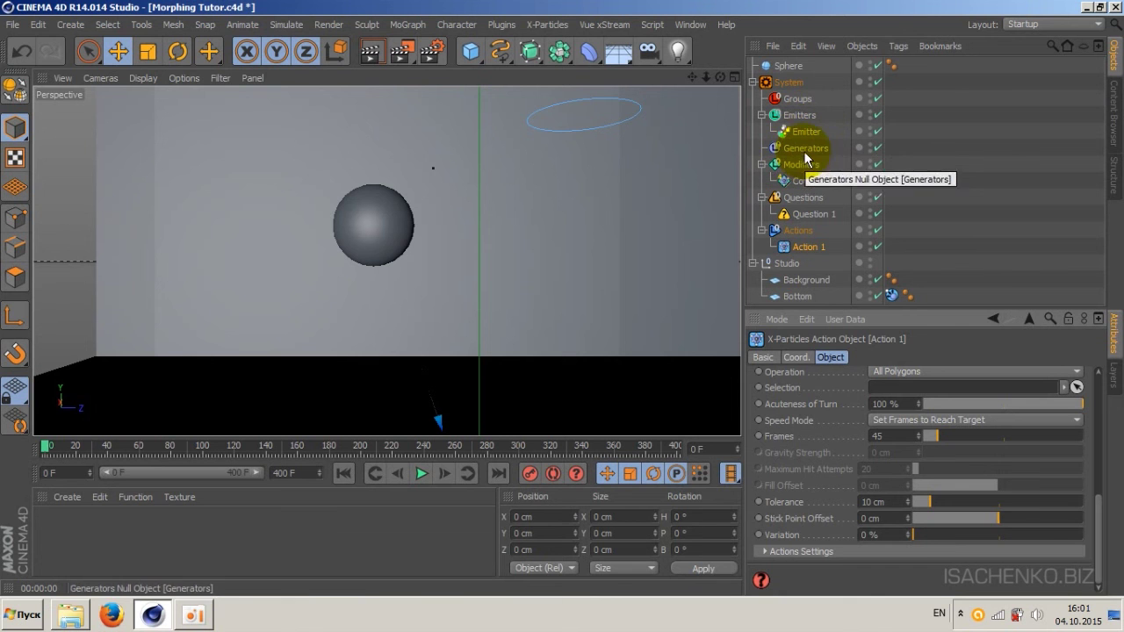
Step: Add a Skinner generator to the X-Particles System from its Generator Objects list
click(795, 81)
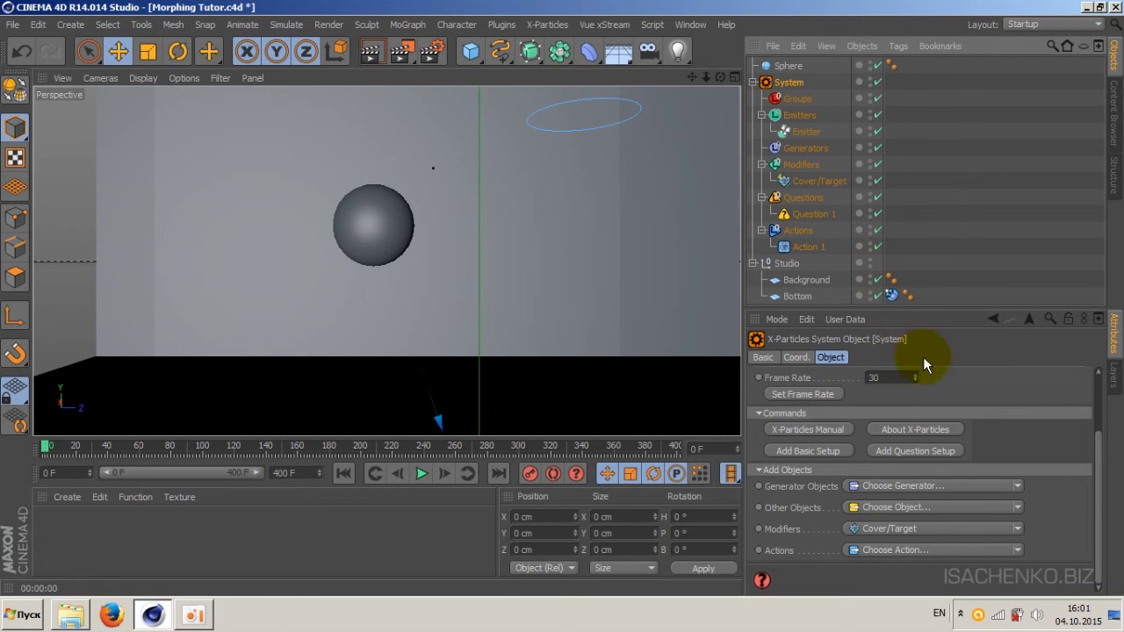
click(1018, 485)
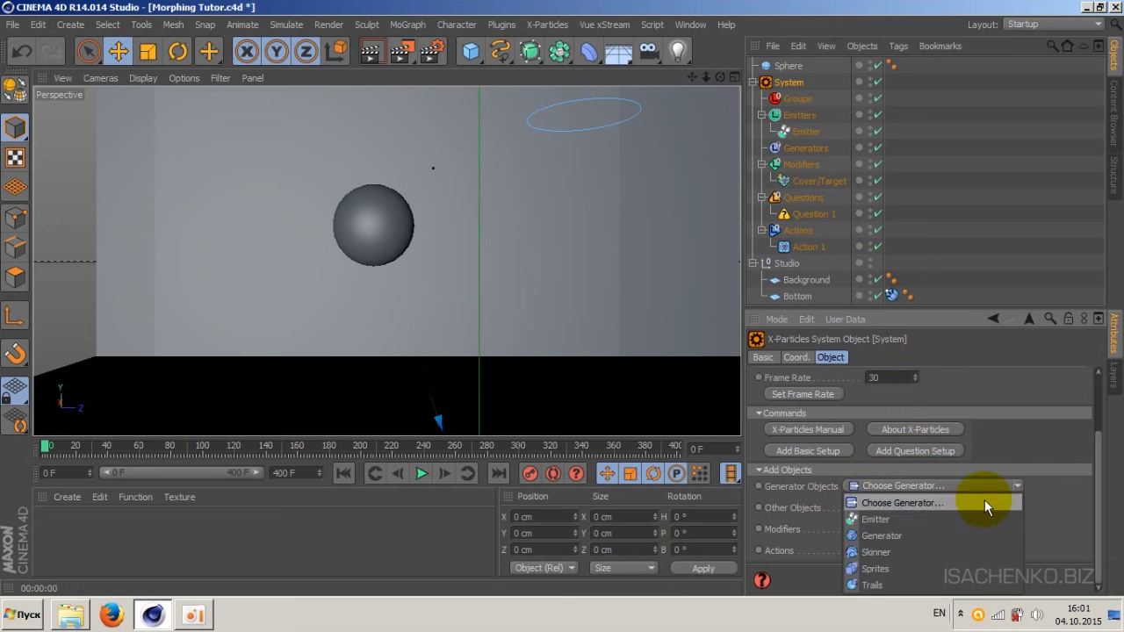
click(940, 551)
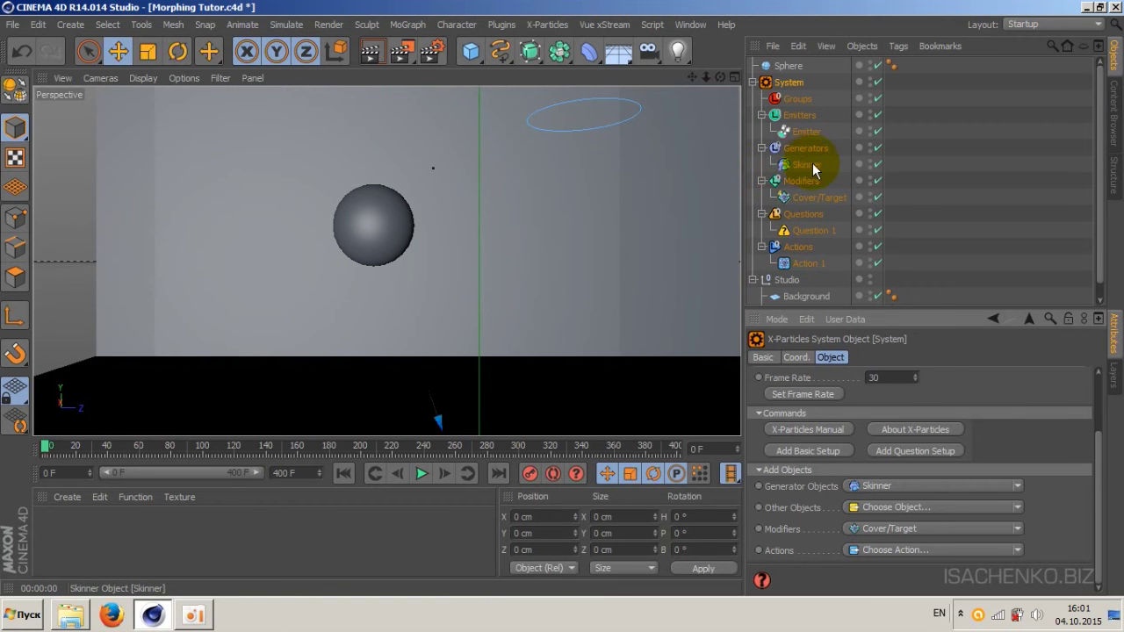
Step: Select the Skinner, preview its mesh to frame 27, rewind, and show its Object properties
click(805, 163)
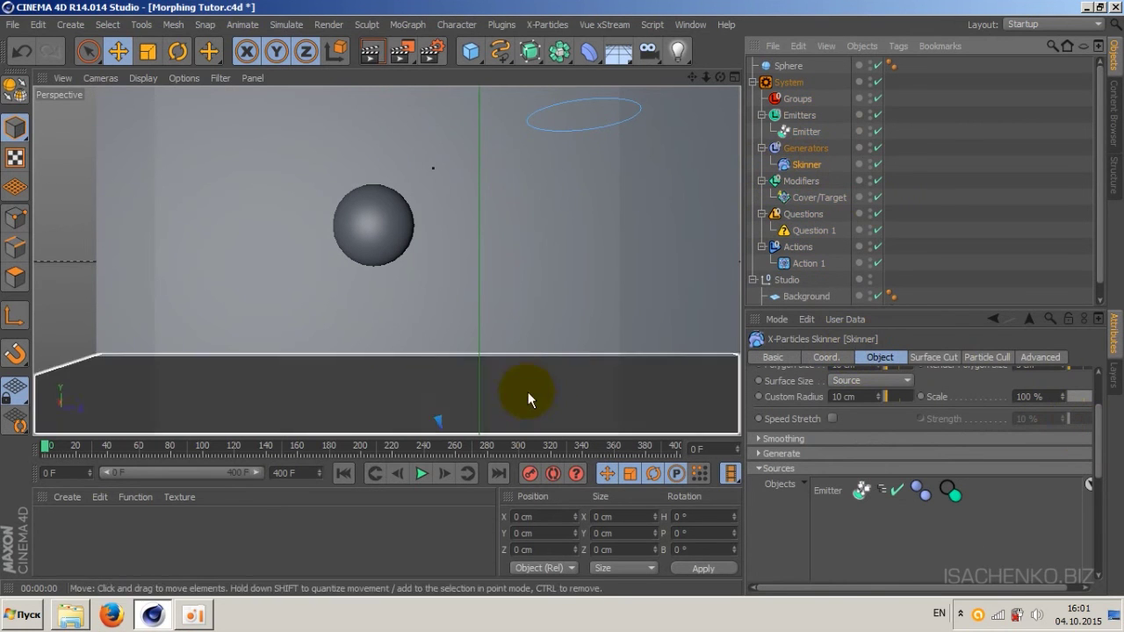
click(418, 473)
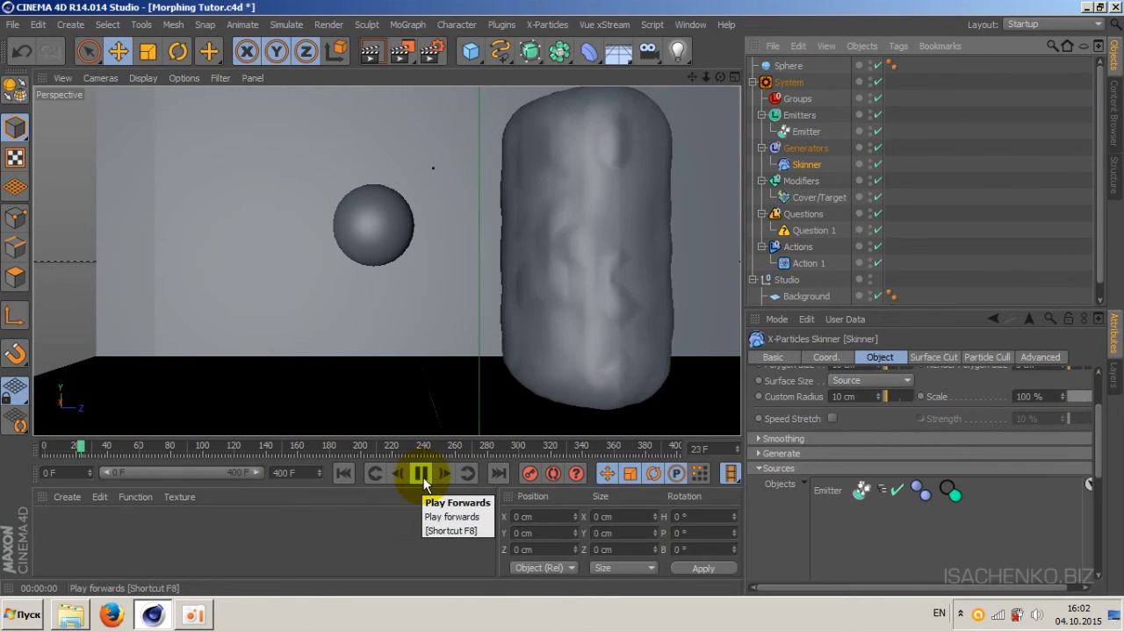
click(423, 478)
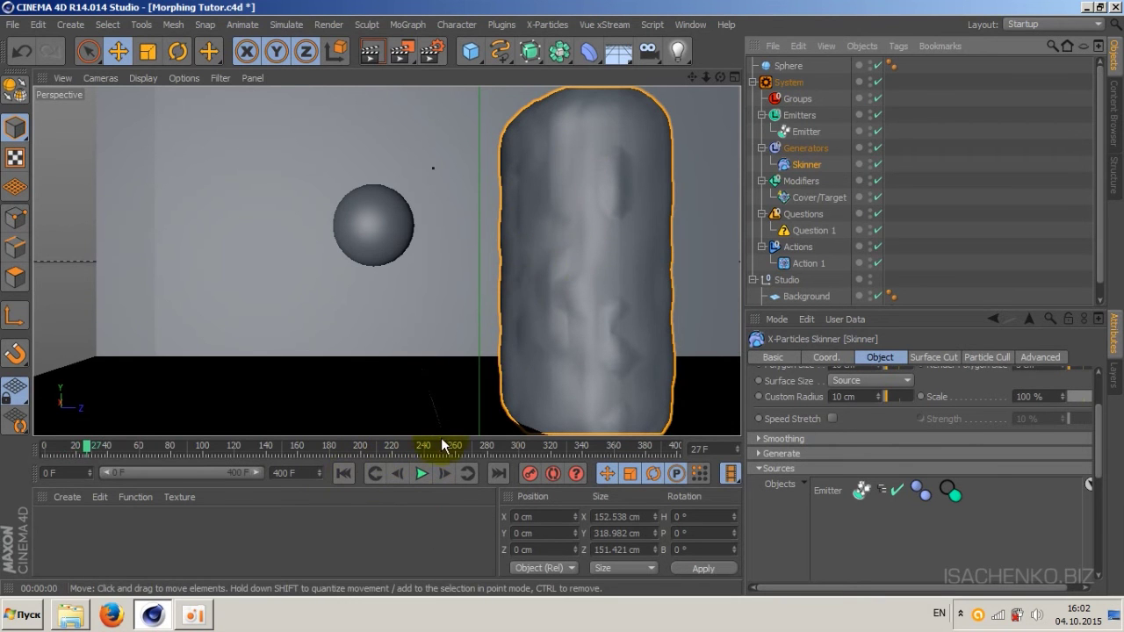
click(342, 472)
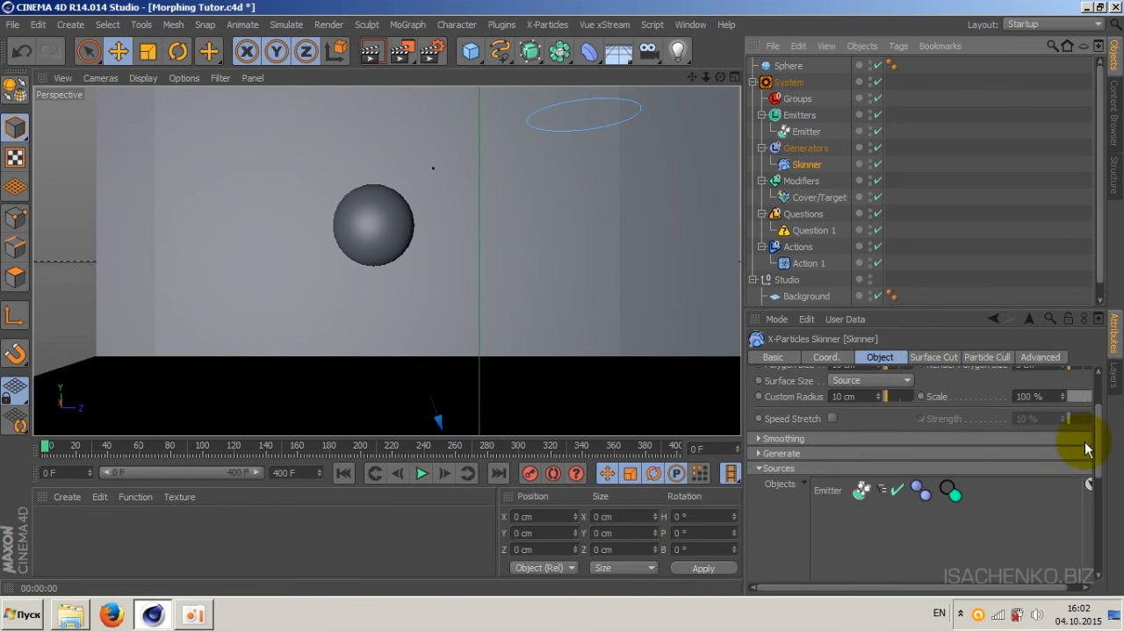
scroll(1103, 456, up, 3)
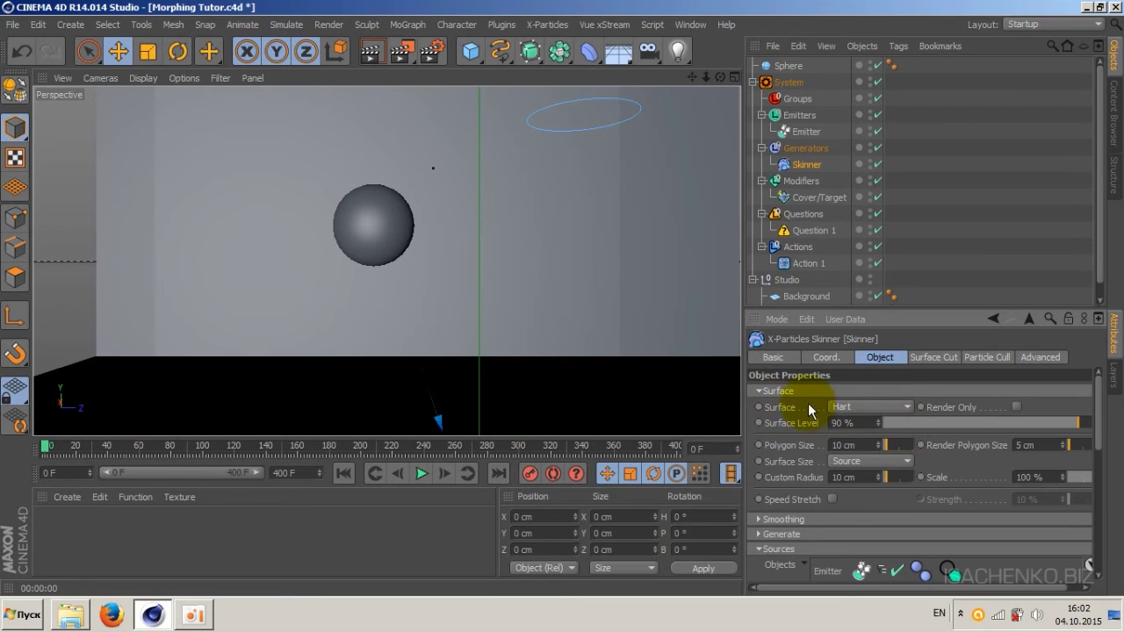
Step: Switch the Skinner surface to Blinn (Blobbies) and play to preview the blob
click(907, 408)
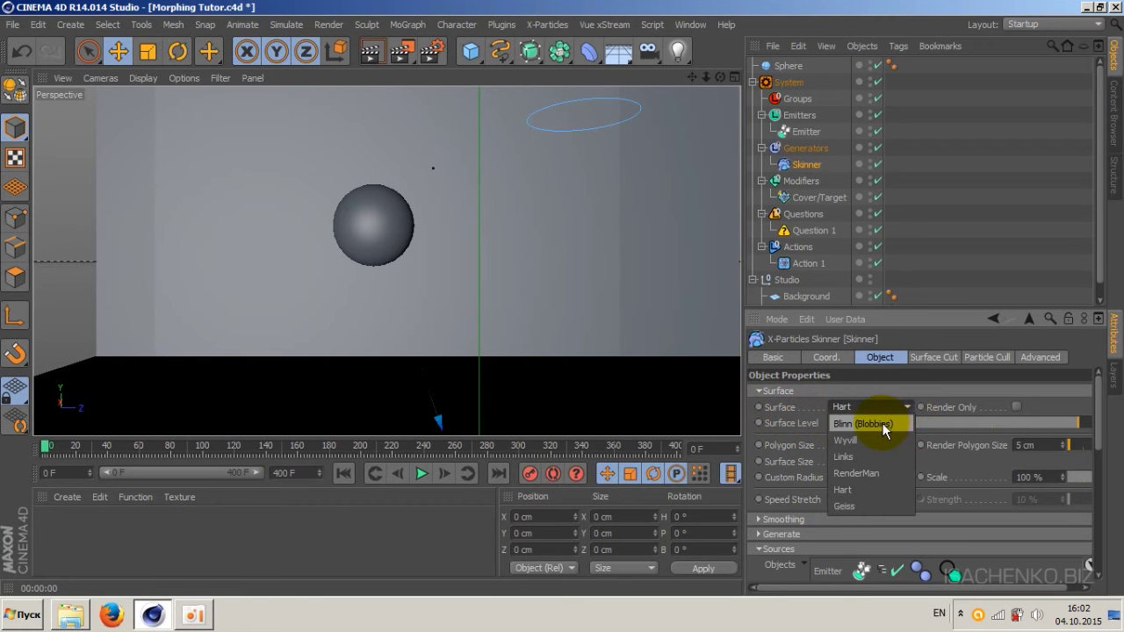
click(881, 423)
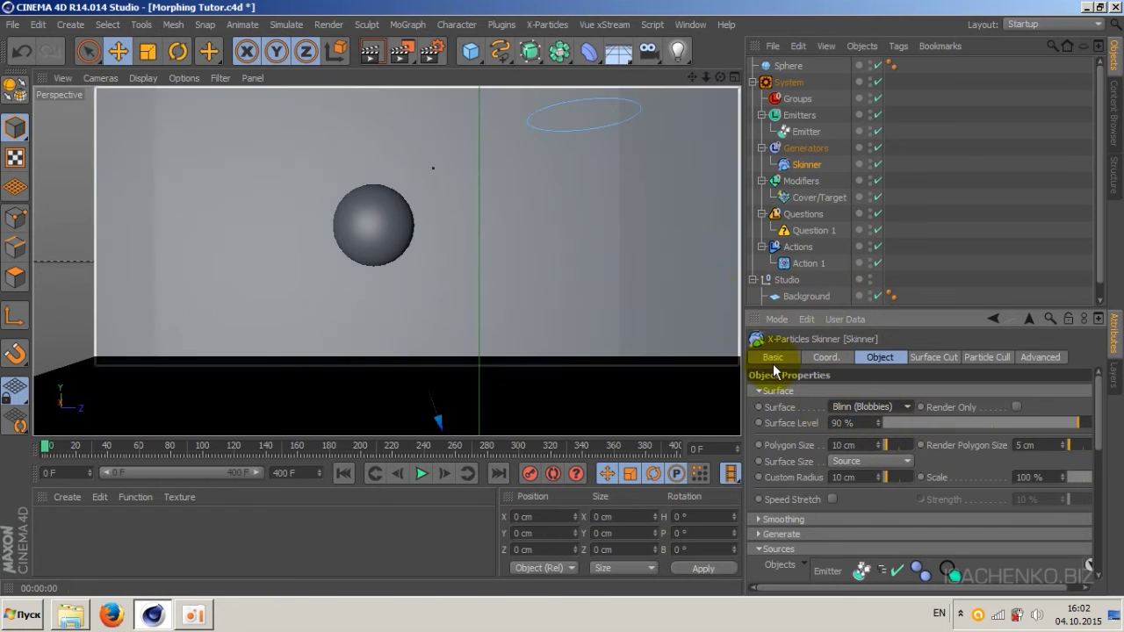
click(422, 473)
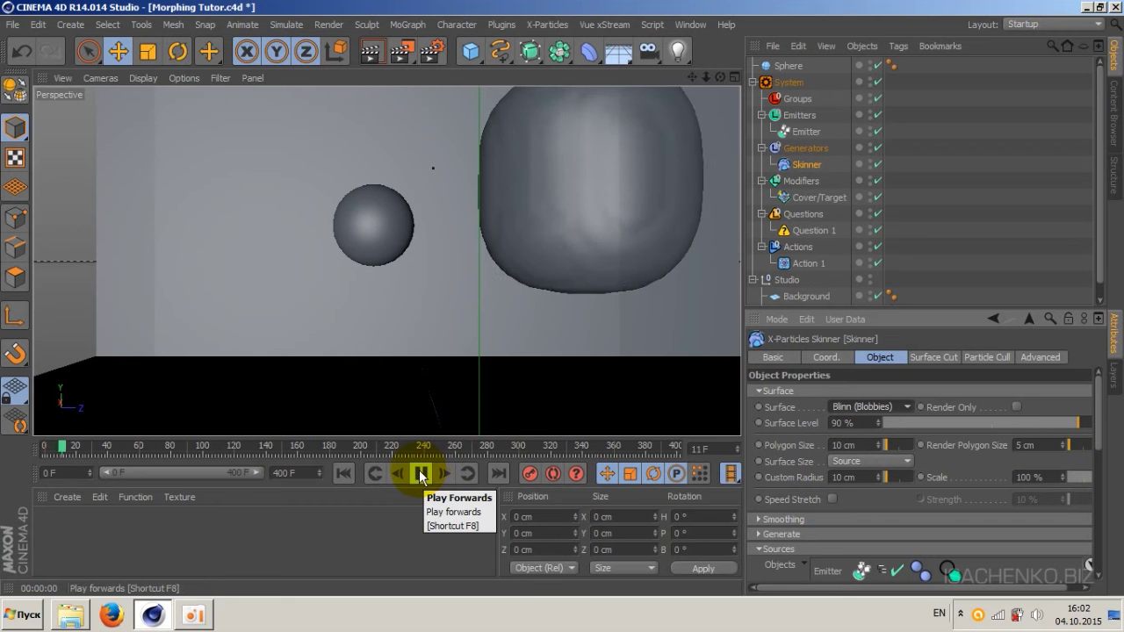
Step: Stop playback and adjust the Skinner's Surface Level slider to 100%
click(421, 475)
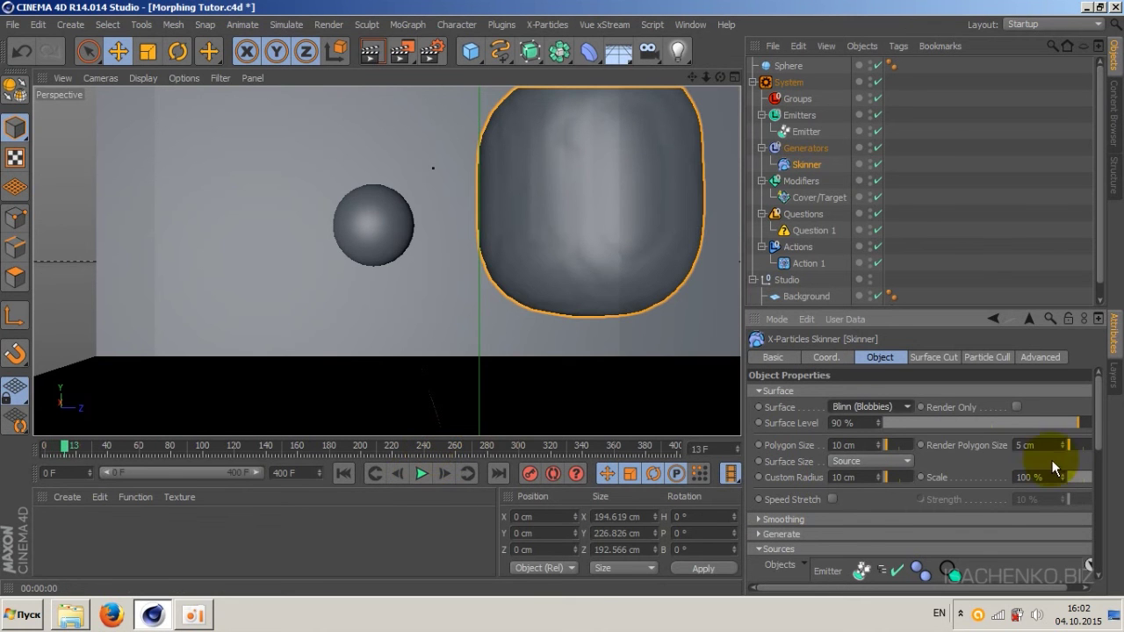
click(1063, 424)
drag(1063, 422, 972, 424)
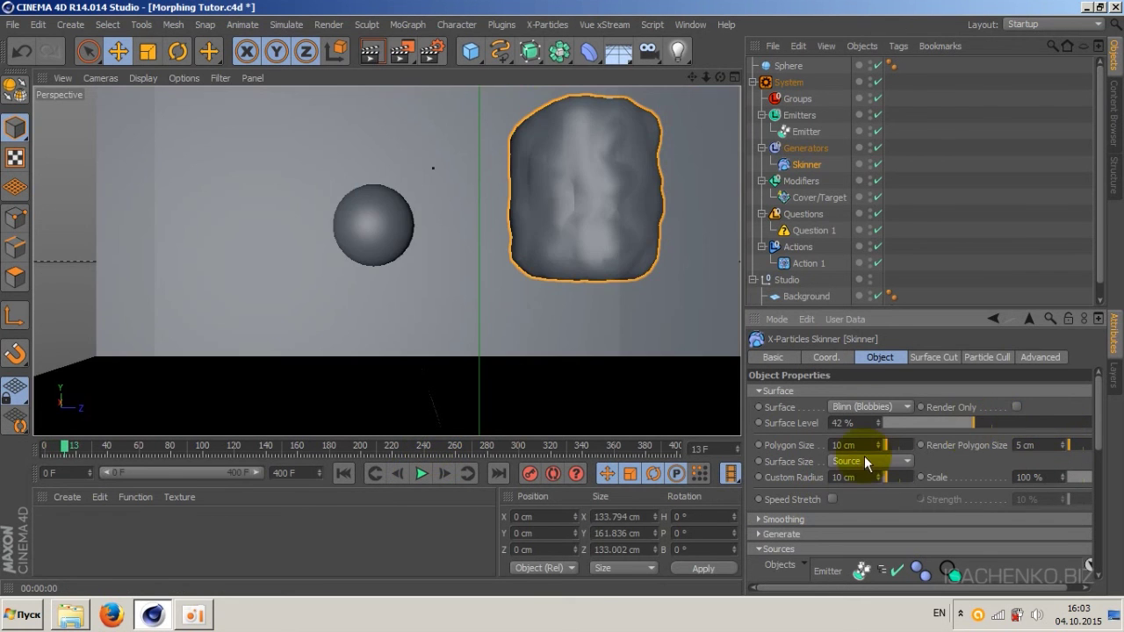
mouse_move(970, 423)
mouse_down()
mouse_move(886, 422)
mouse_move(1086, 421)
mouse_move(1098, 428)
mouse_move(1086, 442)
mouse_up()
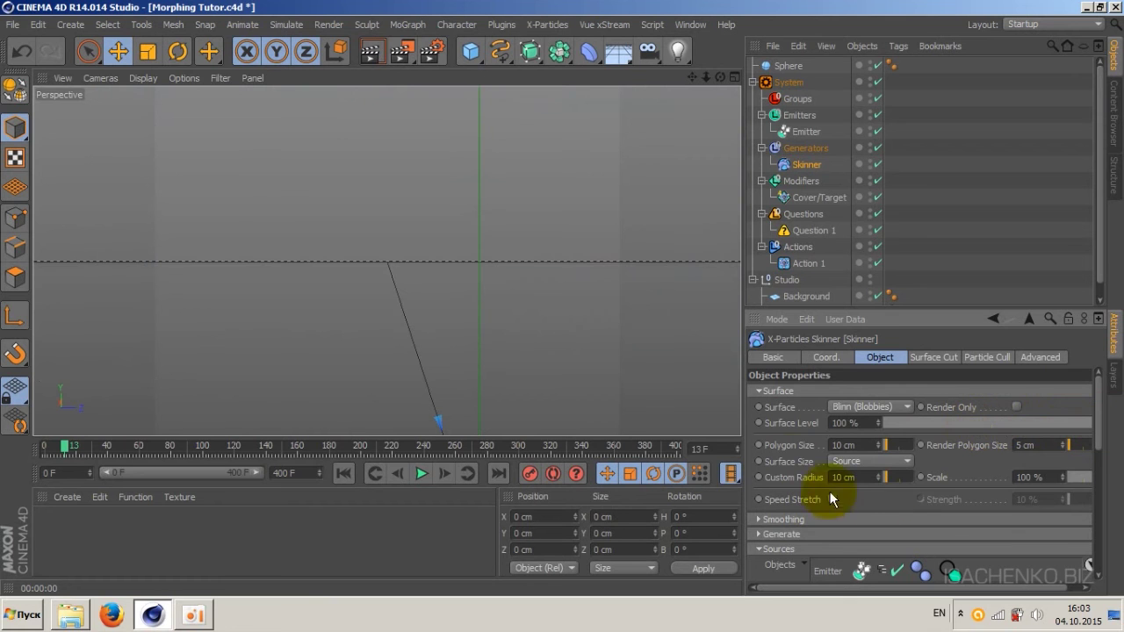
click(872, 448)
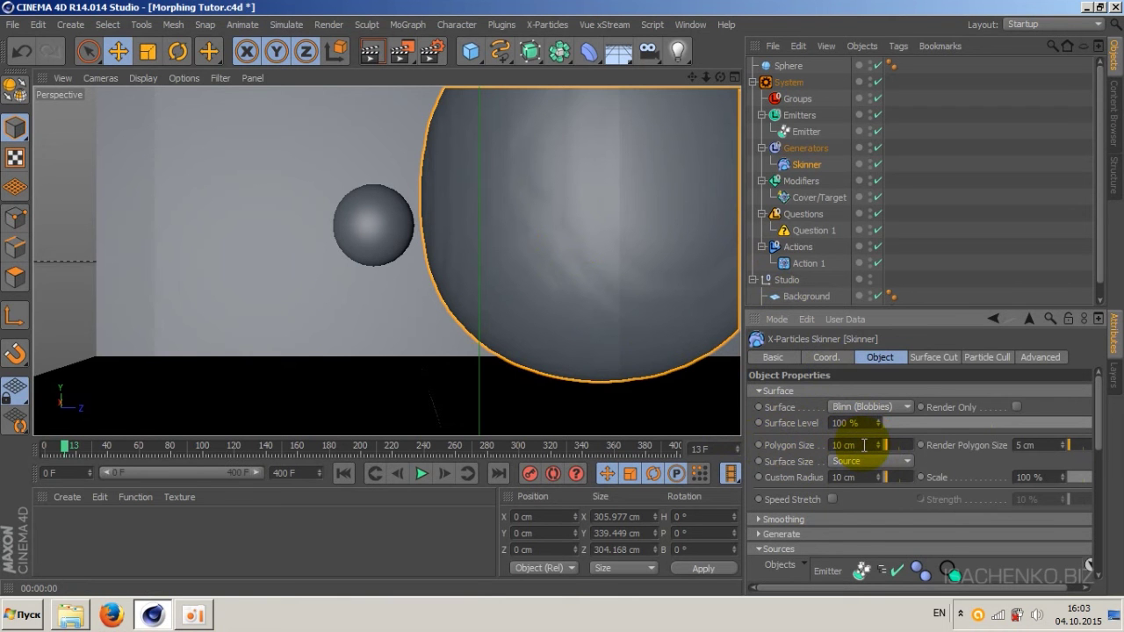
Step: Set the Skinner's Polygon Size to 2 cm and replay the animation from frame 0
click(861, 446)
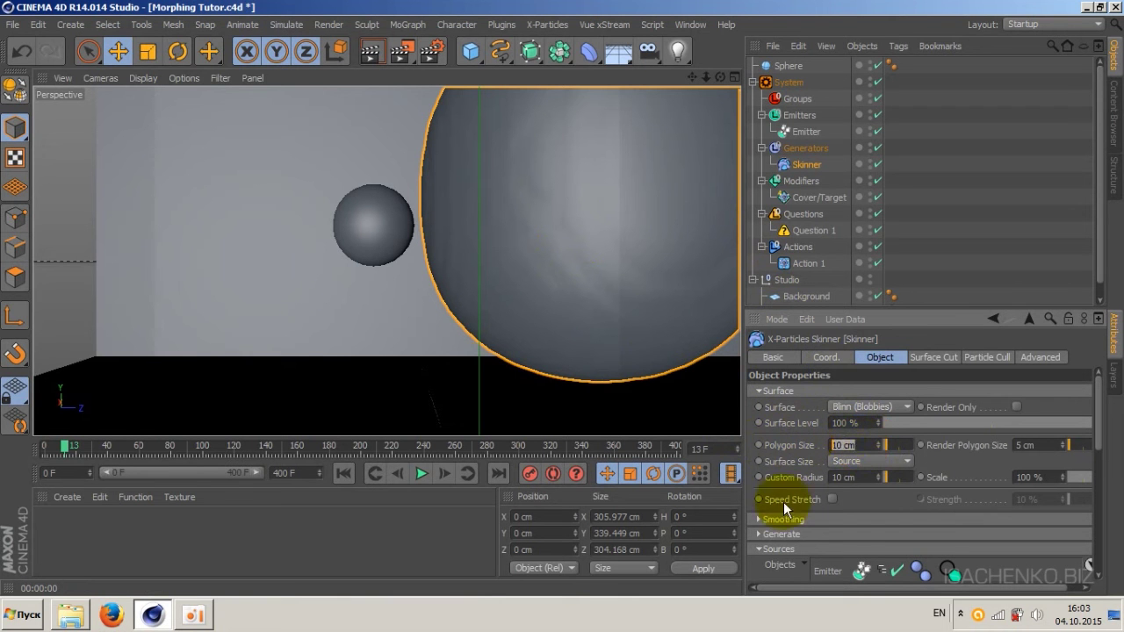
text(2)
key(Return)
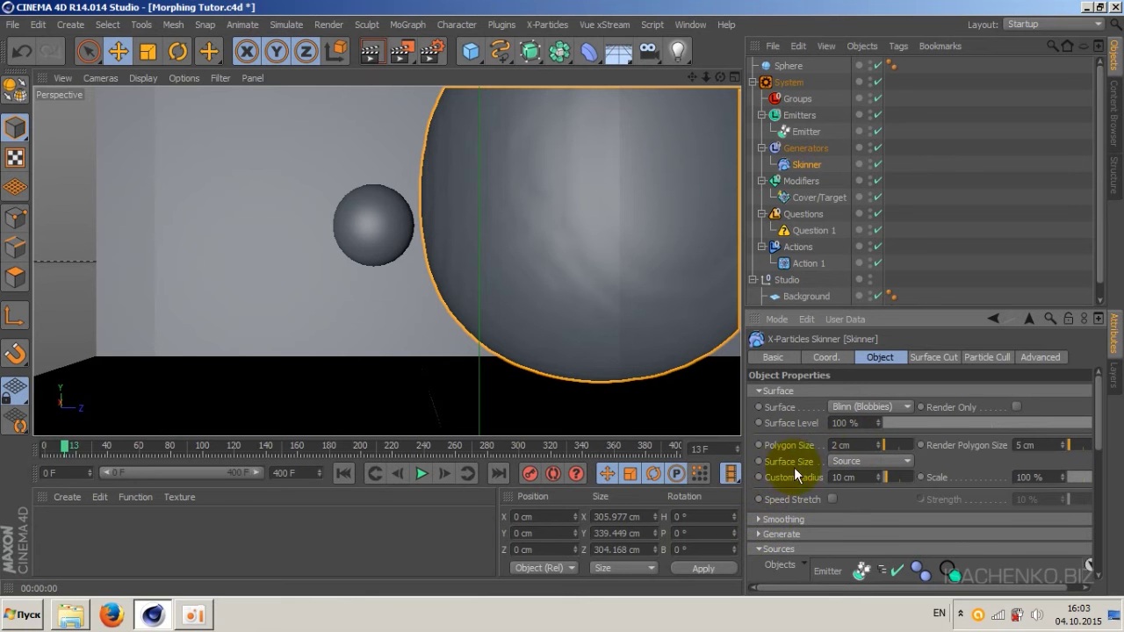
click(343, 473)
click(422, 475)
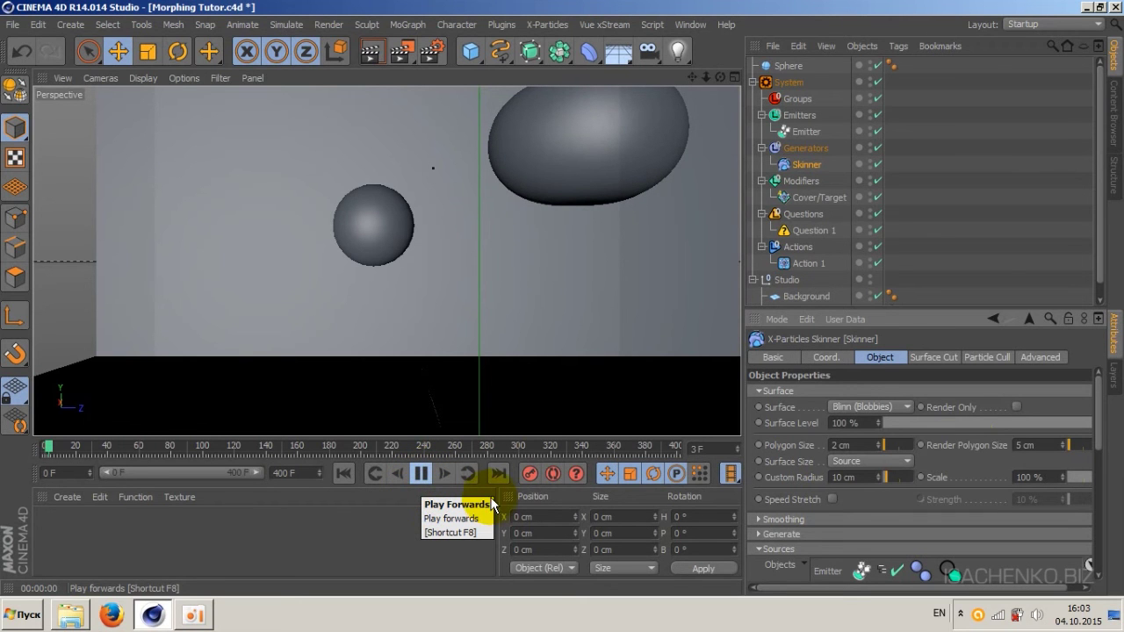
Step: Stop playback, preview-render the blob, and rewind the timeline to frame 0
click(568, 158)
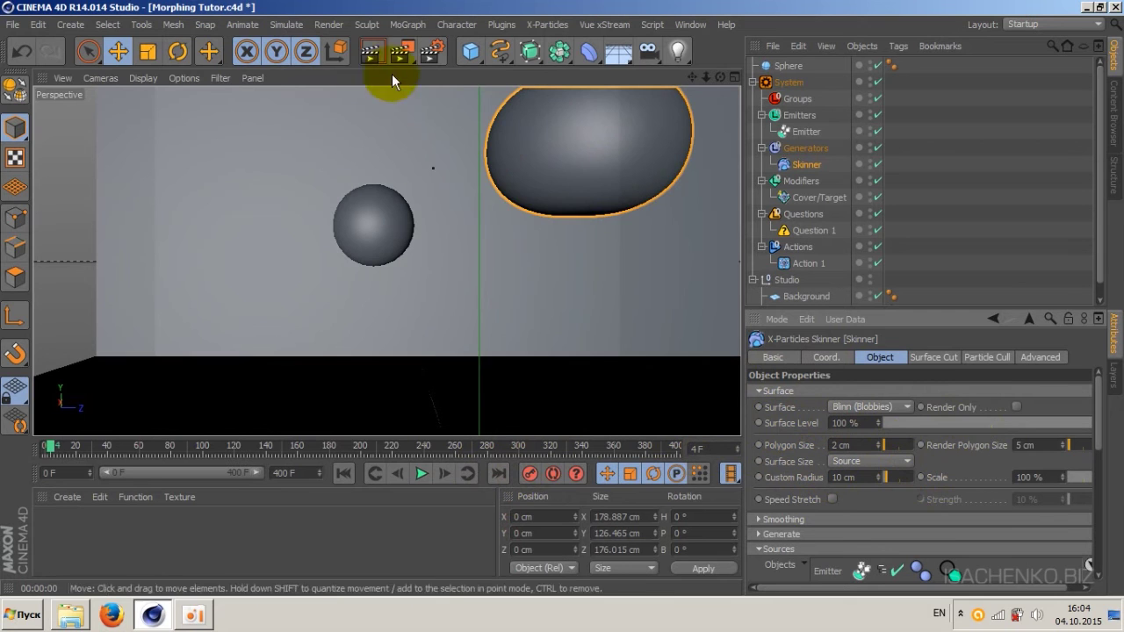
click(370, 53)
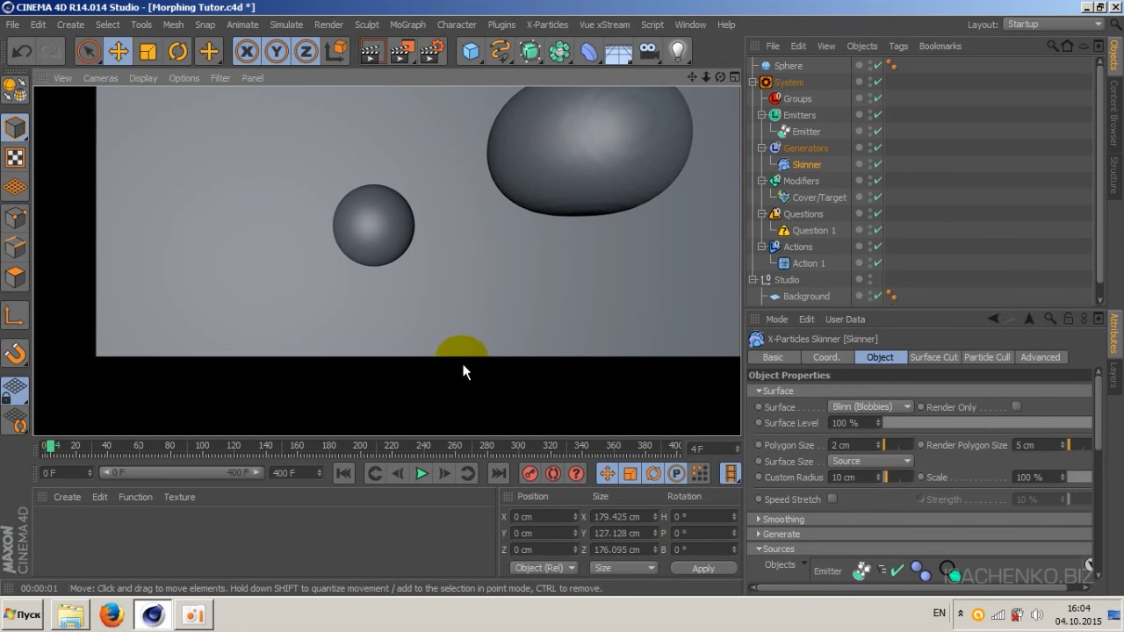
click(44, 448)
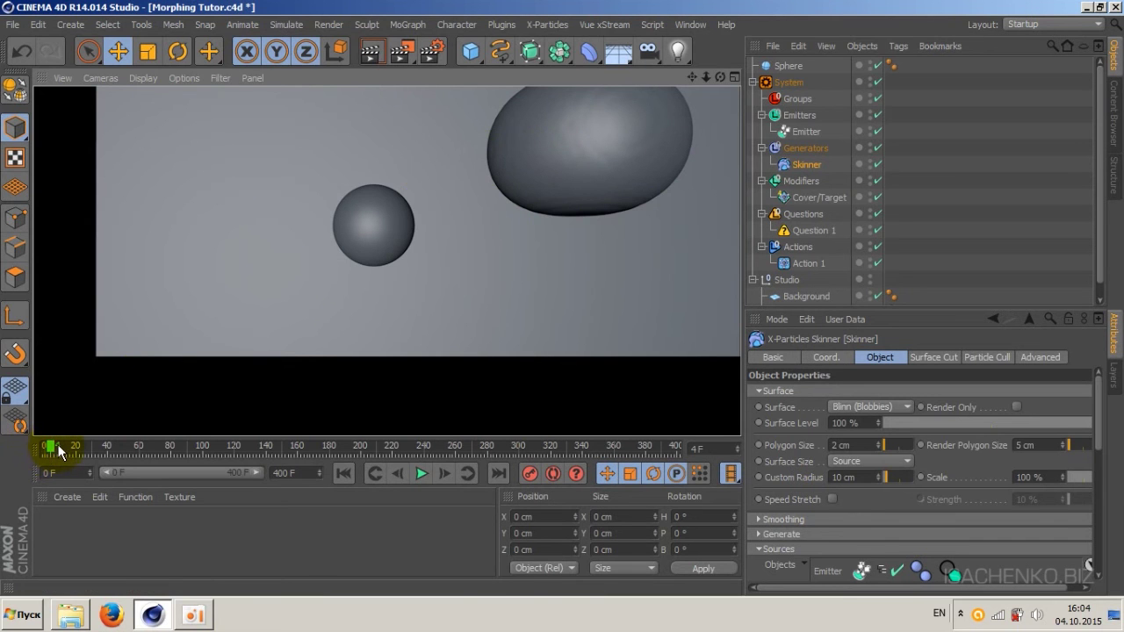
drag(52, 448, 45, 448)
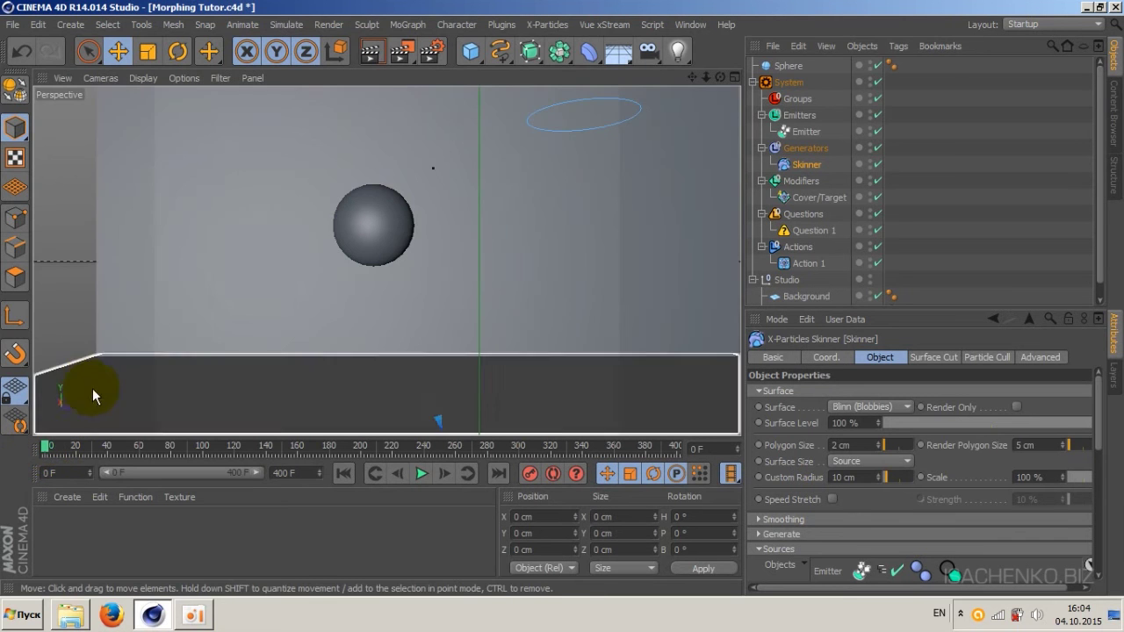
click(13, 23)
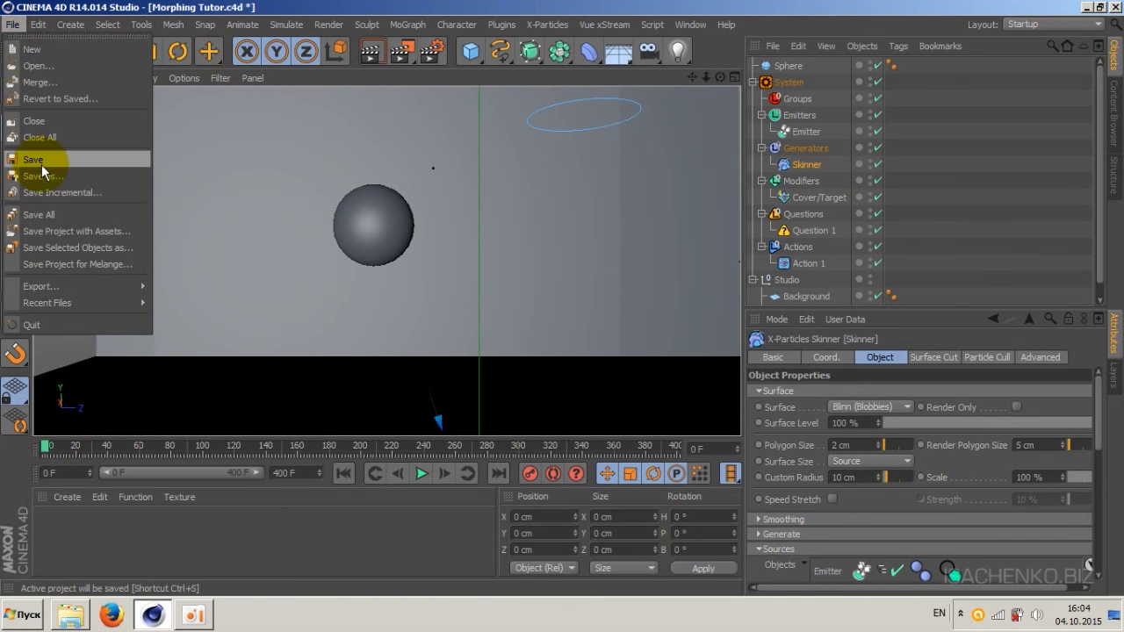
Step: Save the Morphing Tutor project with File > Save
click(33, 160)
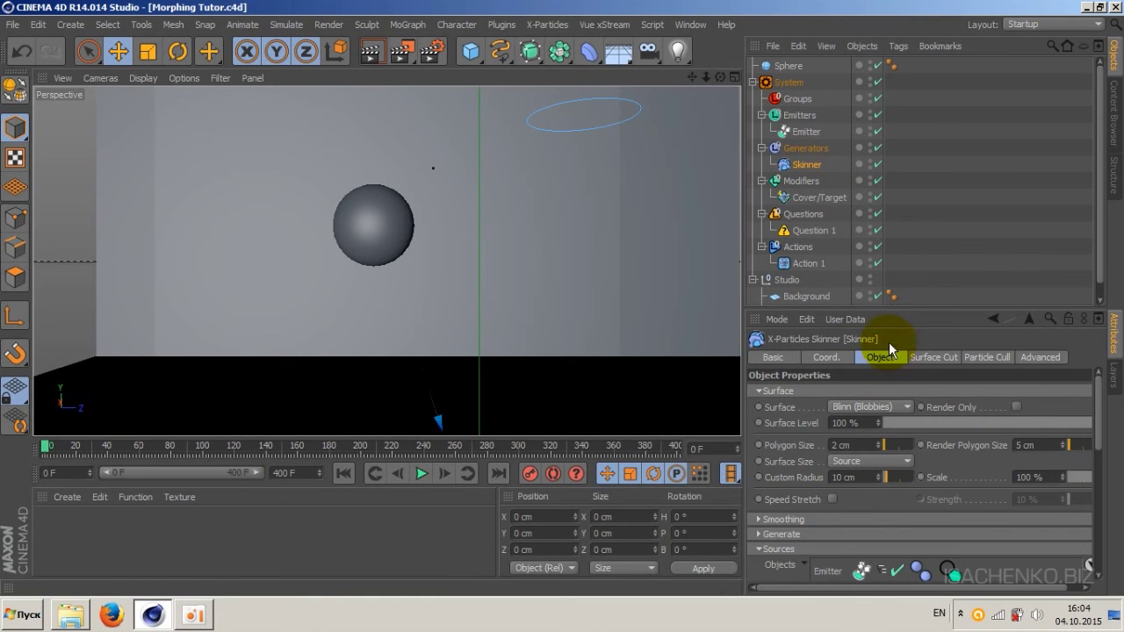
Step: Set the Skinner to Render Only, run the simulation to frame 52, and test-render it
click(1016, 406)
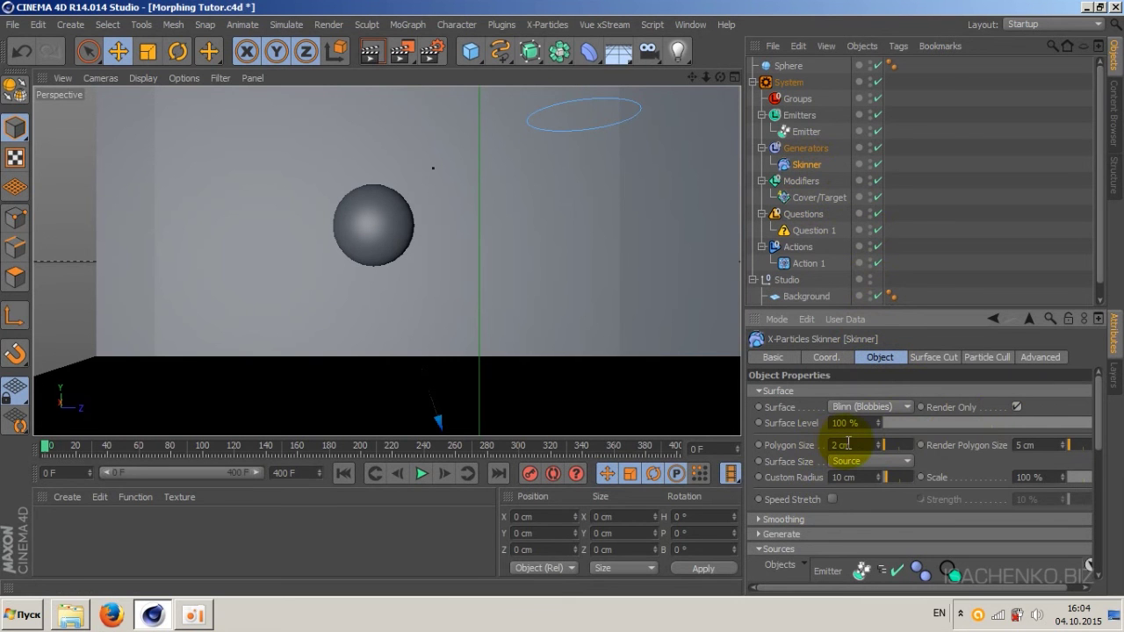
click(421, 474)
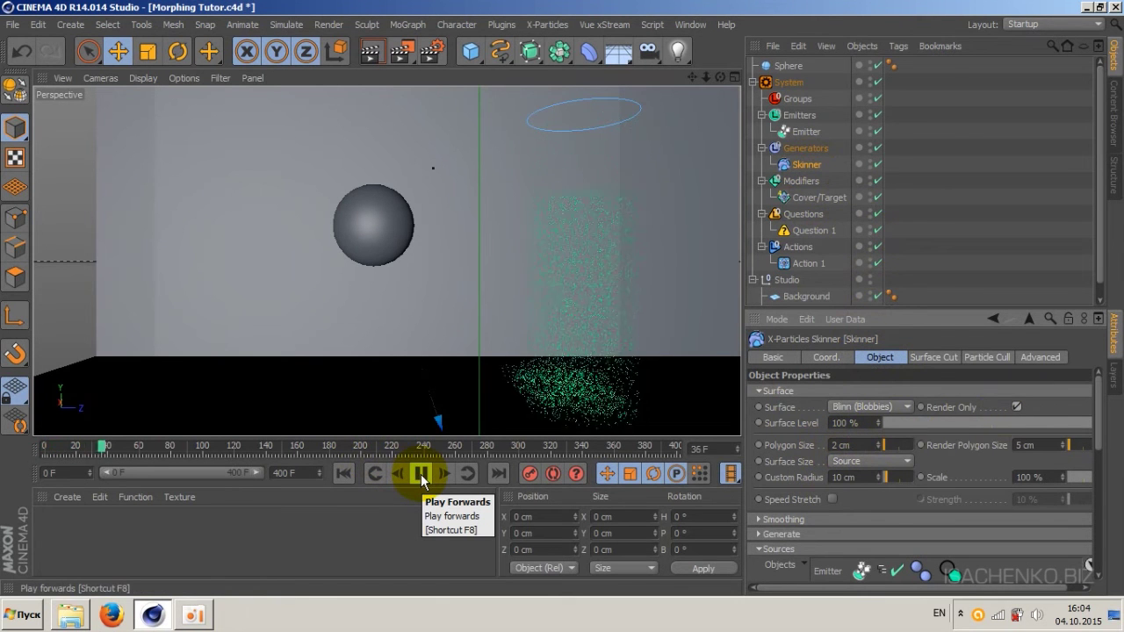
click(421, 475)
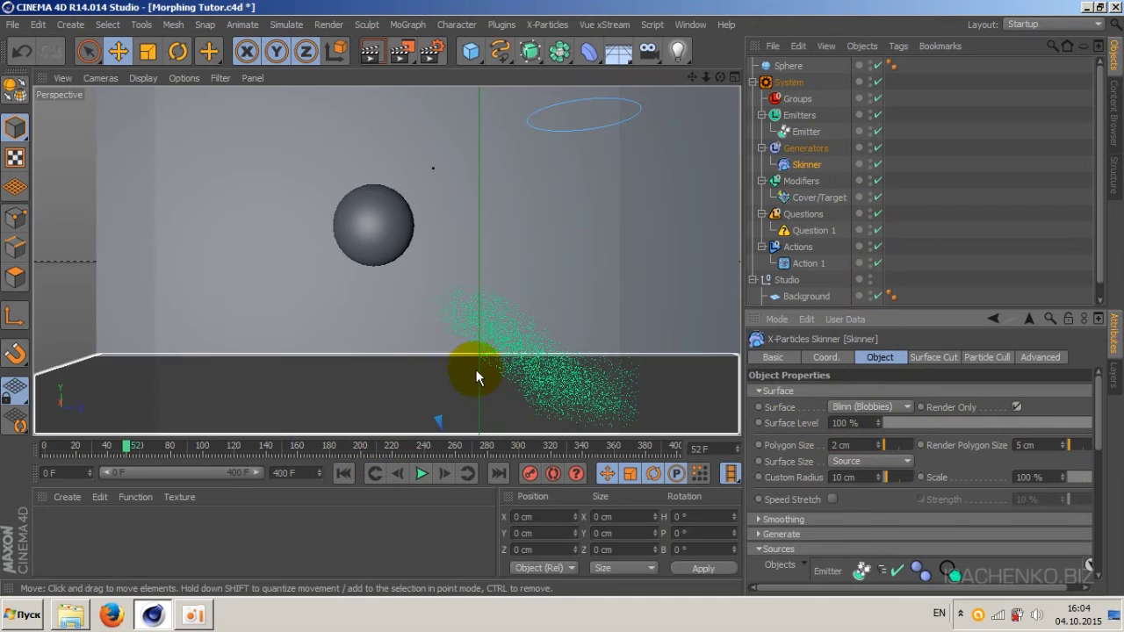
click(370, 51)
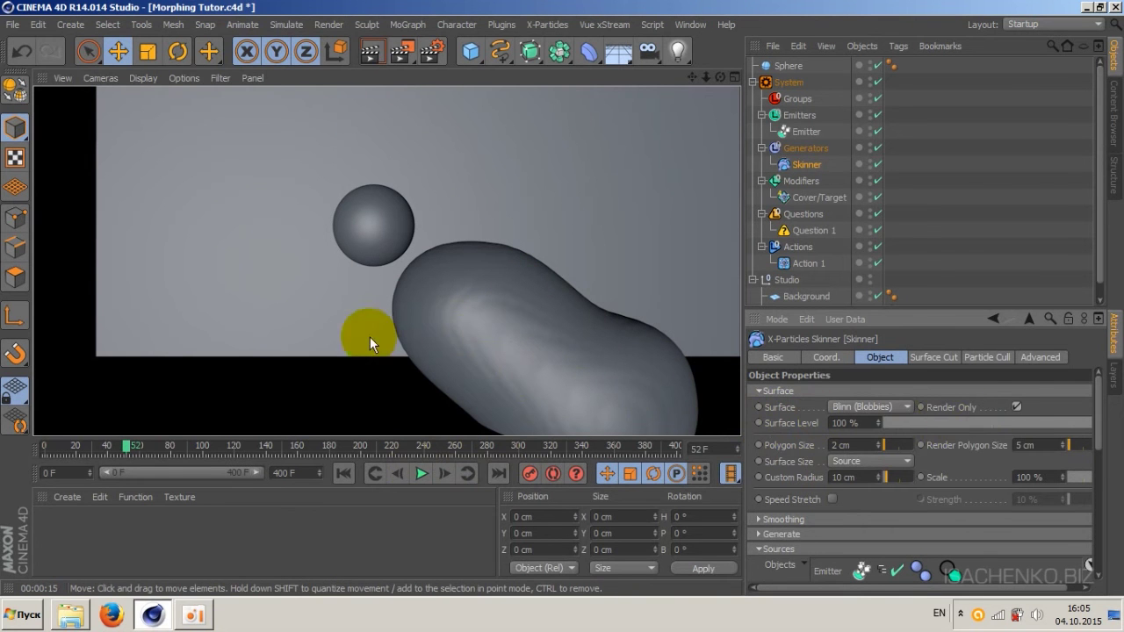
click(446, 332)
click(685, 382)
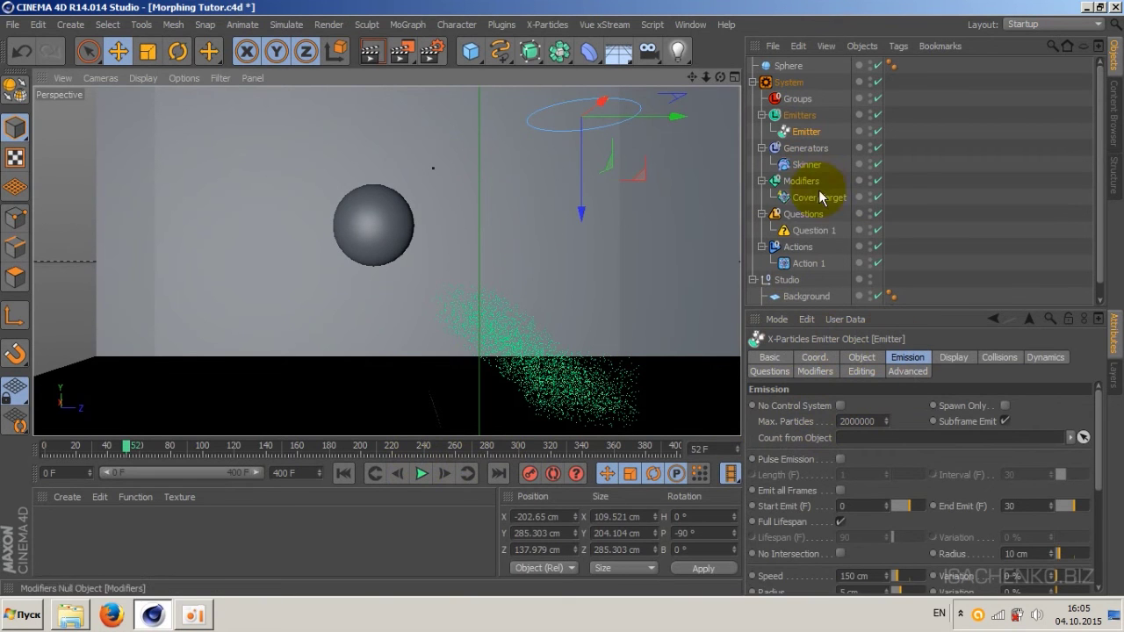
Step: Set the Emitter's particle Radius to 1 cm in its Emission settings
click(806, 165)
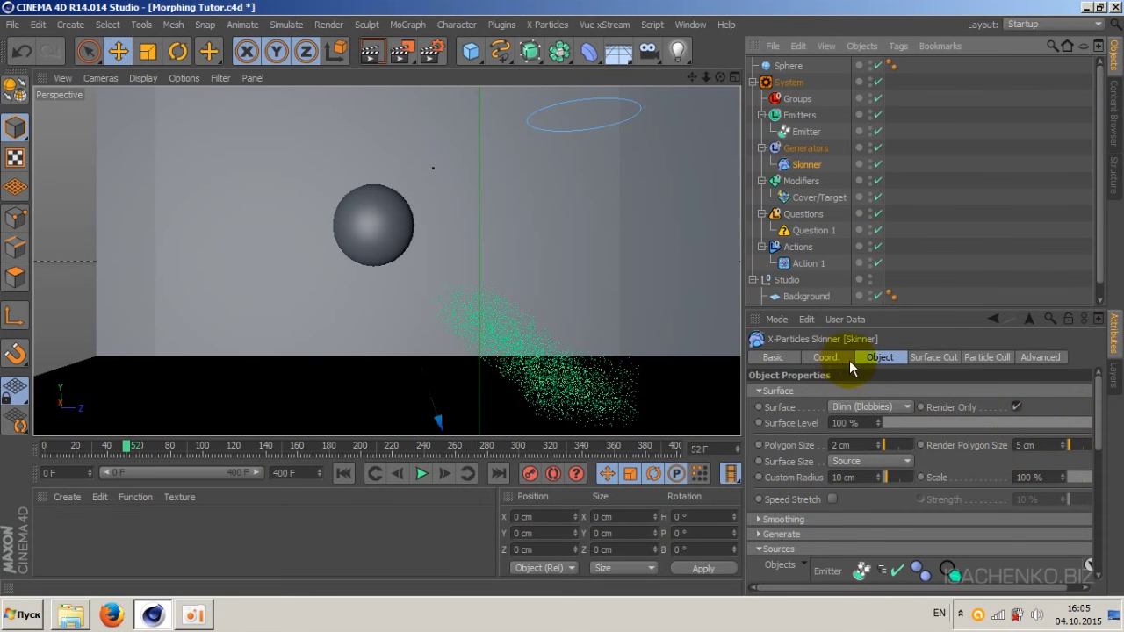
drag(1099, 408, 1102, 408)
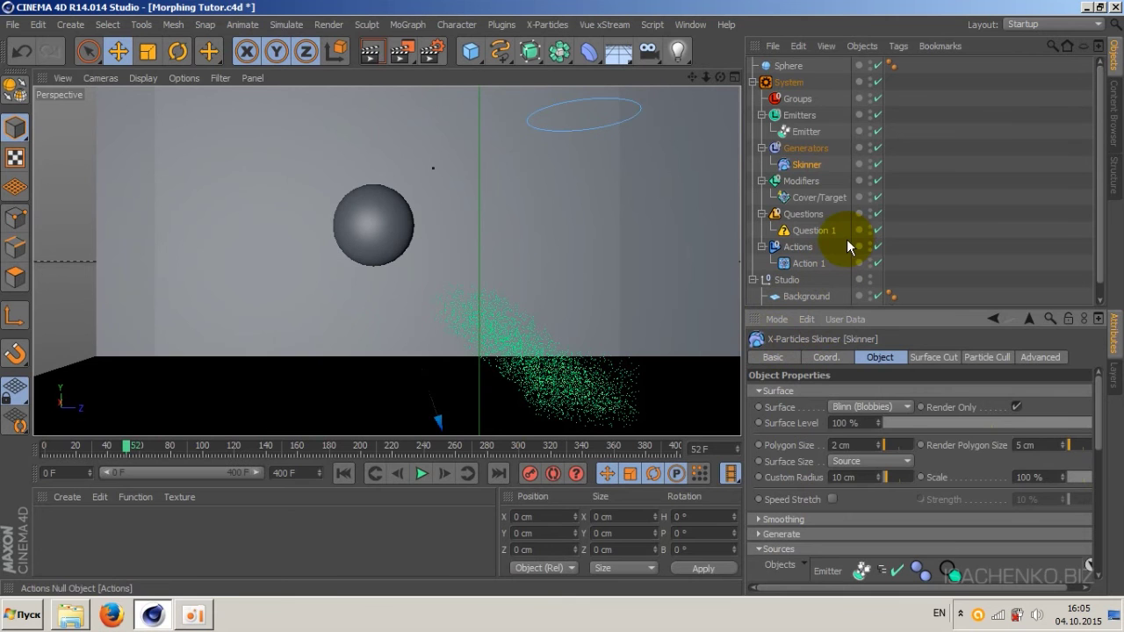
click(806, 133)
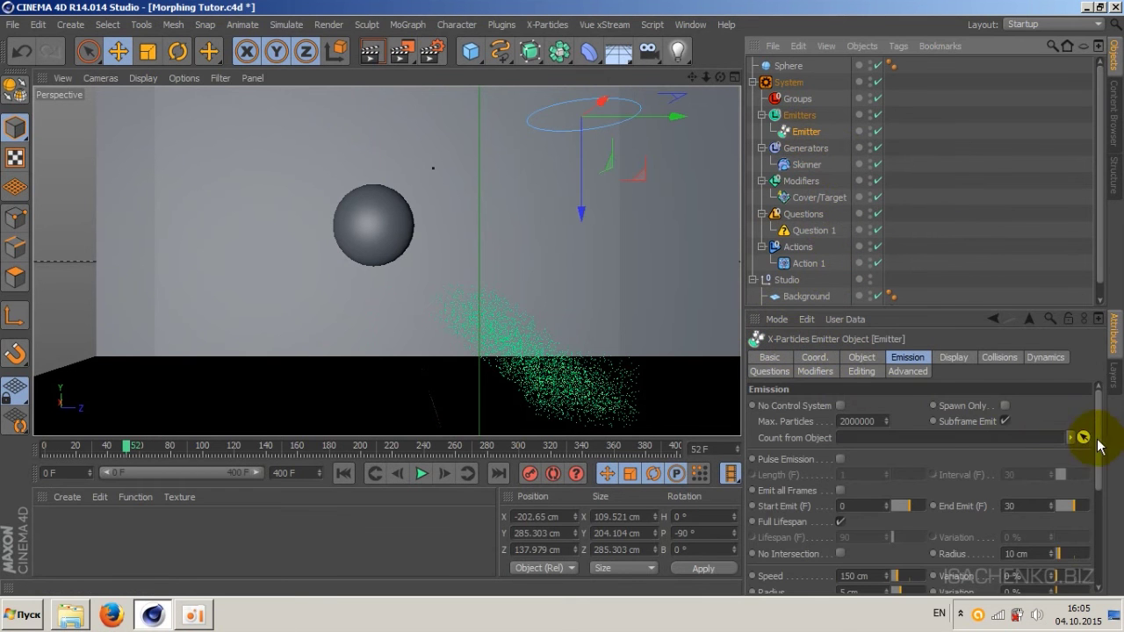
drag(1097, 446, 1104, 511)
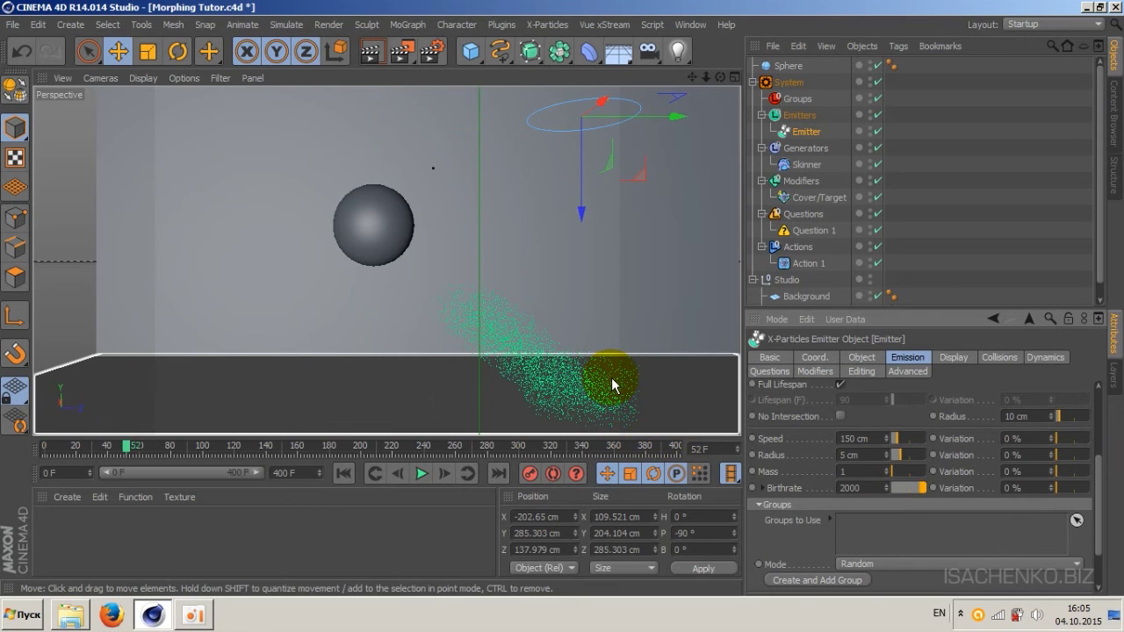
double_click(847, 455)
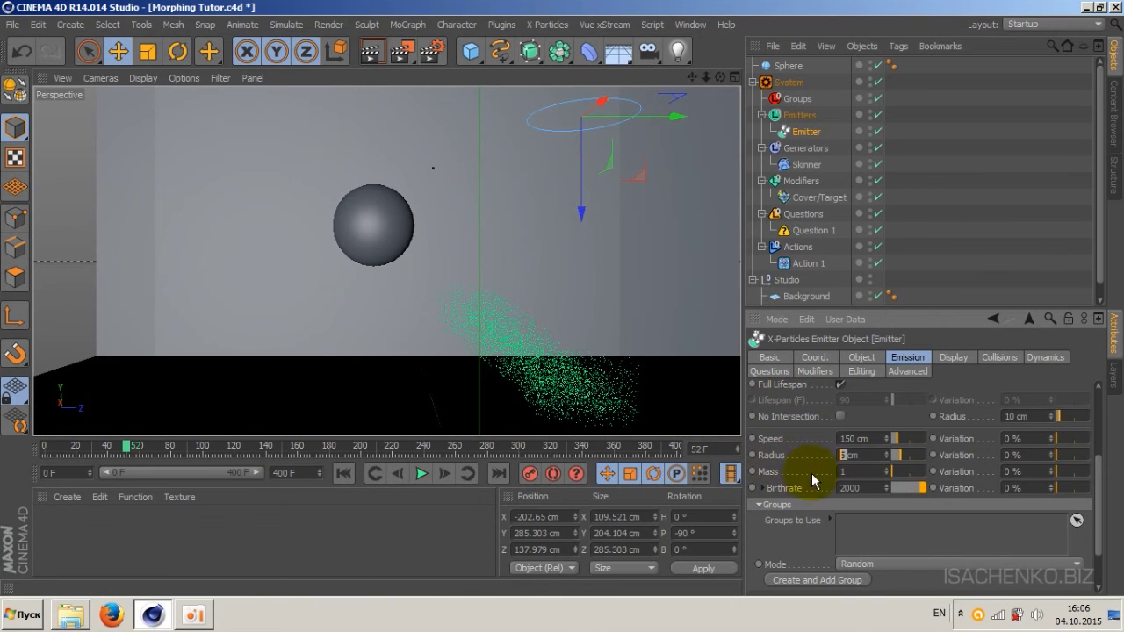
key(shift+Tab)
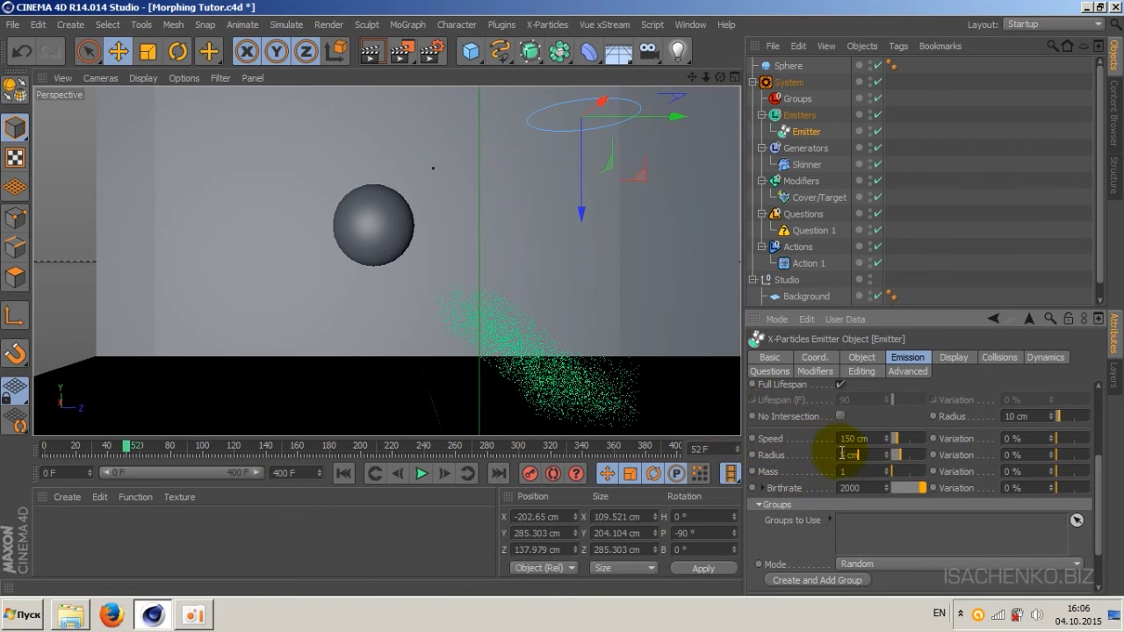
click(848, 455)
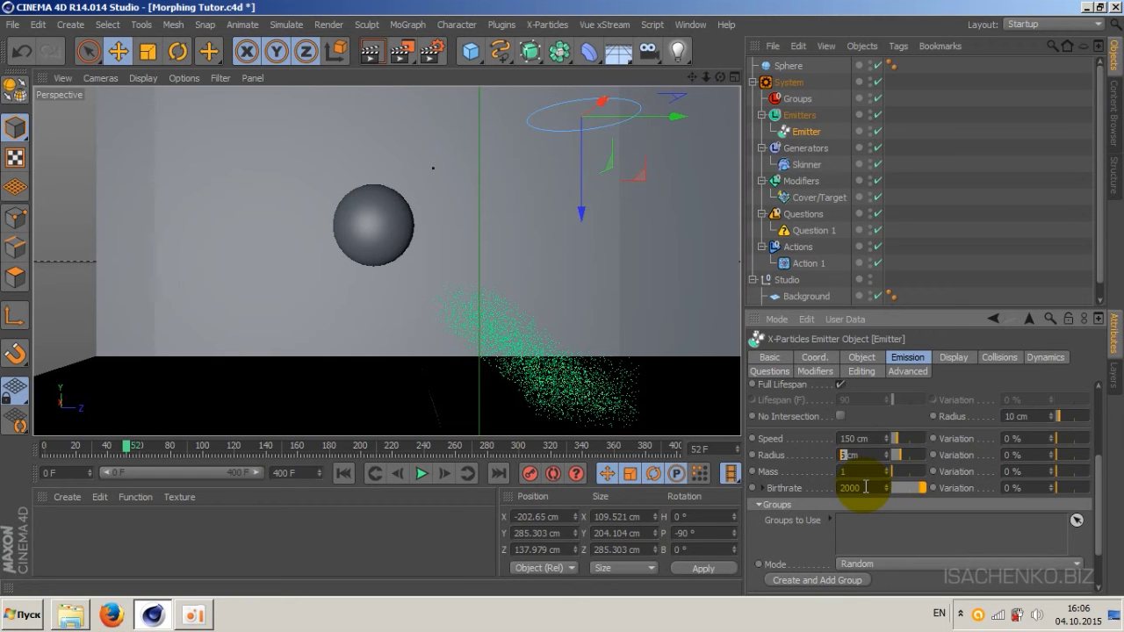
text(1)
key(Return)
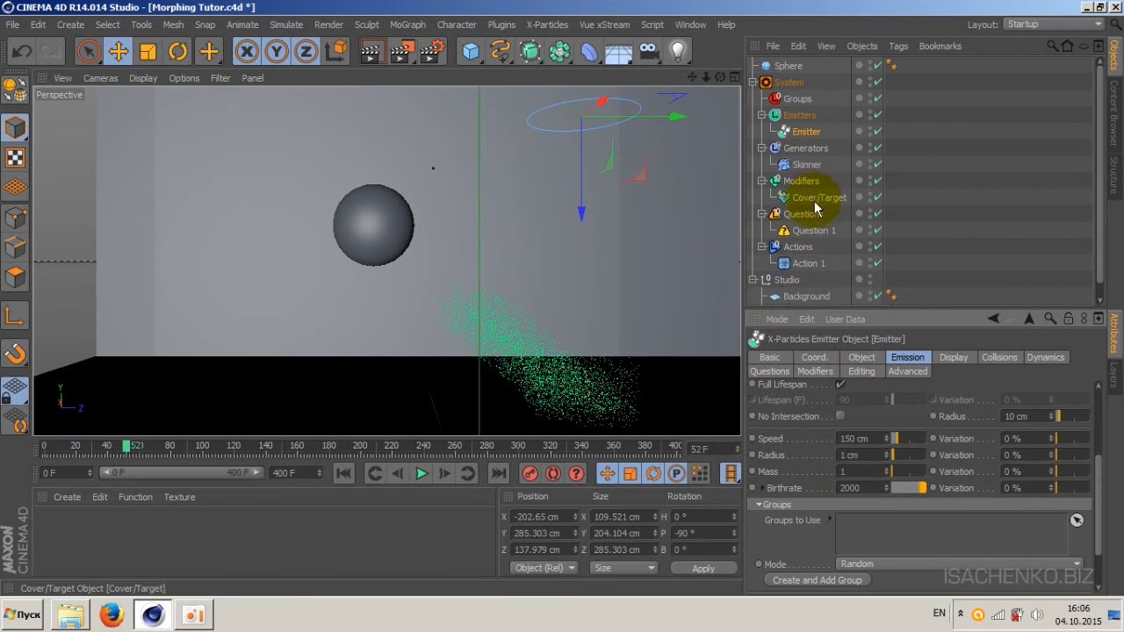
click(344, 473)
Step: Replay the simulation with the 1 cm particles, stopping at frame 58
click(421, 474)
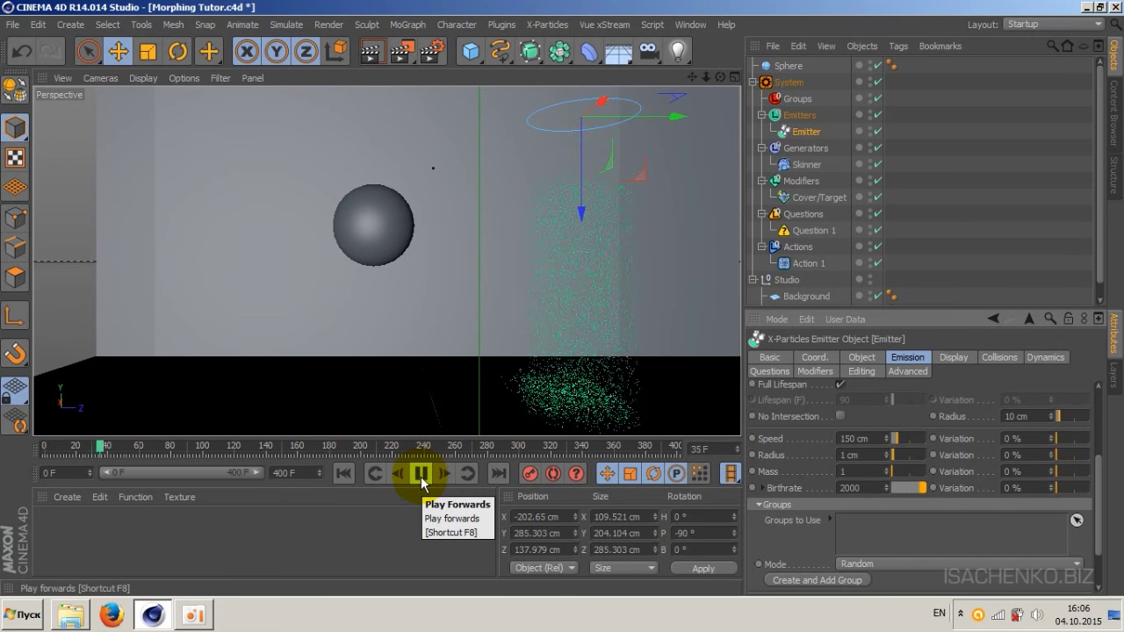
click(421, 475)
click(421, 474)
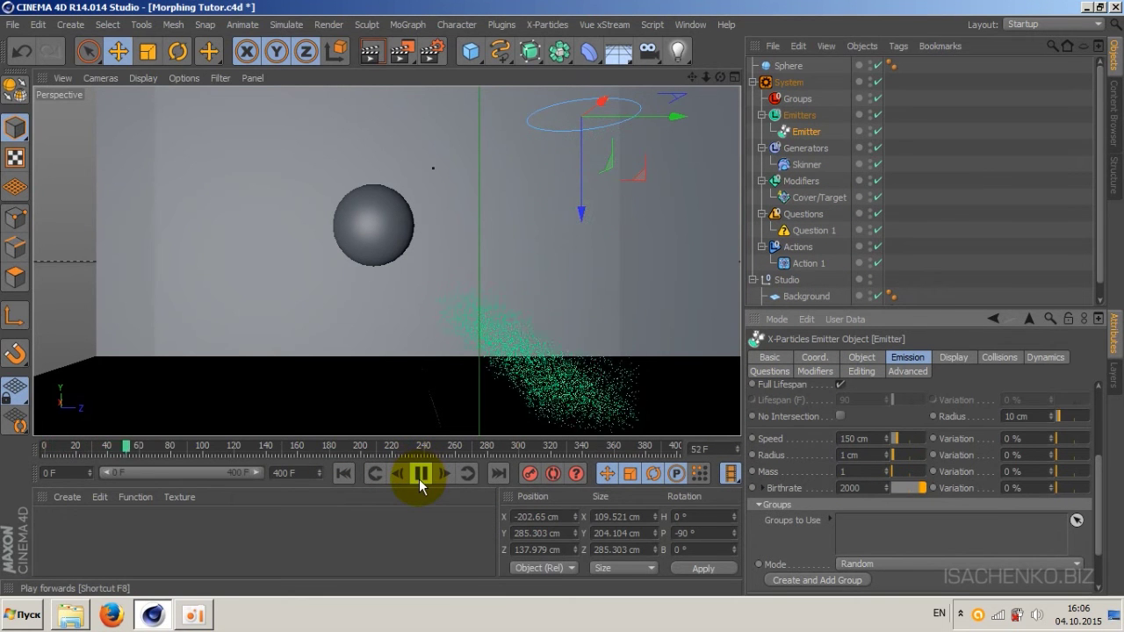
click(421, 474)
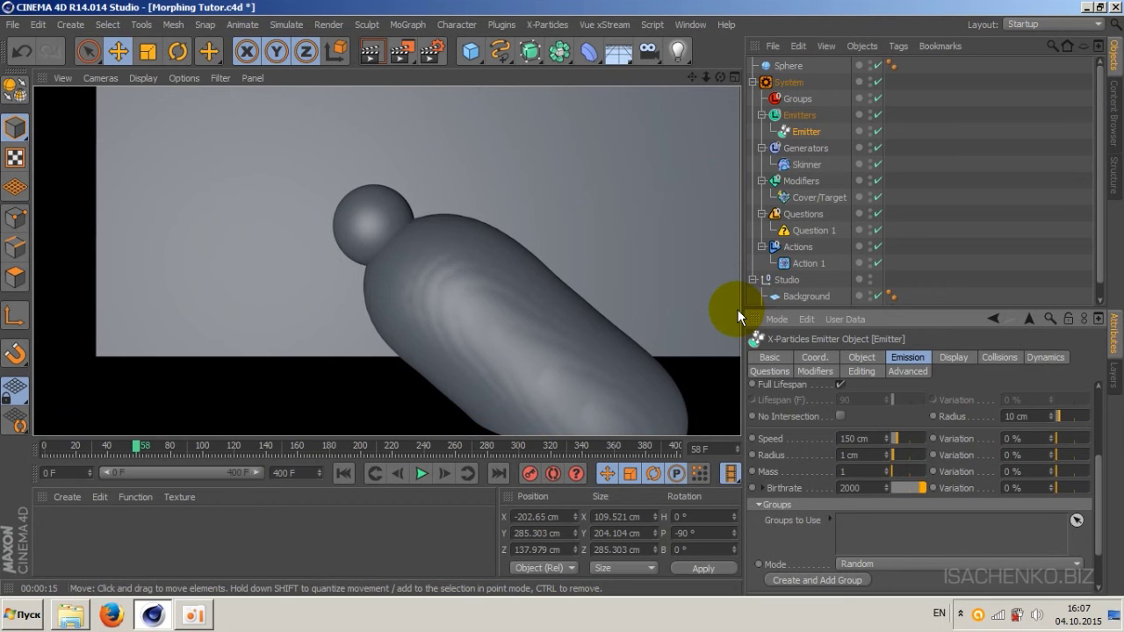
click(805, 165)
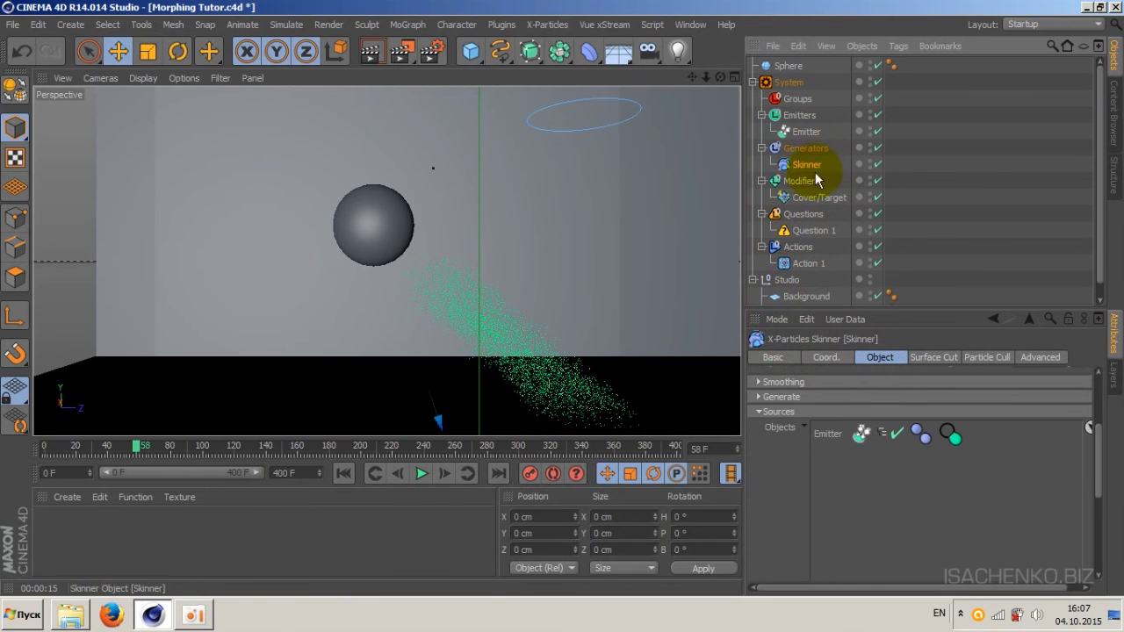
scroll(1097, 452, up, 3)
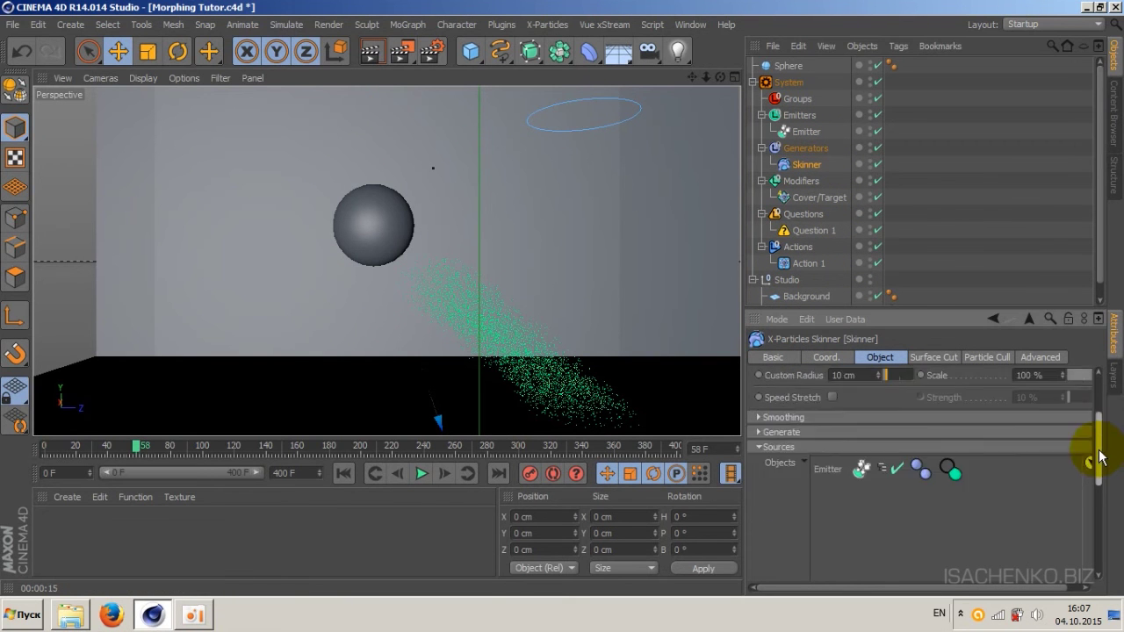
scroll(1098, 430, up, 2)
text(2)
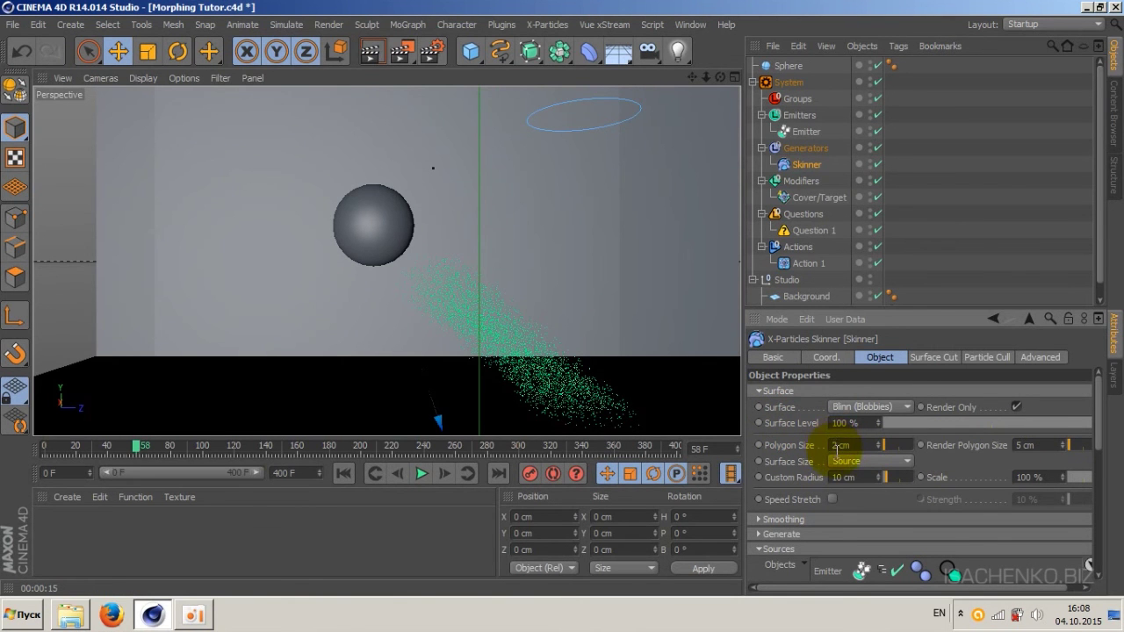
Step: Keep the 2 cm Polygon Size and set the Skinner's Render Polygon Size to 1 cm
key(Return)
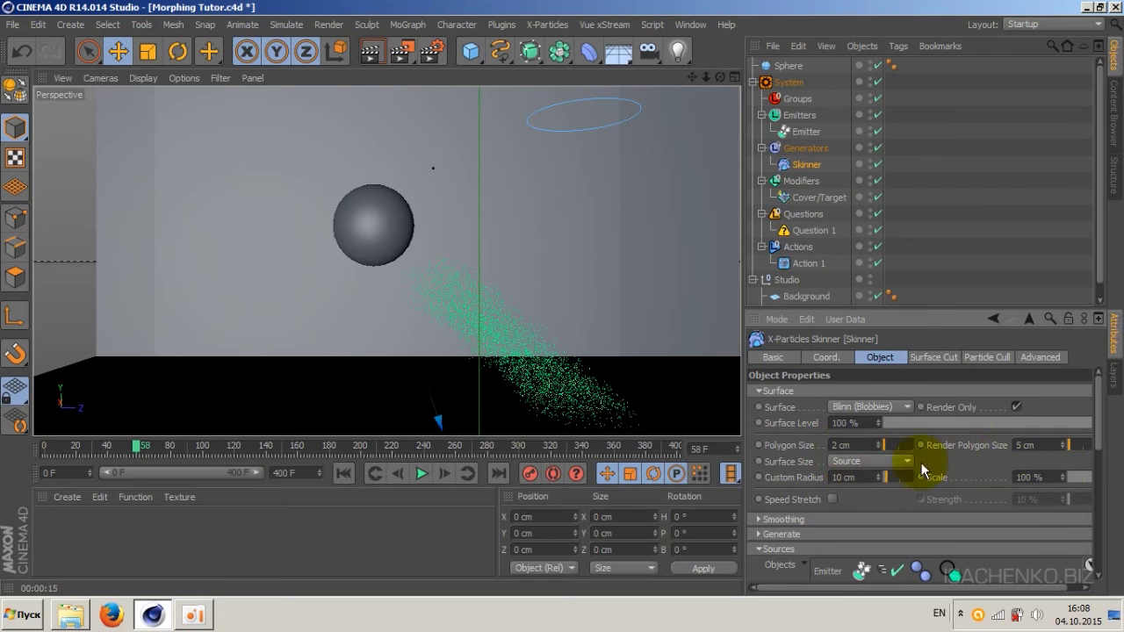
click(1026, 446)
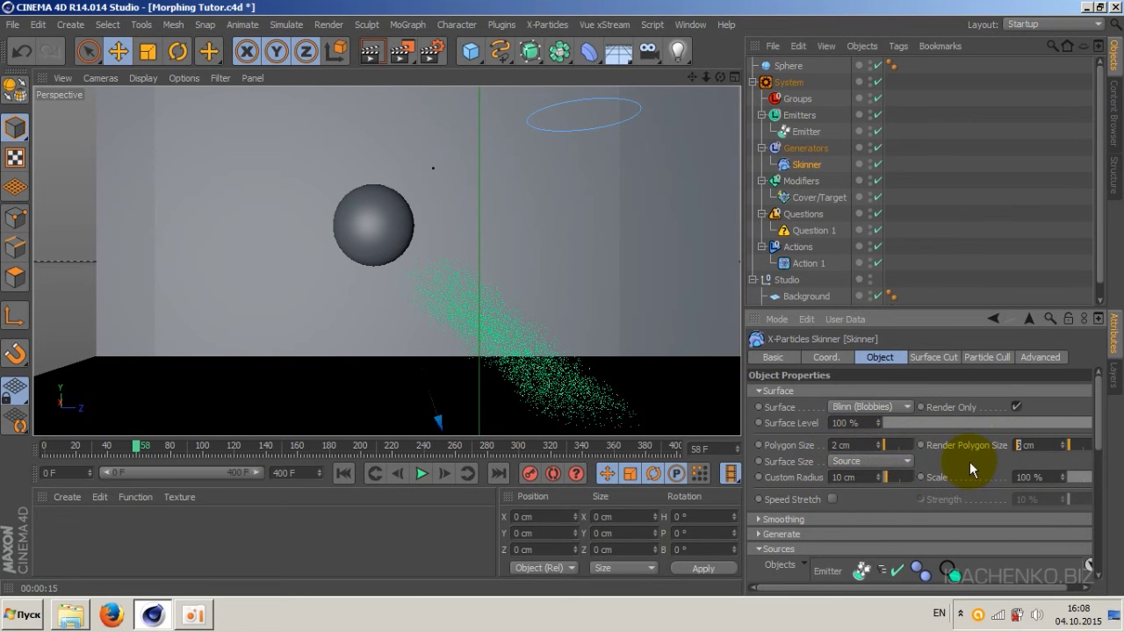
text(1)
key(Return)
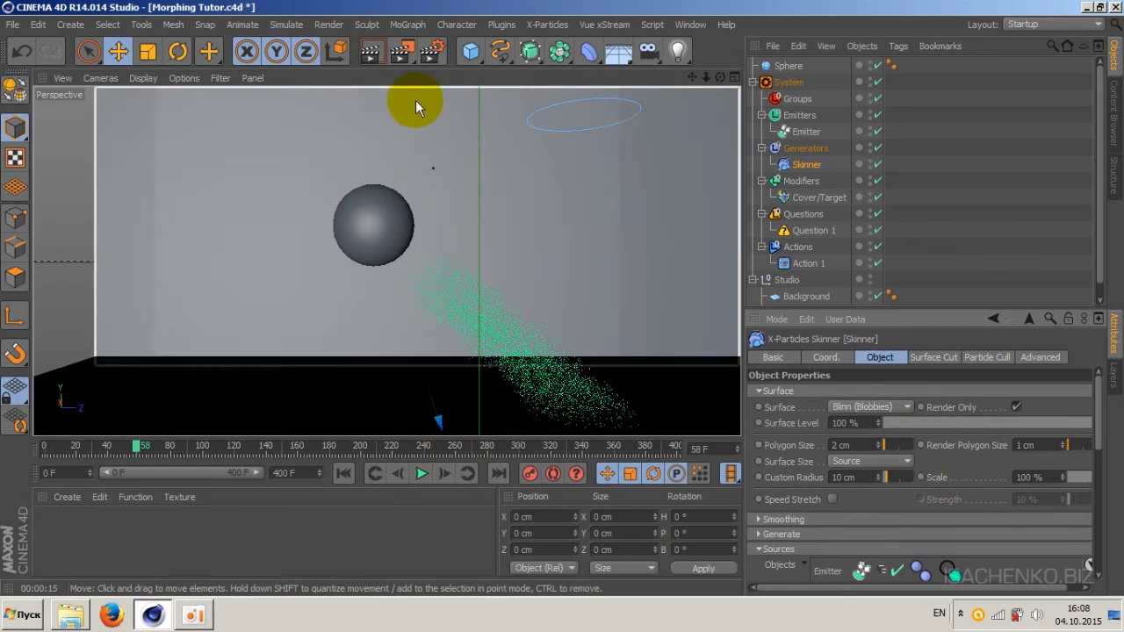
Step: Render frame 58 to inspect the blob's finer 1 cm render-polygon surface
click(375, 58)
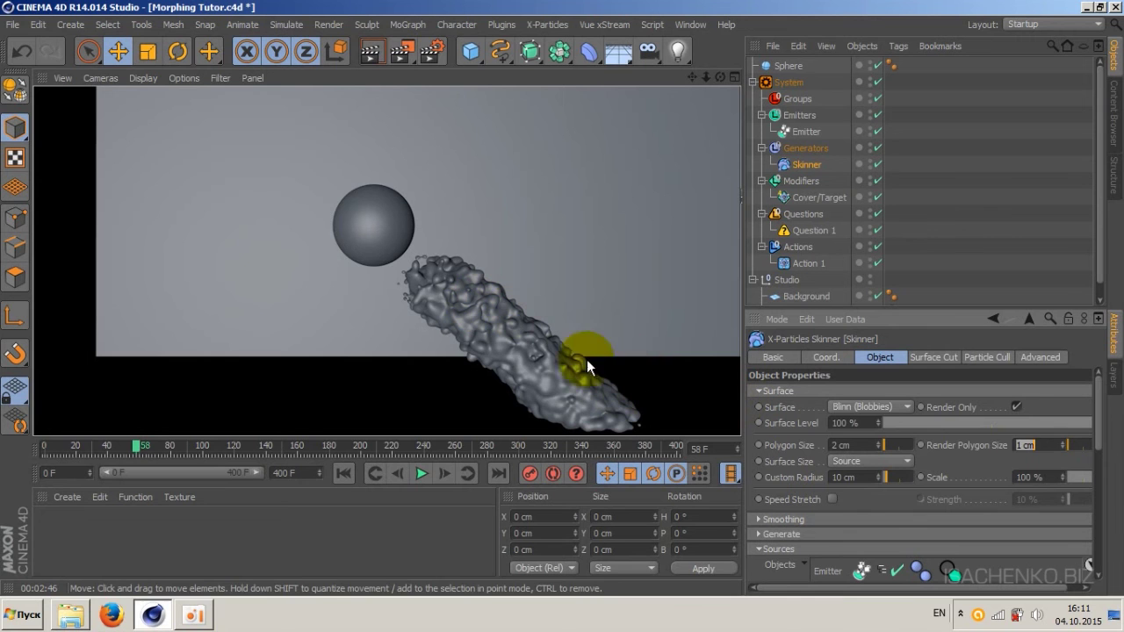
Step: Try a 2 cm Emitter particle radius, then undo it back to 1 cm
click(1045, 445)
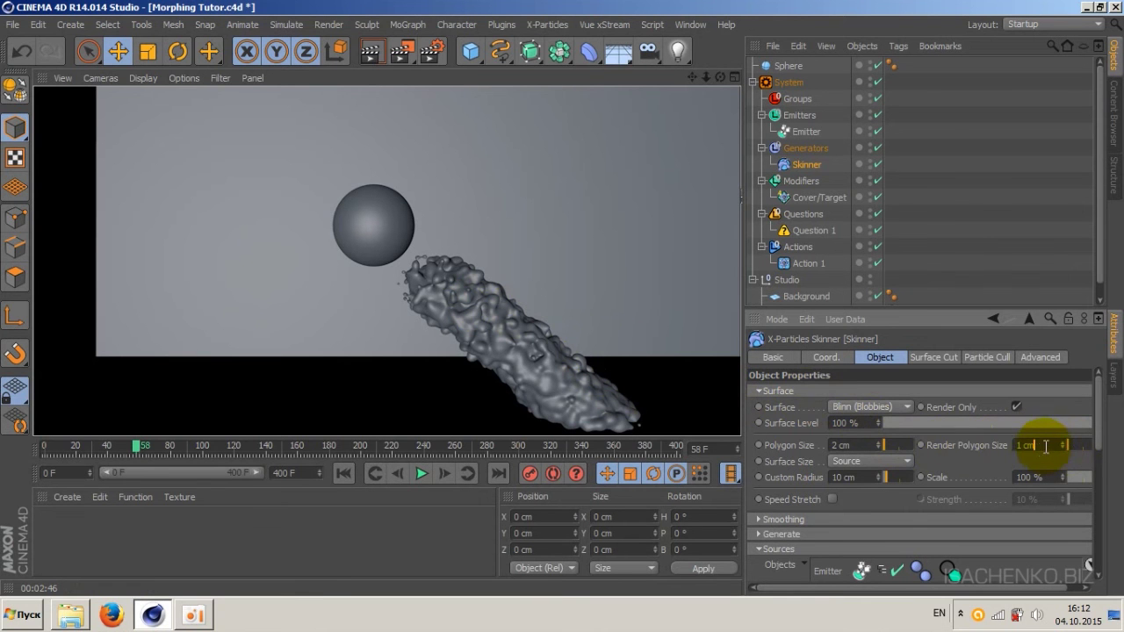
key(Return)
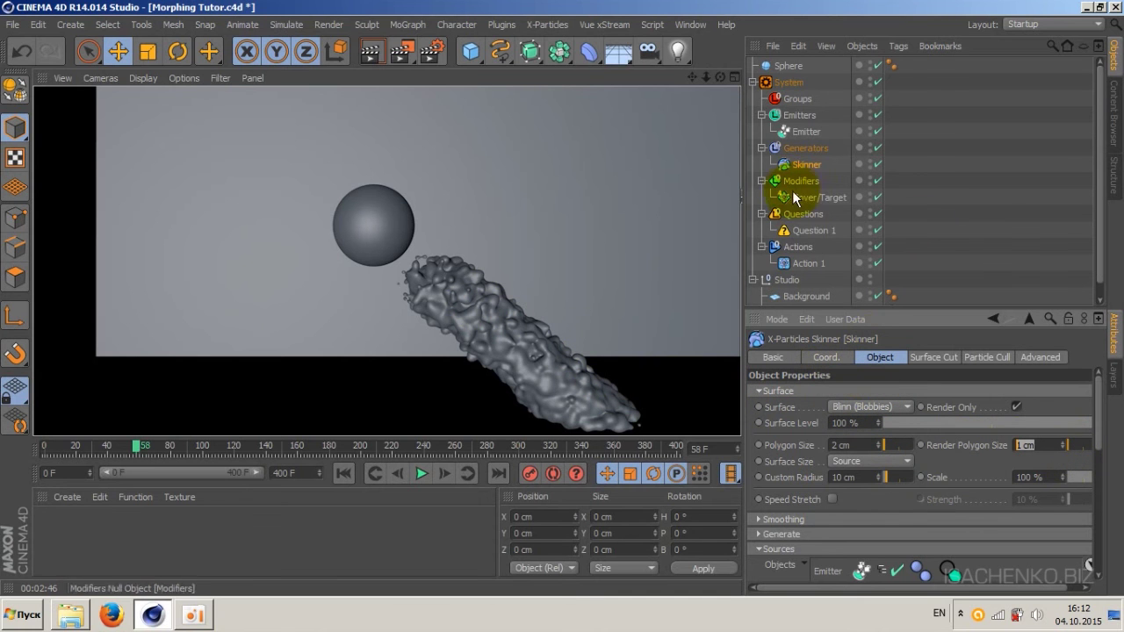
click(805, 131)
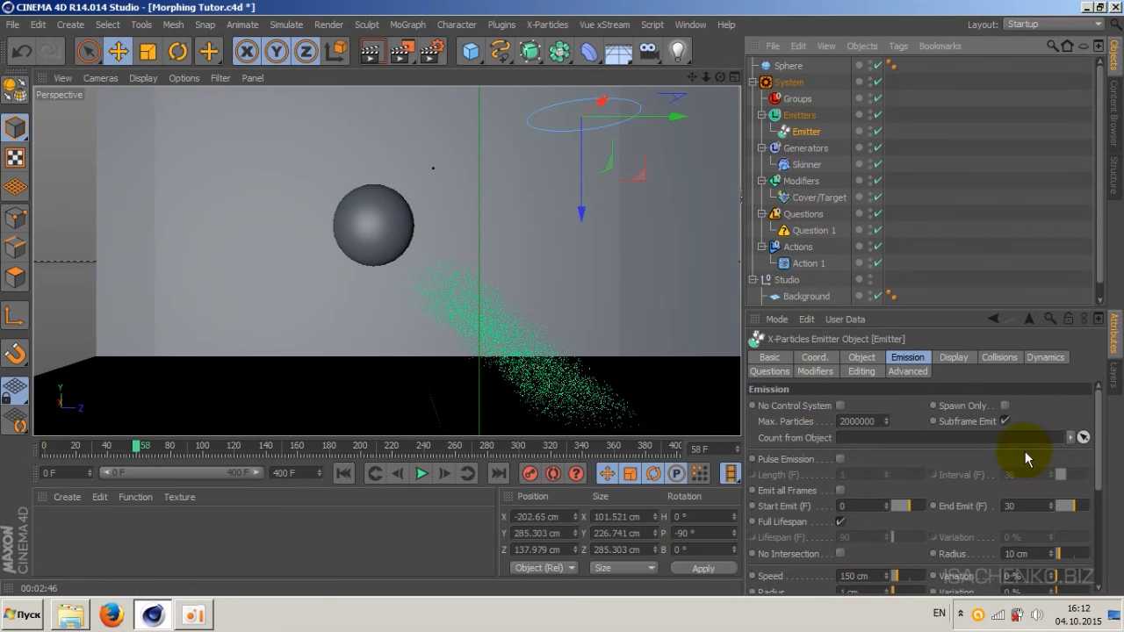
drag(1097, 442, 1097, 502)
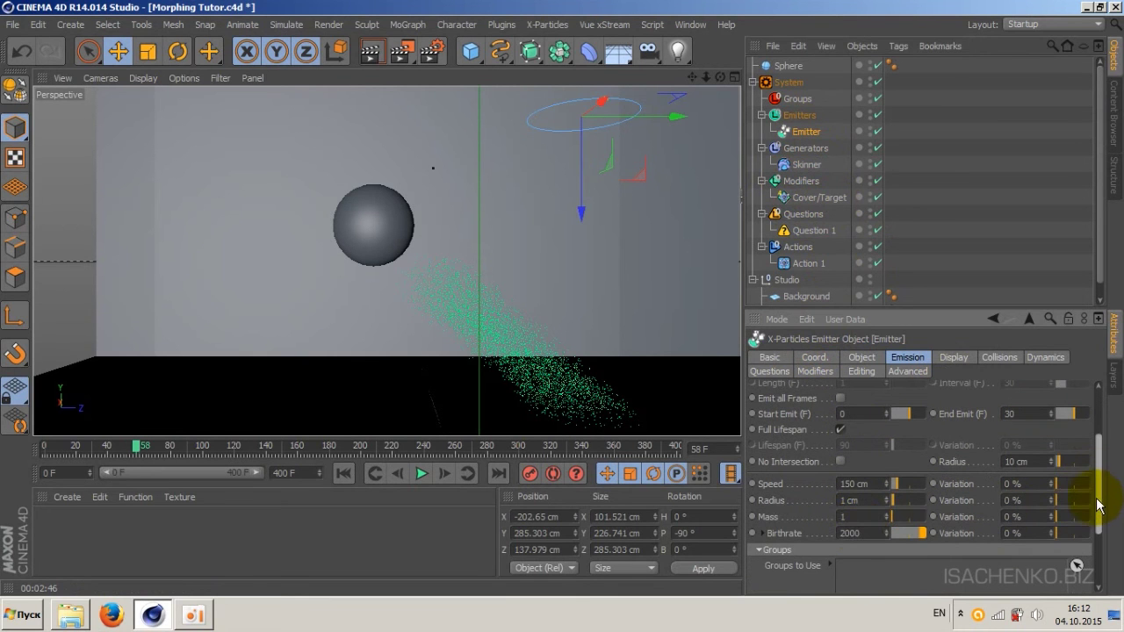
click(865, 505)
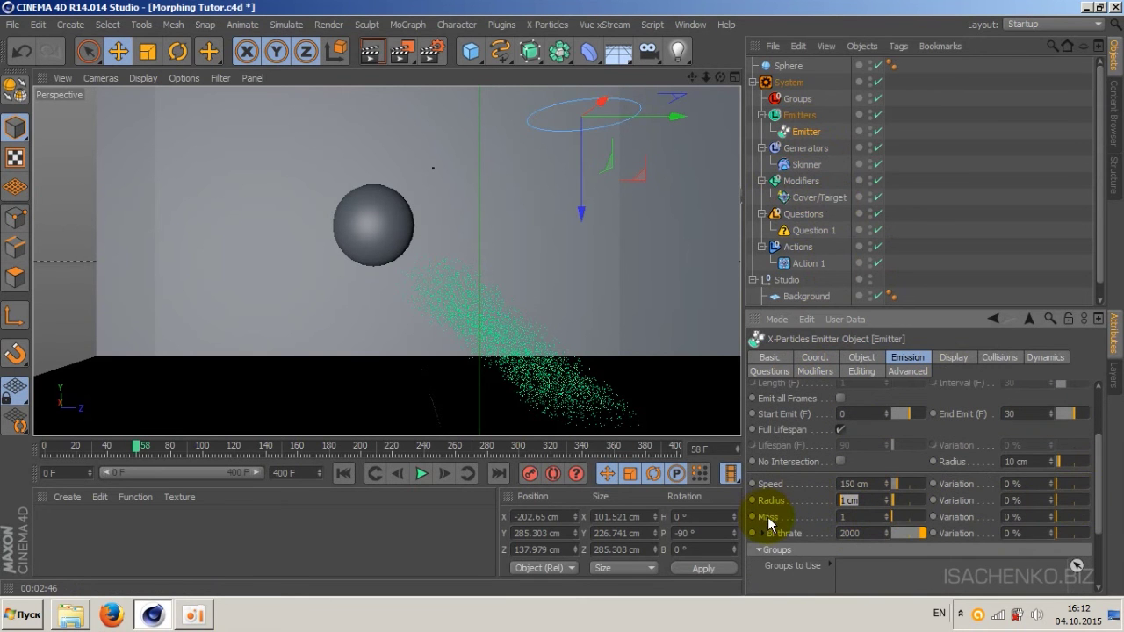
text(2)
key(Return)
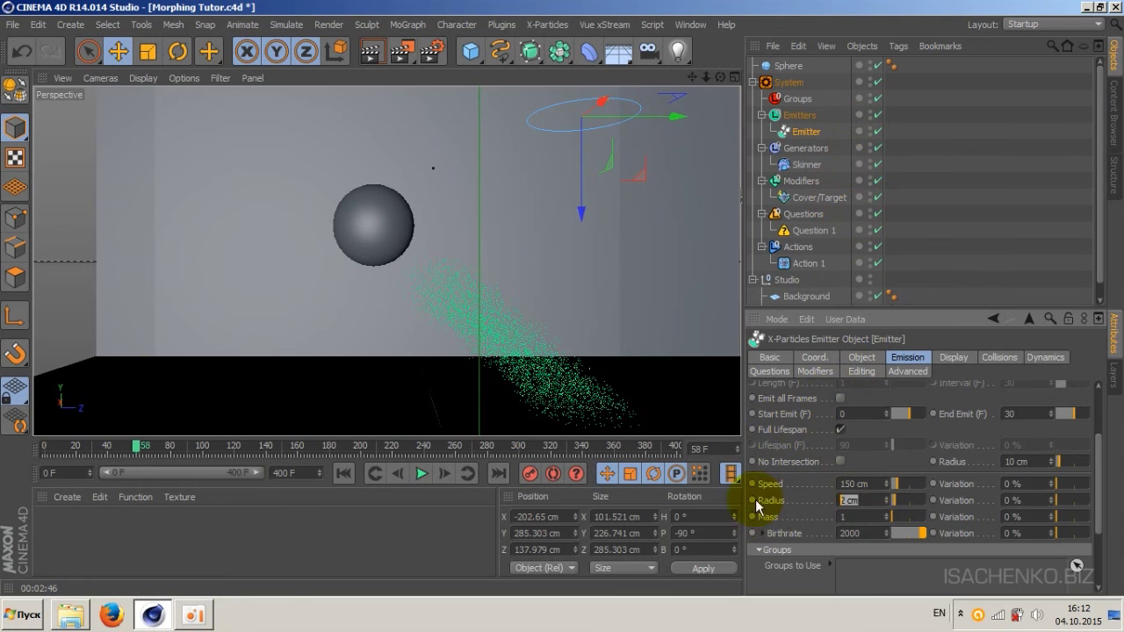
key(ctrl+z)
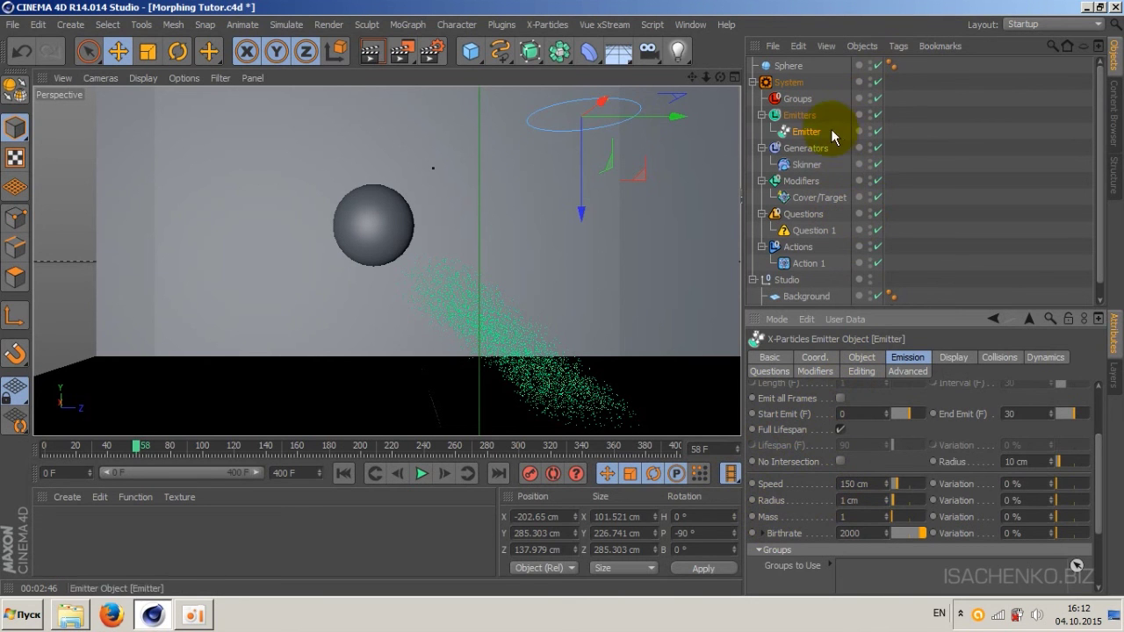
Step: Set the Skinner's Render Polygon Size to 2 cm
click(804, 164)
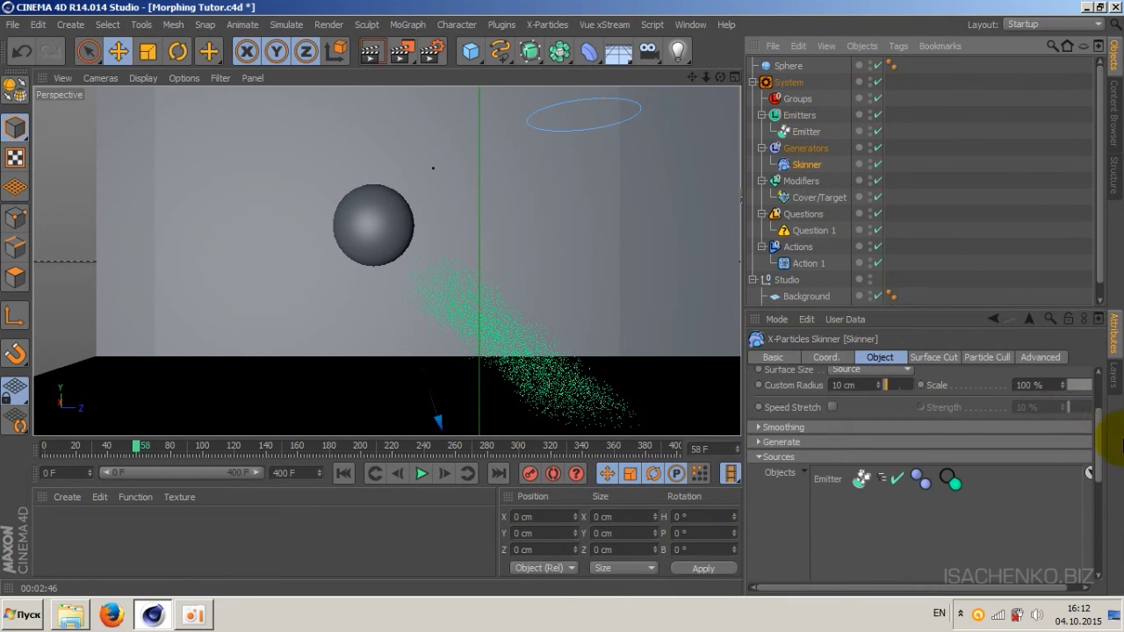
scroll(1096, 443, up, 3)
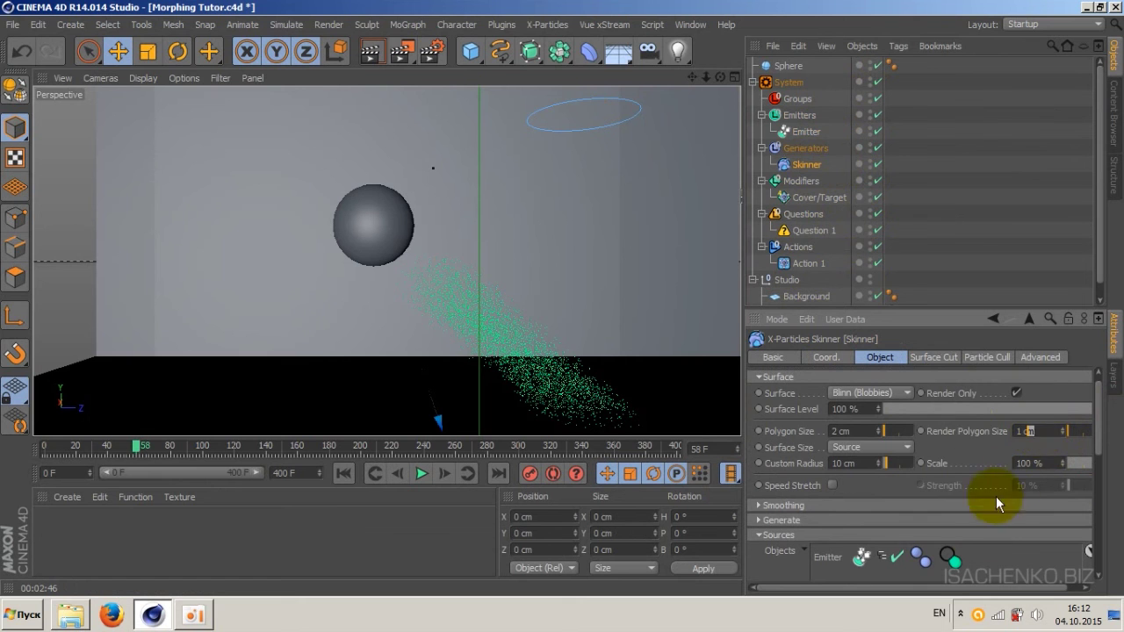
double_click(1040, 431)
text(2)
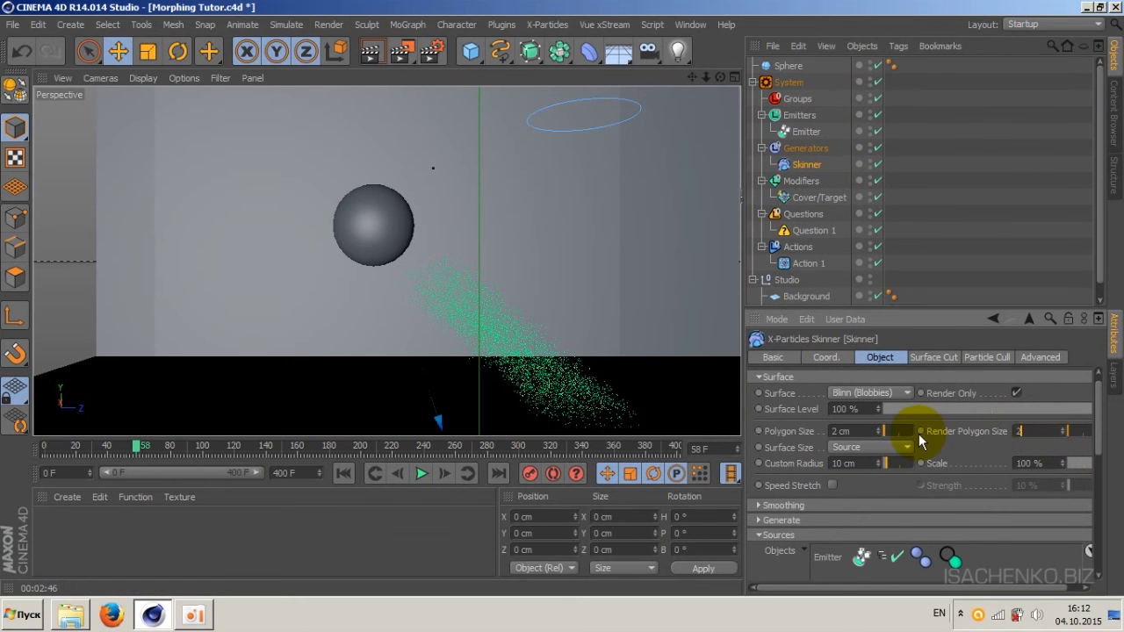
key(Return)
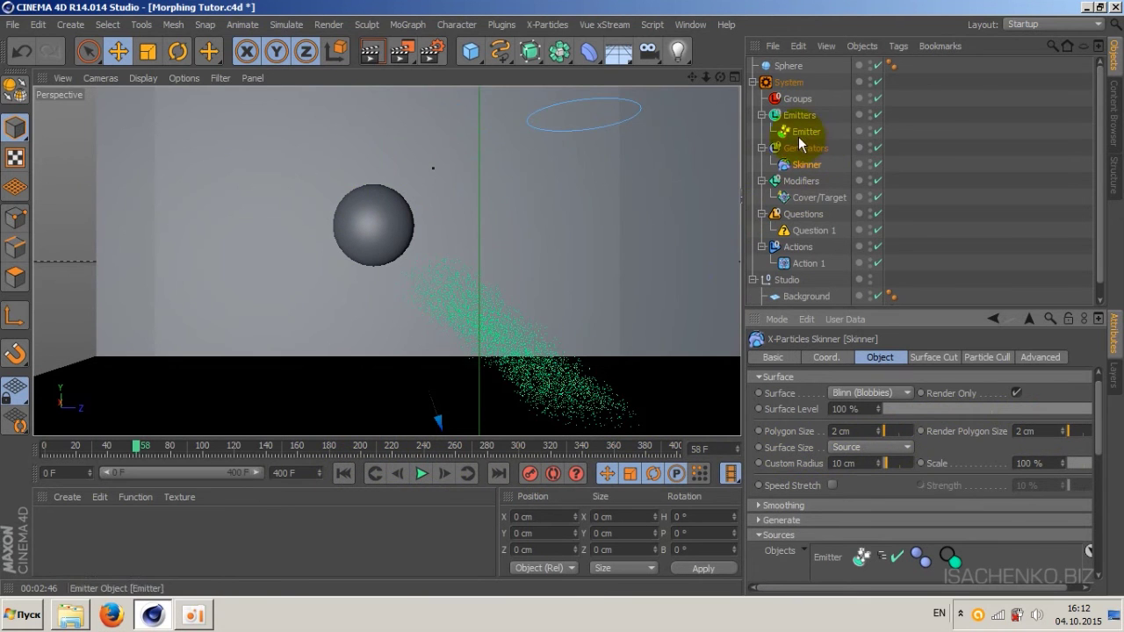
Step: Lower the Emitter's Birthrate from 2000 to 1500
click(803, 131)
drag(1098, 430, 1103, 510)
click(850, 492)
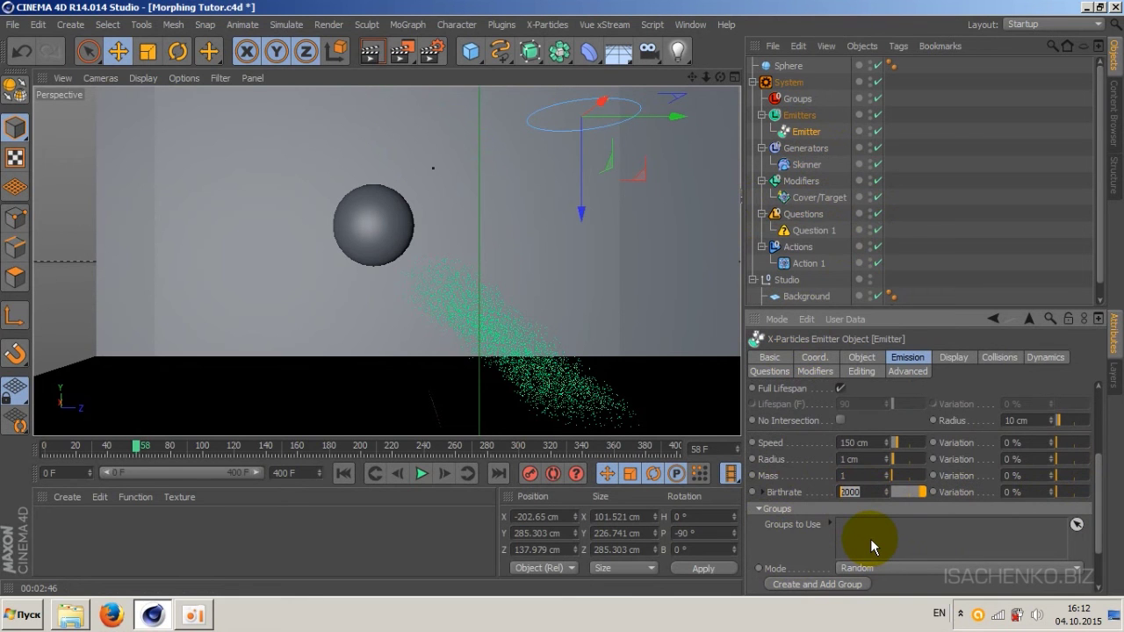
text(1500)
Step: Rewind and replay the simulation, stopping at frame 63 to check the particle stream
click(343, 474)
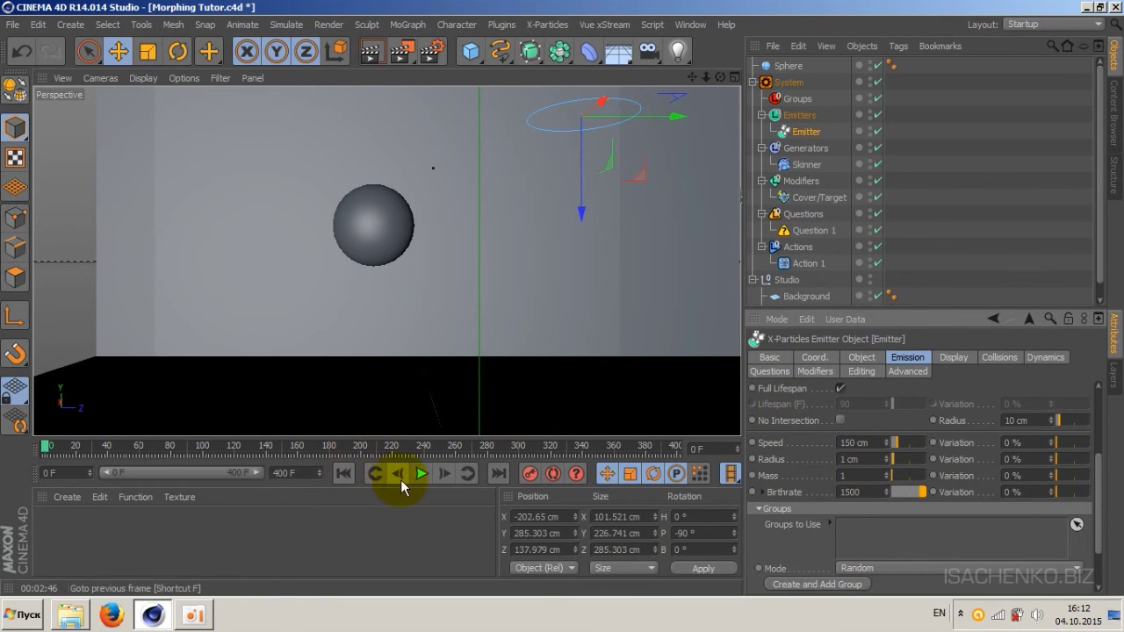
click(421, 474)
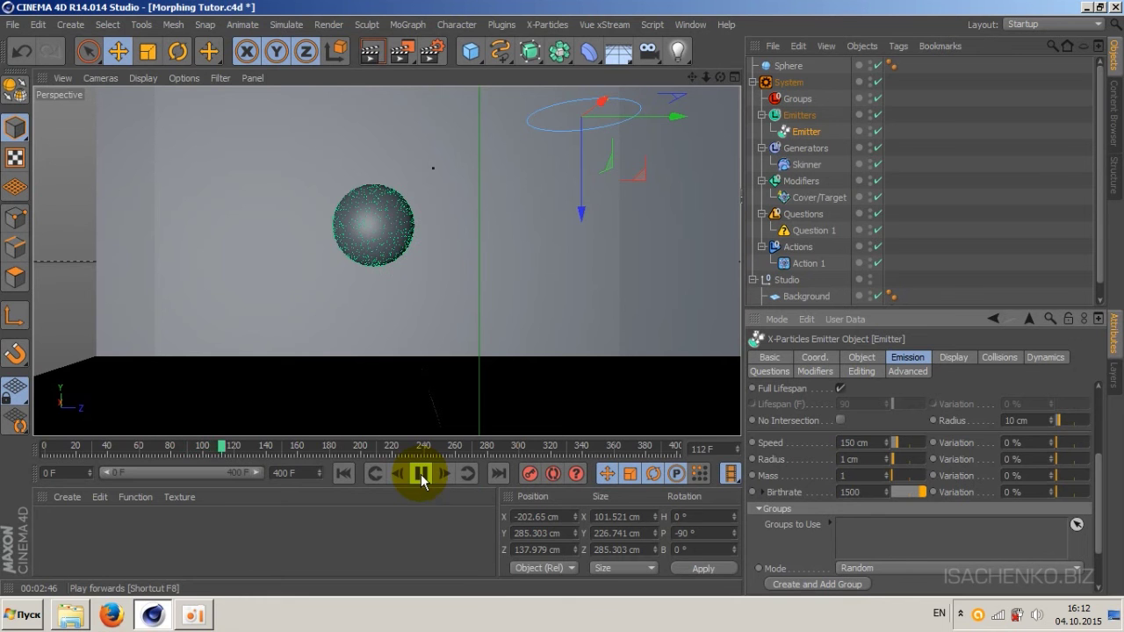
click(344, 473)
click(421, 475)
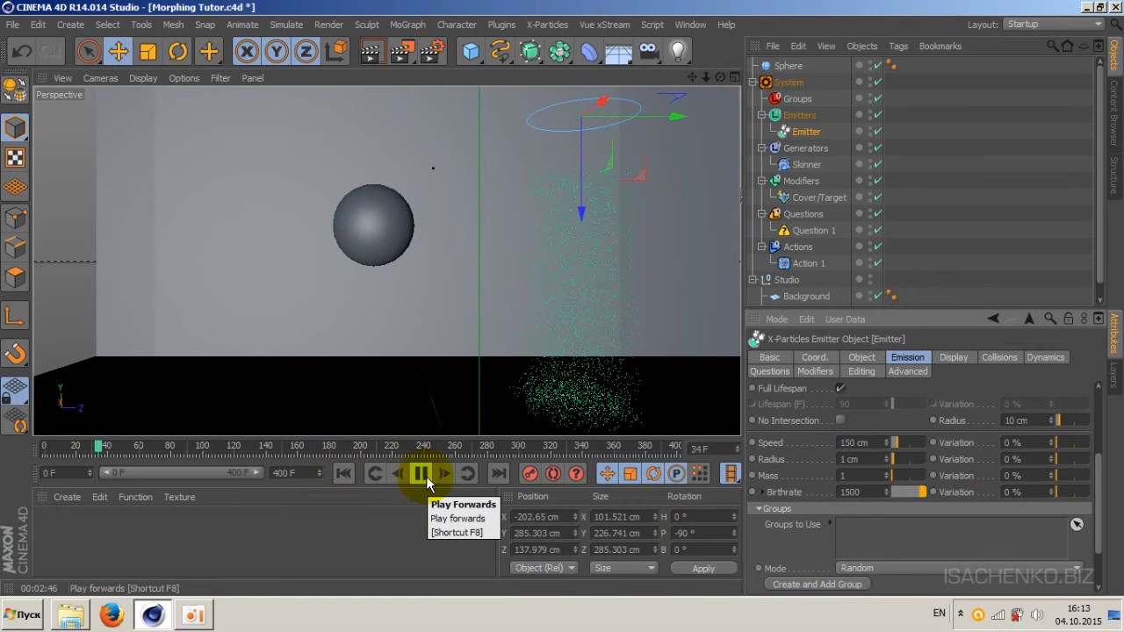
click(426, 476)
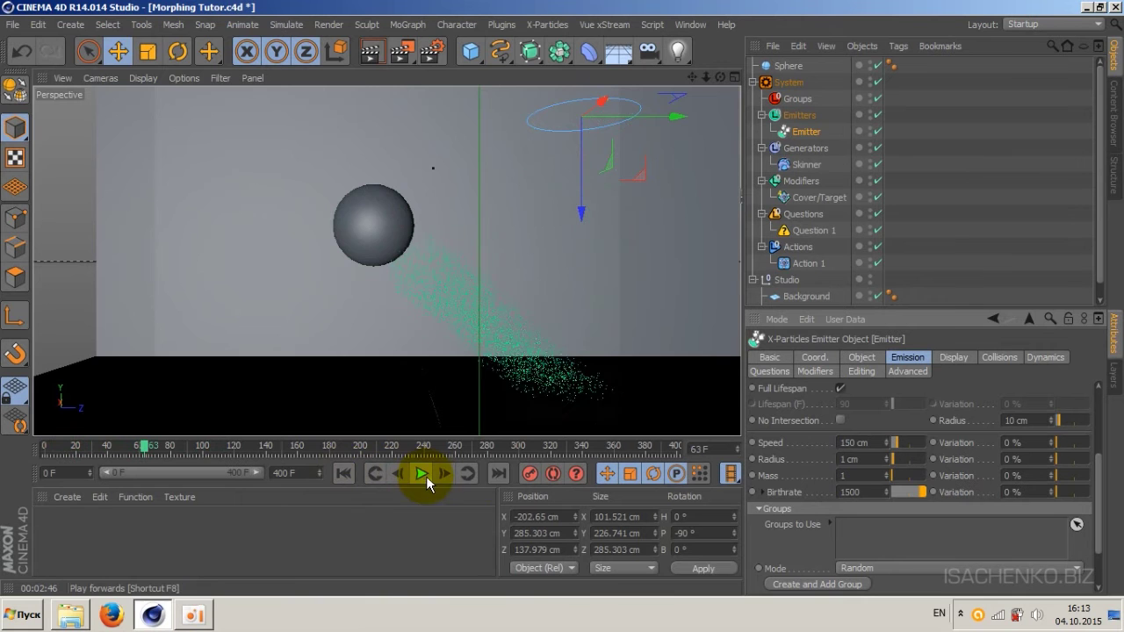
Step: Render a preview of the 1500-birthrate blob, then select the Skinner object
click(369, 55)
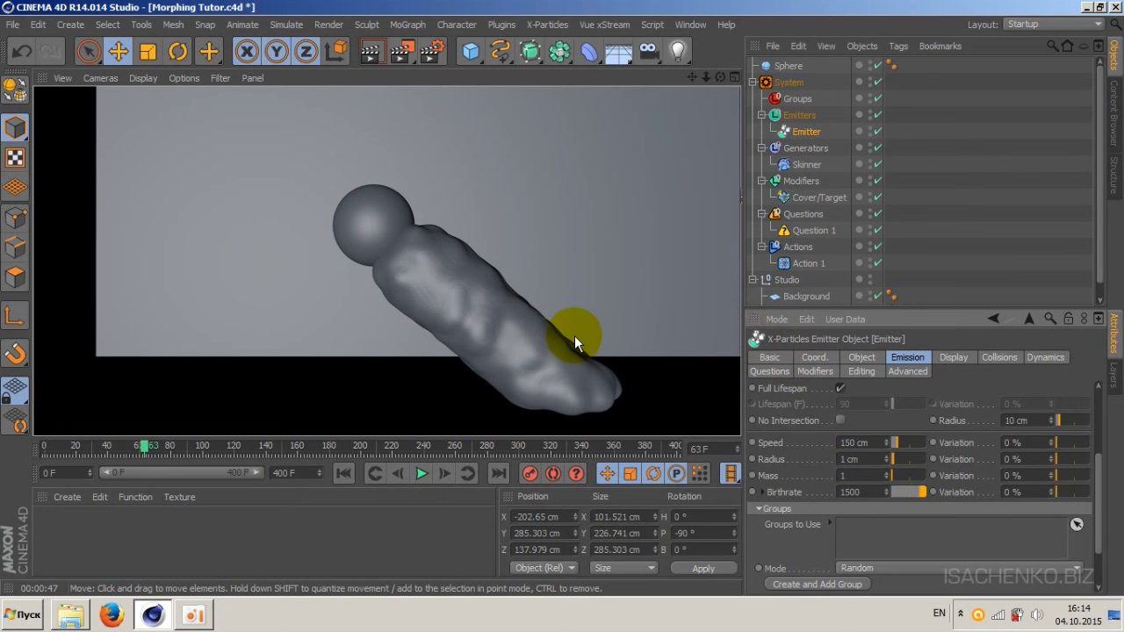
click(867, 442)
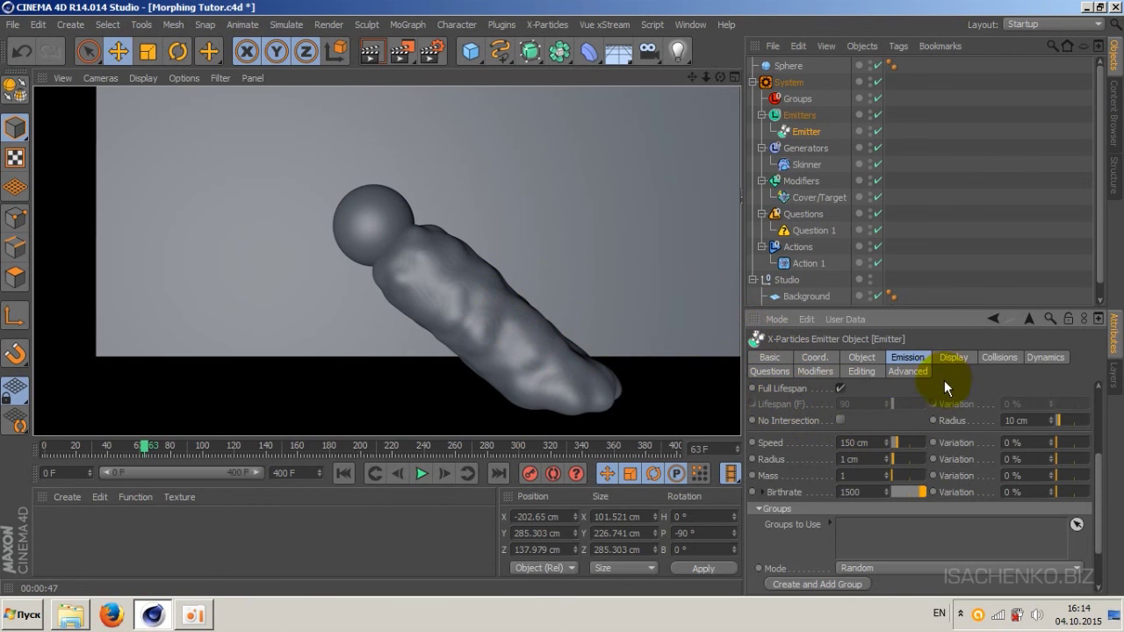
click(804, 165)
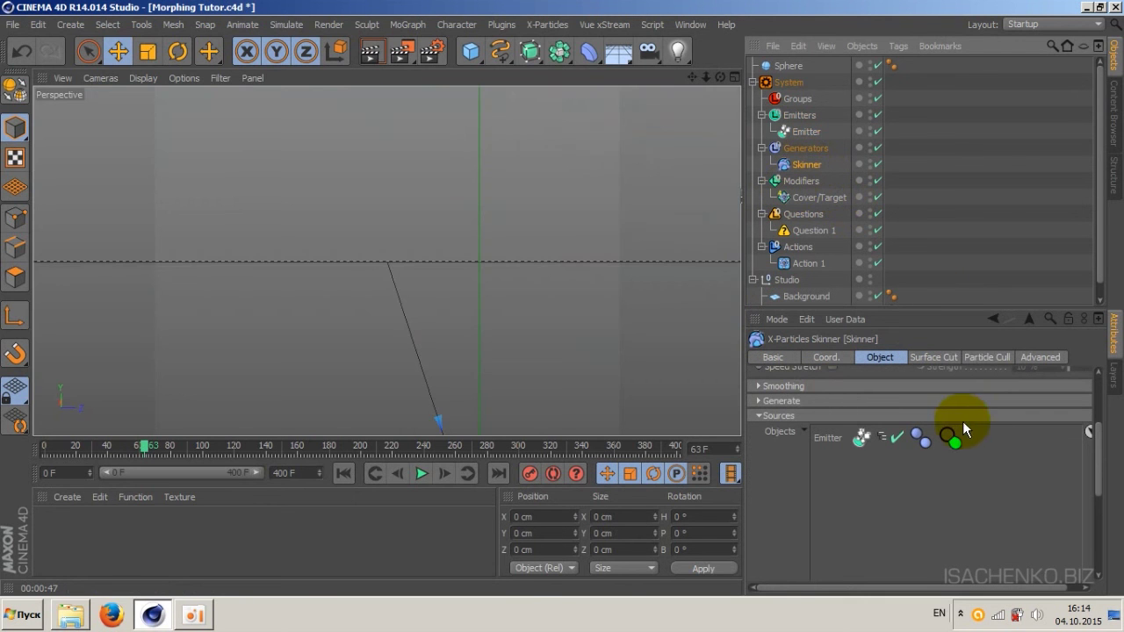
Step: Uncheck the Skinner's Render Only option and set its Polygon Size to 3 cm
drag(1097, 460, 1105, 419)
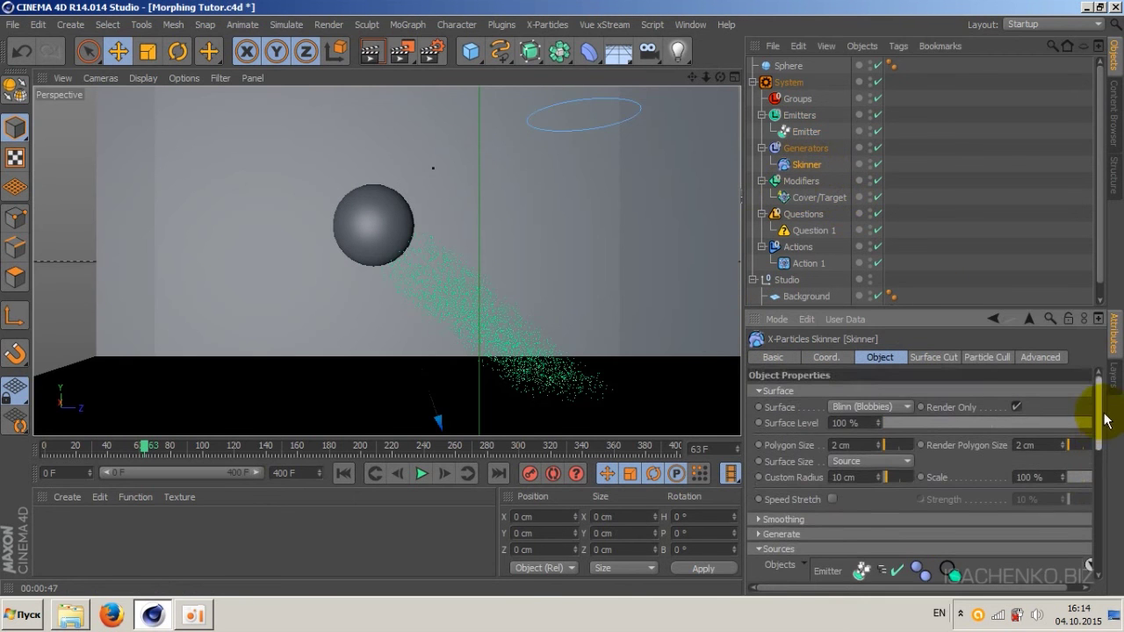
scroll(1100, 425, down, 1)
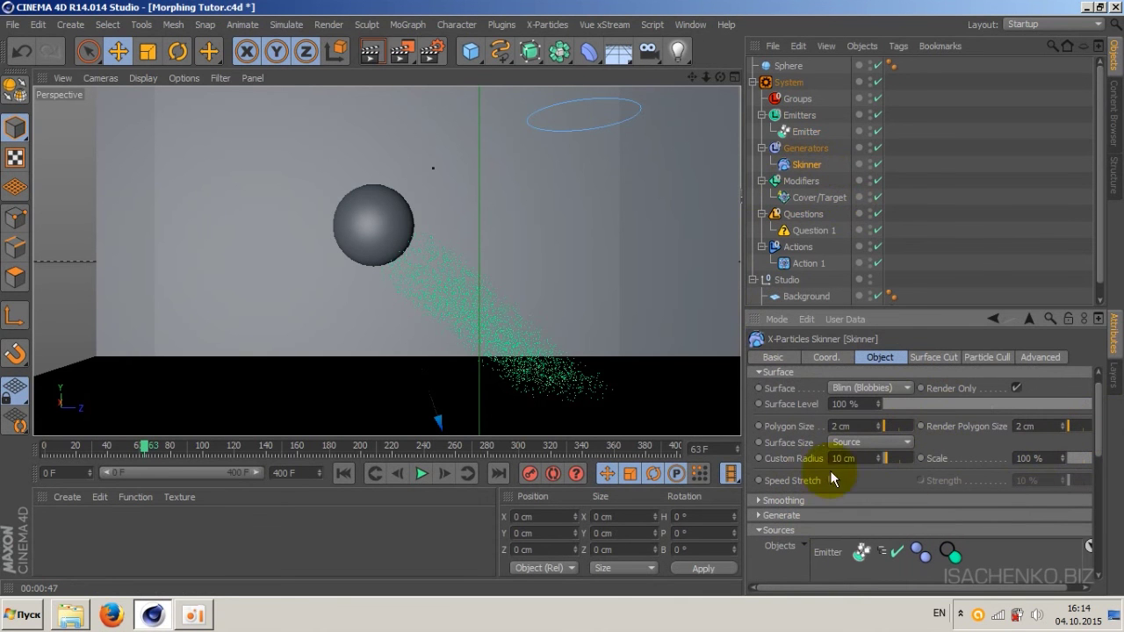
click(759, 500)
click(839, 433)
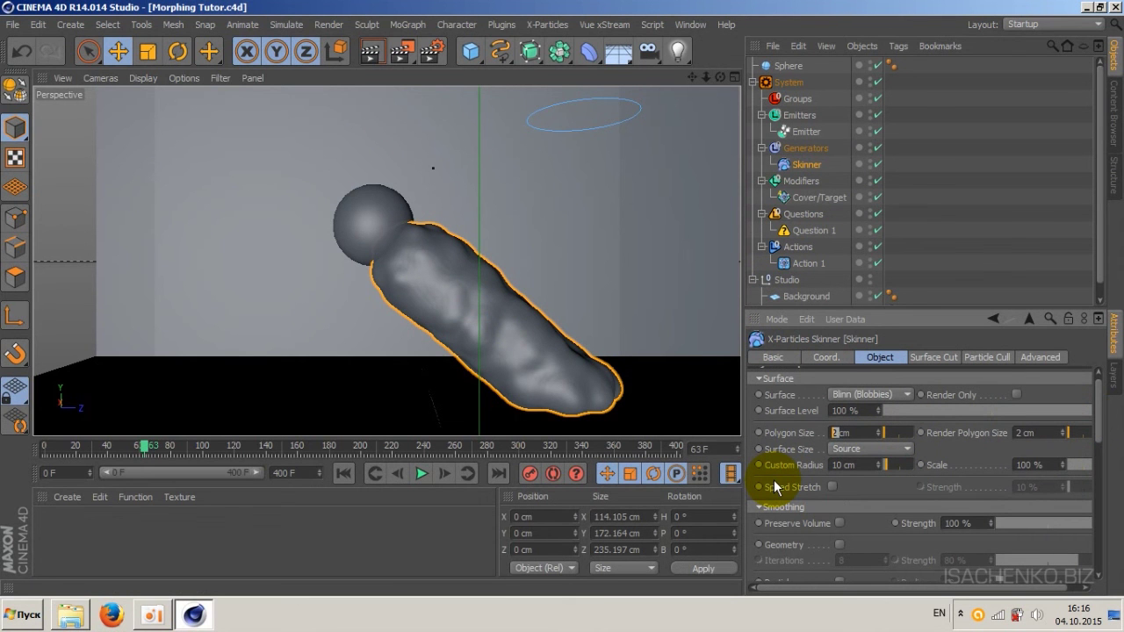
text(3)
key(Return)
click(509, 358)
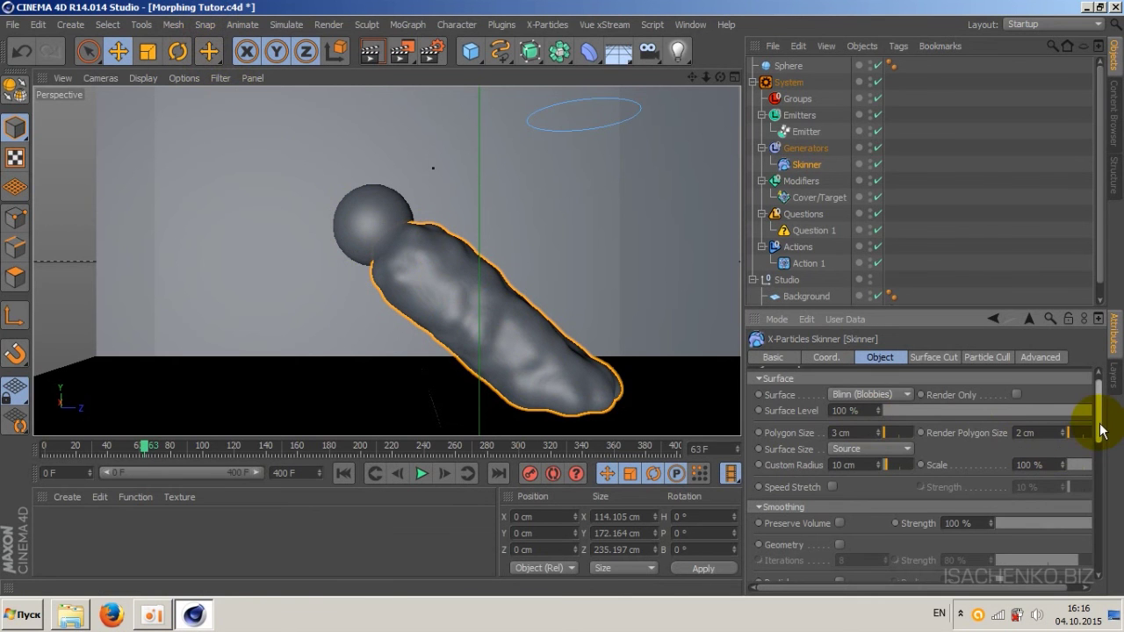
drag(1098, 425, 1099, 451)
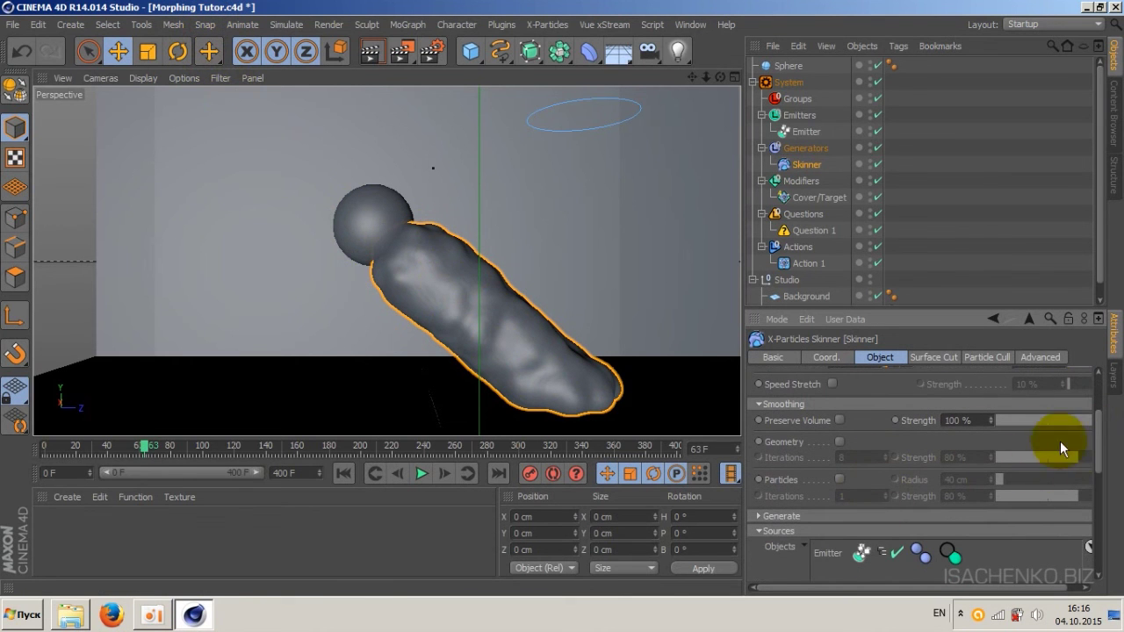
scroll(1098, 451, up, 2)
Step: Turn on the Skinner's Speed Stretch and set its strength to 50%
scroll(1093, 451, up, 1)
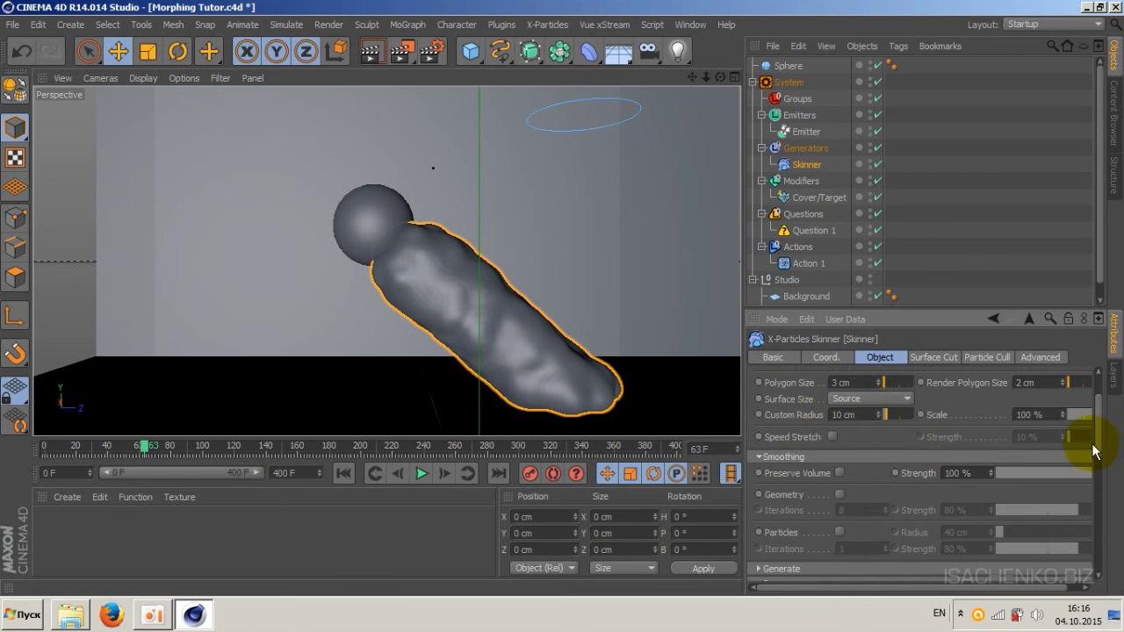
click(831, 436)
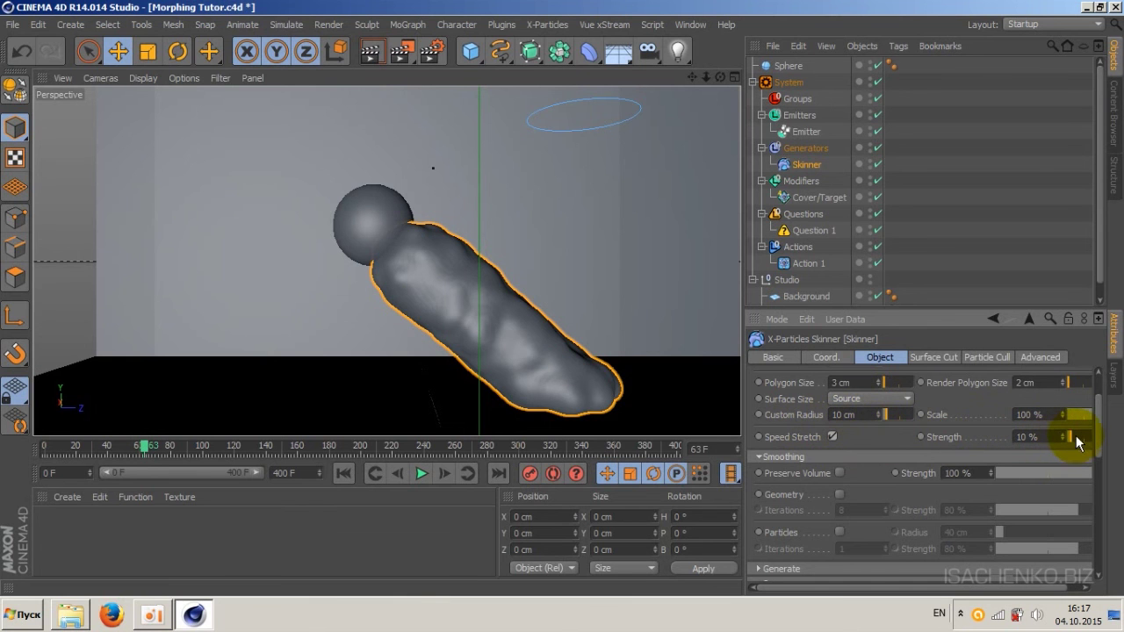
click(1034, 436)
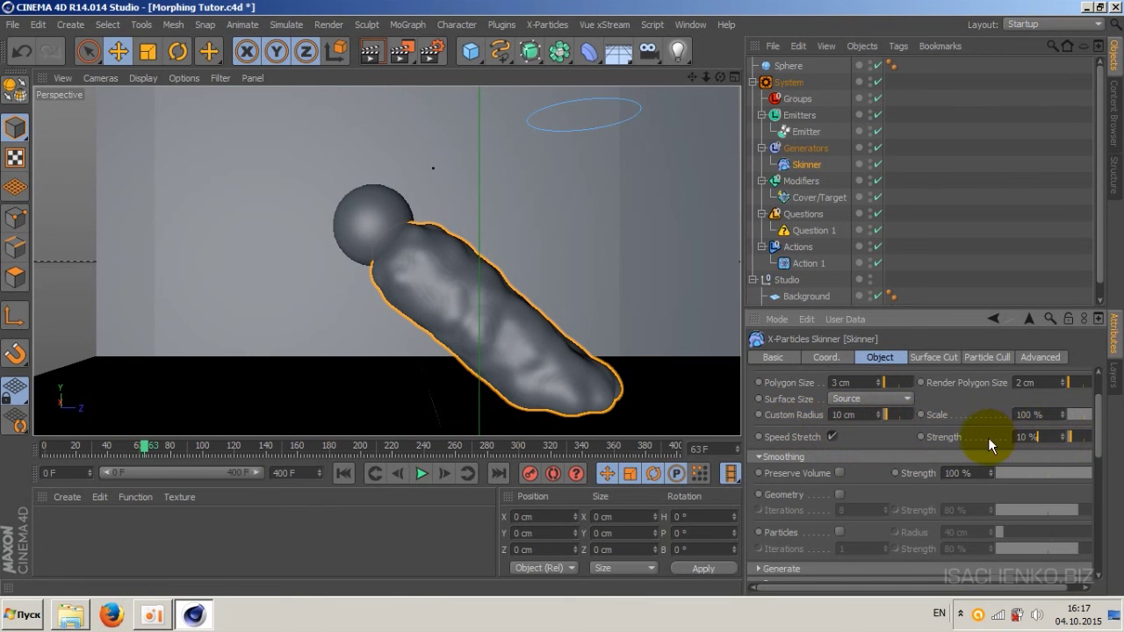
key(ctrl+a)
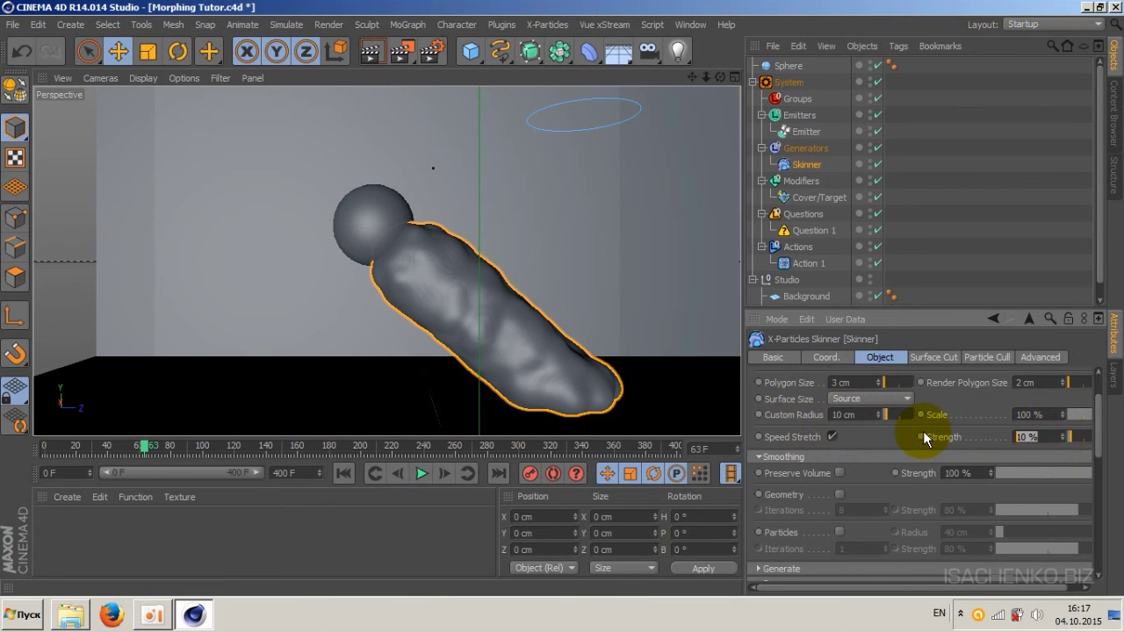
text(50)
key(Return)
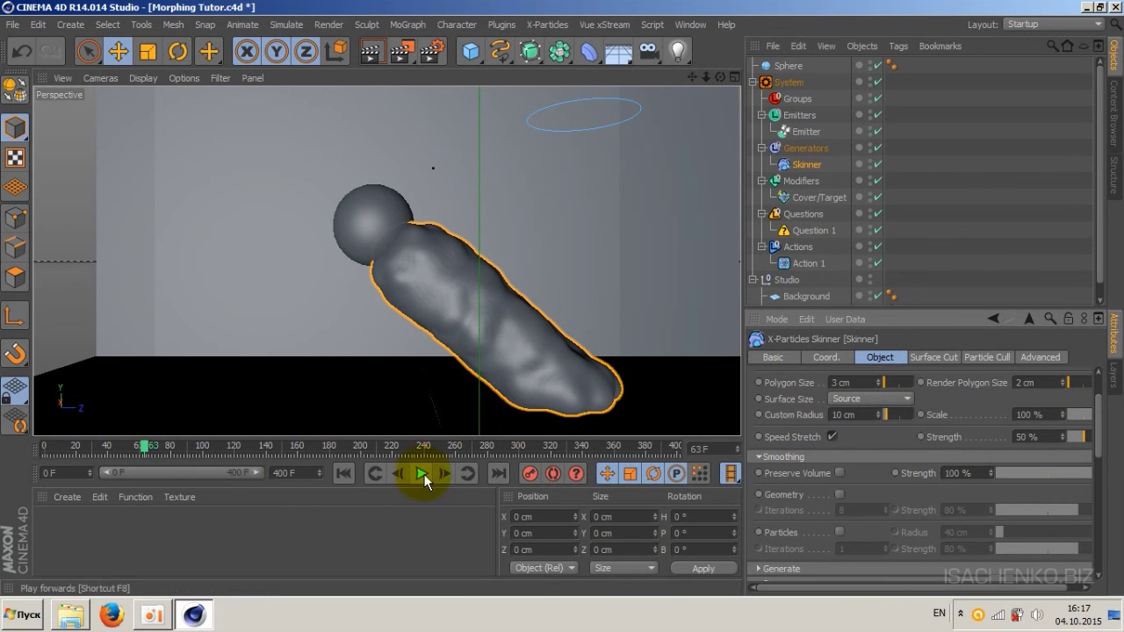
Step: Select the stretched blob in the viewport to inspect it, then select the Emitter
click(557, 314)
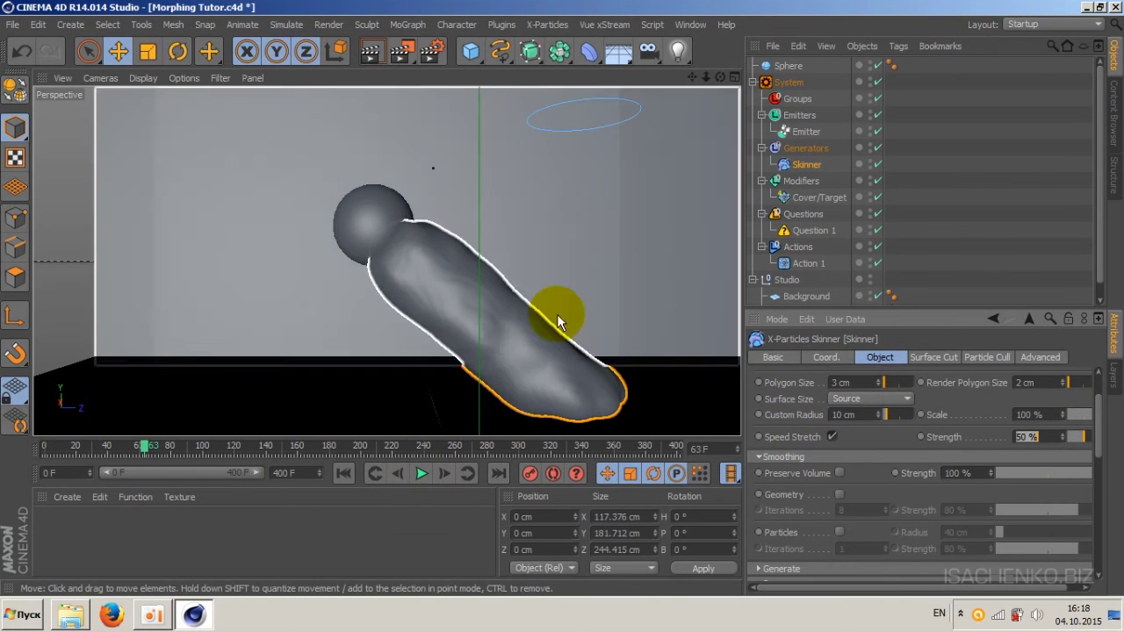
drag(480, 349, 365, 252)
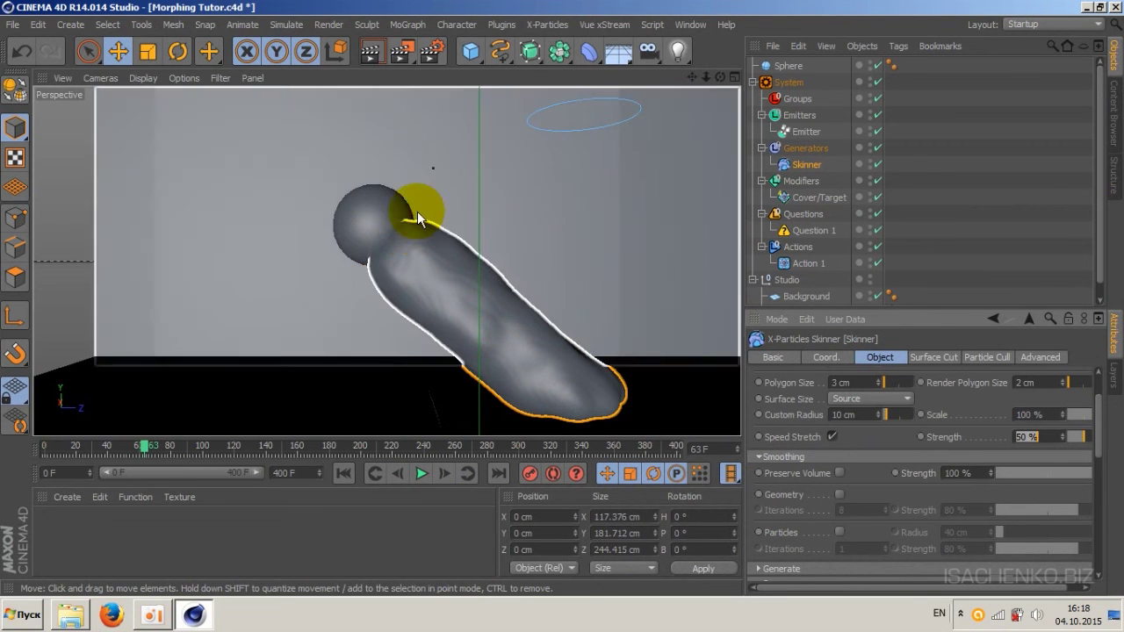
mouse_move(364, 251)
mouse_down()
mouse_move(386, 239)
mouse_move(438, 270)
mouse_up()
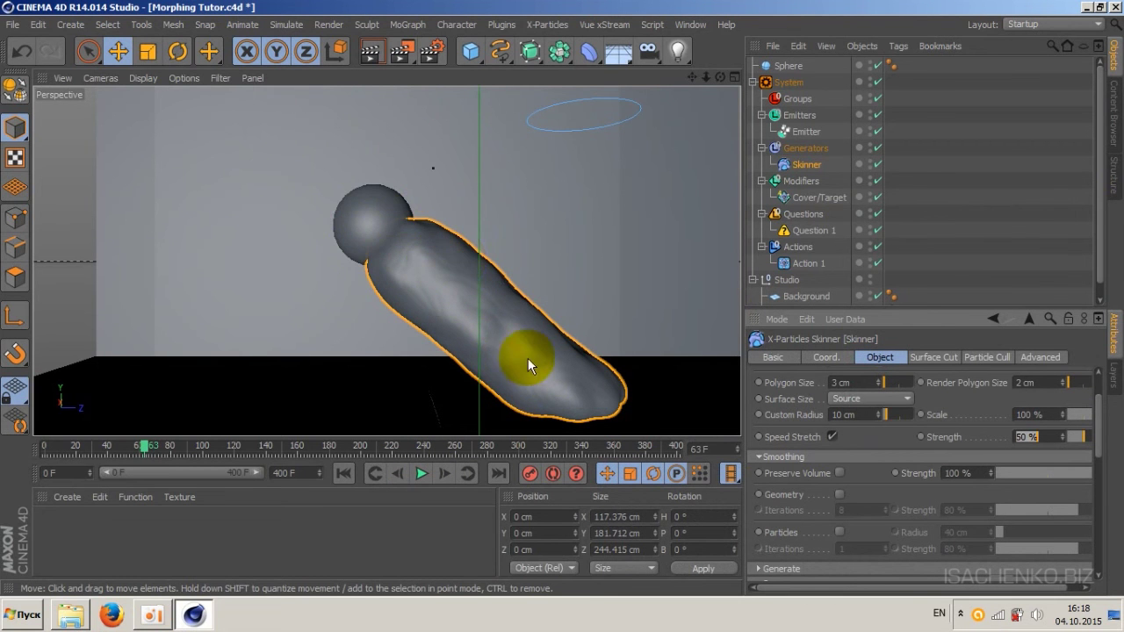
drag(528, 365, 528, 359)
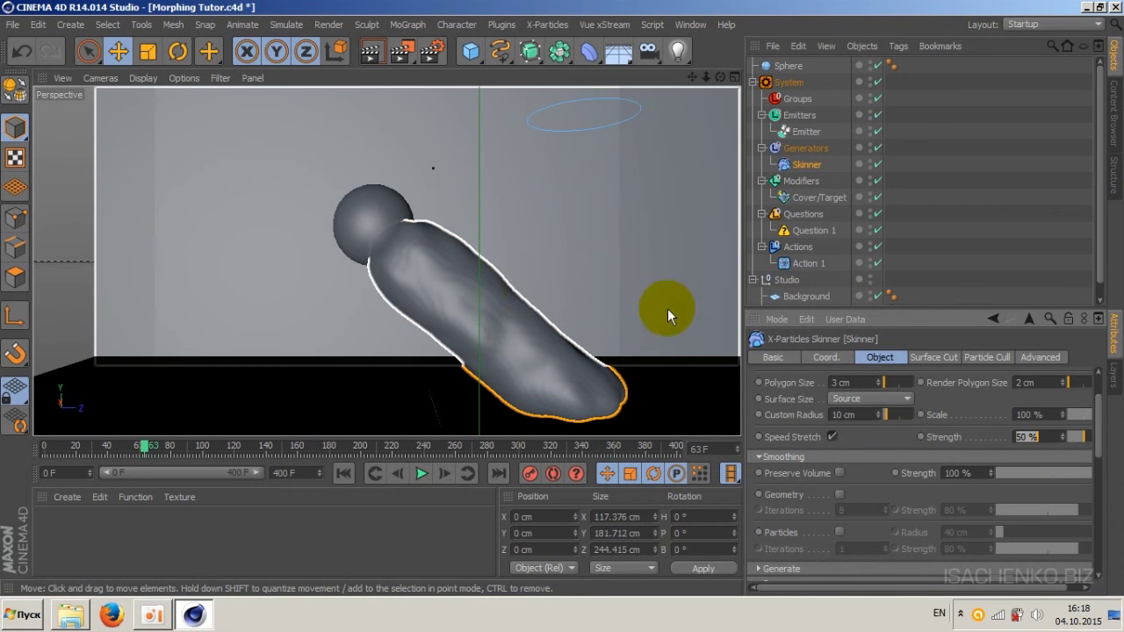
click(806, 132)
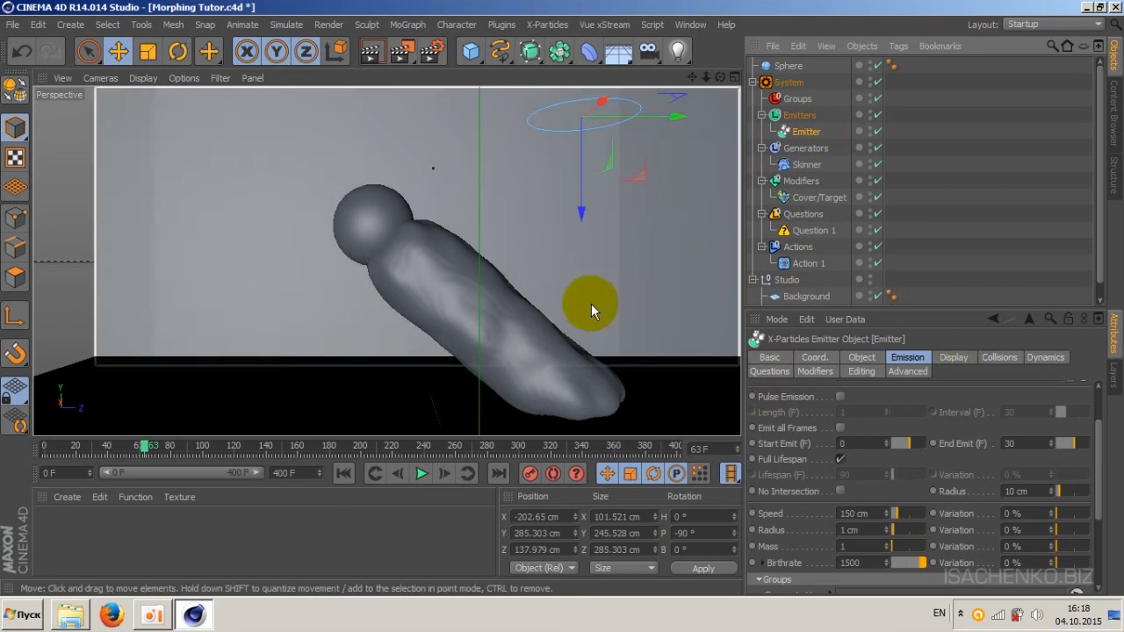
Step: Lower the Emitter's particle display LOD from 100% to 50% in its Display settings
click(957, 356)
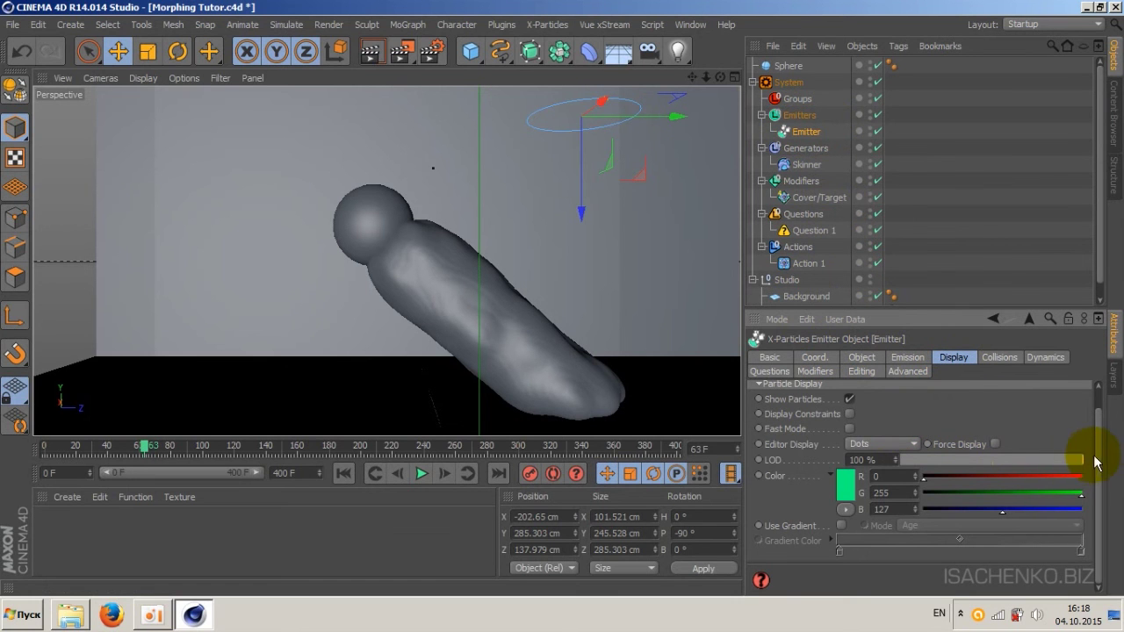
click(870, 460)
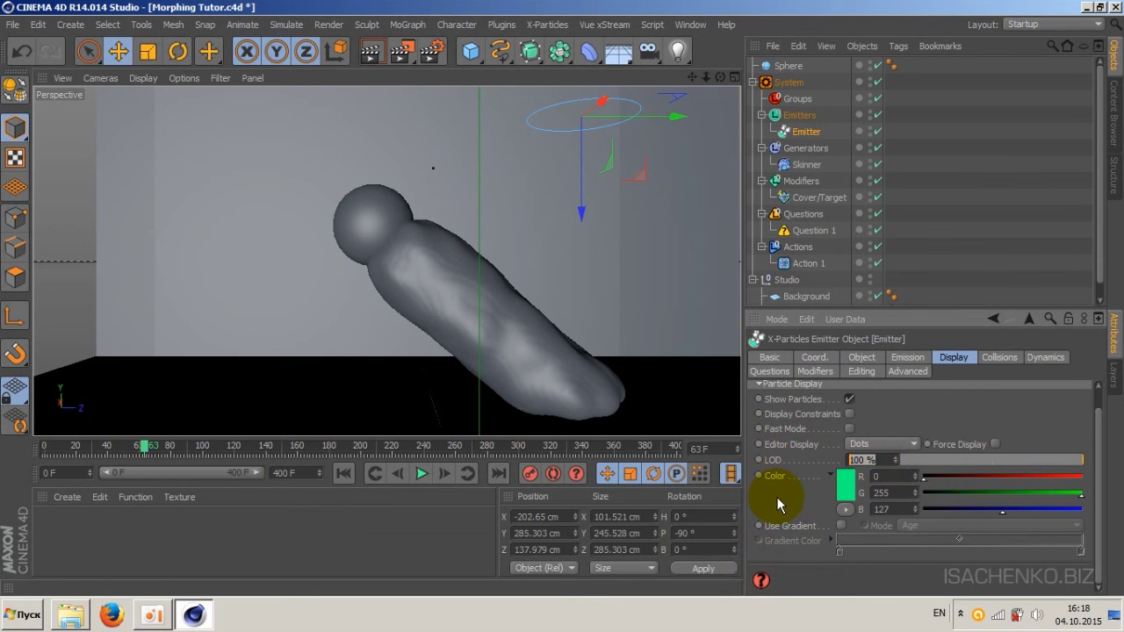
text(50)
key(Return)
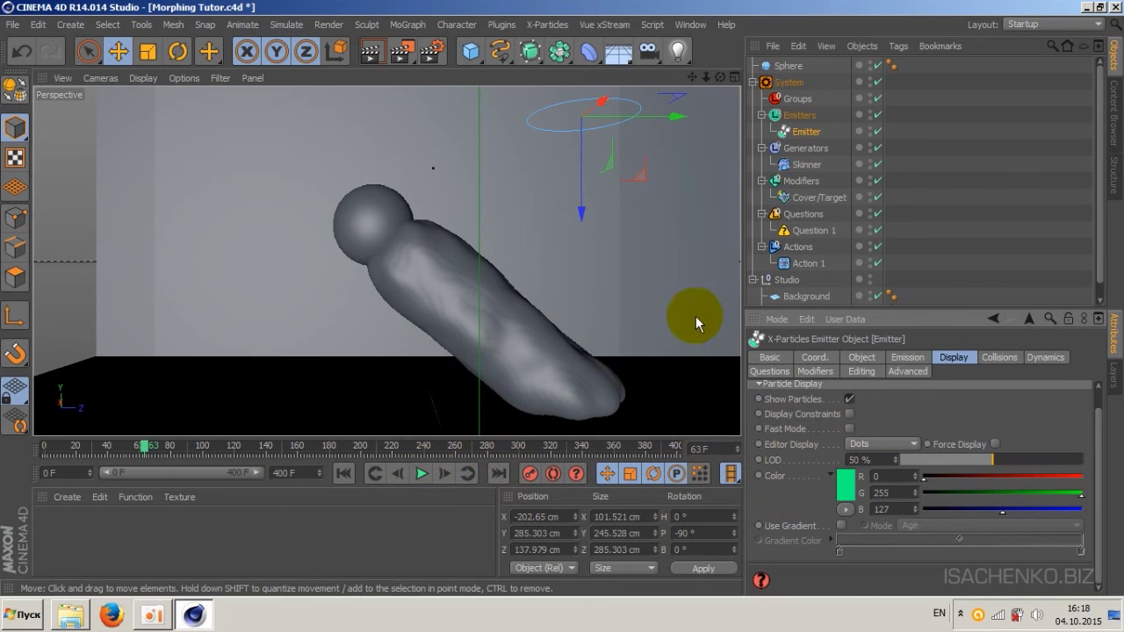
Step: Set the Skinner's Polygon Size to 4 cm and Surface Level to 70%
click(803, 164)
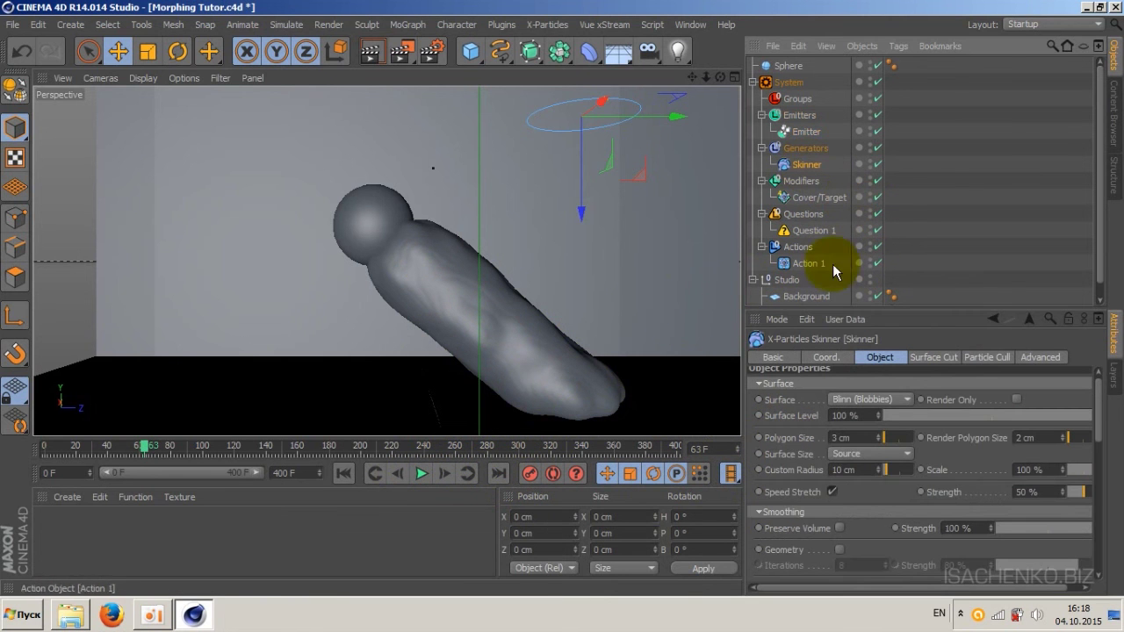
double_click(841, 438)
text(4)
key(Return)
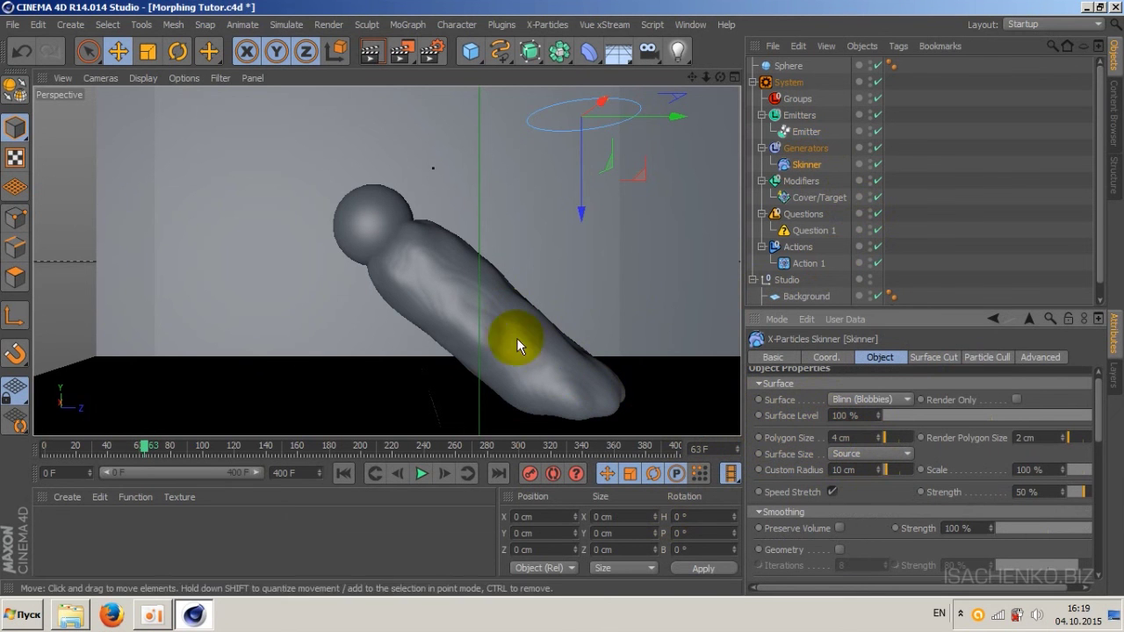
click(501, 281)
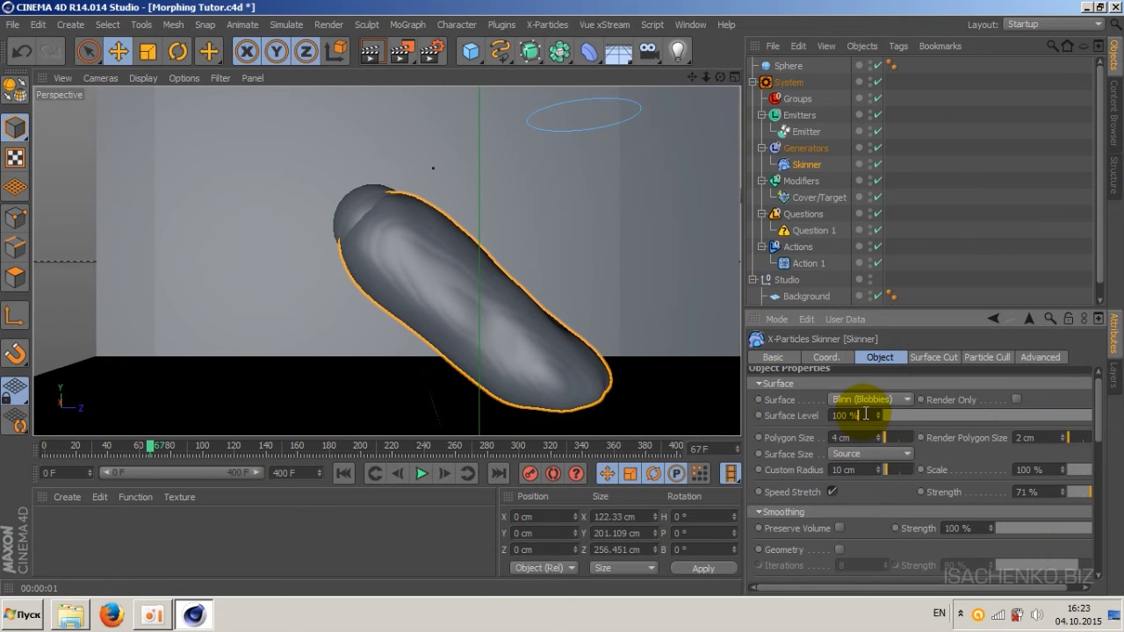
click(861, 416)
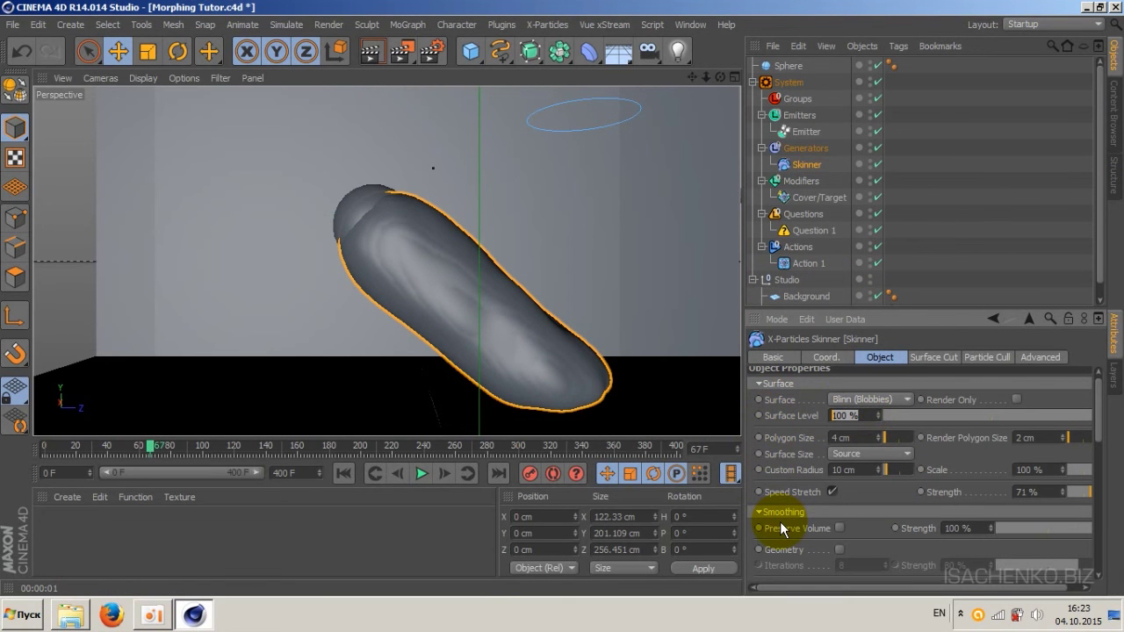
text(70)
key(Return)
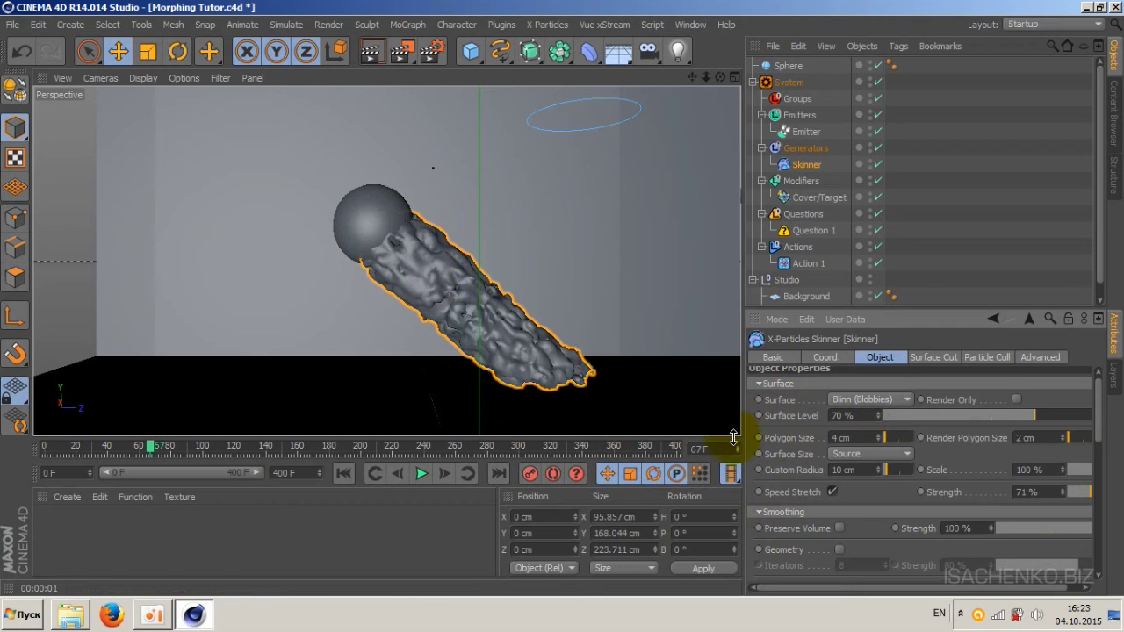
click(427, 279)
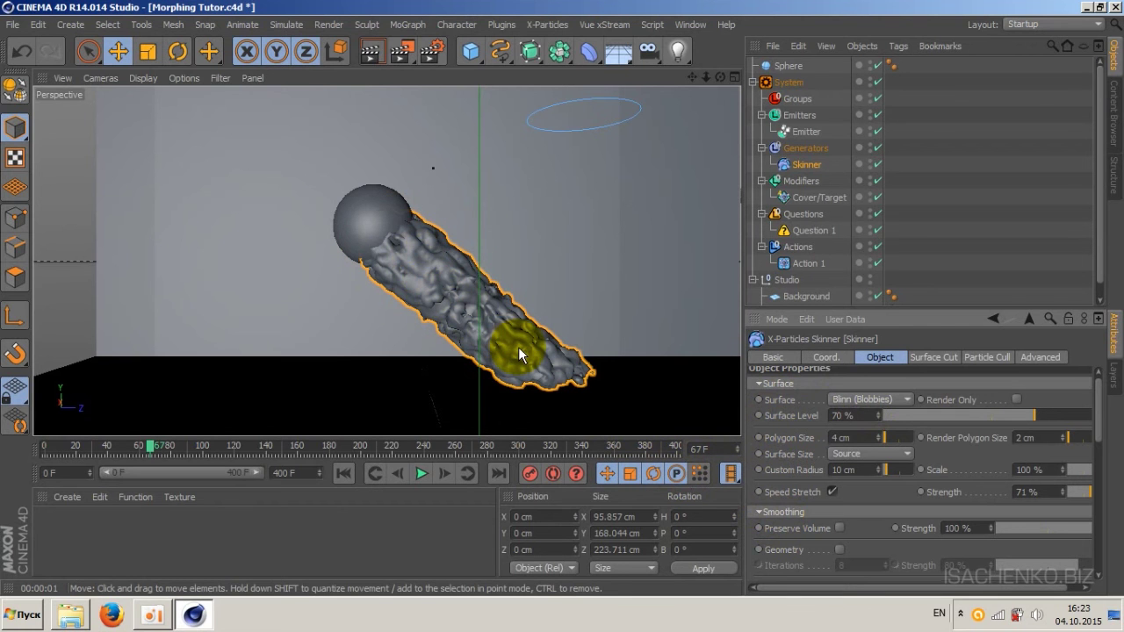
drag(516, 350, 470, 334)
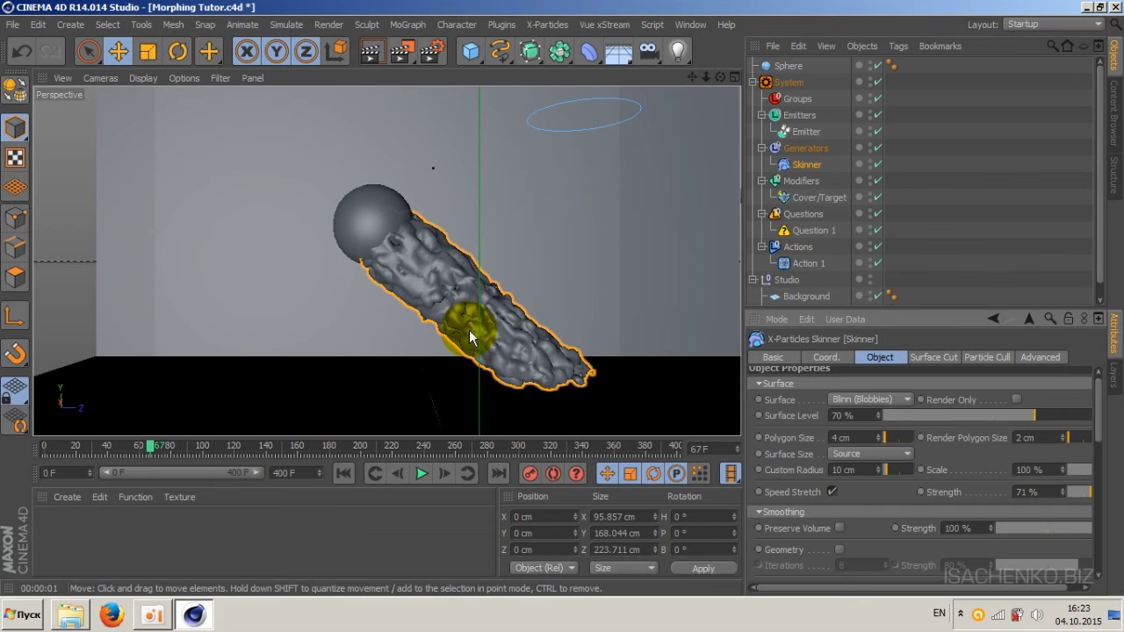
drag(470, 334, 520, 352)
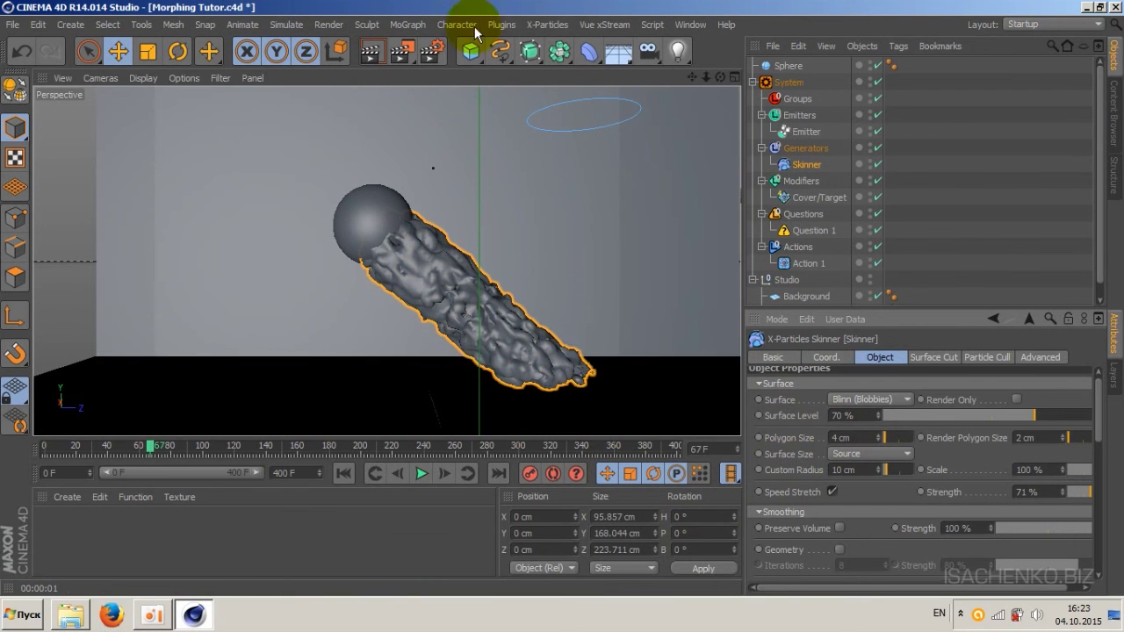
Step: Render a preview of the blob, then set the Skinner's Render Polygon Size to 4 cm
click(371, 55)
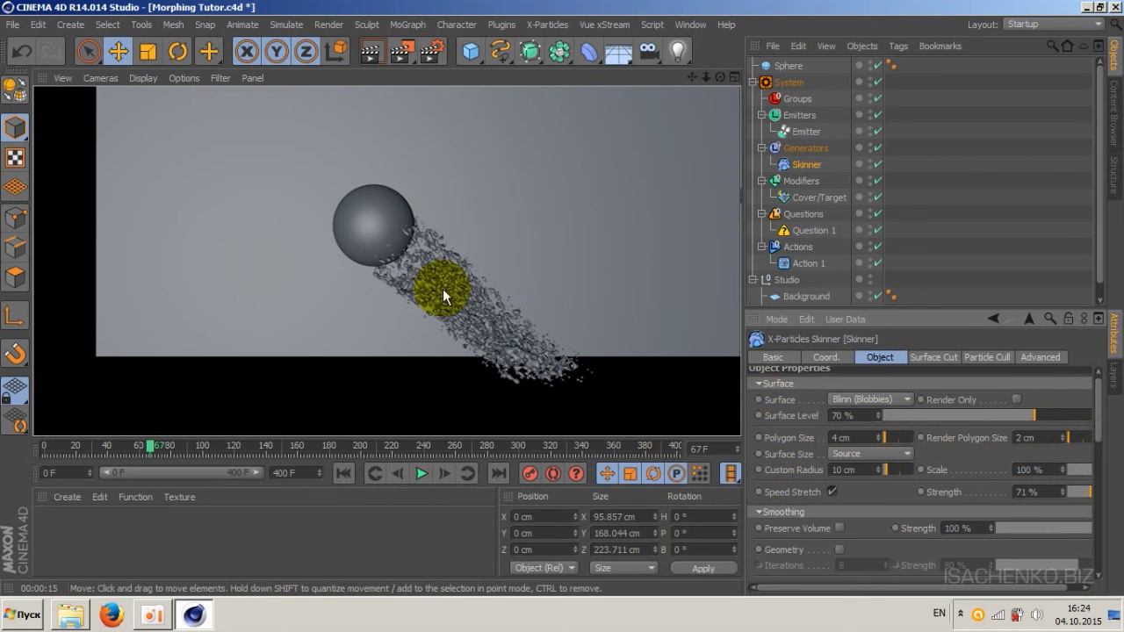
click(1033, 437)
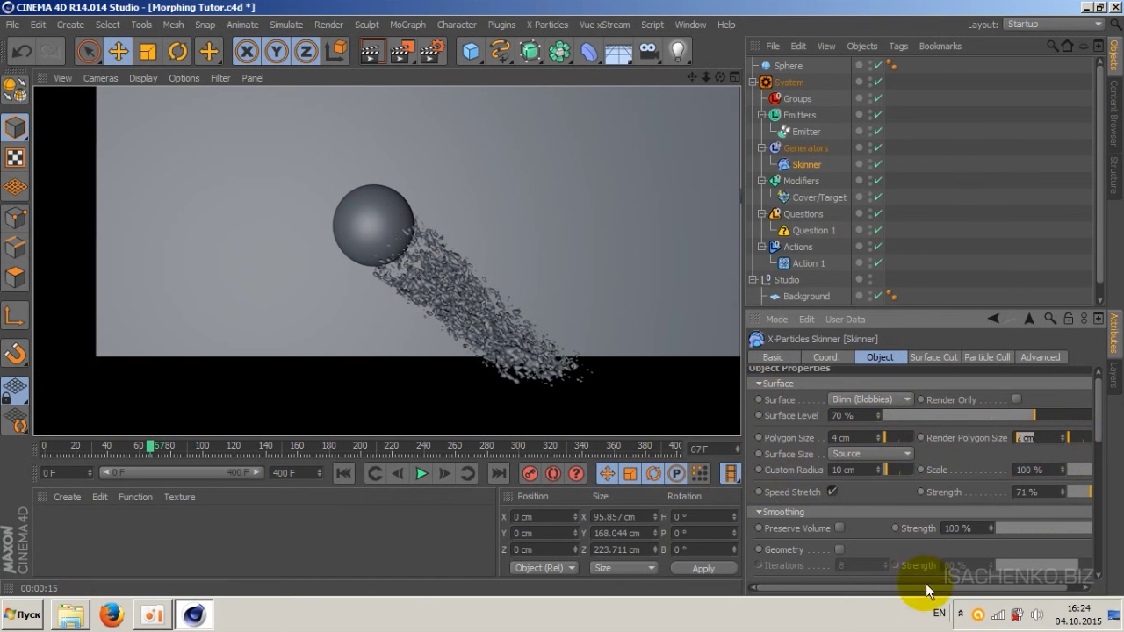
text(4)
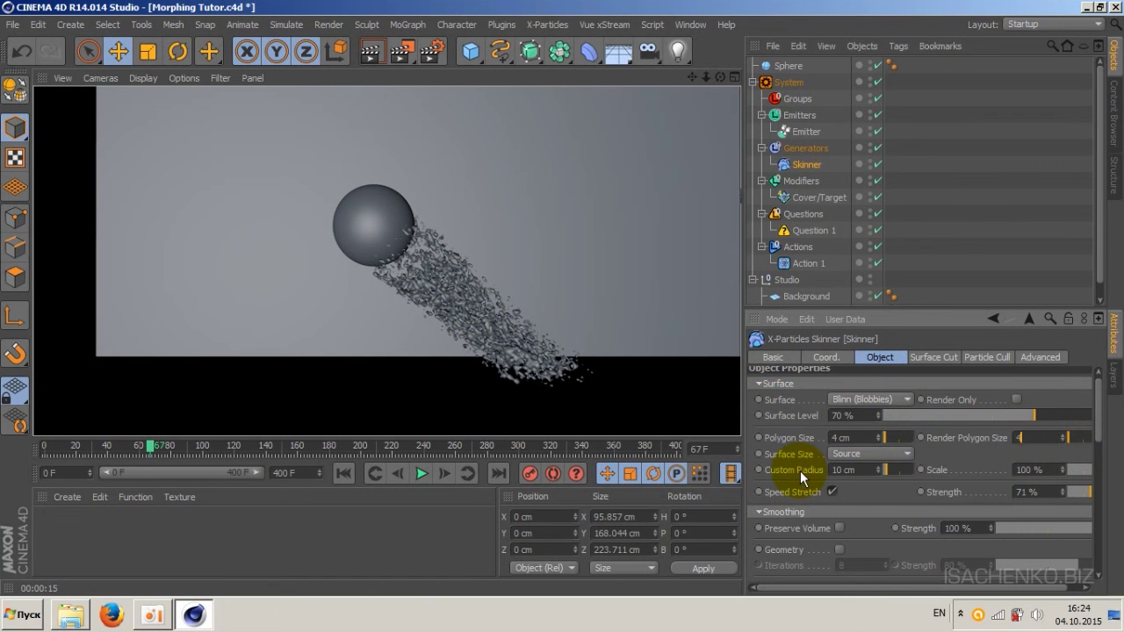
key(Return)
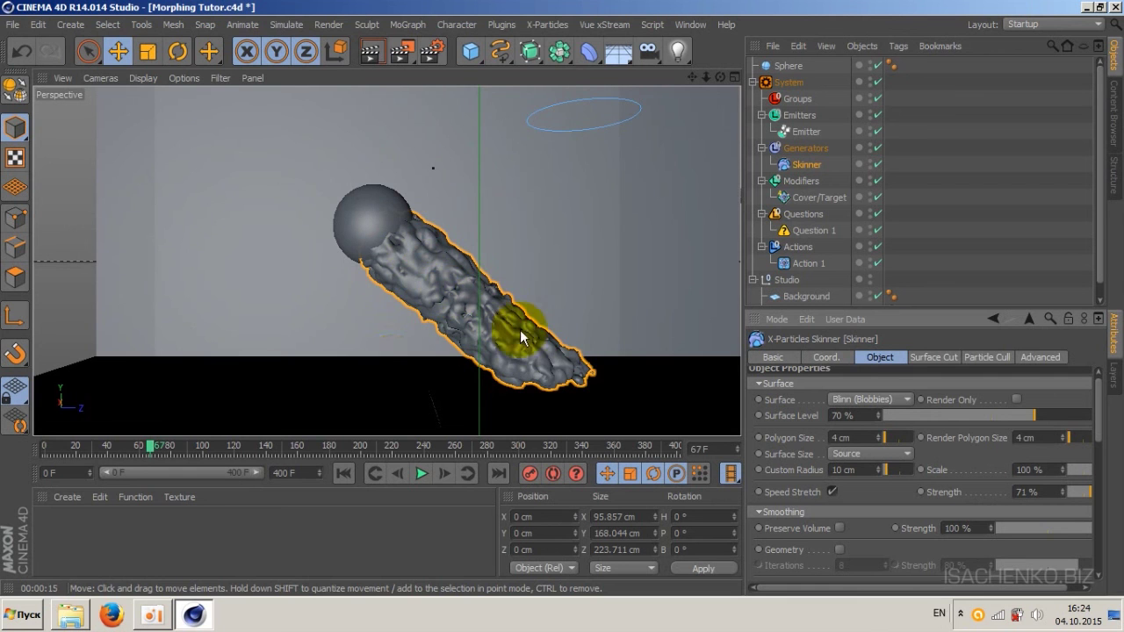
Step: Play the animation from the first frame, stop at frame 11, and select the Emitter
click(343, 474)
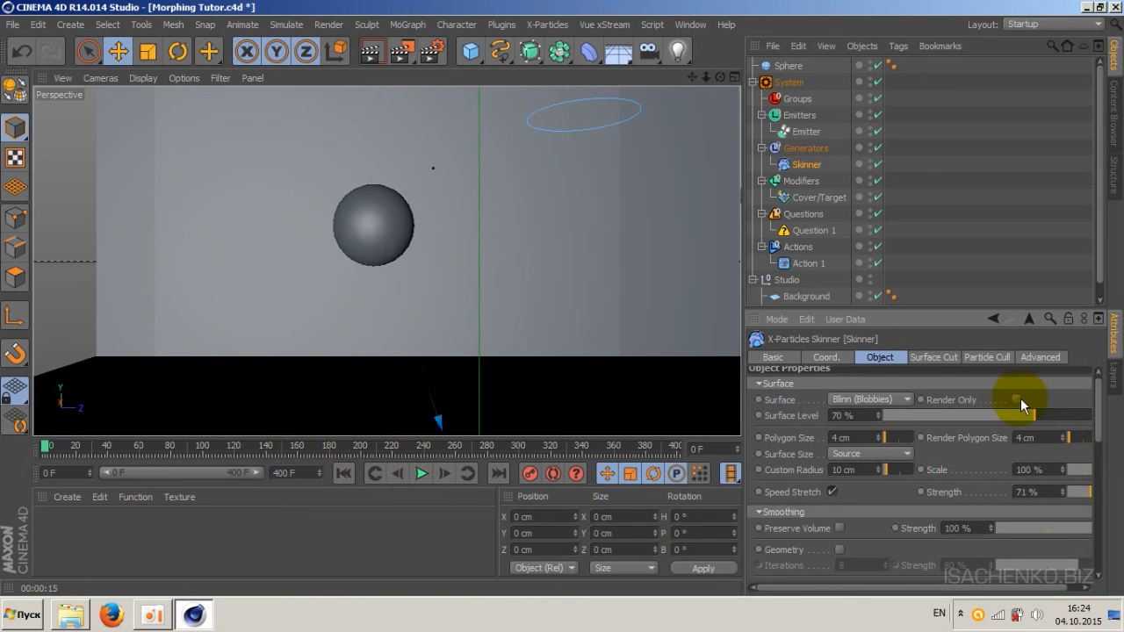
click(422, 473)
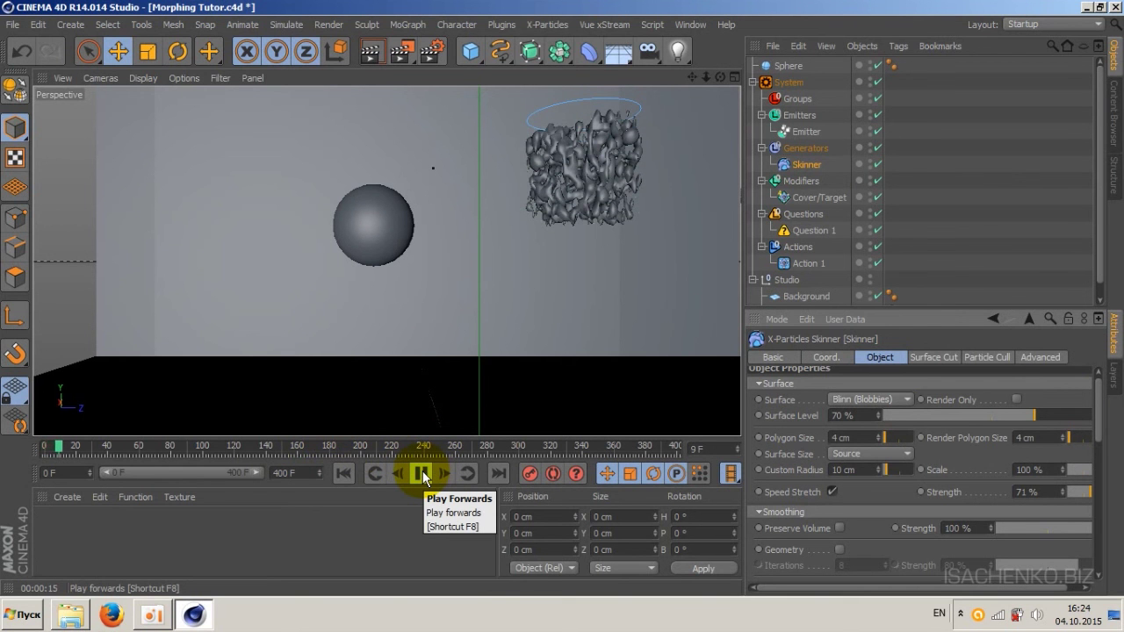
click(422, 475)
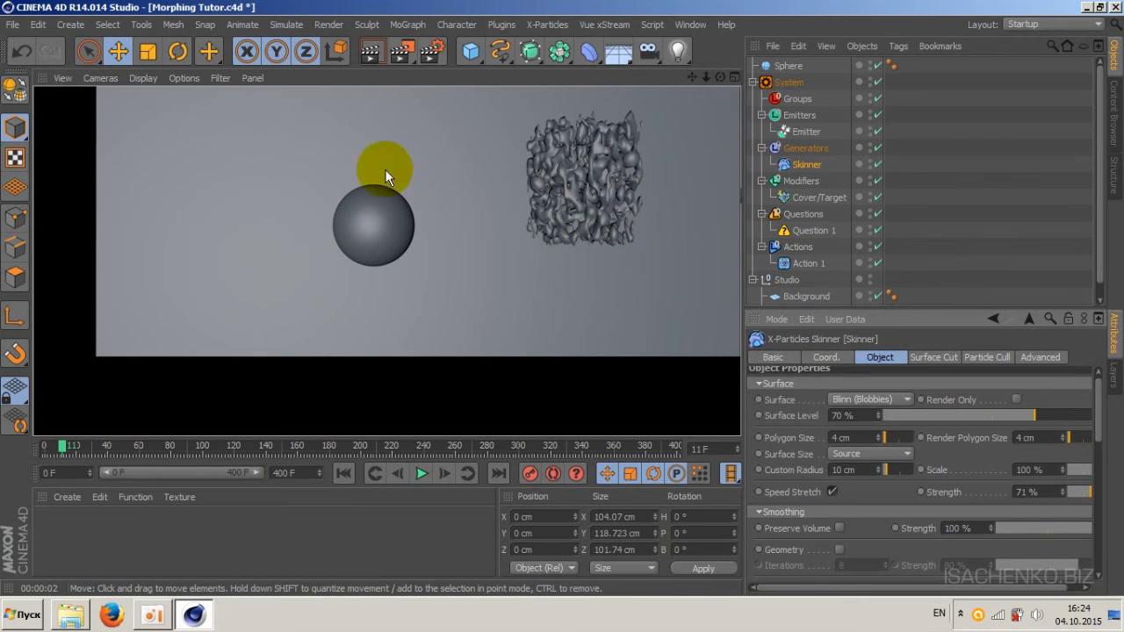
click(588, 202)
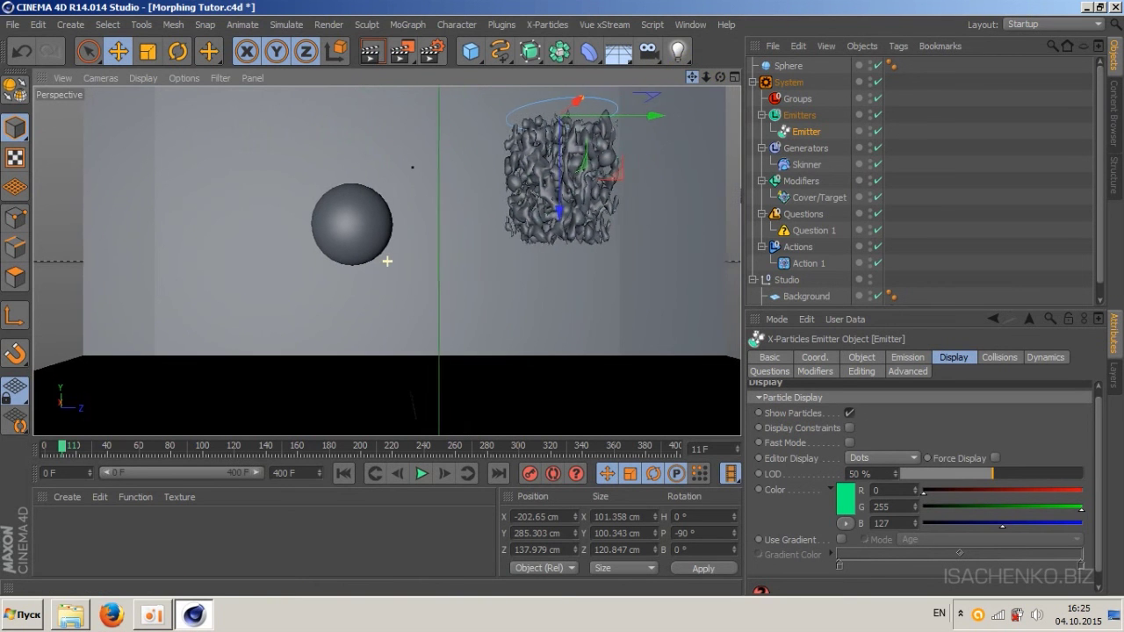
Step: Reframe the view and create a new material named 'Studio'
alt+middle_drag(389, 252, 388, 261)
drag(387, 261, 695, 76)
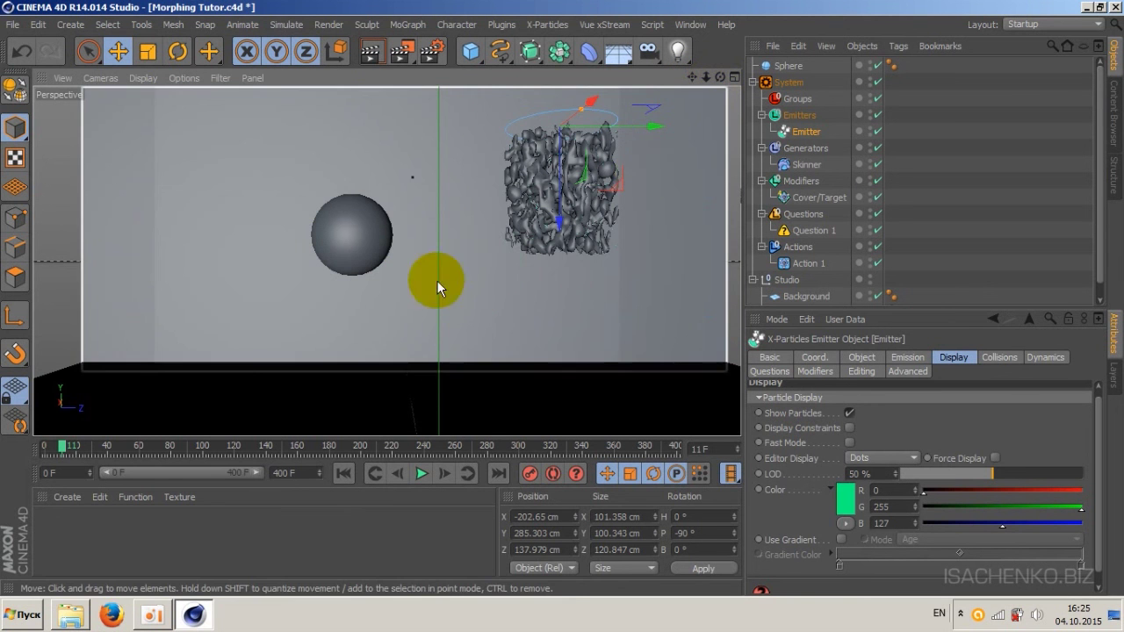
double_click(78, 539)
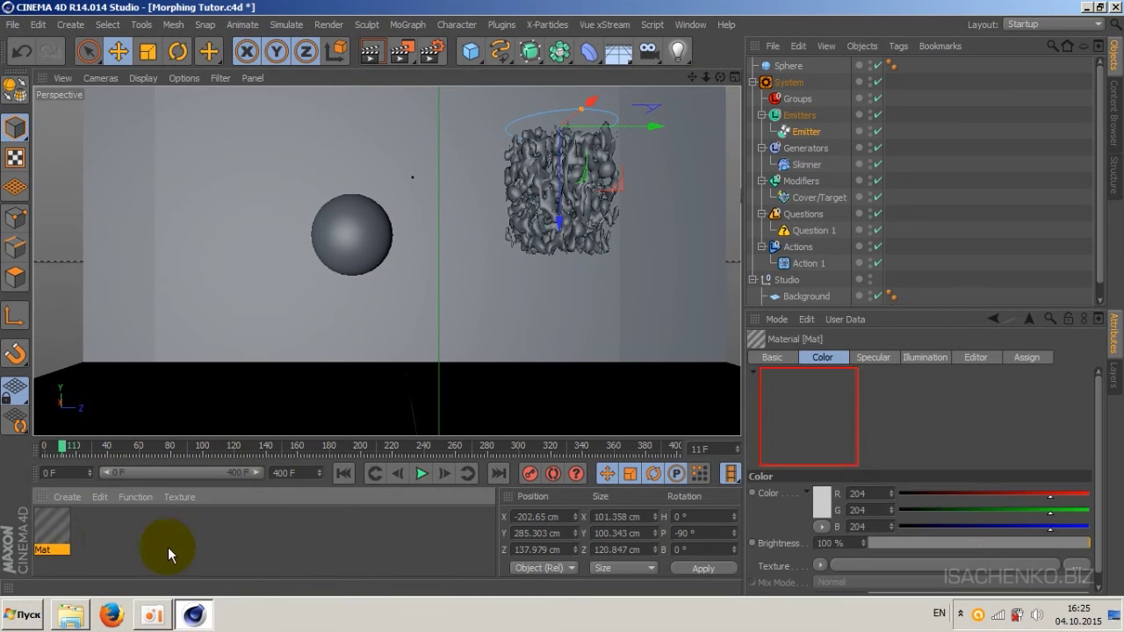
double_click(53, 528)
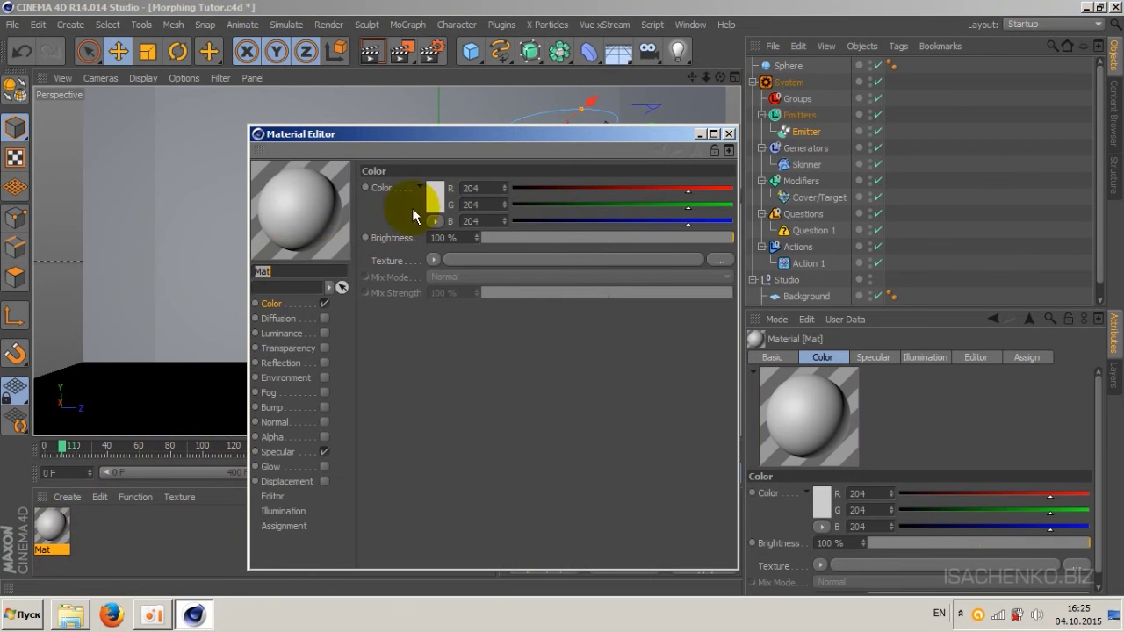
double_click(292, 272)
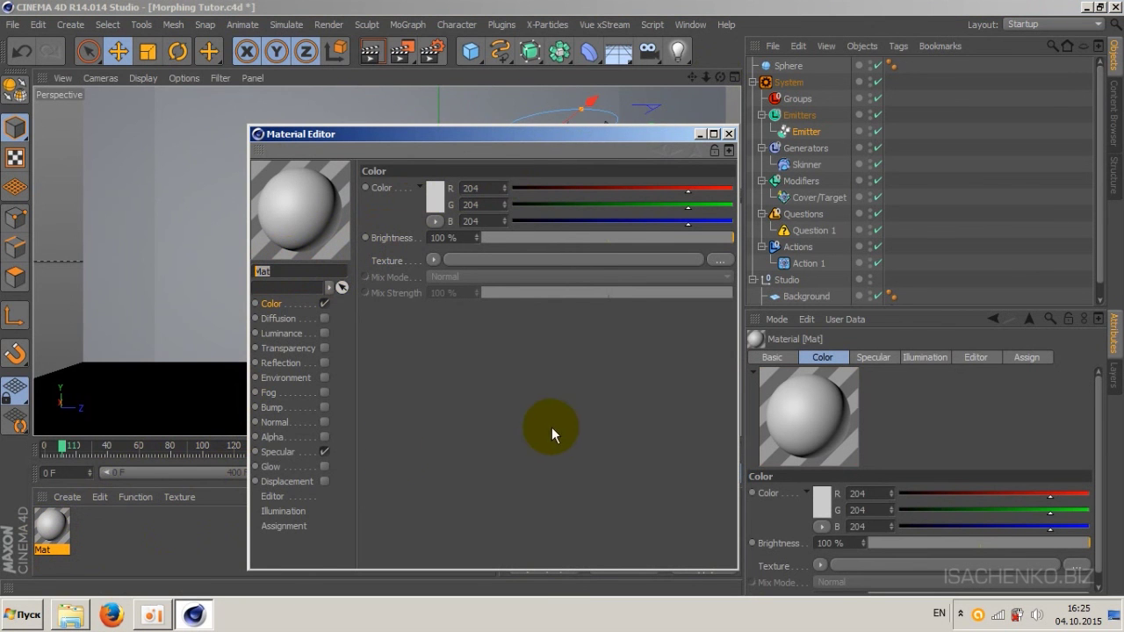
text(S)
text(tudio)
key(Return)
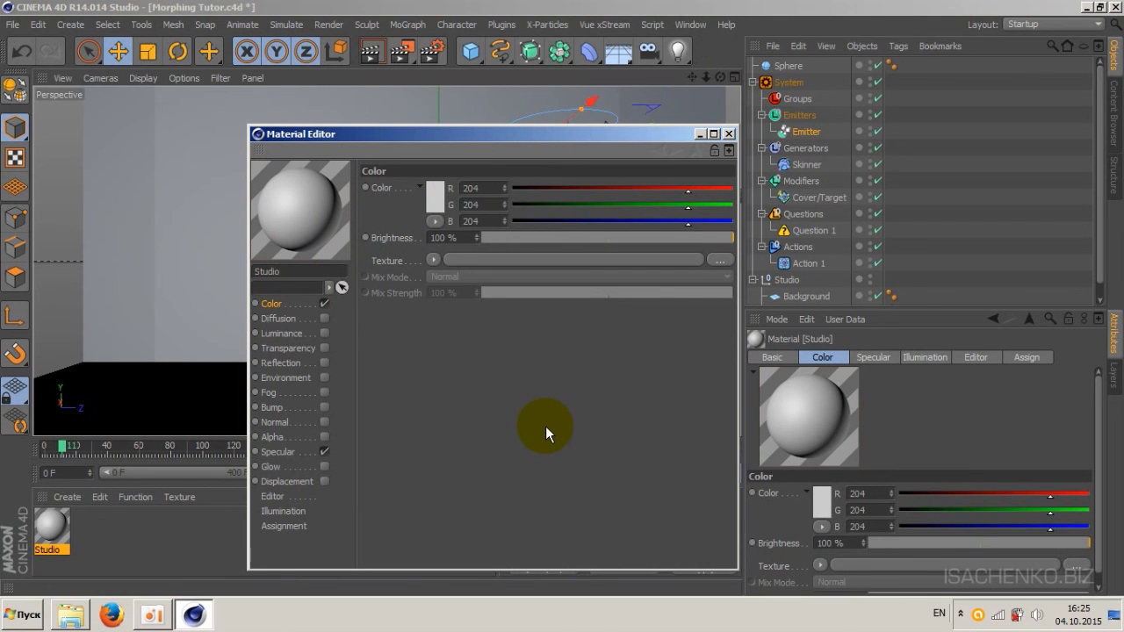
Step: Give the Studio material a light grey RGB 218 colour with Specular off, then minimize the editor
click(699, 134)
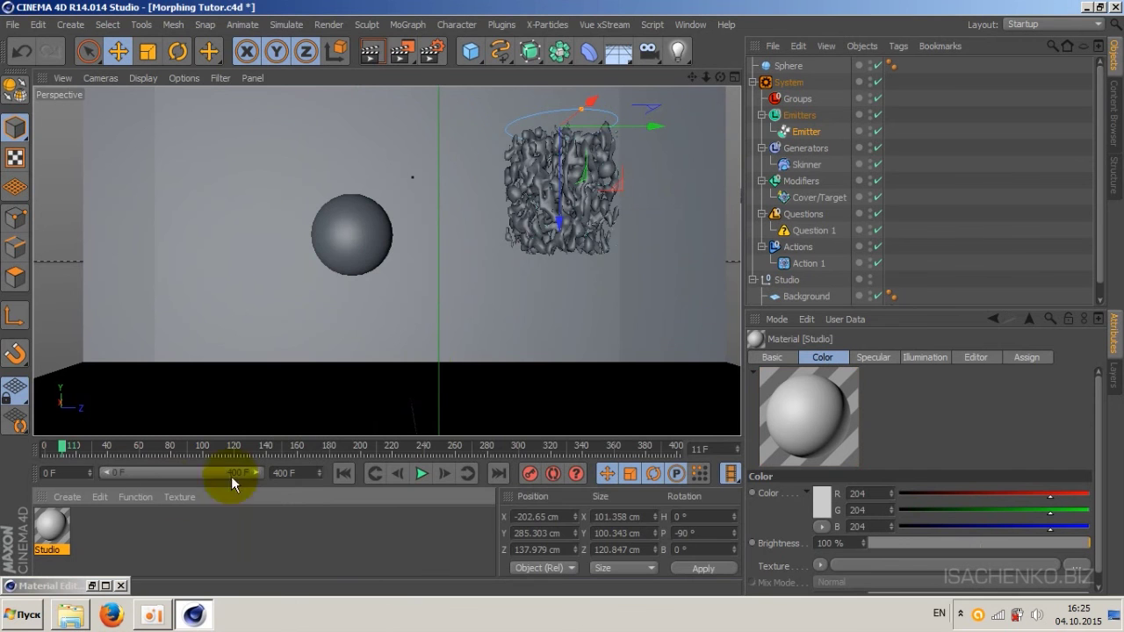
double_click(53, 527)
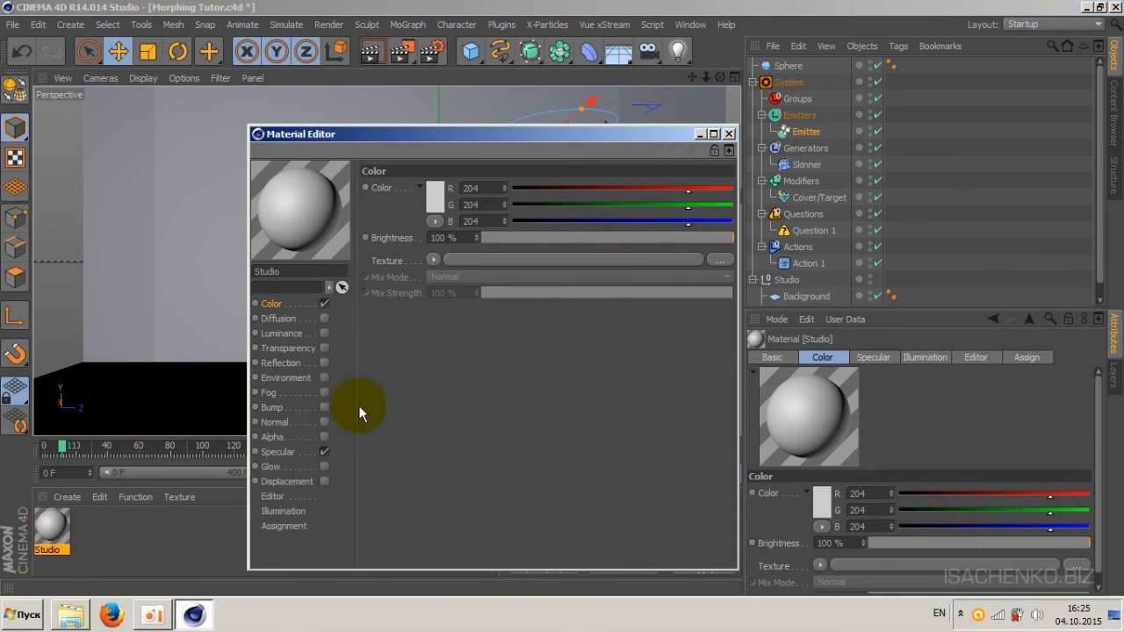
click(434, 202)
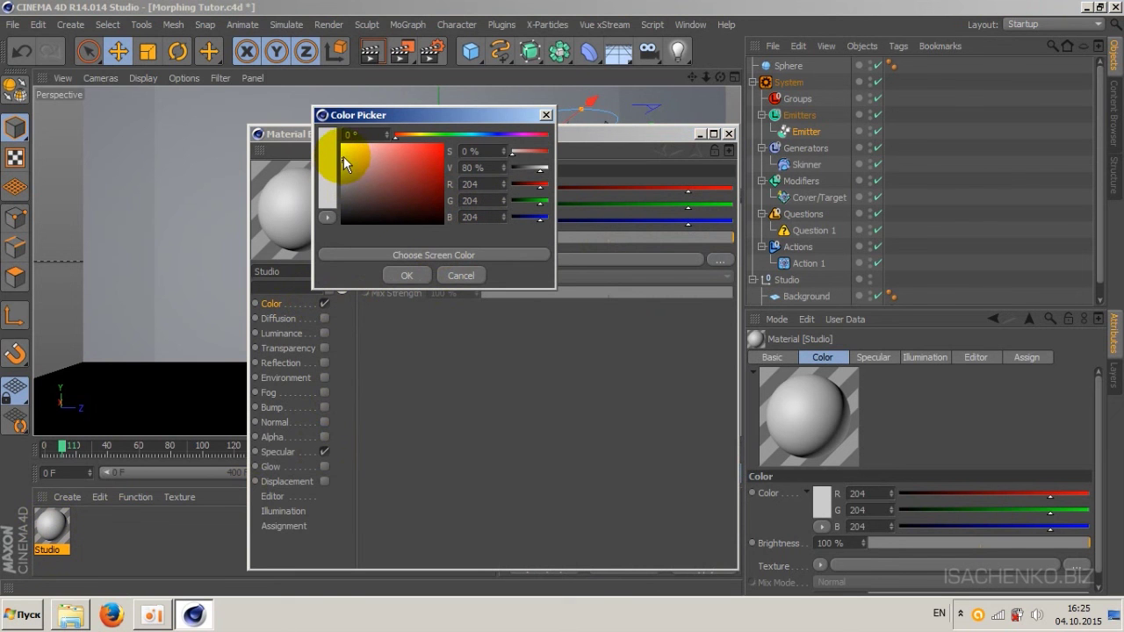
drag(343, 156, 339, 153)
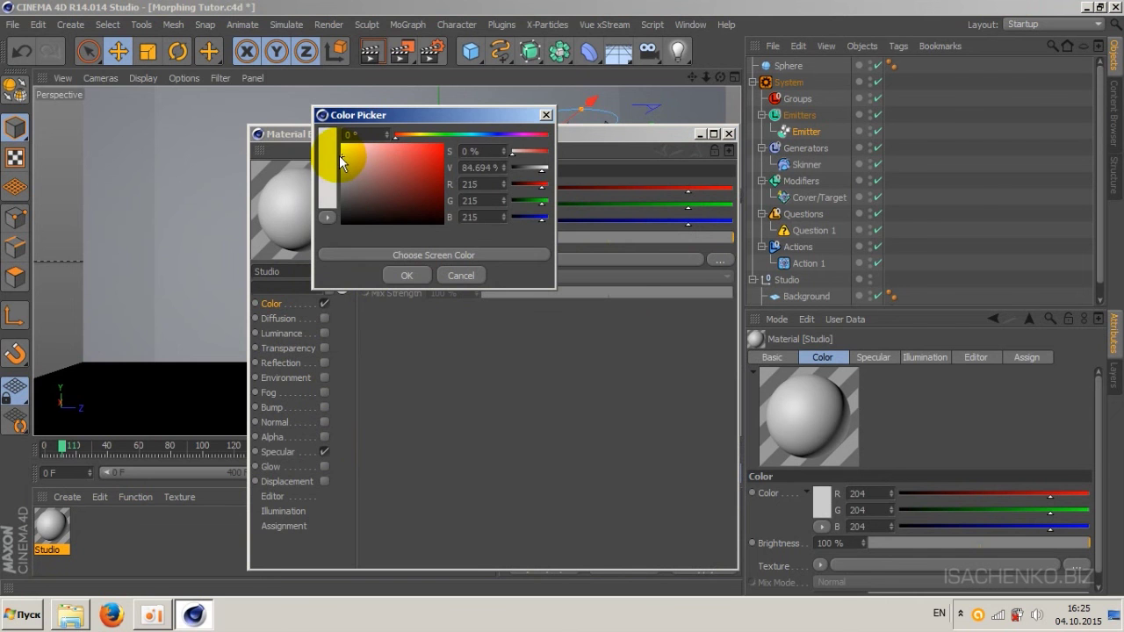
click(406, 275)
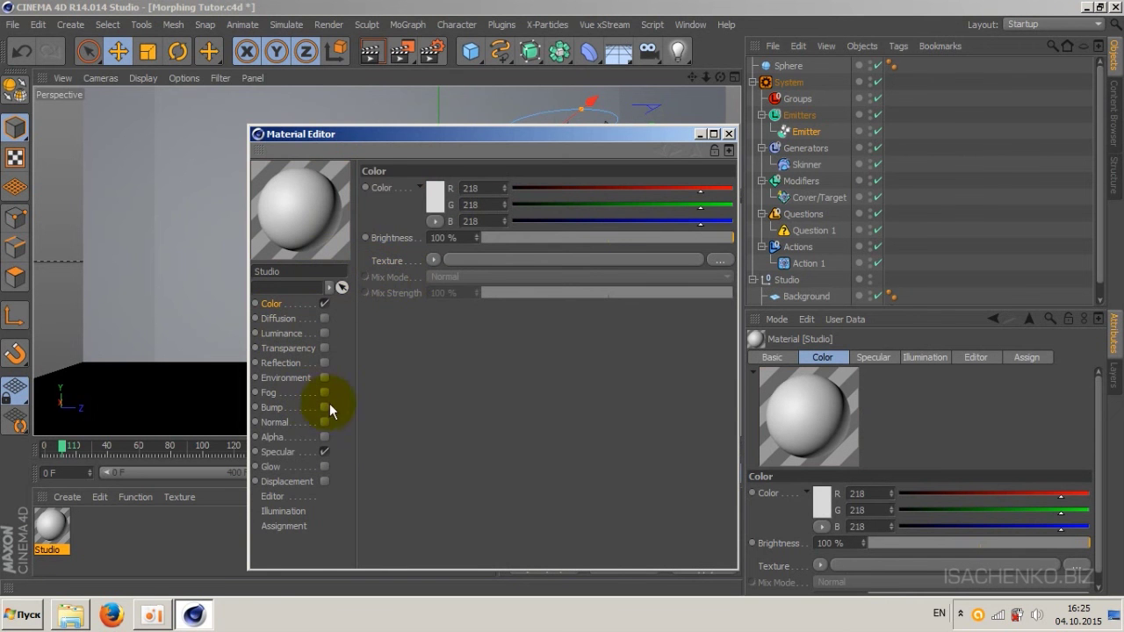
click(319, 453)
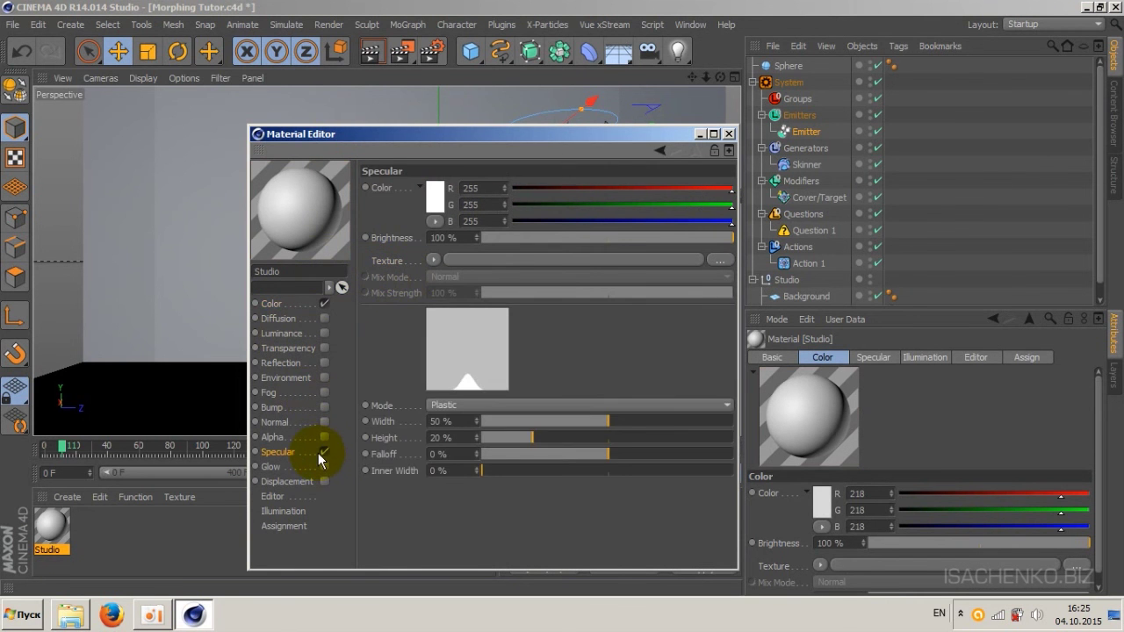
click(324, 452)
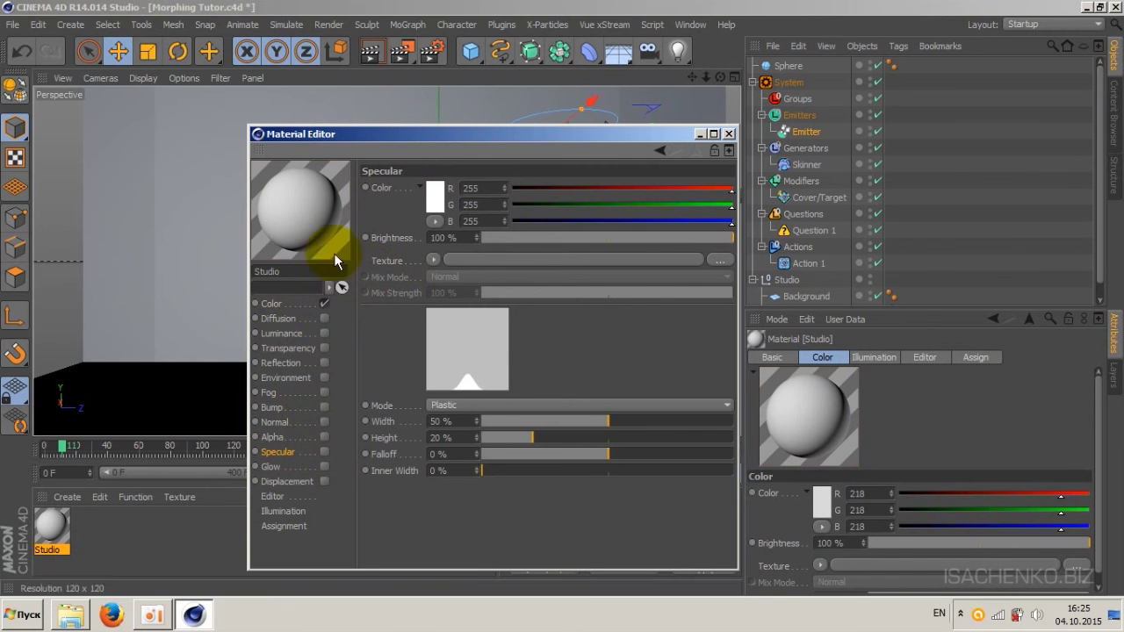
click(701, 134)
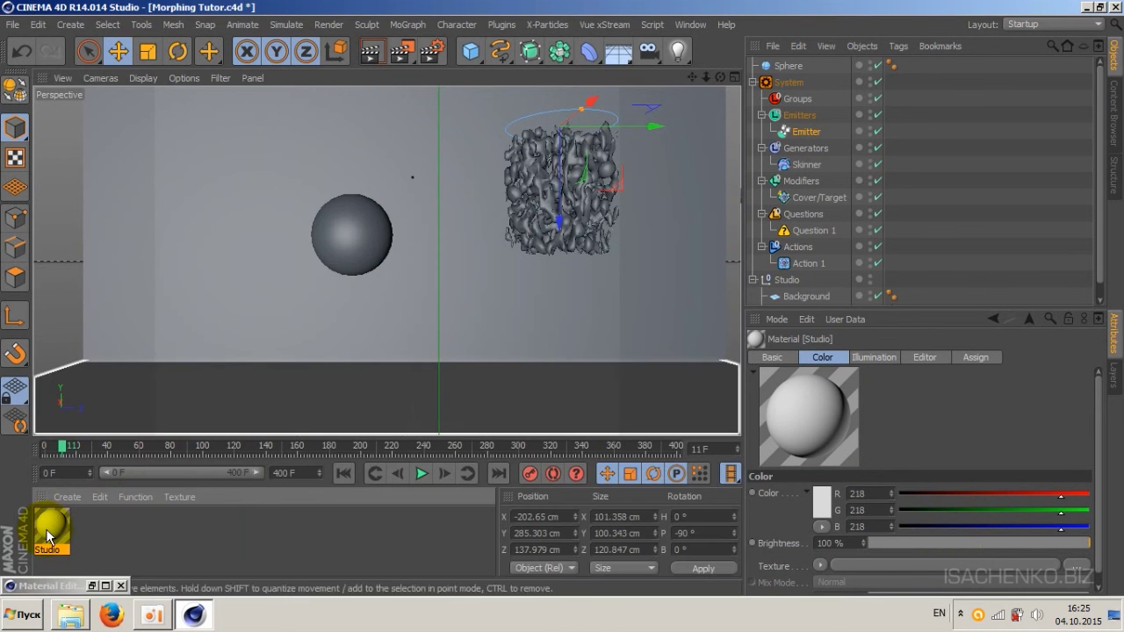
Step: Apply the Studio material to the Background and Bottom planes
click(753, 81)
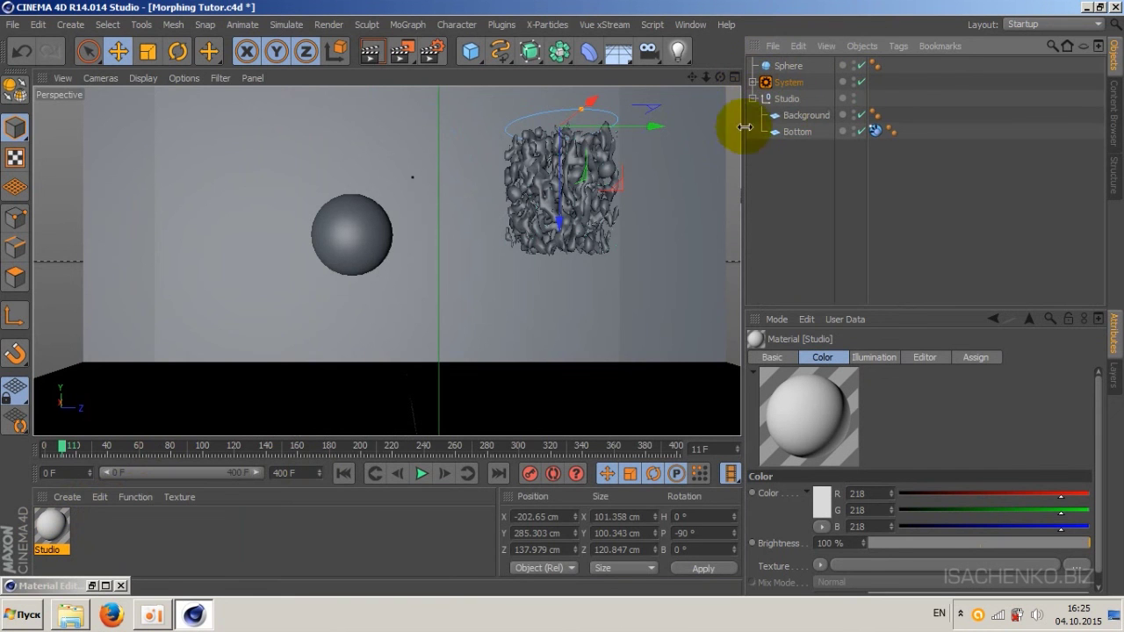
drag(53, 531, 812, 115)
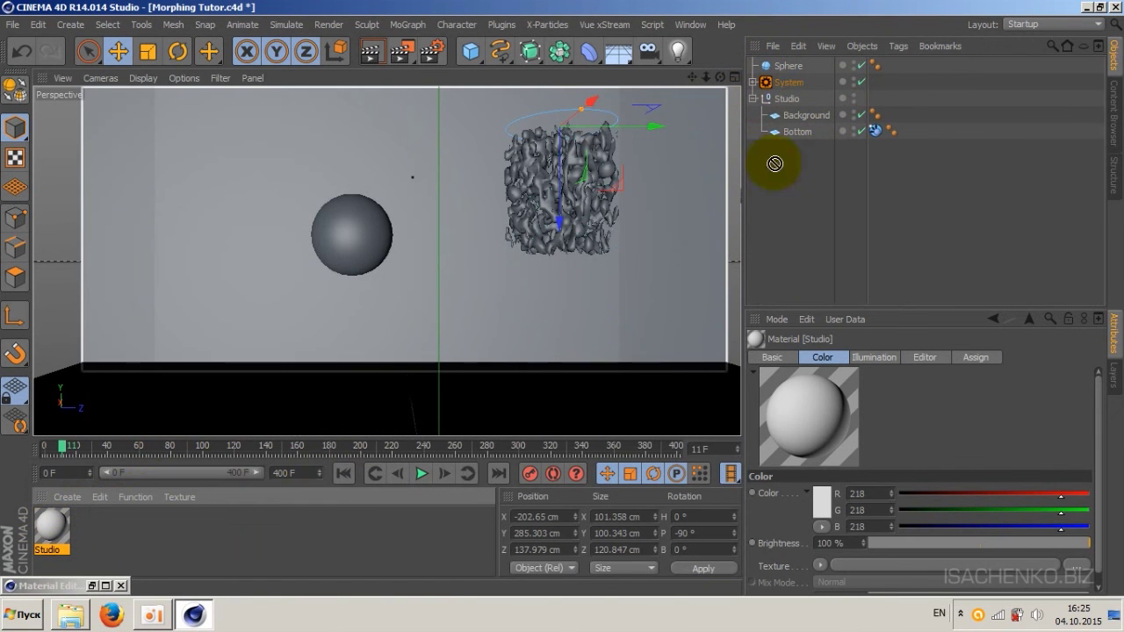
drag(51, 529, 800, 132)
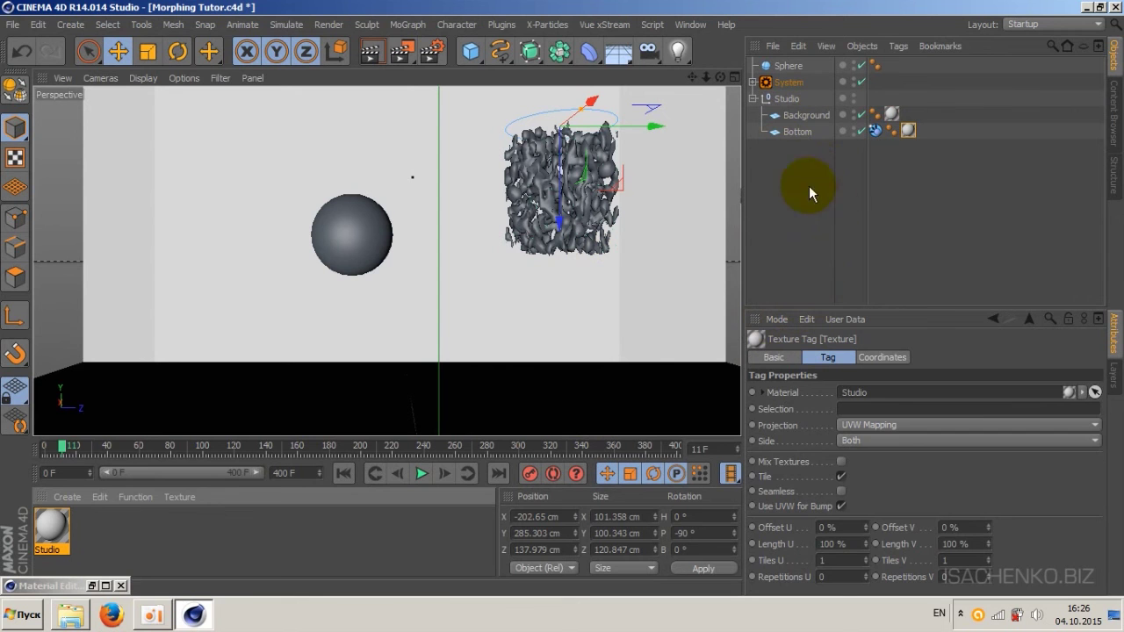
Step: Set the Background and Bottom planes' Height to 2000 cm, undoing an accidental Width change
click(803, 115)
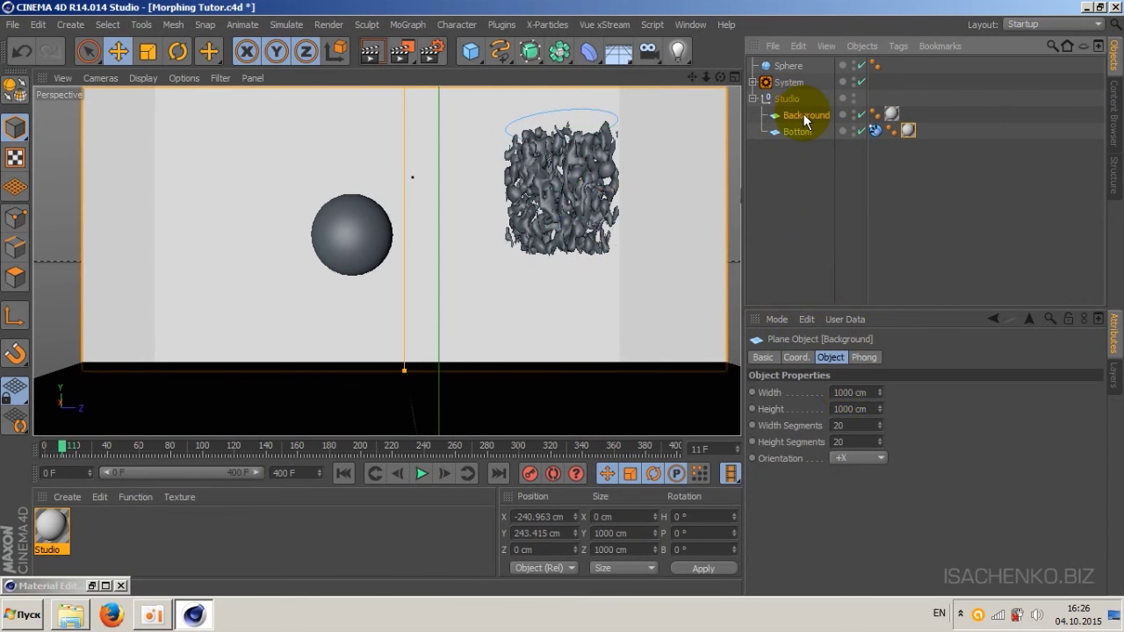
double_click(856, 393)
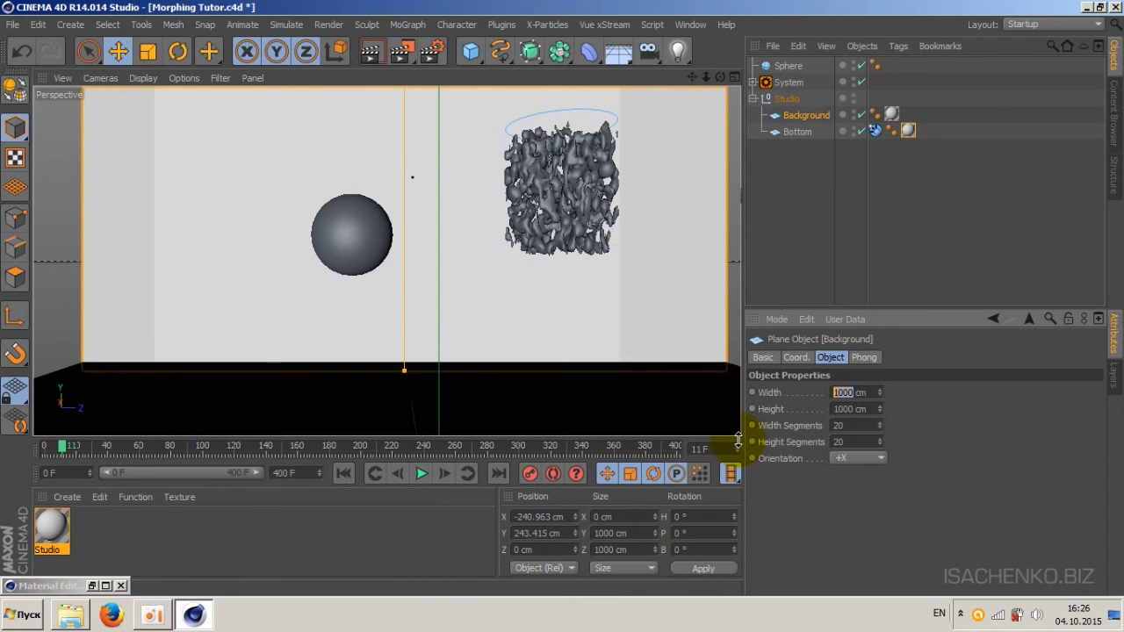
text(2000)
key(Return)
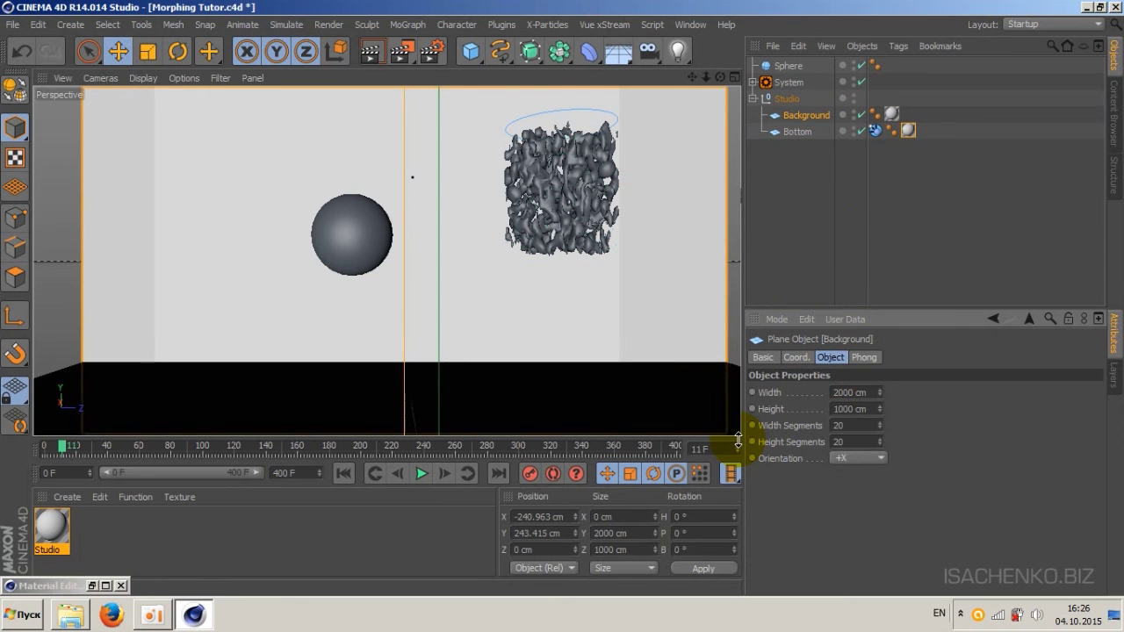
click(21, 51)
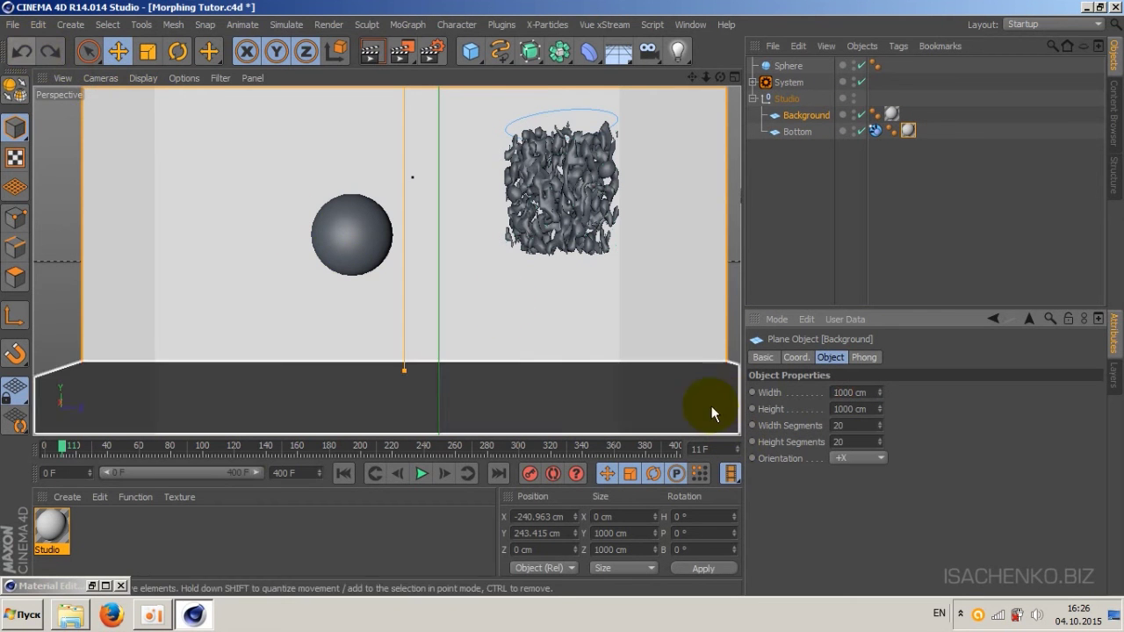
double_click(839, 408)
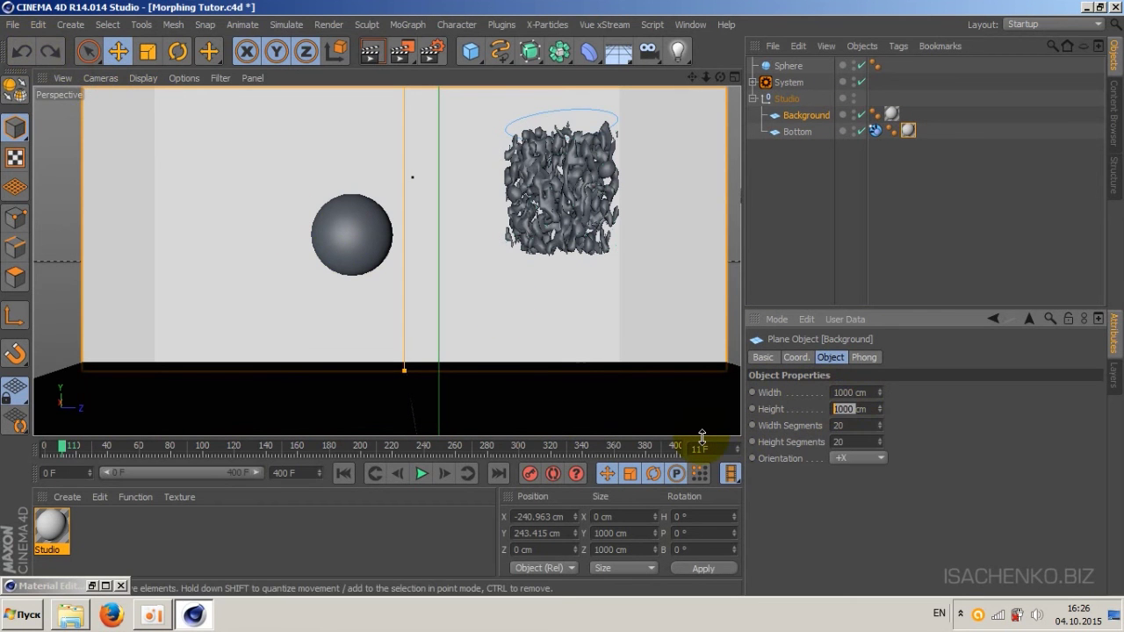
text(2000)
key(Return)
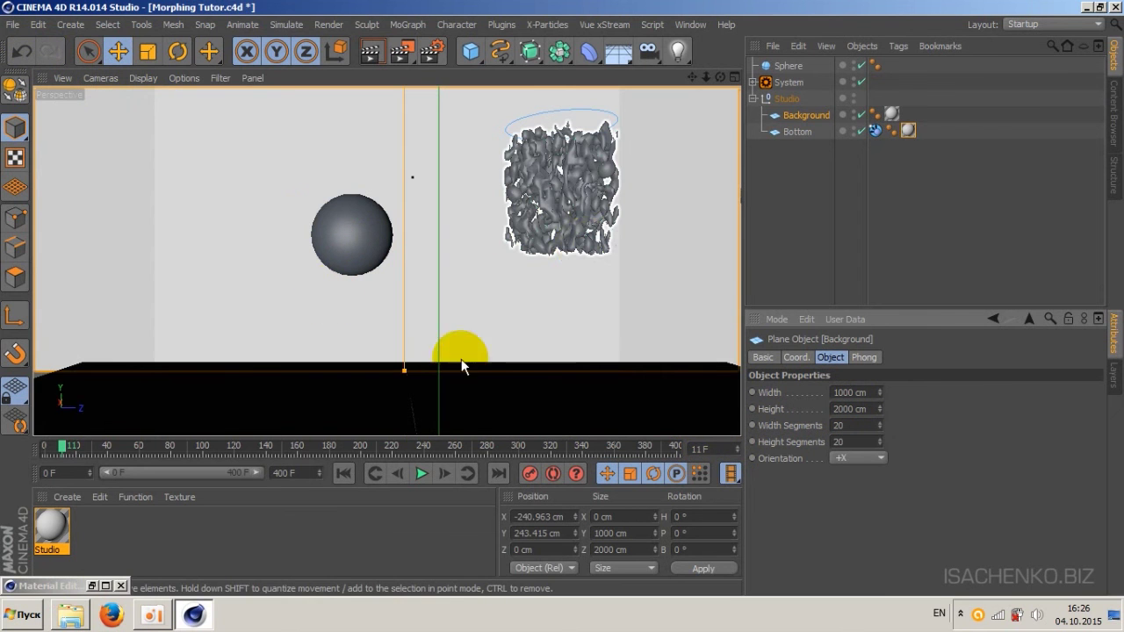
click(785, 133)
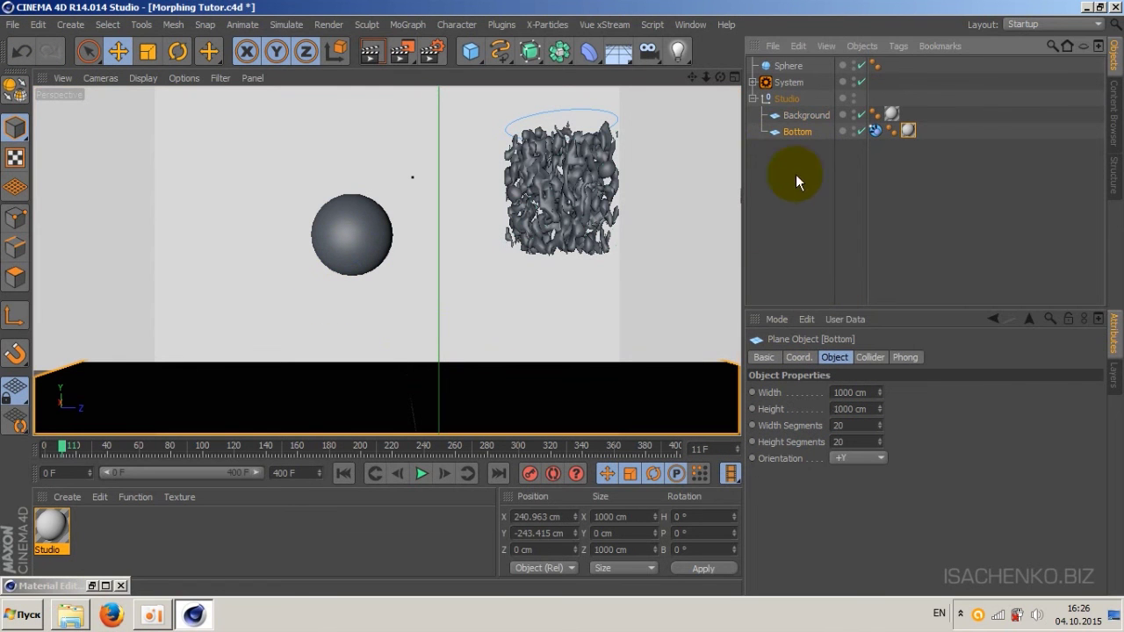
double_click(850, 409)
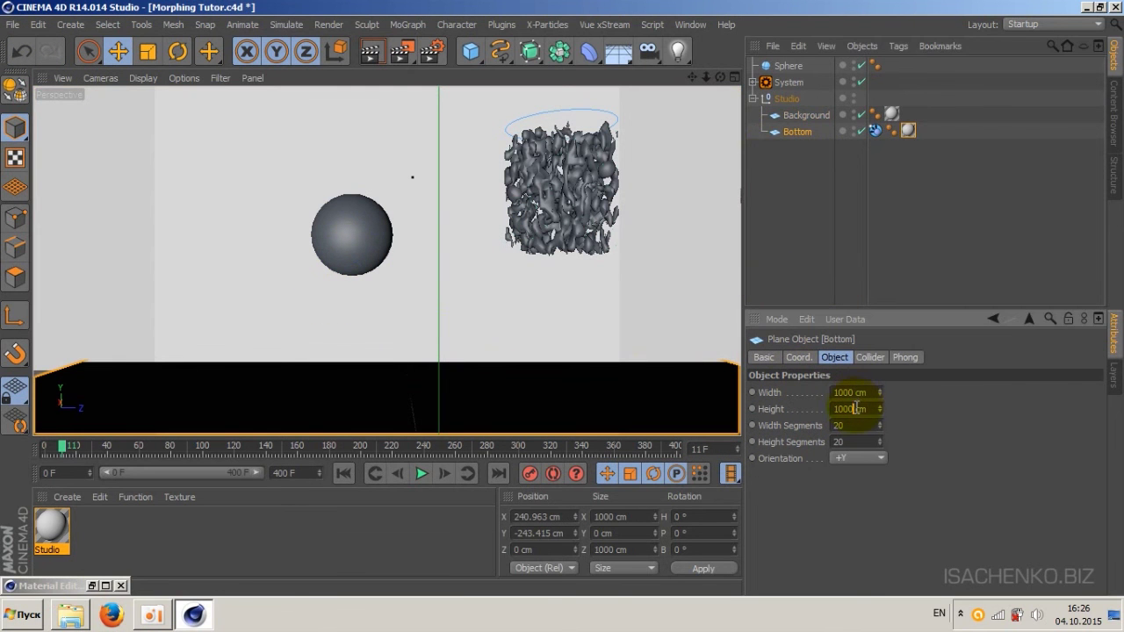
text(2000)
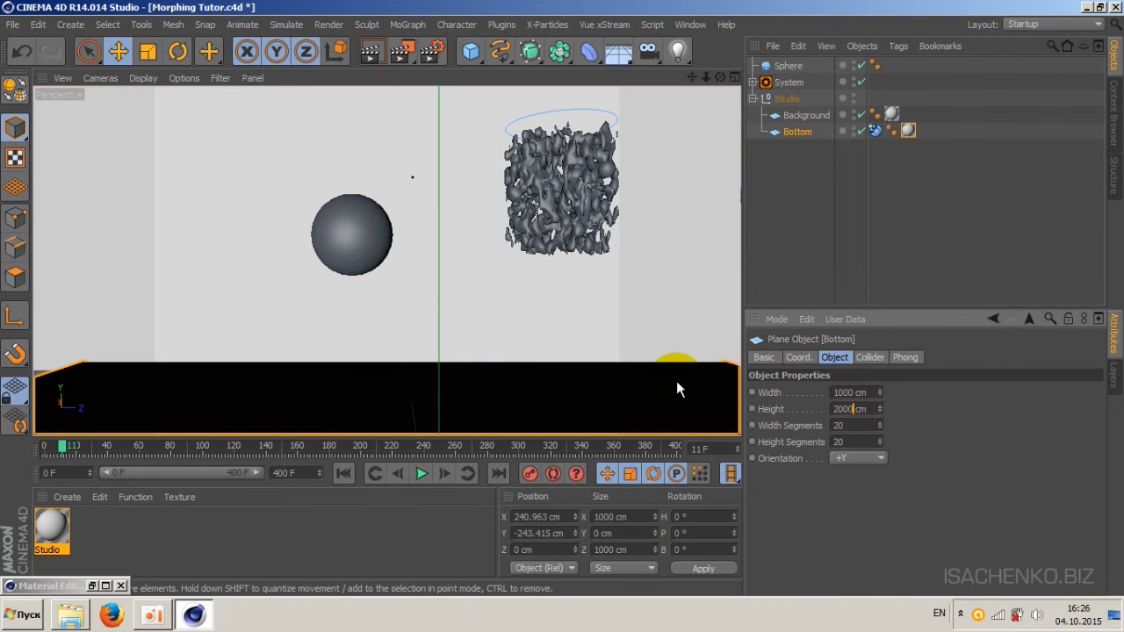
key(Return)
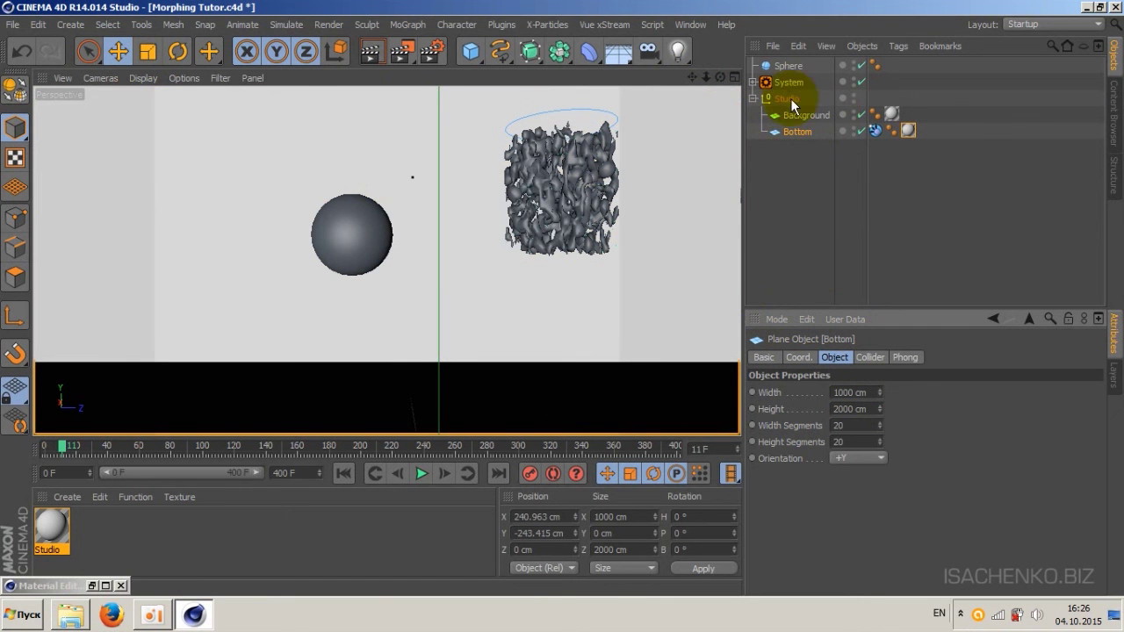
Step: Collapse the Studio group, expand System, and bring up Windows Explorer on the oCam folder
click(753, 99)
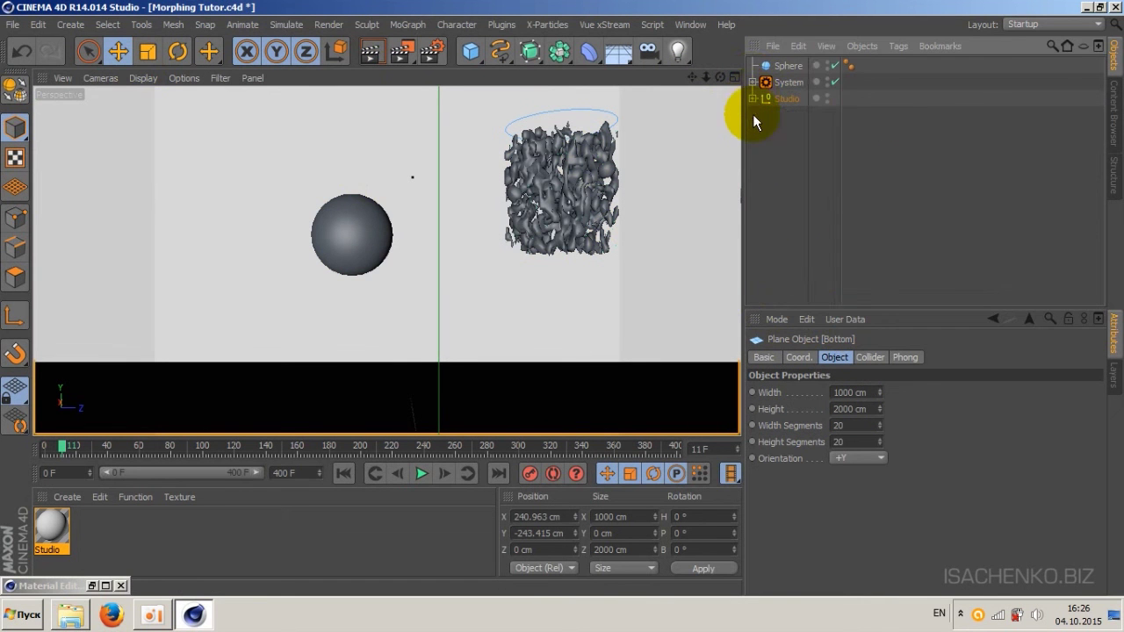
click(752, 82)
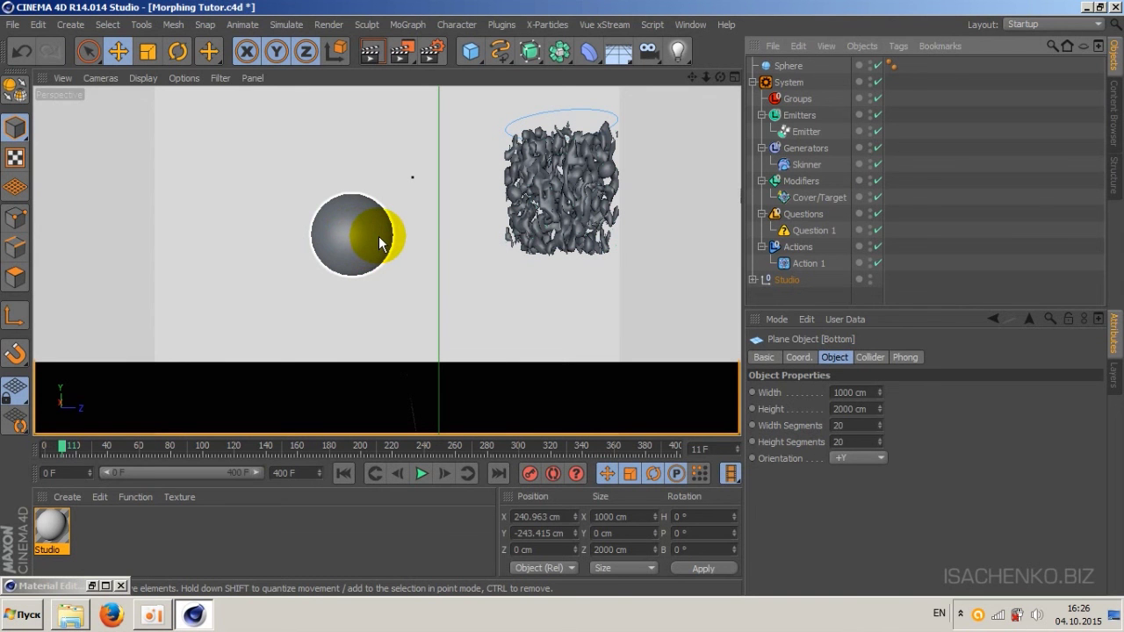
click(71, 615)
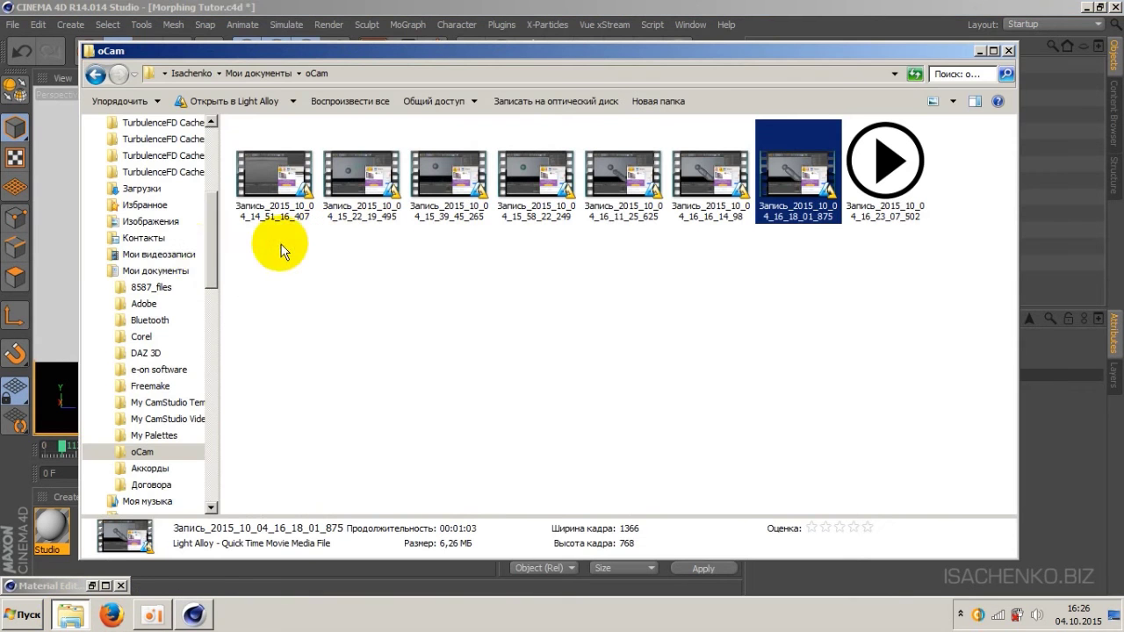
Step: Play the Water morphing video from DATA (D:) > CG > [ANIMATION], then close the player and Explorer
scroll(206, 302, down, 3)
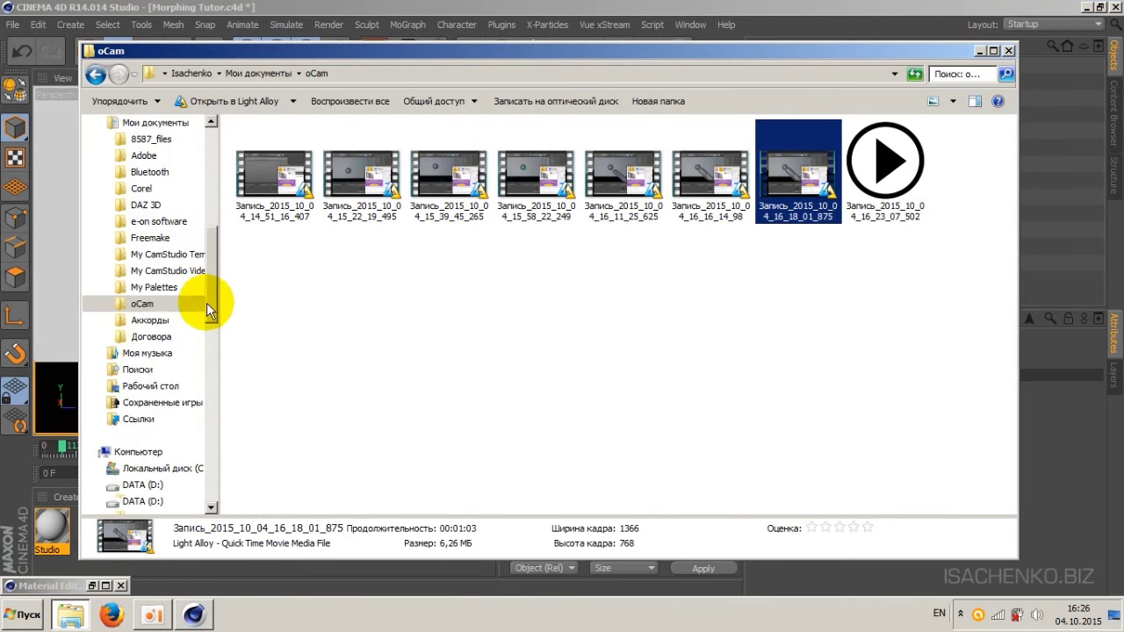
mouse_move(206, 302)
mouse_down()
mouse_move(200, 418)
mouse_move(200, 376)
mouse_up()
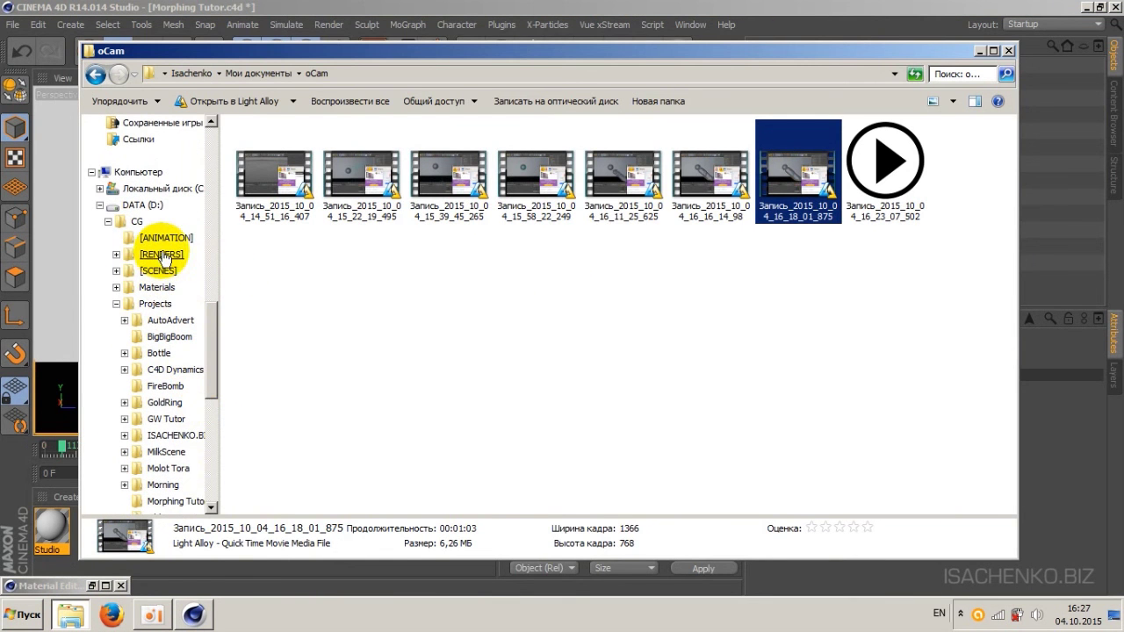
click(162, 238)
double_click(536, 154)
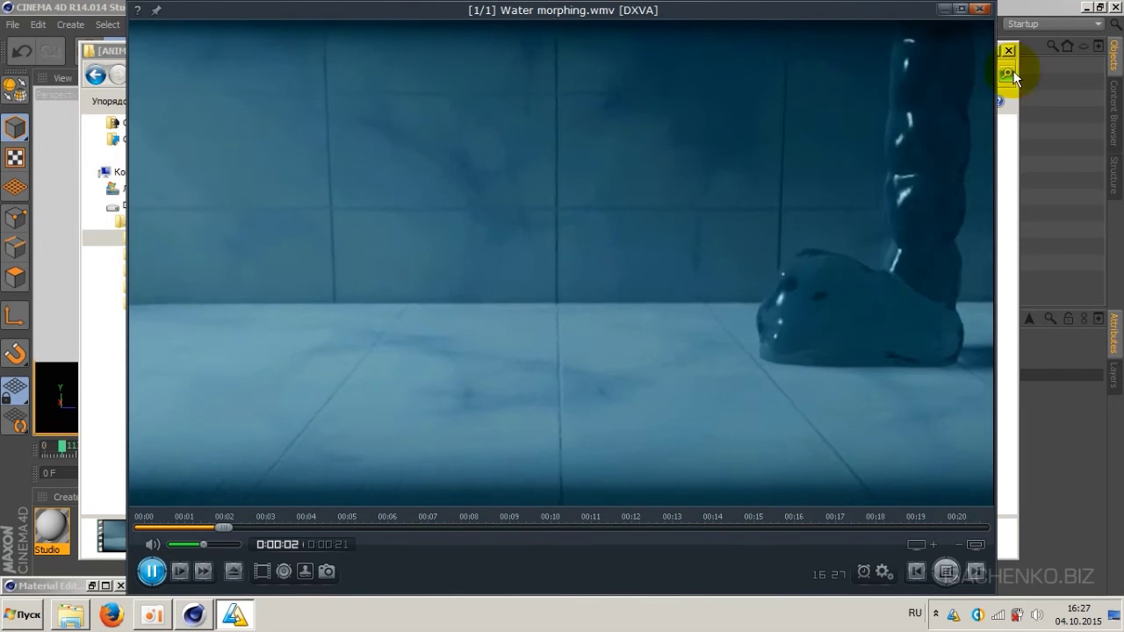
click(981, 9)
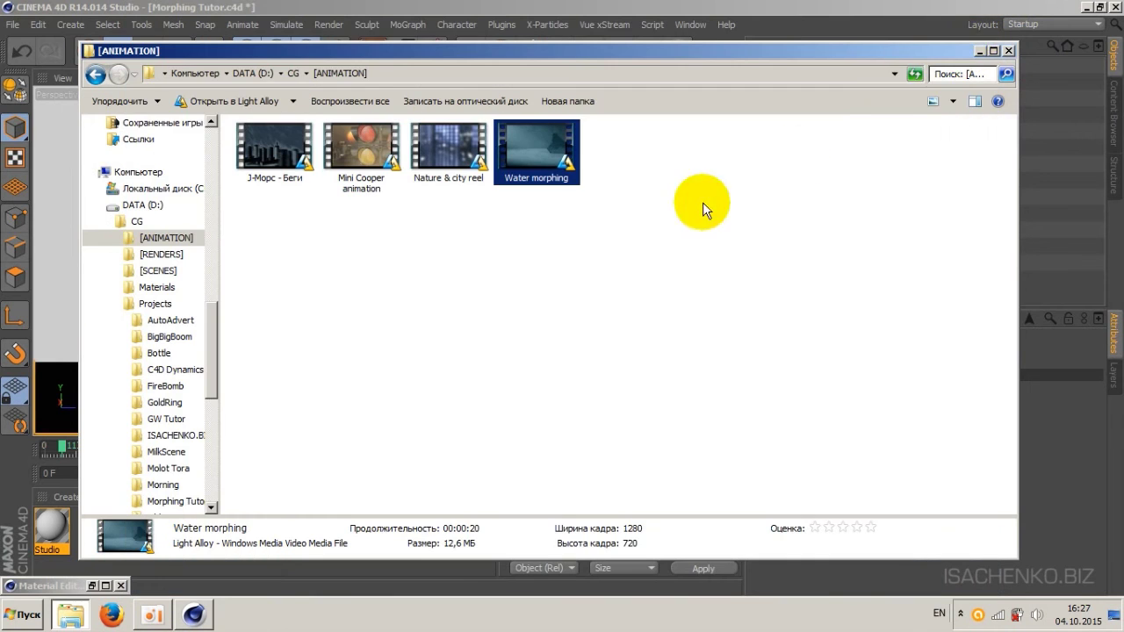
click(1007, 50)
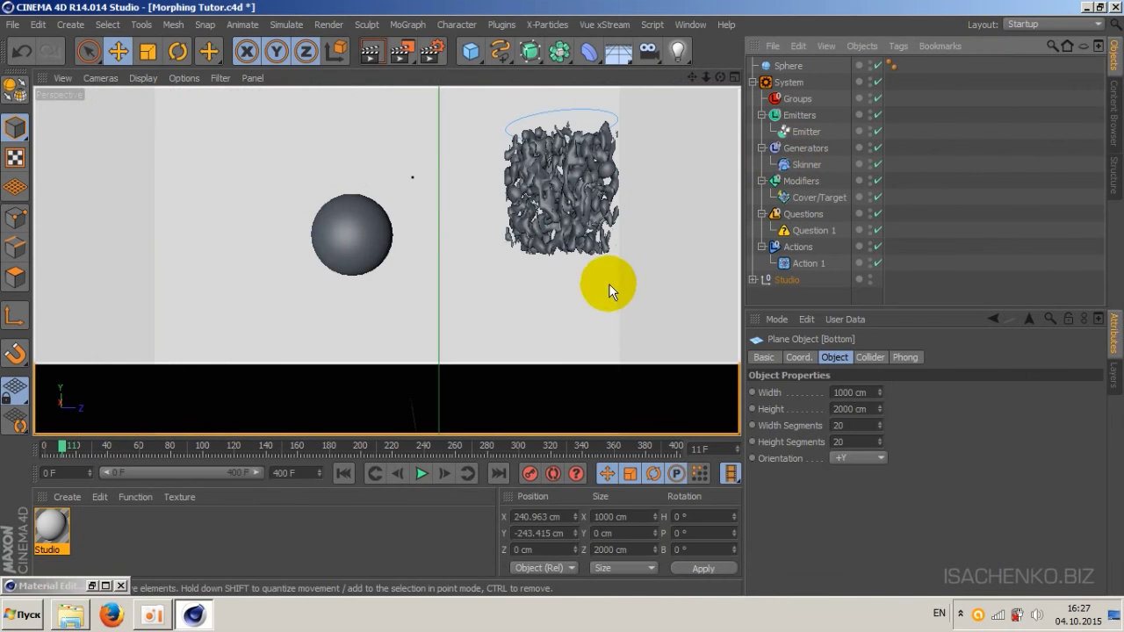
Step: Turn the Sphere's editor-visibility dot red so only the Skinner blob shows in the viewport
click(371, 243)
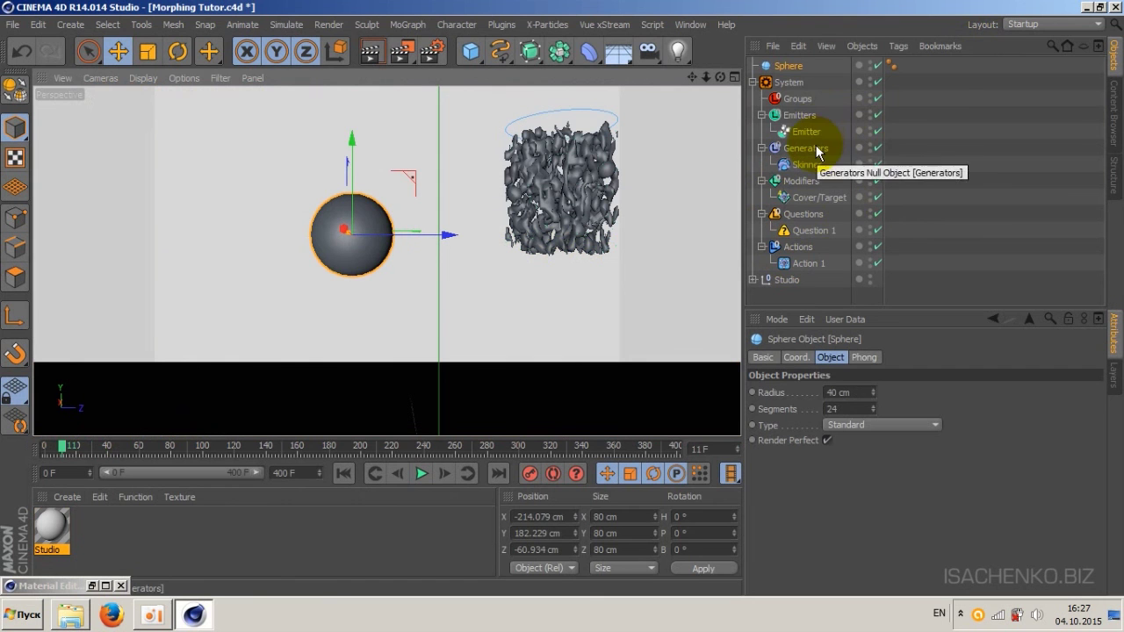
click(870, 66)
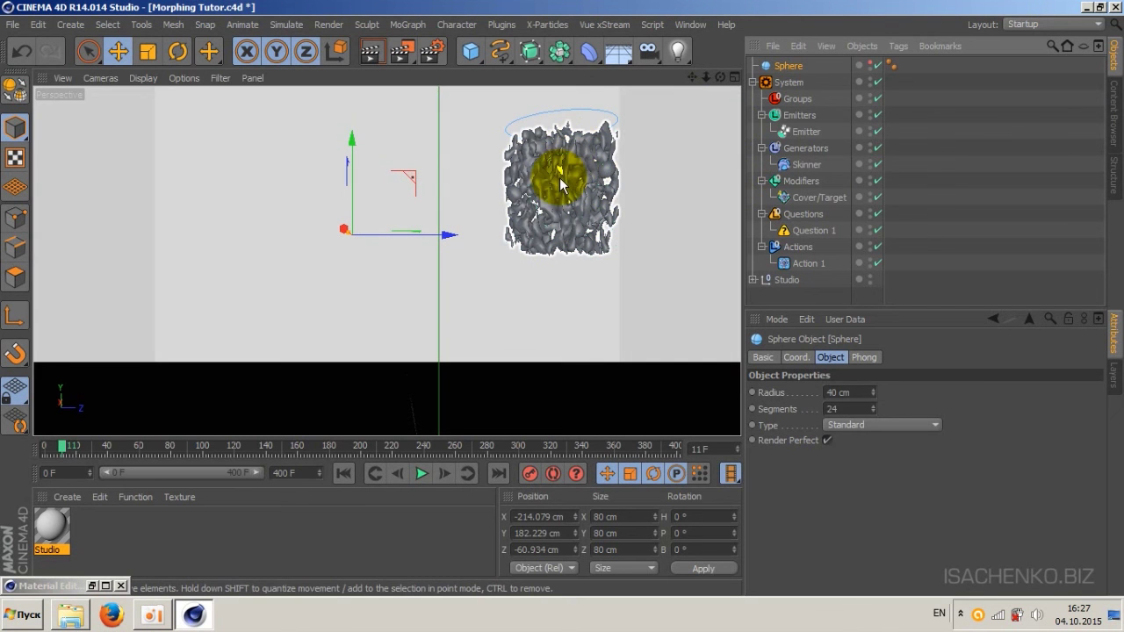
drag(577, 204, 568, 218)
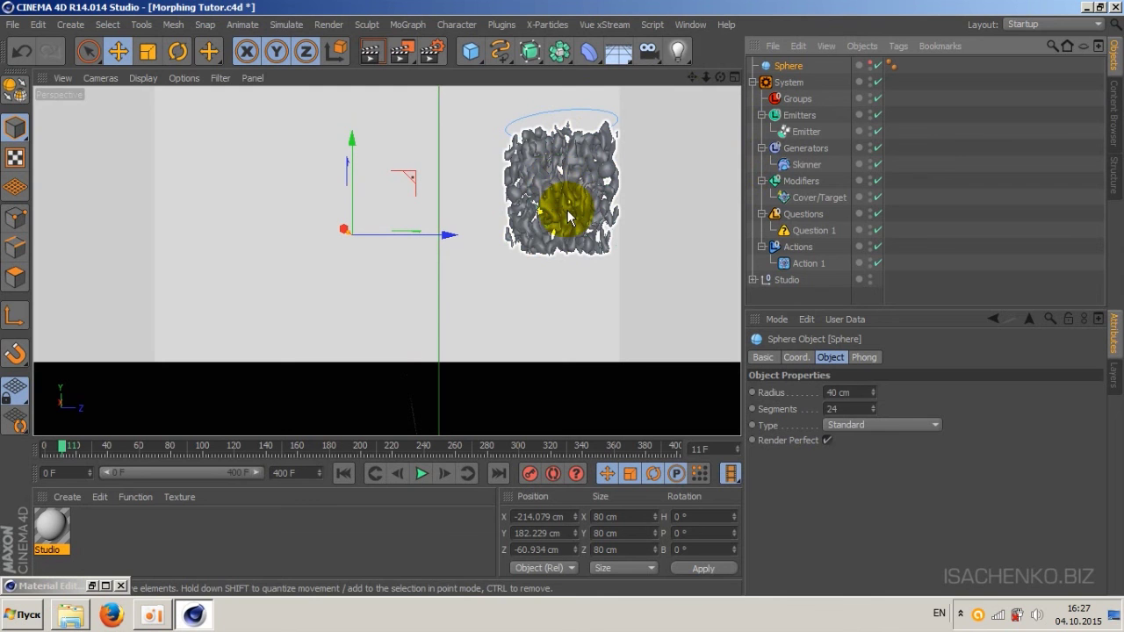
Step: Create a new material, Mat, and switch off its Specular channel
double_click(175, 551)
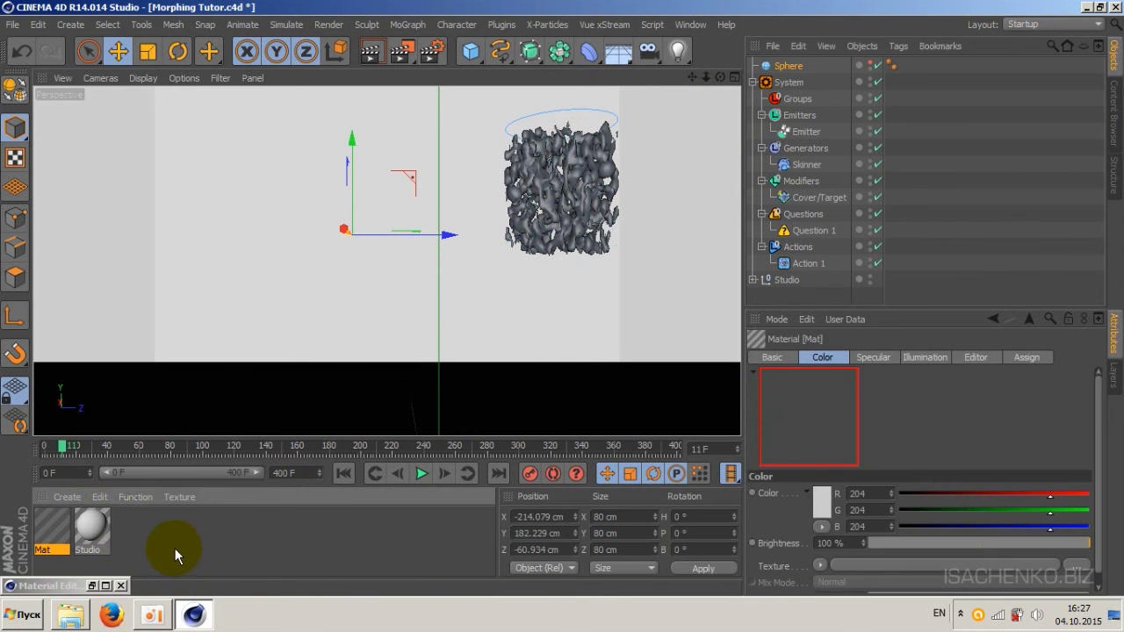
double_click(51, 526)
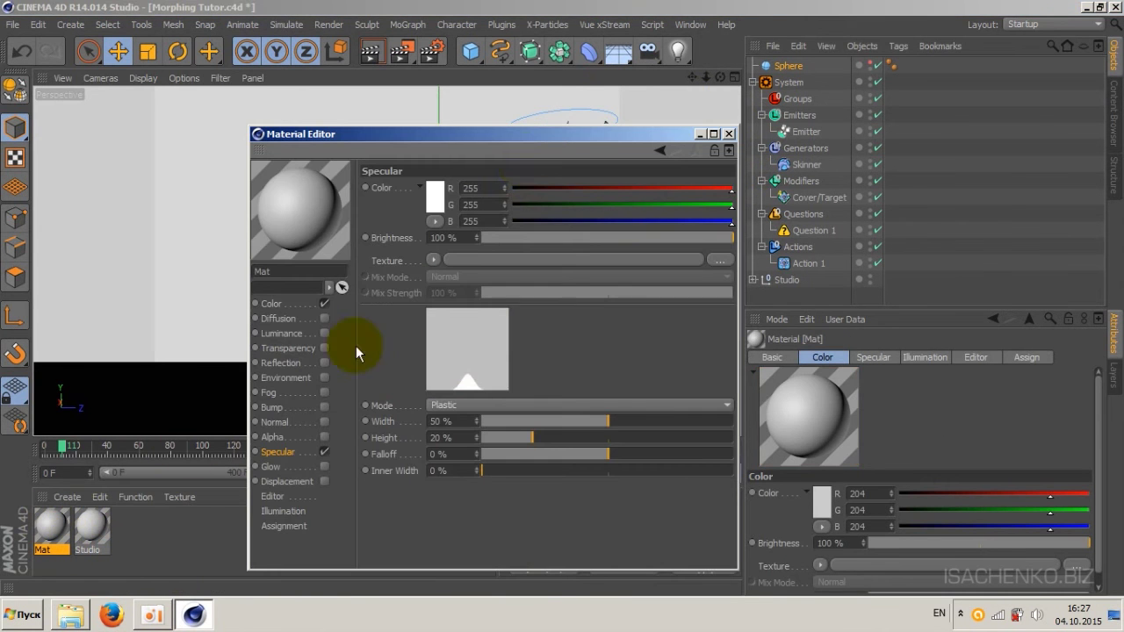
drag(541, 135, 588, 126)
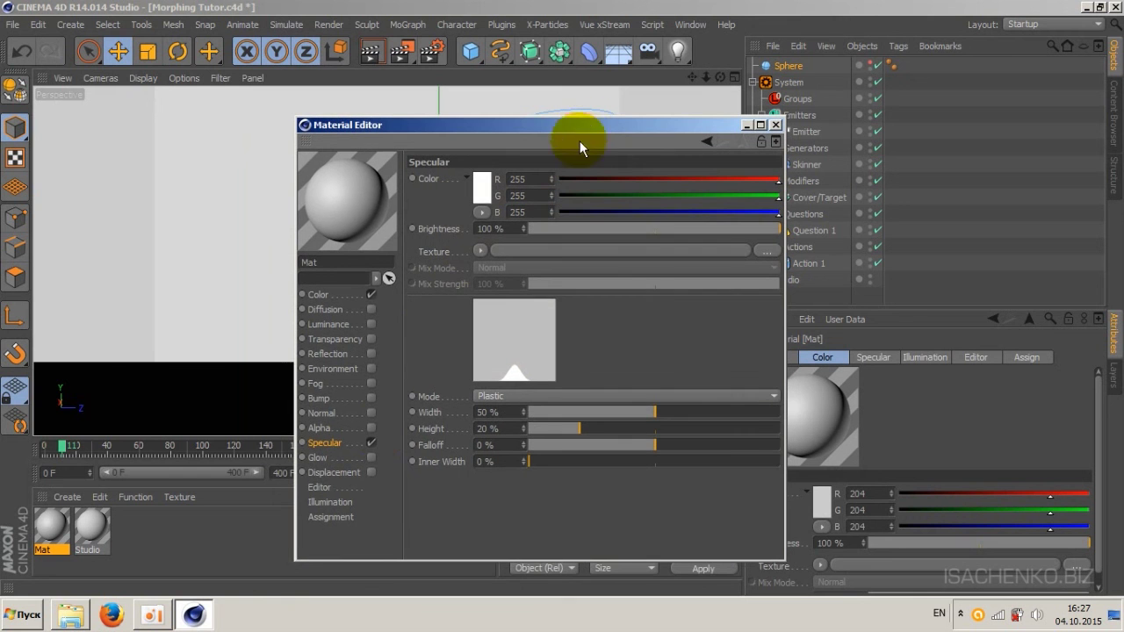
click(373, 296)
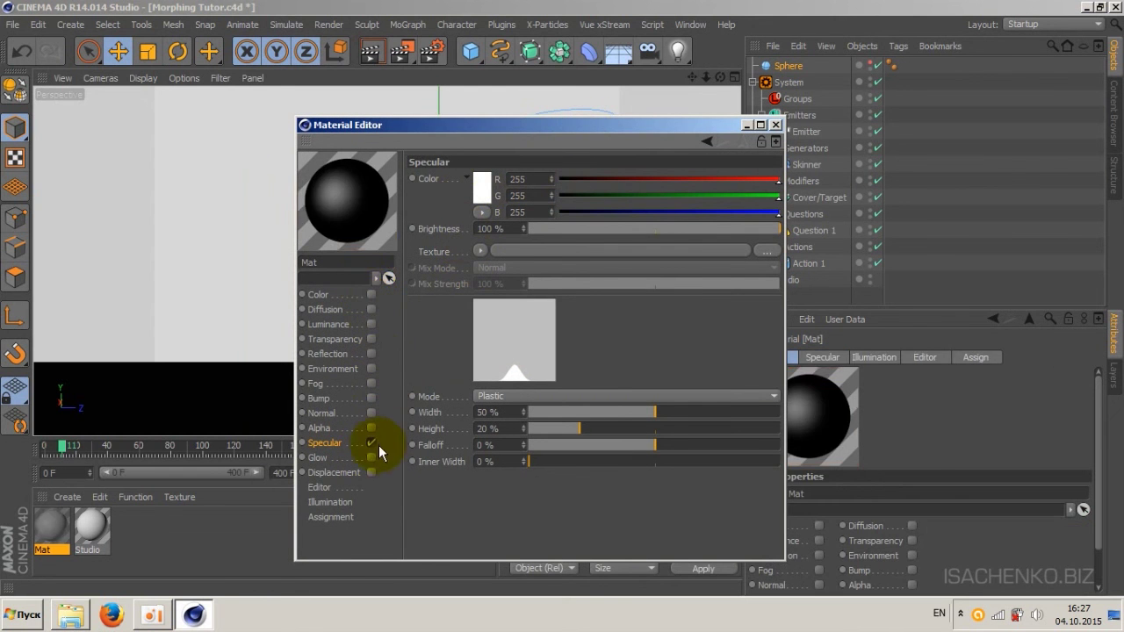
click(372, 443)
click(372, 295)
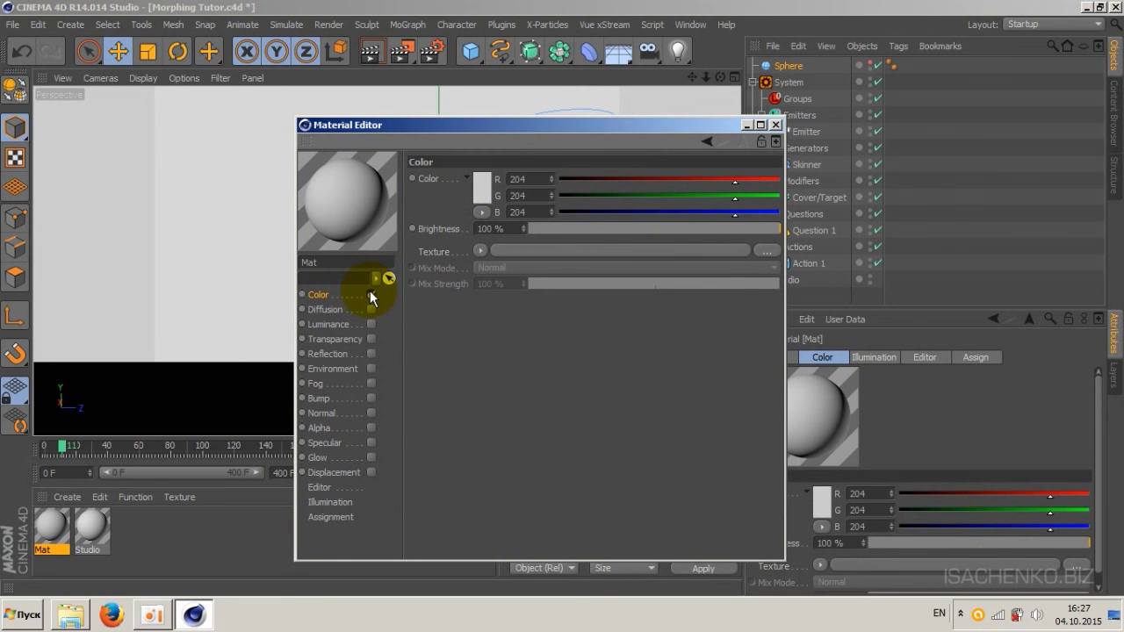
Step: Enable Mat's Transparency with refraction 1.5 and a blue absorption colour
click(371, 338)
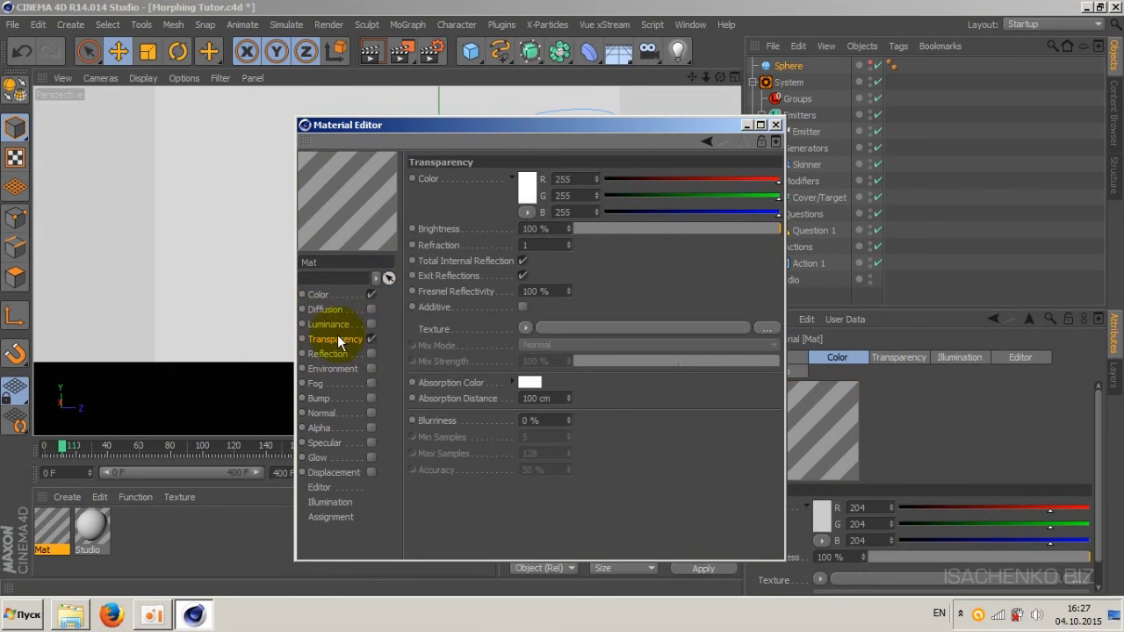
click(541, 245)
text(.5)
key(Return)
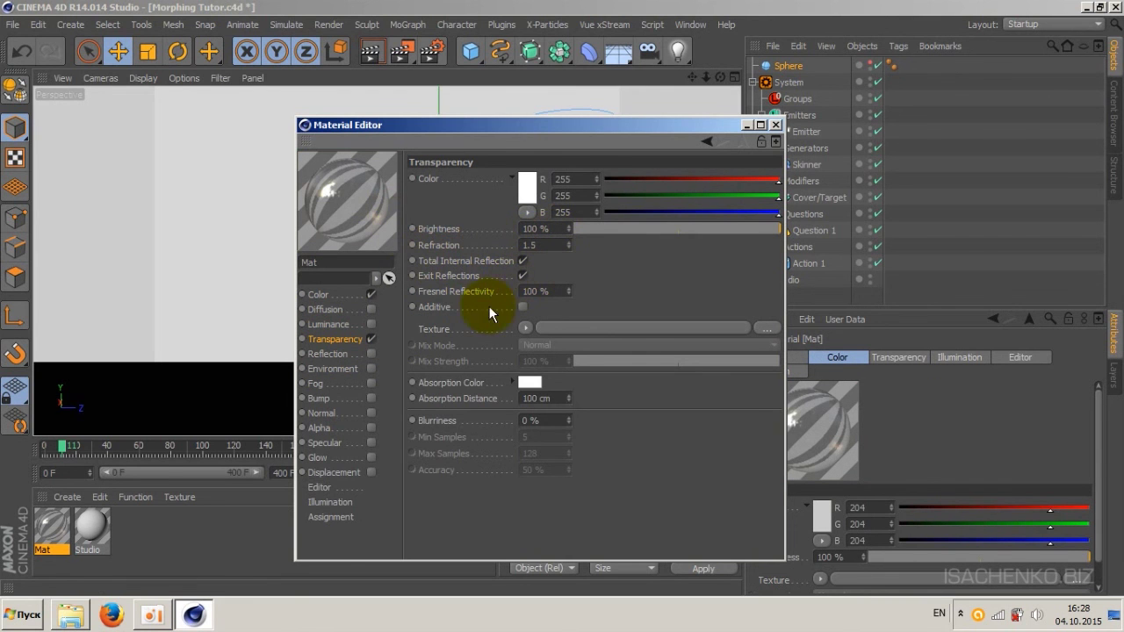
click(530, 383)
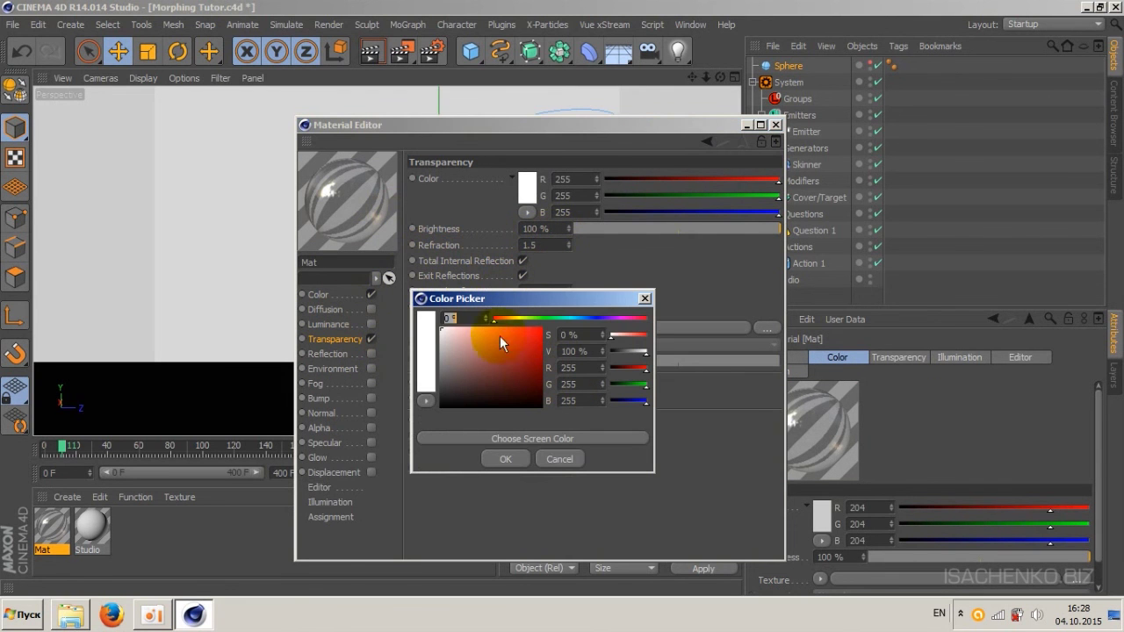
click(583, 319)
click(501, 339)
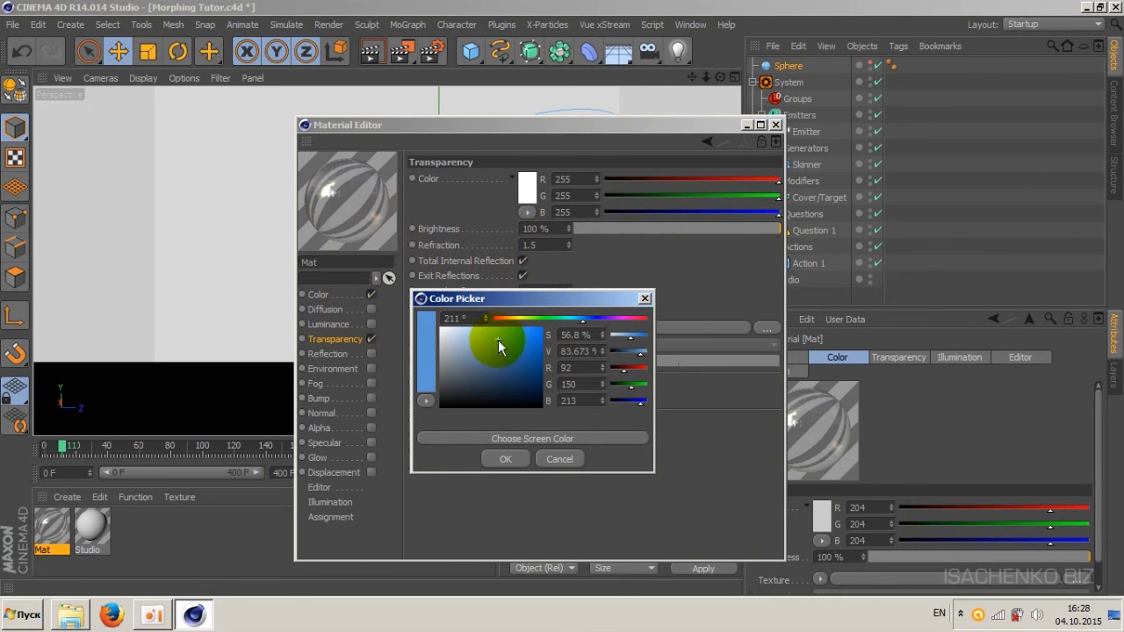
click(506, 459)
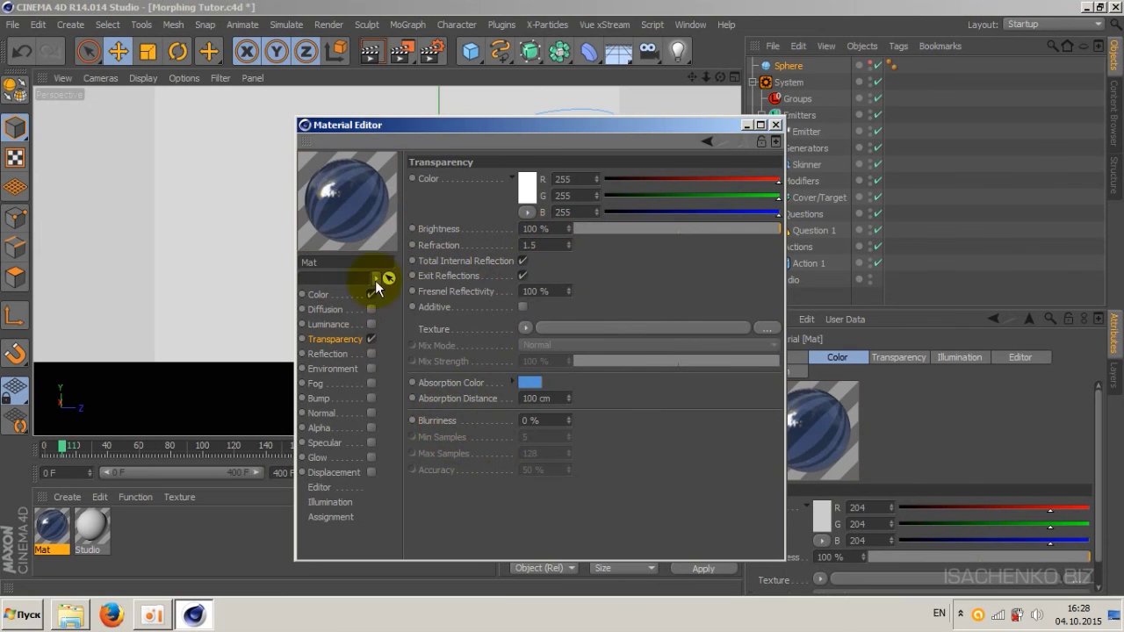
click(747, 124)
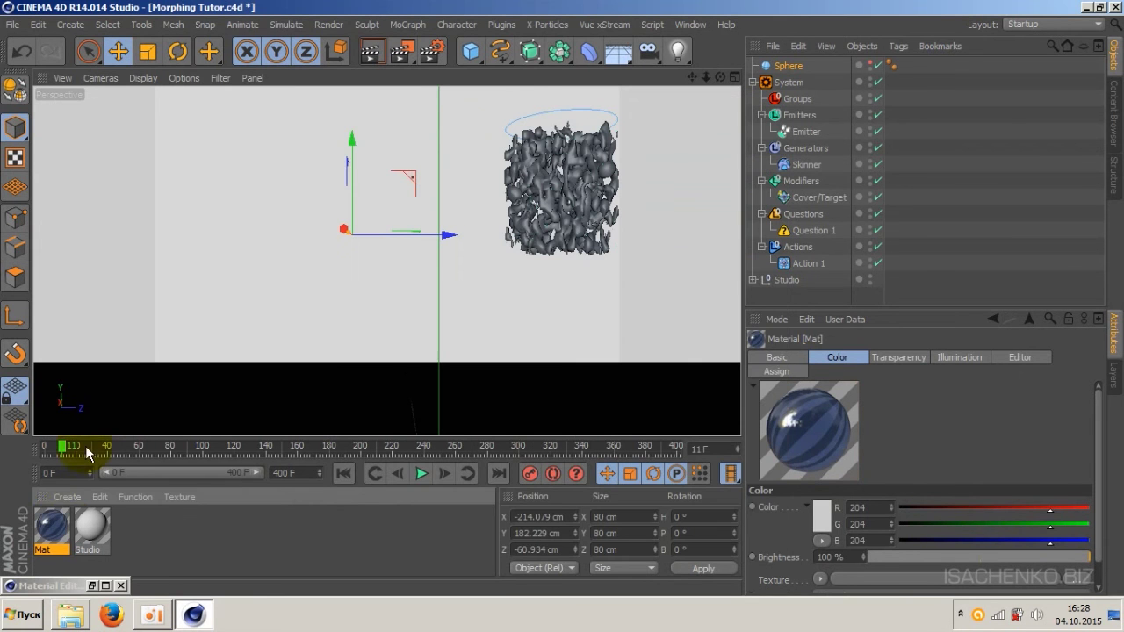
click(48, 527)
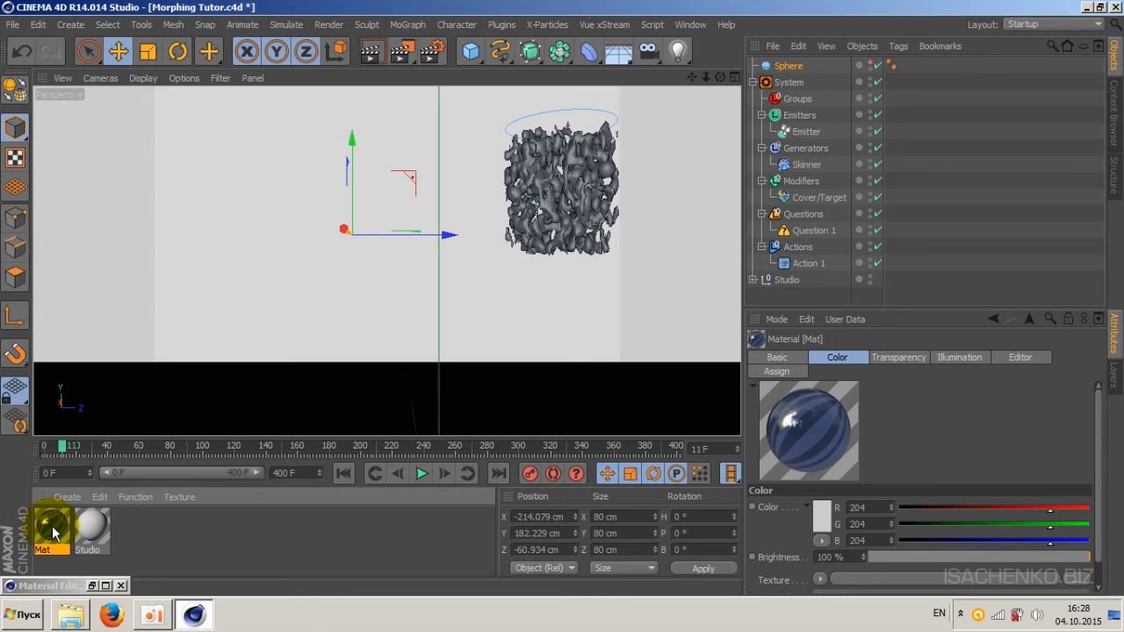
Step: Apply the Mat material to the Skinner mesh and preview the glass blob in Render View
drag(53, 531, 806, 168)
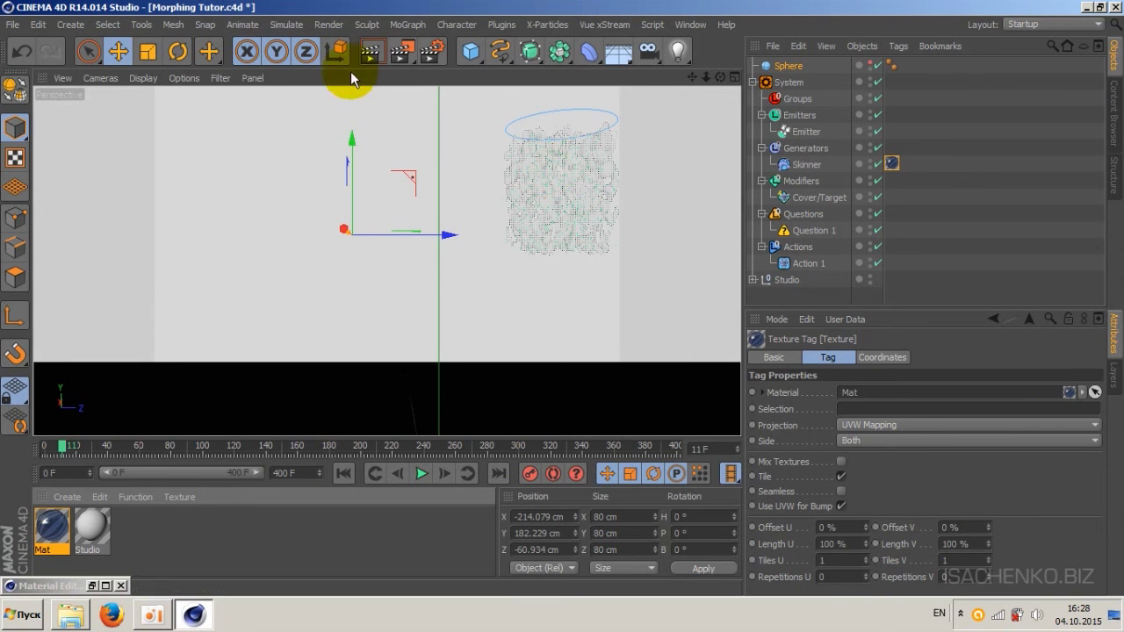
click(369, 54)
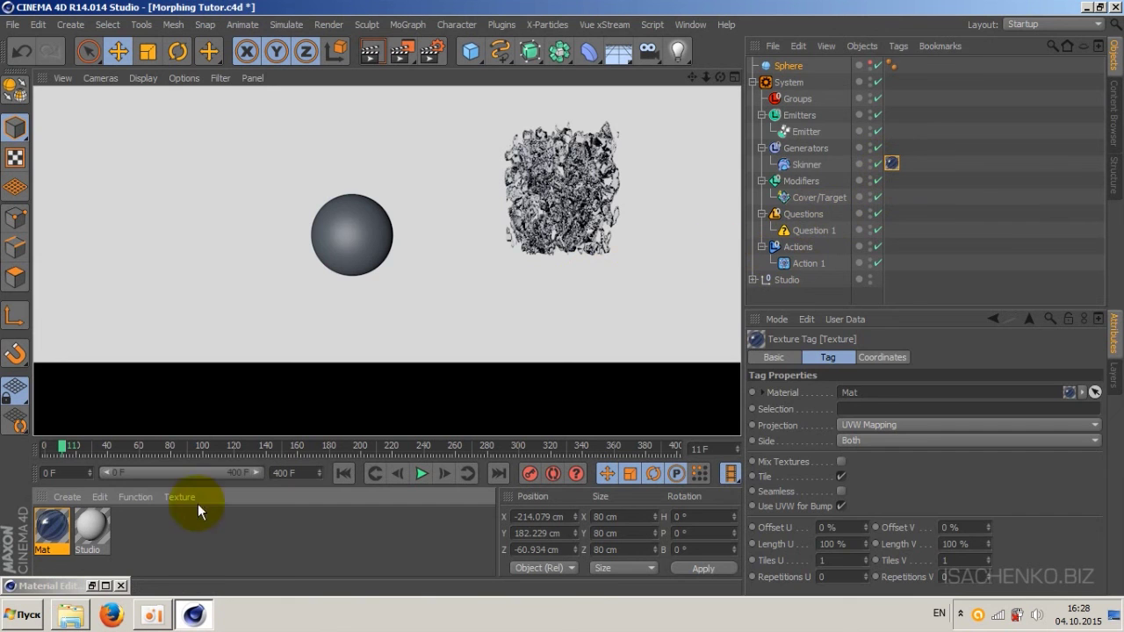
click(181, 528)
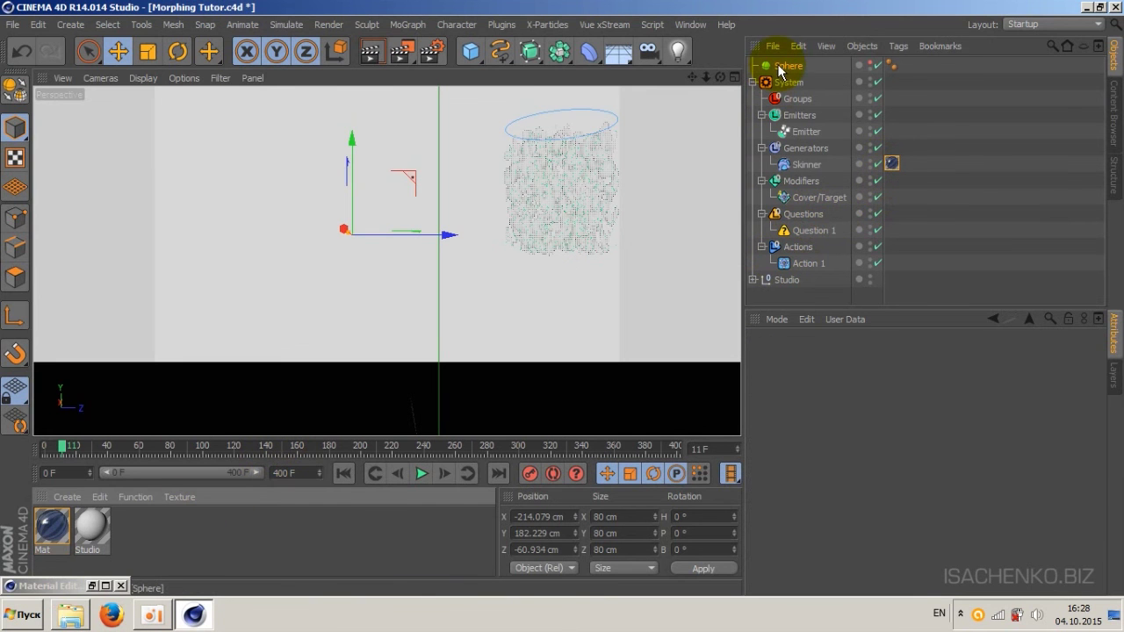
Step: Show the Sphere in the viewport again and add a Camera object to the scene
click(779, 67)
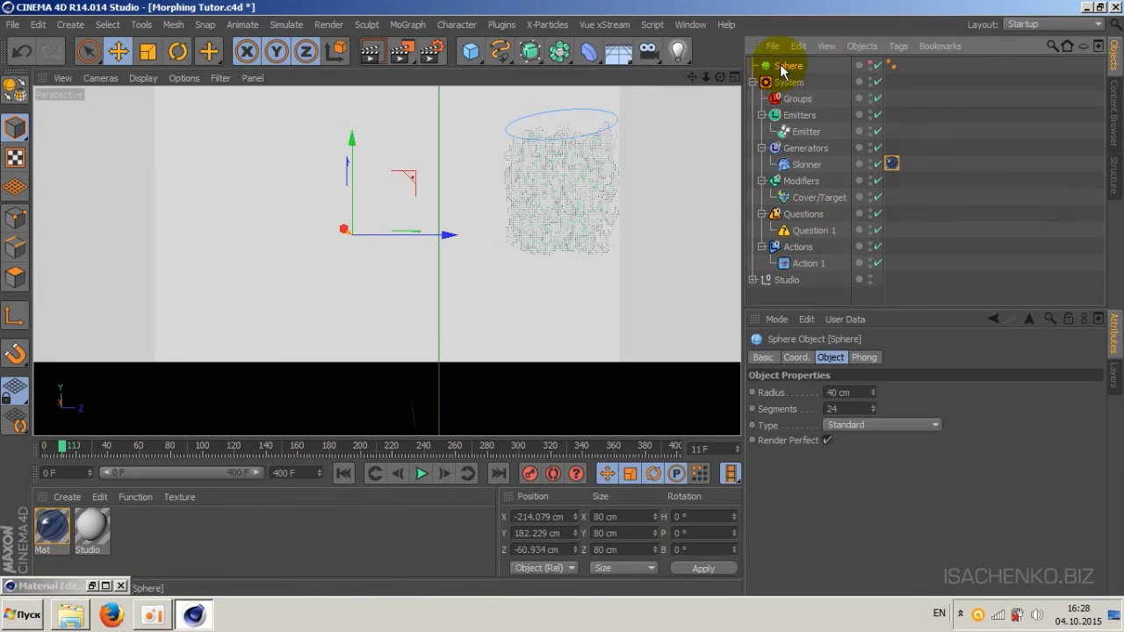
click(868, 69)
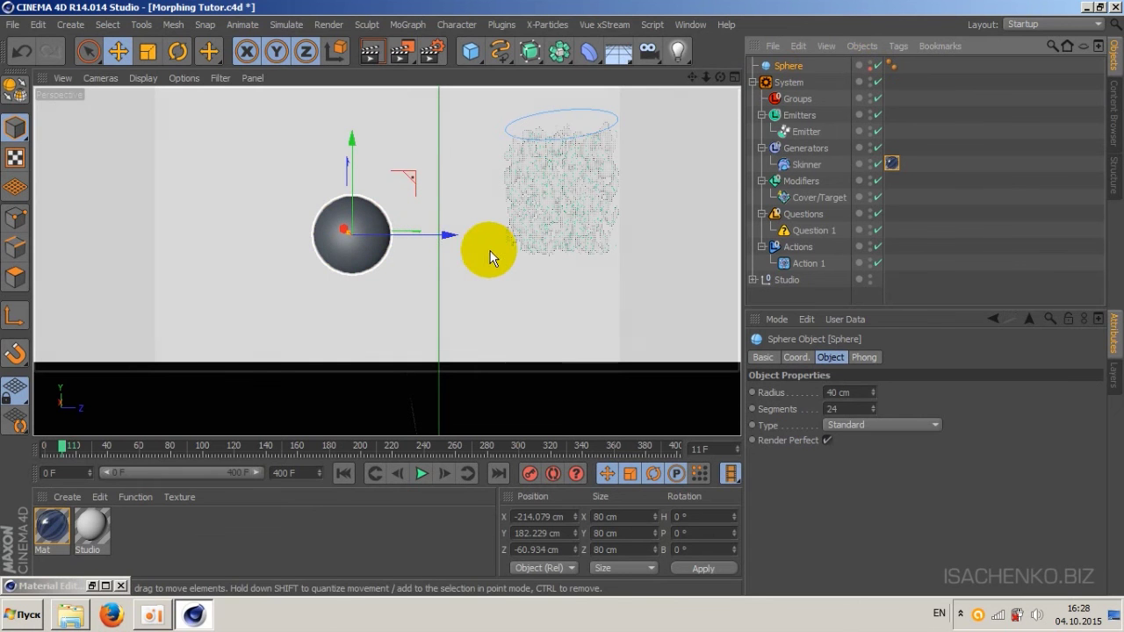
click(334, 237)
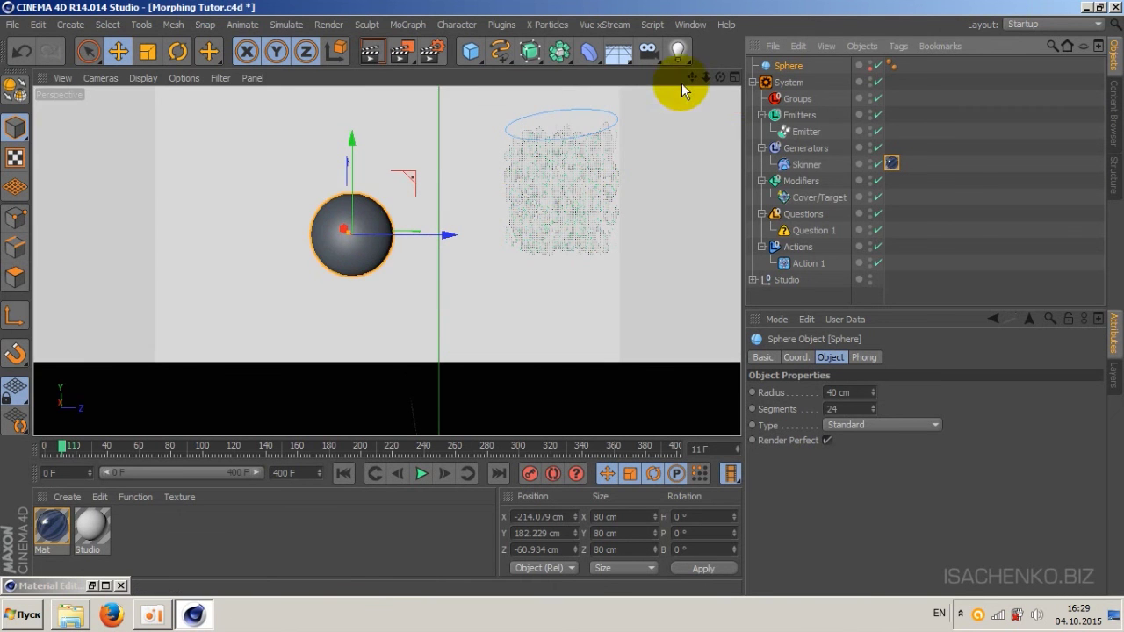
click(648, 51)
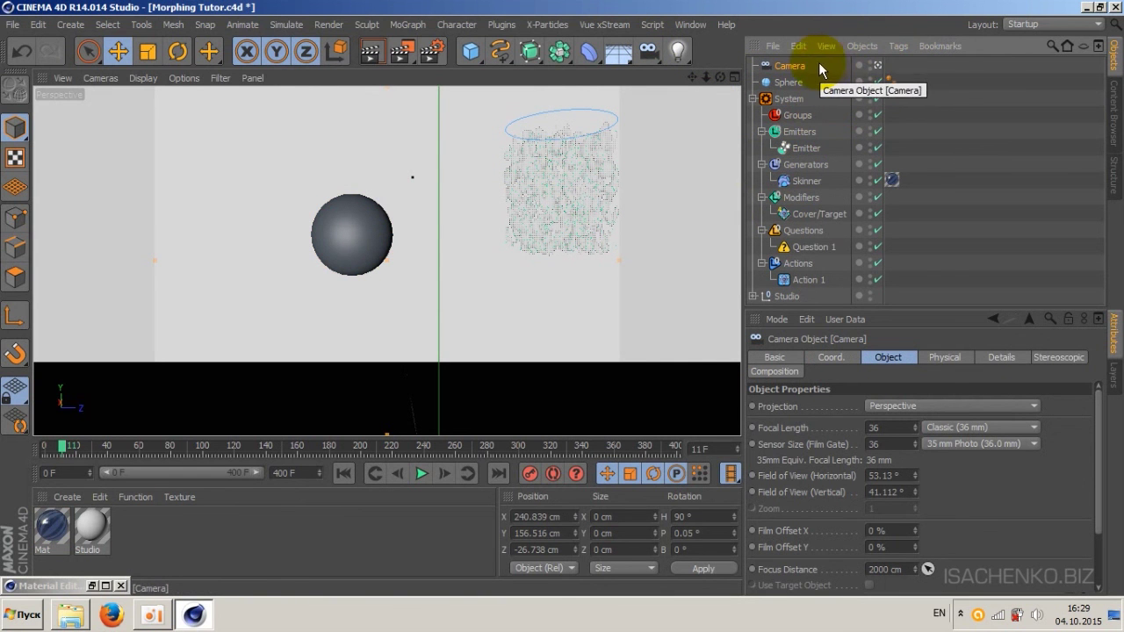
Step: Add a Protection tag to the Camera and zoom the viewport out to see the whole scene
right_click(786, 64)
mouse_move(870, 21)
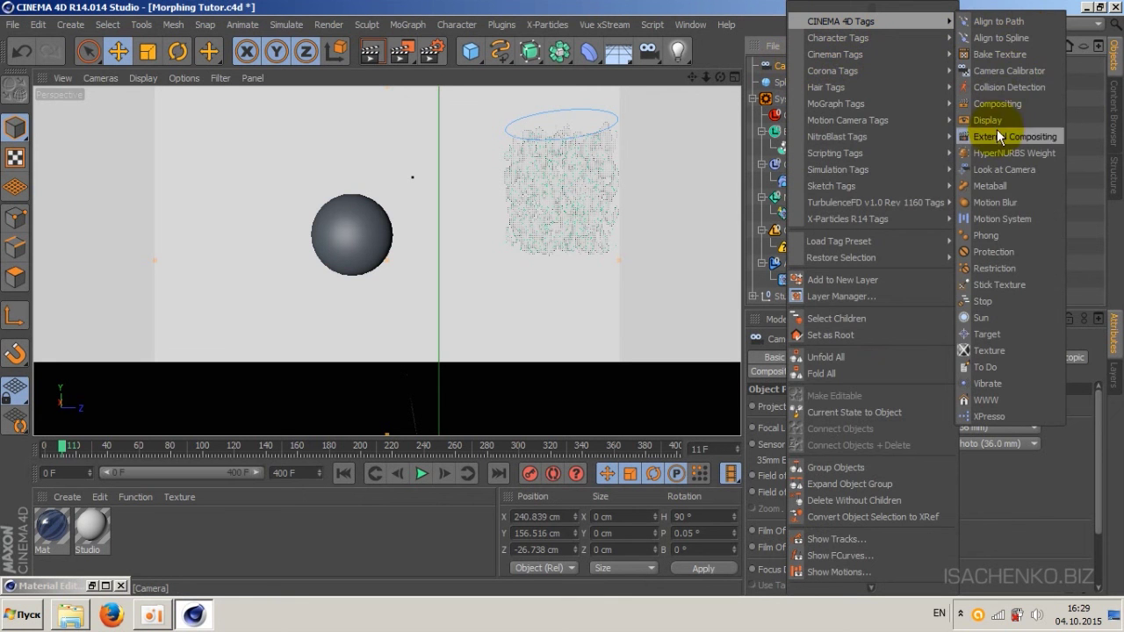
click(999, 251)
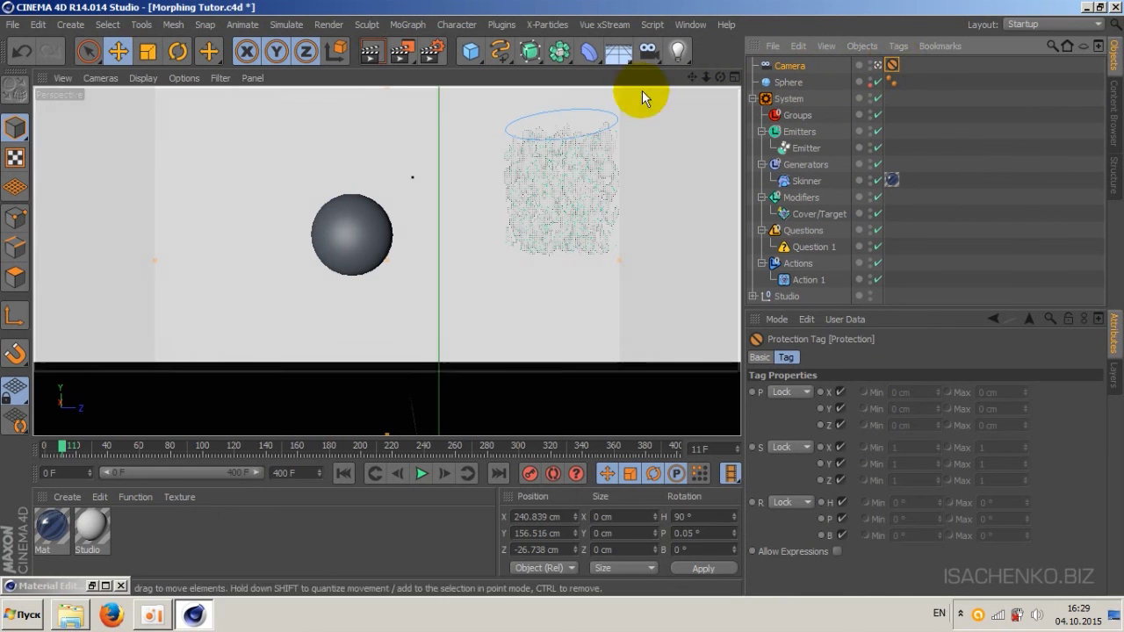
drag(702, 79, 702, 83)
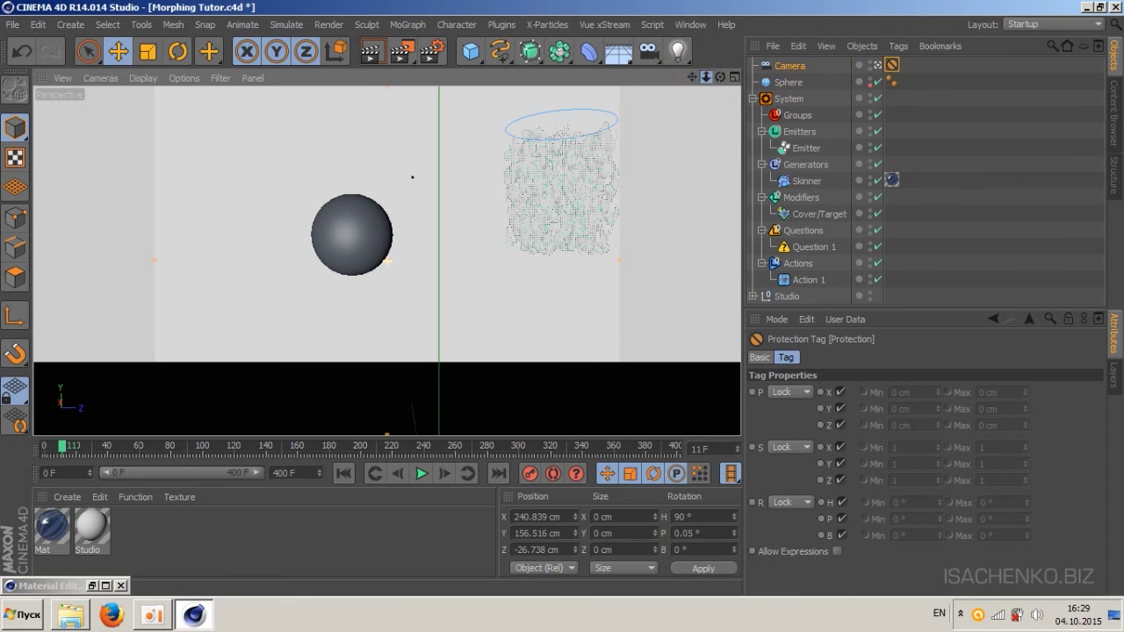
drag(873, 65, 789, 147)
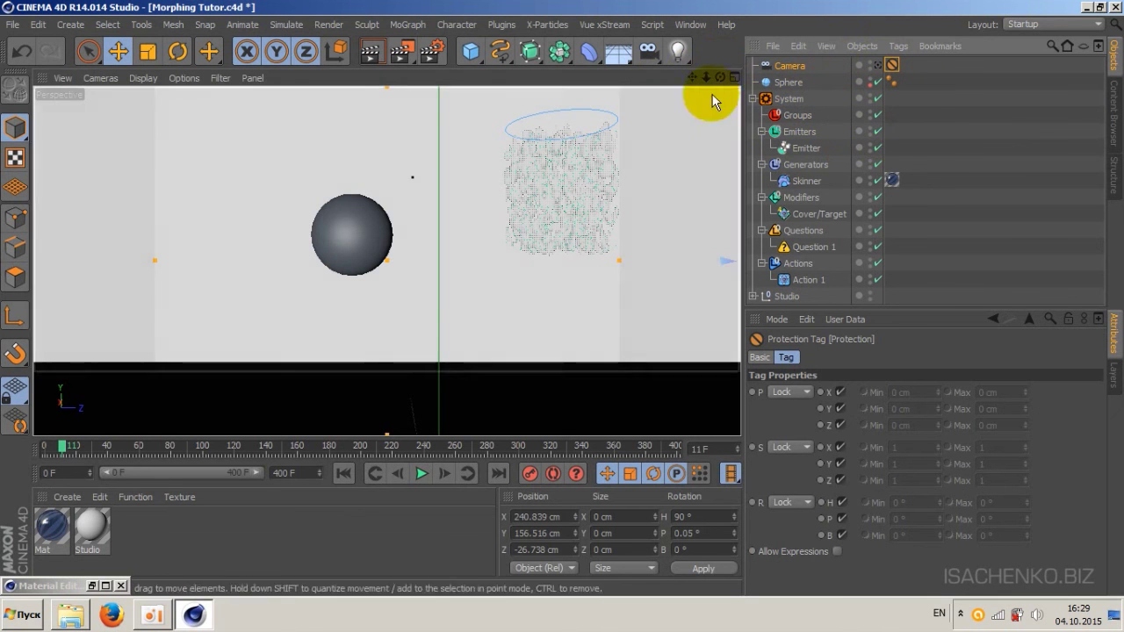
mouse_move(715, 75)
mouse_down()
mouse_move(685, 79)
mouse_move(705, 77)
mouse_up()
Step: Add an omni light above the backdrop and duplicate it as Light.1 at Y 627 cm, Z 531 cm
click(678, 51)
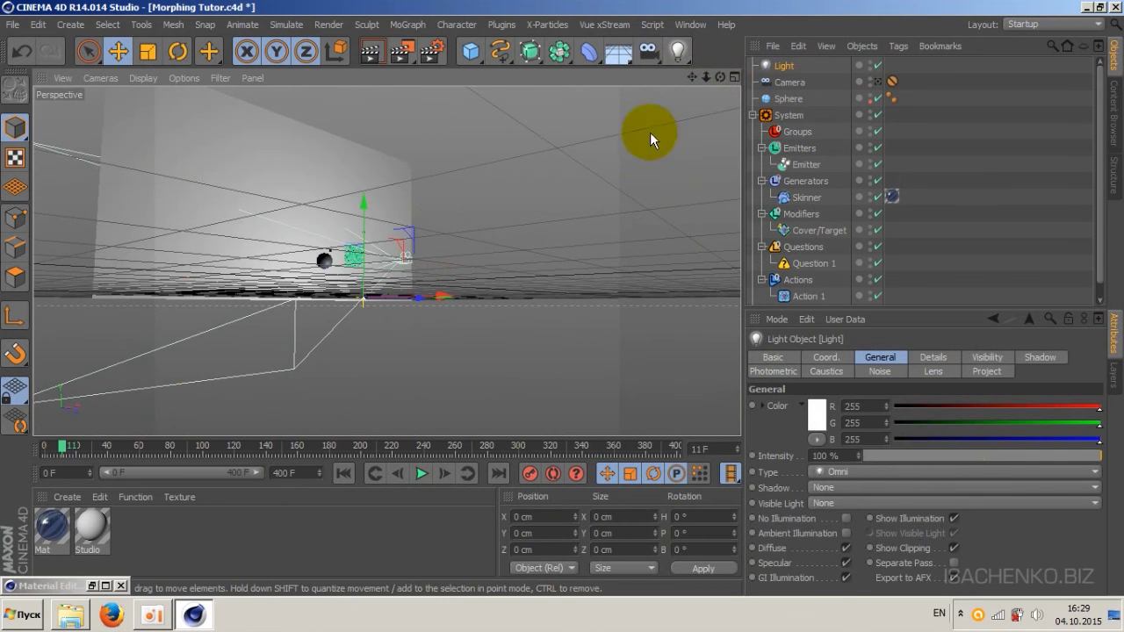
drag(704, 77, 690, 77)
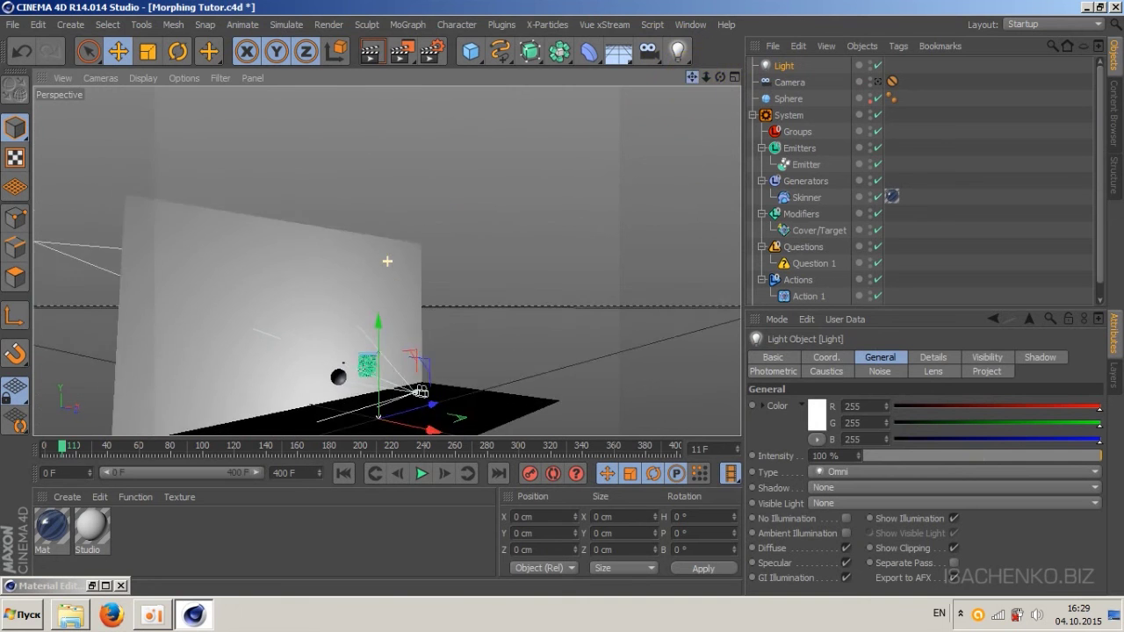
mouse_move(392, 298)
mouse_down()
mouse_move(446, 278)
mouse_move(394, 292)
mouse_up()
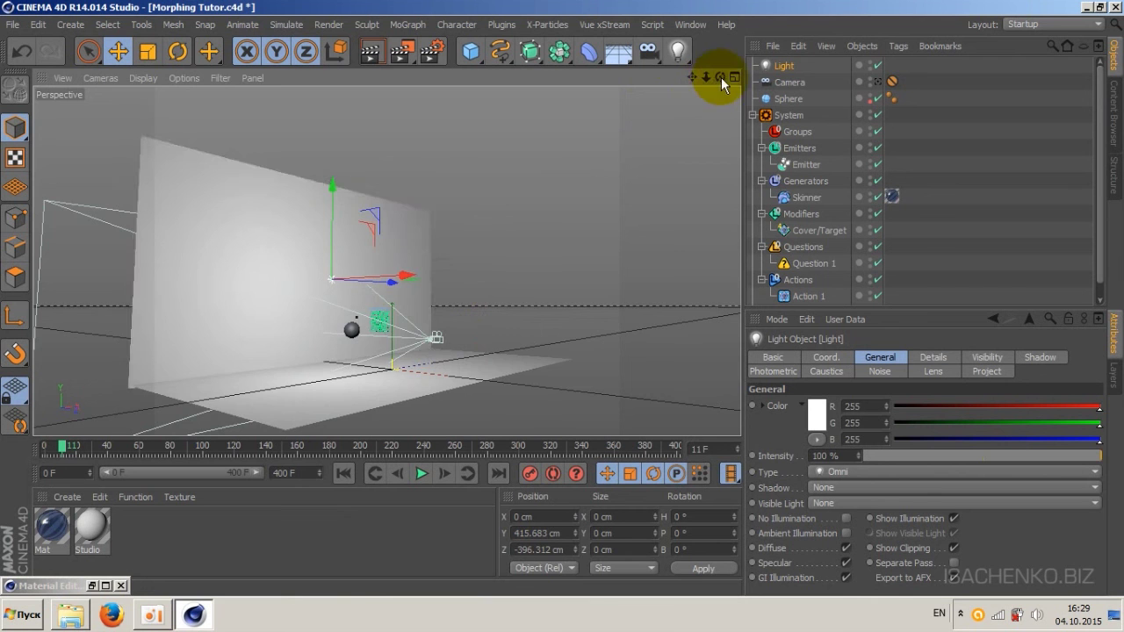
mouse_move(721, 77)
mouse_down()
mouse_move(707, 79)
mouse_move(719, 80)
mouse_up()
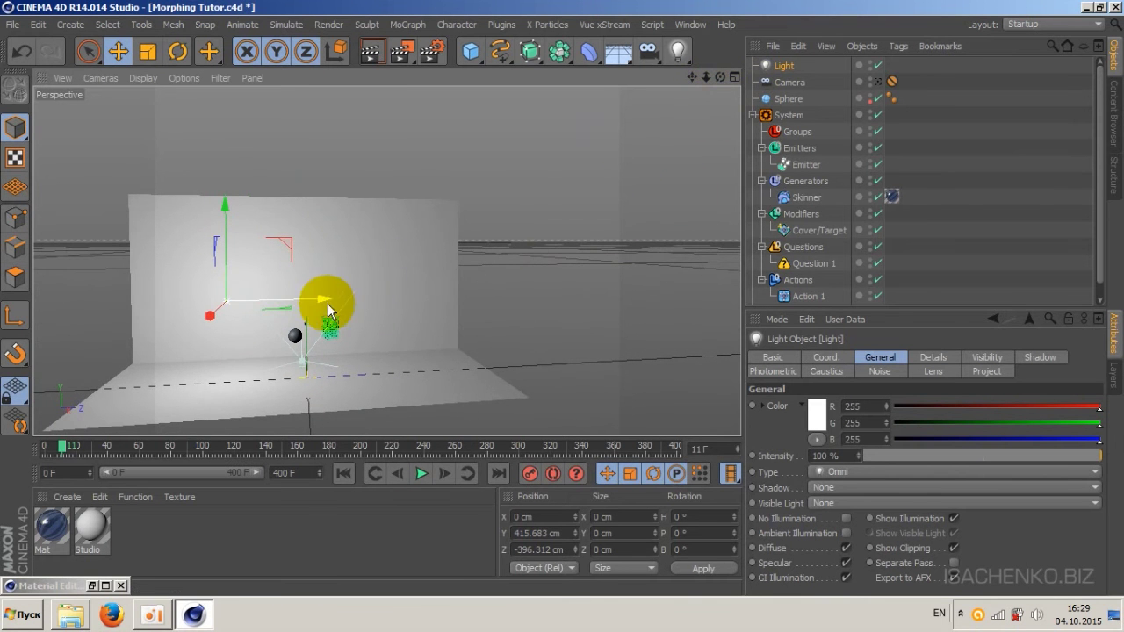
ctrl+drag(325, 305, 496, 299)
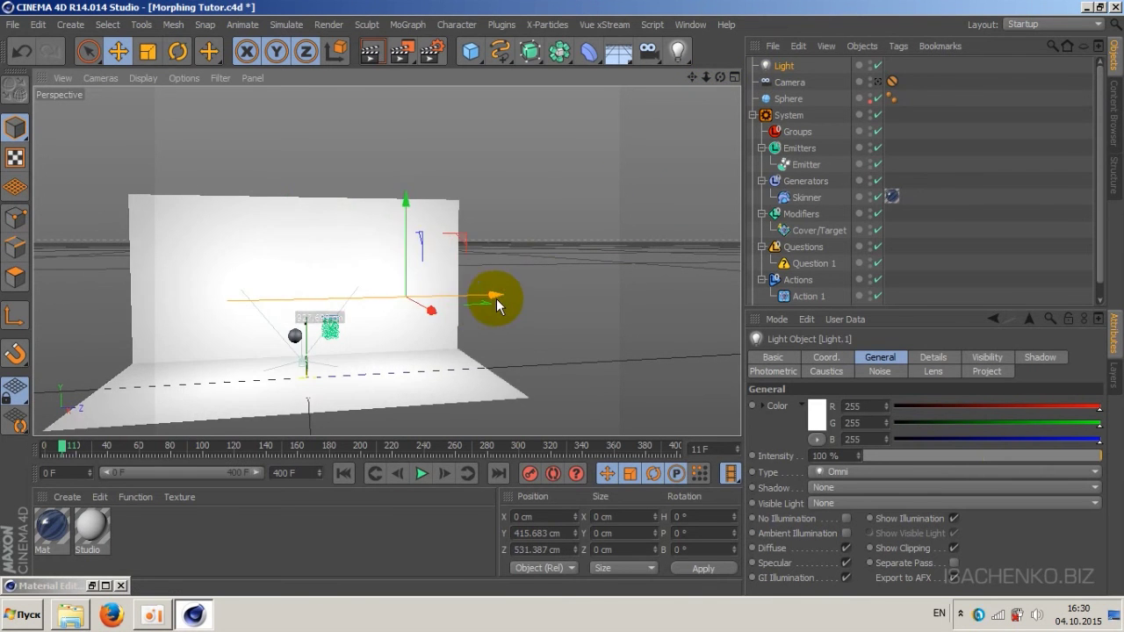
drag(407, 201, 403, 159)
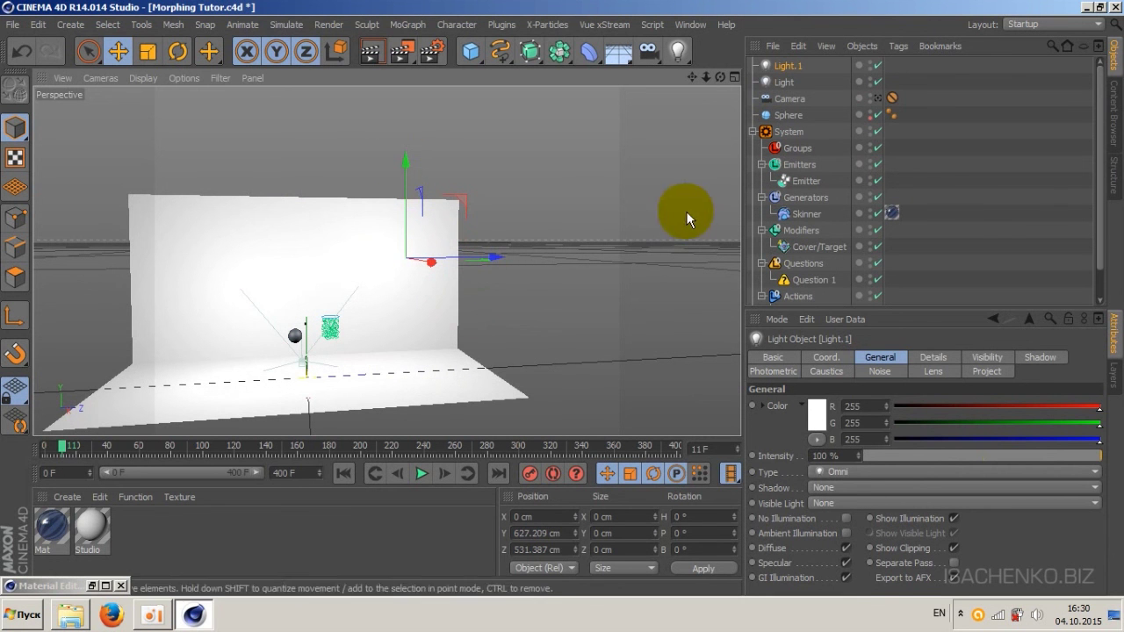
Step: Set Light.1 to 50% intensity with Shadow Maps (Soft) shadows
click(851, 453)
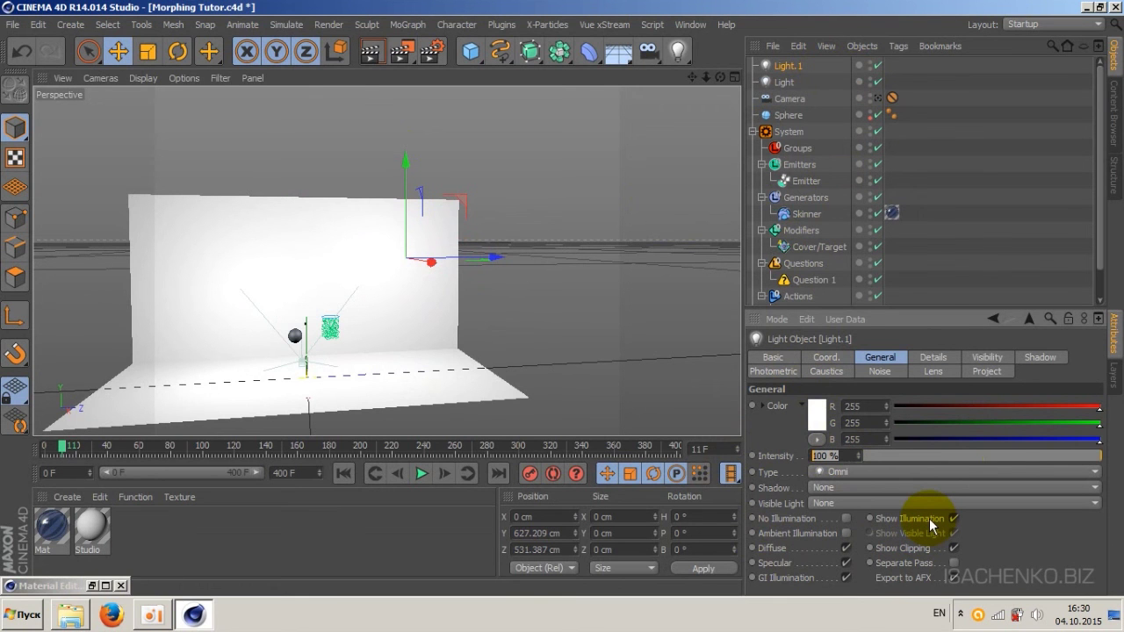
text(45)
key(Return)
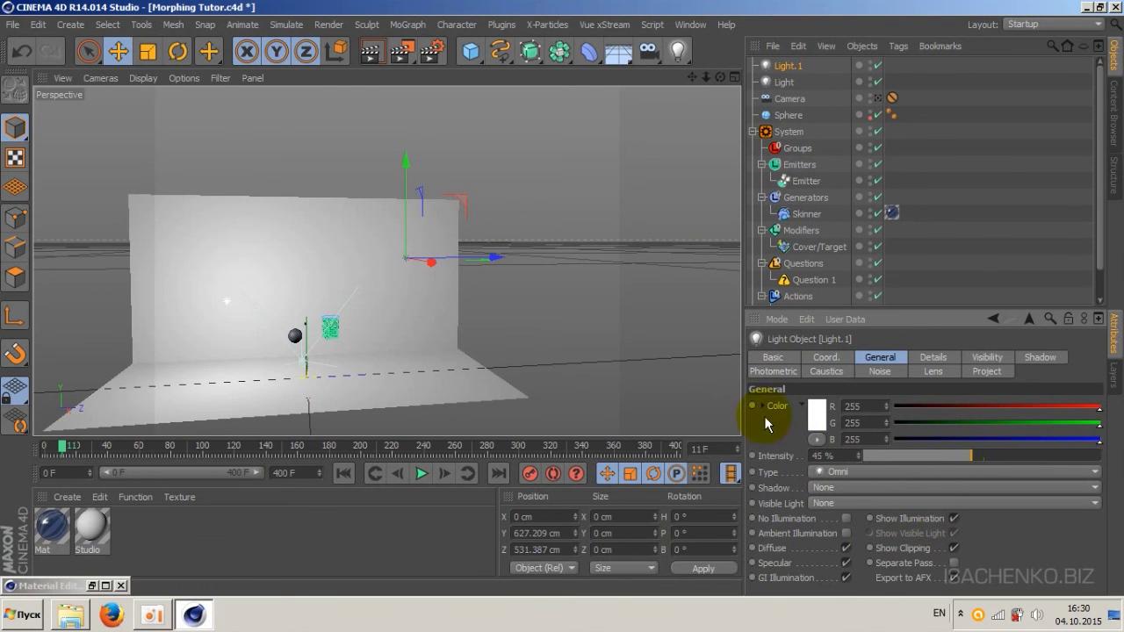
click(839, 454)
text(50)
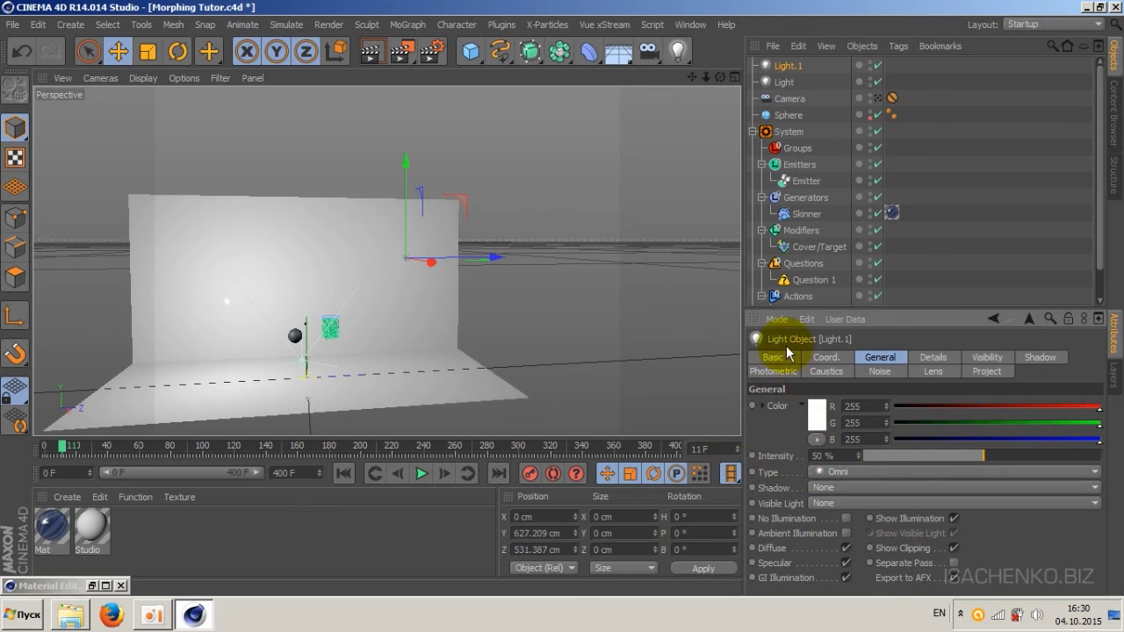
click(866, 474)
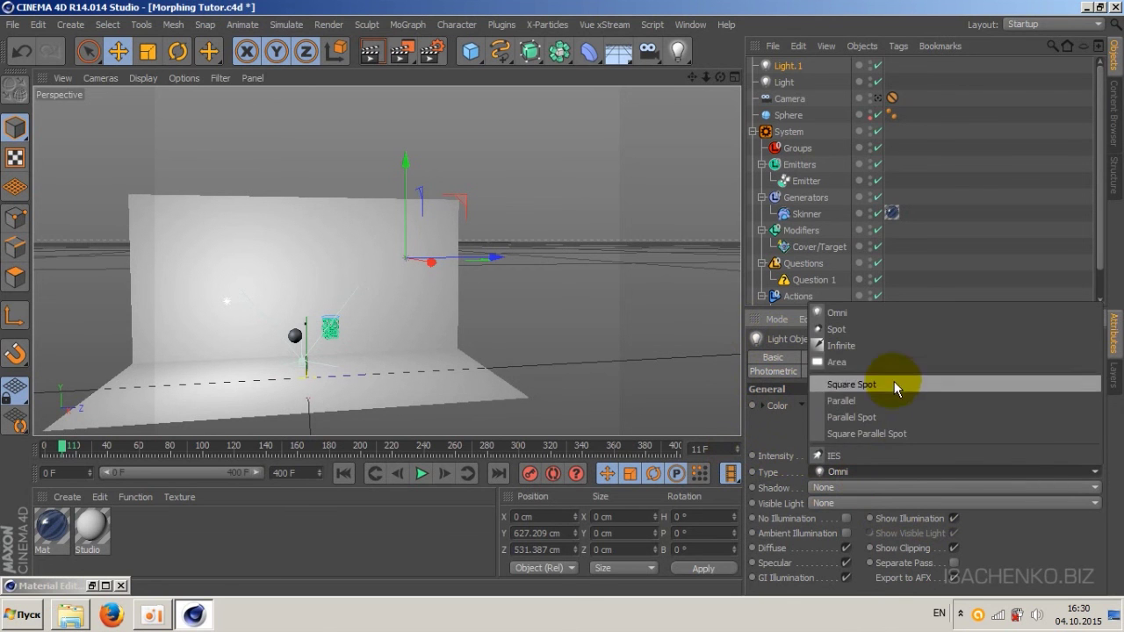
click(840, 201)
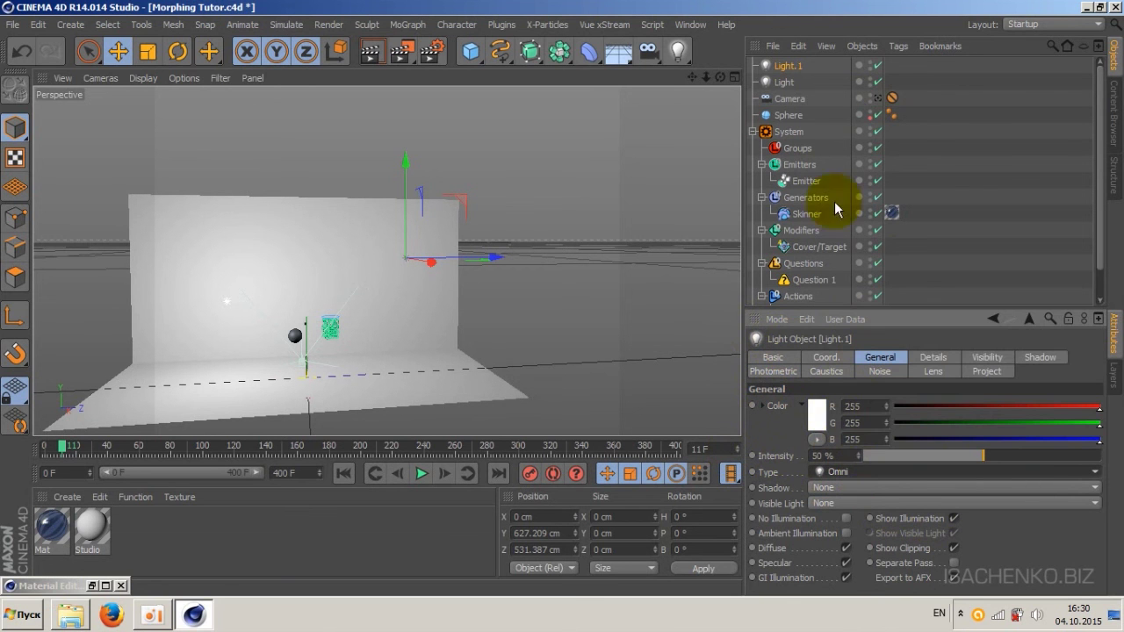
click(873, 487)
click(880, 520)
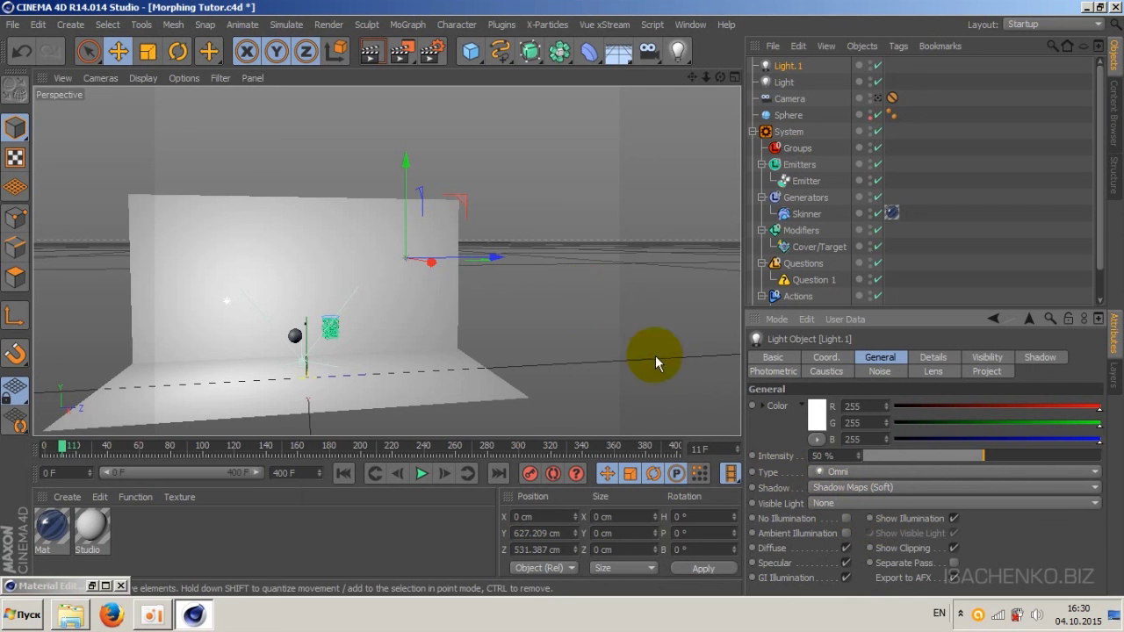
Step: Give Light Shadow Maps (Soft) shadows too and select both lights
click(778, 82)
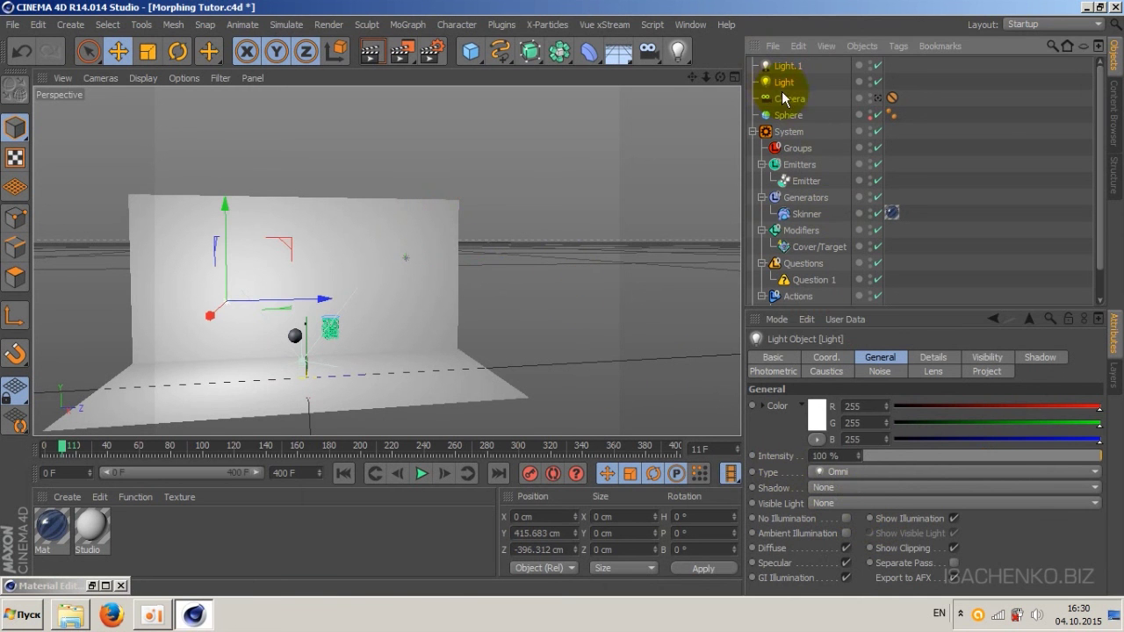
click(876, 488)
click(875, 520)
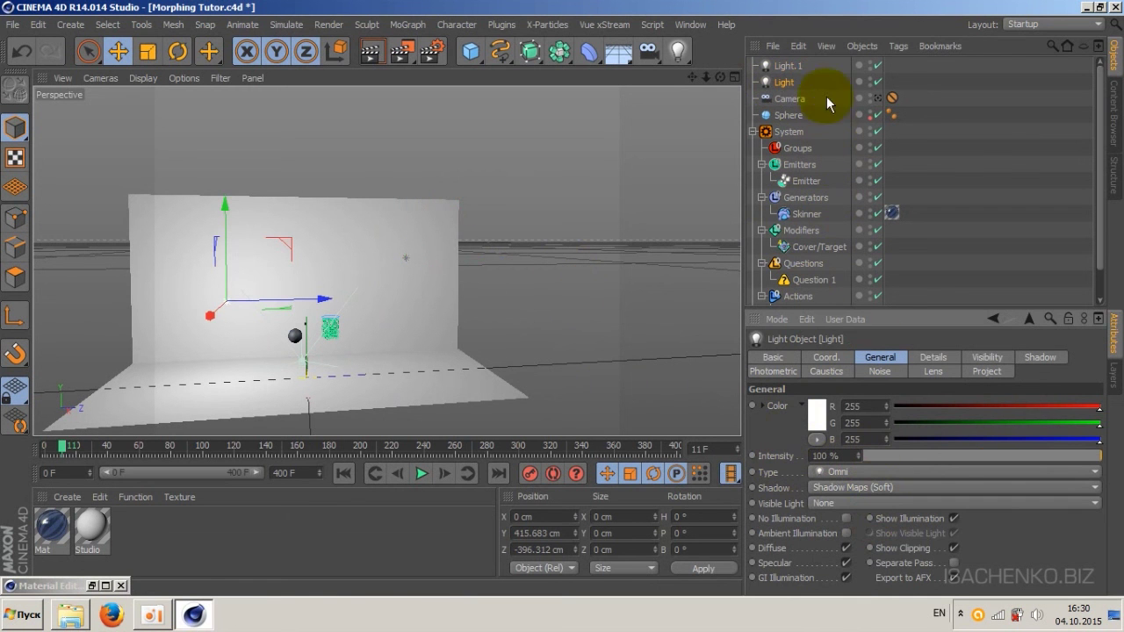
ctrl+click(788, 66)
Step: Move Light and Light.1 into the Studio group and view the scene through the Camera
scroll(1097, 158, down, 2)
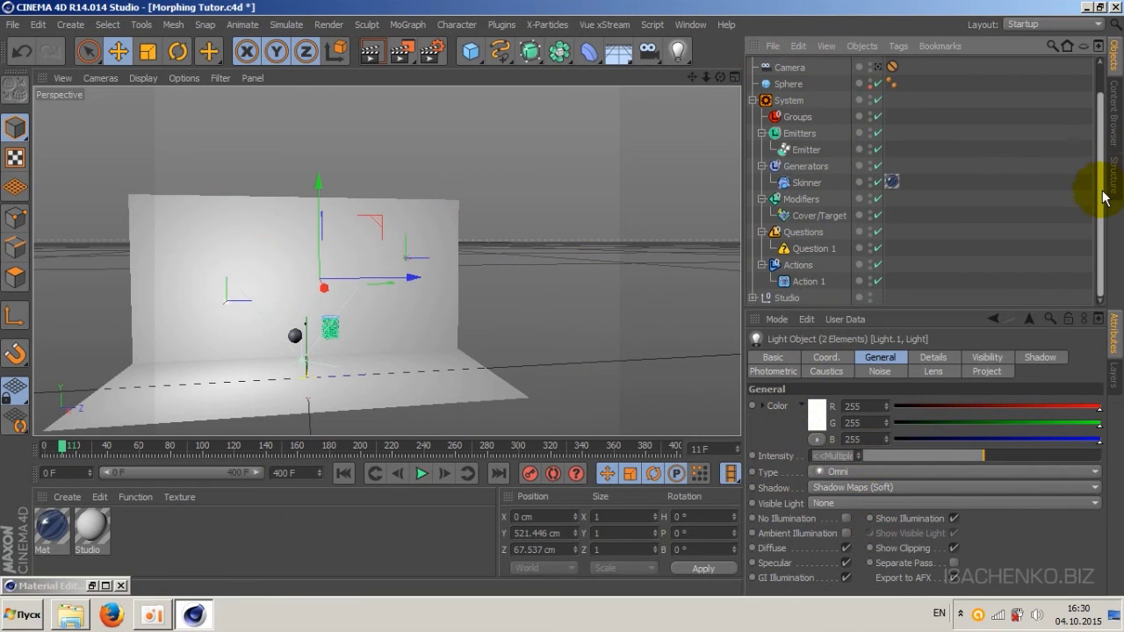
scroll(1065, 123, up, 2)
click(752, 132)
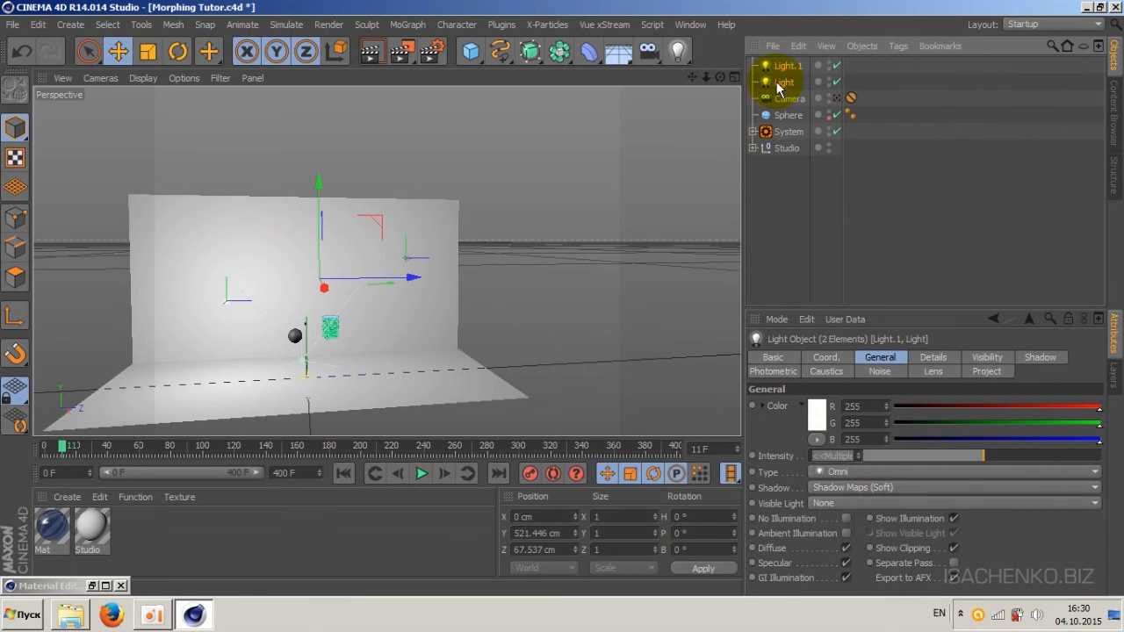
drag(785, 72, 791, 148)
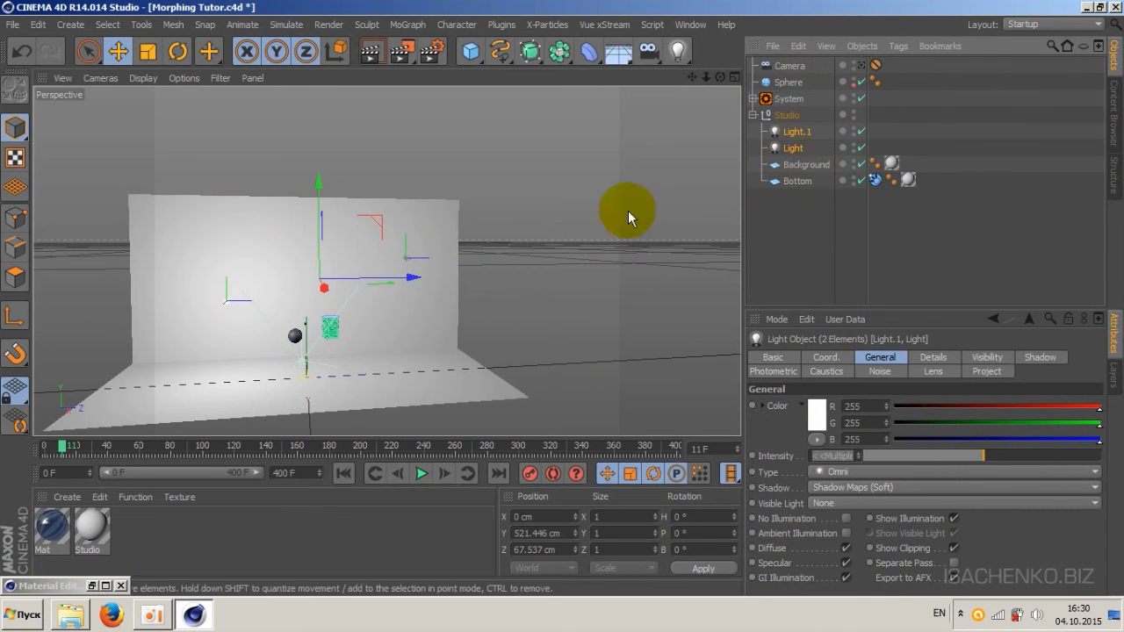
click(752, 115)
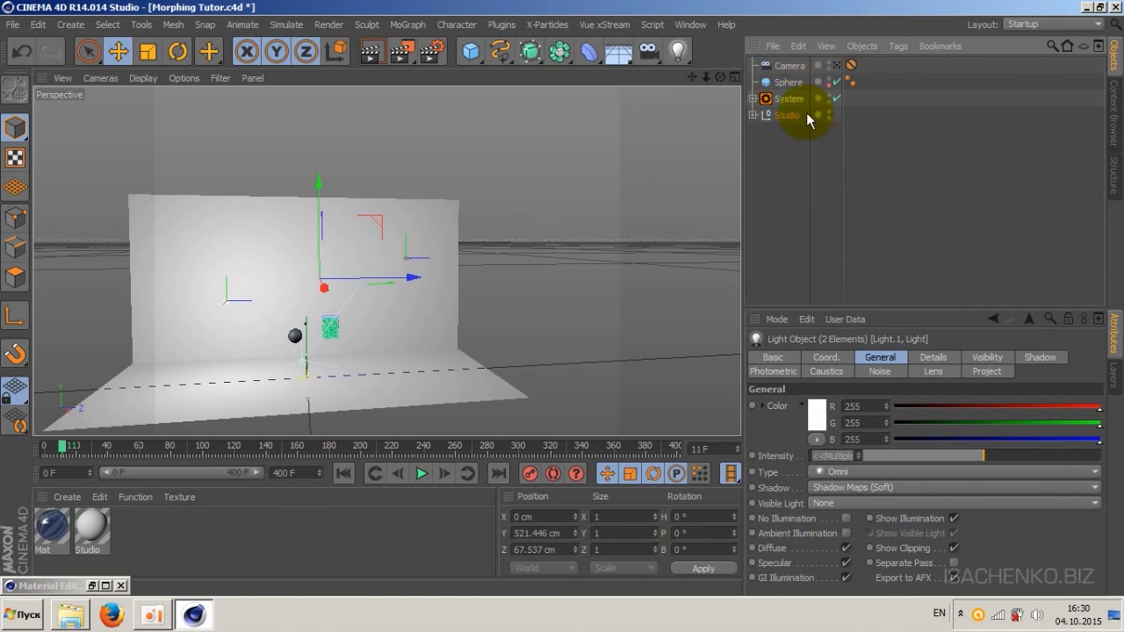
click(839, 66)
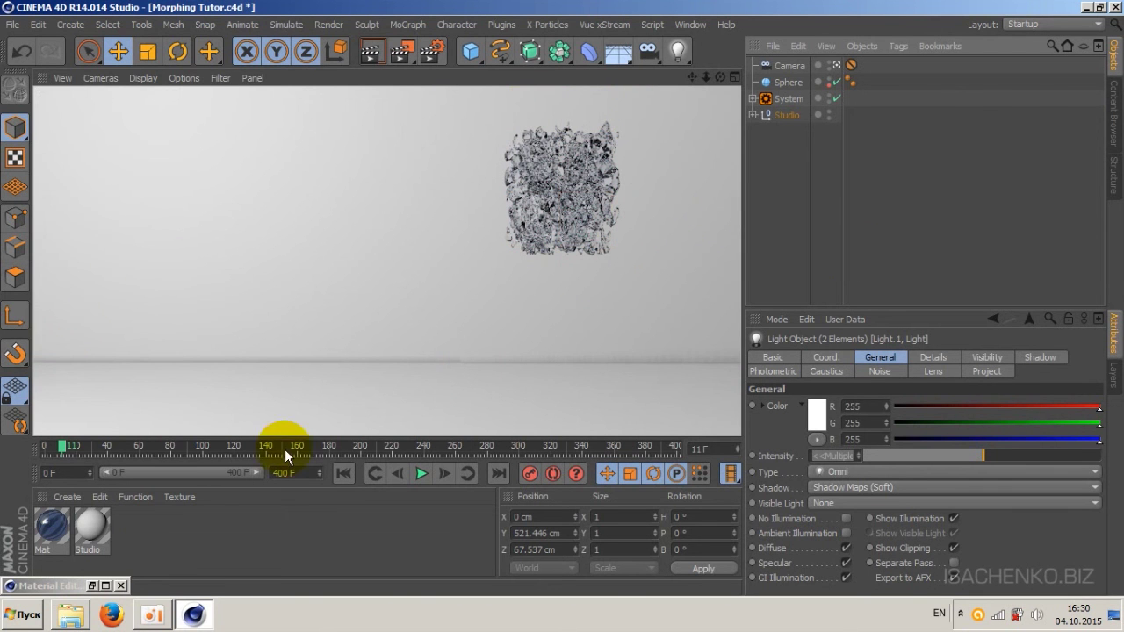
Step: Tint Mat's transparency colour light blue (R122 G181 B213)
double_click(39, 532)
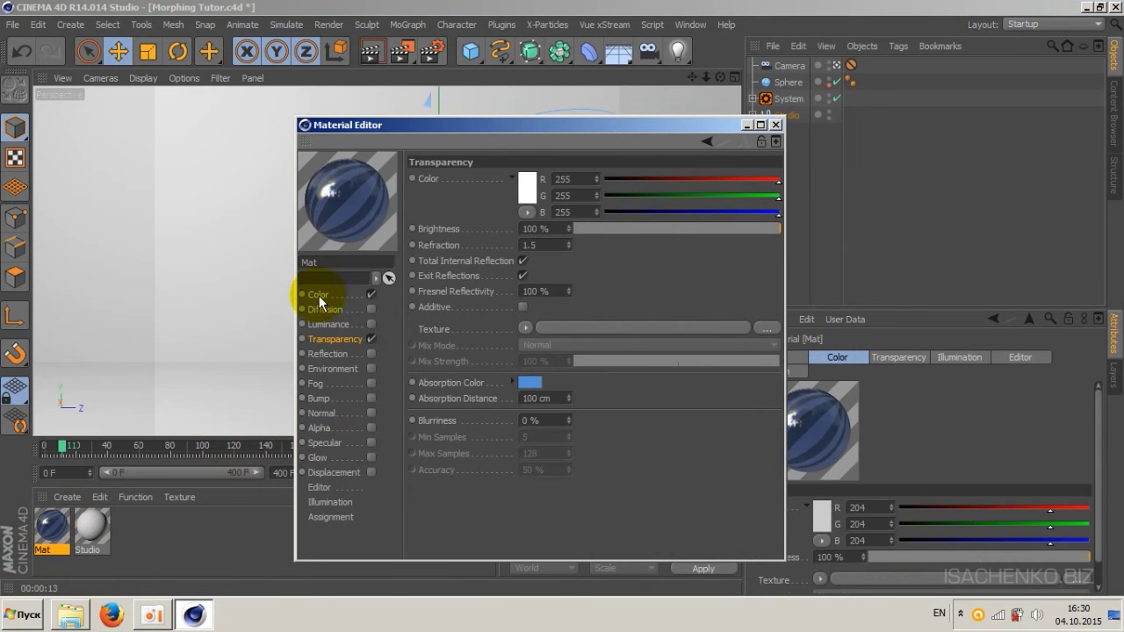
click(316, 294)
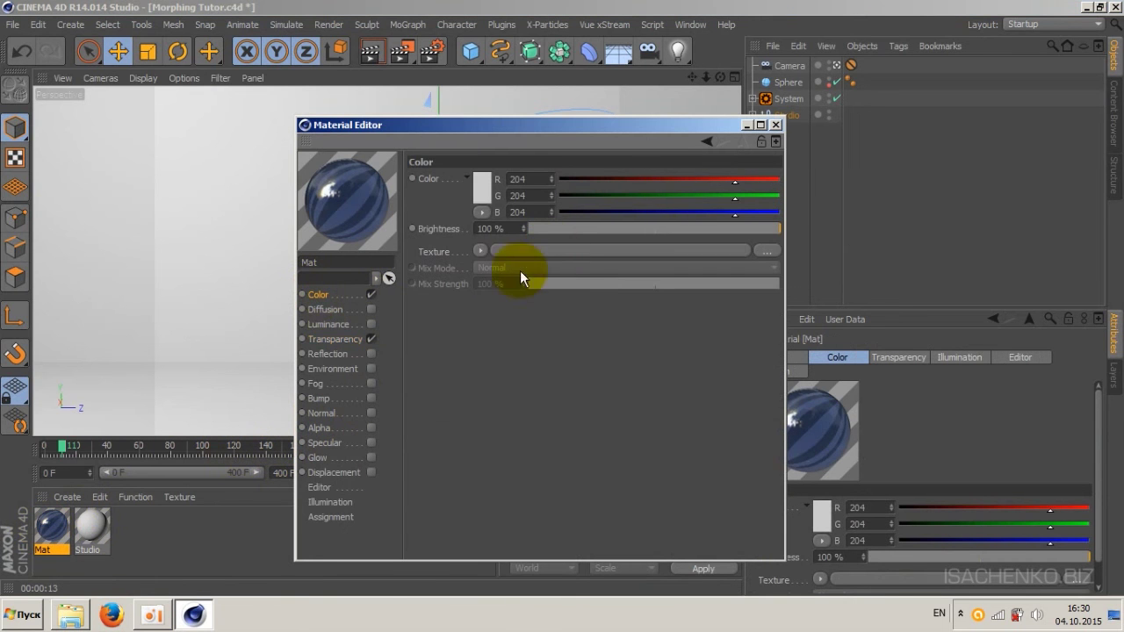
click(323, 338)
click(532, 191)
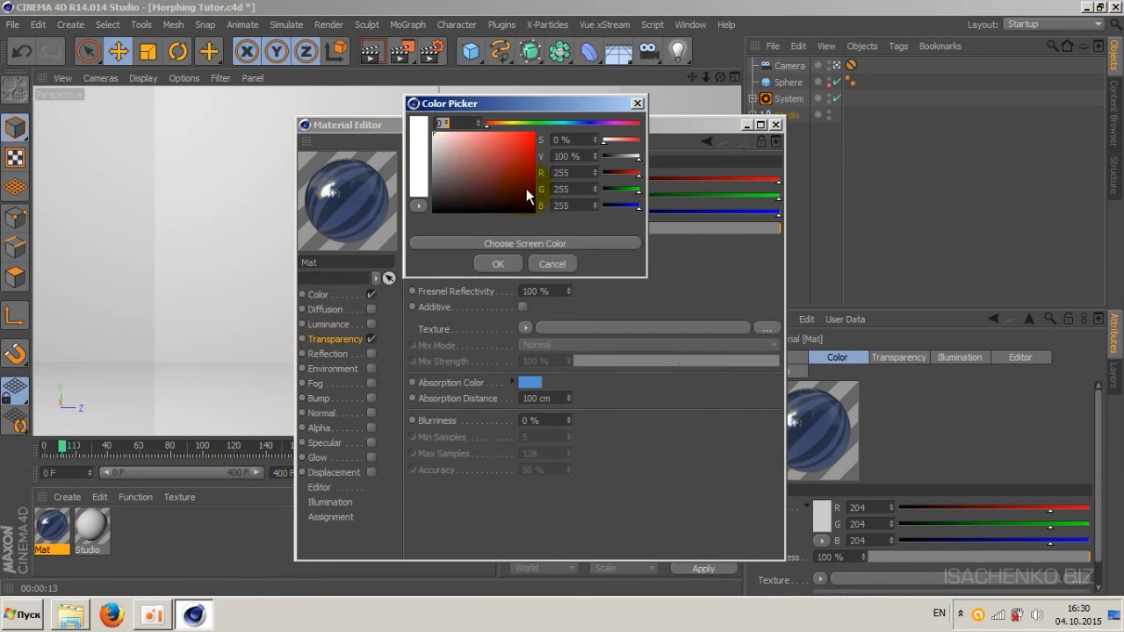
drag(550, 125, 572, 121)
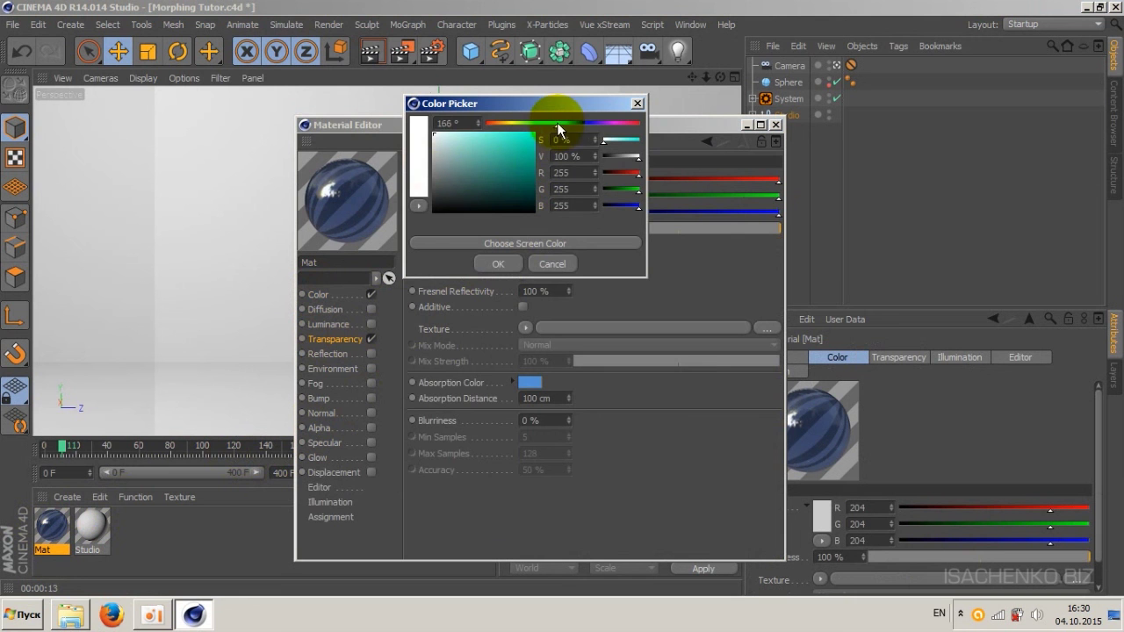
drag(467, 146, 474, 144)
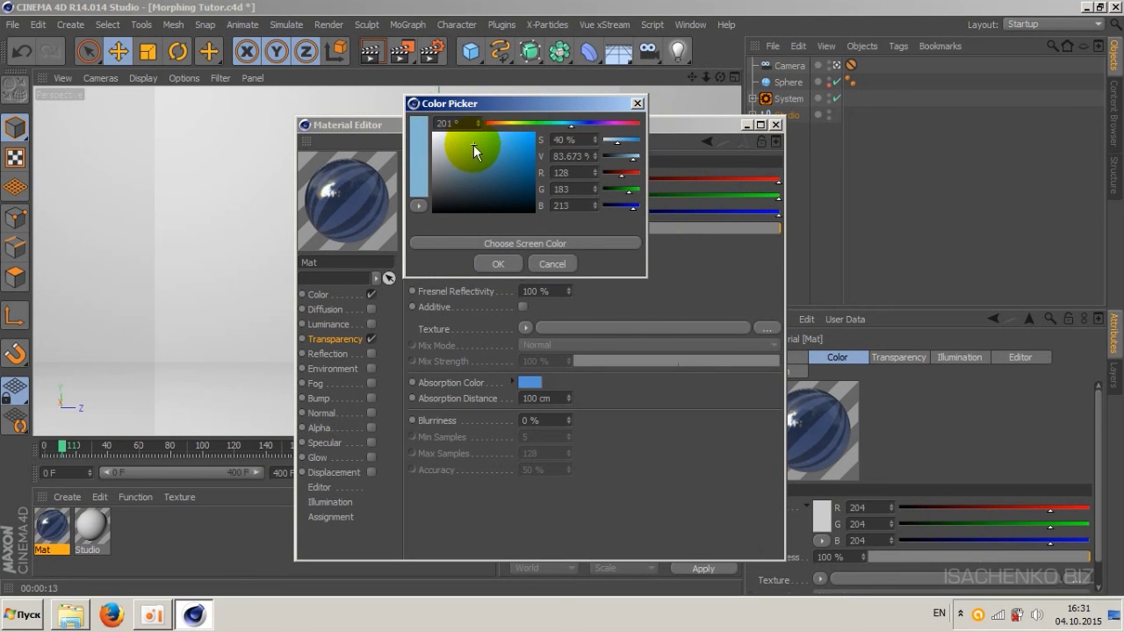
click(488, 265)
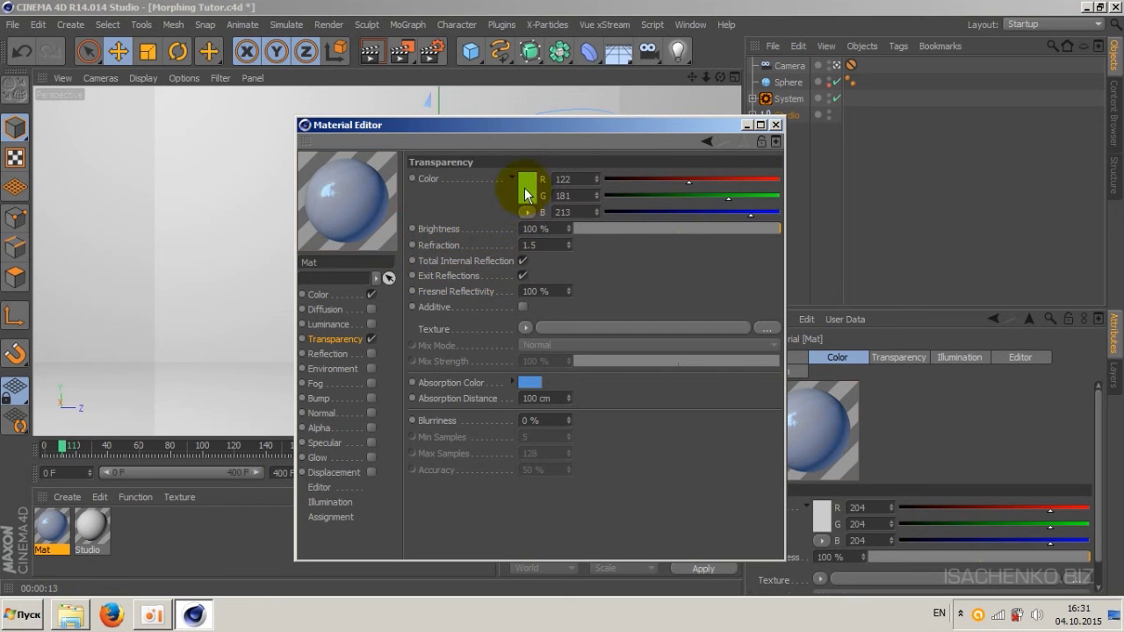
click(748, 124)
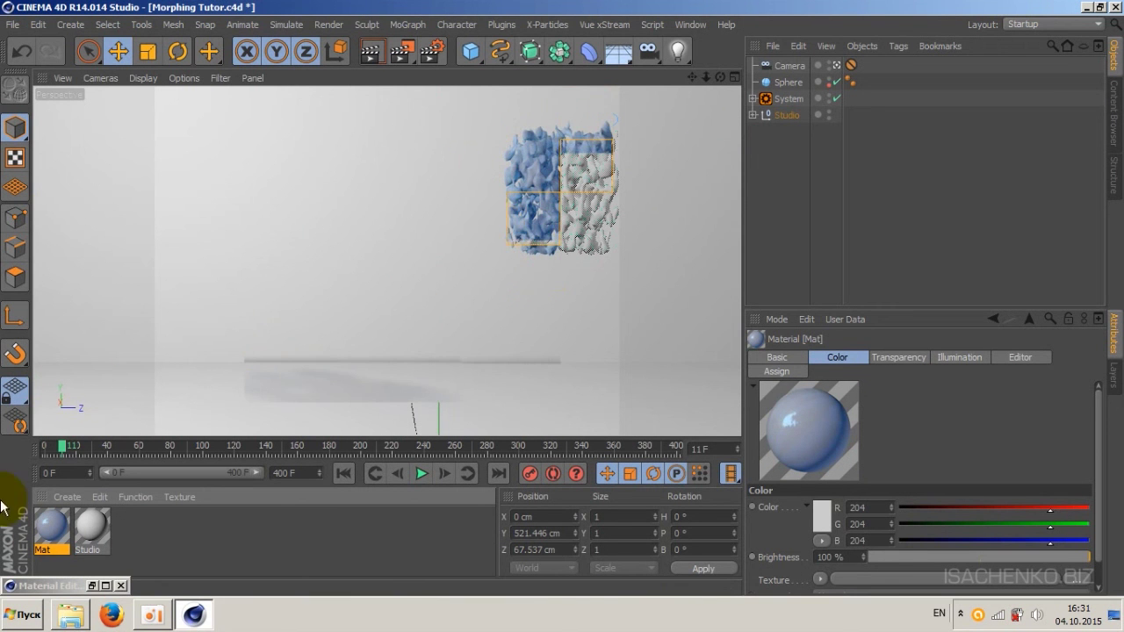
Step: Reset Mat's transparency colour to white
double_click(61, 528)
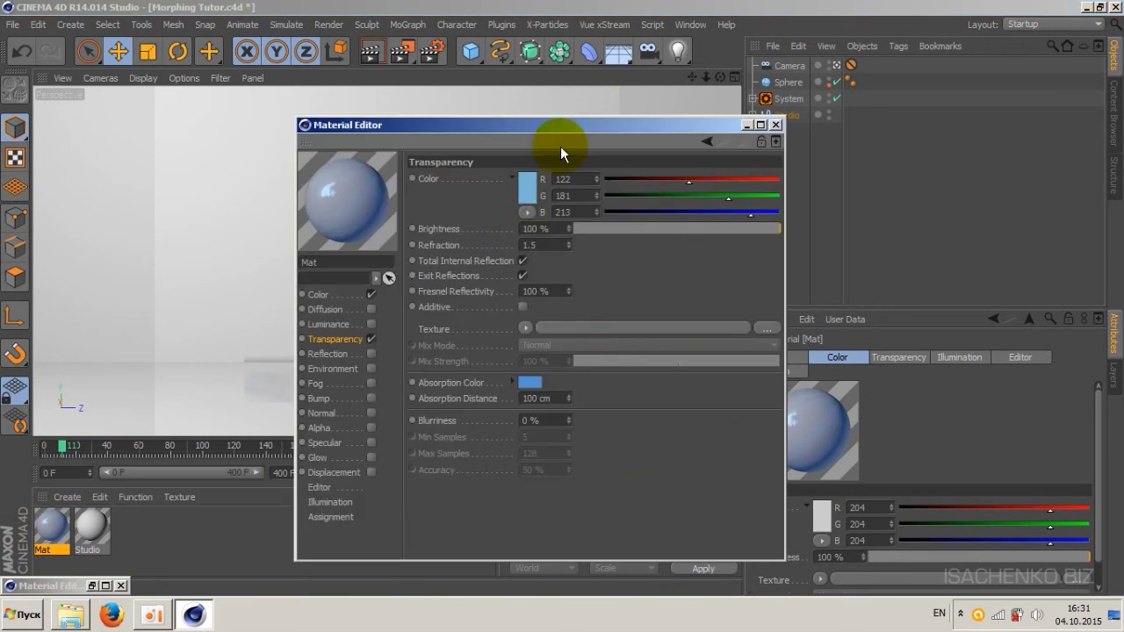
click(526, 190)
drag(445, 156, 396, 110)
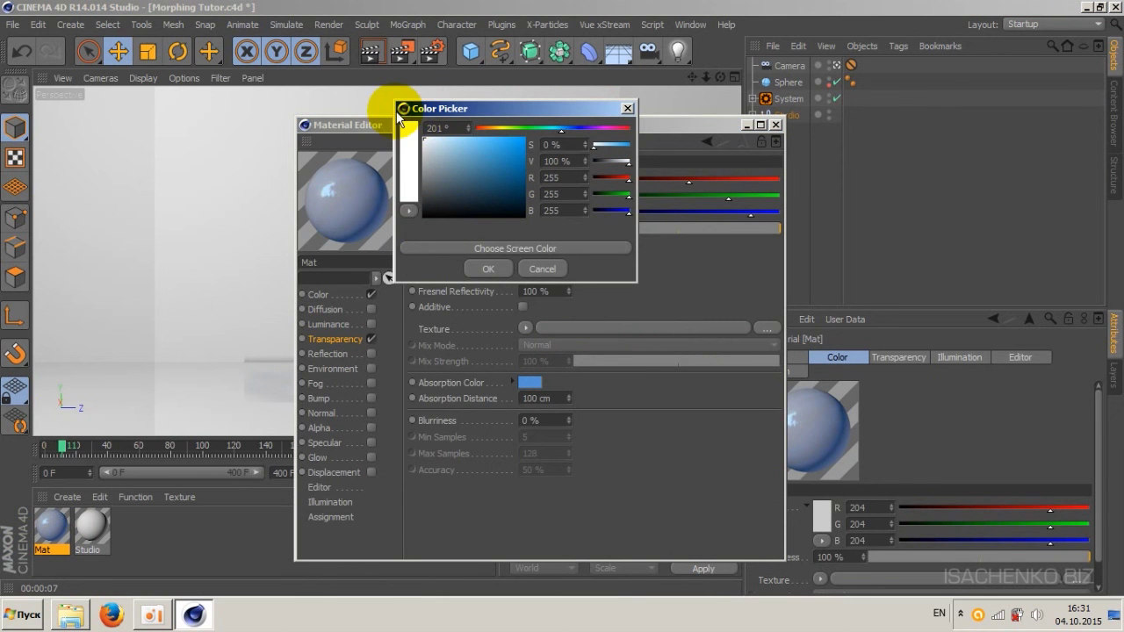
click(482, 268)
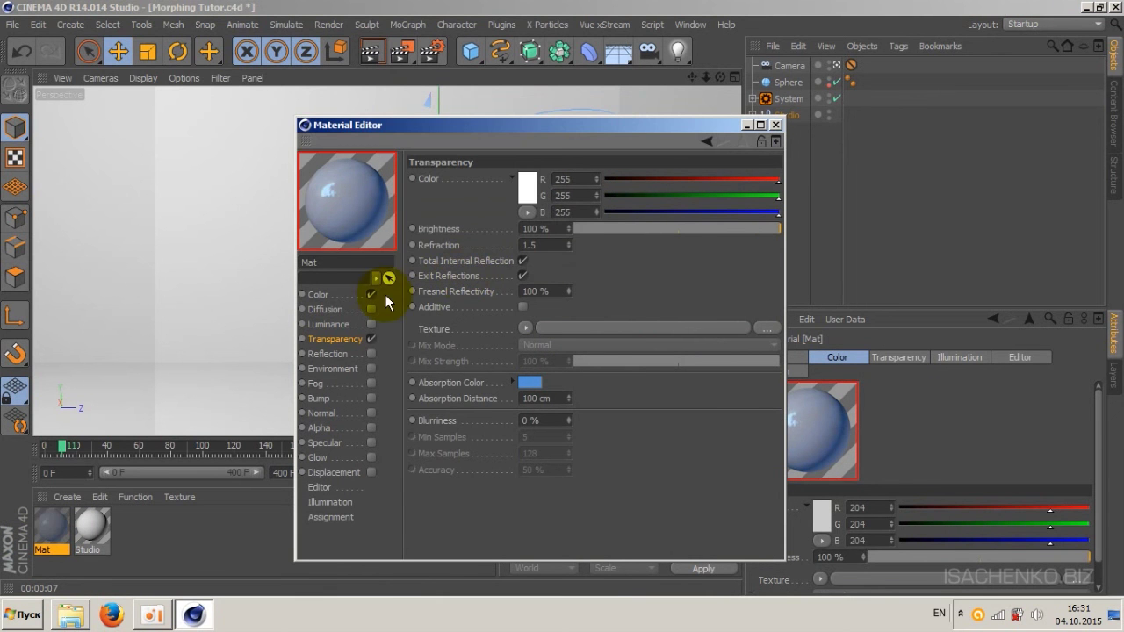
Step: Set Mat's base colour to blue R102 G161 B197 and select the particle blob
click(325, 296)
click(483, 193)
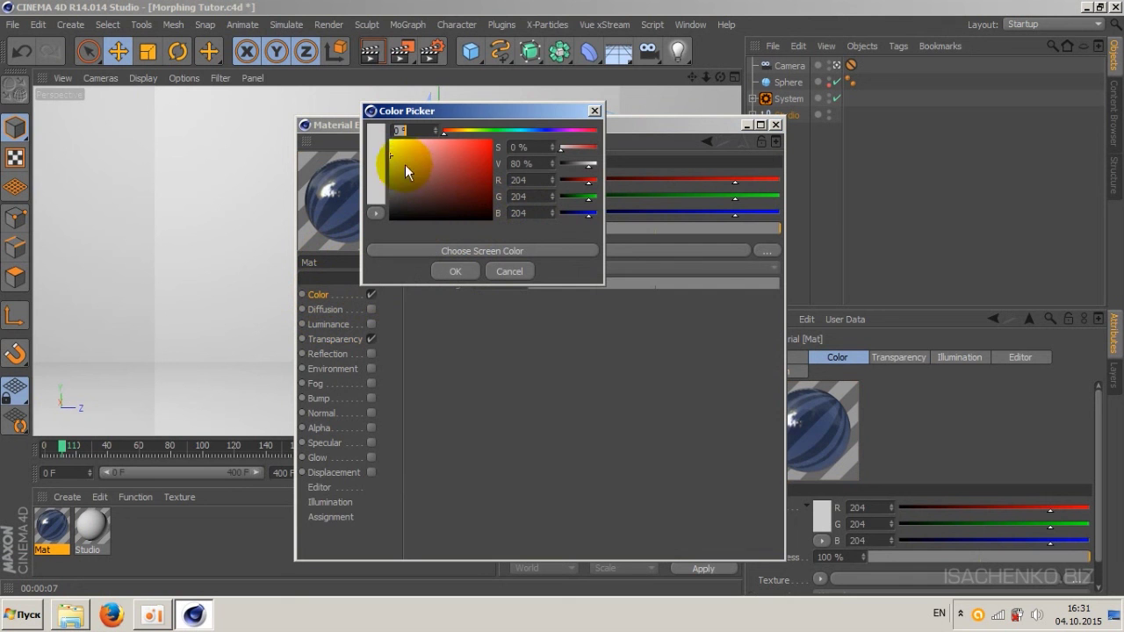
click(523, 129)
click(433, 145)
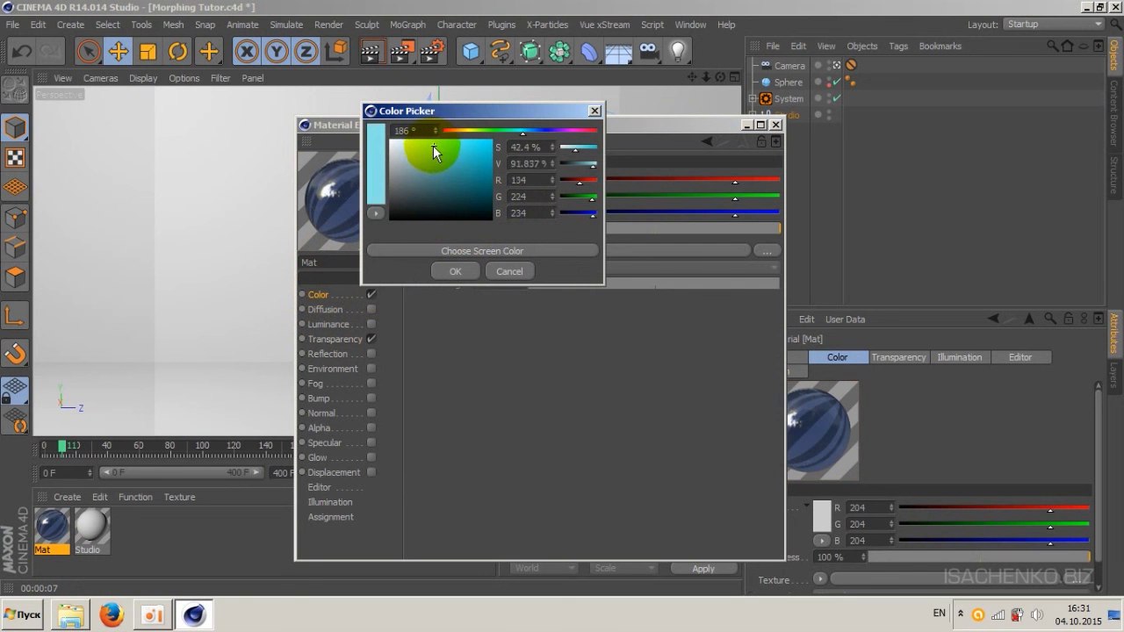
drag(433, 146, 430, 163)
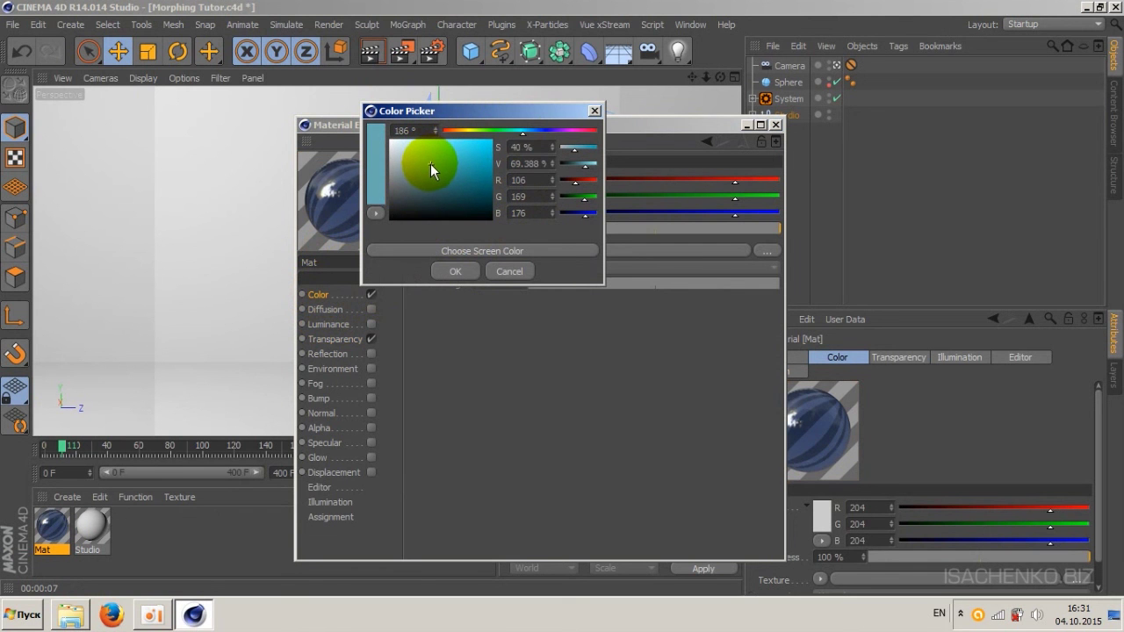
drag(522, 131, 529, 131)
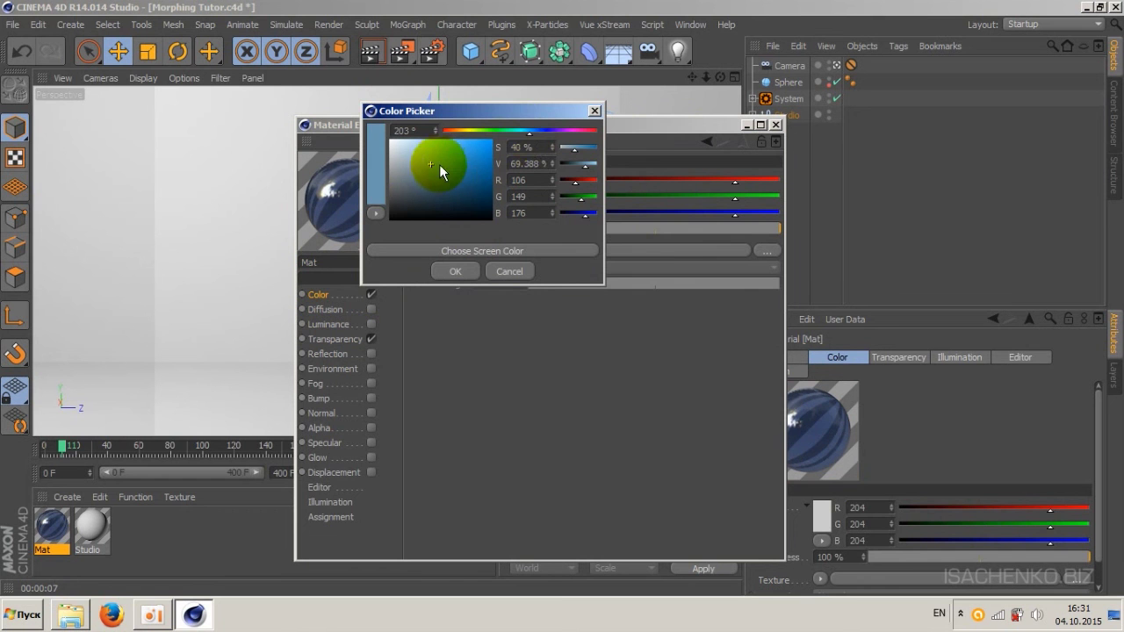
drag(439, 164, 438, 156)
click(454, 270)
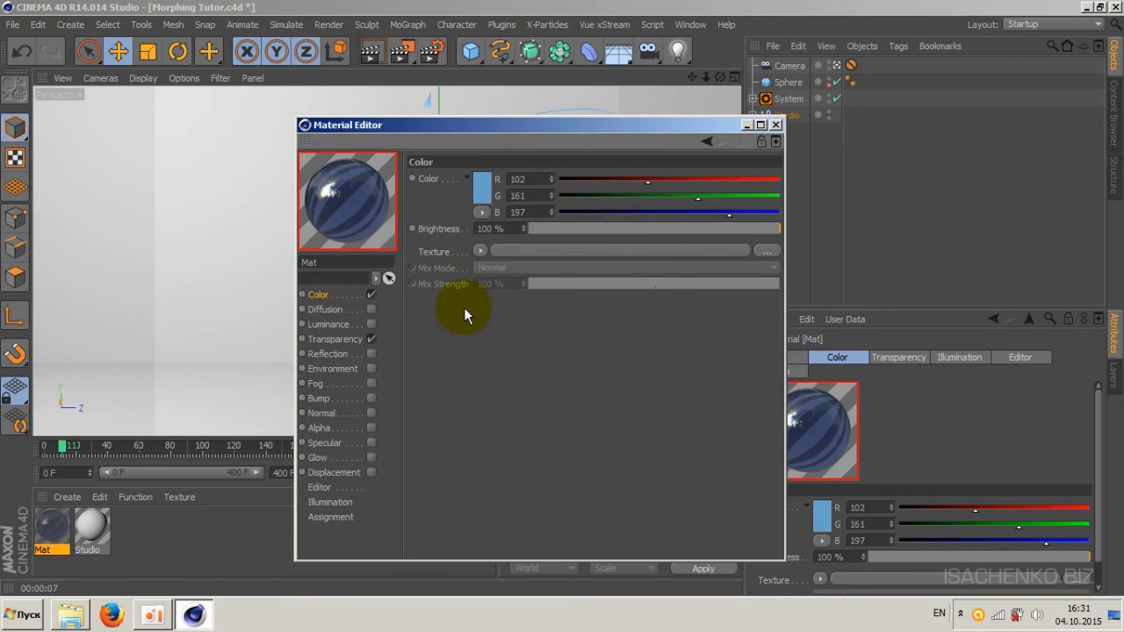
click(747, 125)
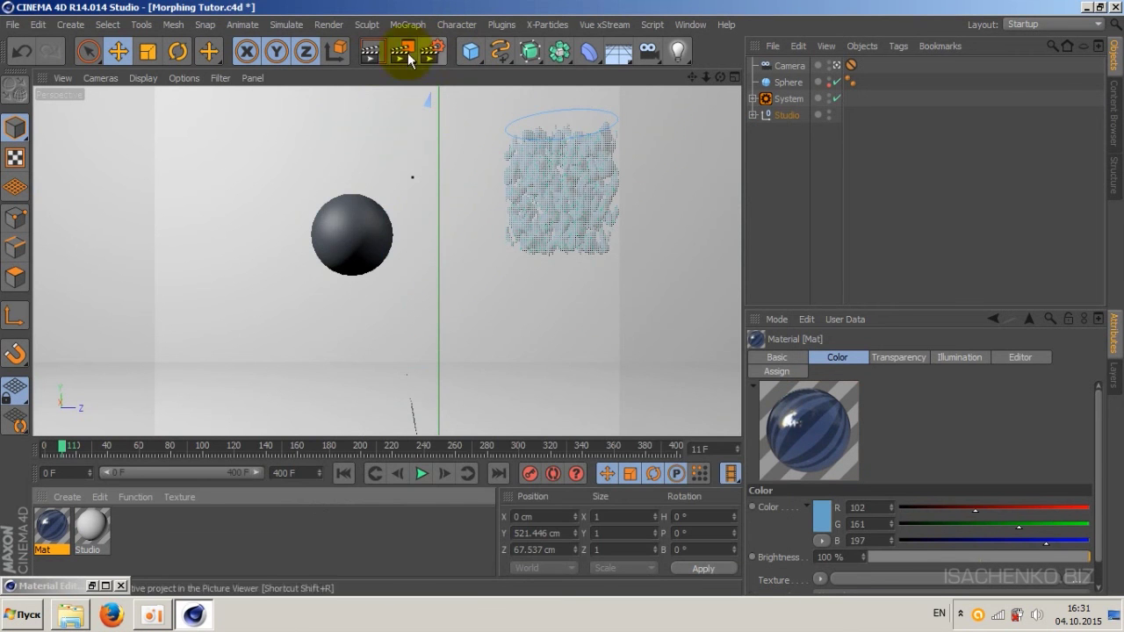
click(513, 196)
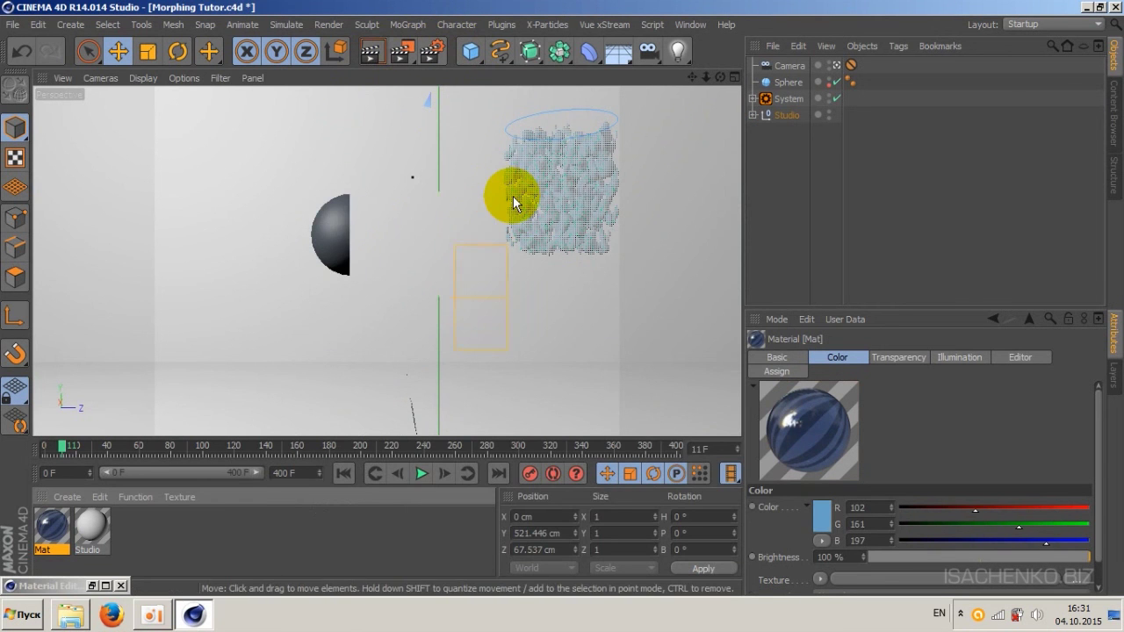
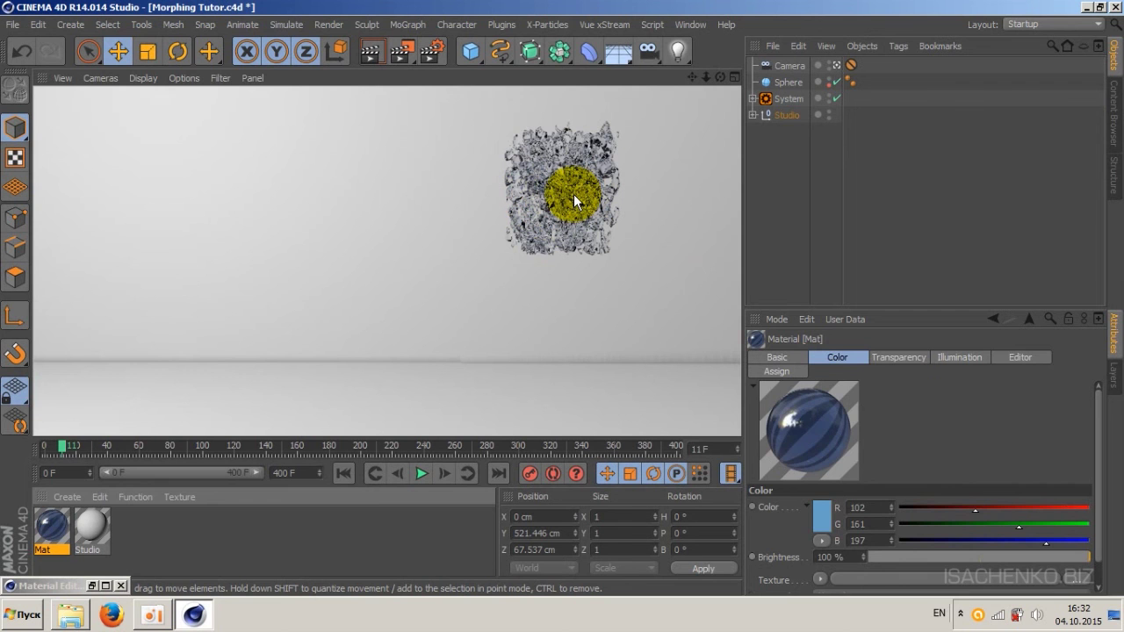
Step: Select the X-Particles System, return to the editor view, and expand its hierarchy
click(573, 194)
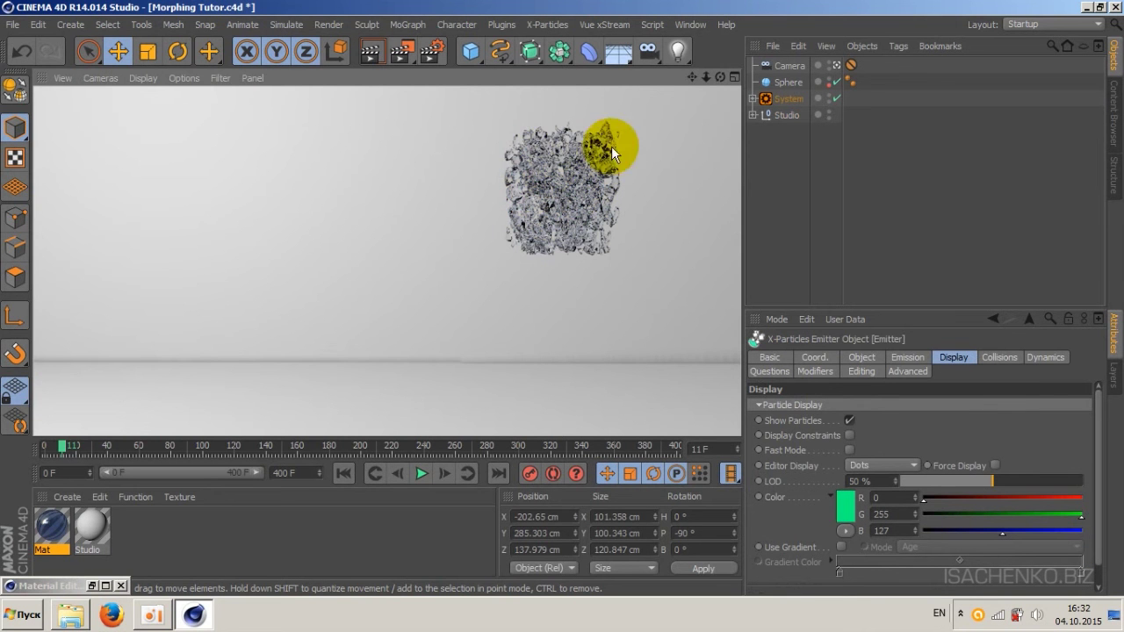
click(589, 205)
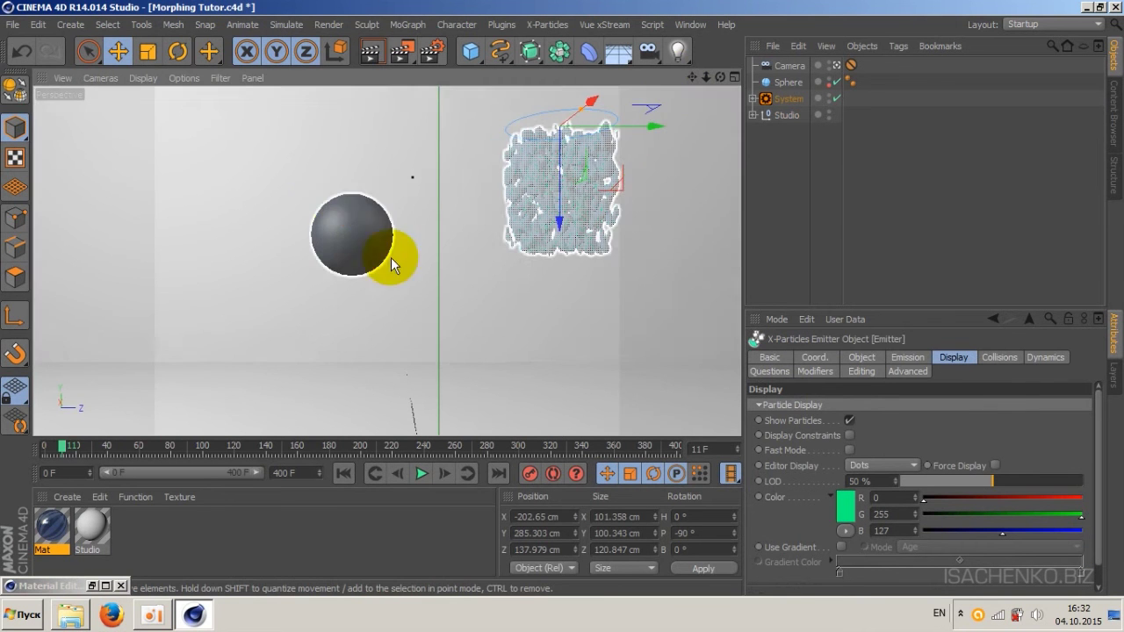
click(753, 98)
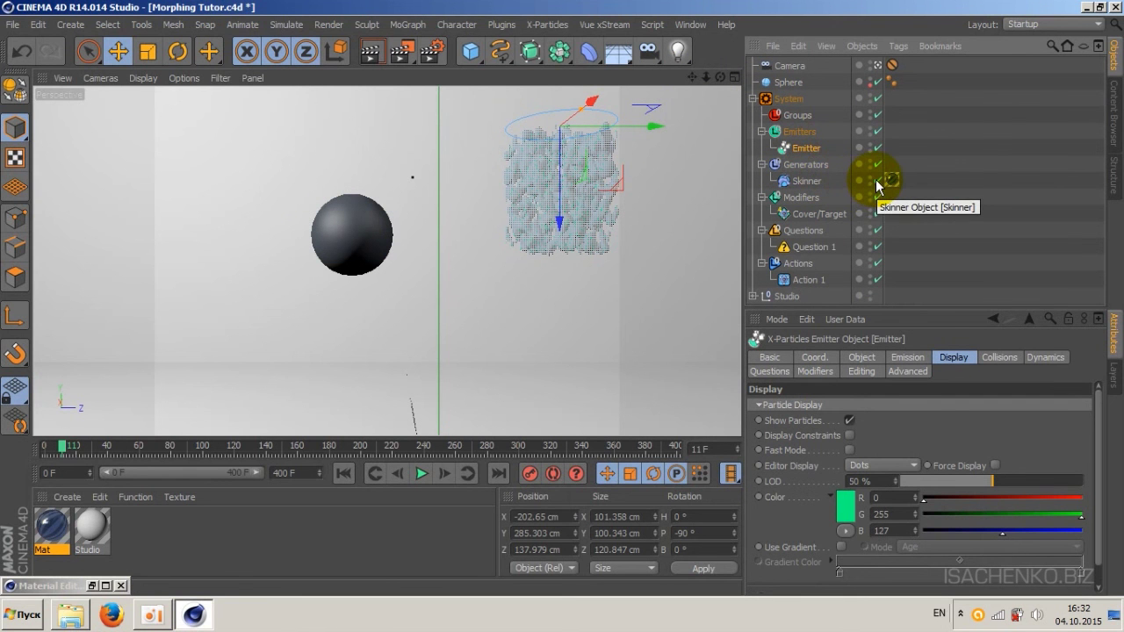
Step: Set the Skinner to Render Only, then play the simulation from frame 0 to frame 113
click(816, 184)
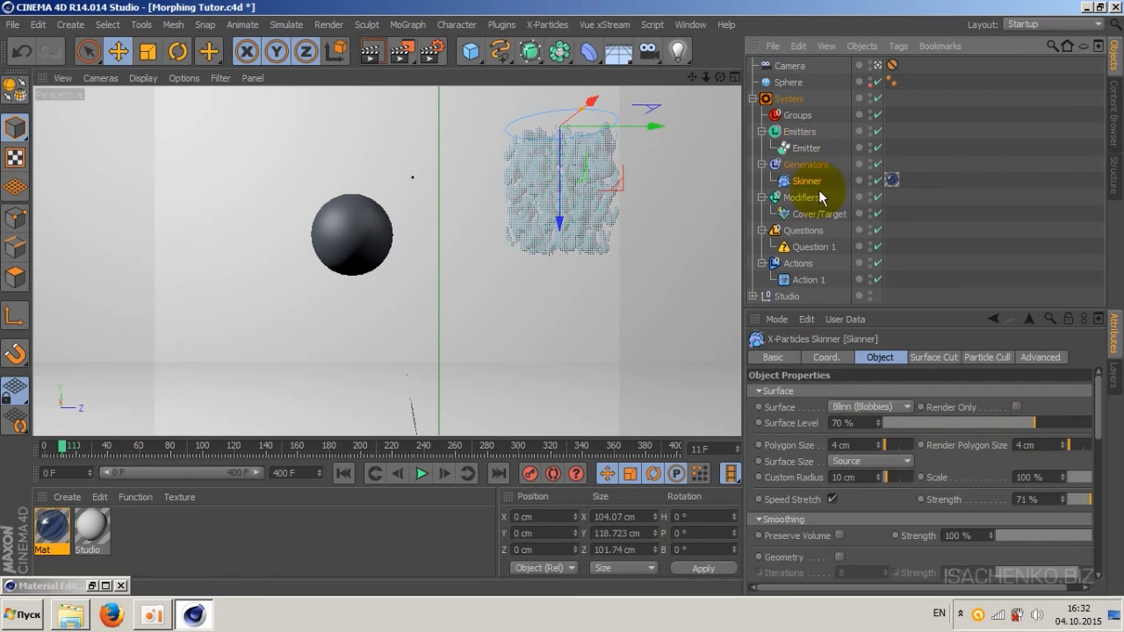
click(1016, 407)
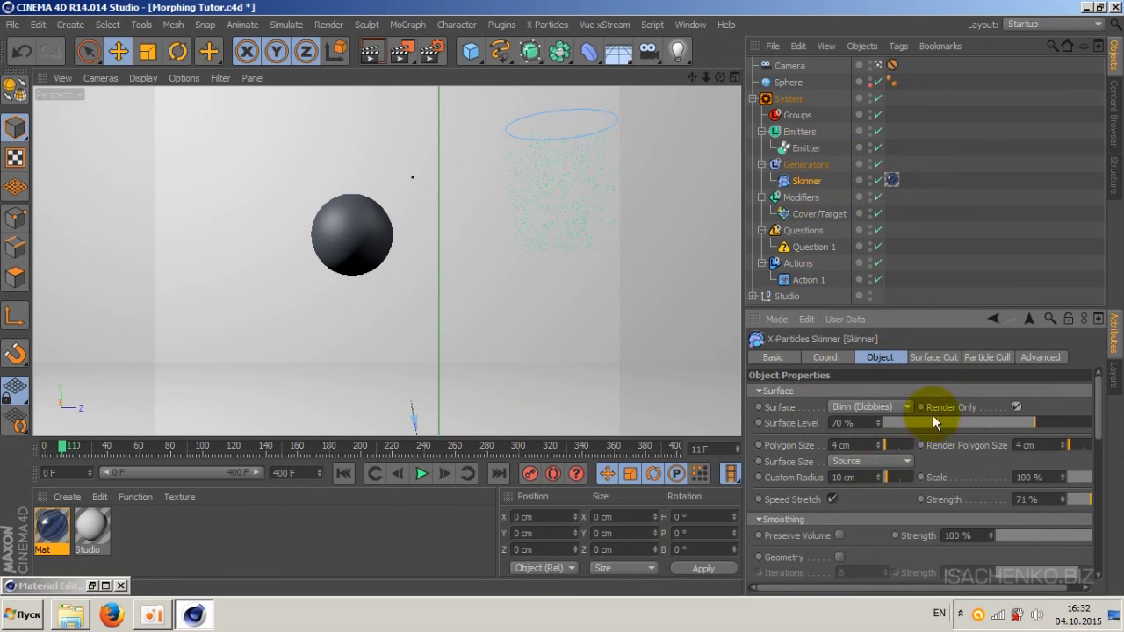
click(411, 472)
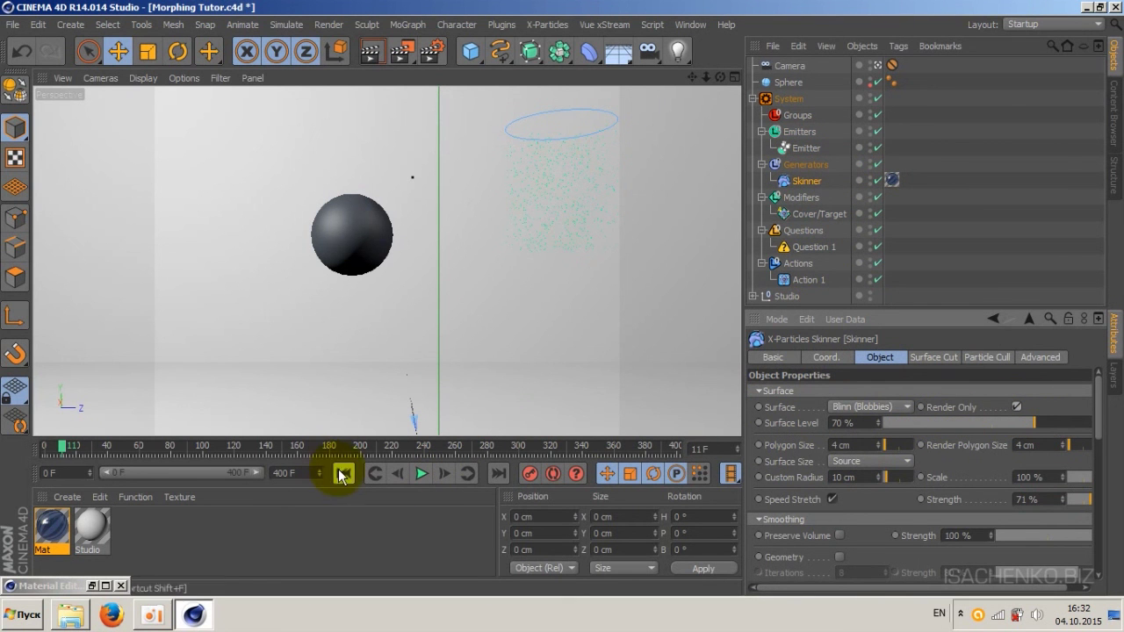
click(341, 470)
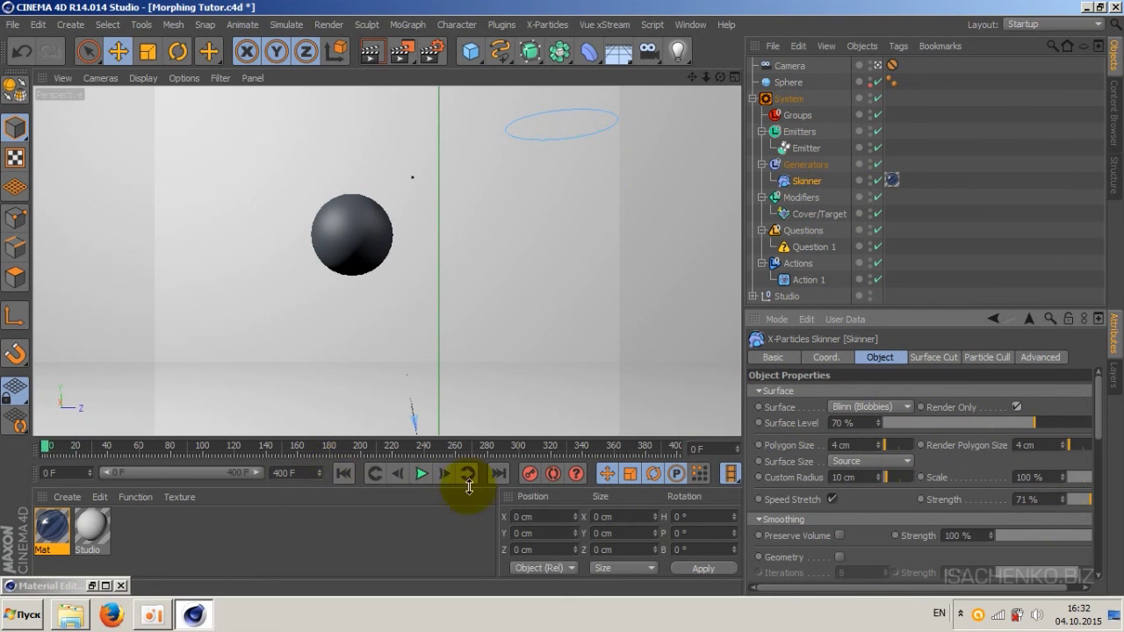
click(421, 471)
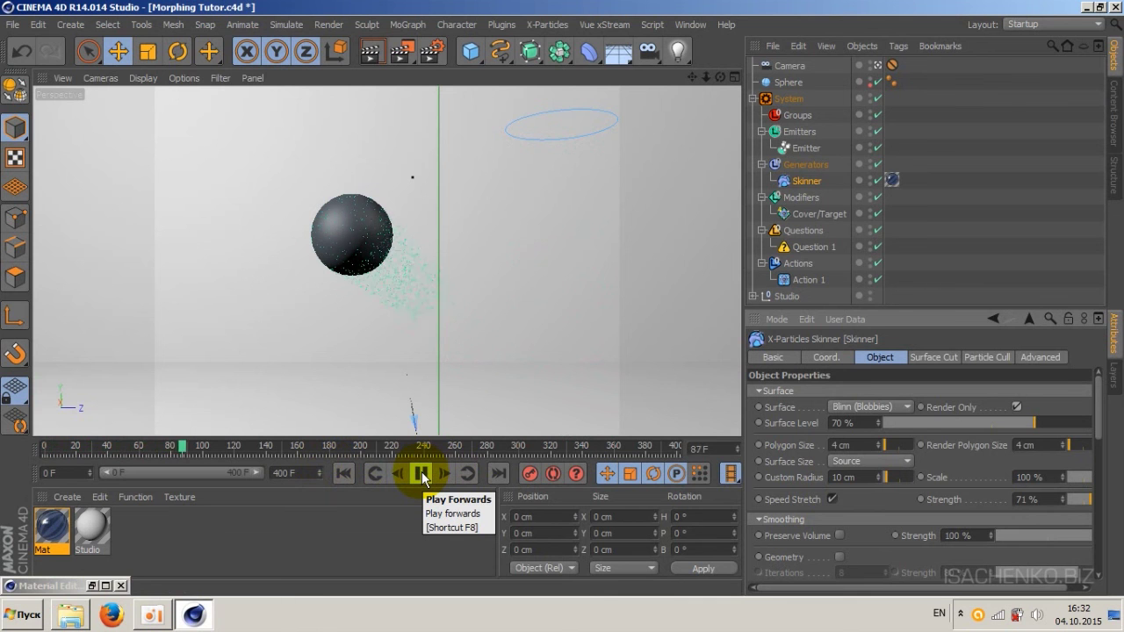
click(421, 472)
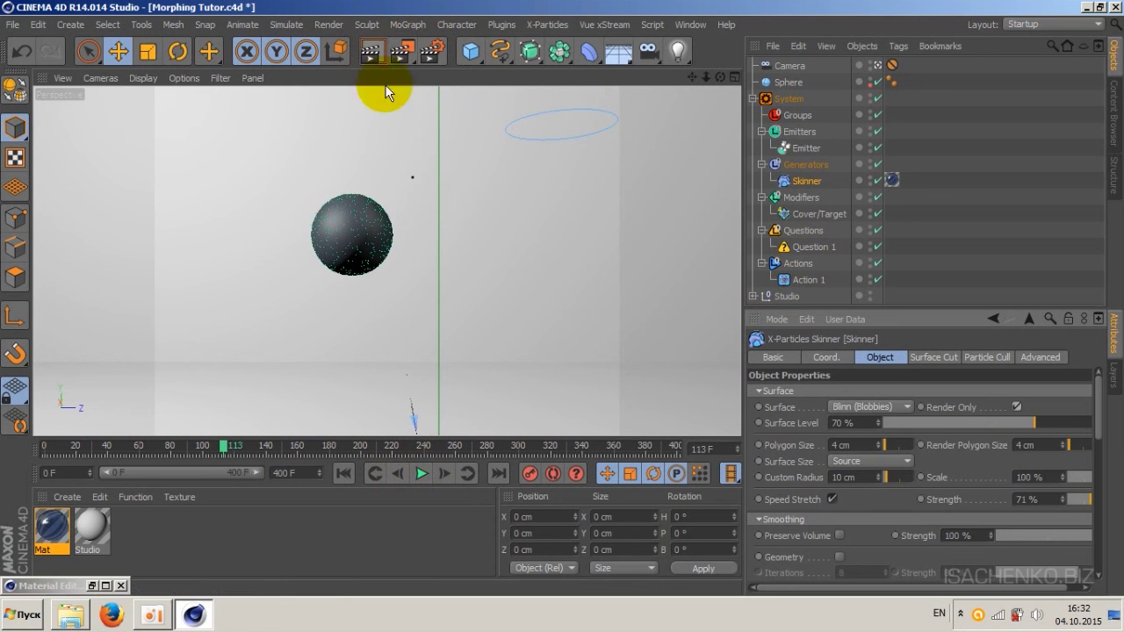
Step: Render frame 113 with Ctrl+R to preview the skinned sphere, then select the Emitter
key(ctrl+r)
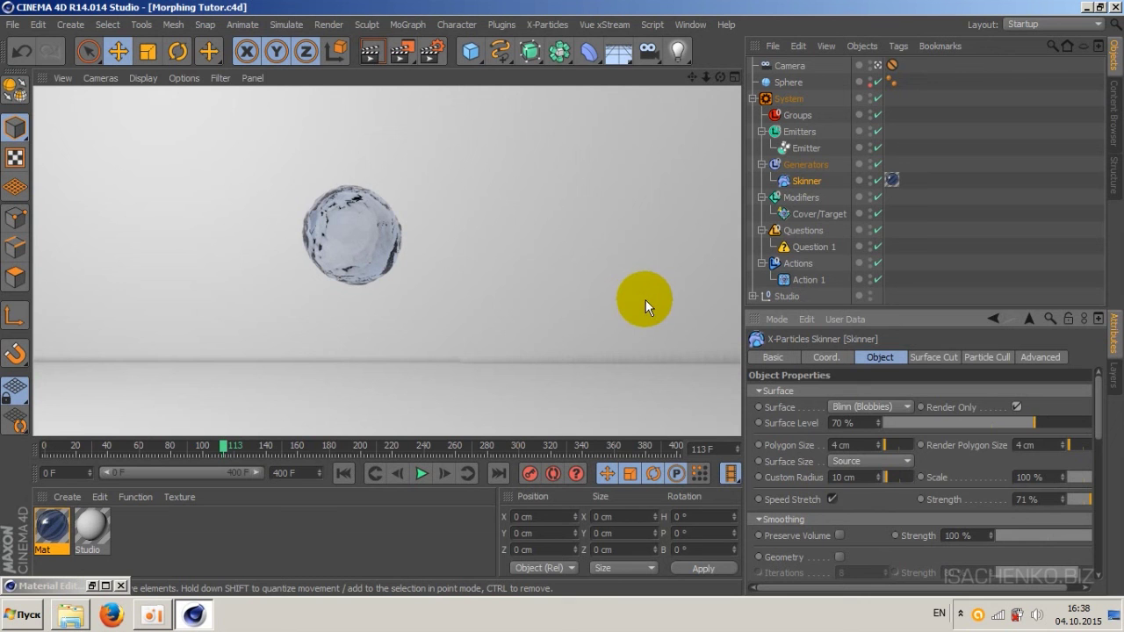
click(391, 235)
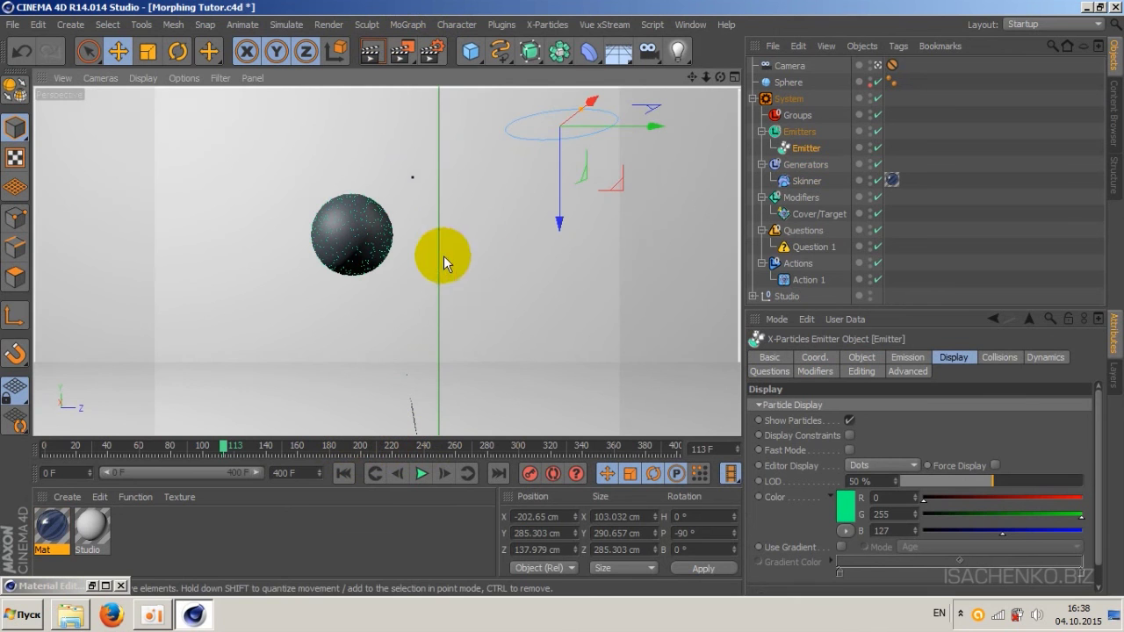
Step: Add a cube and, in the Perspective view, lift it up and shift it sideways
click(472, 55)
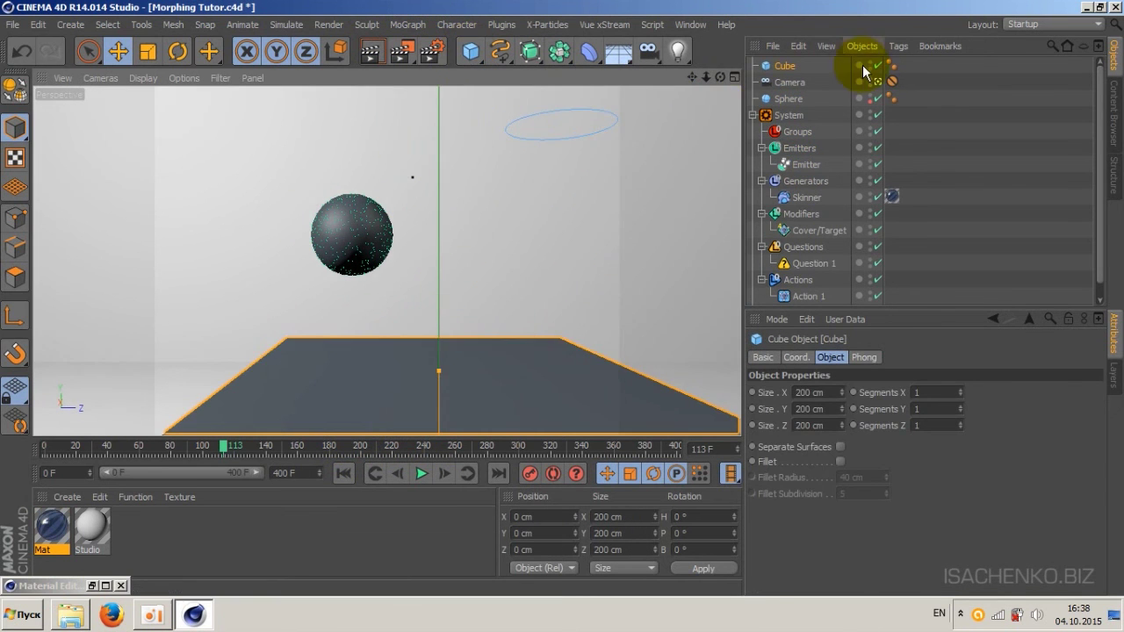
click(878, 81)
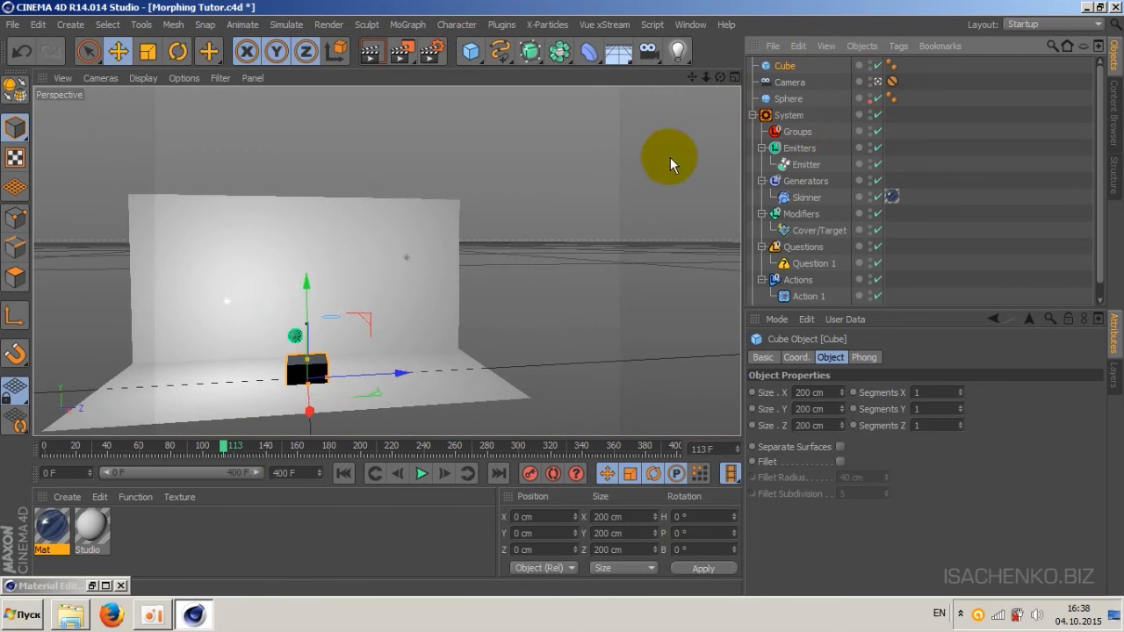
mouse_move(707, 77)
mouse_down()
mouse_move(707, 88)
mouse_move(707, 78)
mouse_up()
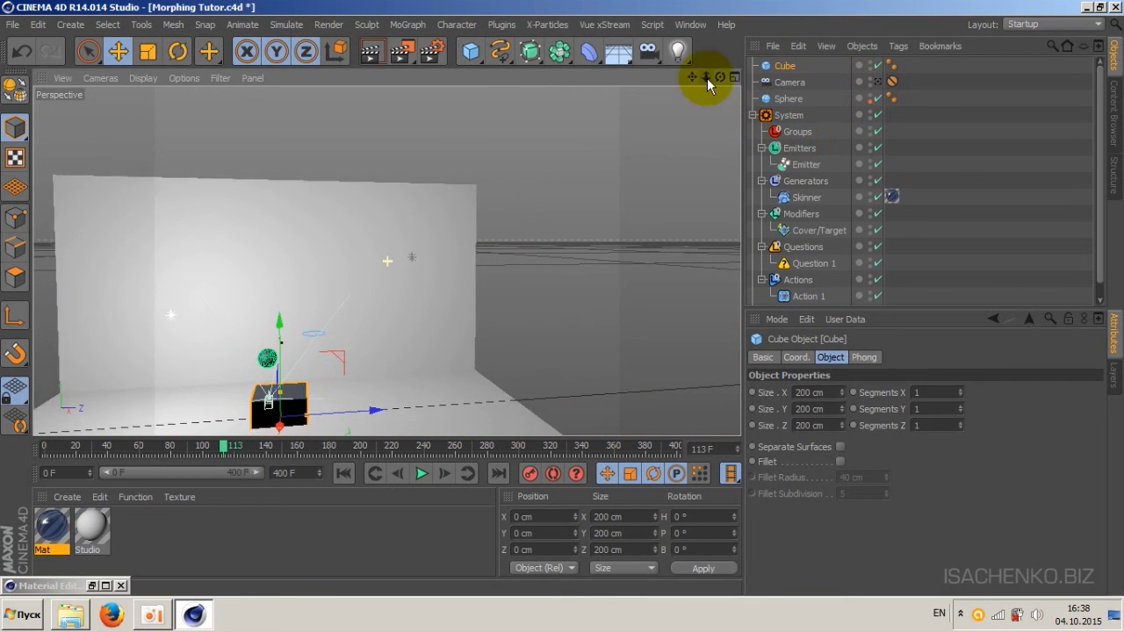
drag(278, 356, 281, 287)
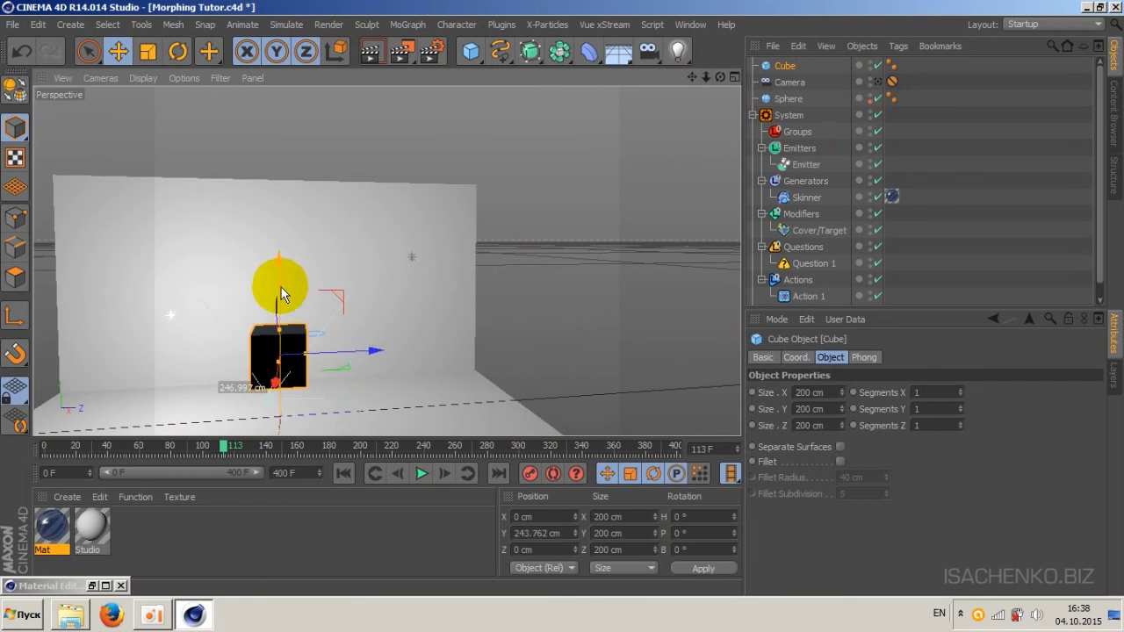
mouse_move(351, 357)
mouse_down()
mouse_move(292, 354)
mouse_move(304, 354)
mouse_up()
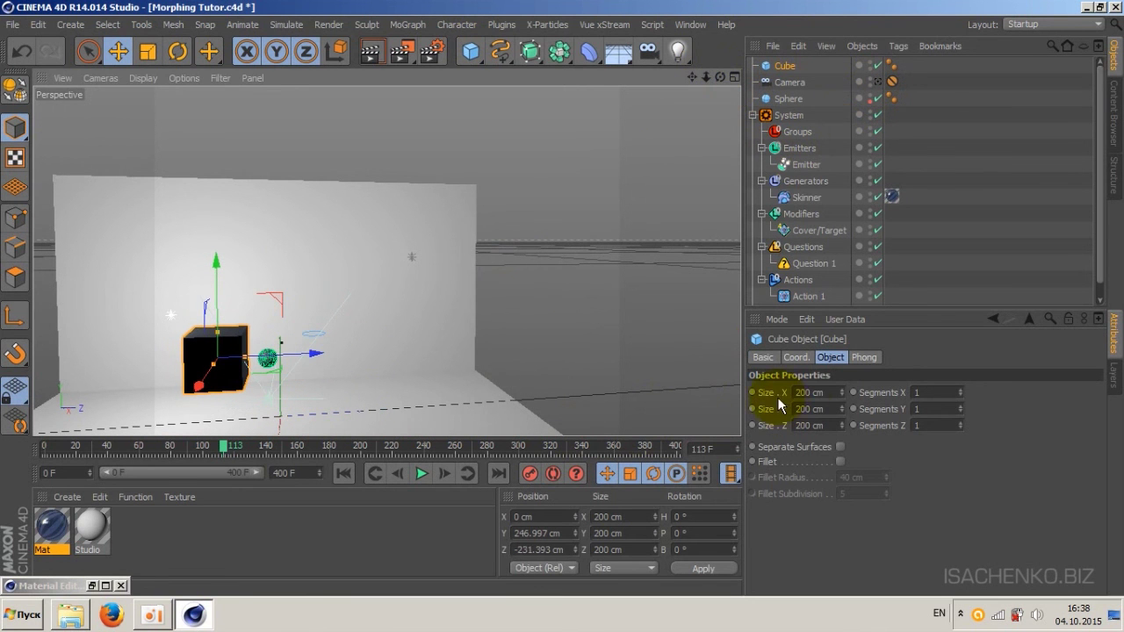
Step: Set the cube's size to 100 cm on X, Y and Z
double_click(803, 392)
text(100)
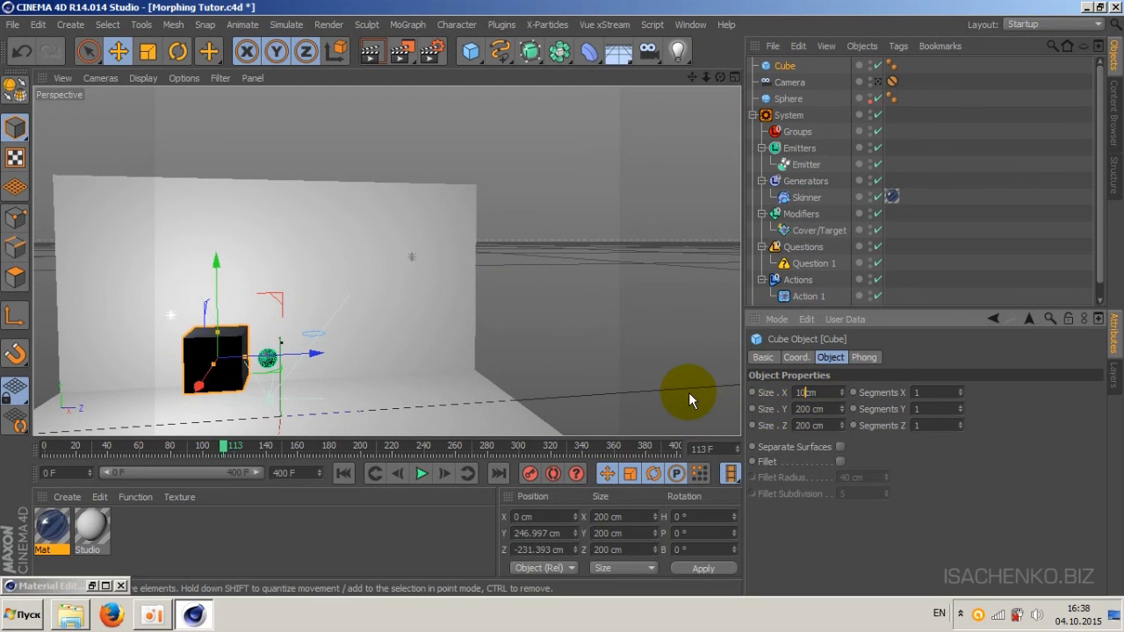
key(Tab)
text(100)
key(Tab)
text(100)
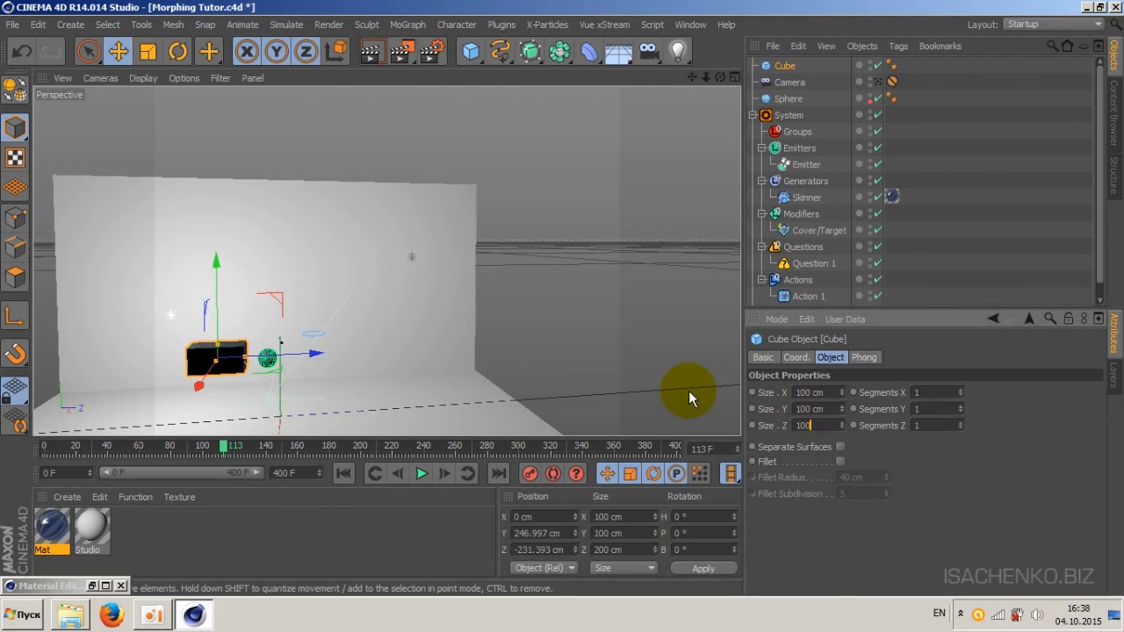
key(Return)
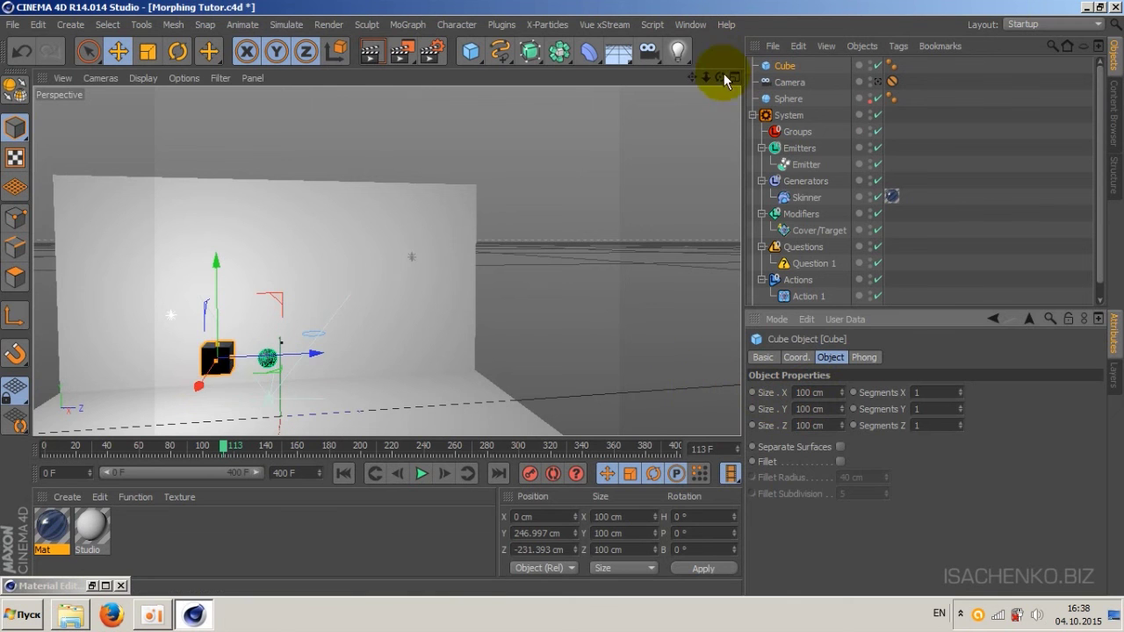
mouse_move(721, 76)
mouse_down()
mouse_move(694, 79)
mouse_move(725, 76)
mouse_up()
Step: Resize the cube to 60 cm per side, then settle on 70 cm for X, Y and Z
double_click(807, 392)
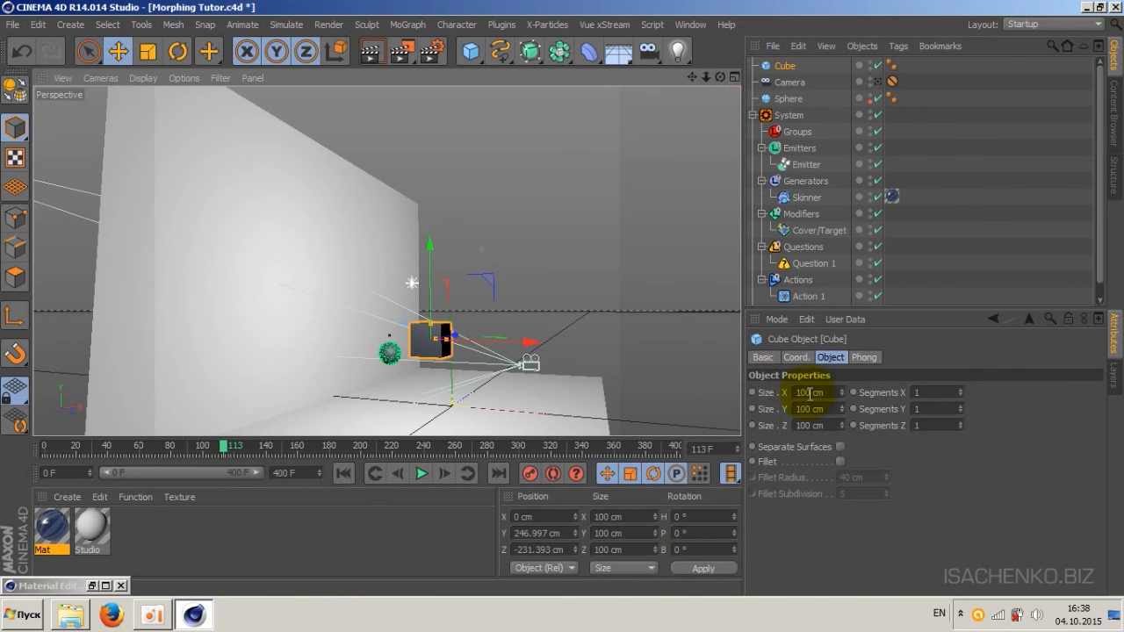
text(60)
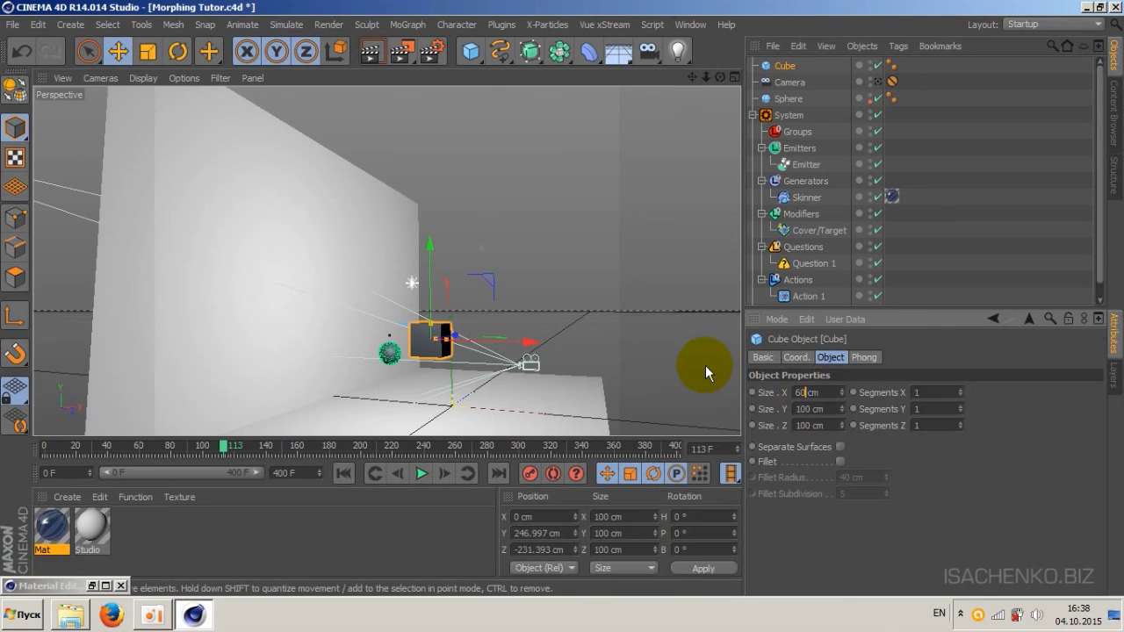
key(Tab)
text(60)
key(Tab)
text(60)
key(Return)
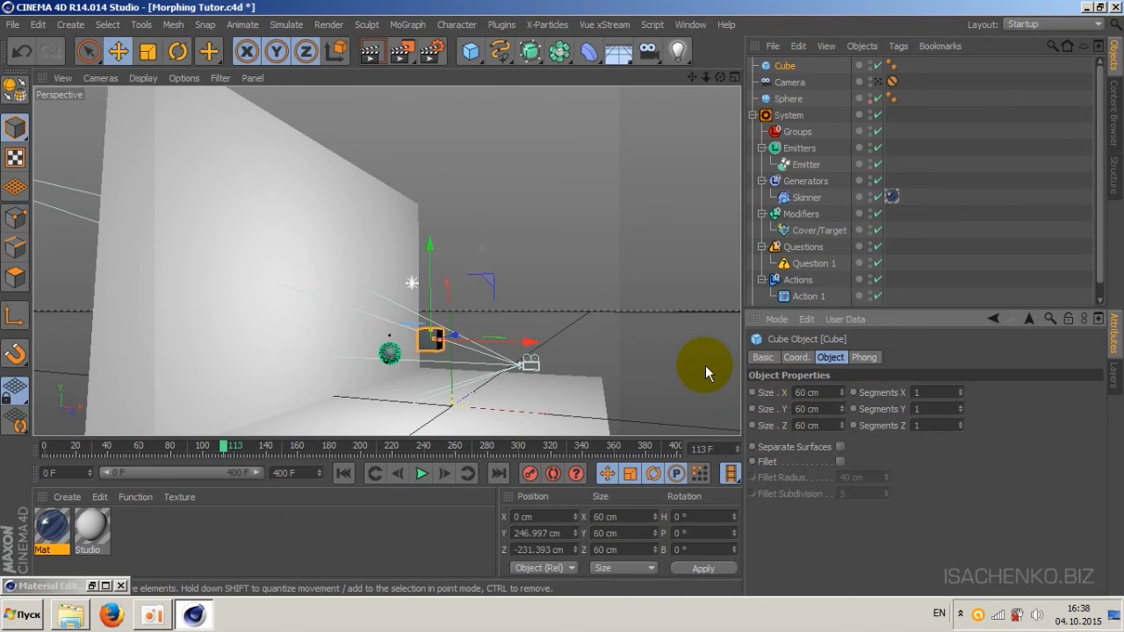
double_click(826, 392)
text(70)
key(Tab)
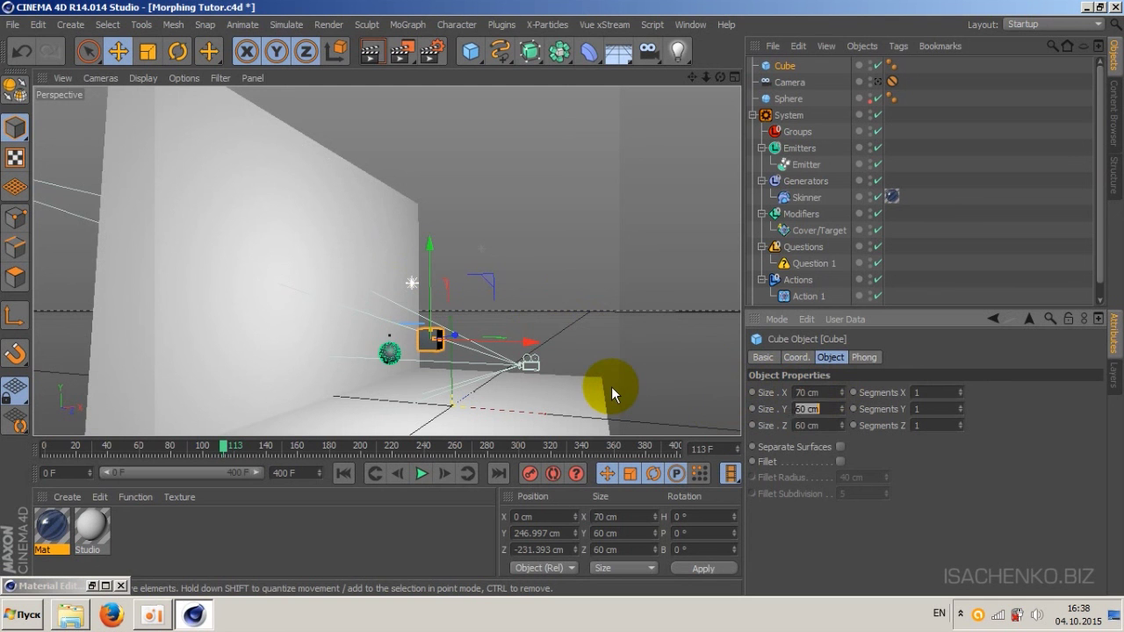
text(70)
key(Tab)
text(70)
key(Return)
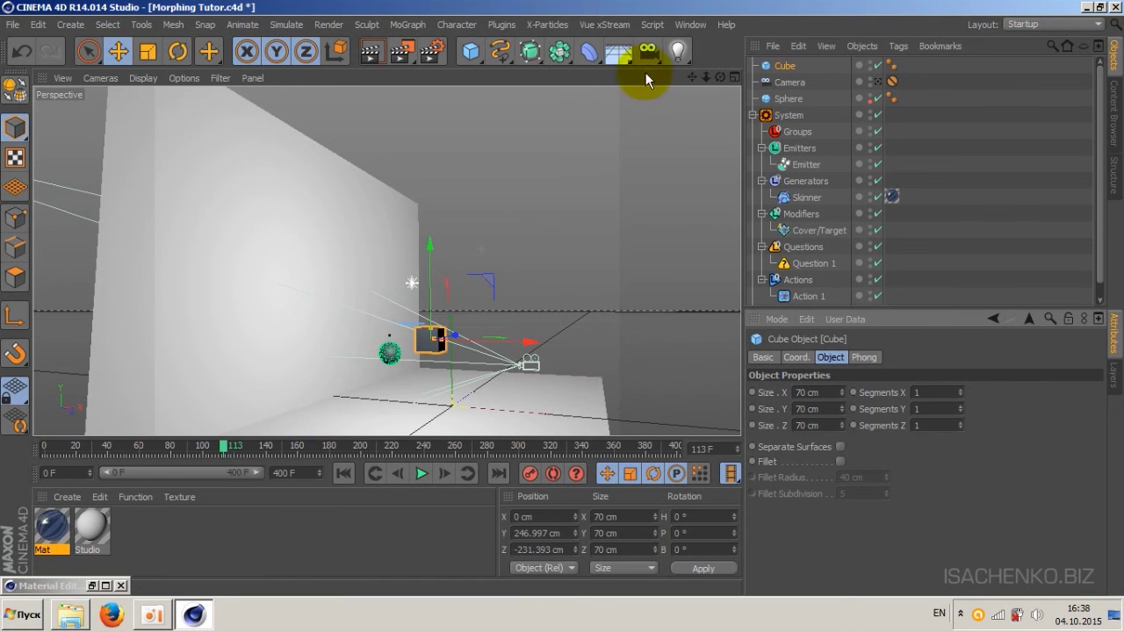
Step: Move the cube beside the sphere, level with it, at about X -214.87 cm, Y 180.26 cm
mouse_move(705, 80)
mouse_down()
mouse_move(689, 79)
mouse_move(706, 80)
mouse_up()
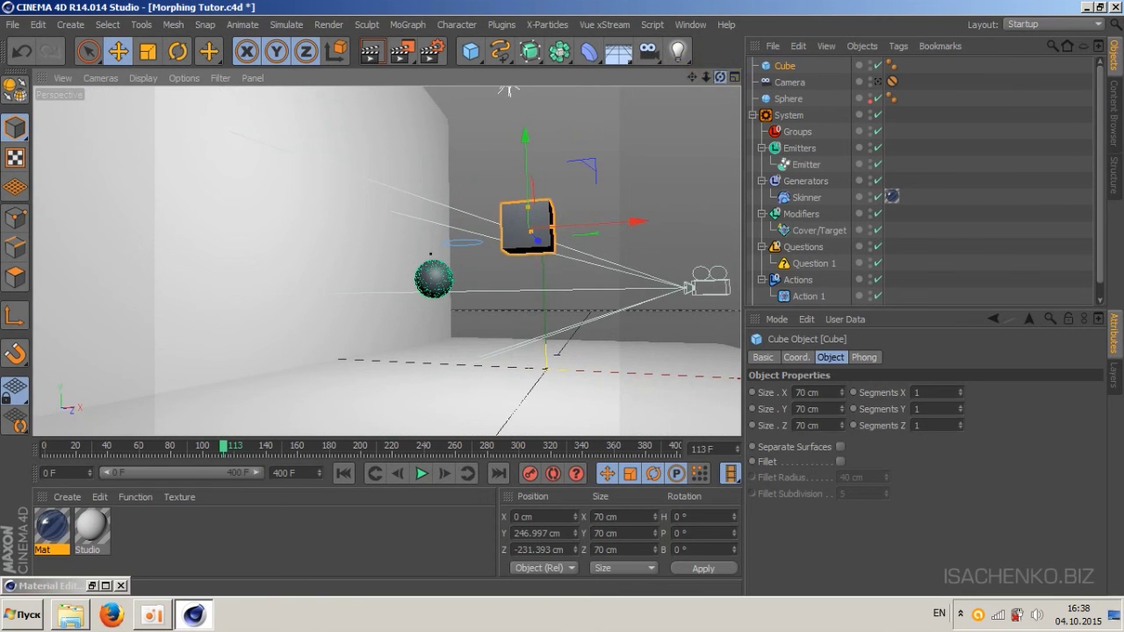
mouse_move(532, 220)
mouse_down()
mouse_move(533, 300)
mouse_move(575, 375)
mouse_move(461, 373)
mouse_move(410, 322)
mouse_up()
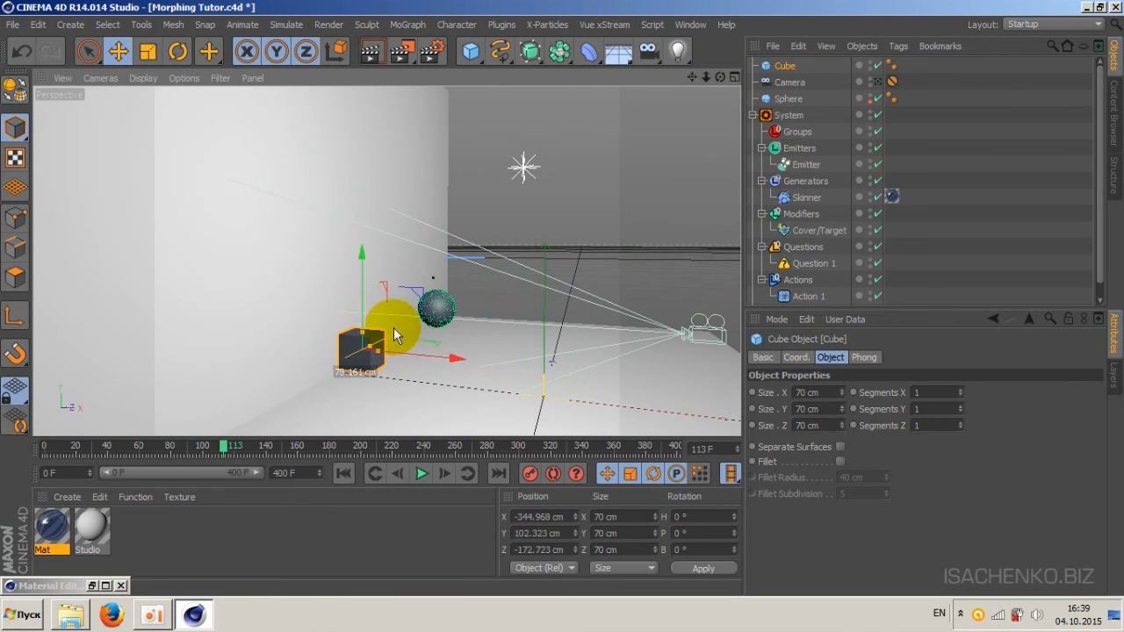
drag(720, 77, 649, 81)
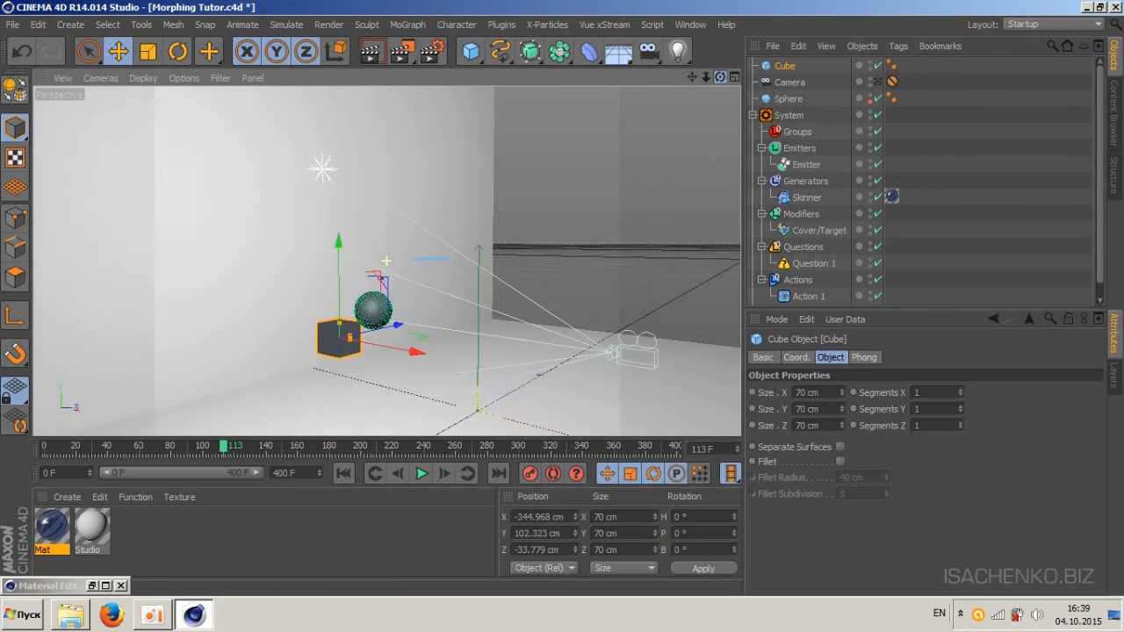
drag(720, 77, 692, 77)
drag(574, 312, 489, 305)
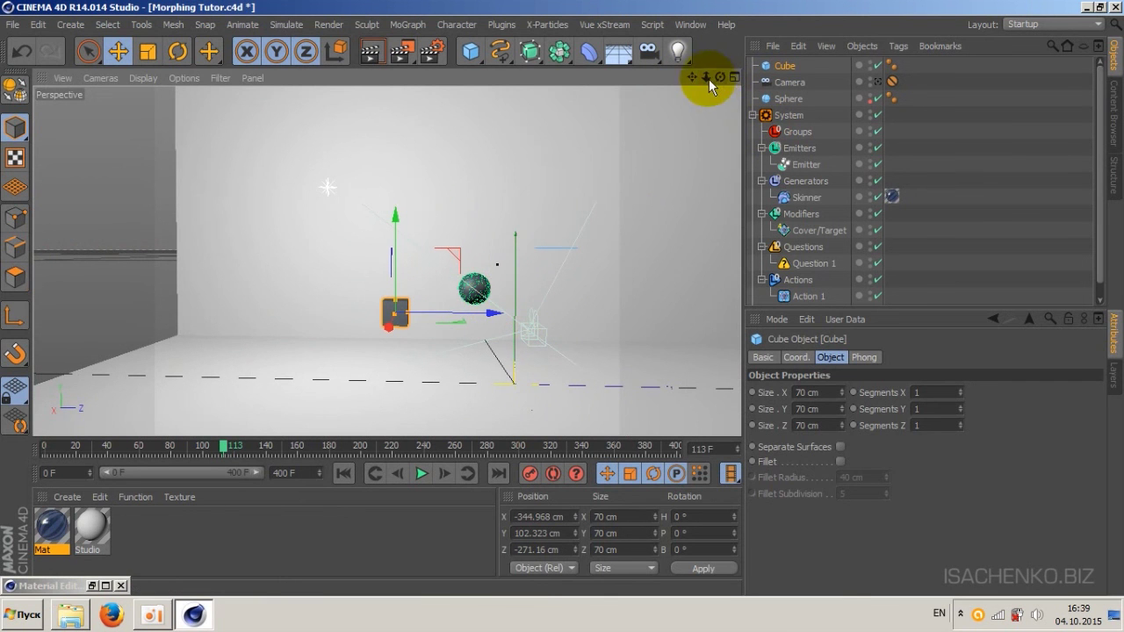
mouse_move(719, 77)
mouse_down()
mouse_move(518, 301)
mouse_move(554, 307)
mouse_up()
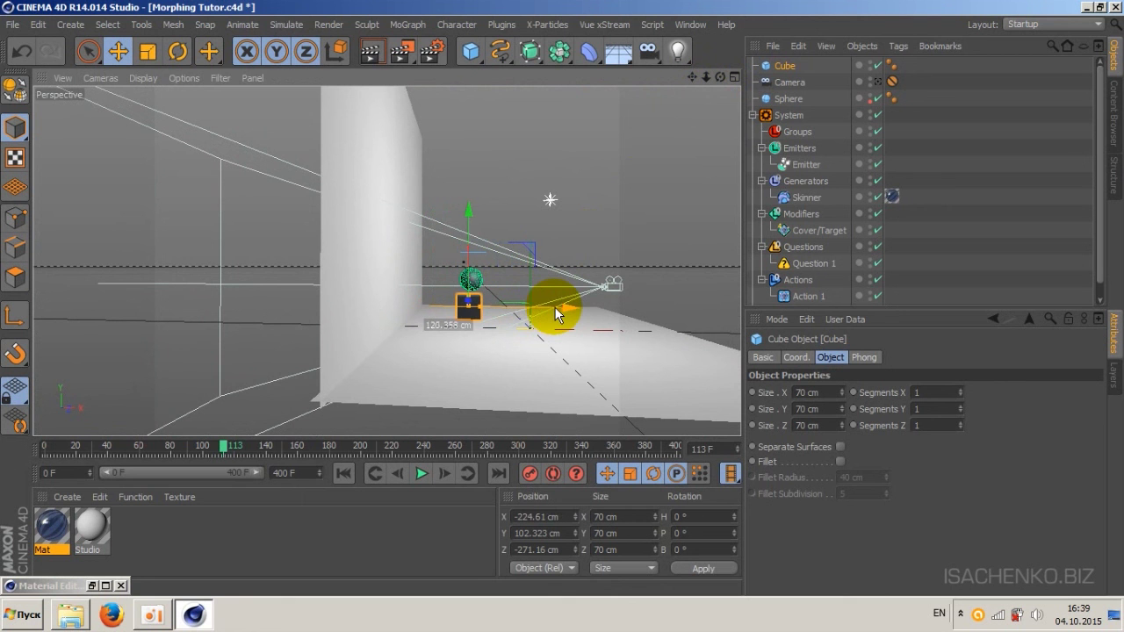
drag(468, 213, 477, 195)
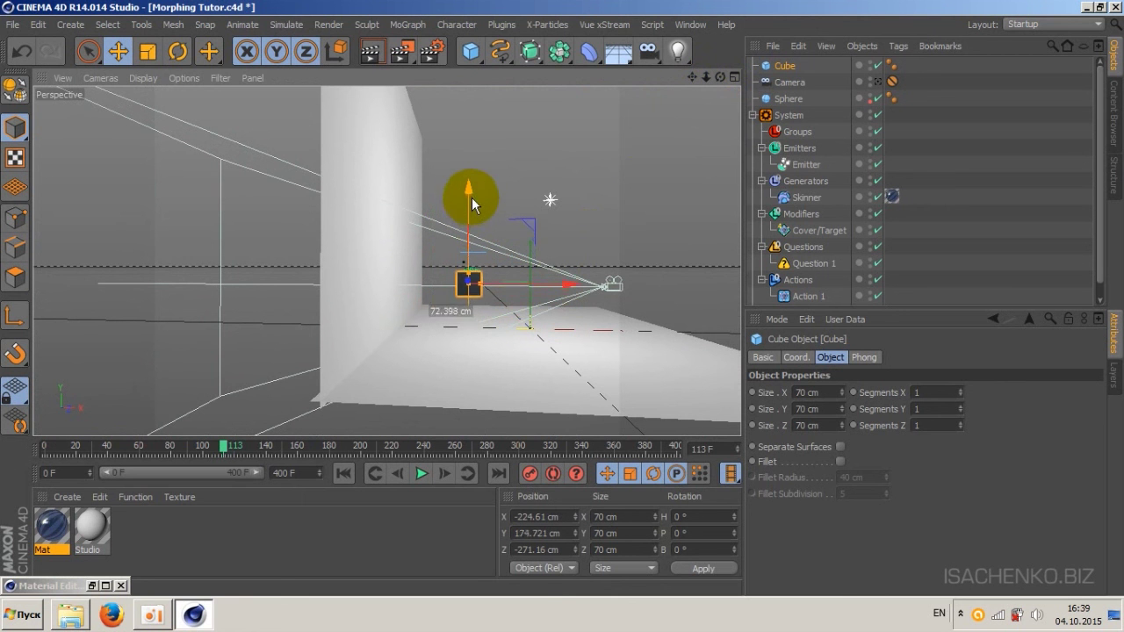
drag(541, 270, 545, 278)
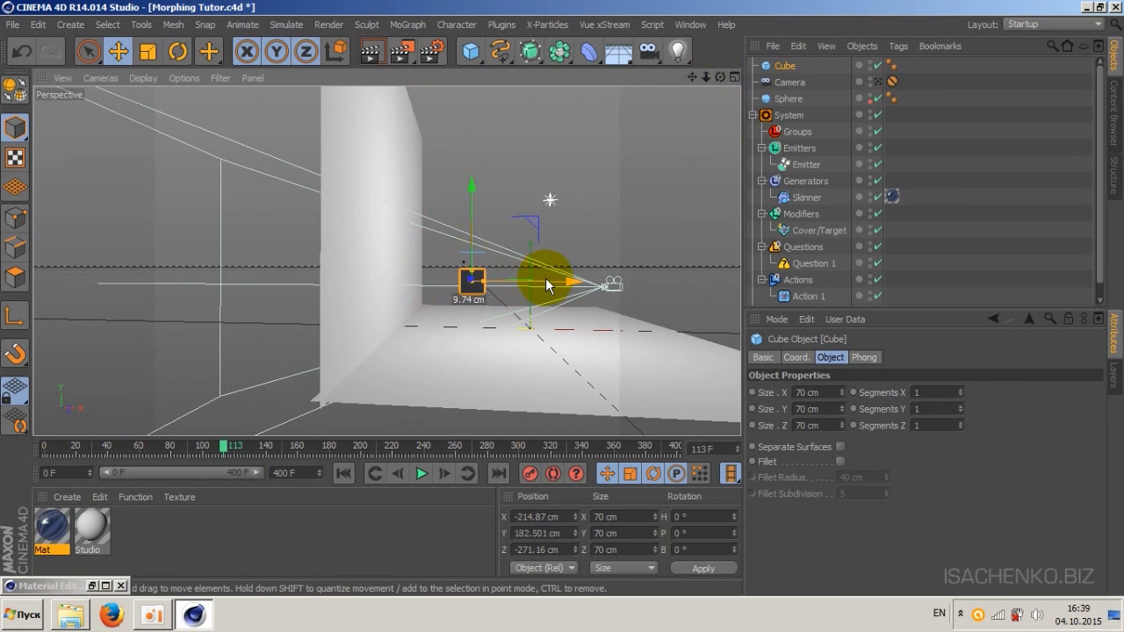
mouse_move(720, 77)
mouse_down()
mouse_move(684, 81)
mouse_move(738, 79)
mouse_move(521, 198)
mouse_up()
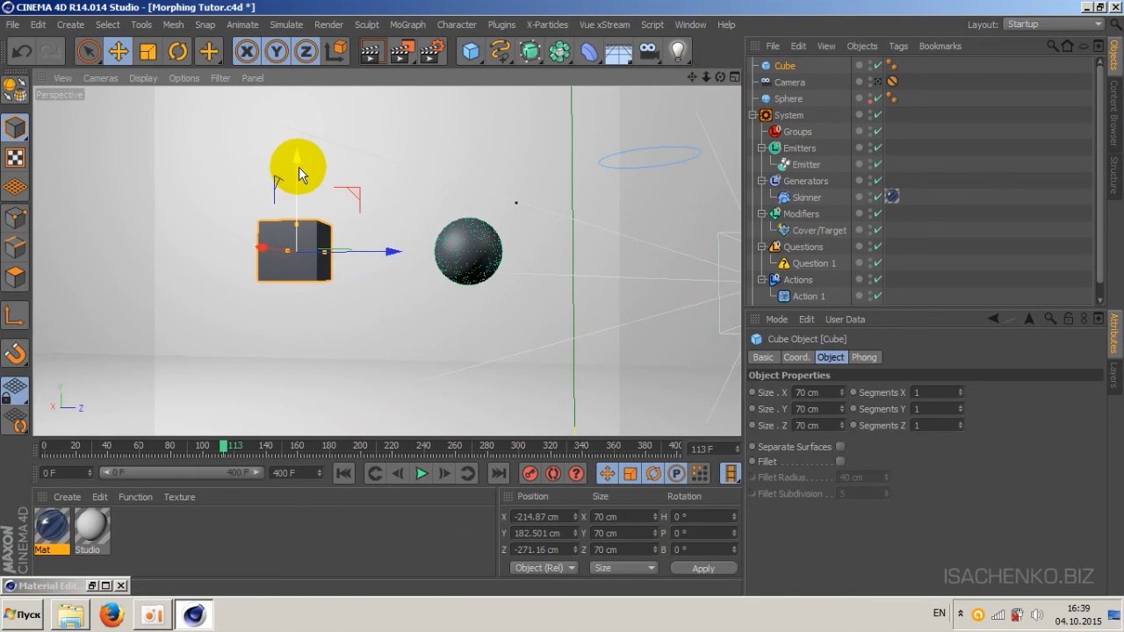
drag(298, 167, 297, 174)
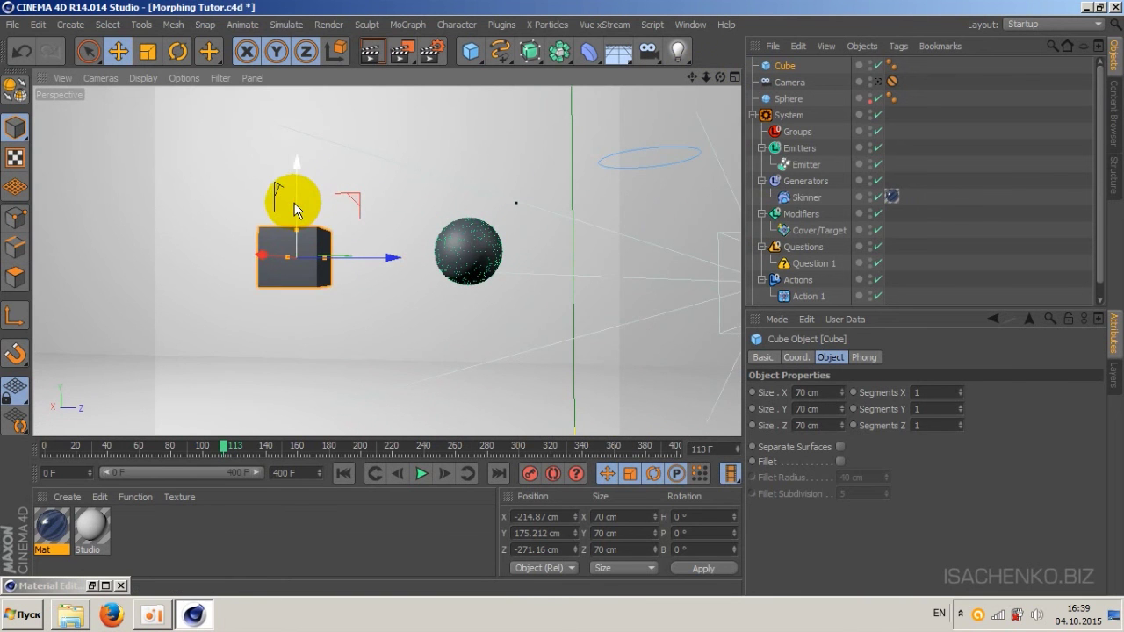
drag(293, 204, 295, 200)
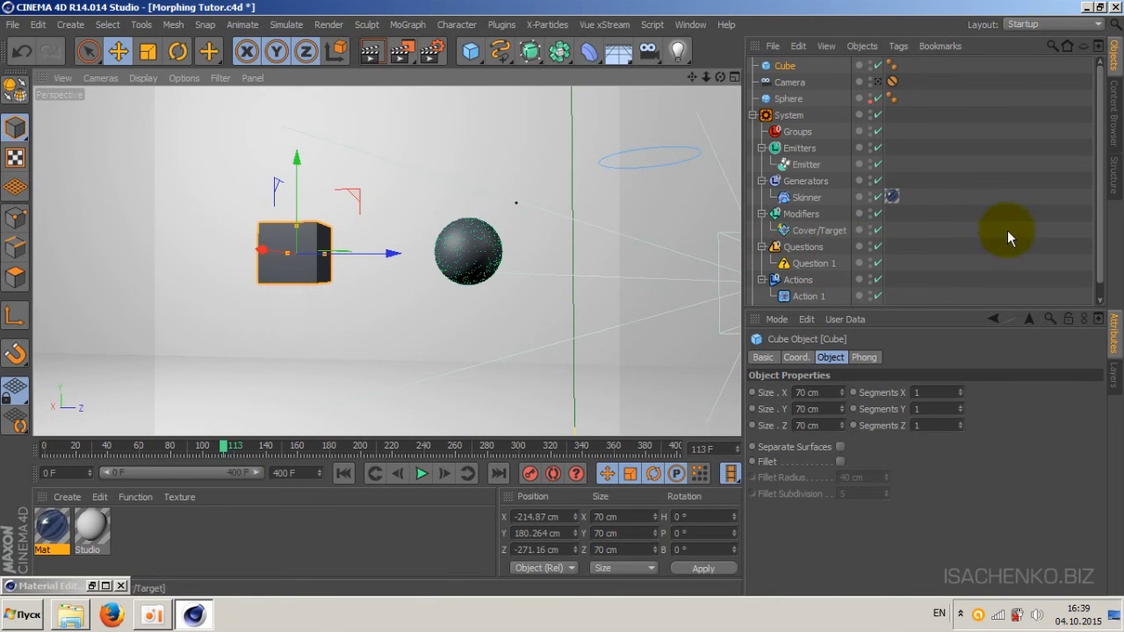
Step: Add a new Question Setup to the X-Particles System
scroll(1096, 230, down, 1)
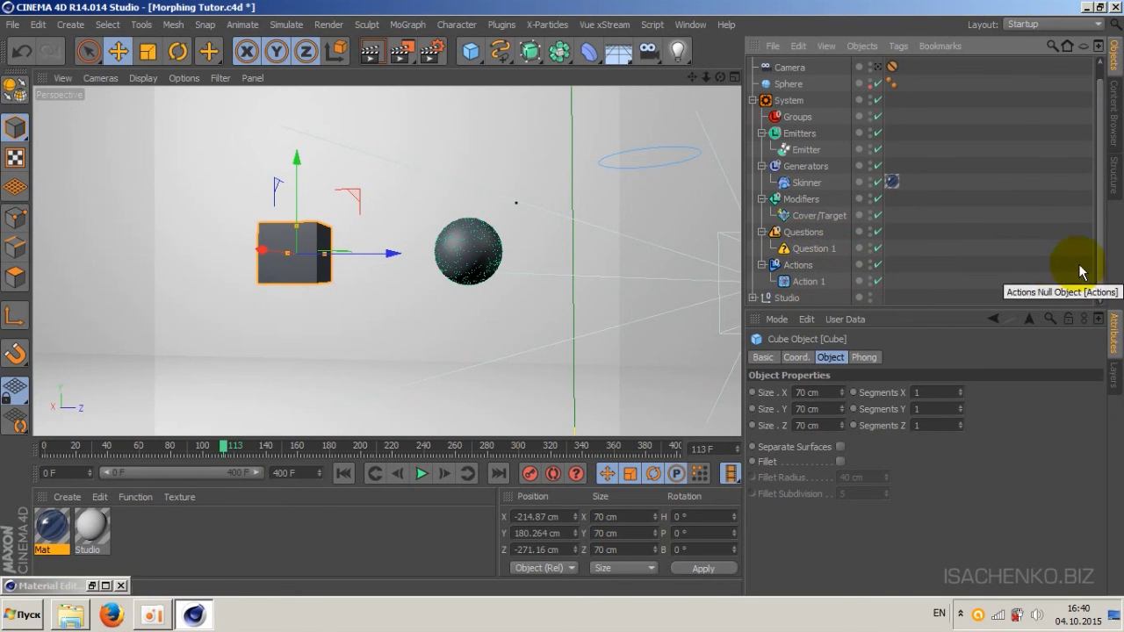
click(788, 100)
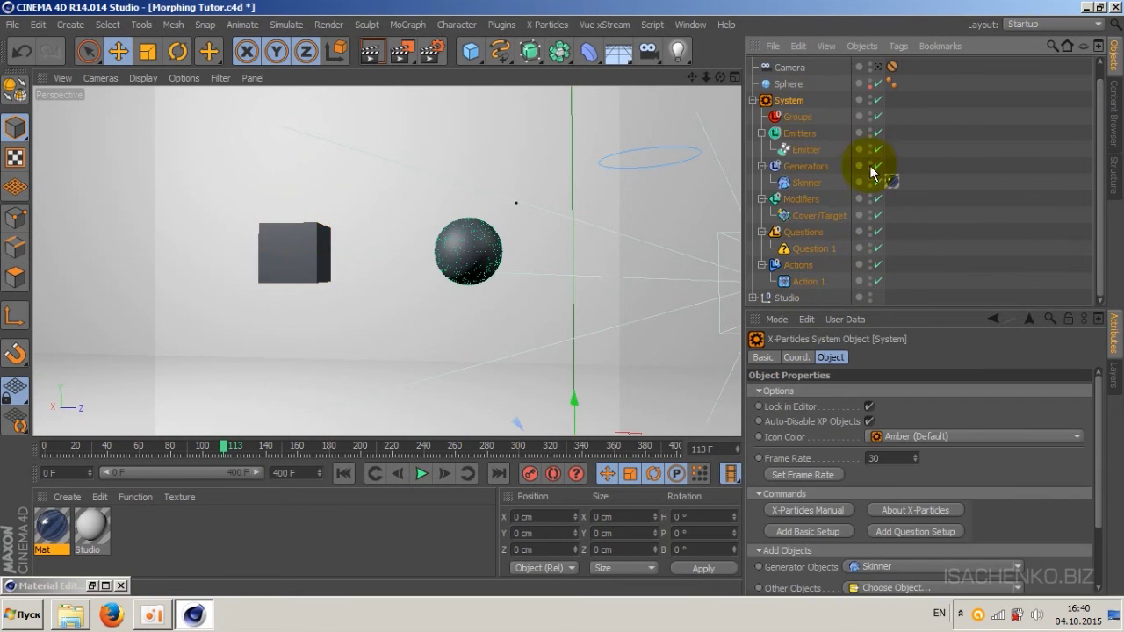
click(918, 532)
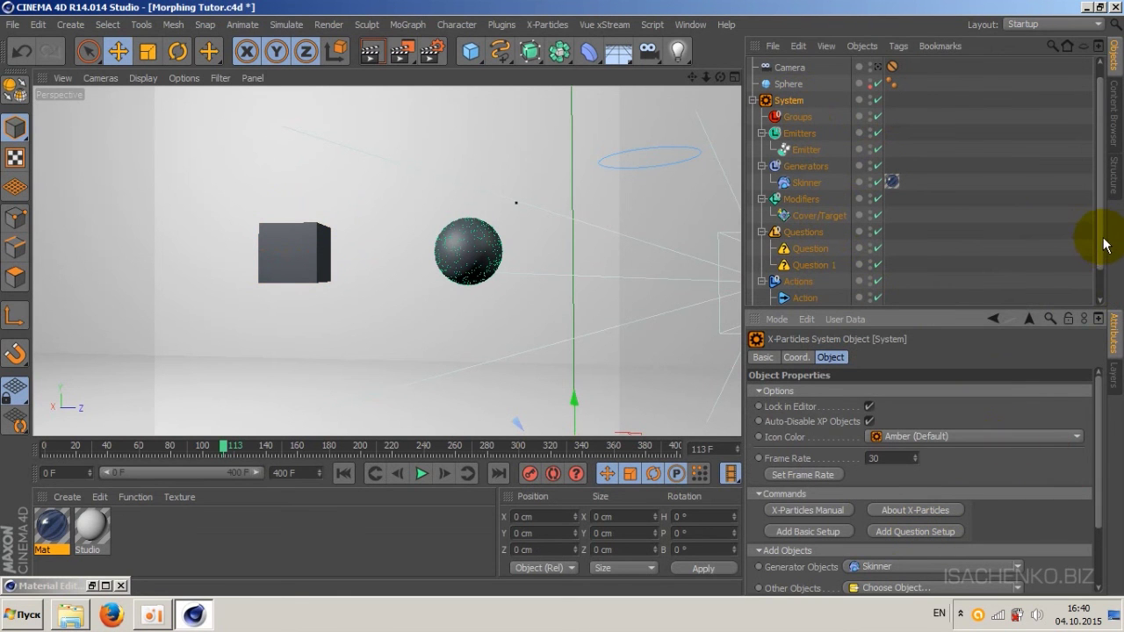
Step: Rename the new question and action to Question 2 and Action 2
scroll(1101, 246, down, 1)
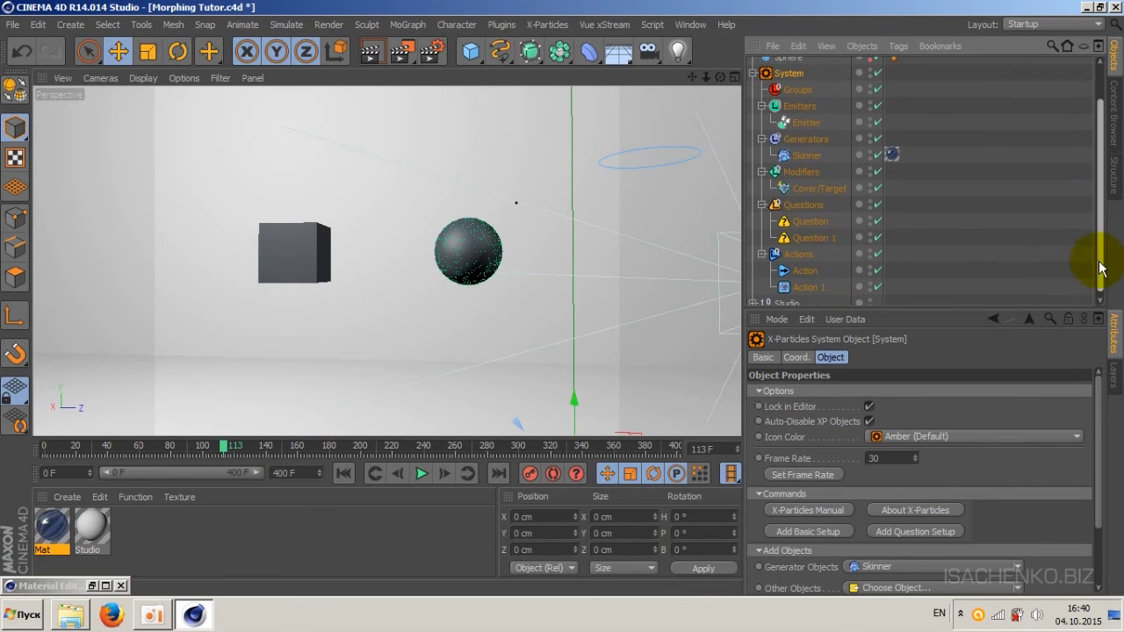
click(808, 222)
double_click(808, 222)
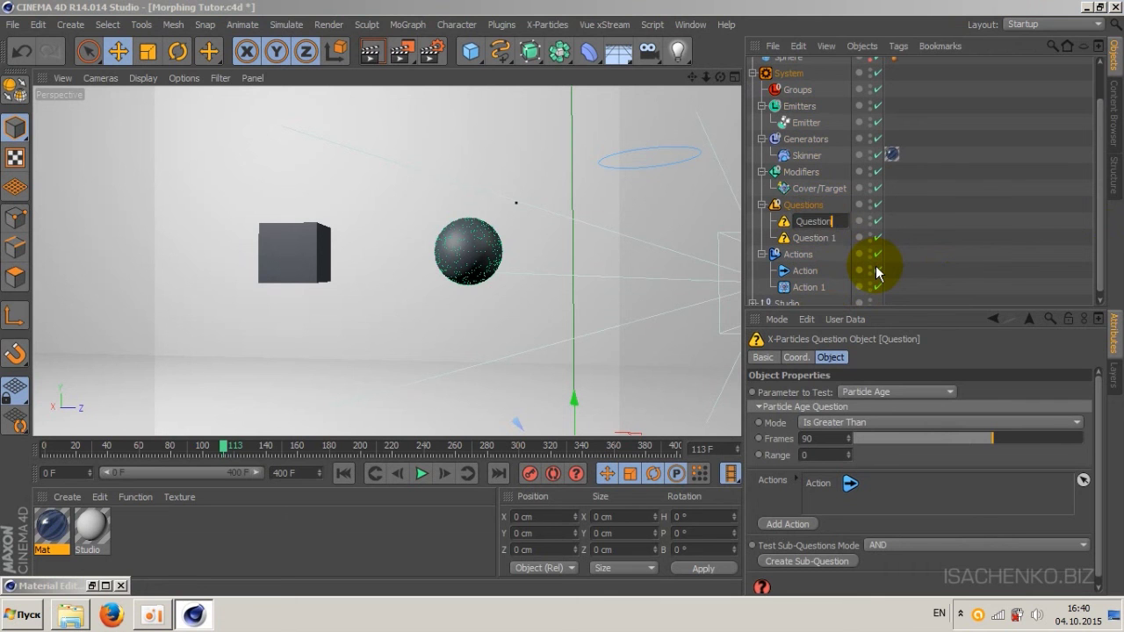
text( 2)
key(Return)
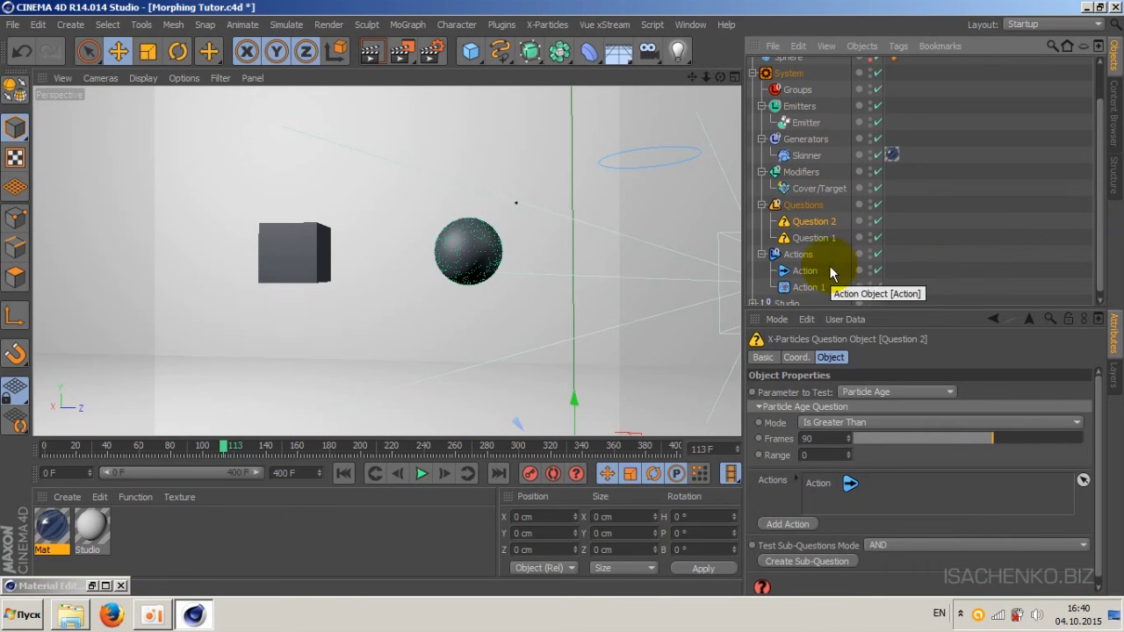
double_click(805, 271)
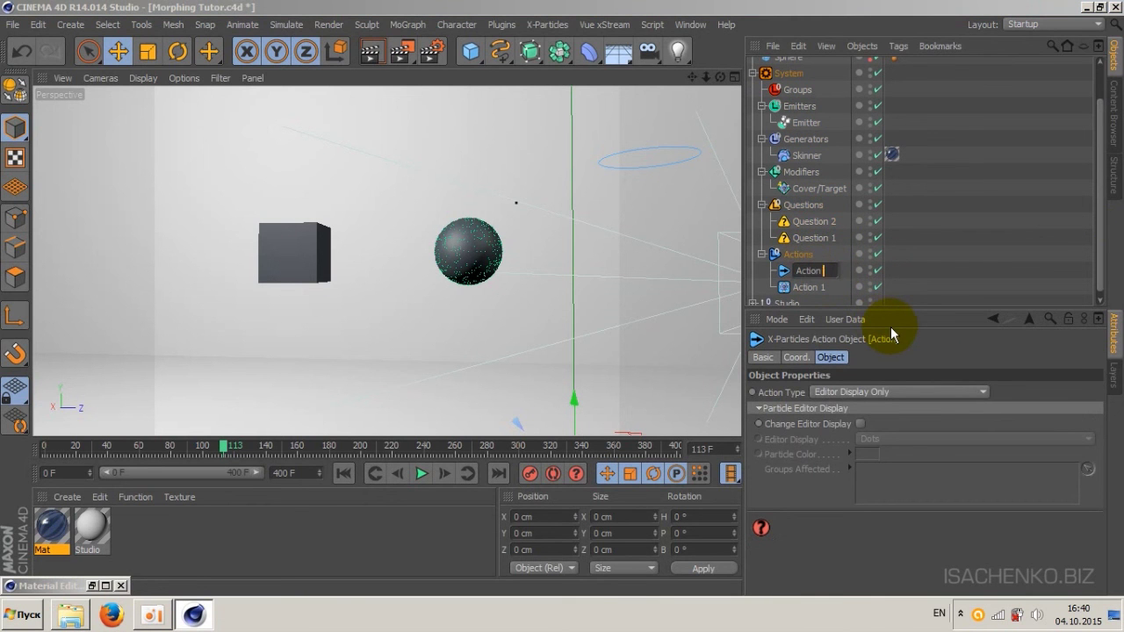
text(2)
key(Return)
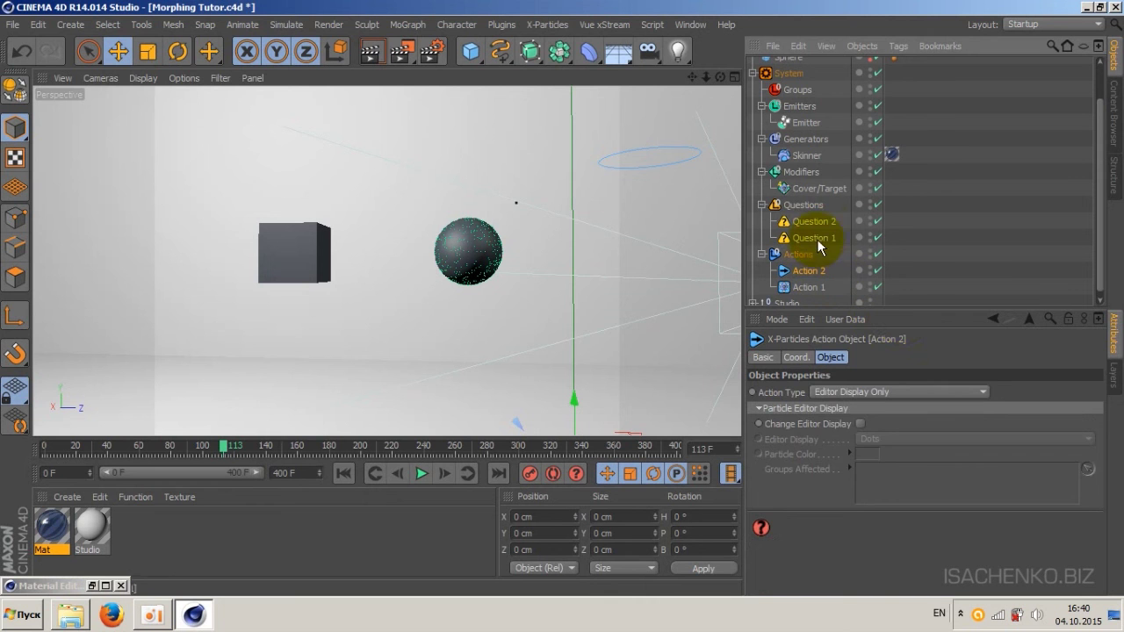
click(817, 222)
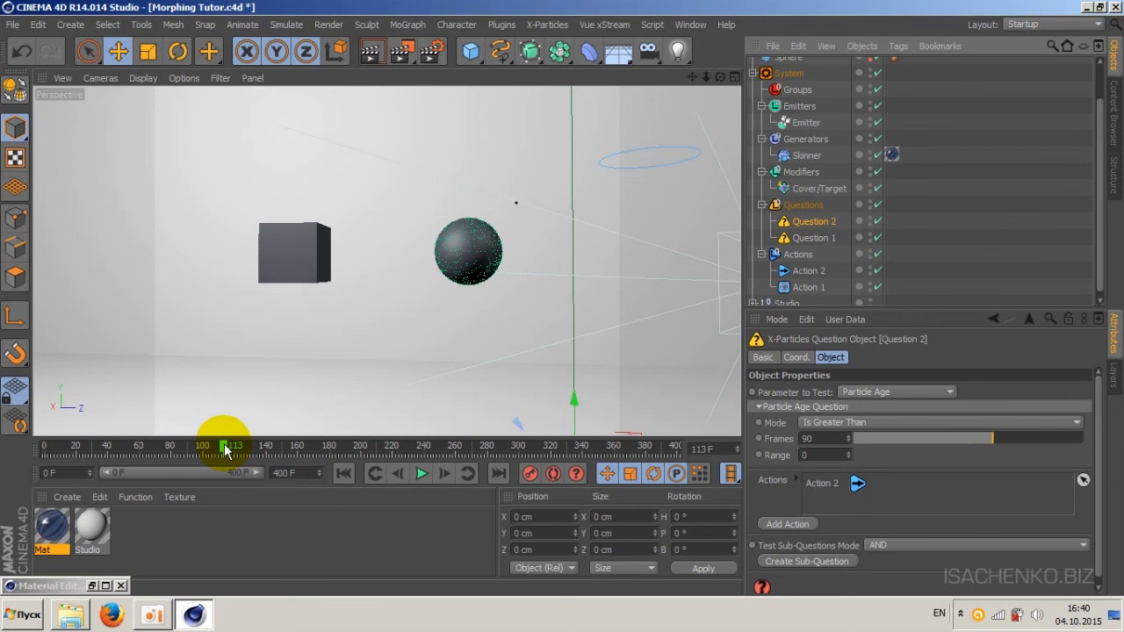
Step: Preview the morph from frame 0, park the playhead at frame 120, and list Question 2's test parameters
click(342, 474)
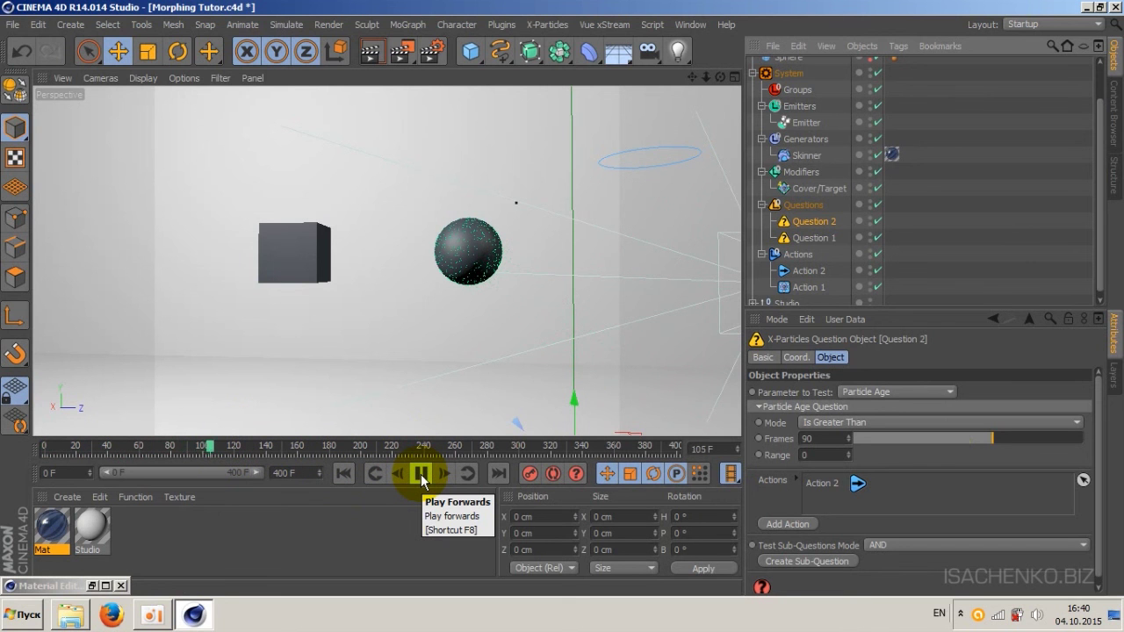
click(421, 474)
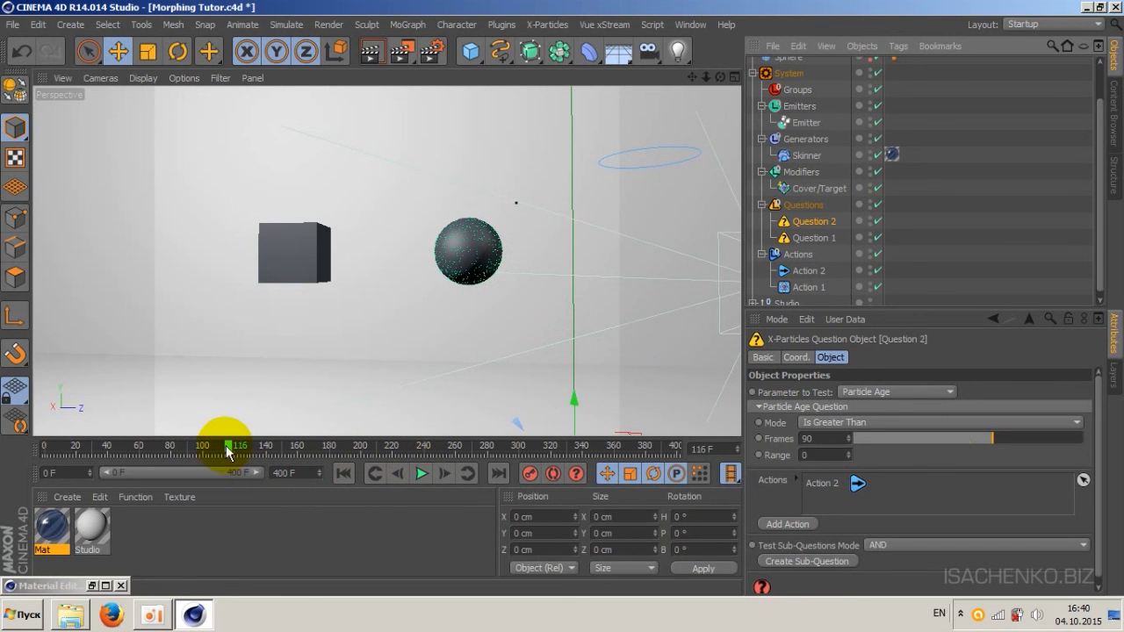
drag(227, 451, 18, 447)
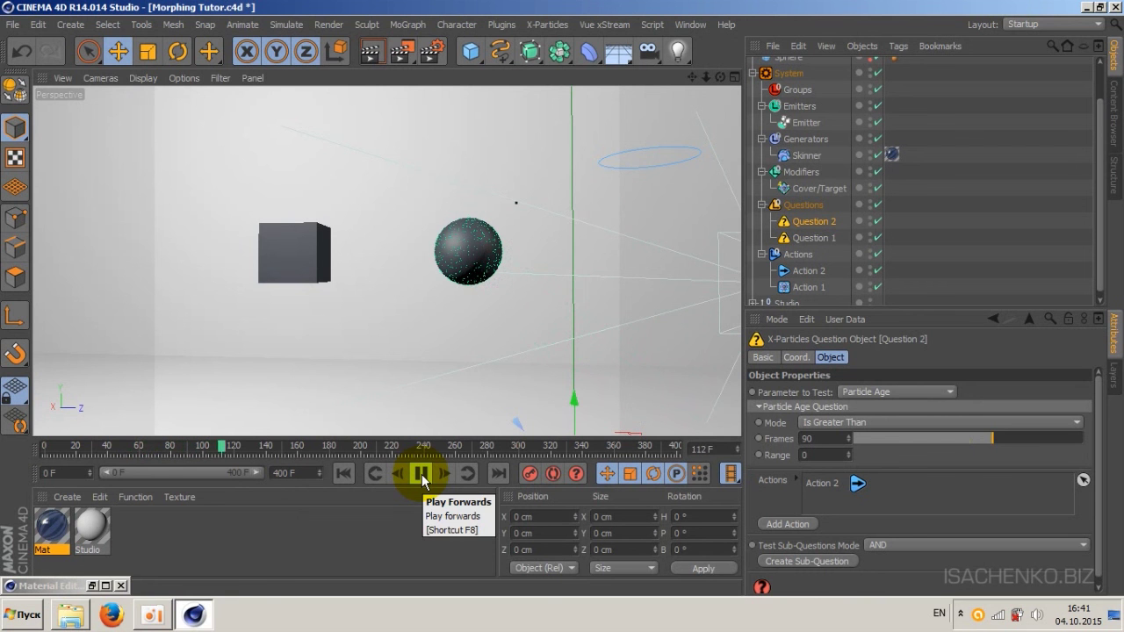
click(421, 474)
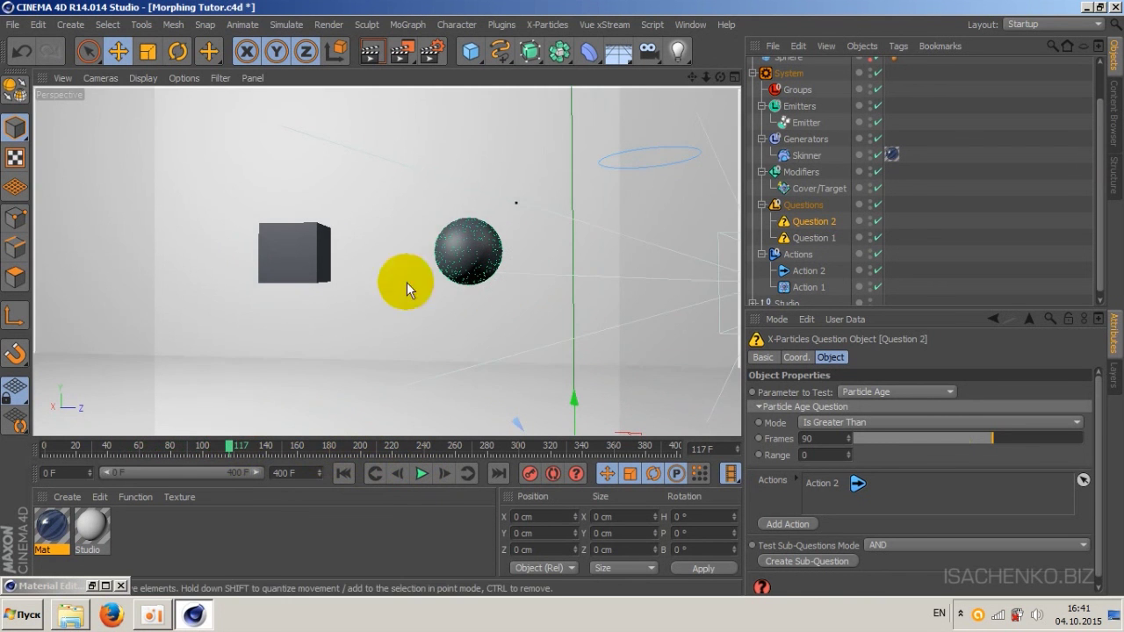
click(234, 449)
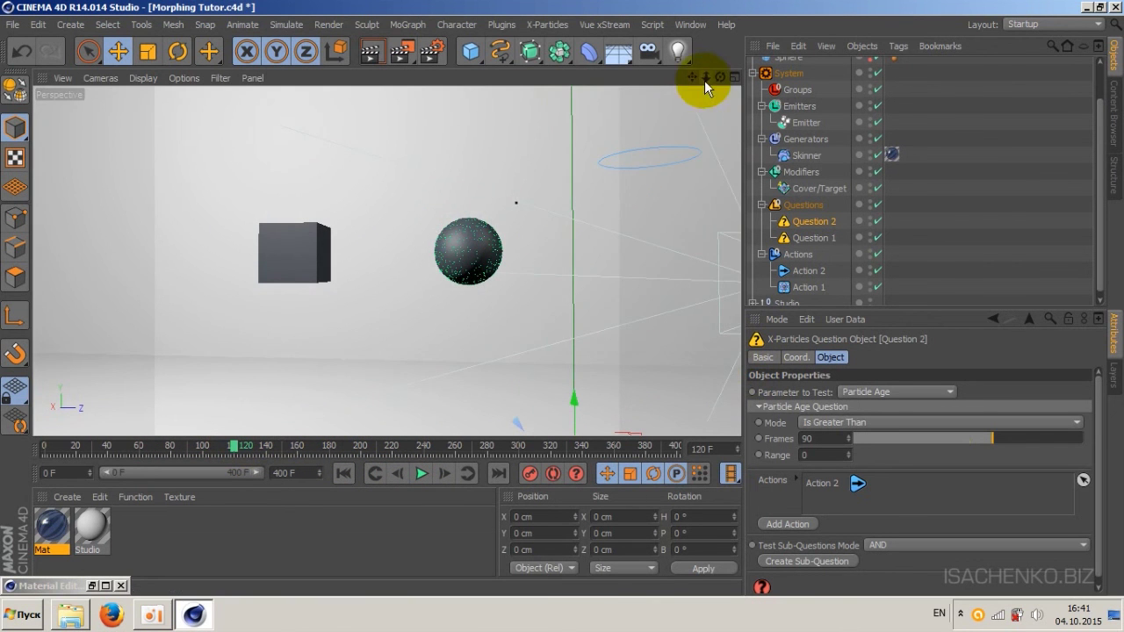
click(915, 391)
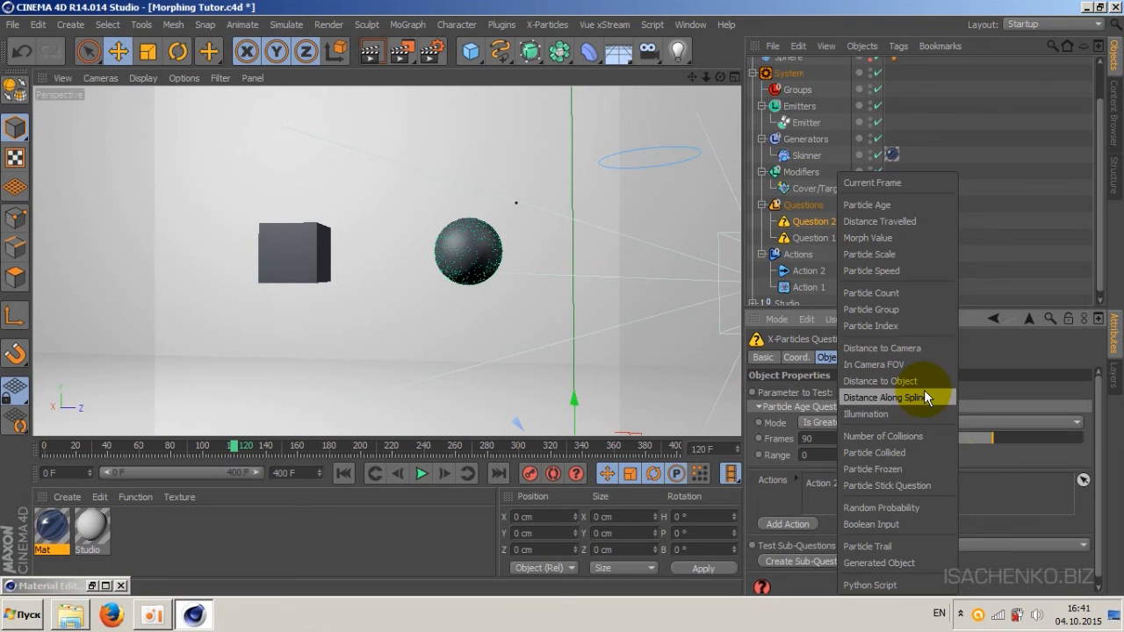
Step: Set Question 2 to test Current Frame Is Greater Than 120
click(889, 182)
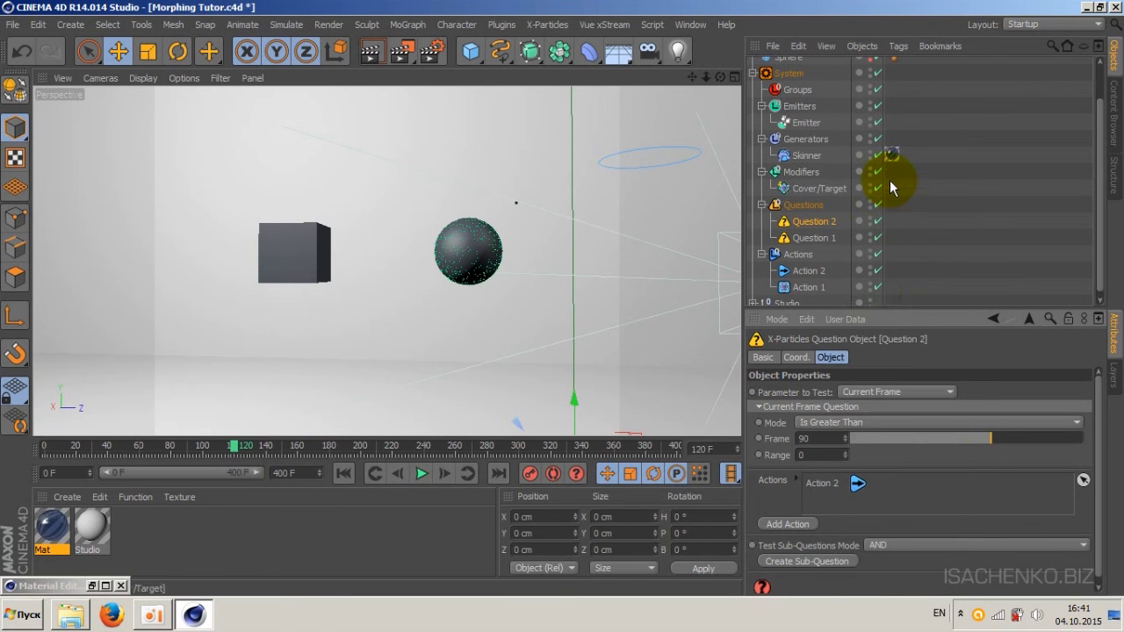
click(876, 421)
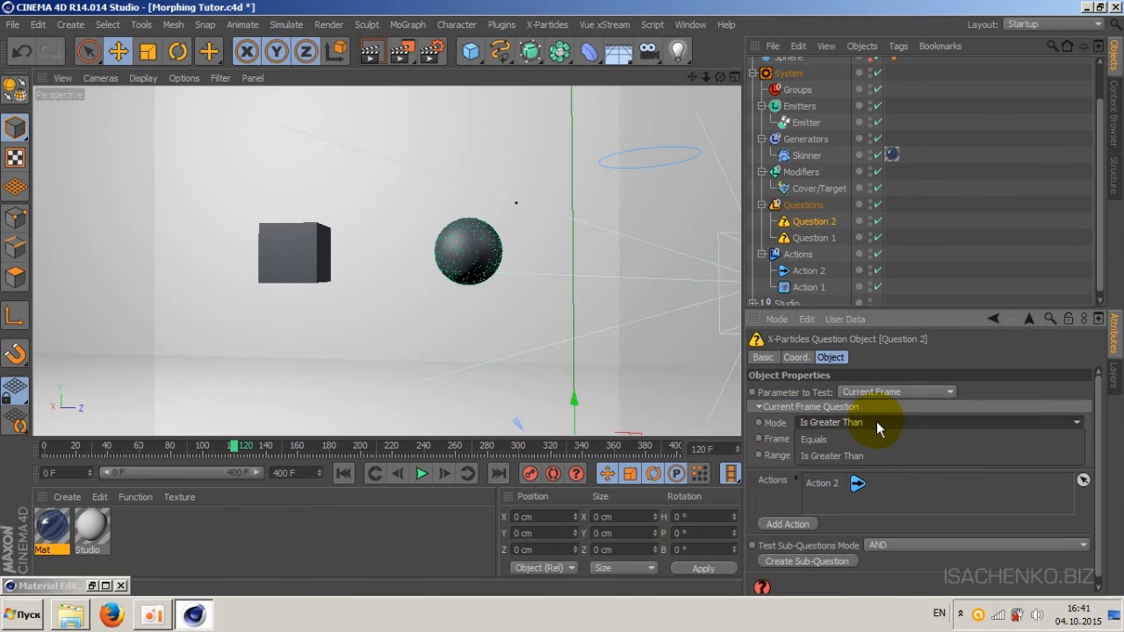
click(868, 419)
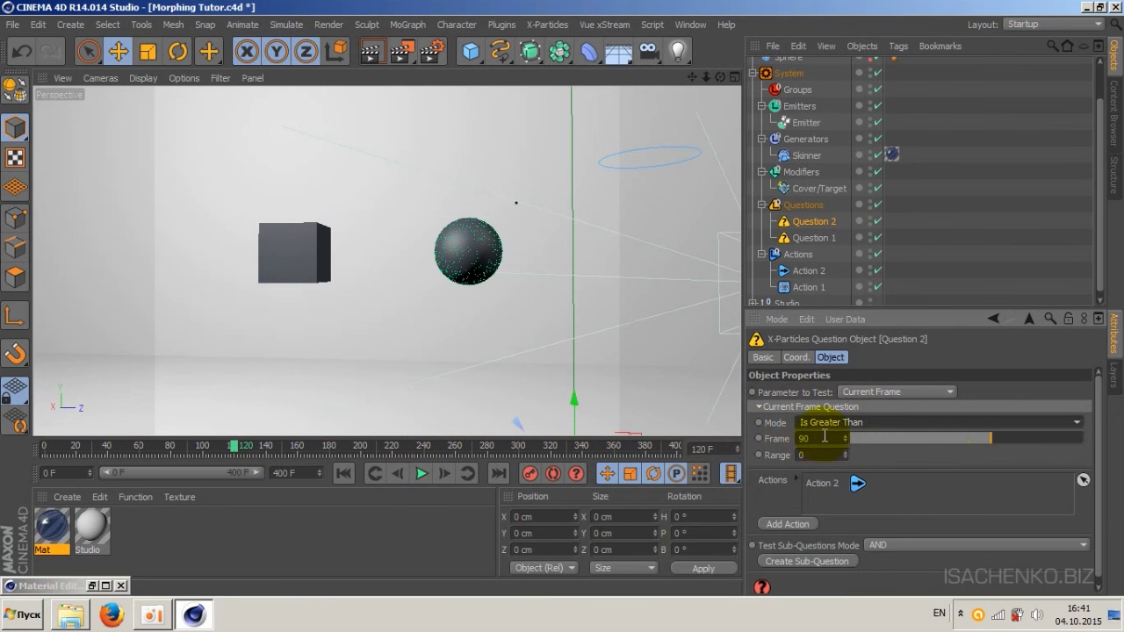
drag(797, 438, 885, 442)
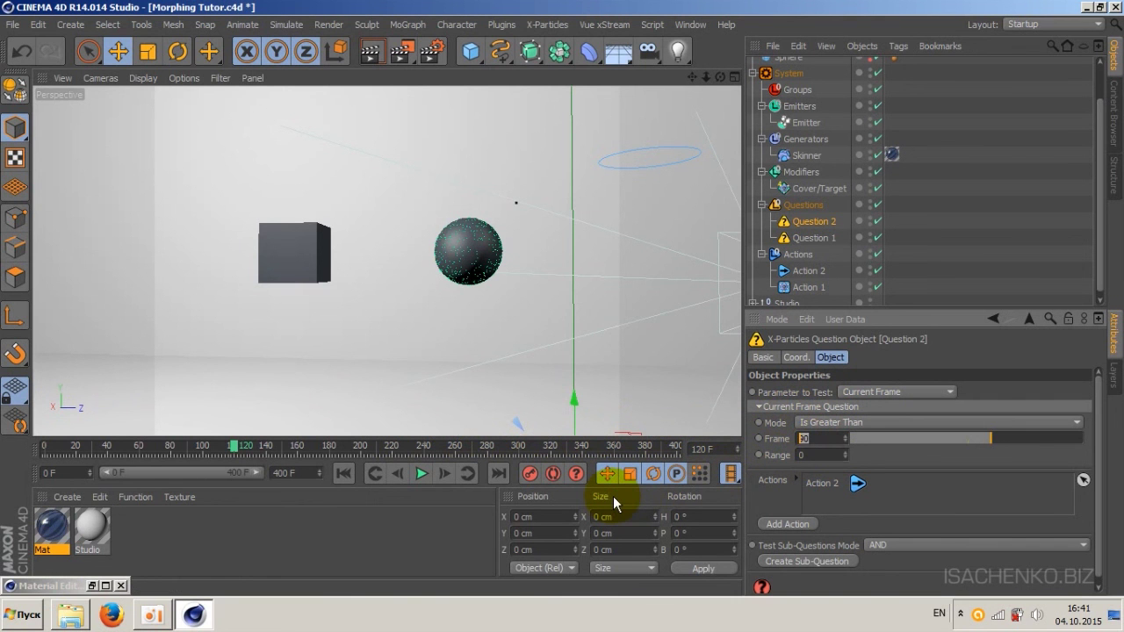
text(120)
key(Return)
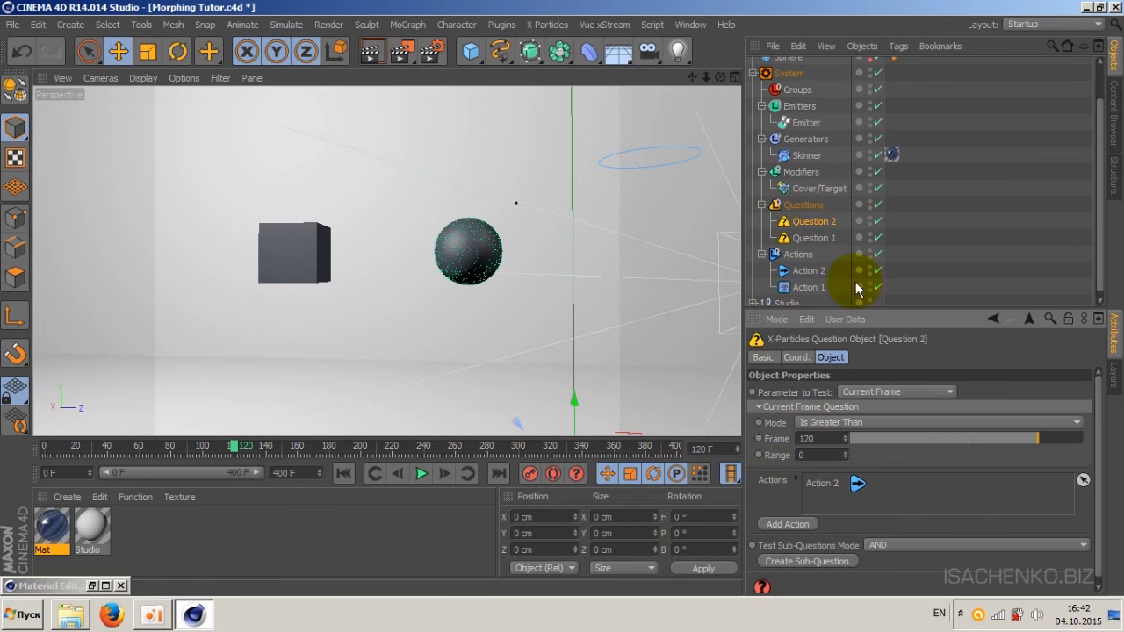
Step: Make Action 2 control the linked Cover/Target modifier with Modifier Will NOT Affect Particle
click(799, 272)
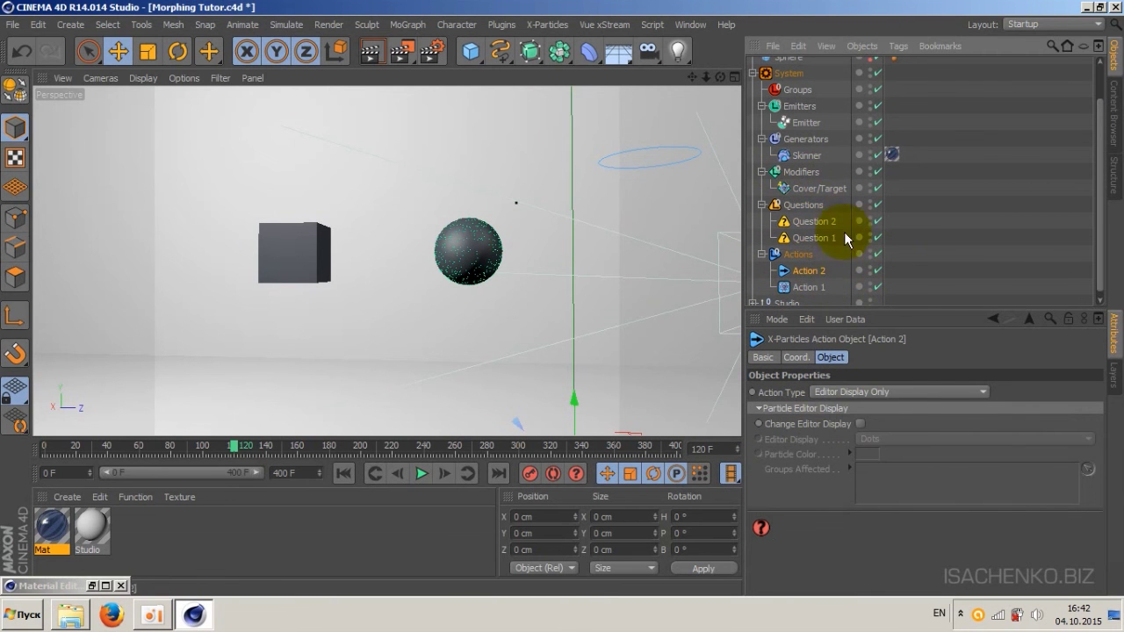
click(952, 395)
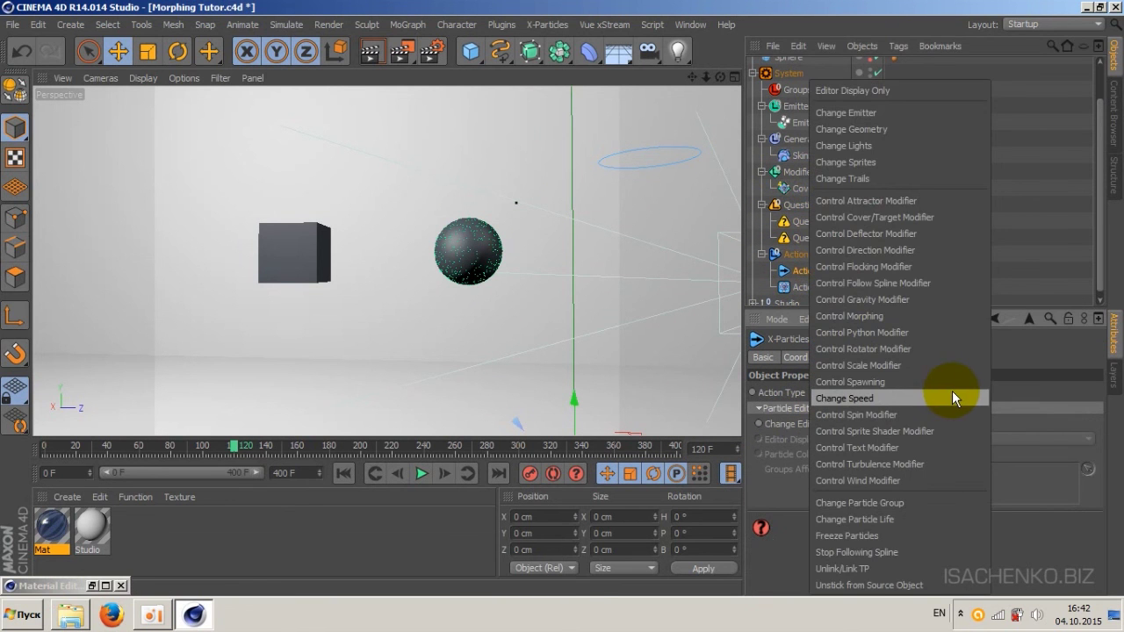
click(895, 217)
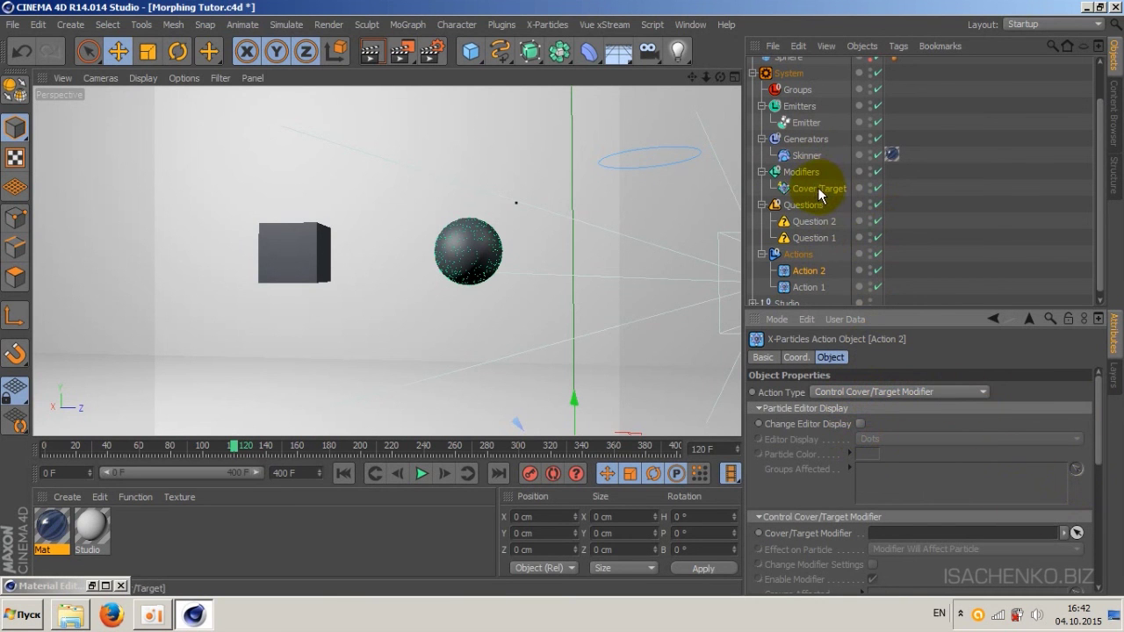
drag(816, 191, 889, 537)
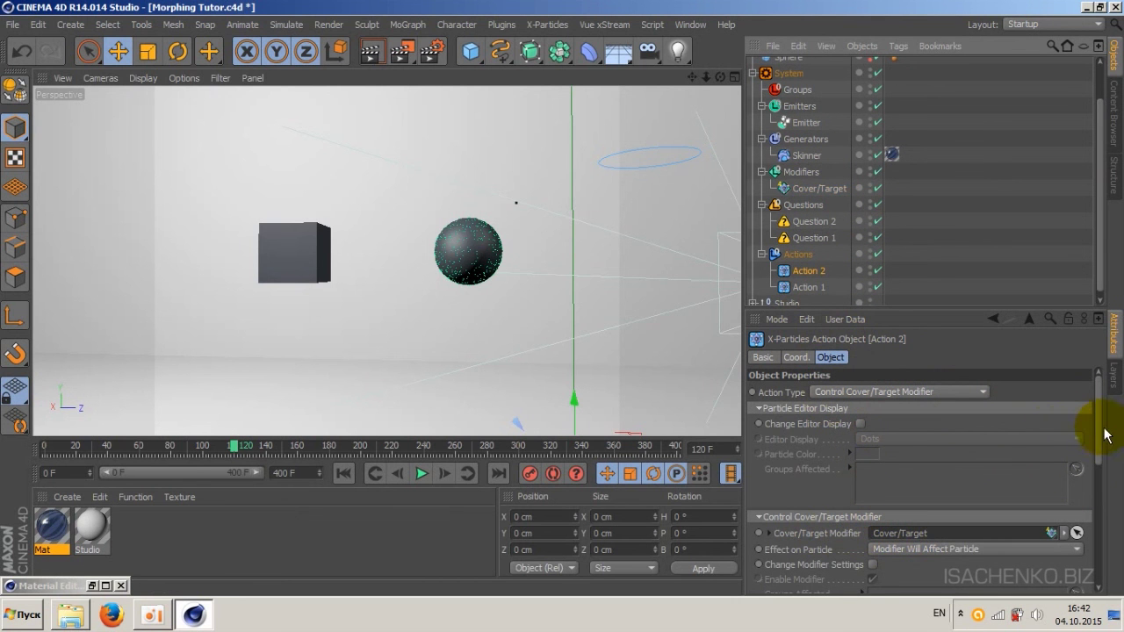
drag(1099, 435, 1101, 489)
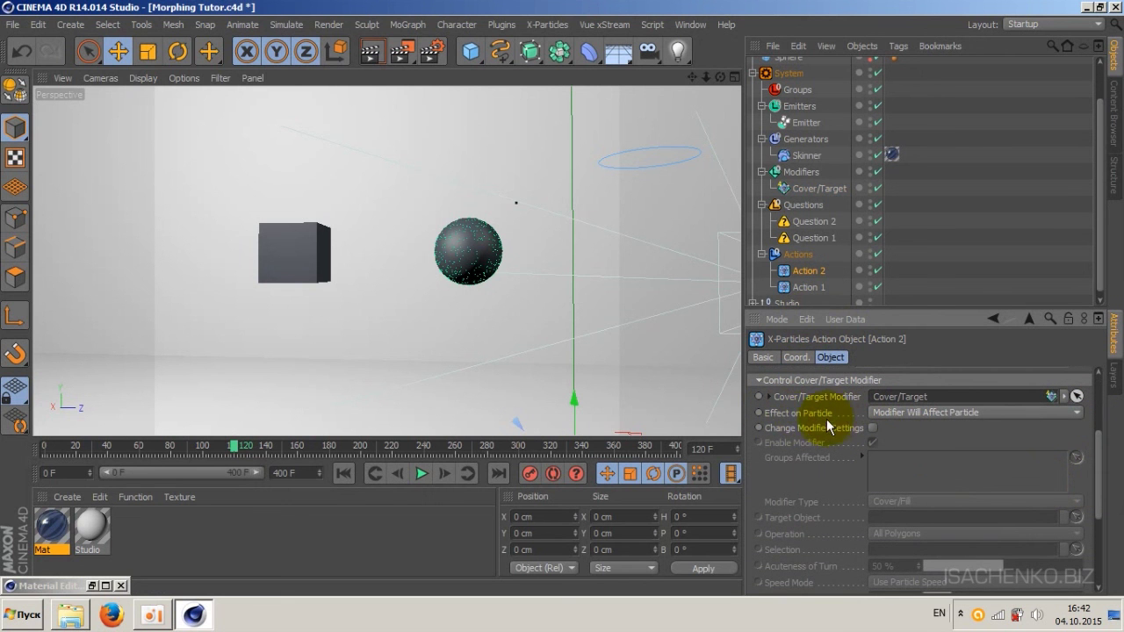
click(931, 412)
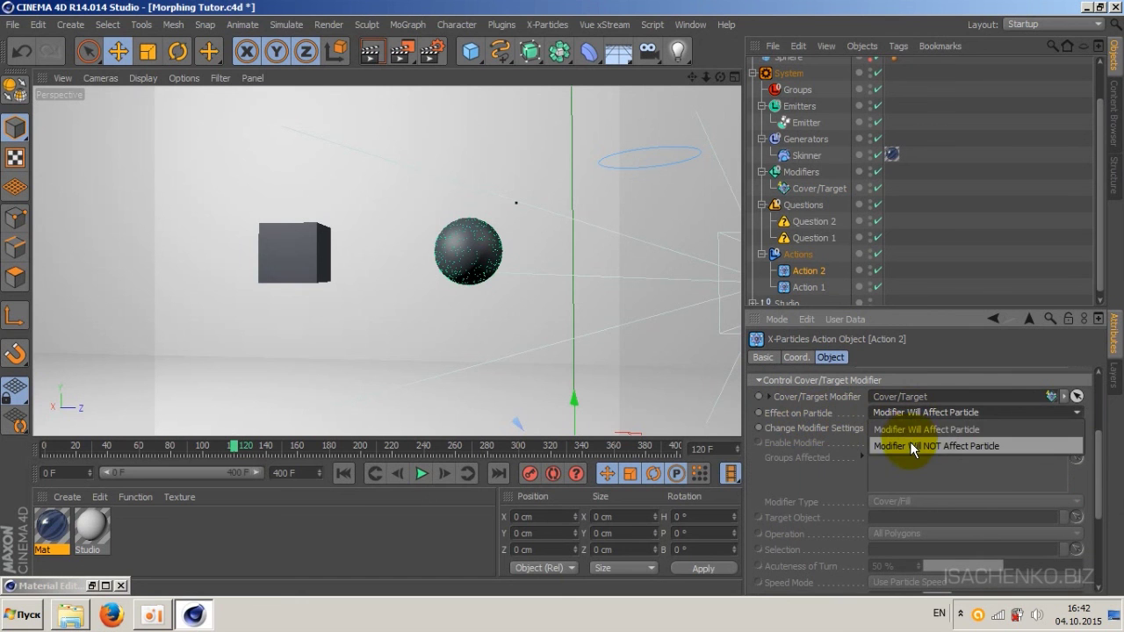
click(909, 444)
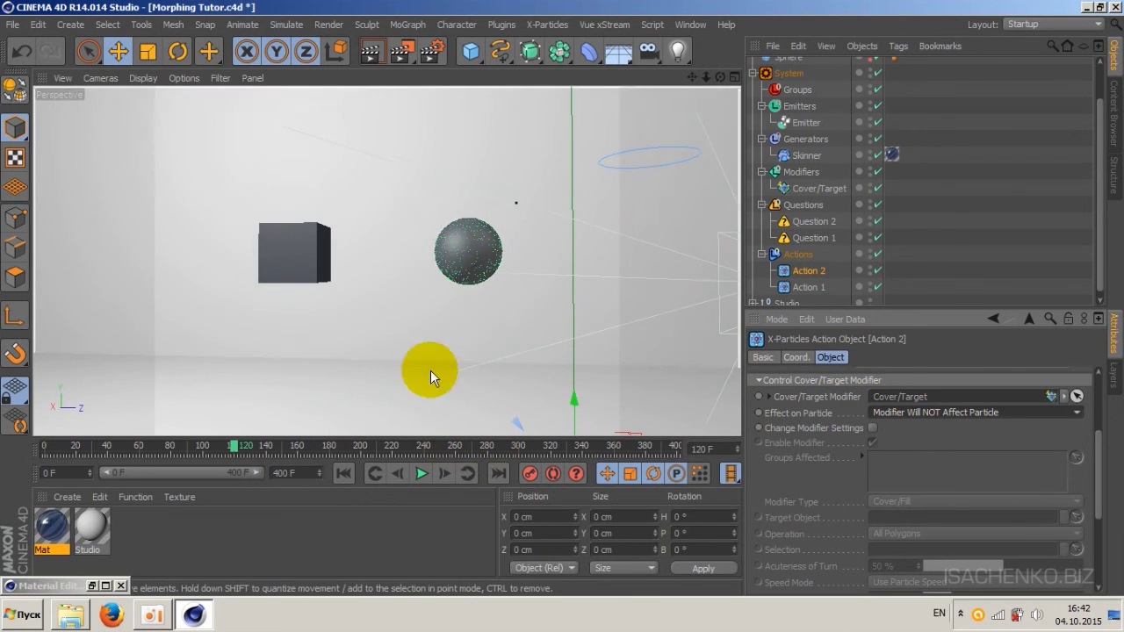
Step: Save the scene, play the particle simulation, then stop and rewind to frame 0
click(13, 24)
click(37, 161)
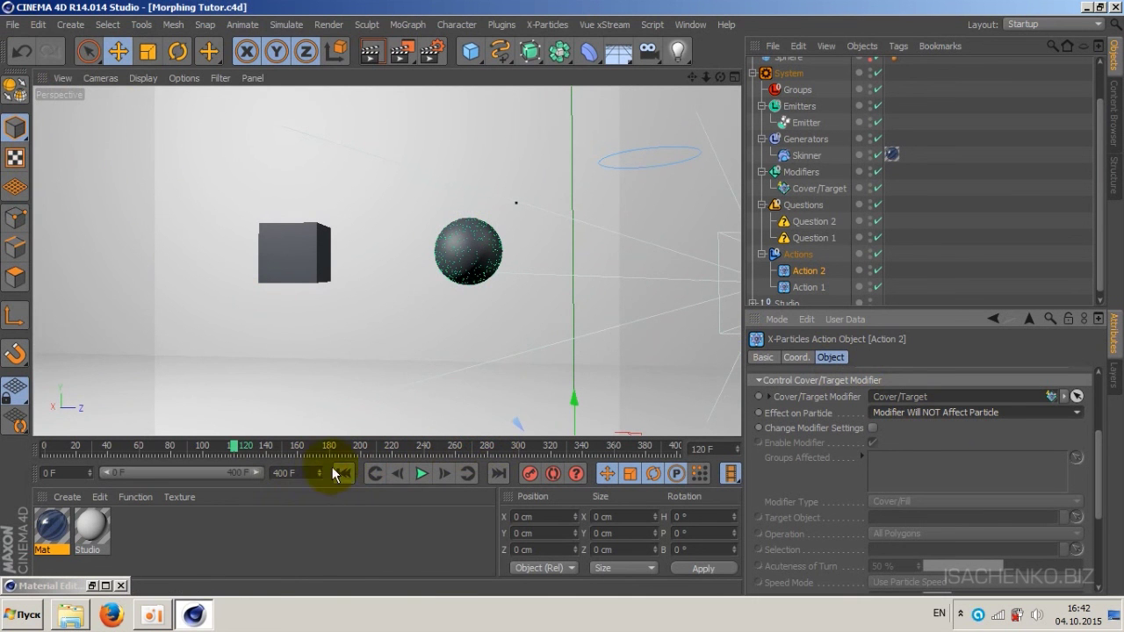
click(344, 473)
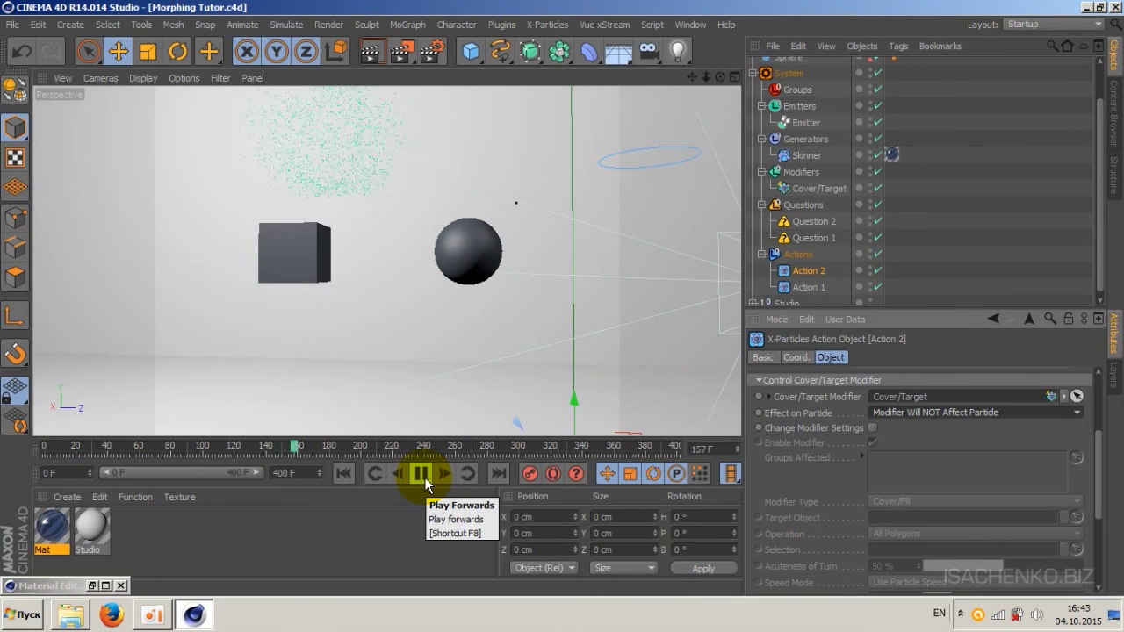
click(423, 478)
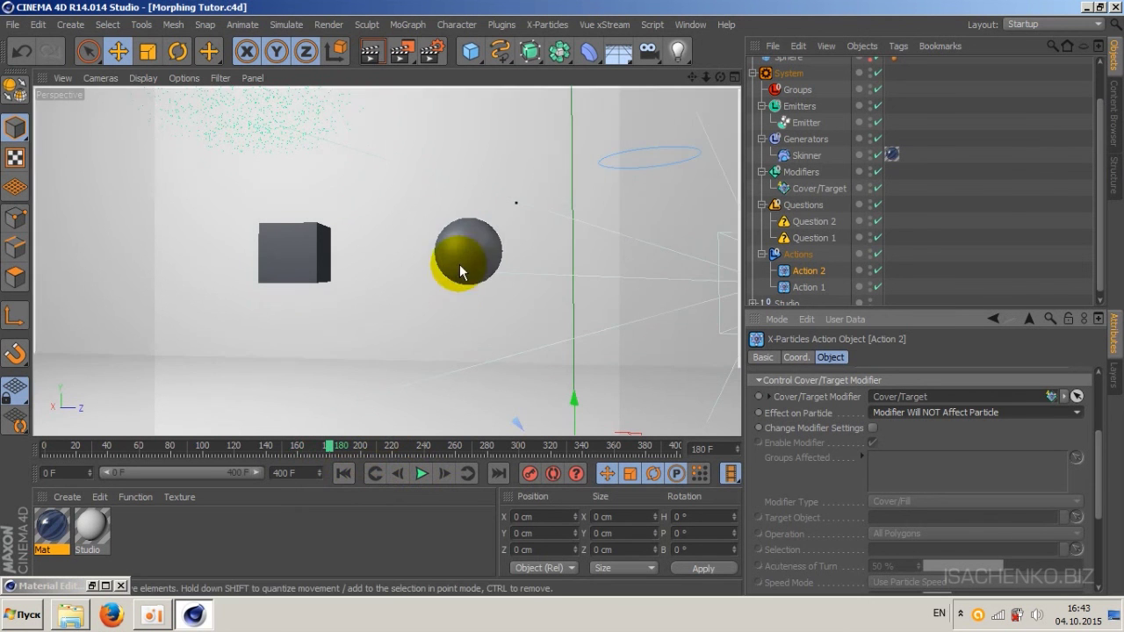
click(345, 475)
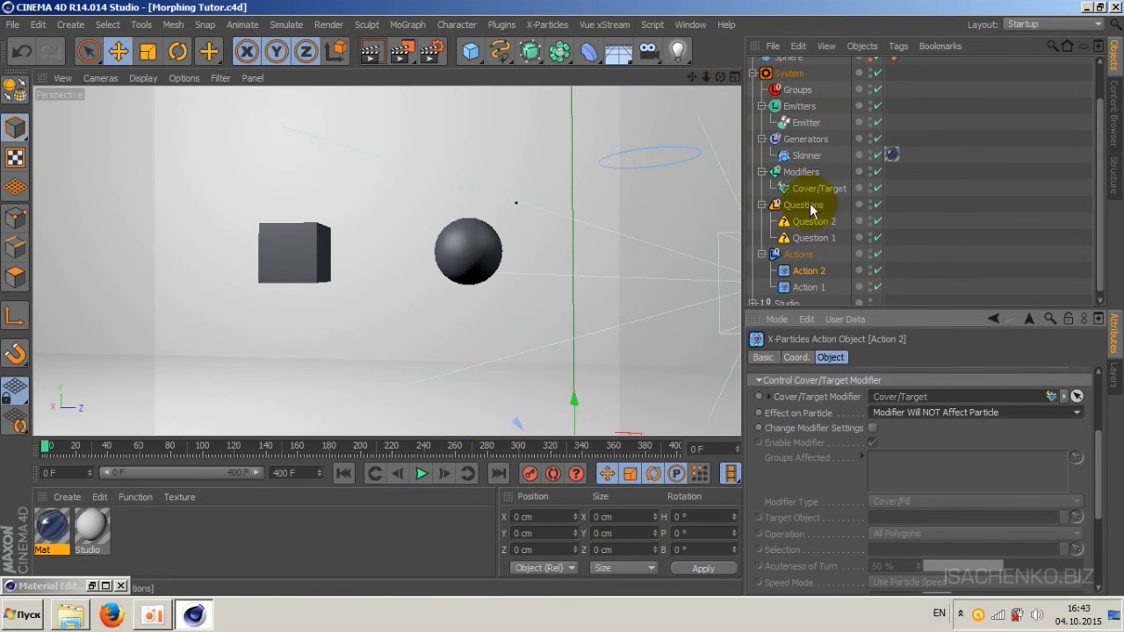
Step: Add a Gravity modifier to the X-Particles System from the Modifiers list and select it
click(788, 74)
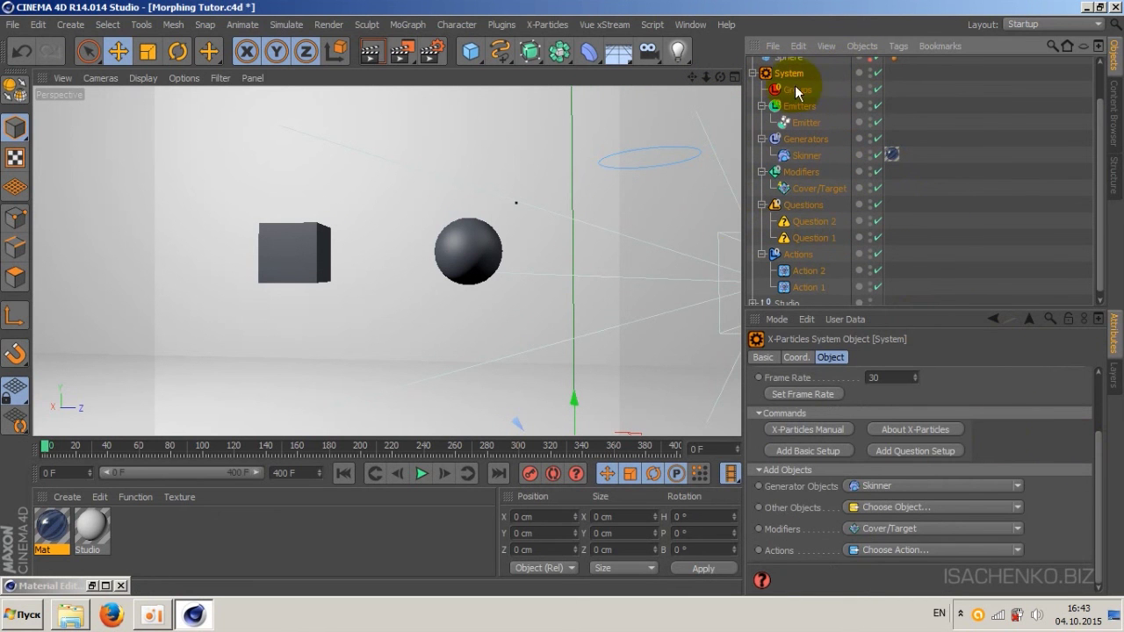
click(1016, 528)
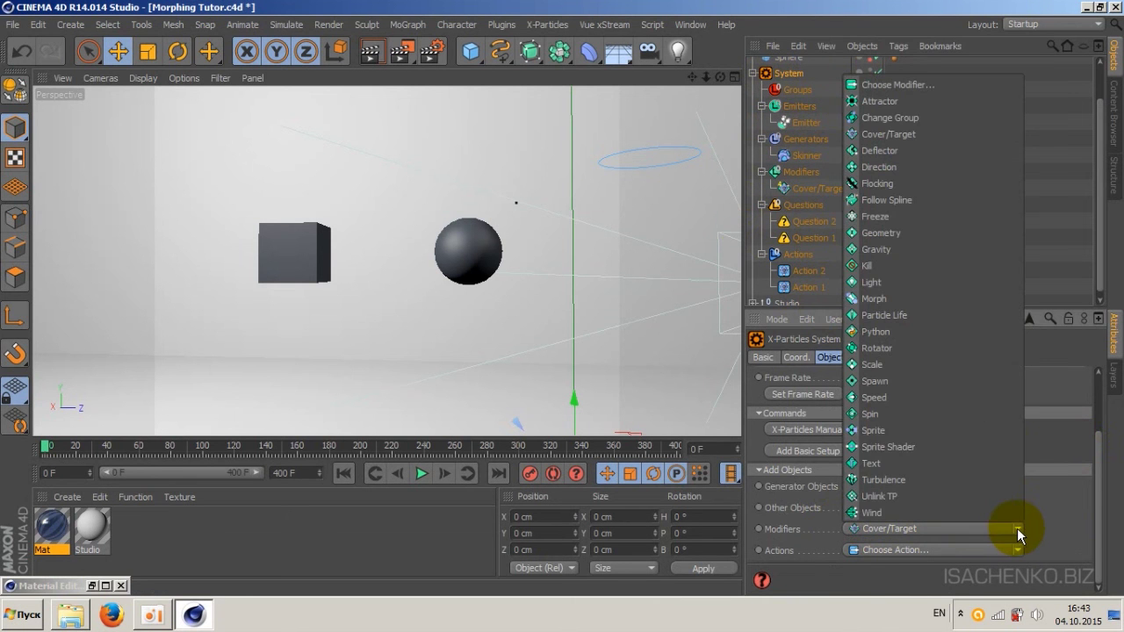
click(924, 250)
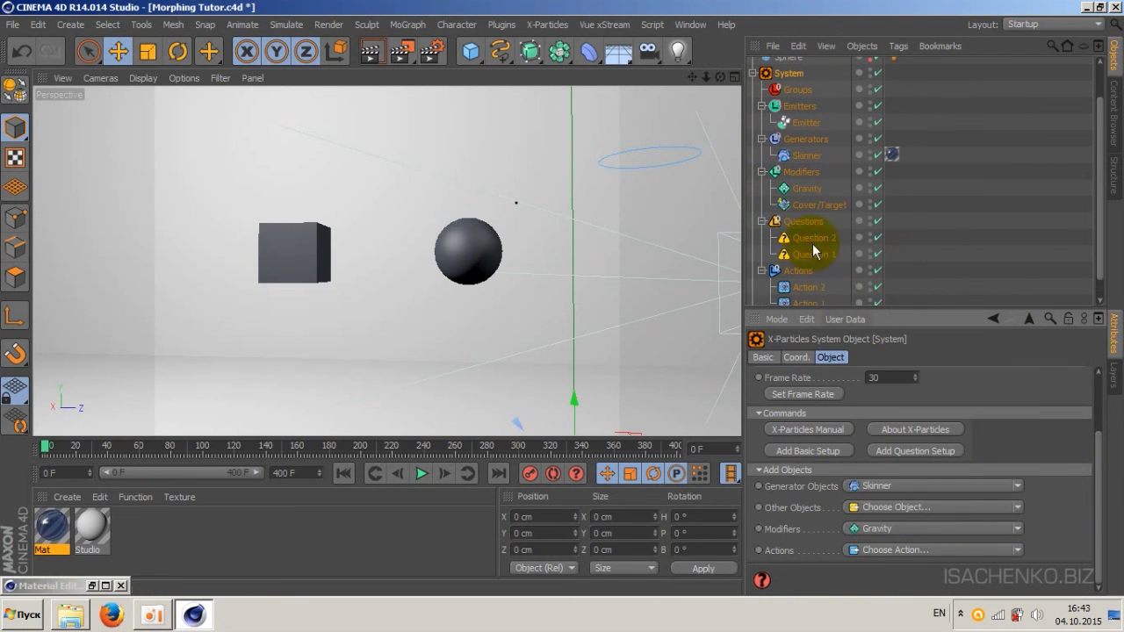
click(808, 192)
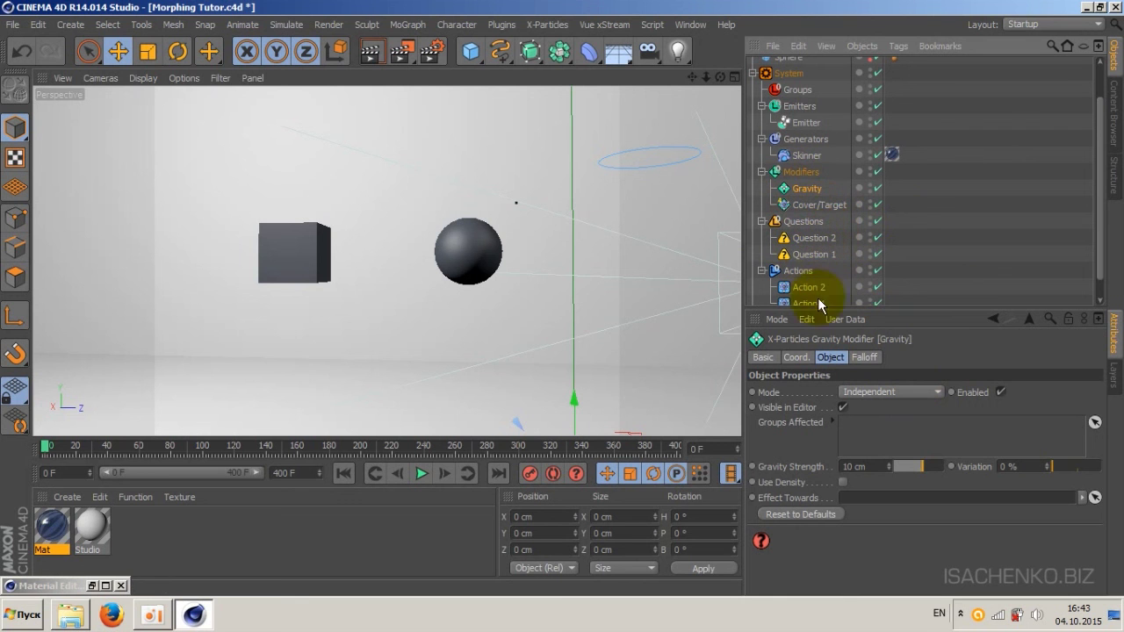
Step: Replay the simulation from frame 0, stopping near frame 169 once particles settle on the floor
scroll(1102, 246, down, 1)
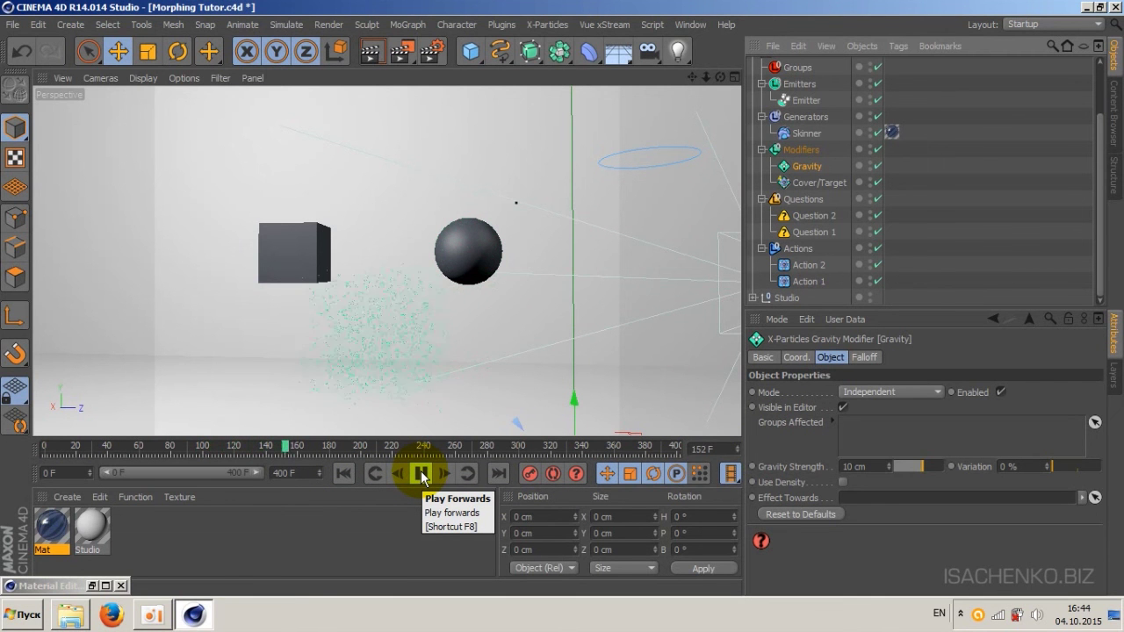
click(421, 475)
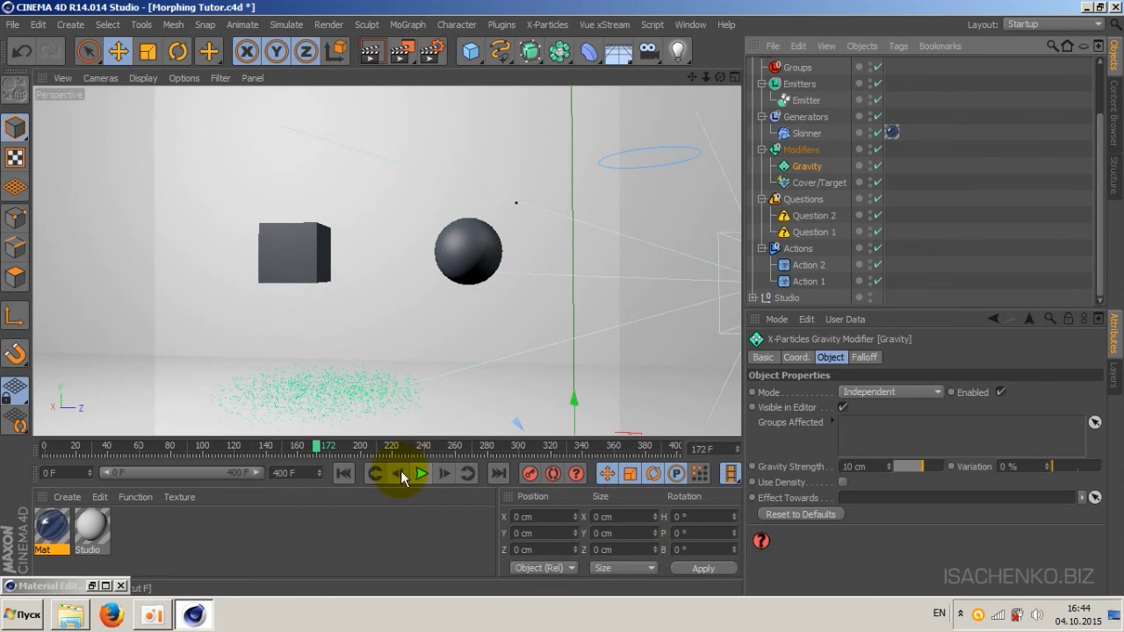
click(343, 473)
click(421, 474)
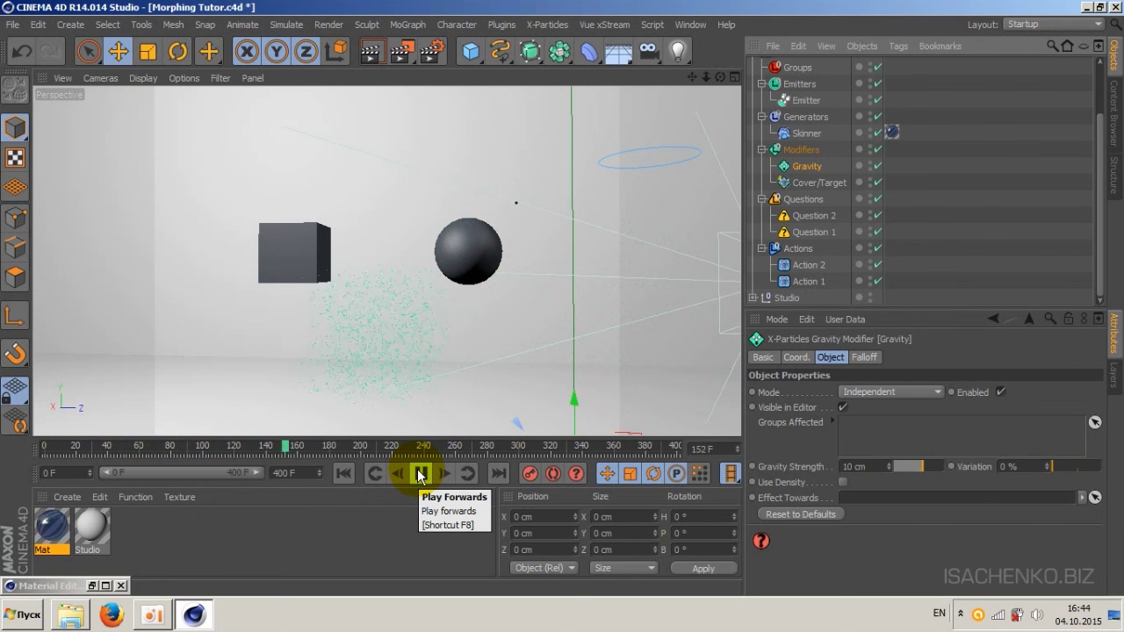
click(419, 474)
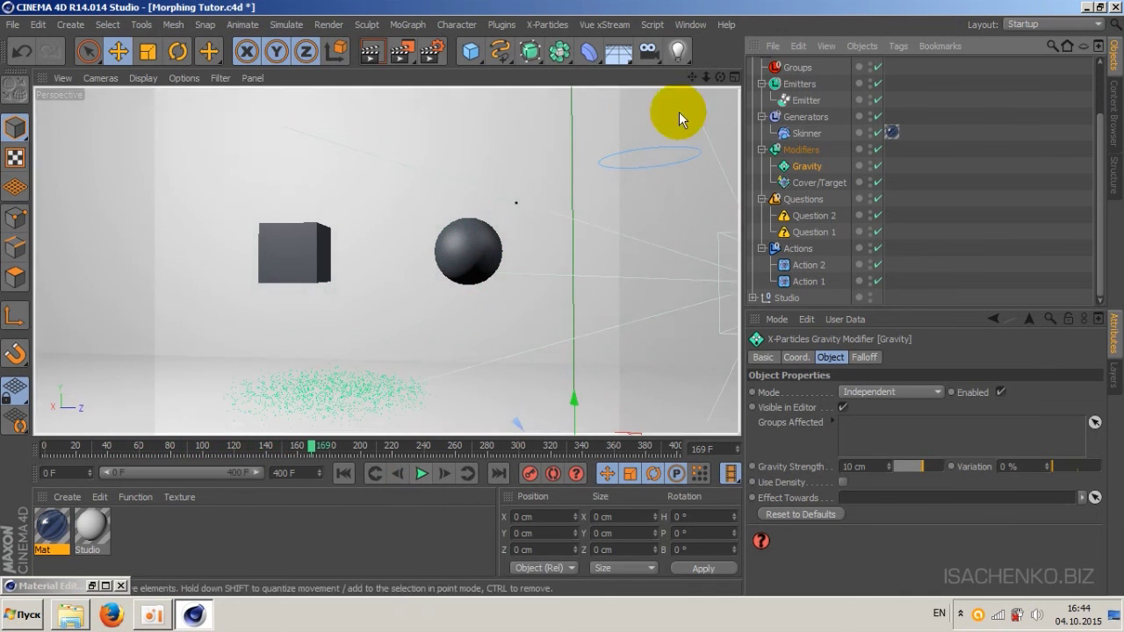
mouse_move(720, 78)
mouse_down()
mouse_move(742, 83)
mouse_move(704, 77)
mouse_up()
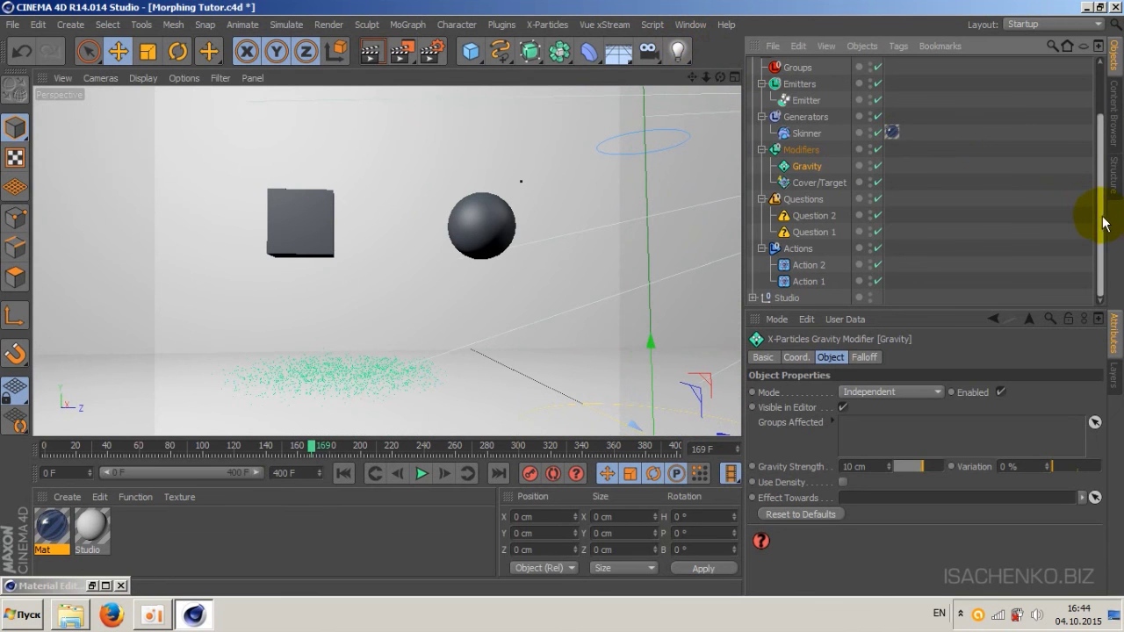
Step: Delete the Studio texture tags from the Bottom and Background planes in the Studio group
scroll(1054, 175, up, 2)
scroll(1086, 219, down, 2)
click(753, 298)
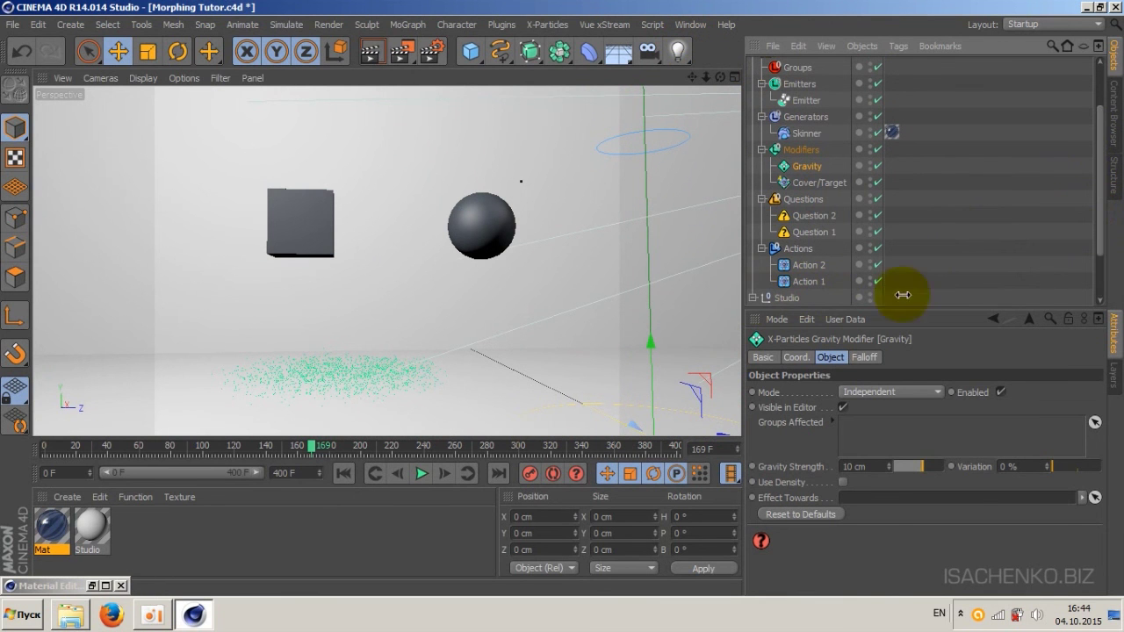
scroll(1084, 224, down, 2)
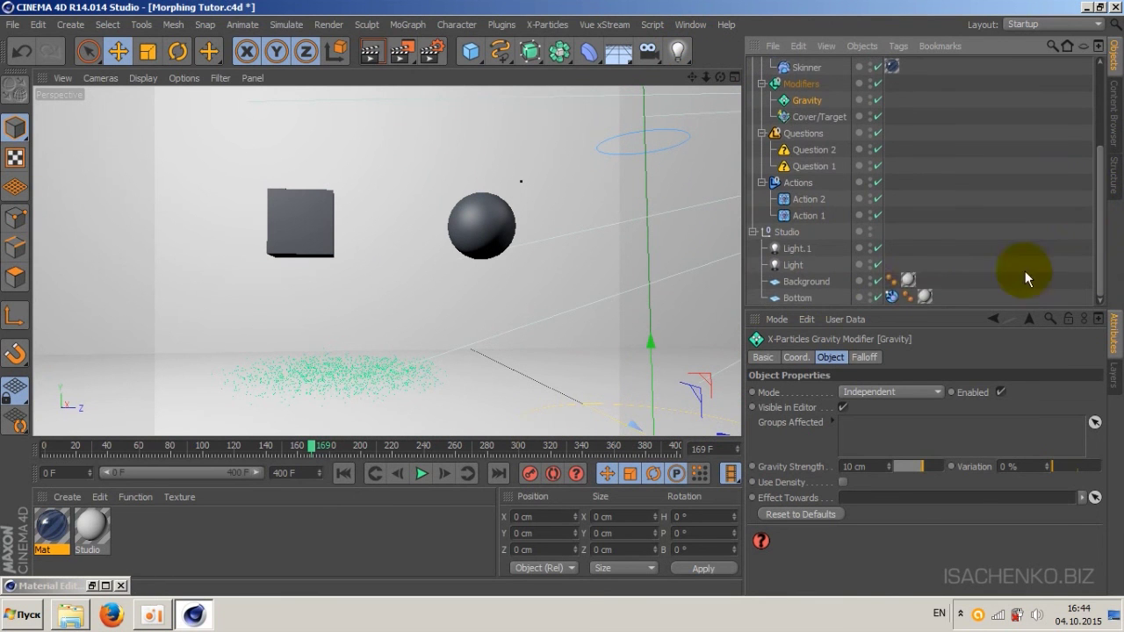
click(908, 281)
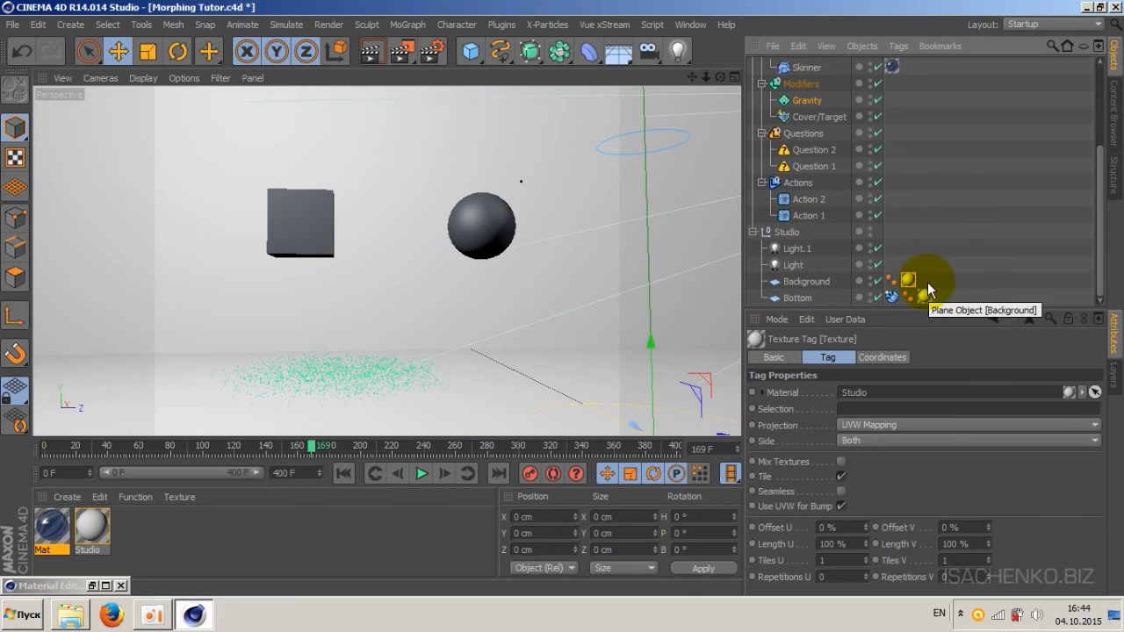
ctrl+drag(909, 281, 924, 296)
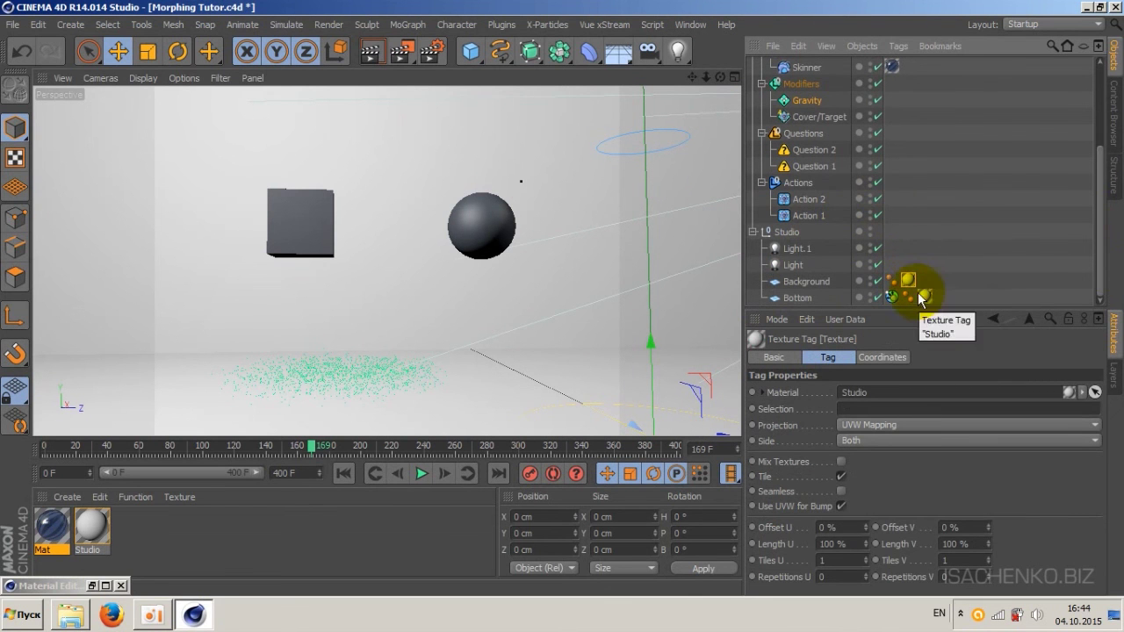
key(Delete)
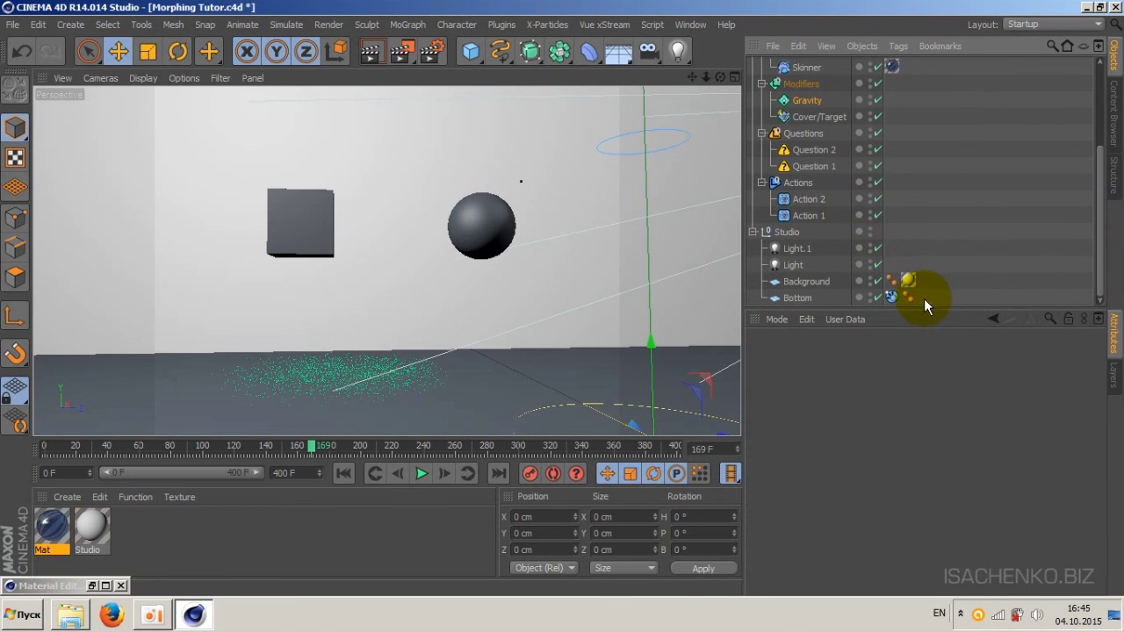
click(908, 281)
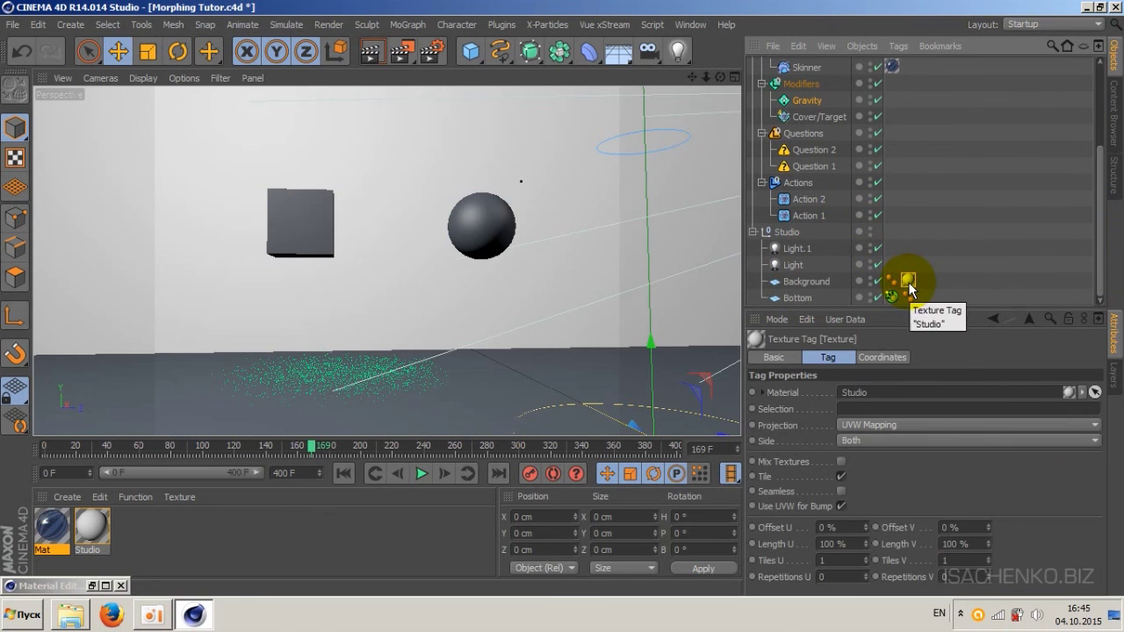
key(Delete)
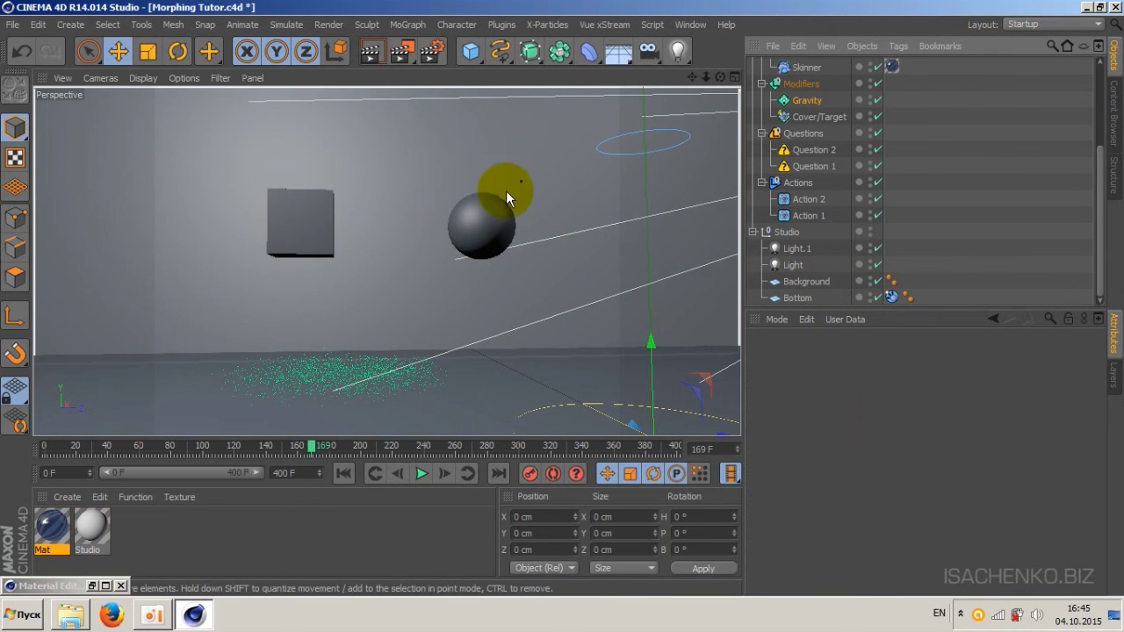
Step: Play the particles falling in the grey studio, stop near frame 160, and rewind to frame 0
alt+middle_drag(389, 258, 501, 243)
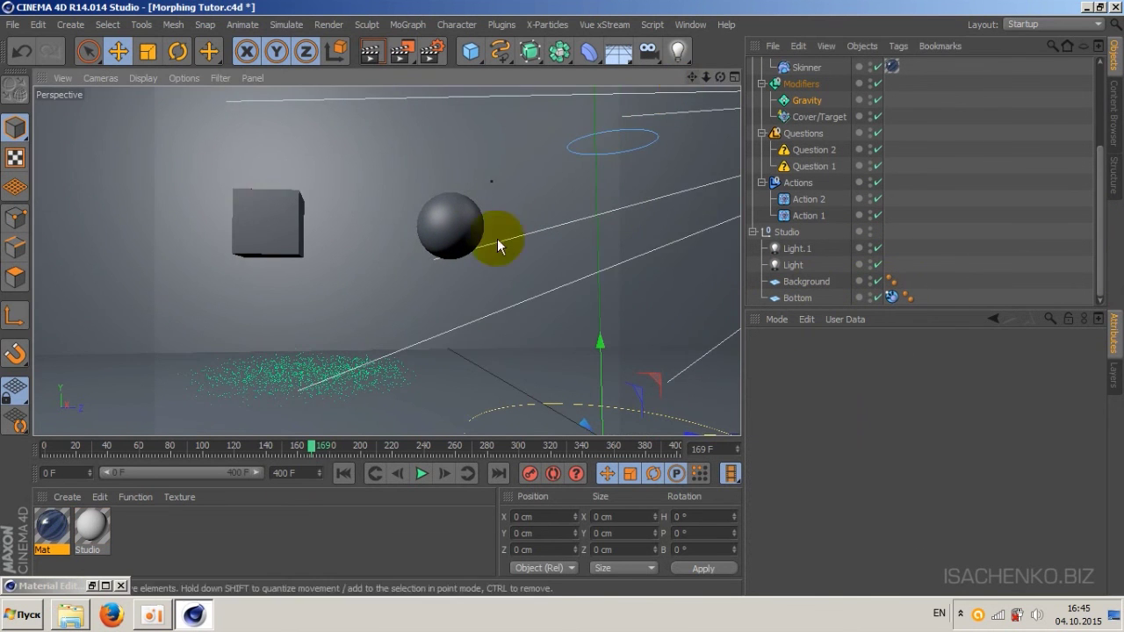
click(344, 474)
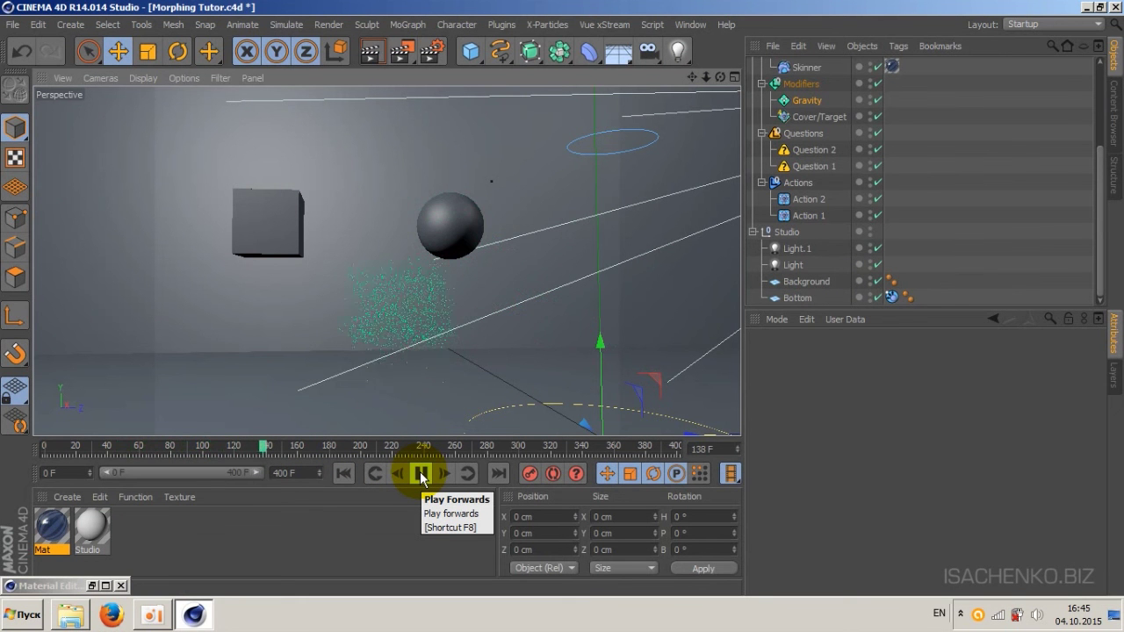
click(421, 475)
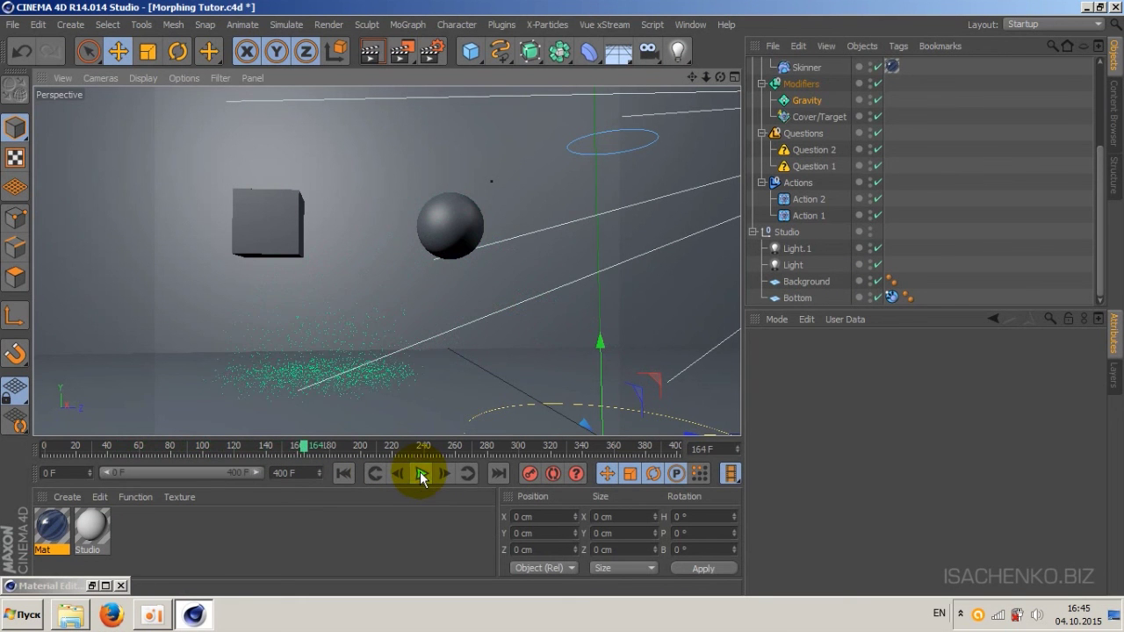
click(342, 475)
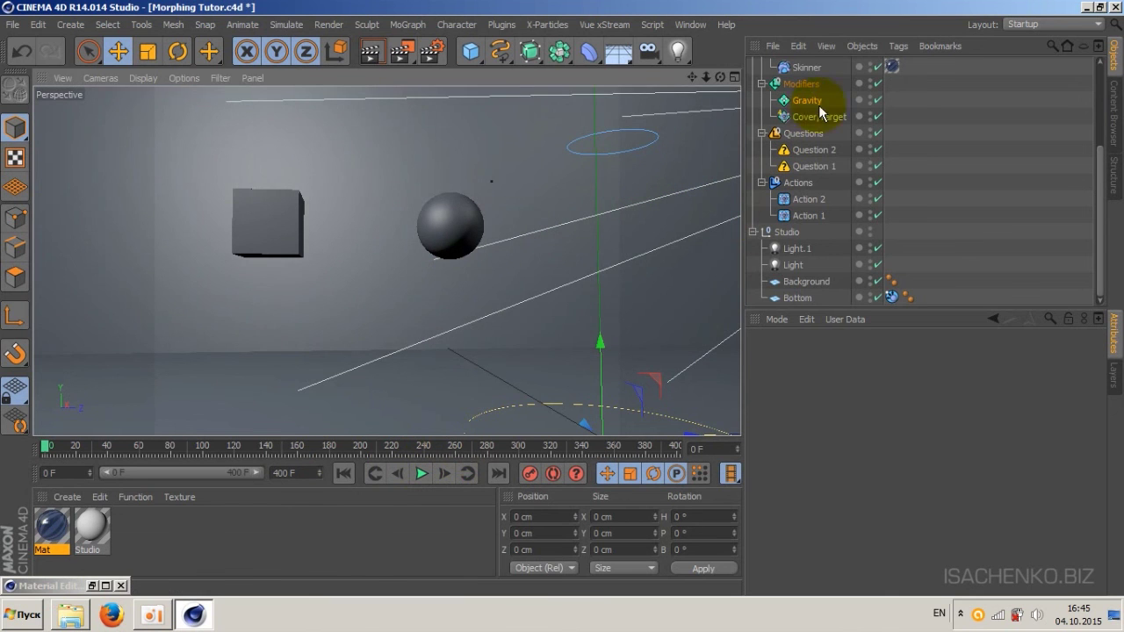
Step: Set the Gravity modifier's strength to 5 cm
click(807, 101)
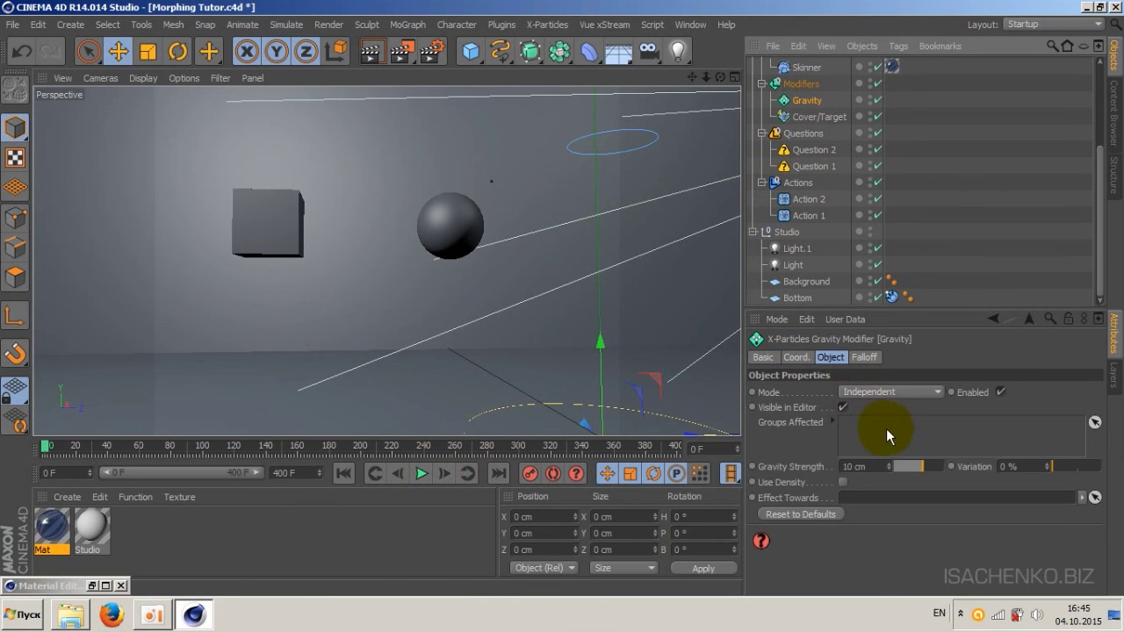
double_click(854, 467)
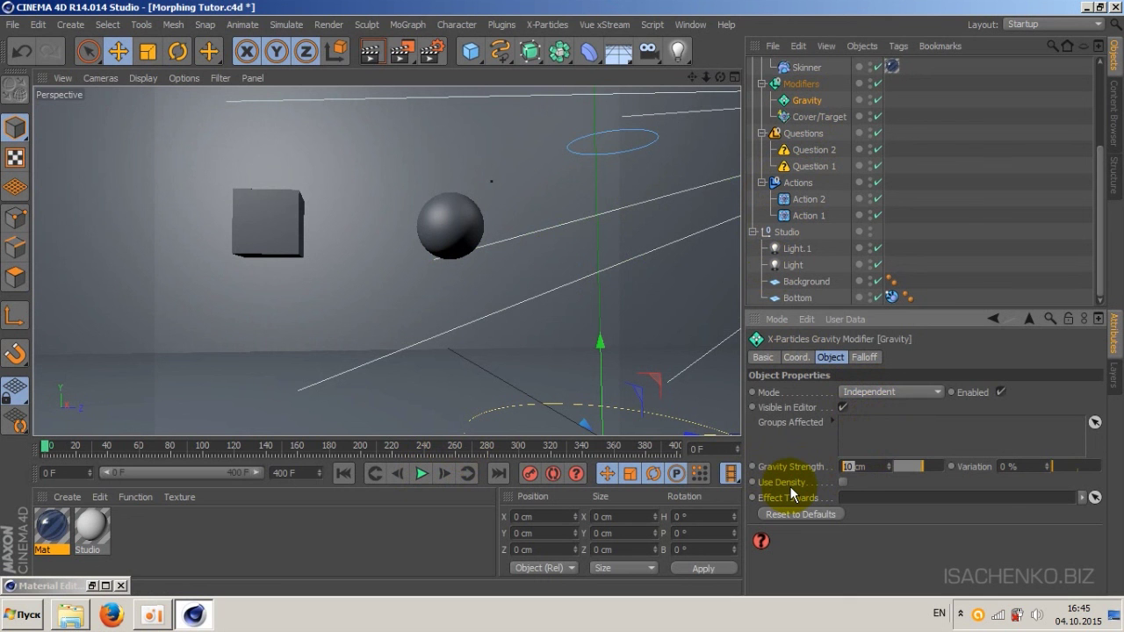
text(5)
key(Return)
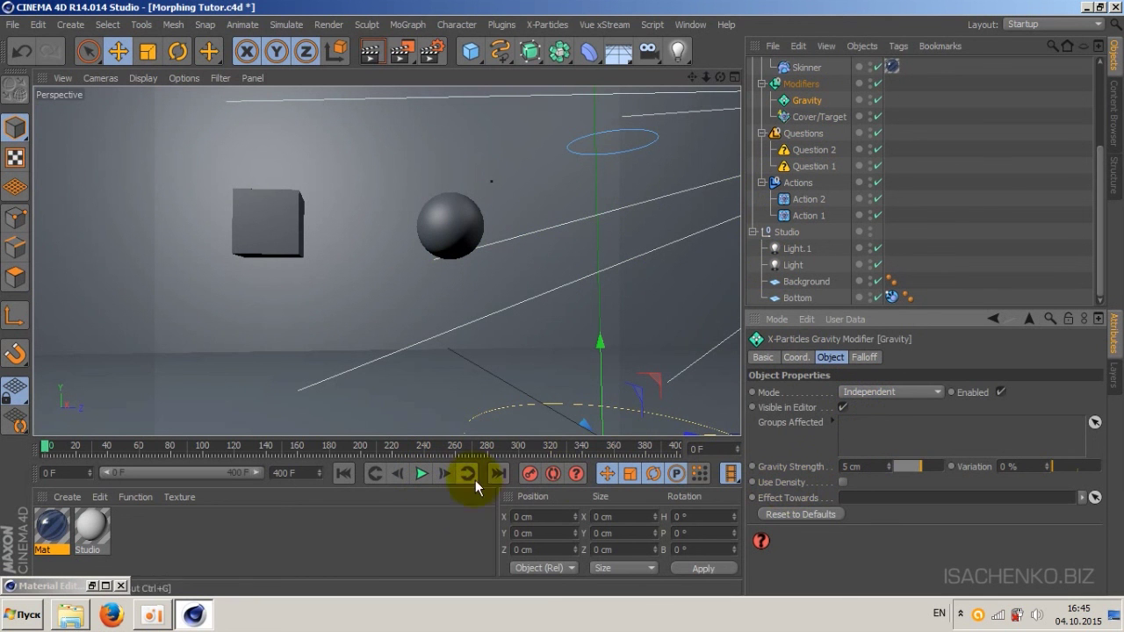
Step: Play the simulation with the weaker gravity, then stop and rewind to frame 0
click(421, 474)
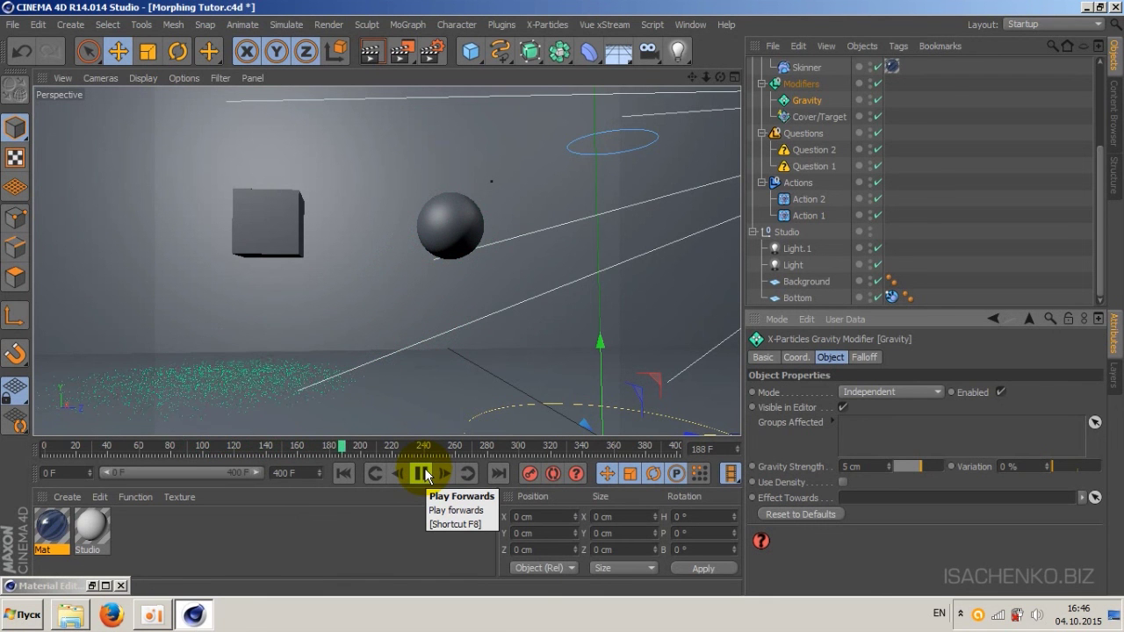
click(424, 474)
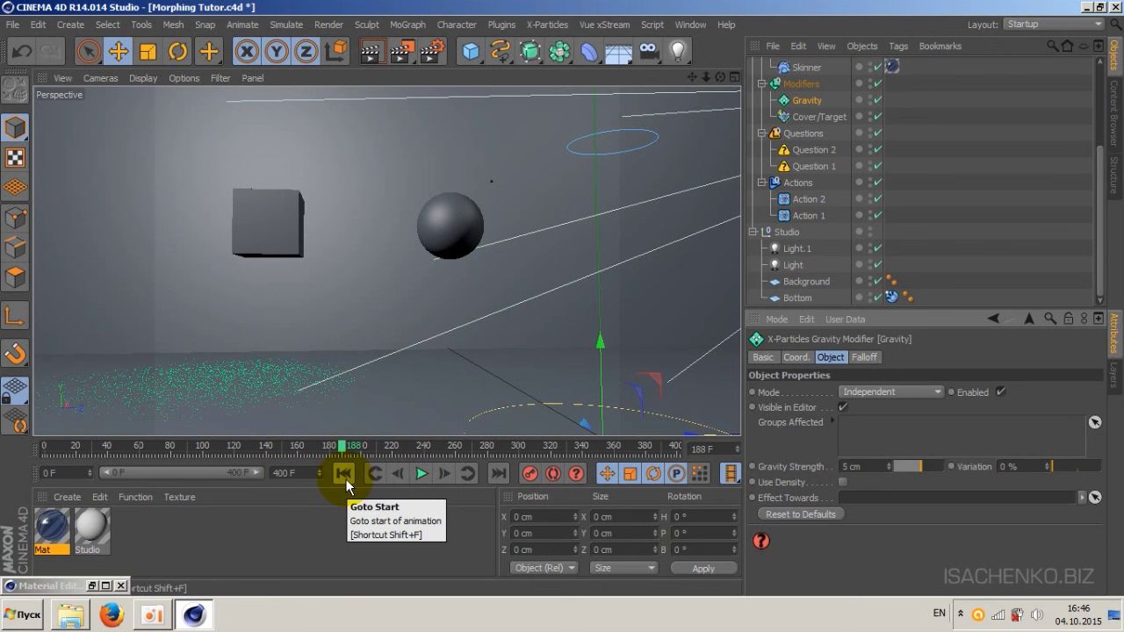
click(343, 474)
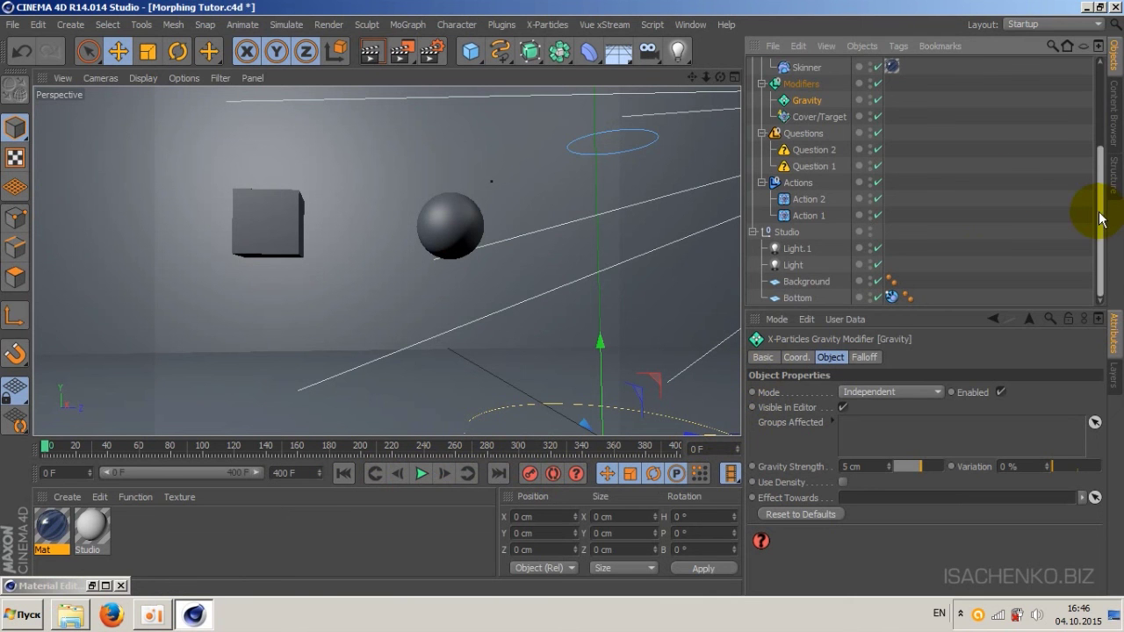
mouse_move(1100, 220)
mouse_down()
mouse_move(1099, 137)
mouse_move(1098, 188)
mouse_move(1024, 255)
mouse_up()
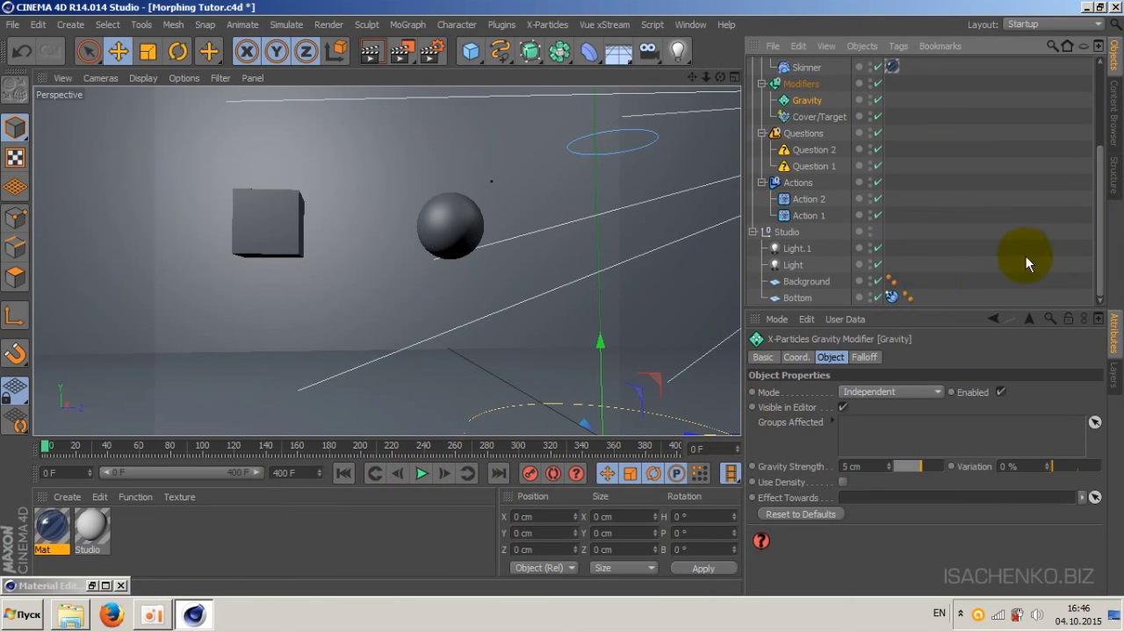
Step: Set the floor's Collider tag to Bounce 10% and Friction 30%, then stop and rewind the preview
click(891, 297)
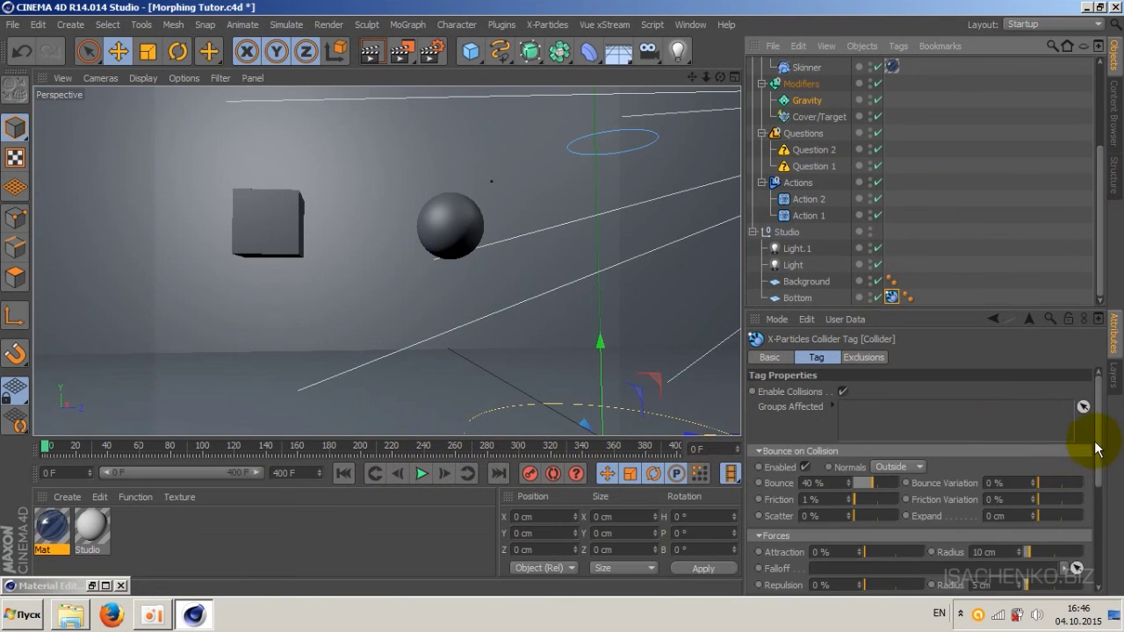
drag(1100, 457, 1100, 559)
mouse_move(1098, 485)
mouse_down()
mouse_move(1093, 495)
mouse_move(1097, 451)
mouse_up()
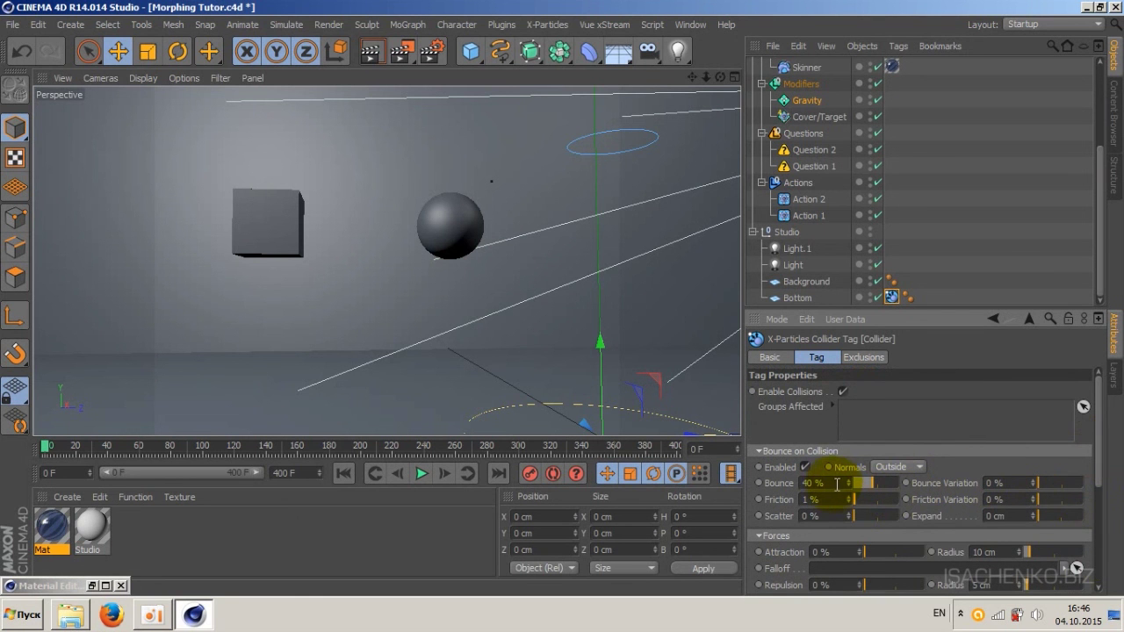
drag(836, 482, 794, 482)
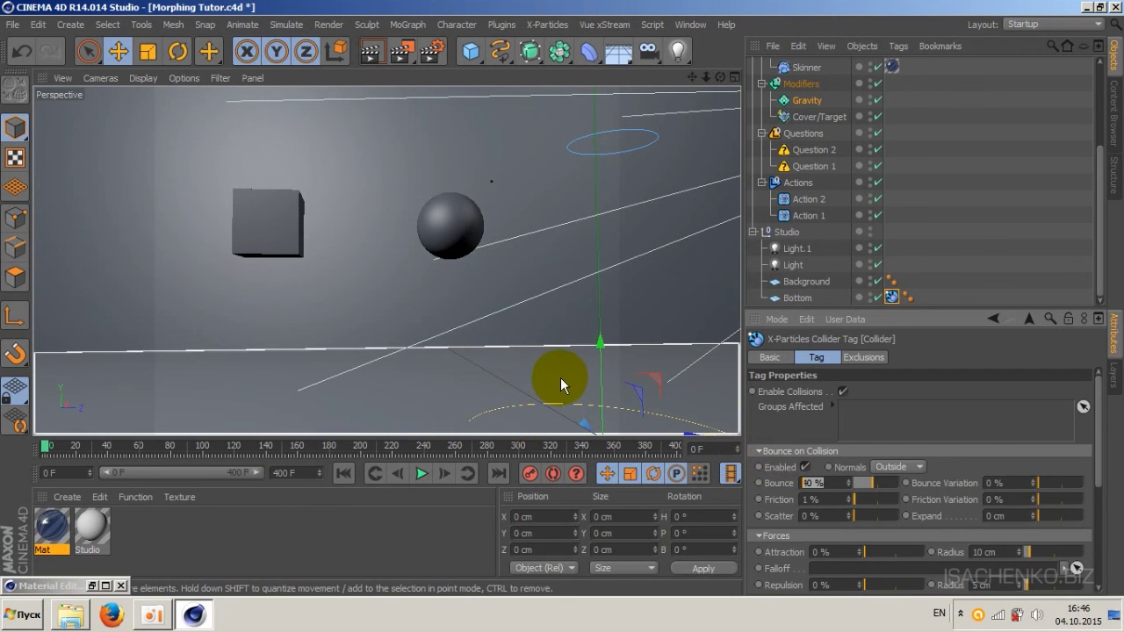
text(10)
key(Return)
double_click(806, 498)
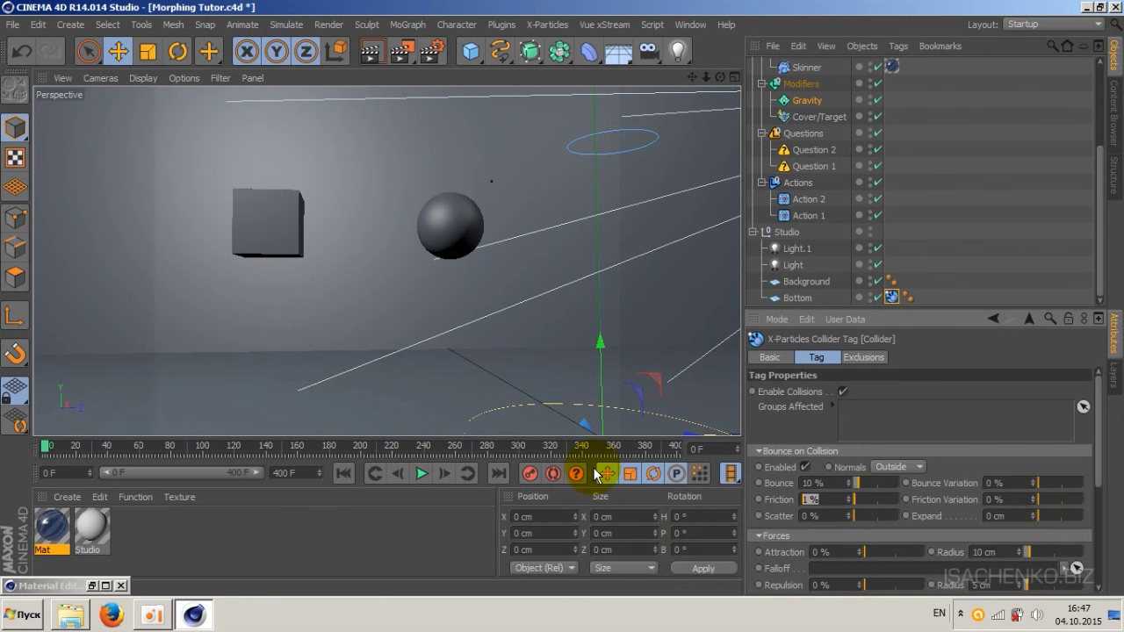
text(30)
key(Return)
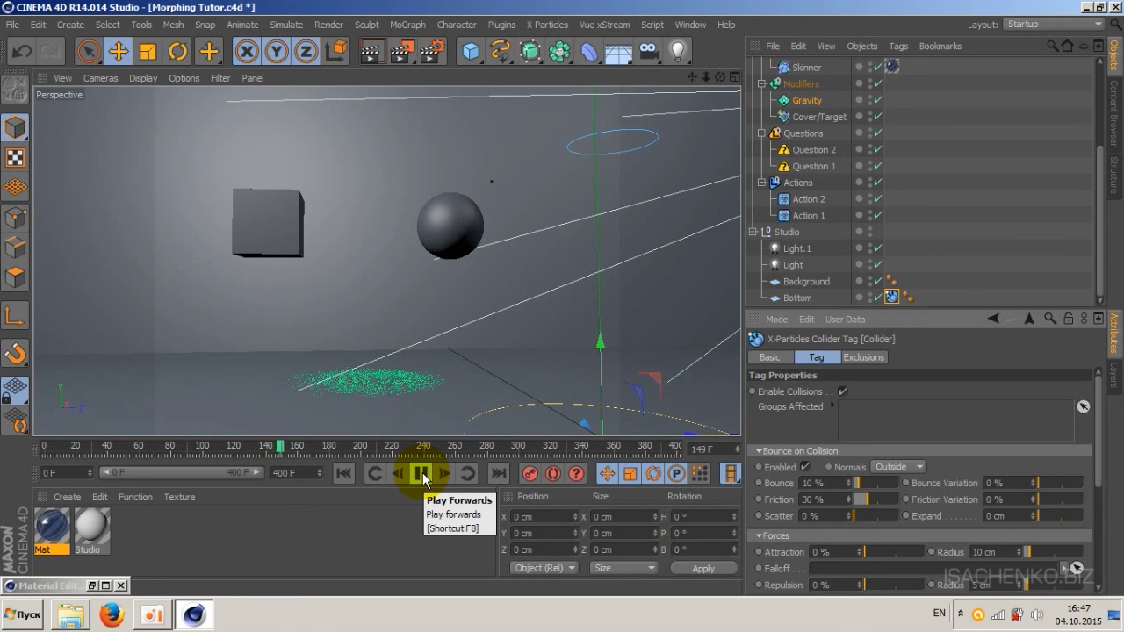
click(421, 474)
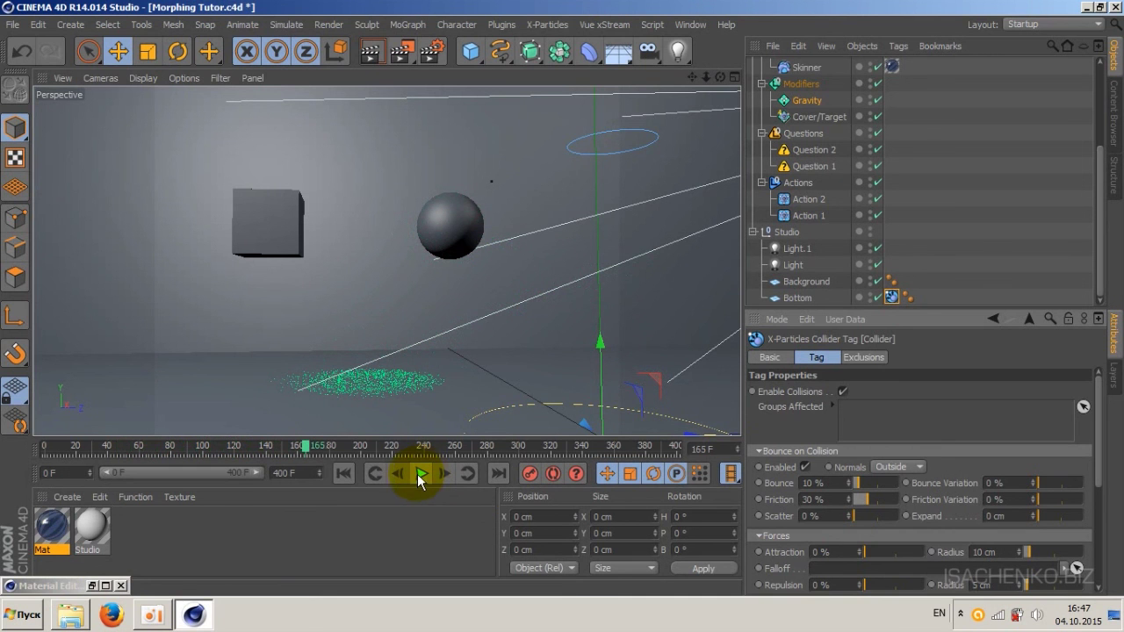
click(341, 474)
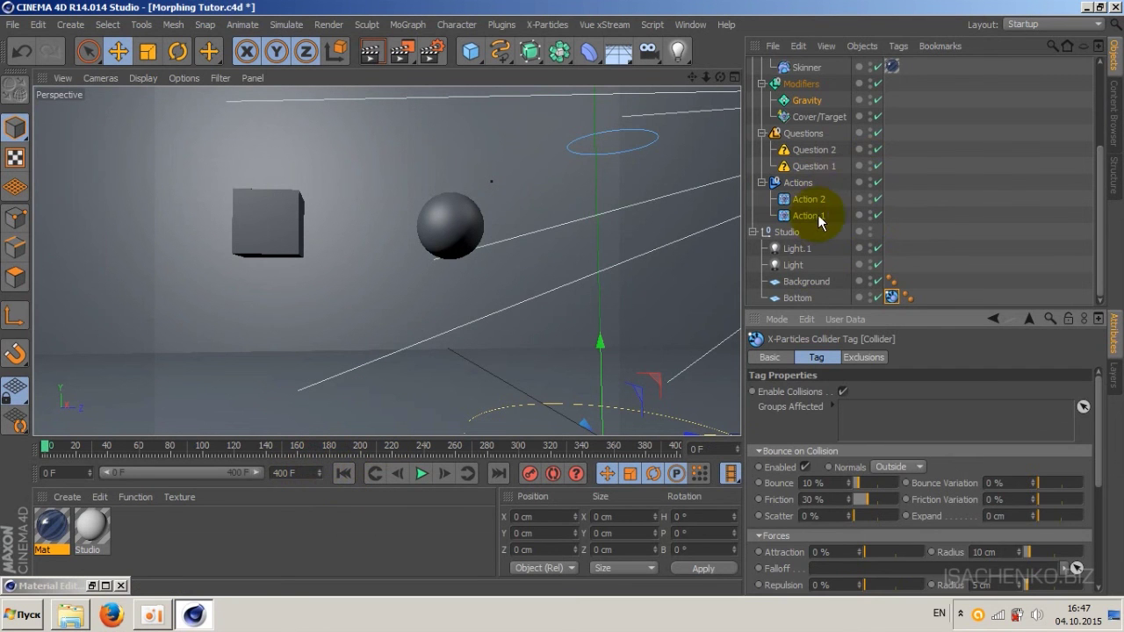
Step: Set the Gravity modifier's Gravity Strength back to 10 cm
click(806, 200)
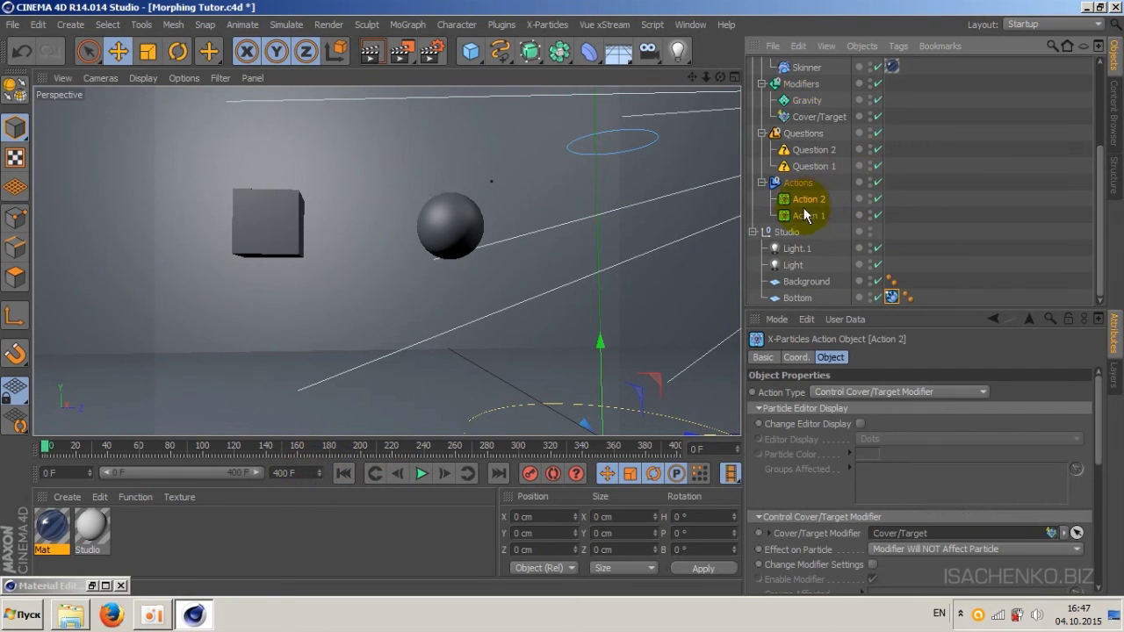
click(795, 101)
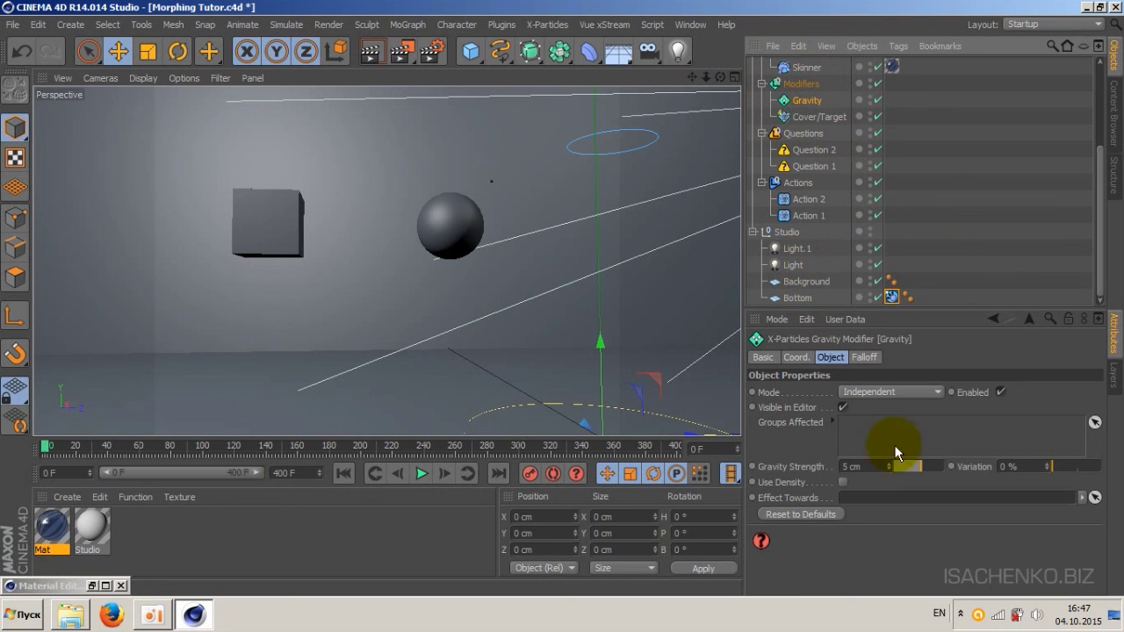
click(865, 467)
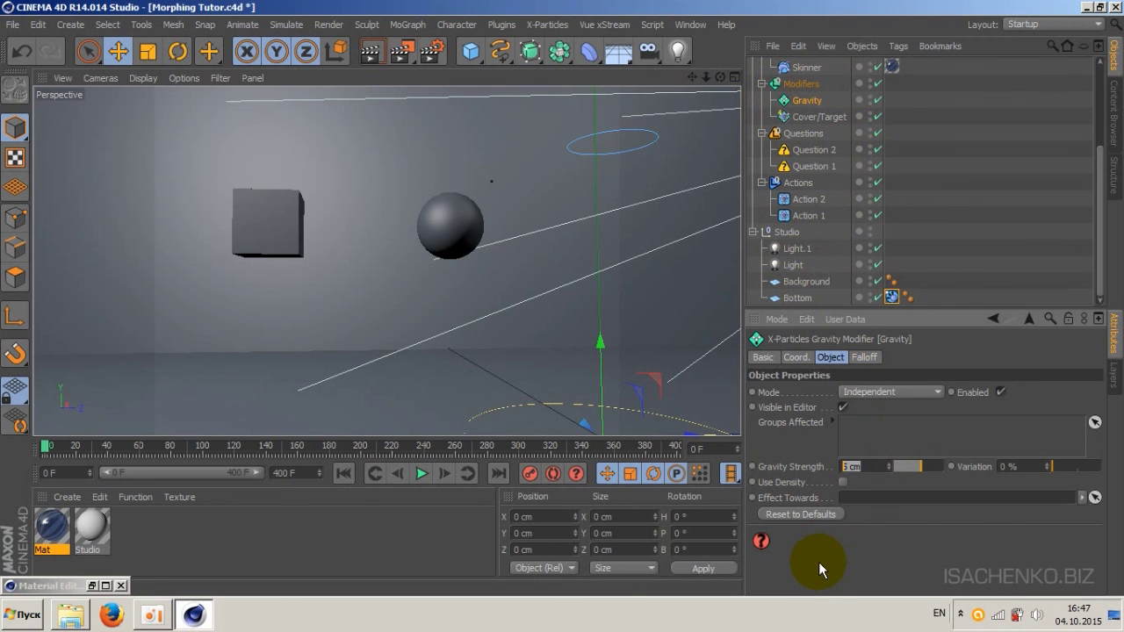
text(10)
key(Return)
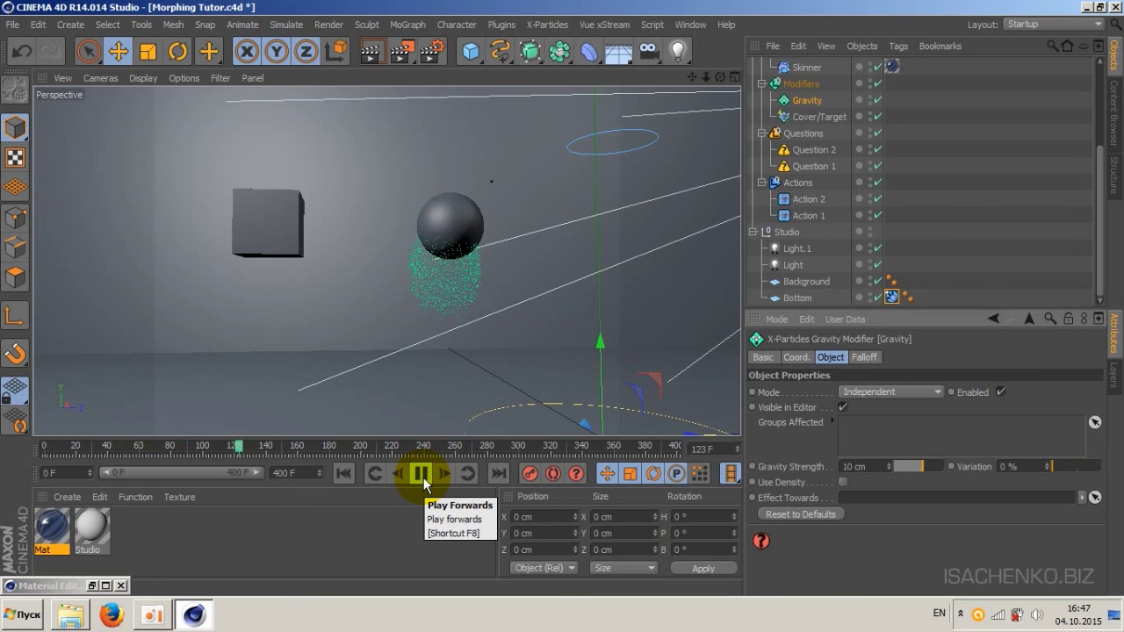
Step: Rewind and replay the simulation, pausing to watch the faster-falling particles
click(422, 478)
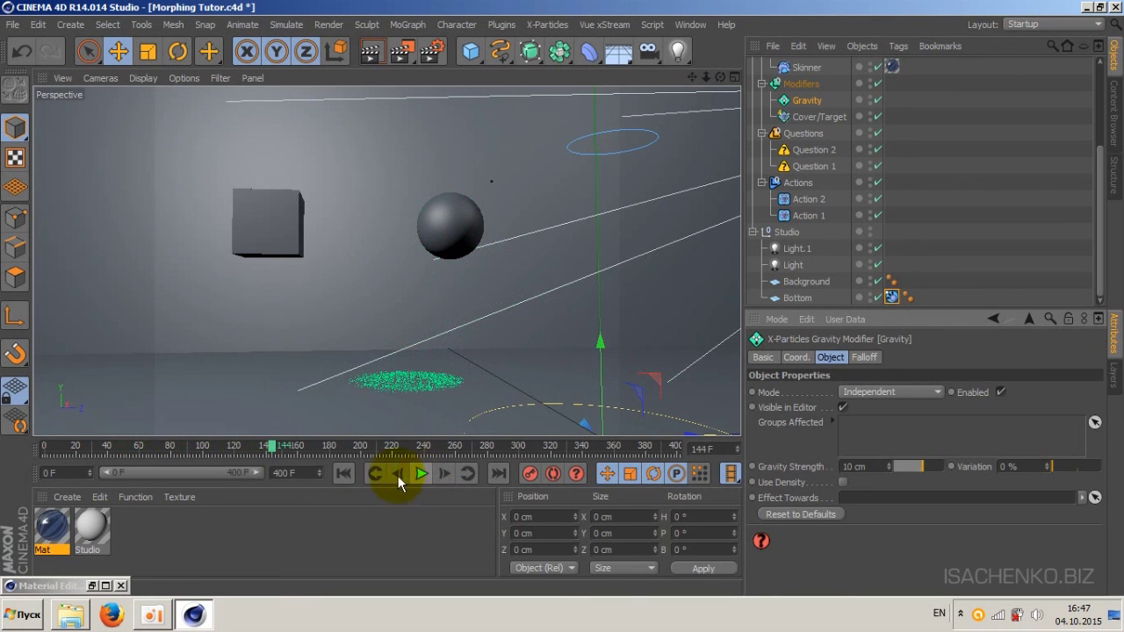
click(346, 473)
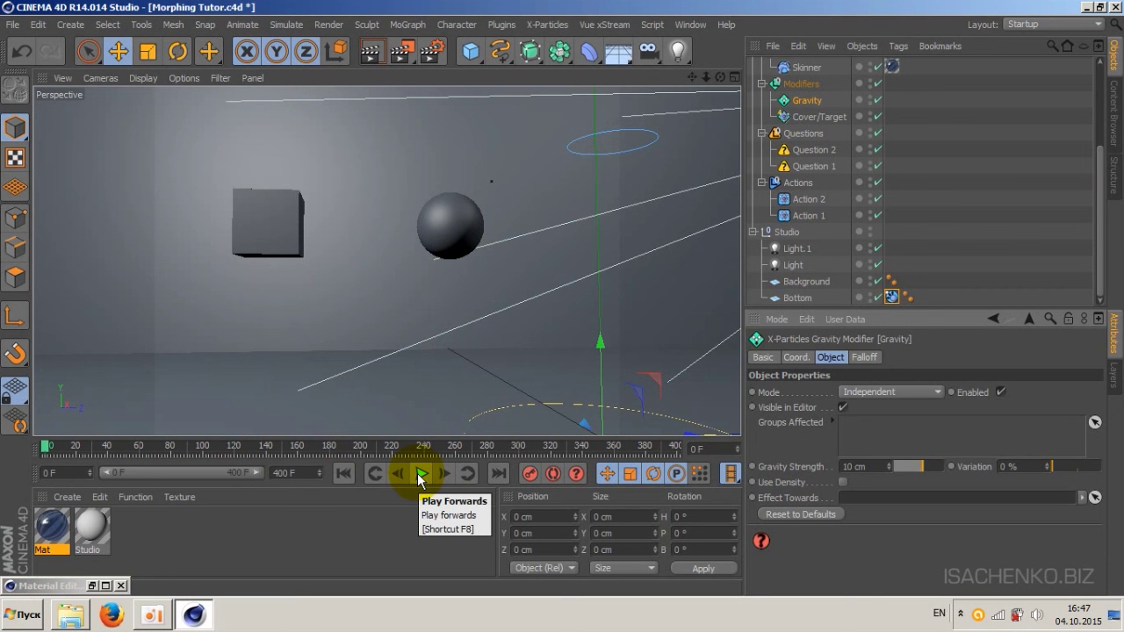
click(417, 474)
click(417, 473)
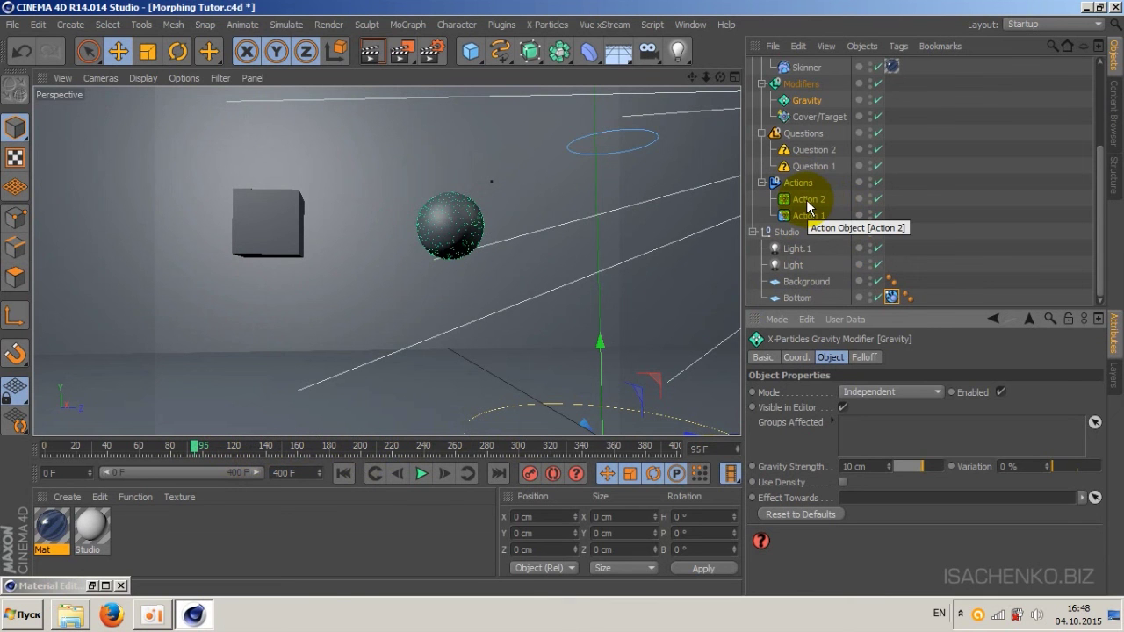
Step: Change Question 2's Frame value from 120 to 110 and test-play the simulation
click(809, 151)
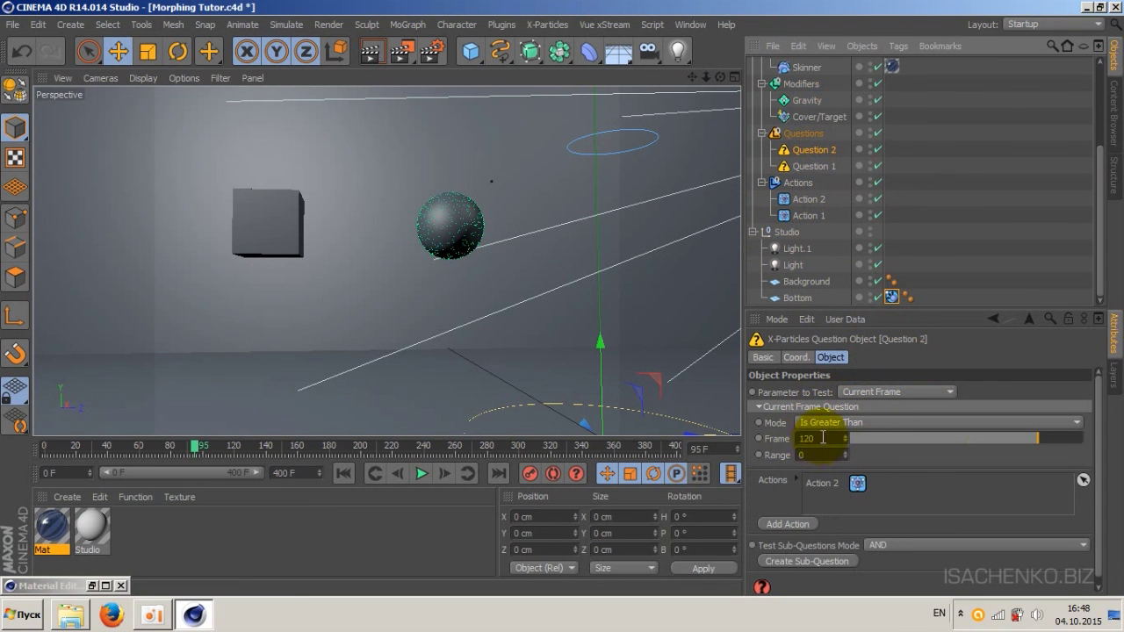
click(823, 437)
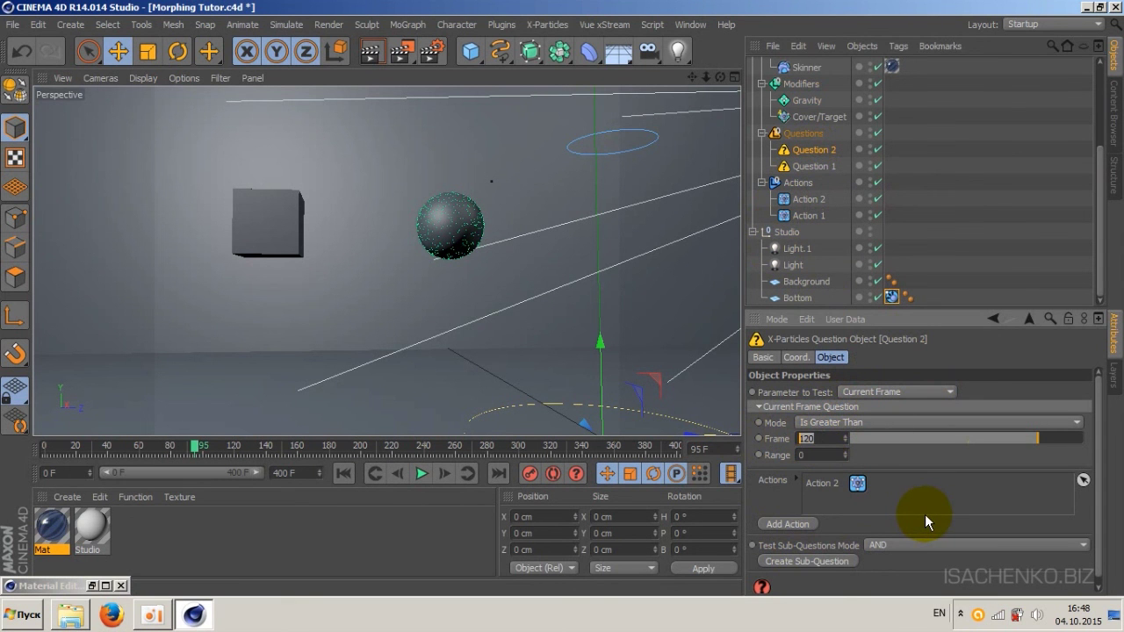
text(110)
key(Return)
click(343, 473)
click(426, 474)
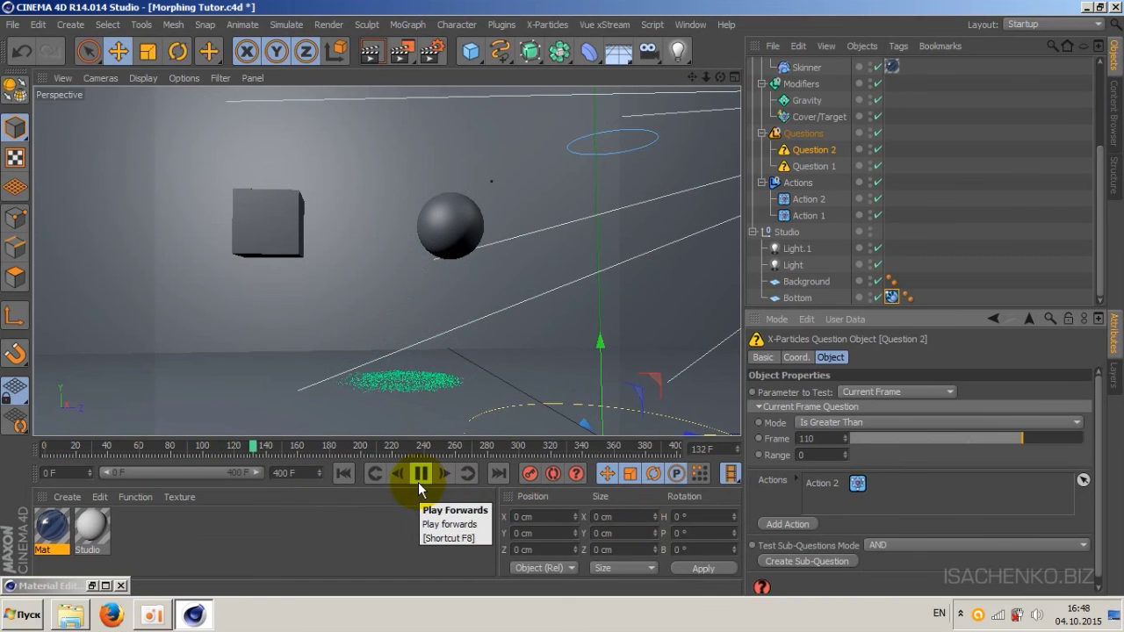
click(423, 474)
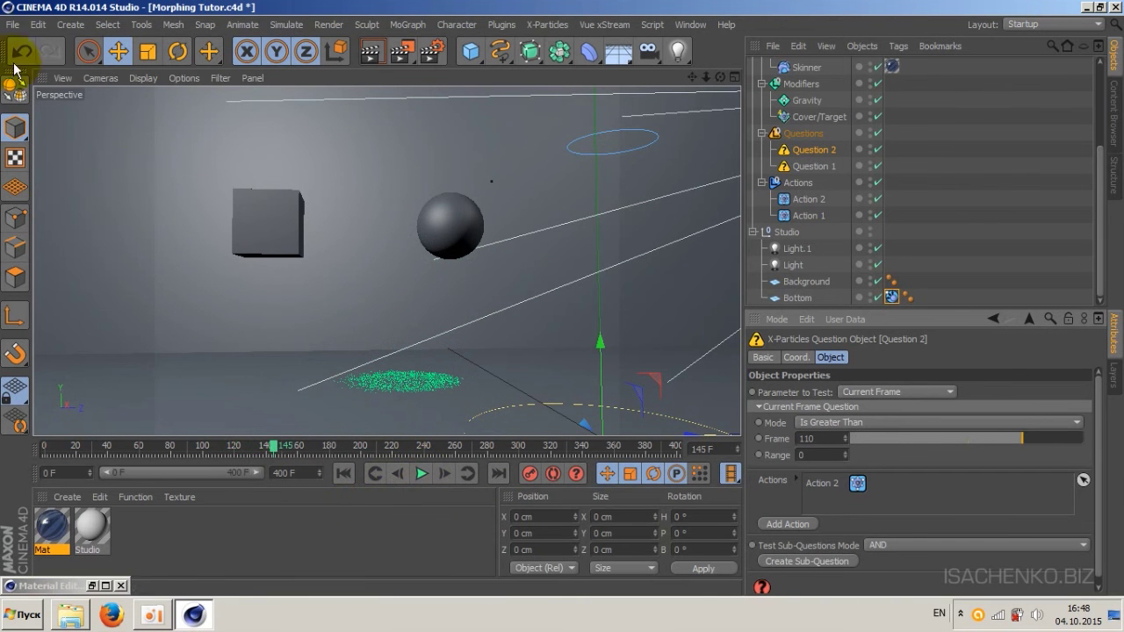
Step: Save the scene file, then replay the simulation and stop at frame 49
click(10, 26)
click(30, 159)
click(333, 331)
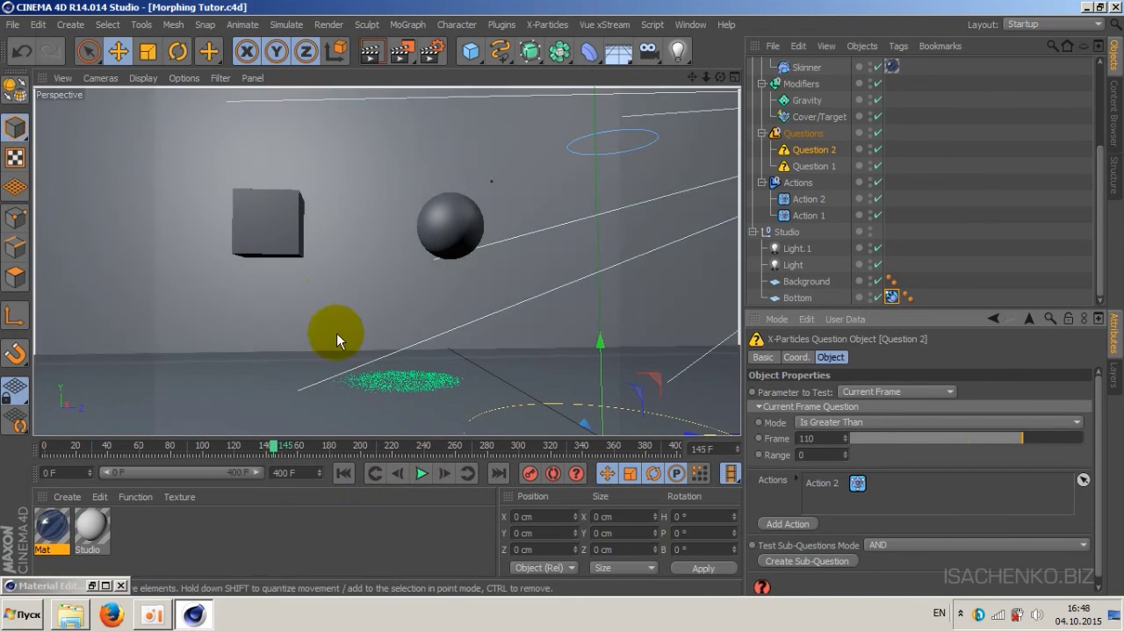
click(344, 474)
click(422, 474)
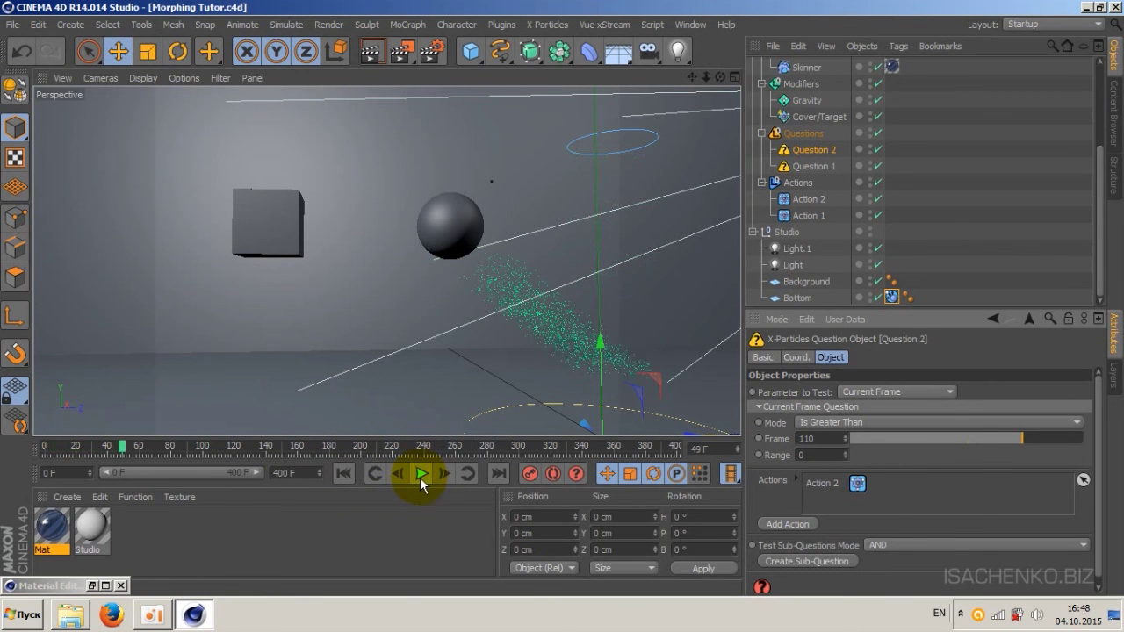
click(483, 153)
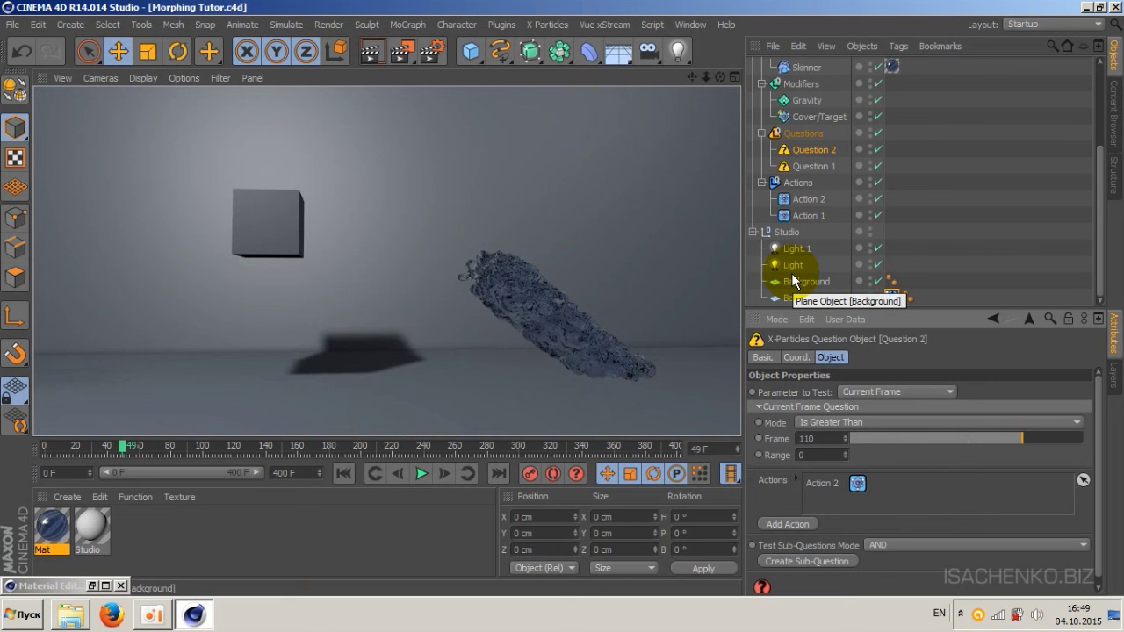
Step: Replay the simulation to frame 137, then select Question 1 to review its Particle Collided test
click(438, 272)
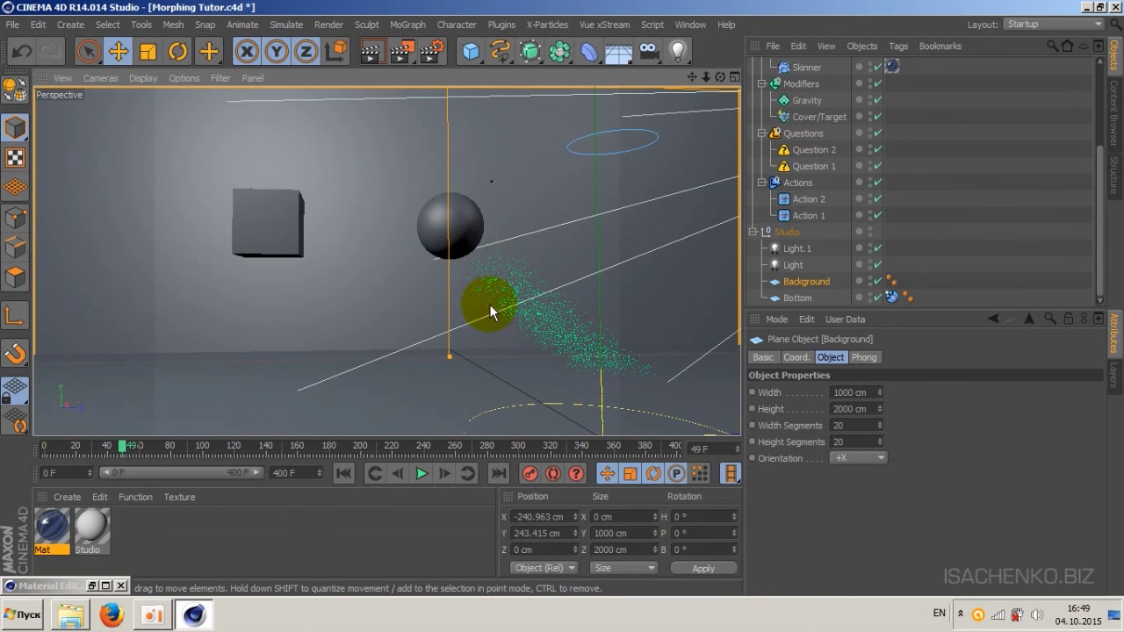
click(344, 473)
click(421, 473)
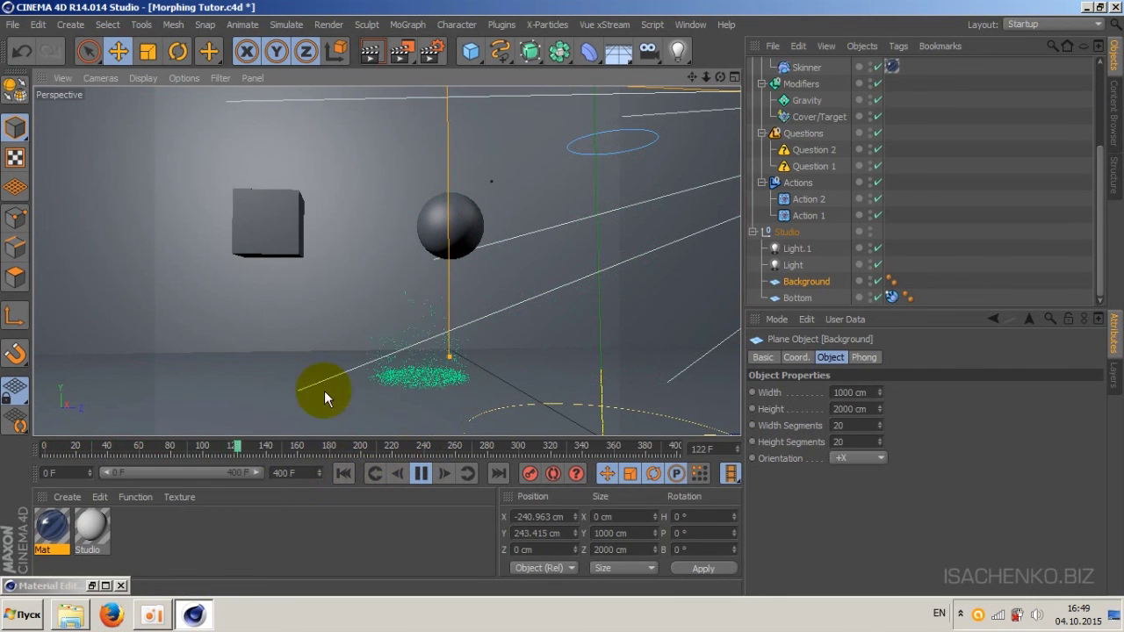
click(422, 475)
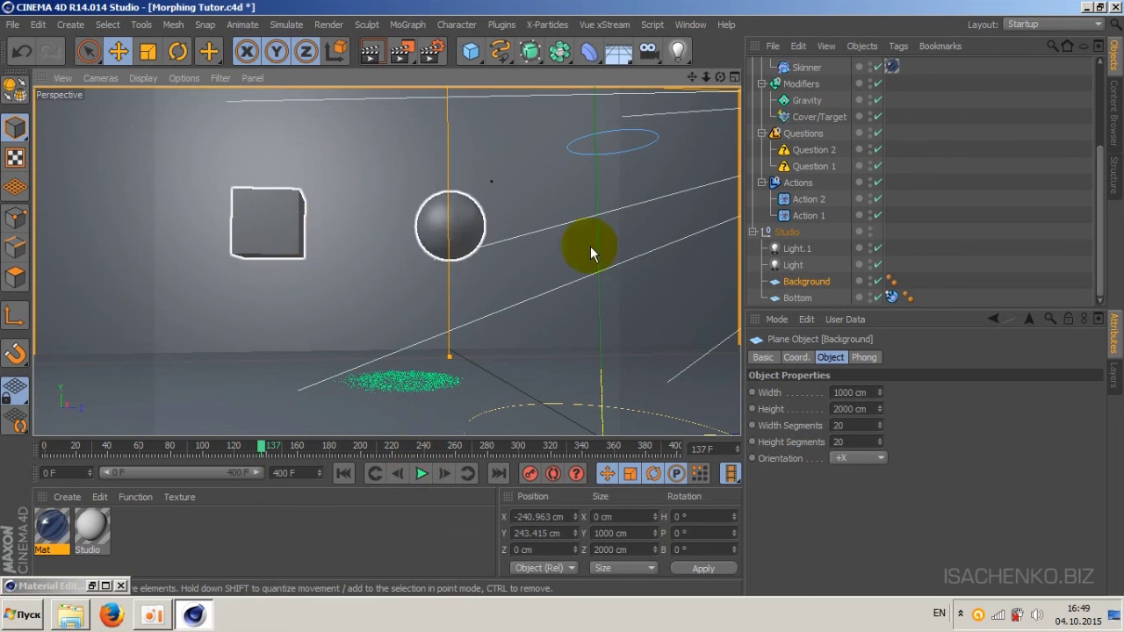
click(812, 166)
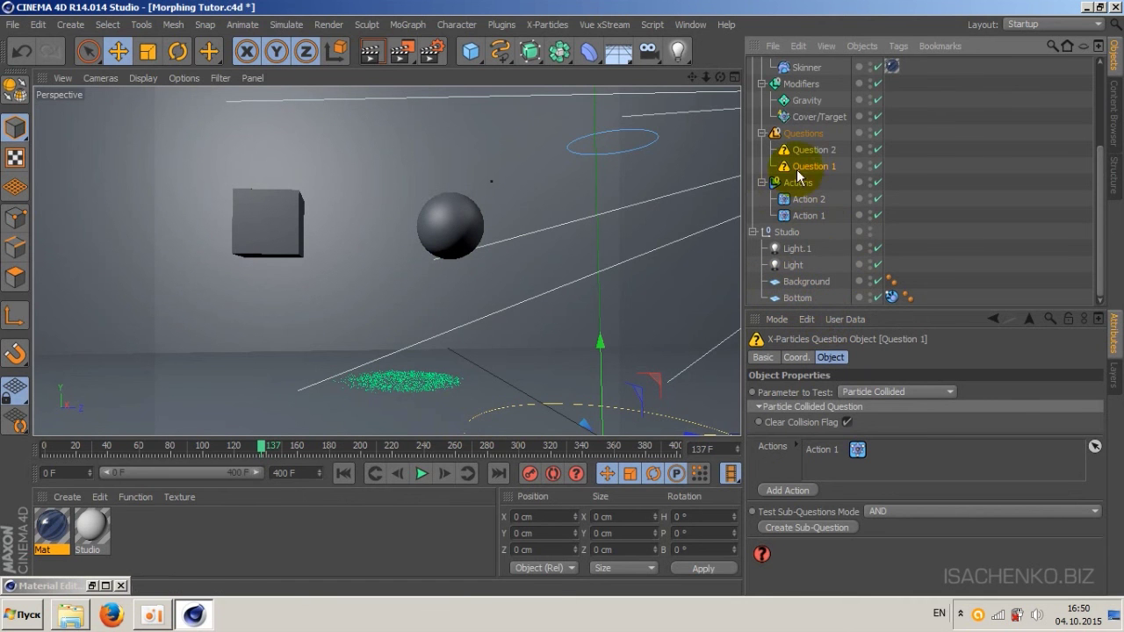
Step: Add a new question and action pair to the particle System
click(814, 150)
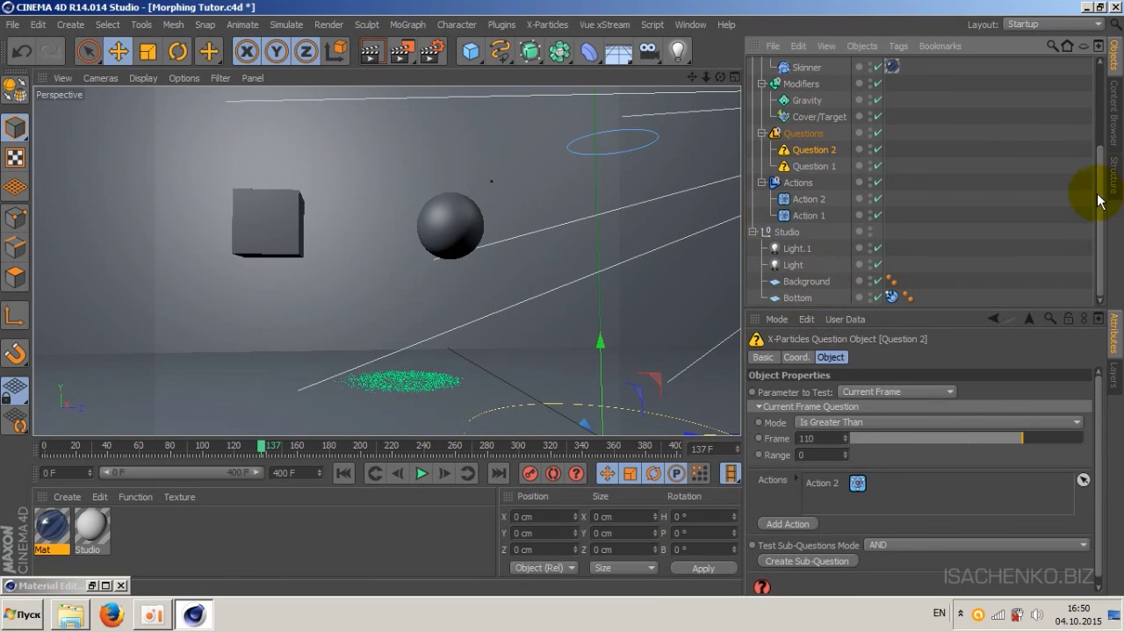
drag(1098, 193, 1098, 123)
click(784, 98)
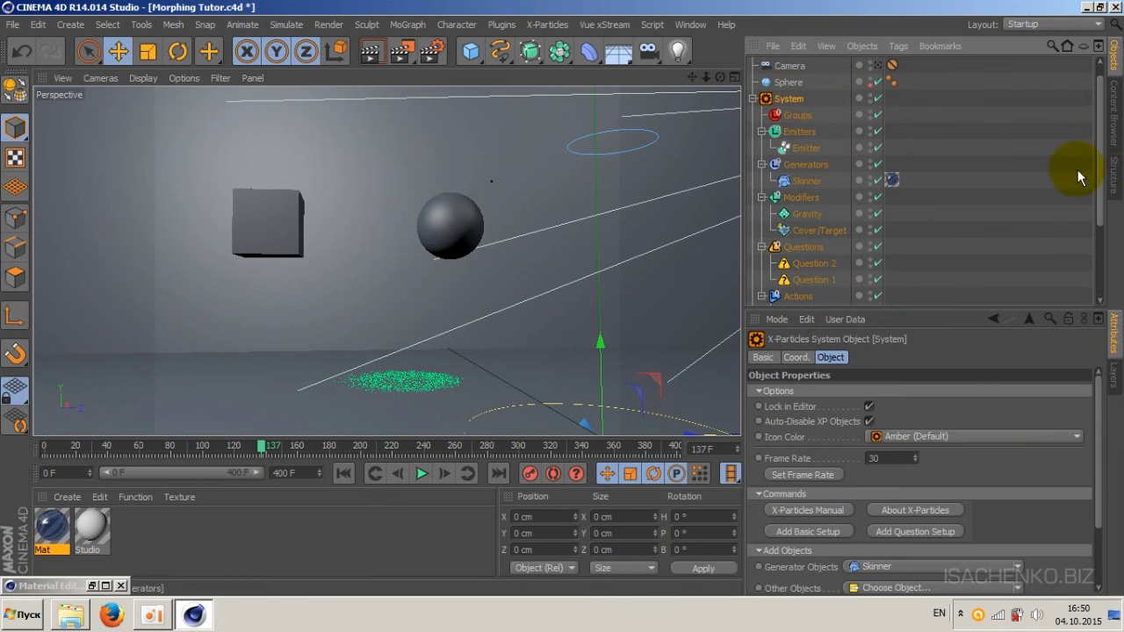
drag(1097, 175, 1097, 224)
click(908, 535)
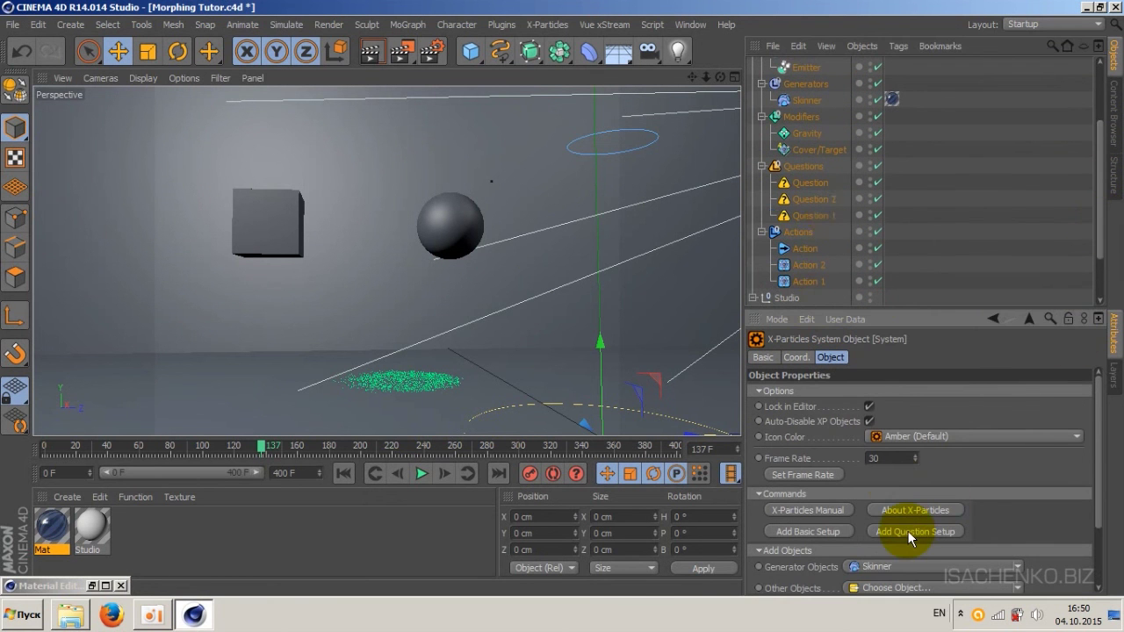
Step: Rename the new pair to Question 3 and Action 3, then review Question 3 and Question 2
double_click(811, 186)
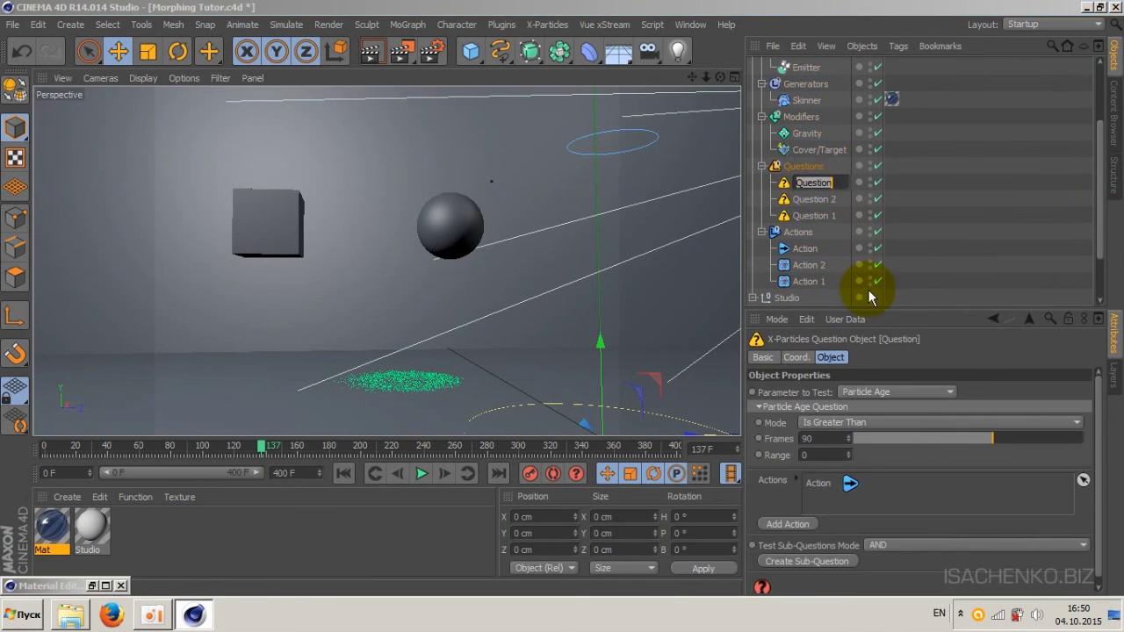
key(End)
text(3)
key(Return)
double_click(806, 249)
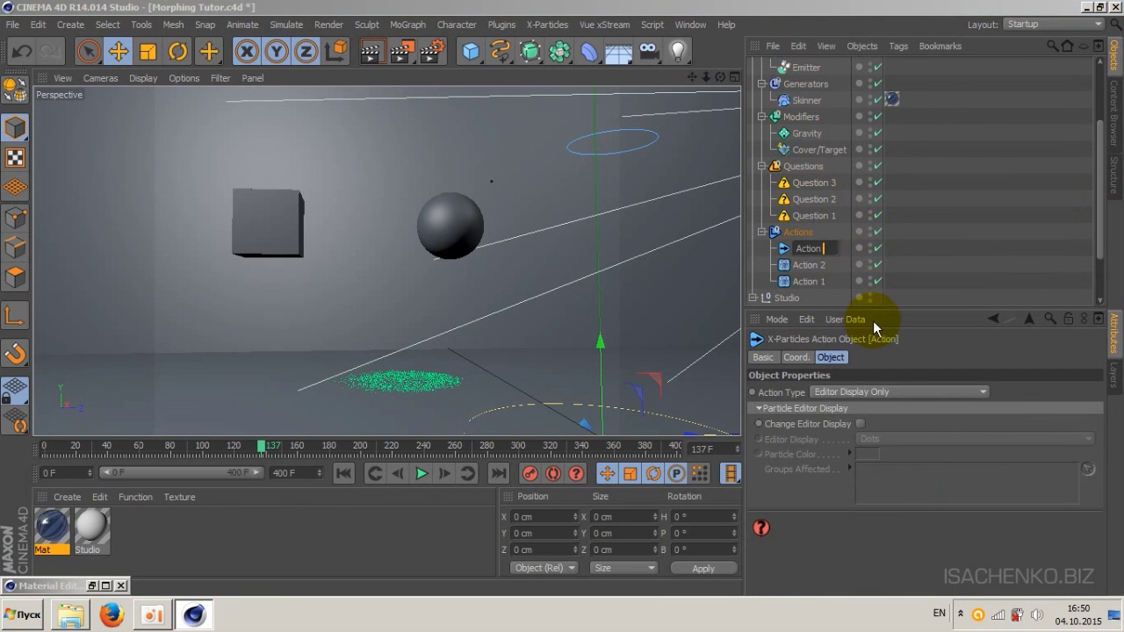
text(3)
key(Return)
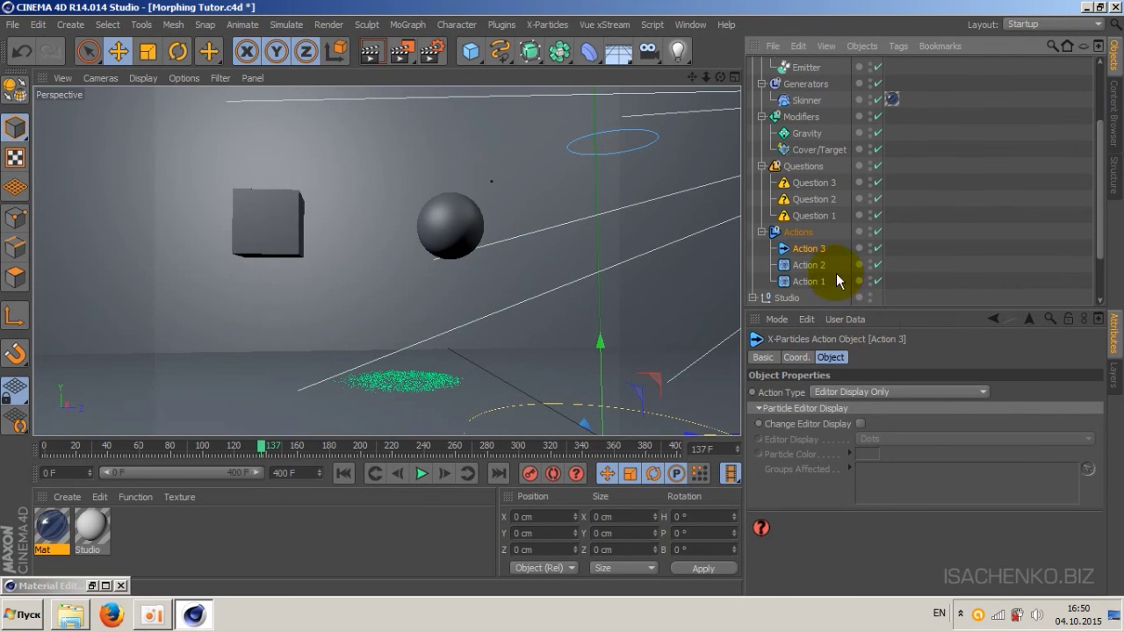
click(814, 182)
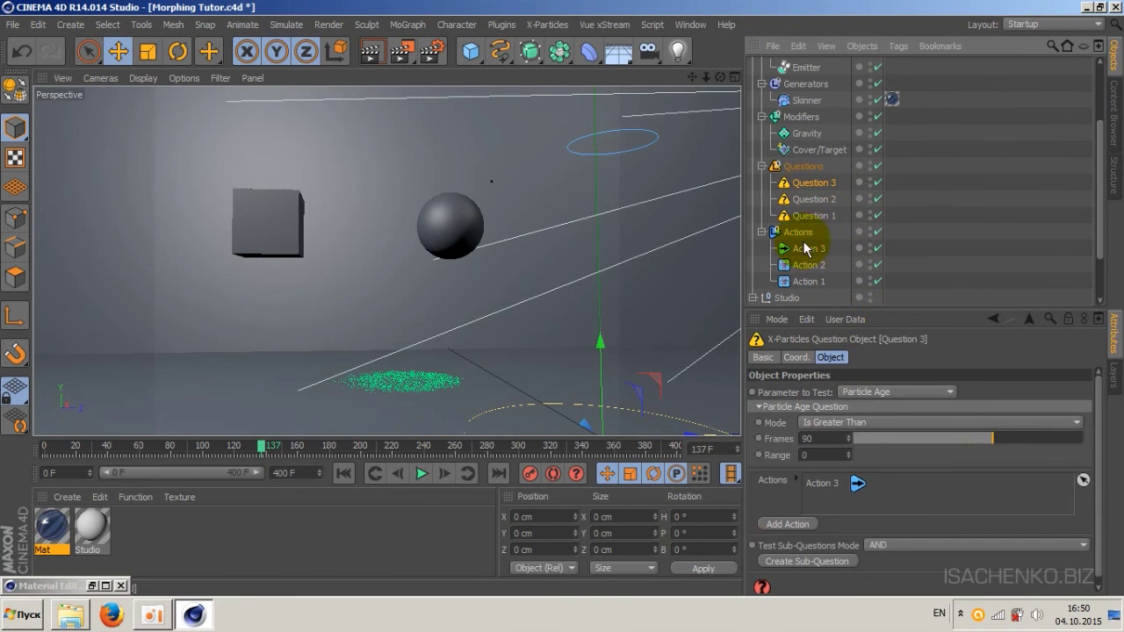
click(814, 199)
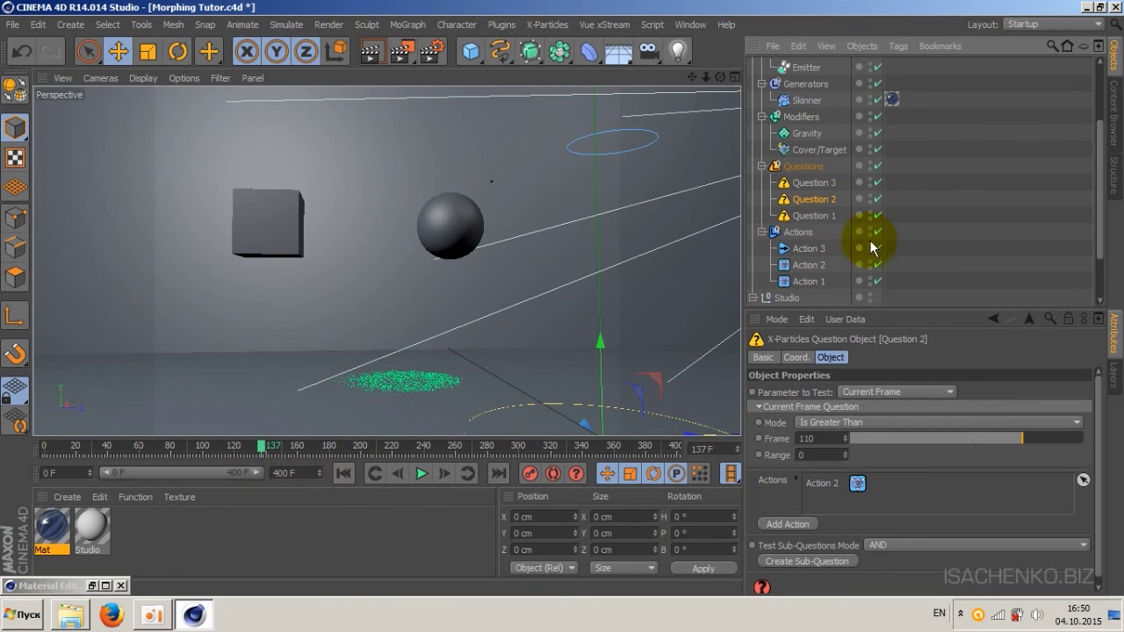
Step: Replay the particle simulation from the start, pause at frame 137, then step forward to frame 140
click(340, 475)
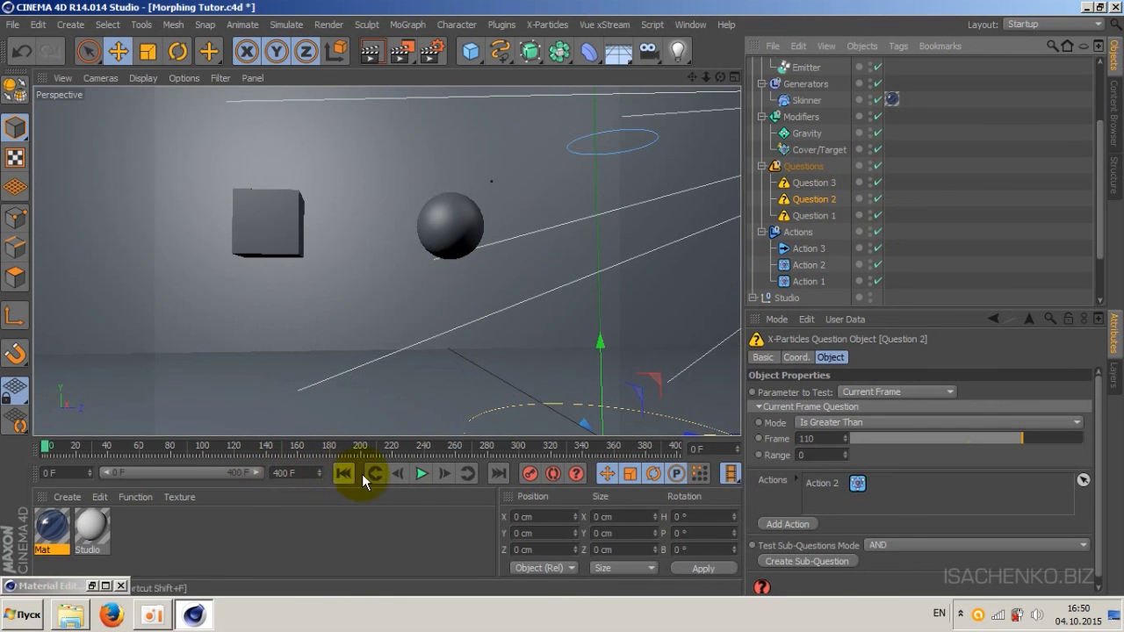
click(419, 475)
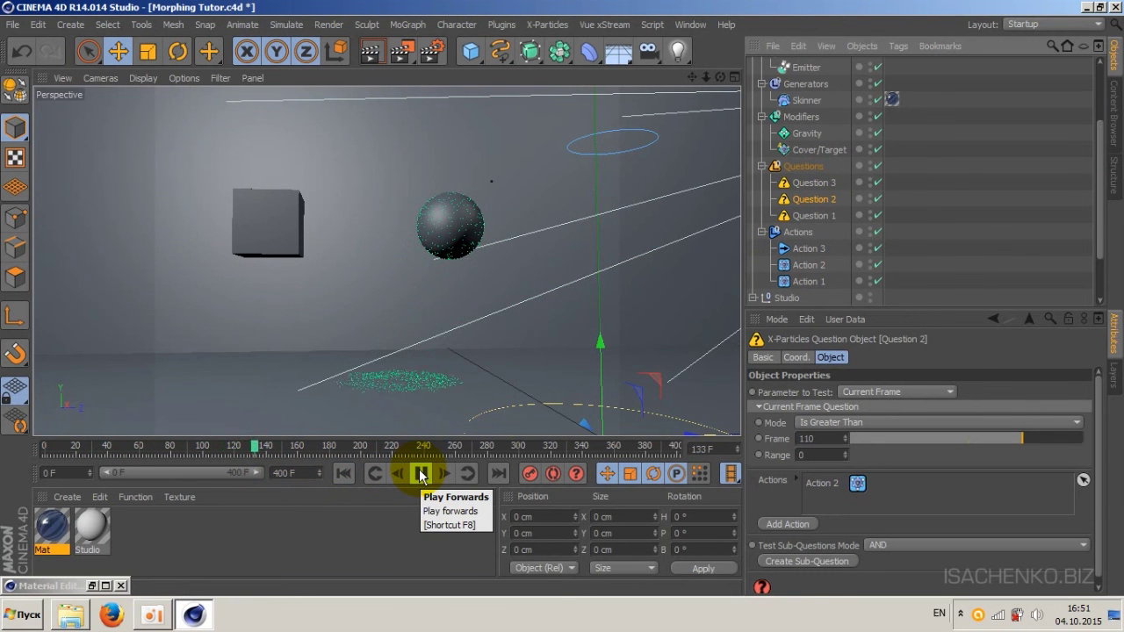
click(421, 475)
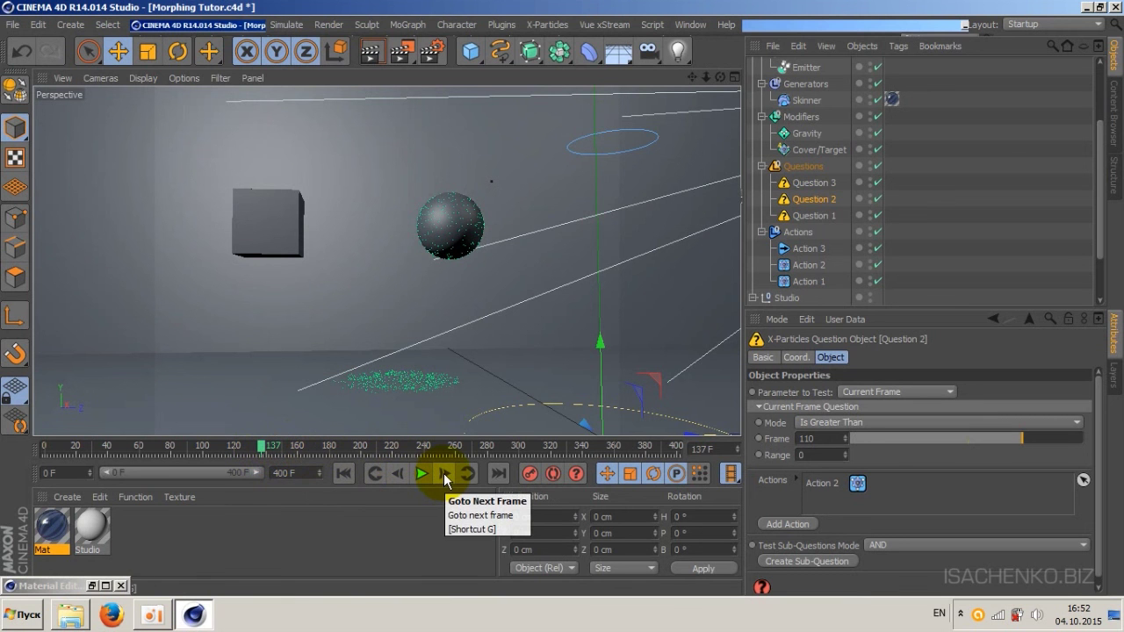
click(444, 473)
click(443, 473)
click(443, 473)
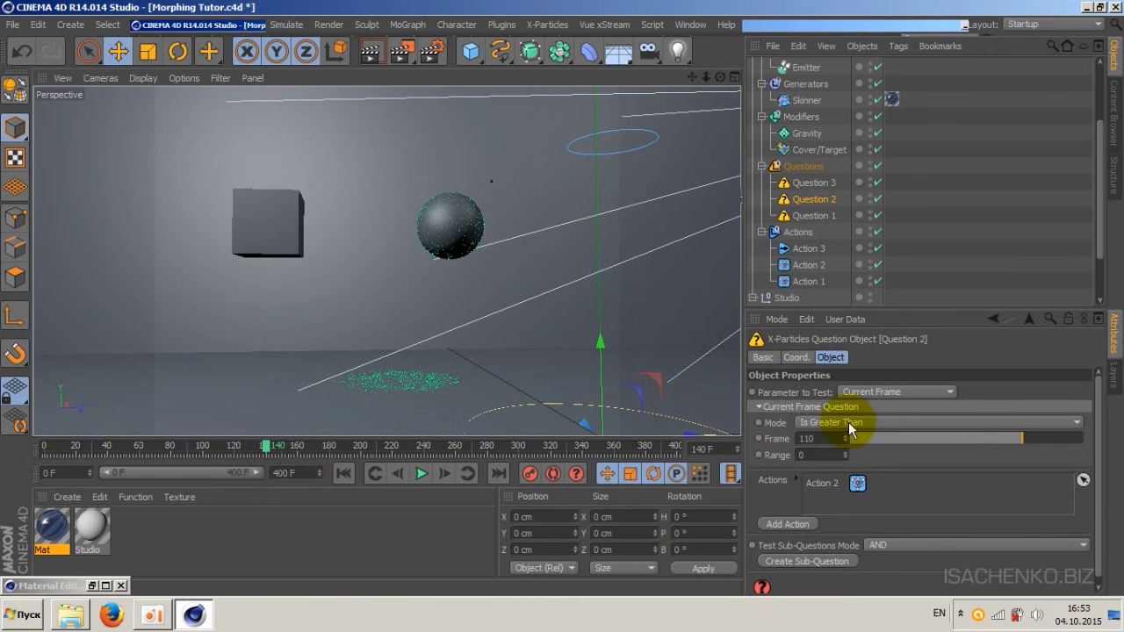
Step: Make Question 3 test whether Current Frame is greater than 140
click(815, 184)
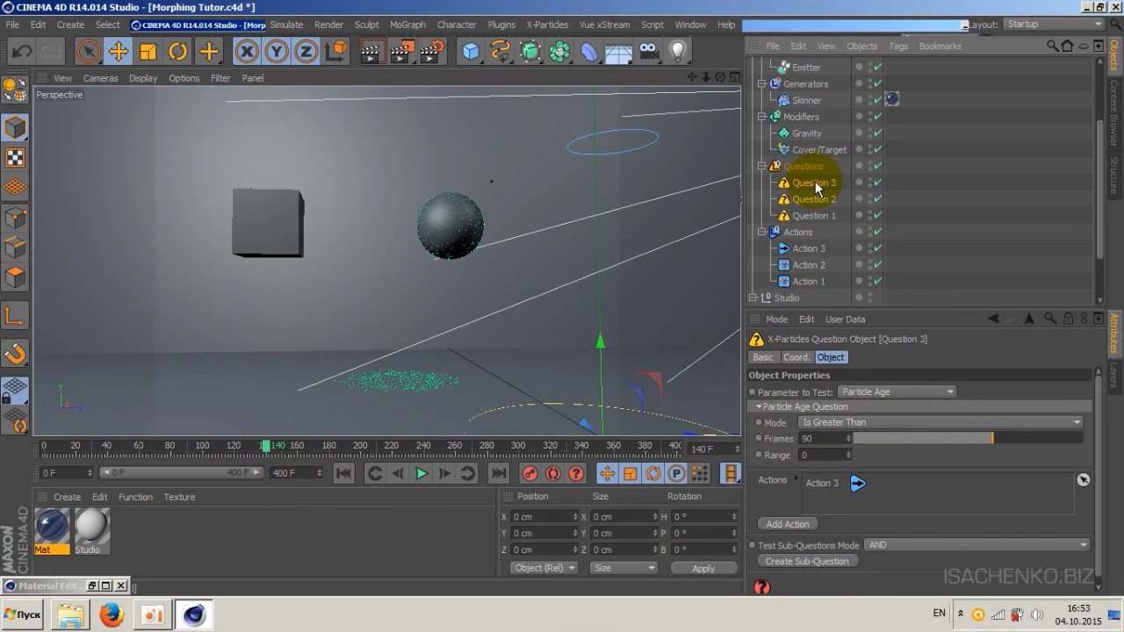
click(941, 392)
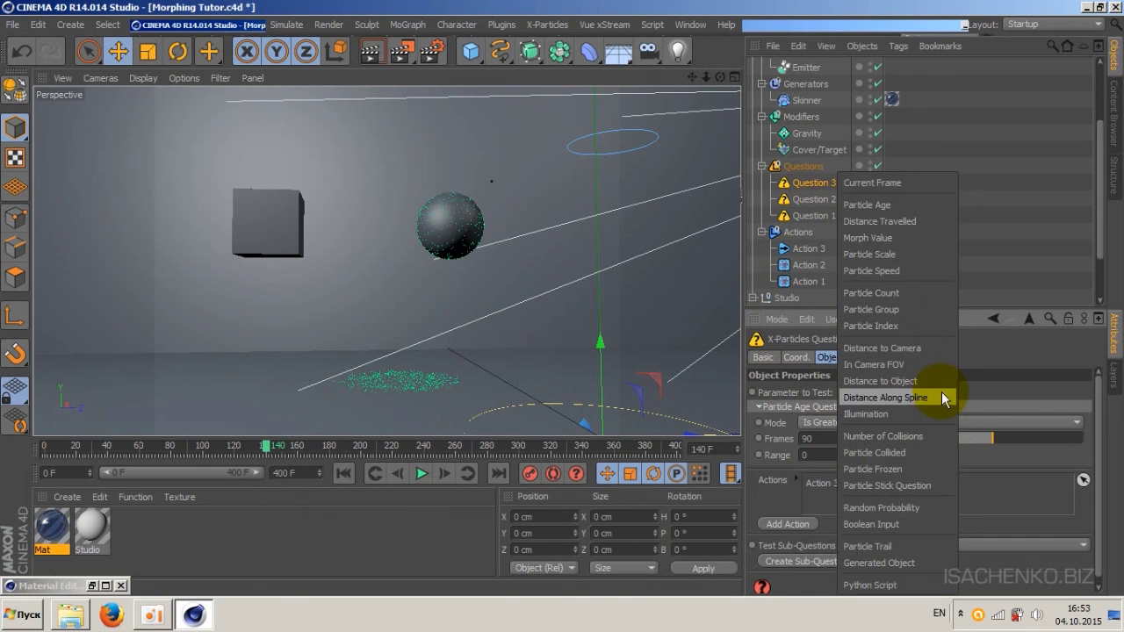
click(900, 181)
double_click(805, 438)
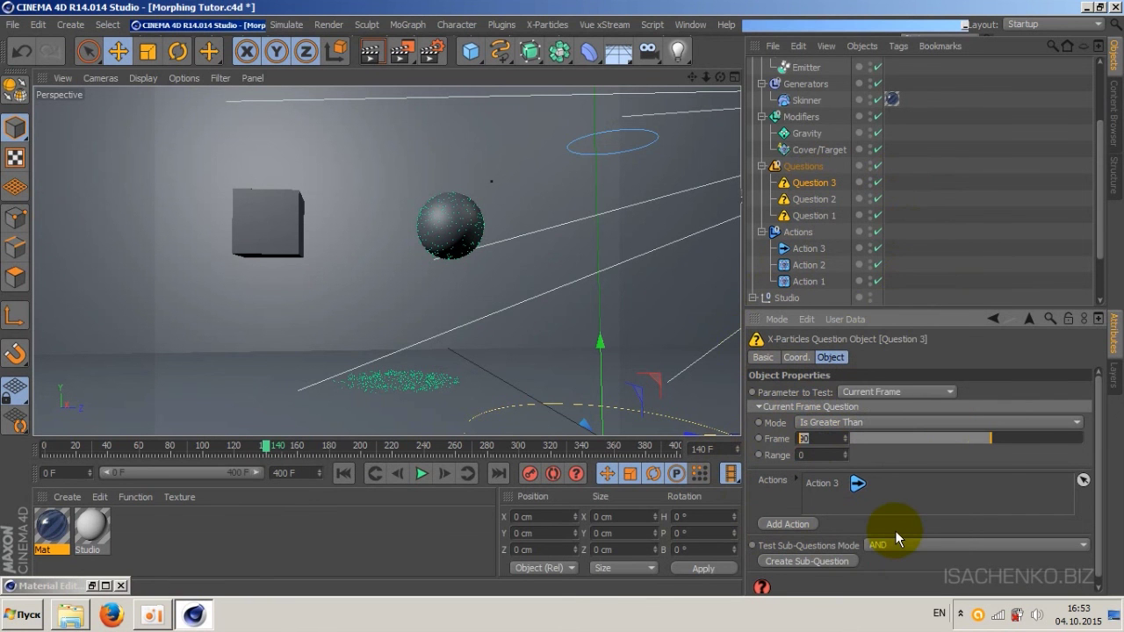
text(140)
key(Return)
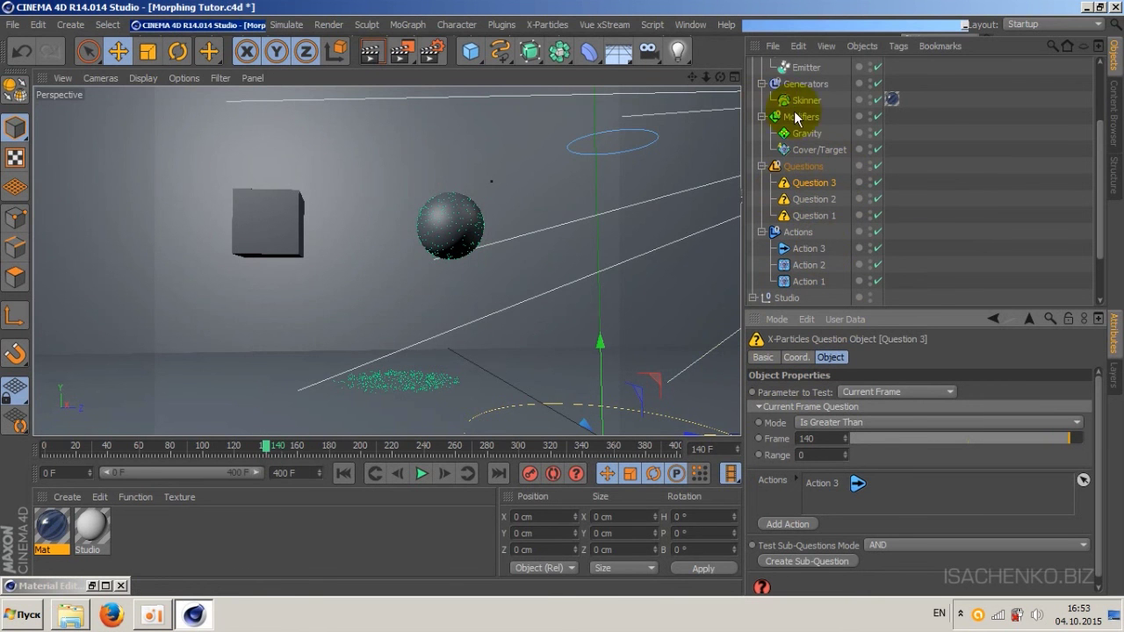
Step: Add a new Cover/Target modifier to the X-Particles System and name it Cover/Target 2
drag(1103, 238, 1101, 205)
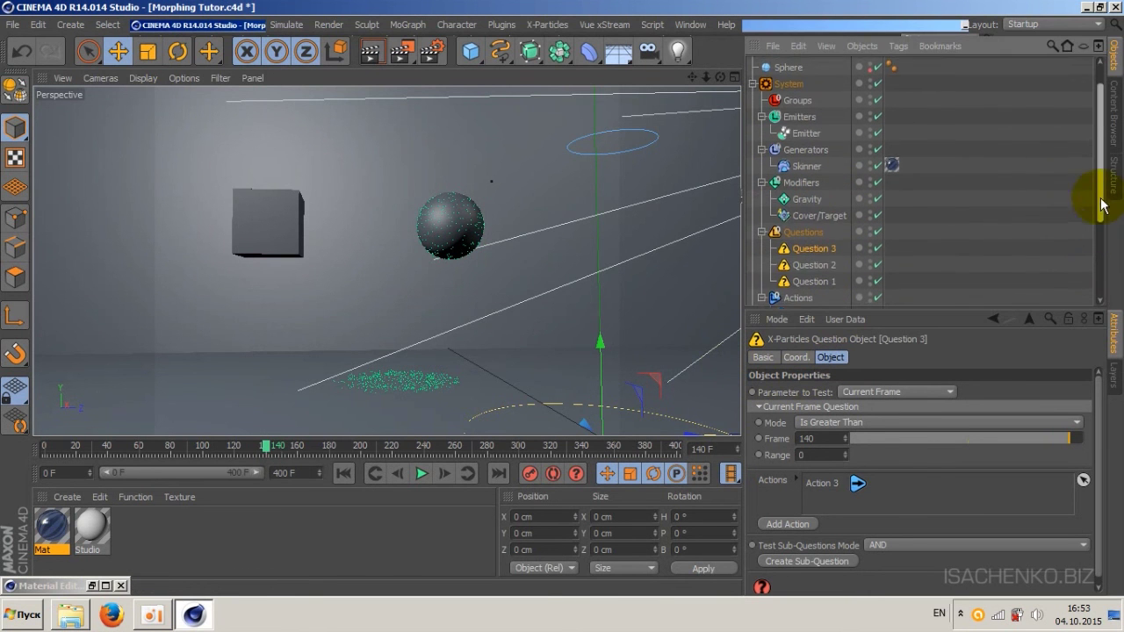
click(788, 91)
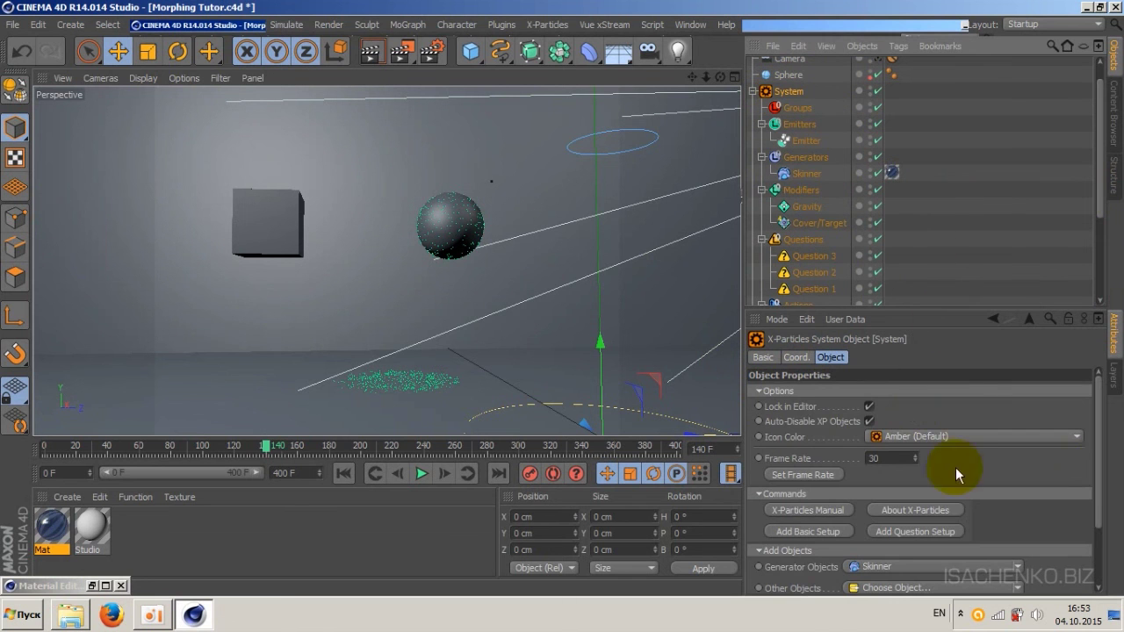
drag(1098, 479, 1101, 548)
click(1019, 530)
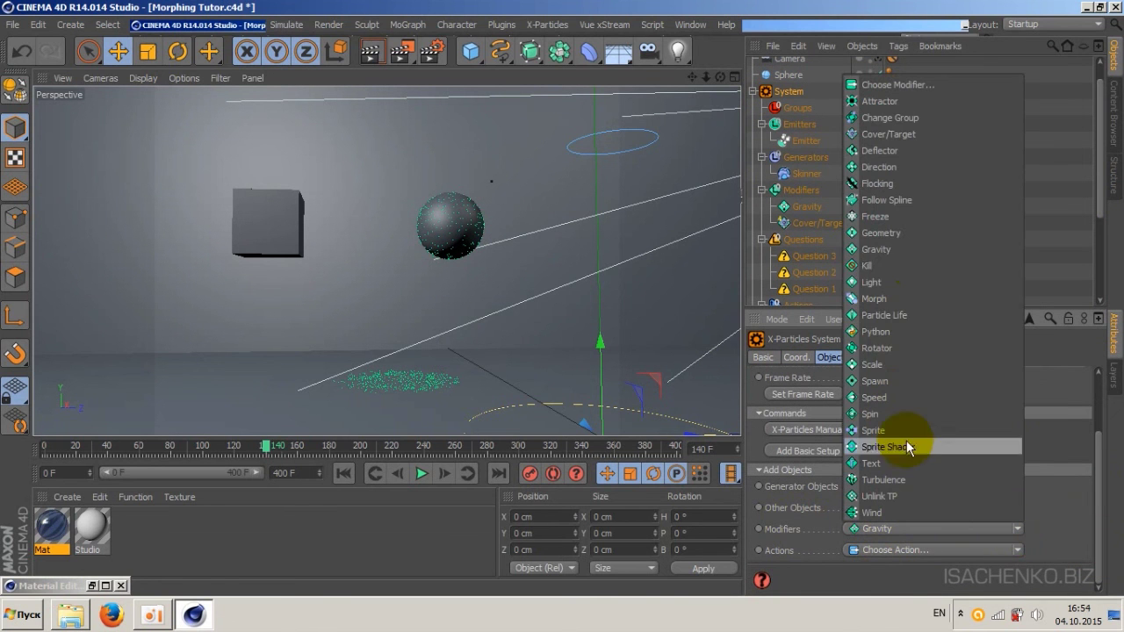
click(920, 135)
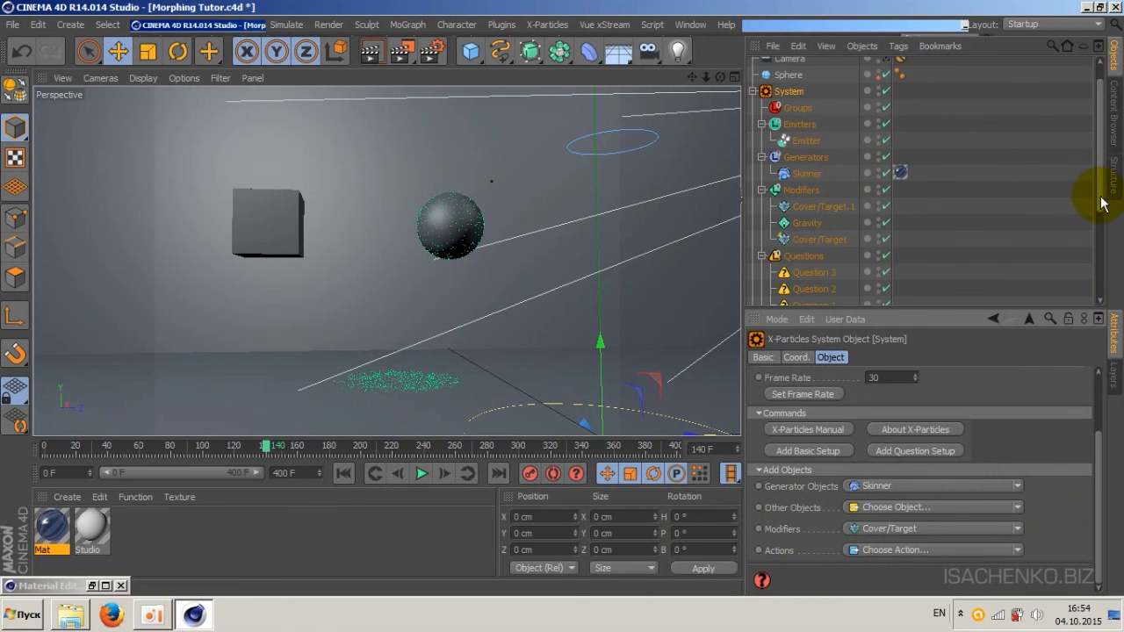
scroll(835, 194, down, 1)
double_click(825, 179)
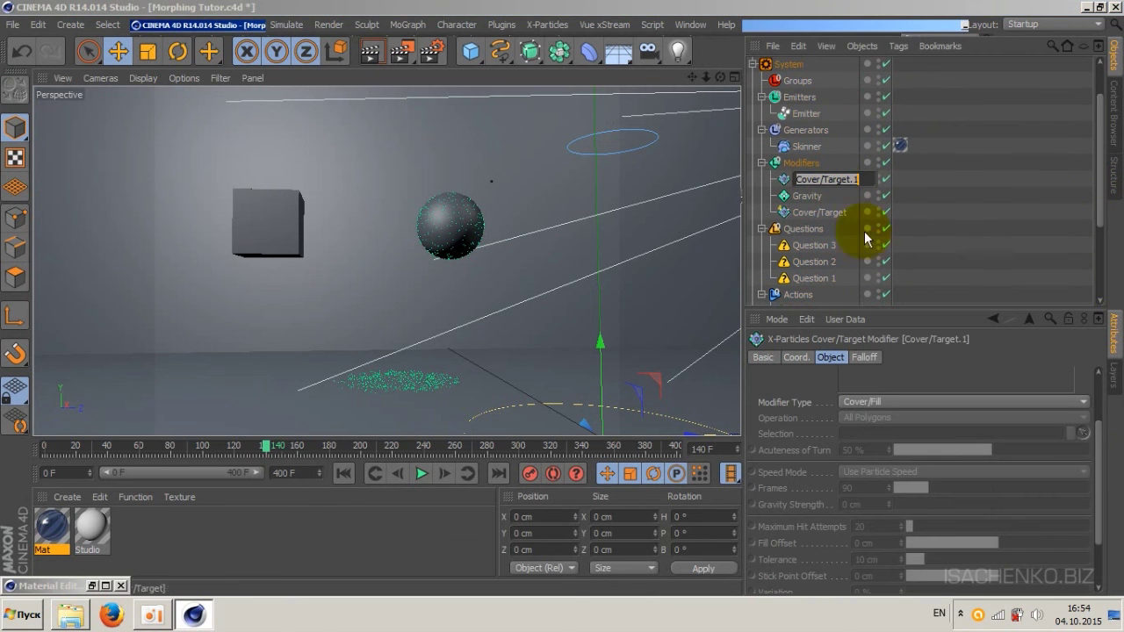
key(End)
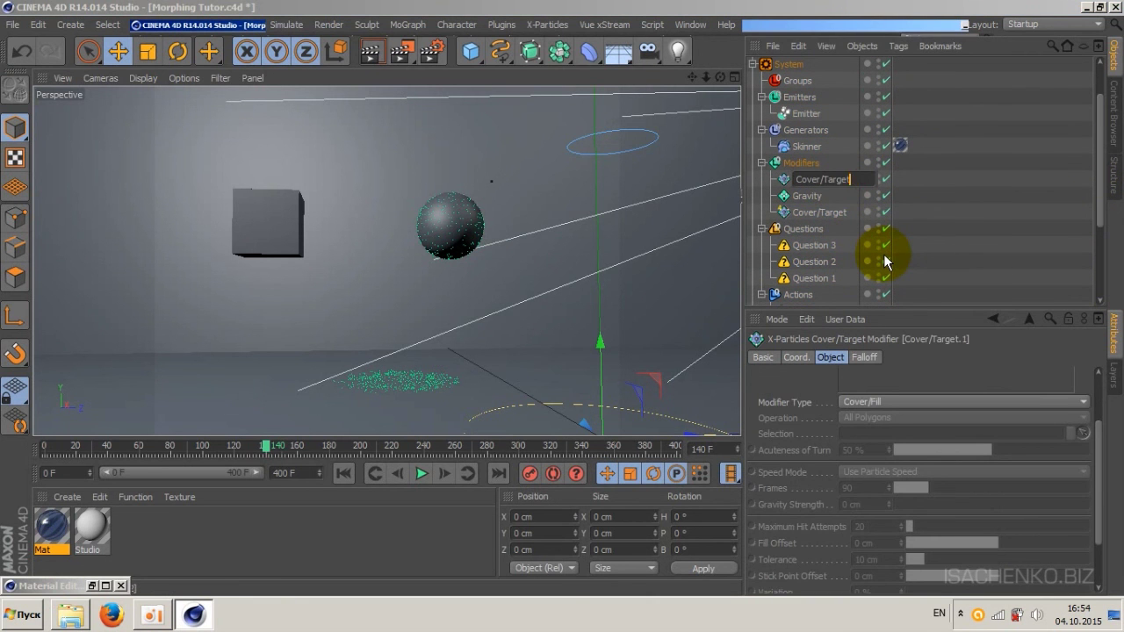
text(2)
key(Return)
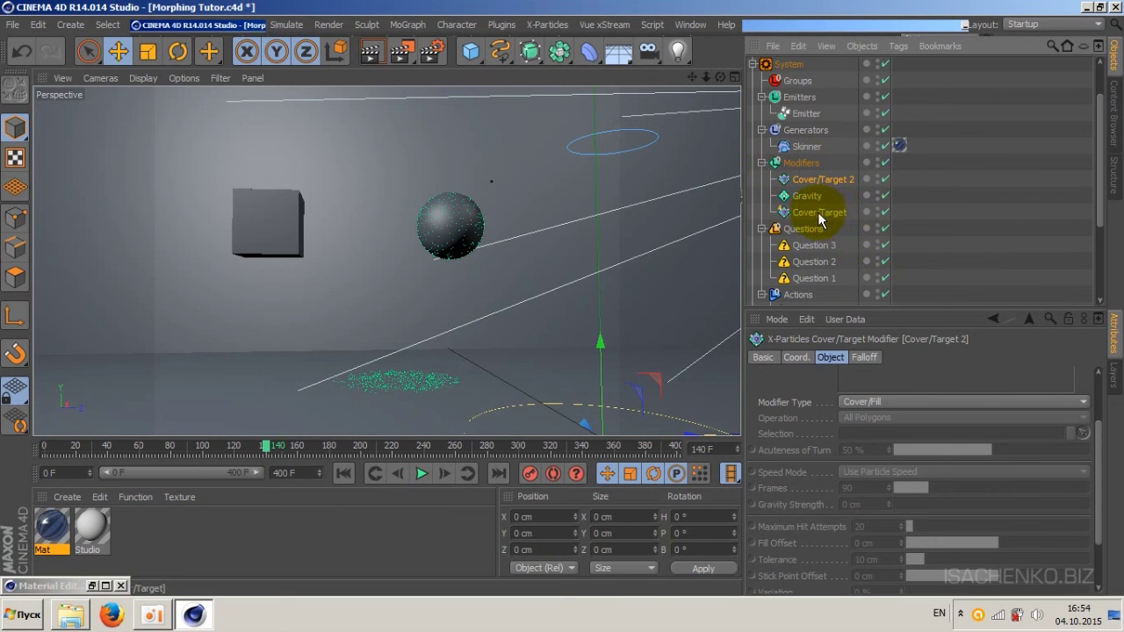
drag(1097, 466, 1096, 389)
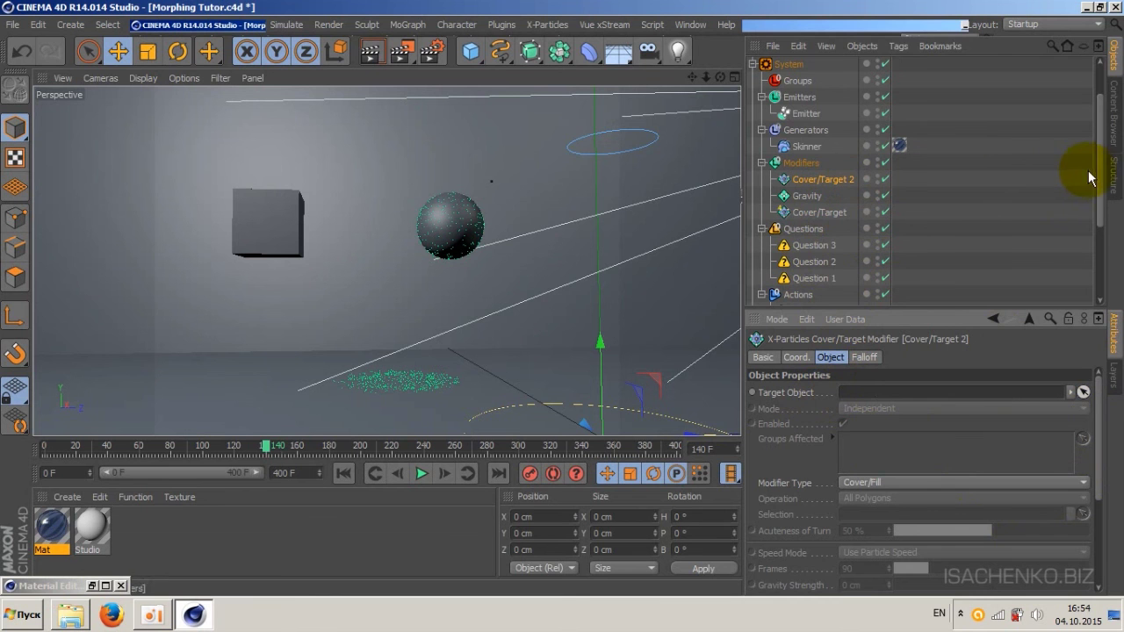
Step: Set Cover/Target 2's target to the Cube, its mode to Action-Controlled, and untick Enabled
scroll(1094, 177, up, 1)
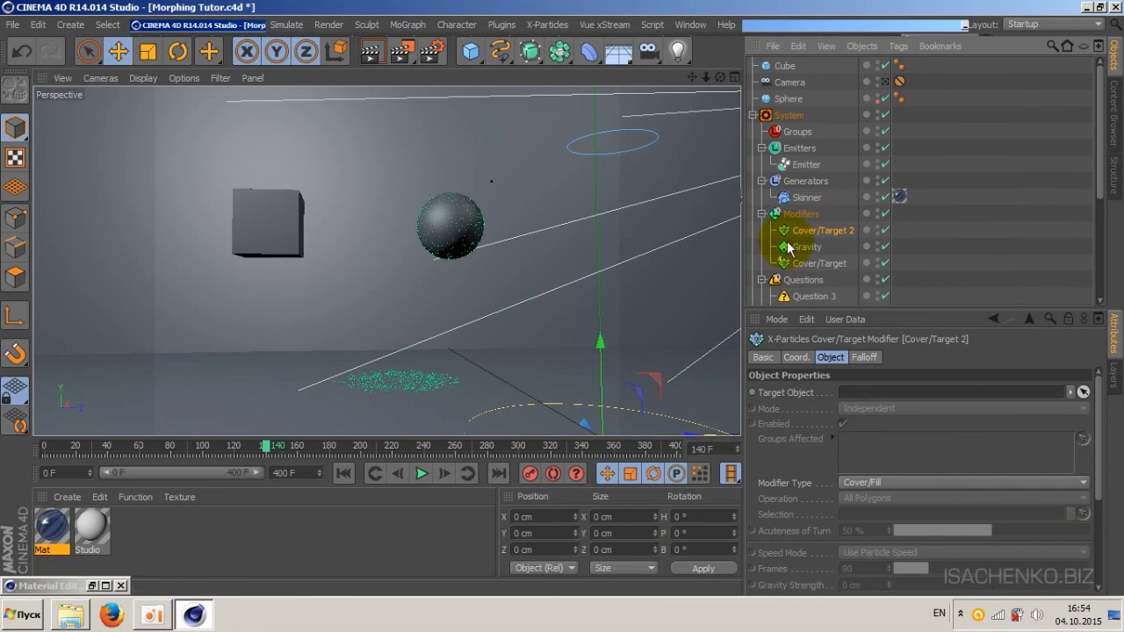
click(257, 239)
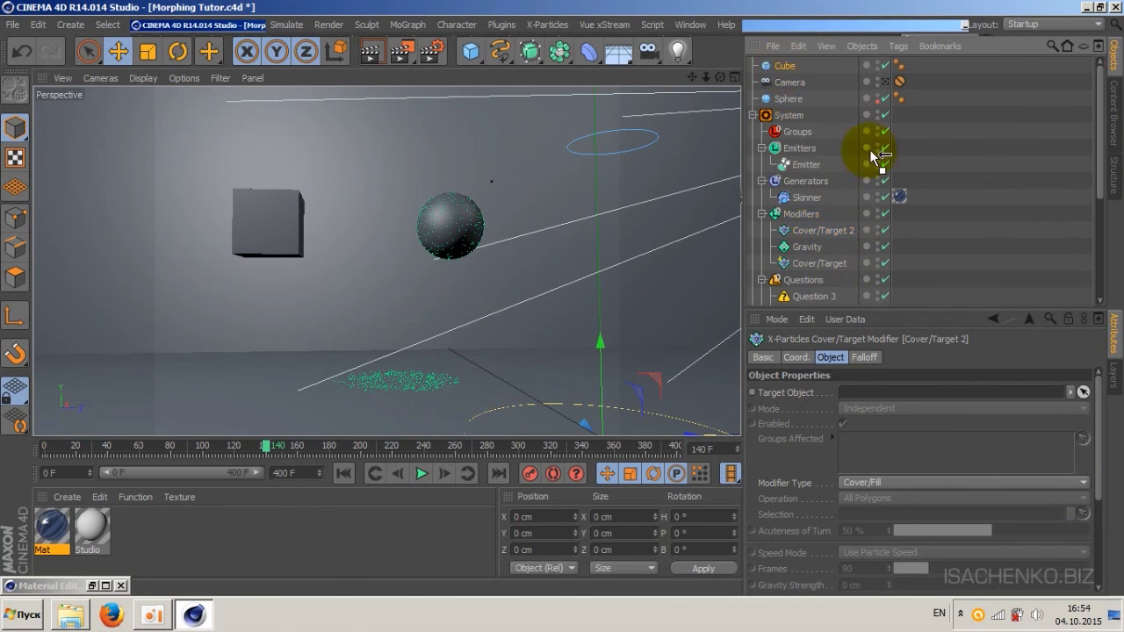
drag(872, 151, 864, 393)
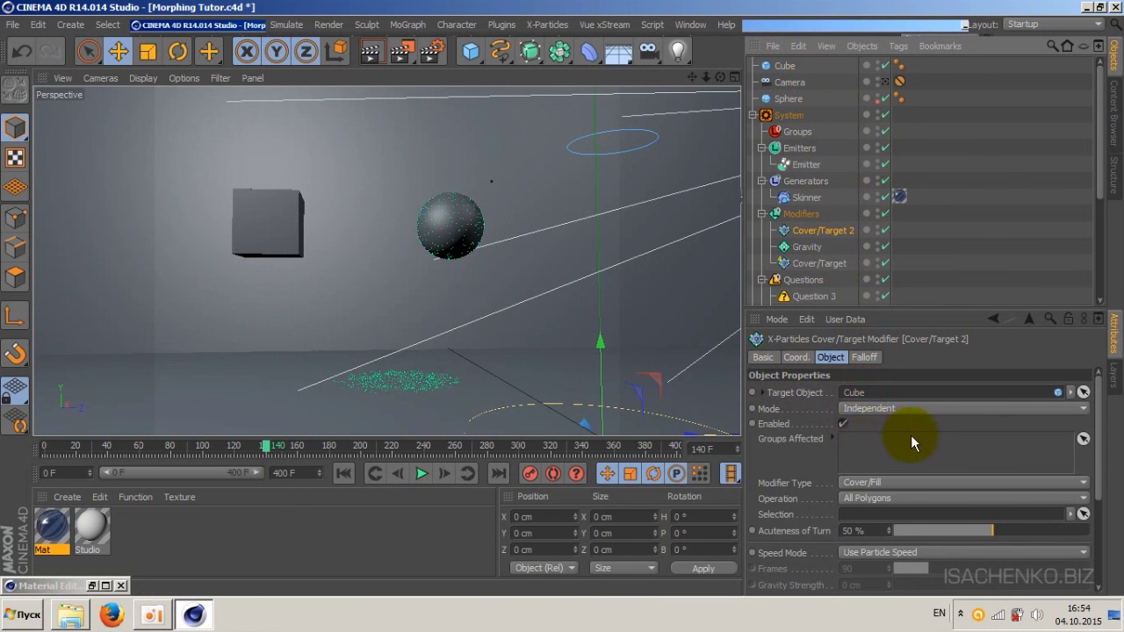
click(905, 411)
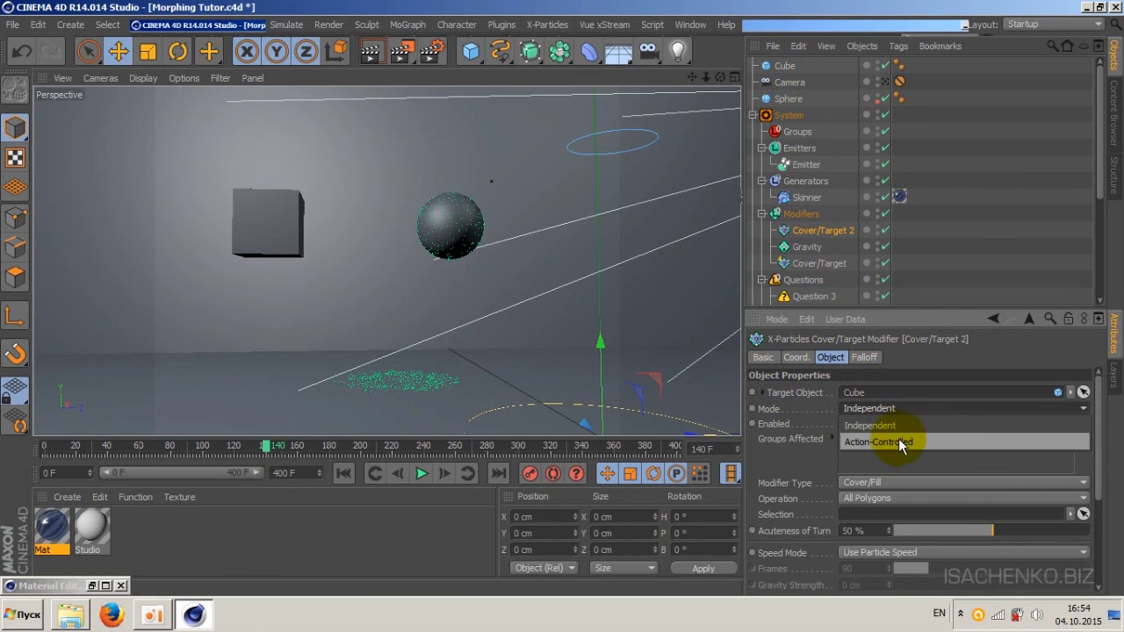
click(900, 439)
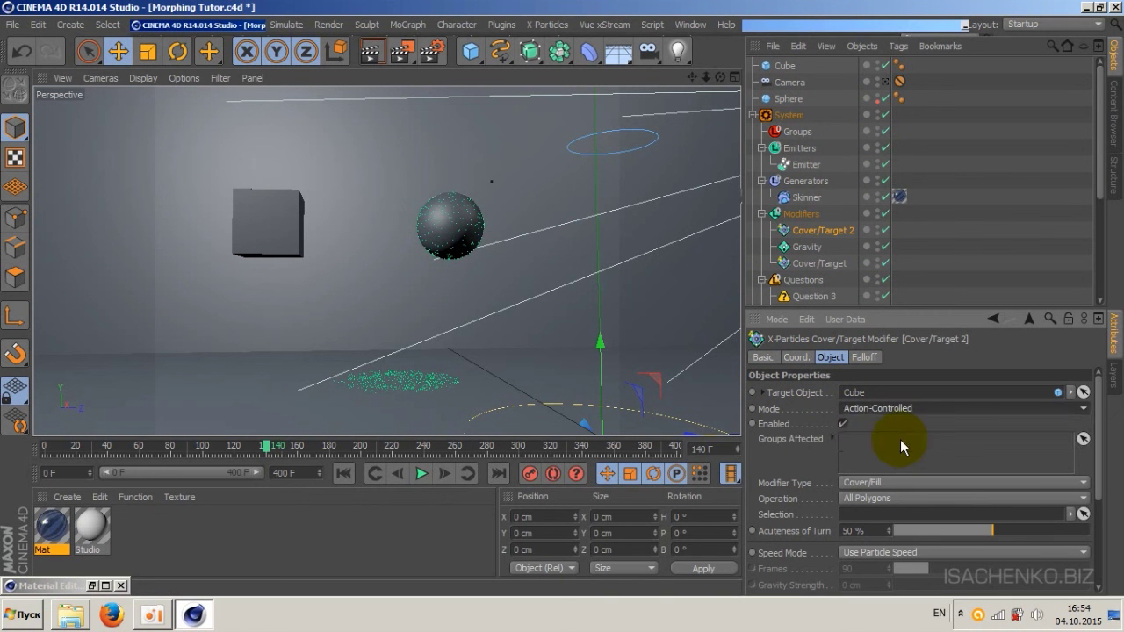
click(843, 424)
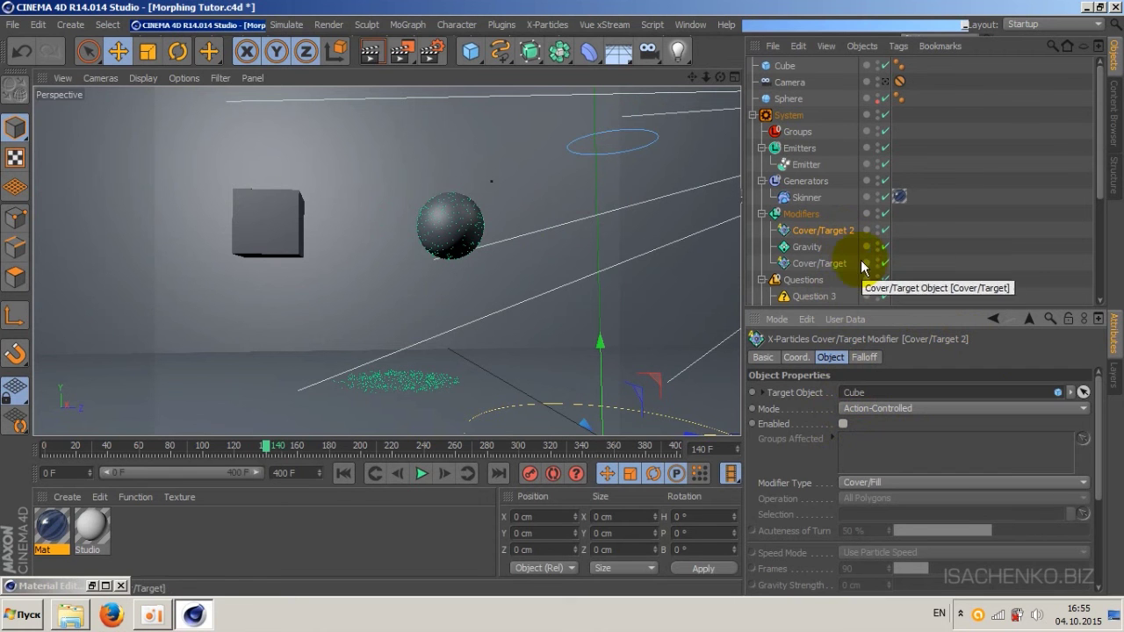
drag(1099, 181, 1104, 253)
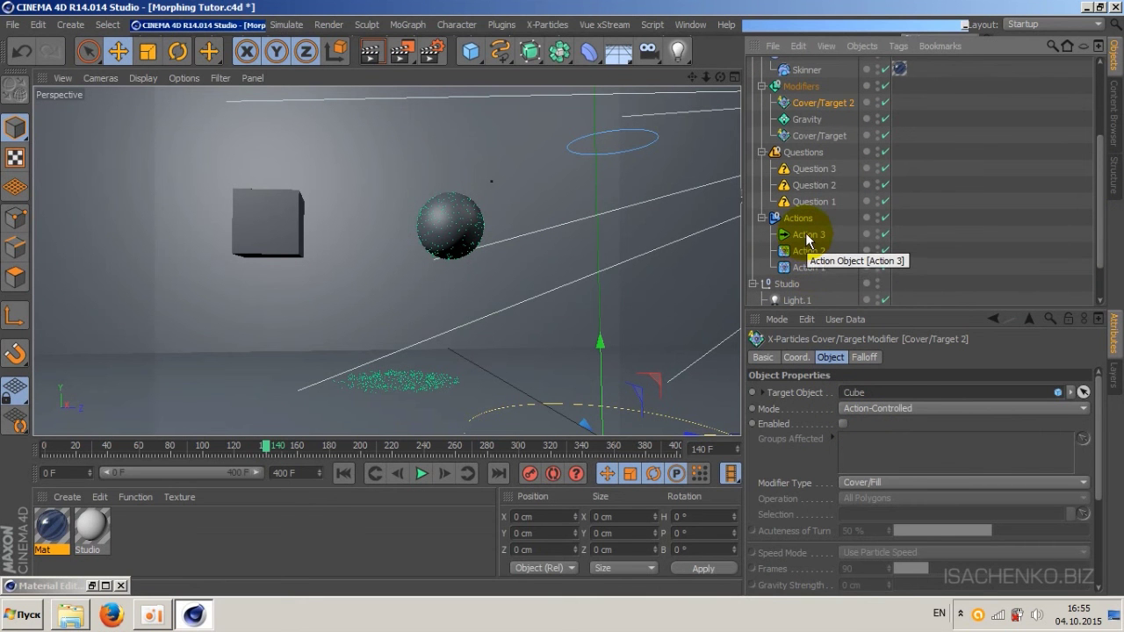
Step: Set Action 3 to Control Cover/Target Modifier, link Cover/Target 2, and tick Change Modifier Settings
click(807, 237)
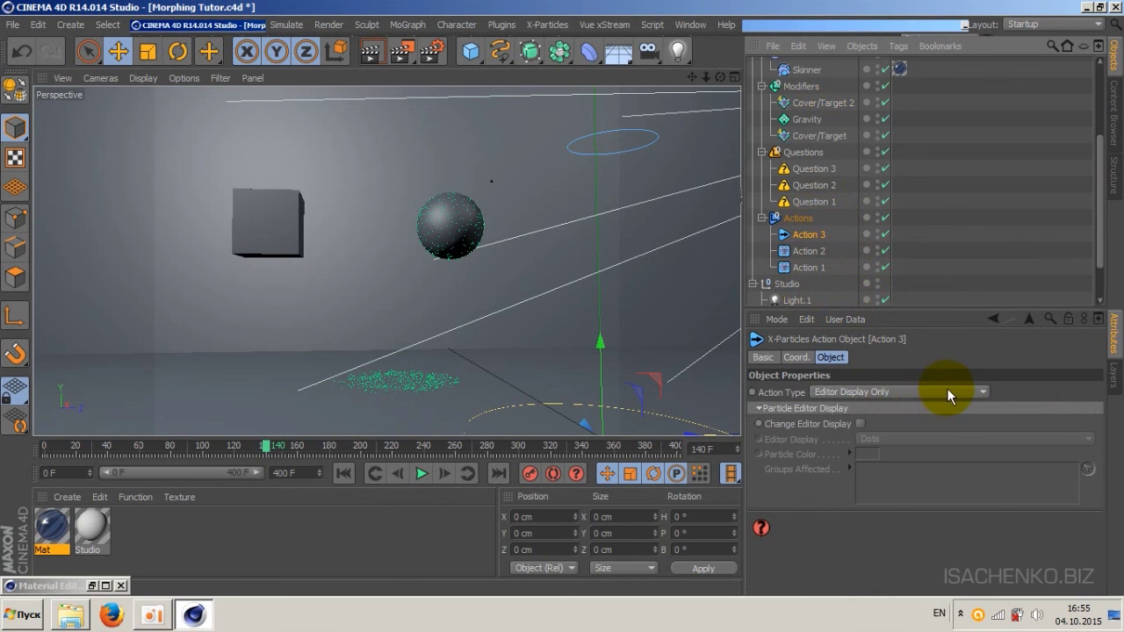
click(975, 389)
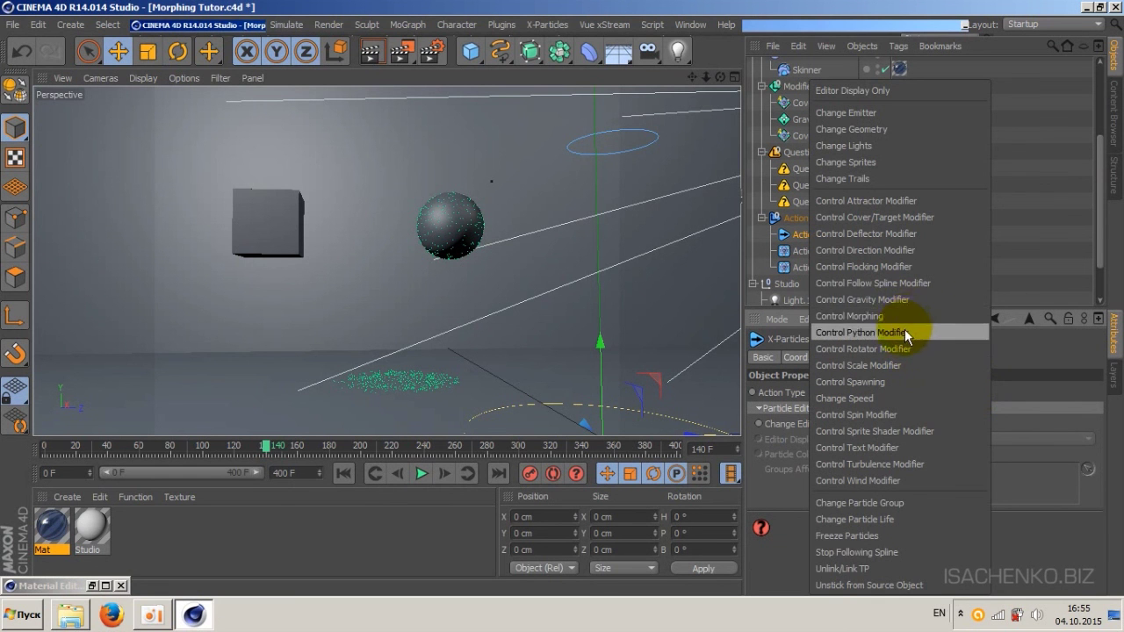
click(902, 223)
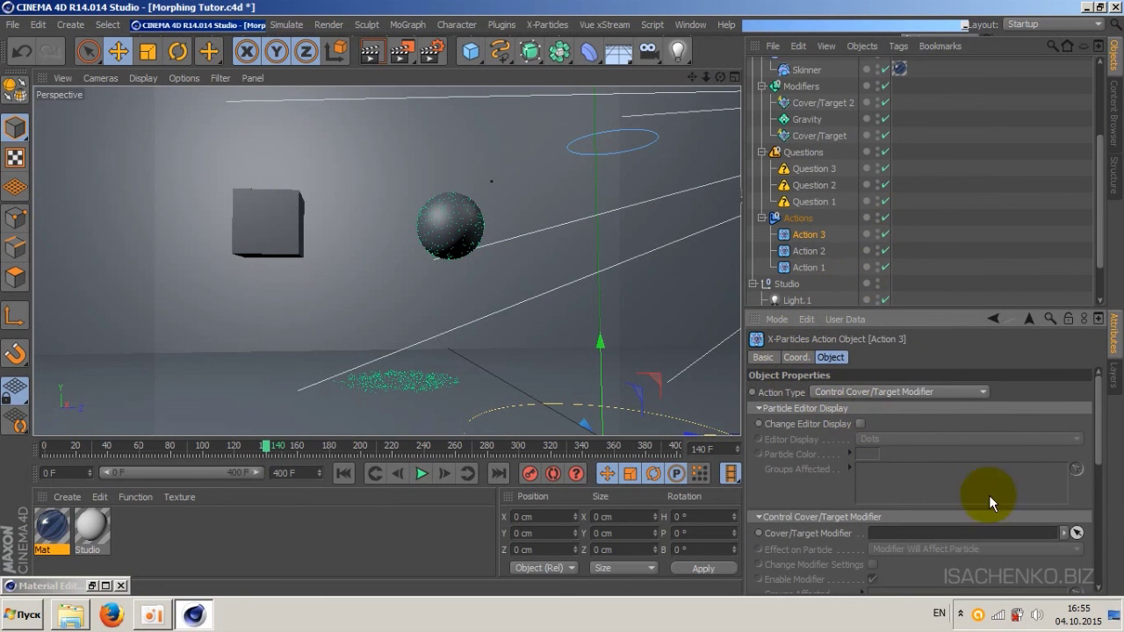
drag(1098, 451, 1098, 478)
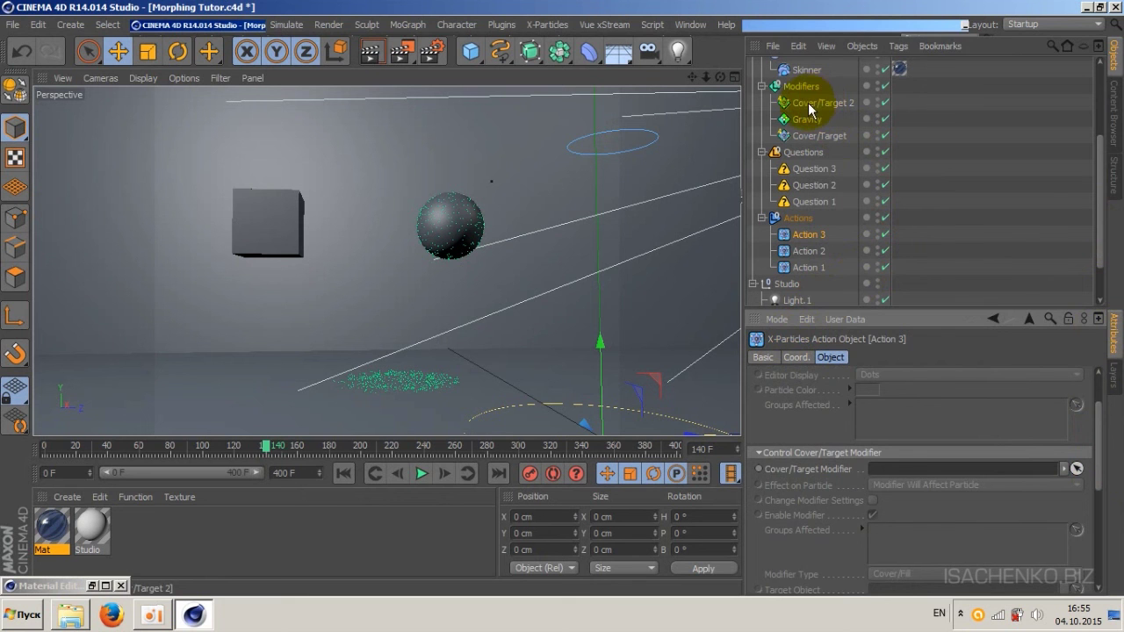
drag(810, 109, 900, 469)
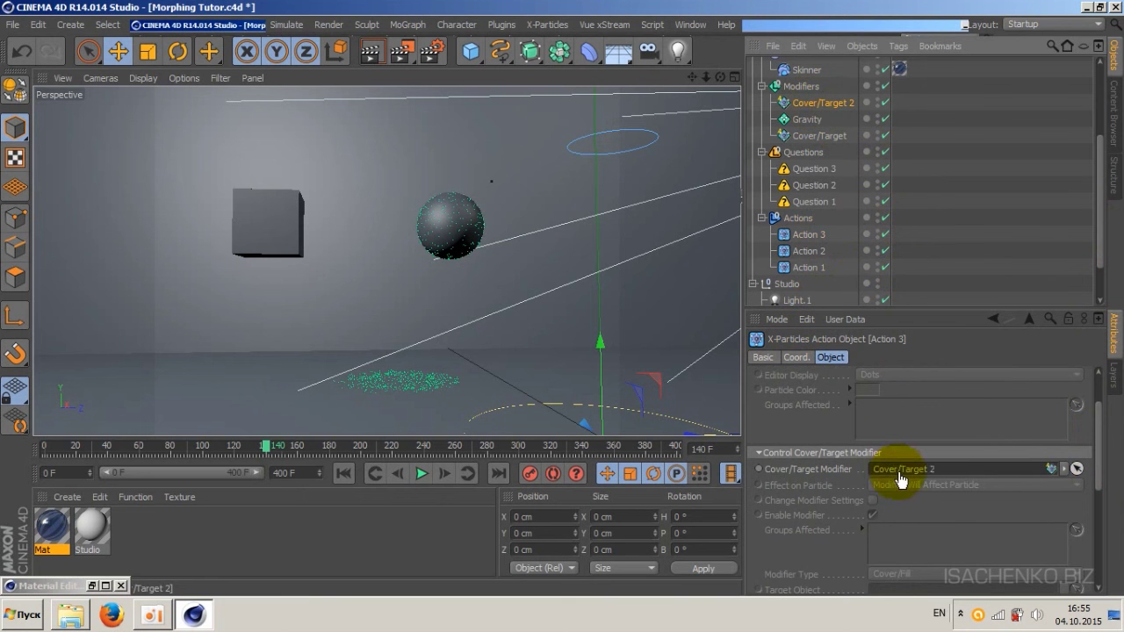
drag(1098, 472, 1098, 515)
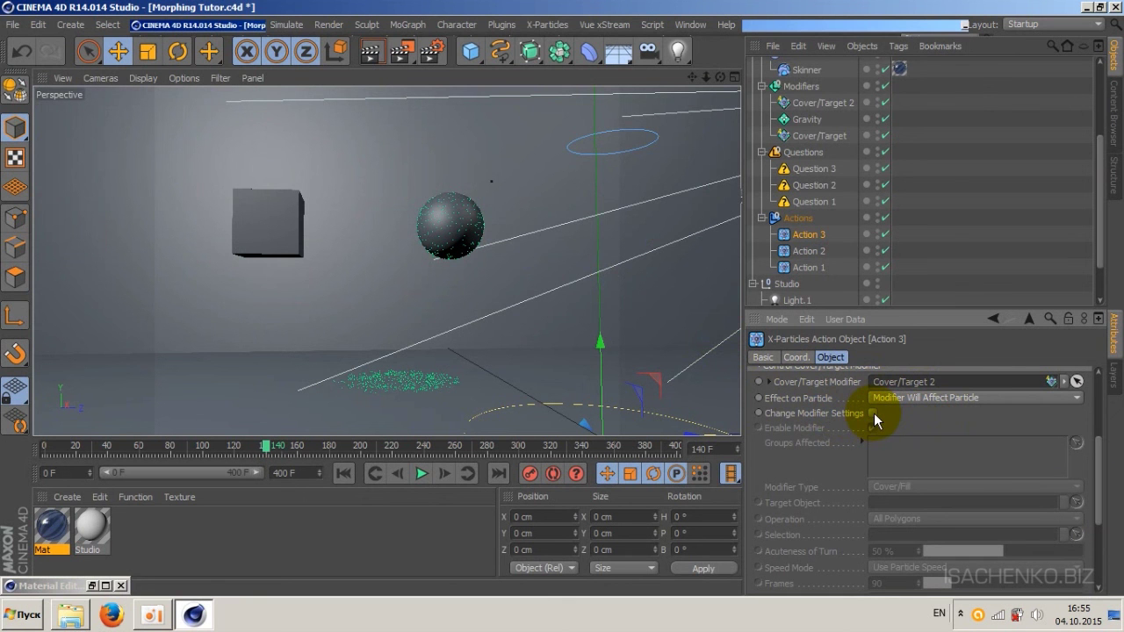
click(872, 413)
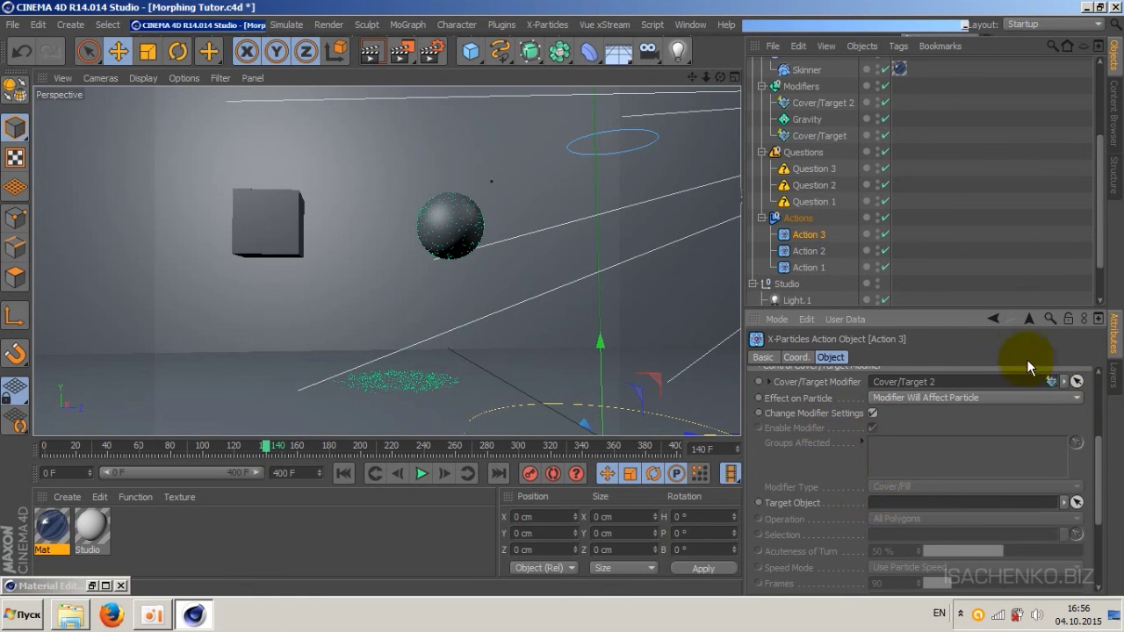
Step: Set Action 3's Target Object to the Cube and Acuteness of Turn to 100%
drag(1102, 202, 1099, 126)
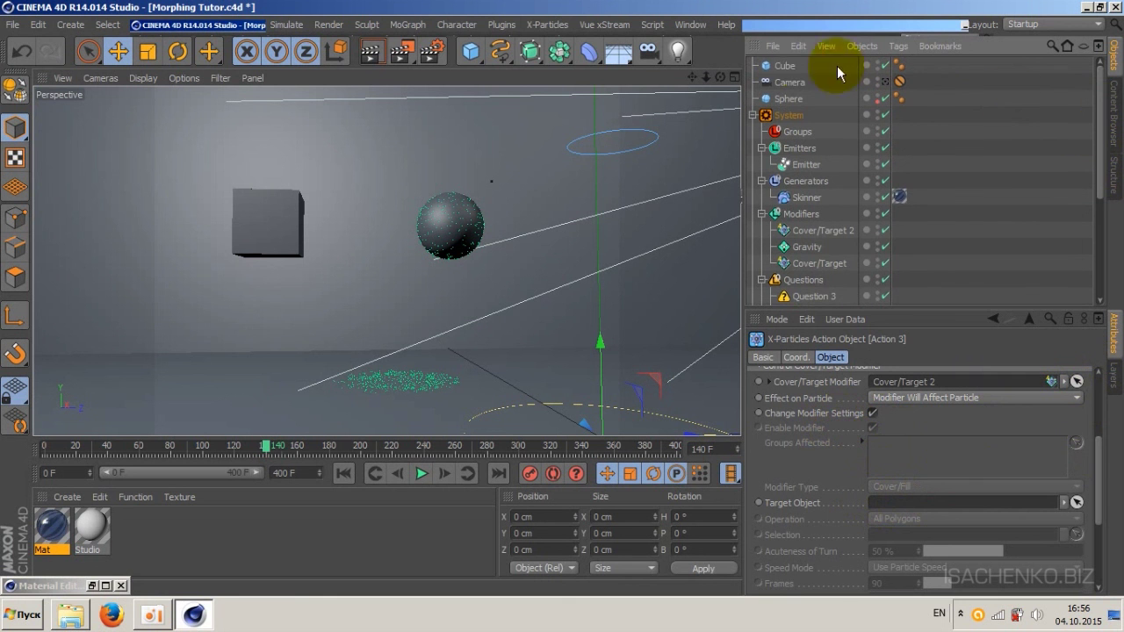
mouse_move(778, 65)
mouse_down()
mouse_move(893, 247)
mouse_move(899, 504)
mouse_up()
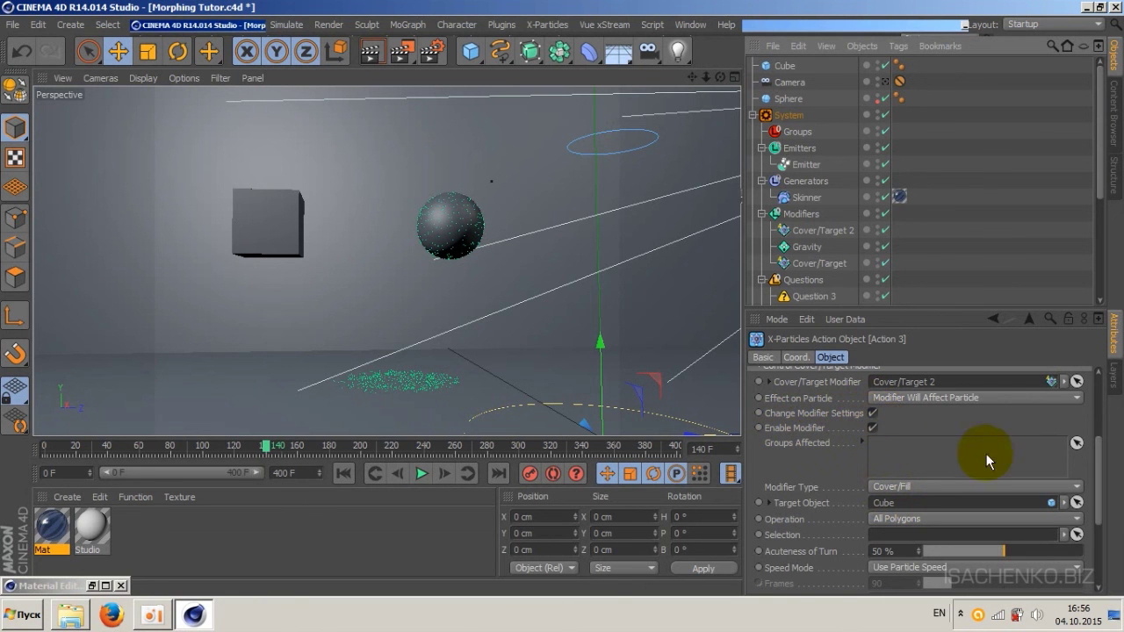
click(1099, 478)
scroll(1099, 478, down, 3)
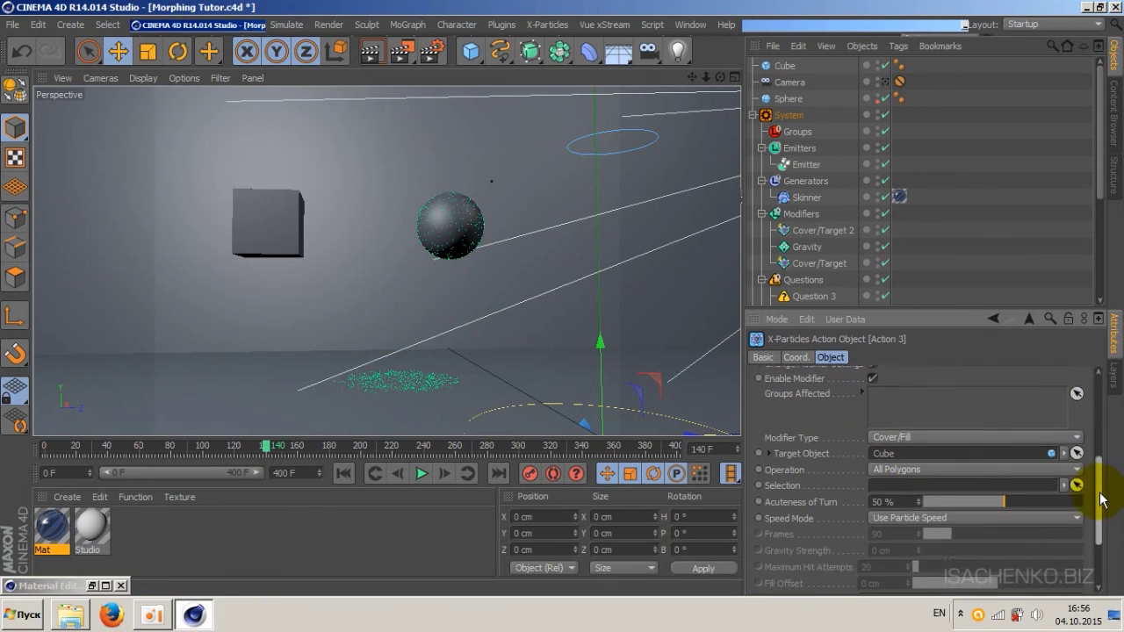
scroll(1097, 491, down, 2)
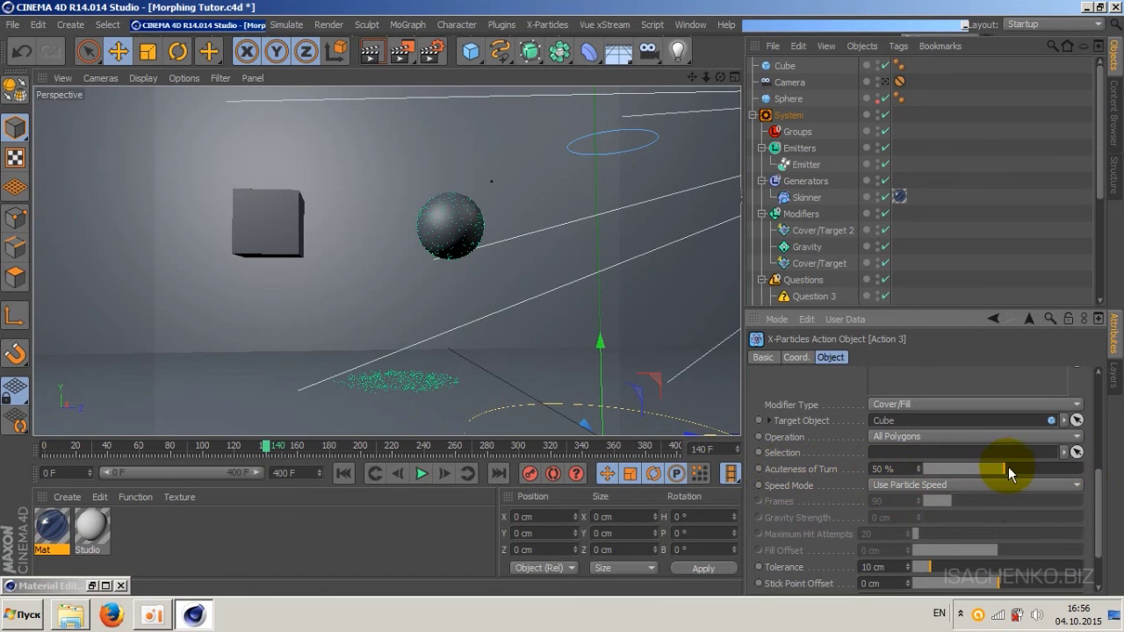
drag(1006, 465, 1090, 470)
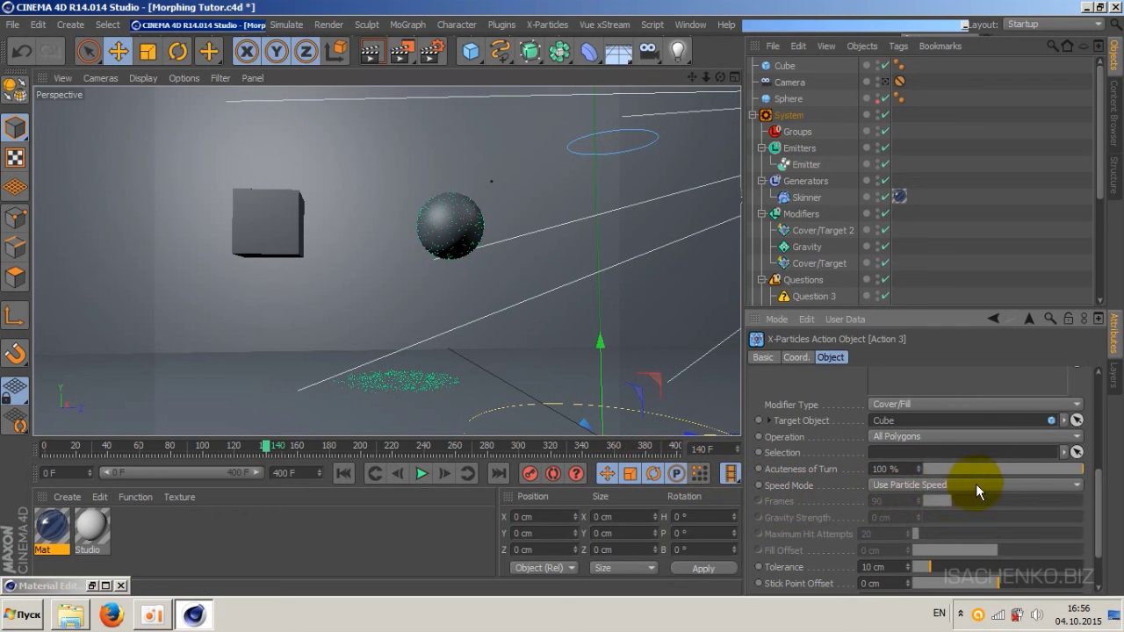
Step: Set Action 3's Speed Mode to Set Frames to Reach Target with 45 frames
click(976, 484)
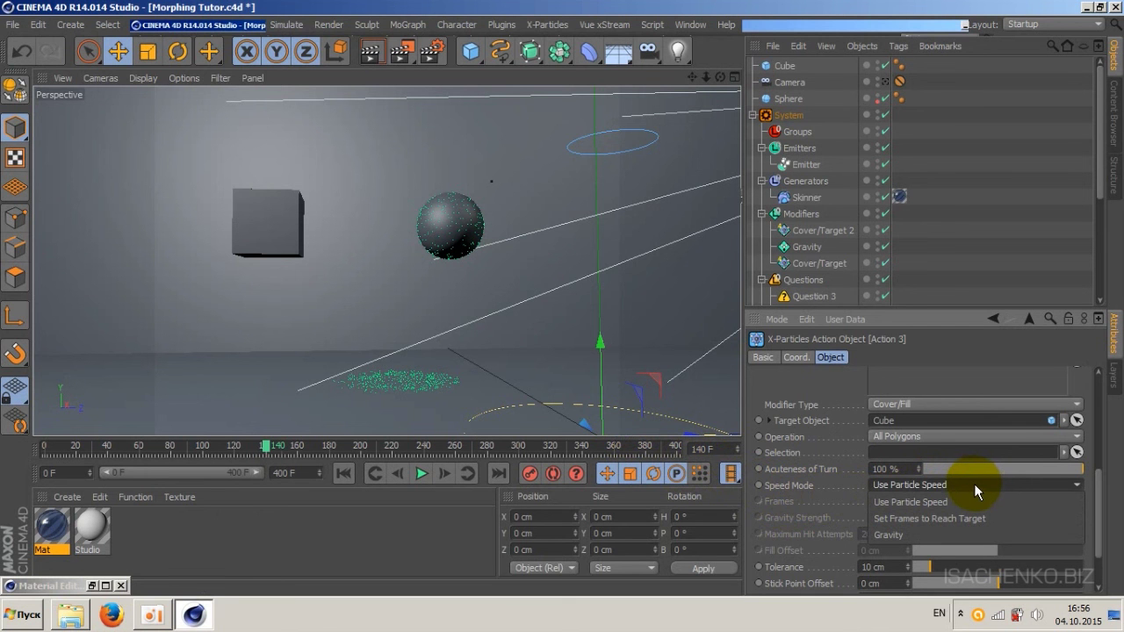
click(944, 516)
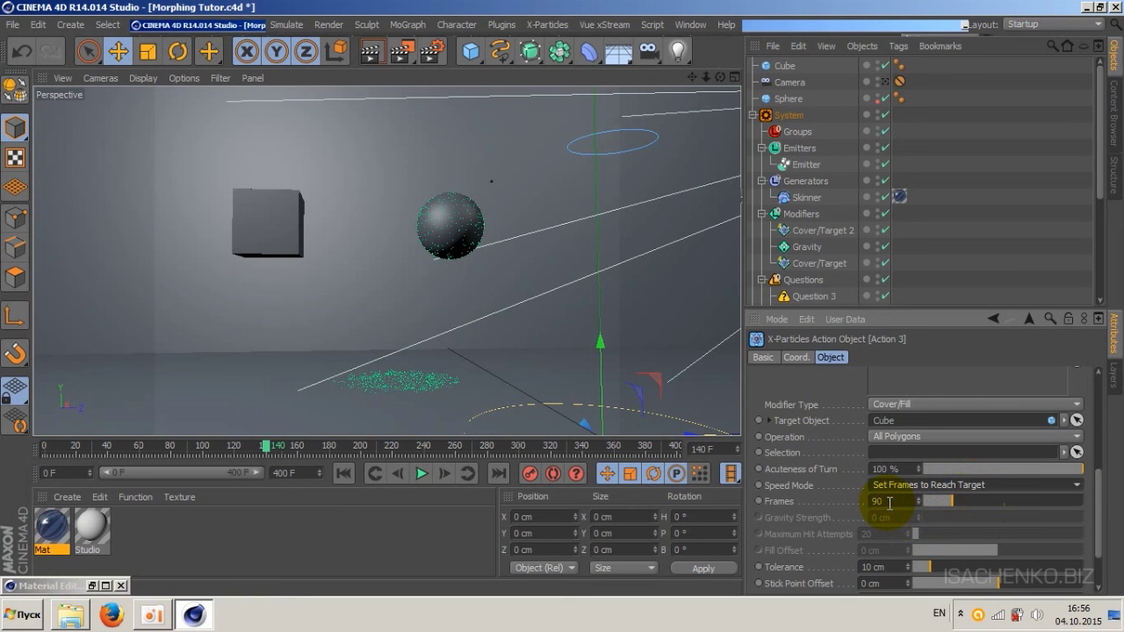
double_click(878, 501)
text(30)
key(Return)
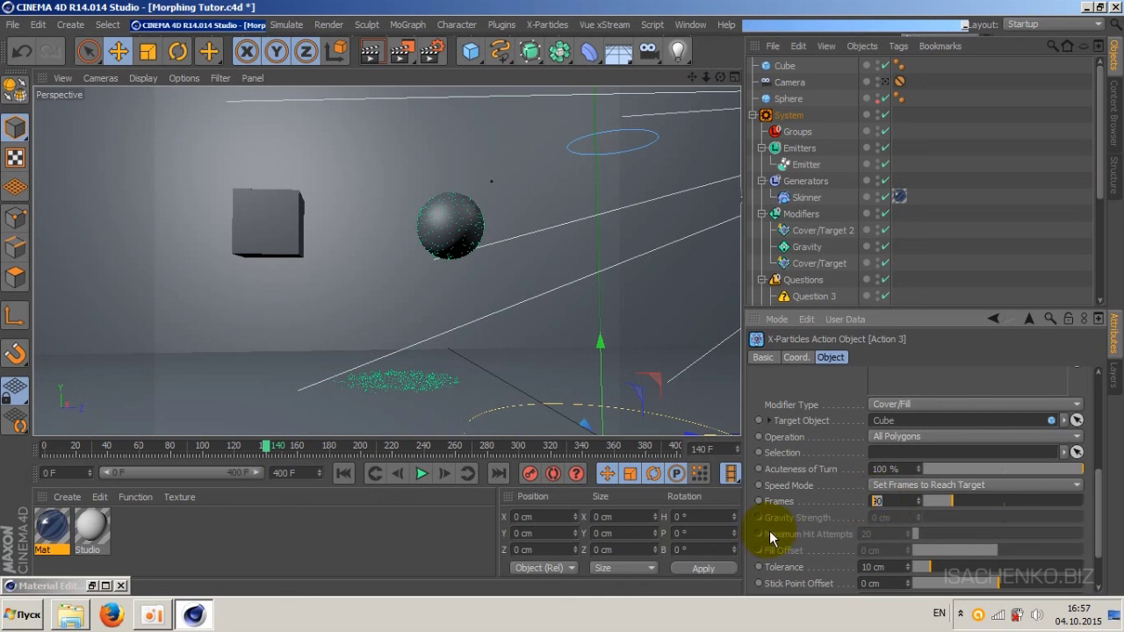
text(45)
key(Return)
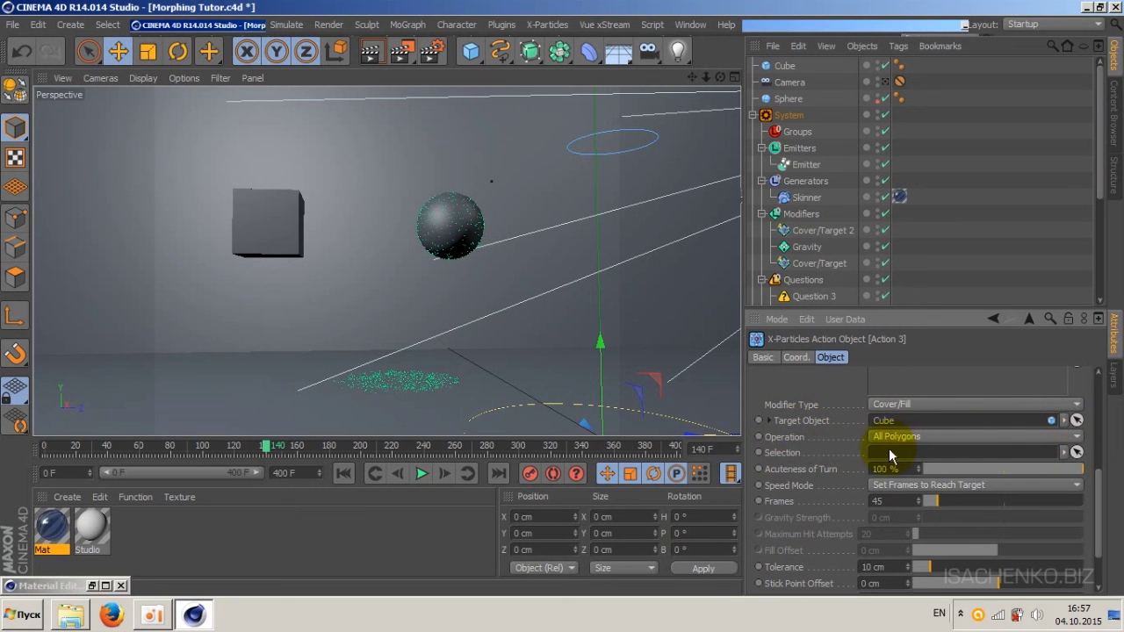
Step: Replay the simulation from the start and stop at frame 199
click(342, 475)
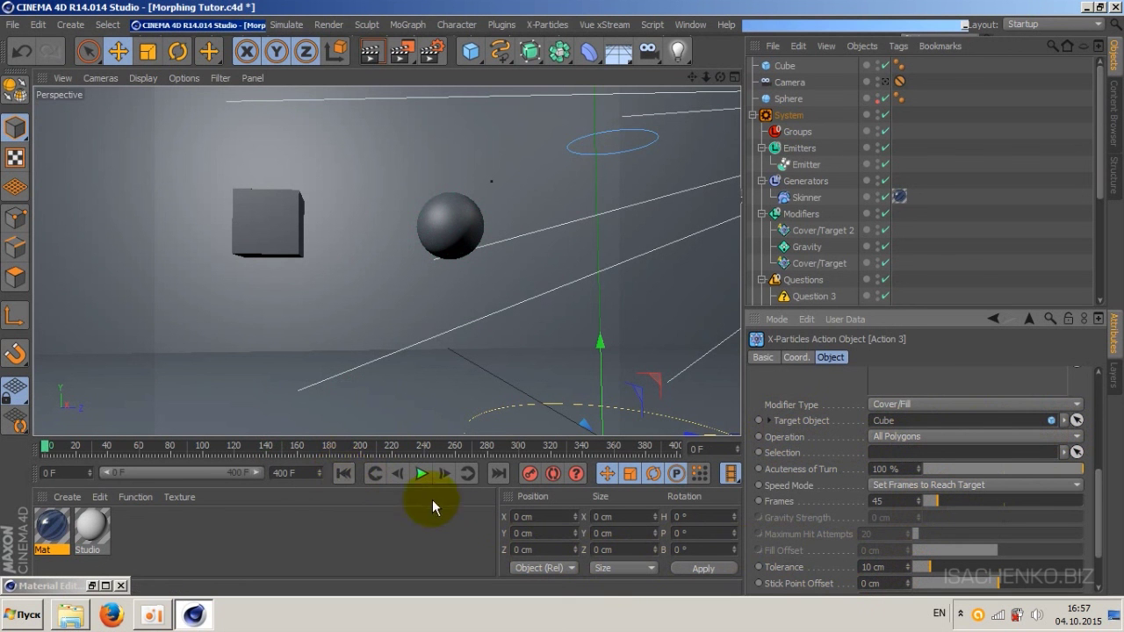
click(419, 475)
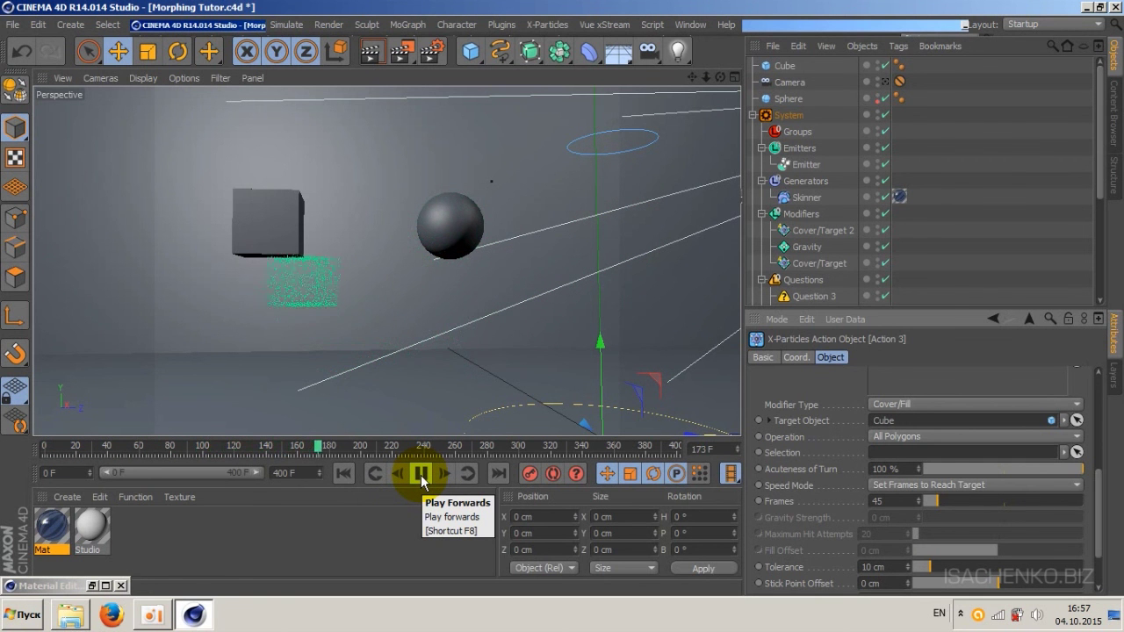
click(420, 475)
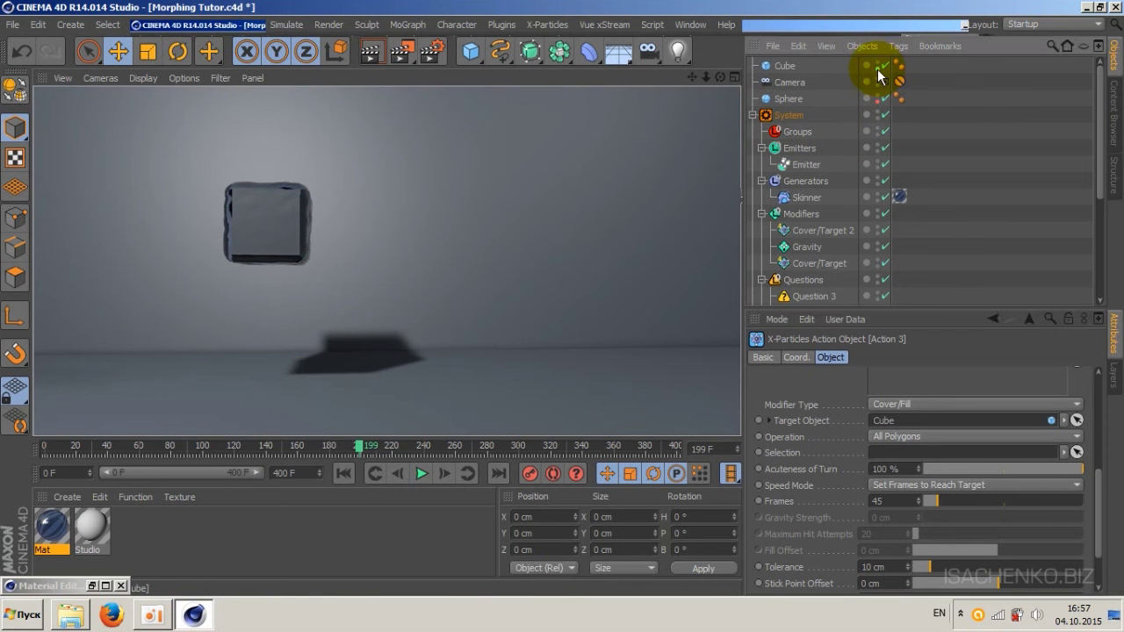
Step: Make the Sphere visible again and select the Emitter to show its display settings
click(878, 95)
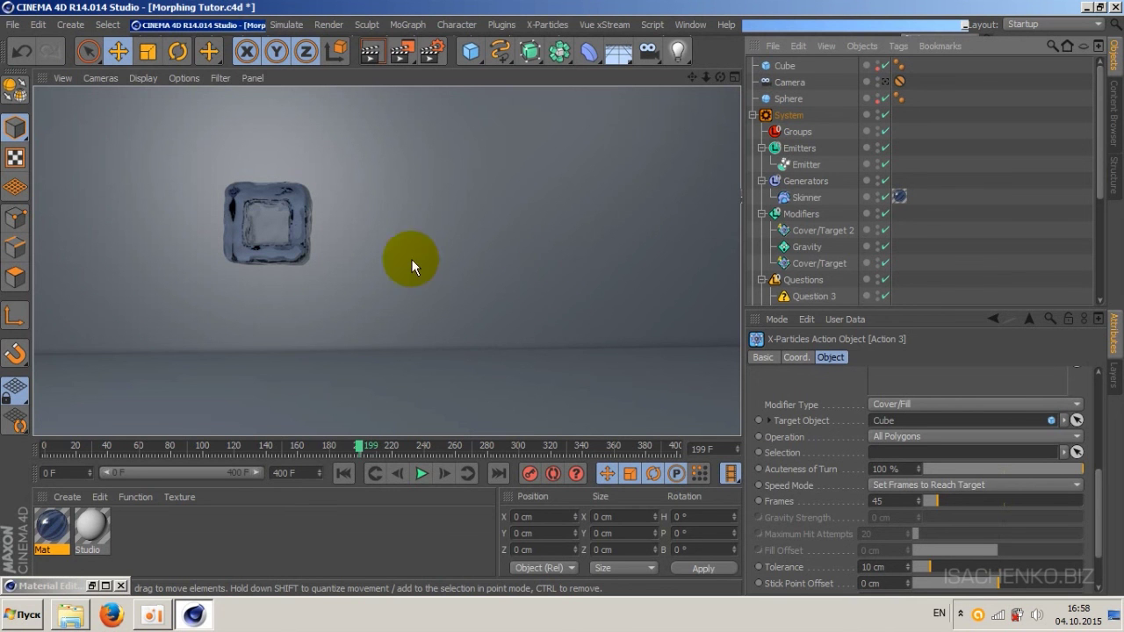
click(387, 274)
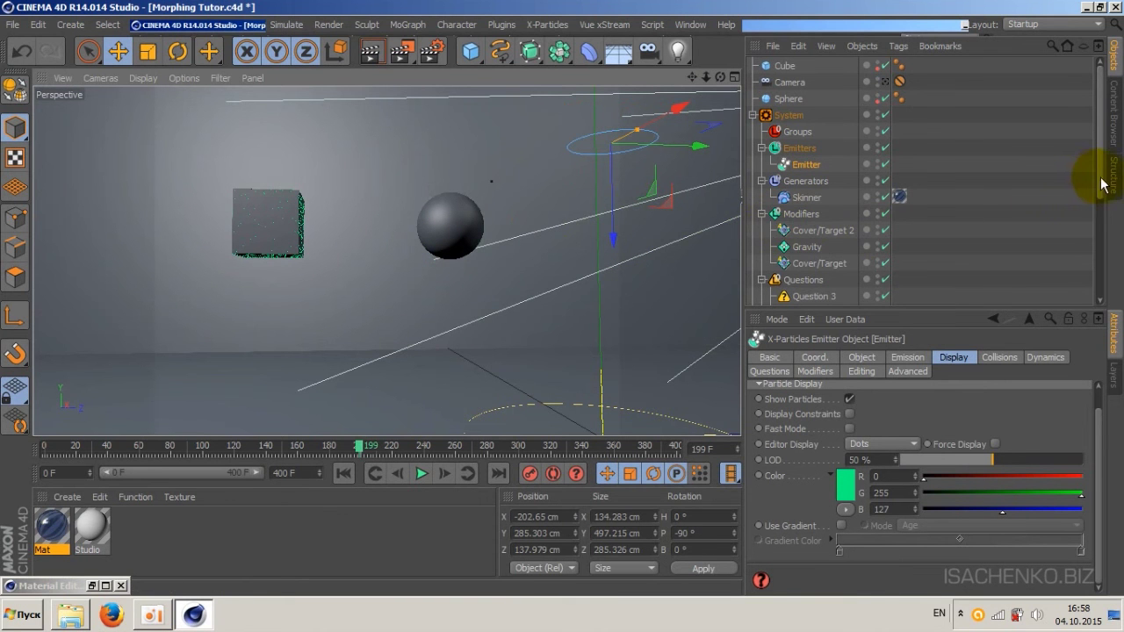
Step: Add a new question and action setup to the X-Particles System
mouse_move(1104, 184)
mouse_down()
mouse_move(1104, 278)
mouse_move(872, 120)
mouse_up()
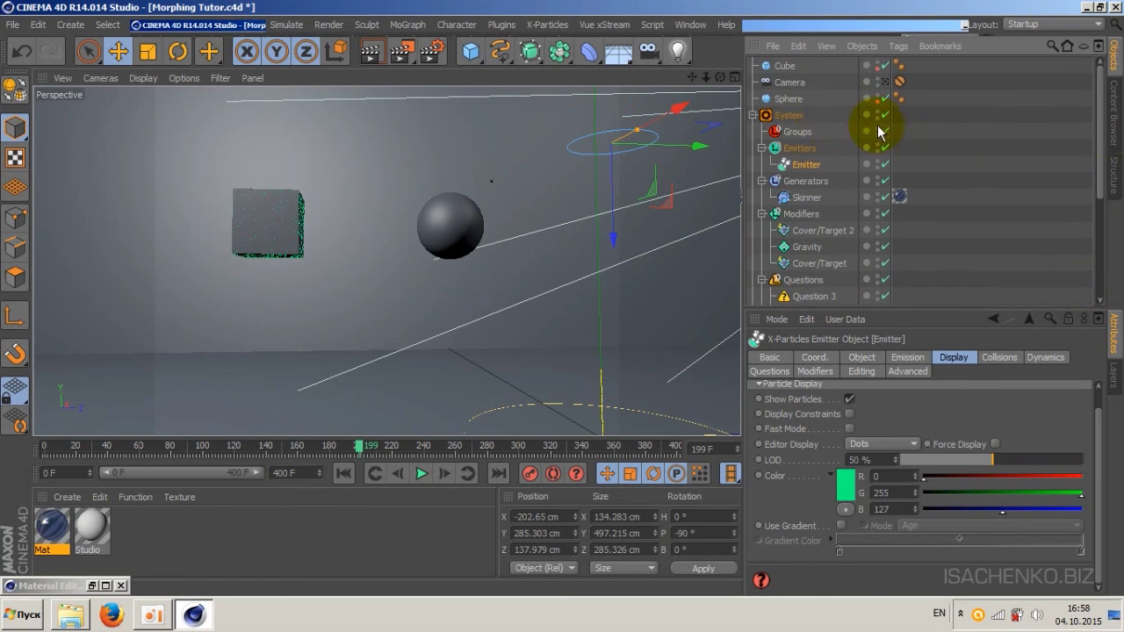
click(788, 115)
scroll(1103, 157, down, 2)
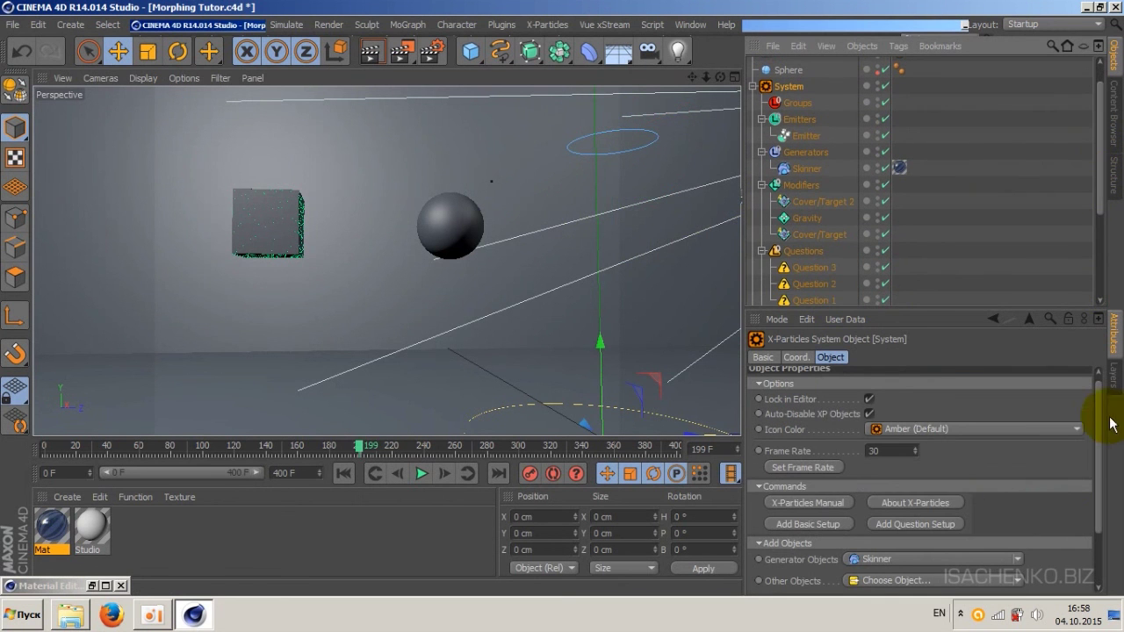
drag(1096, 431, 1103, 463)
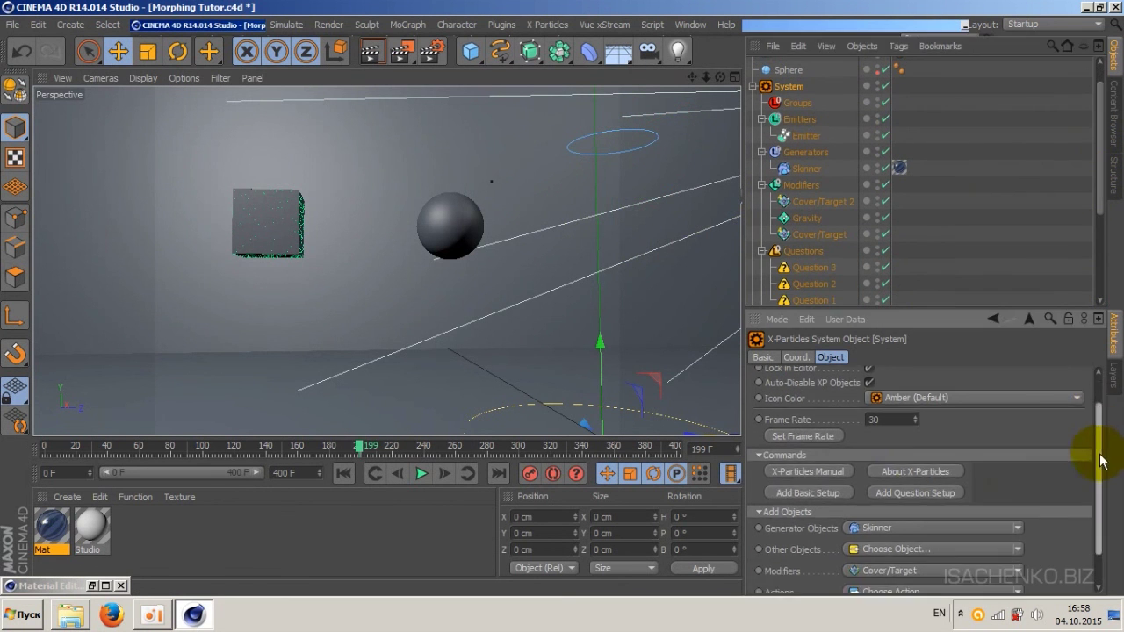
click(921, 490)
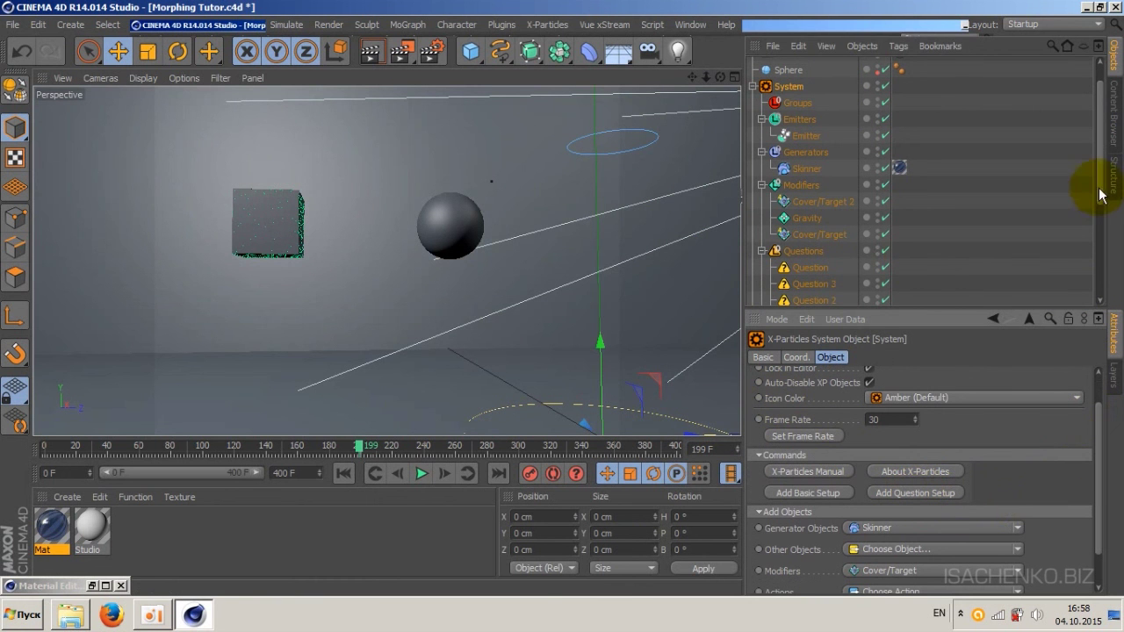
drag(1096, 184, 1097, 251)
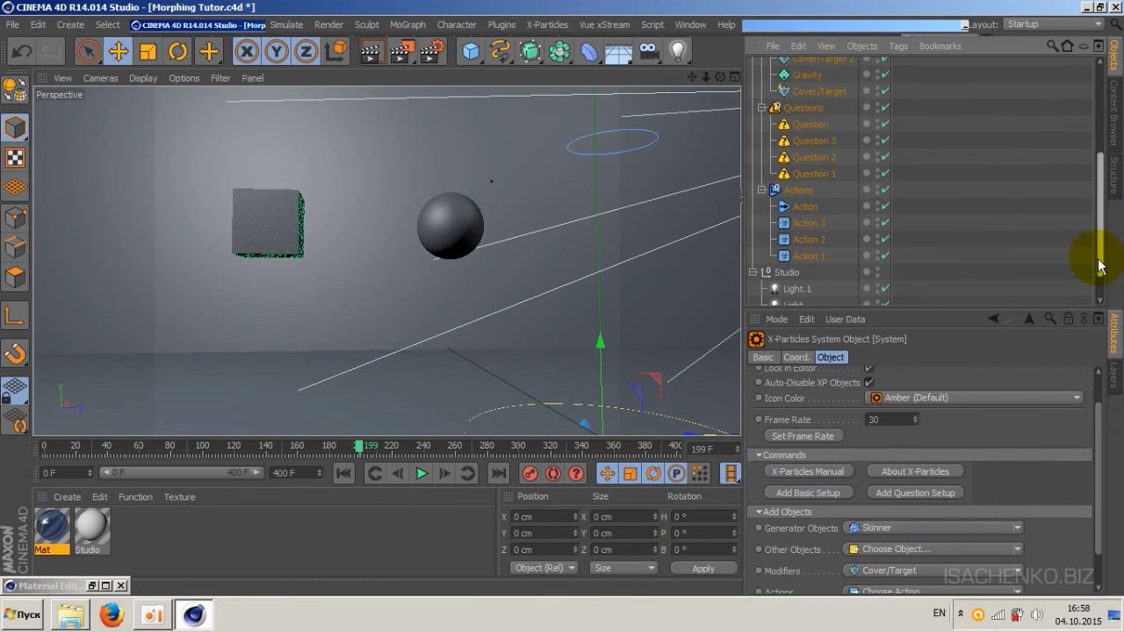
Step: Rename the new question and action to Question 4 and Action 4
double_click(809, 123)
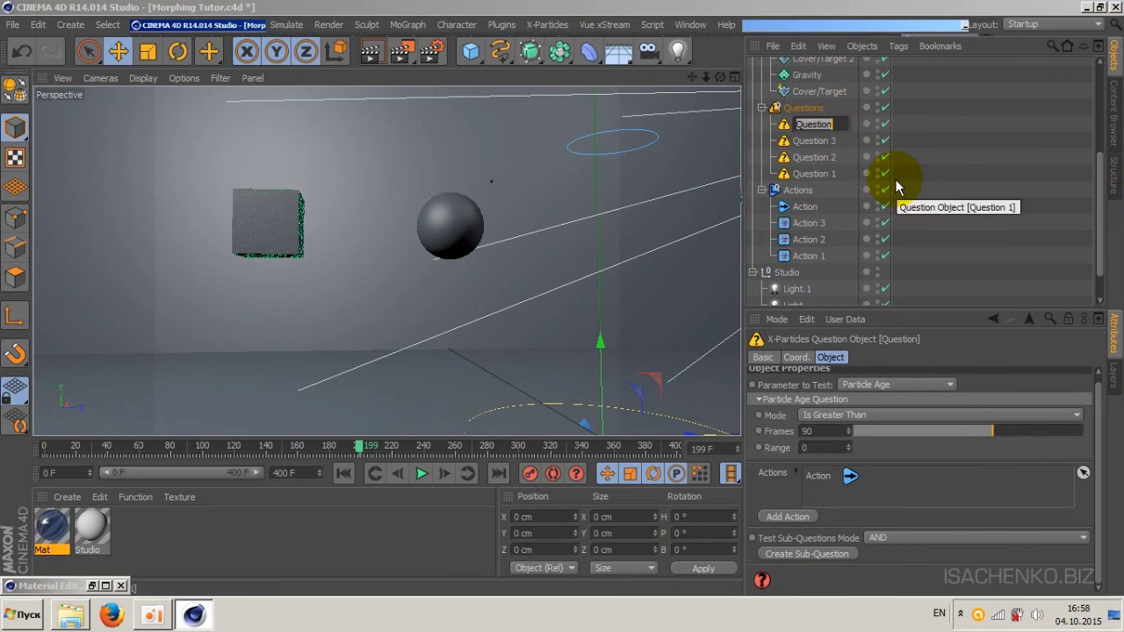
text( 4)
key(Return)
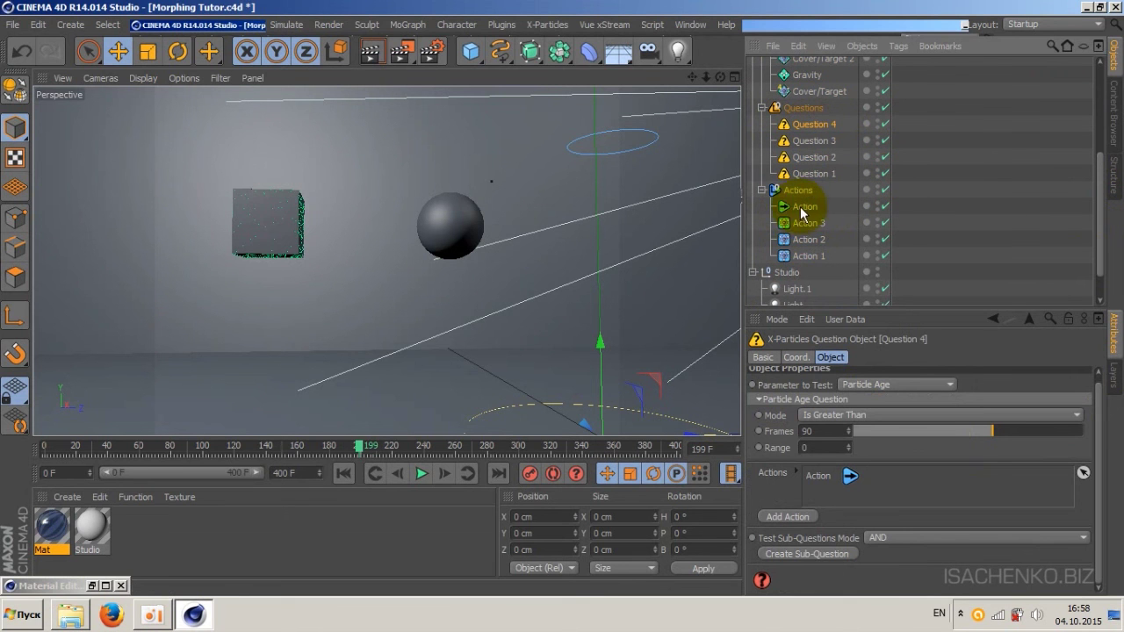
double_click(803, 206)
text(4)
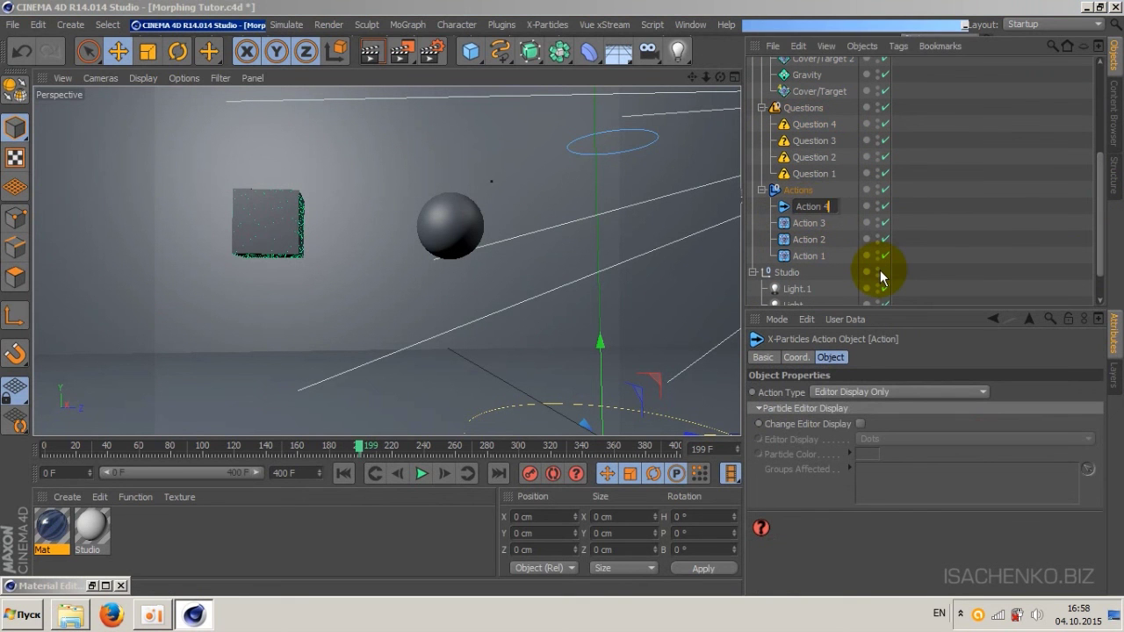
key(Return)
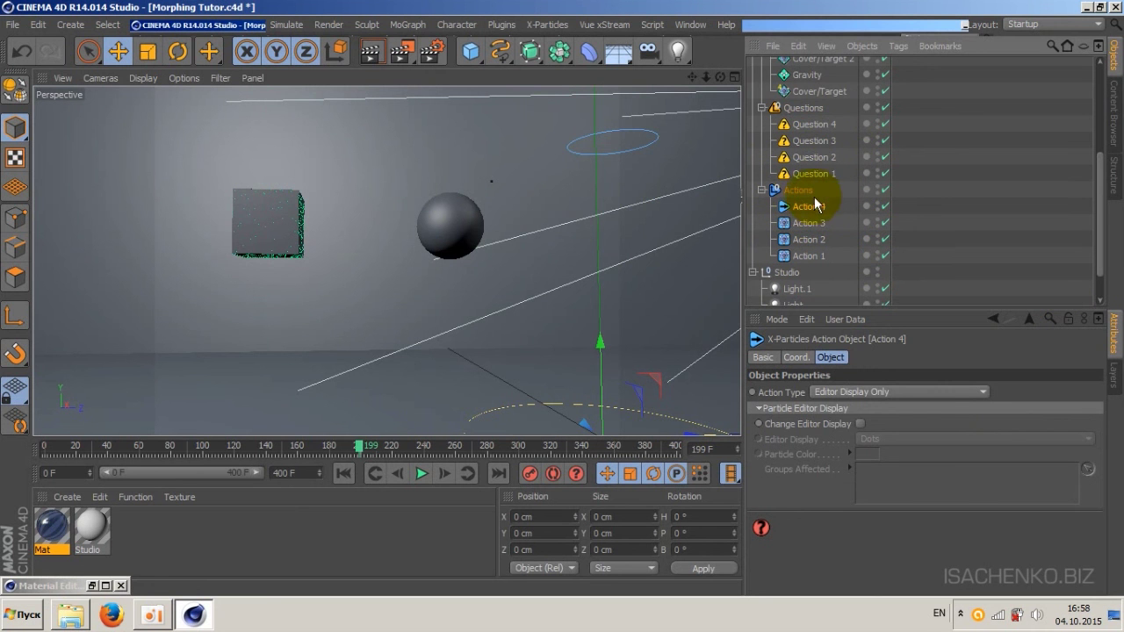
click(816, 126)
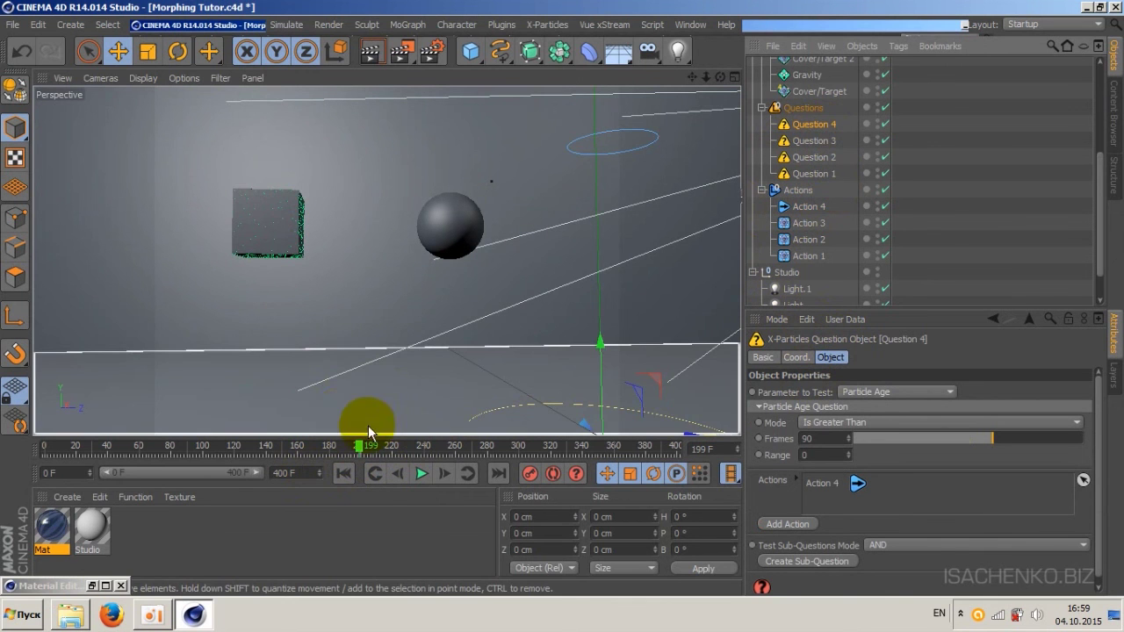
Step: Play the simulation to frame 208, then disable Question 4 and Action 4
click(345, 473)
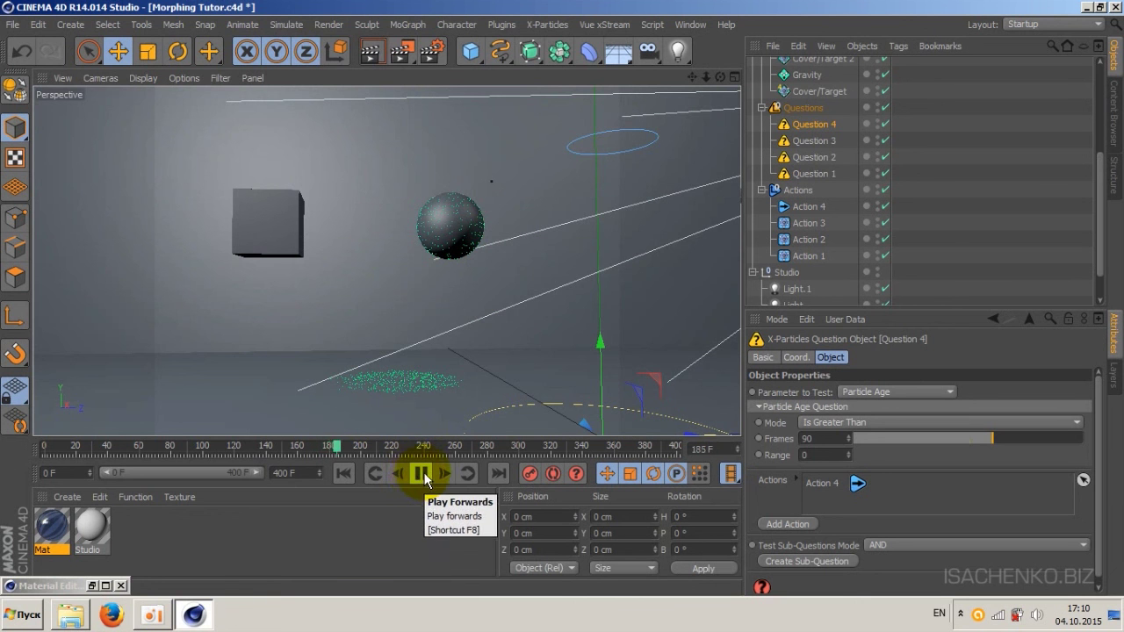
click(421, 475)
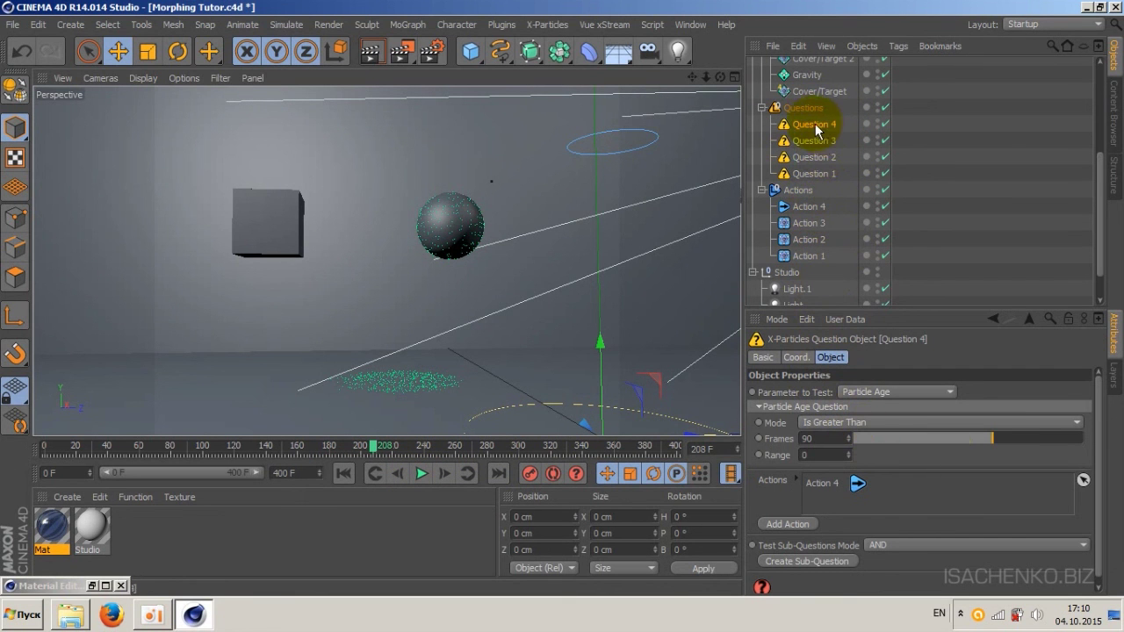
click(885, 124)
click(885, 206)
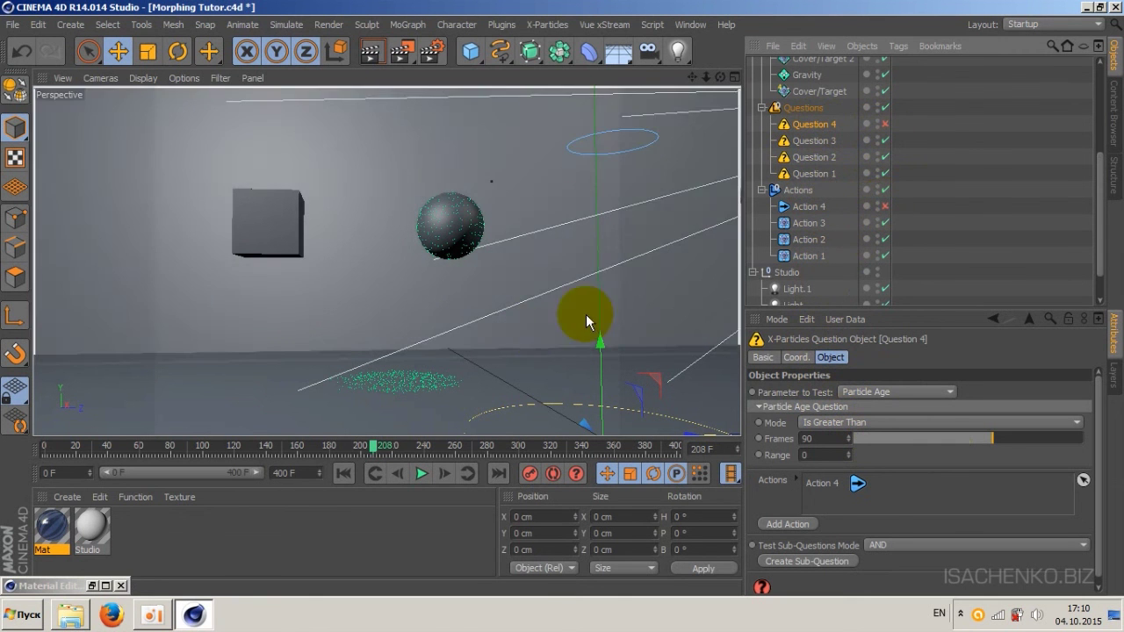
Step: Replay the simulation to frame 207 and re-enable Question 4
click(343, 475)
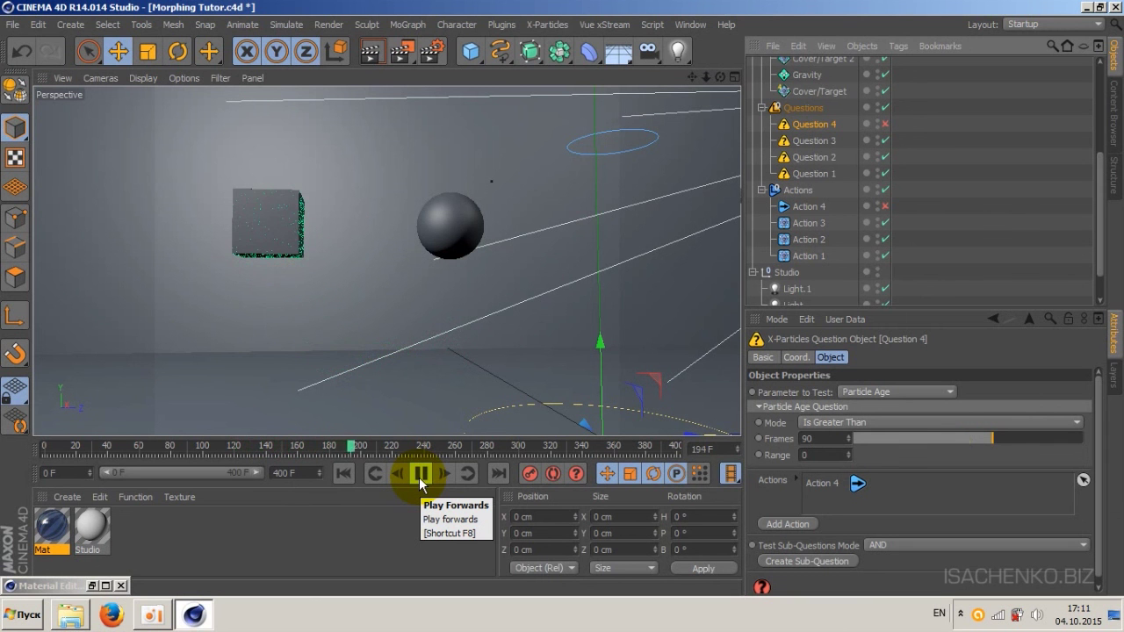
click(418, 475)
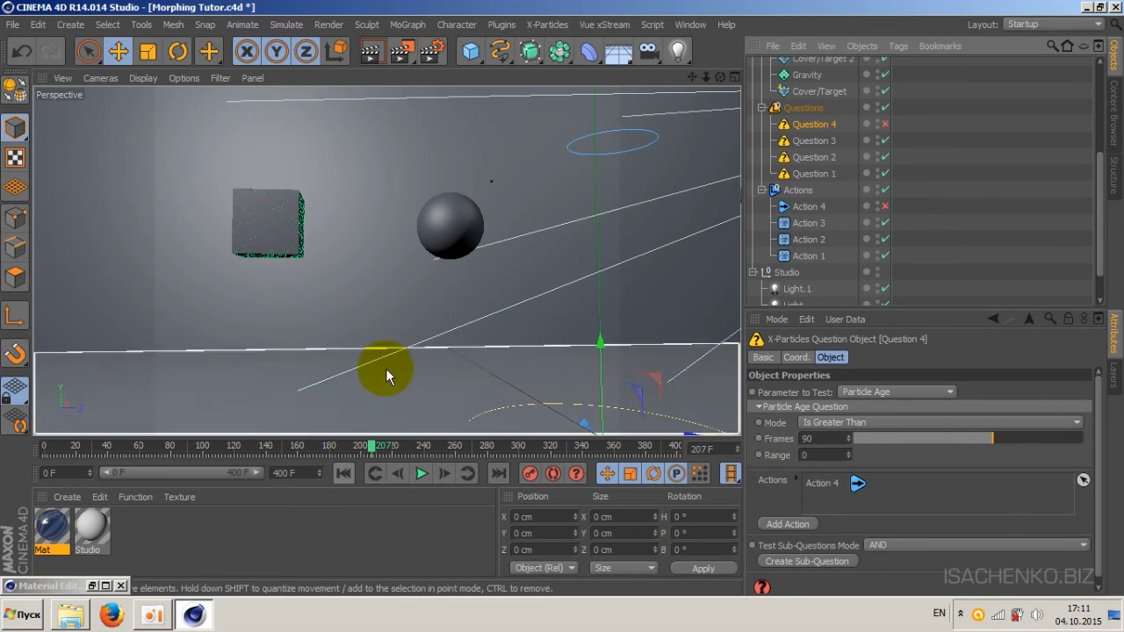
click(885, 124)
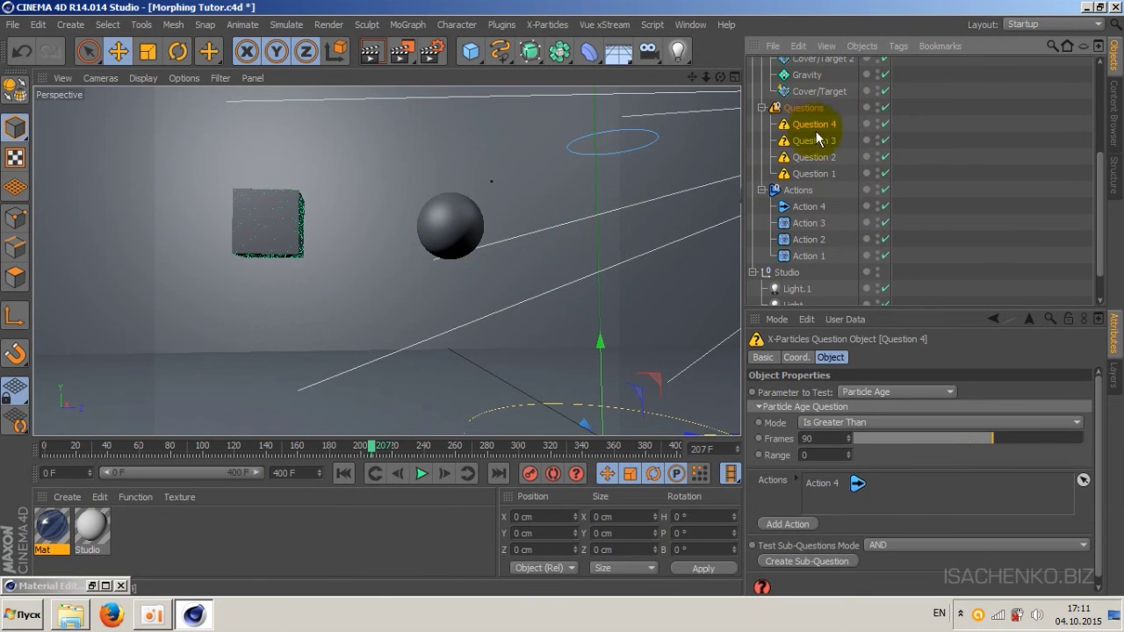
Step: Make Question 4 test Current Frame greater than 205, then select Action 4
click(900, 391)
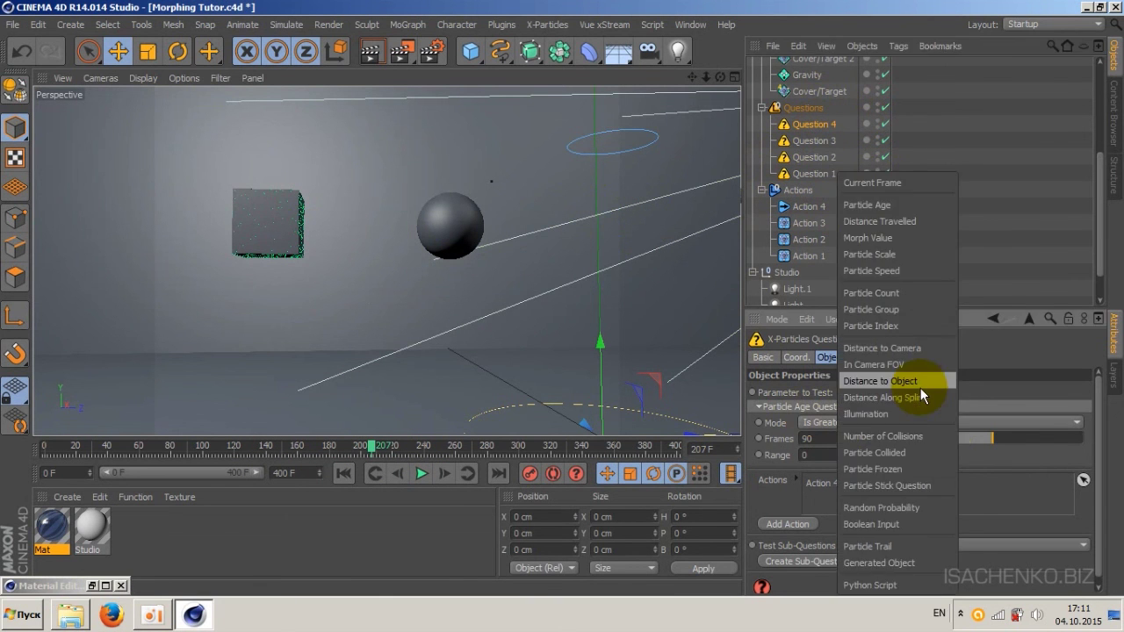
click(877, 182)
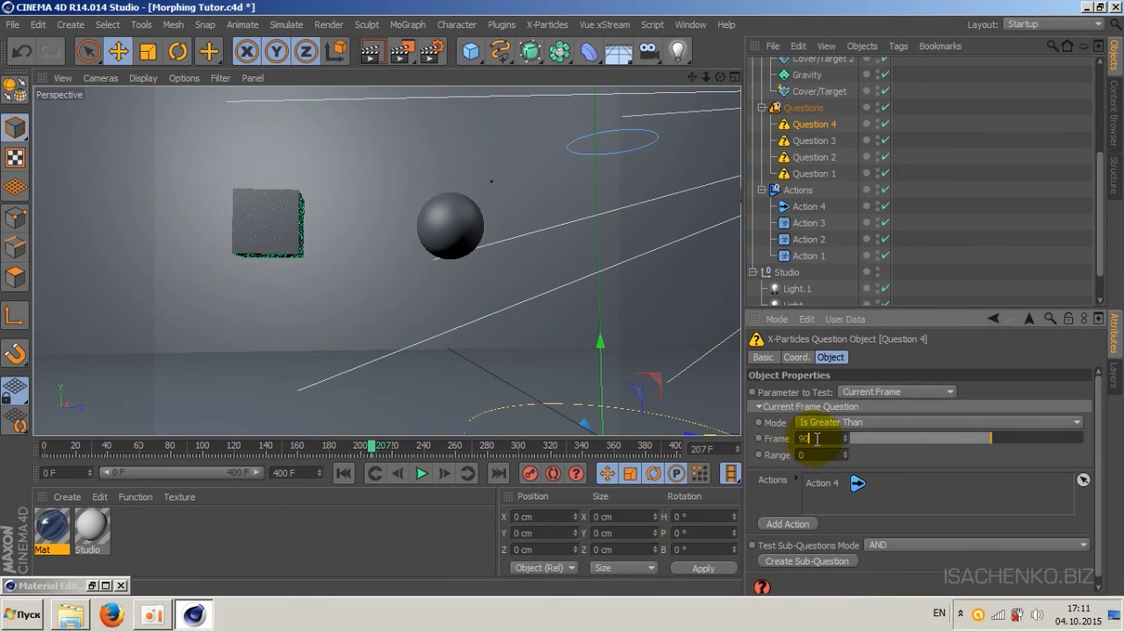
click(801, 438)
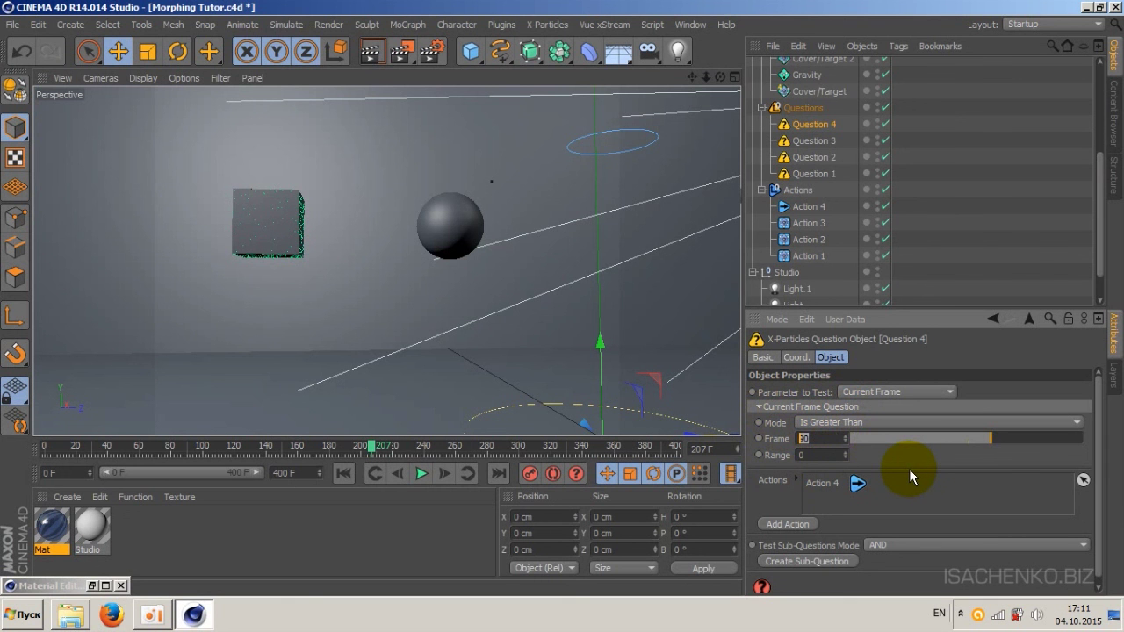
text(205)
key(Return)
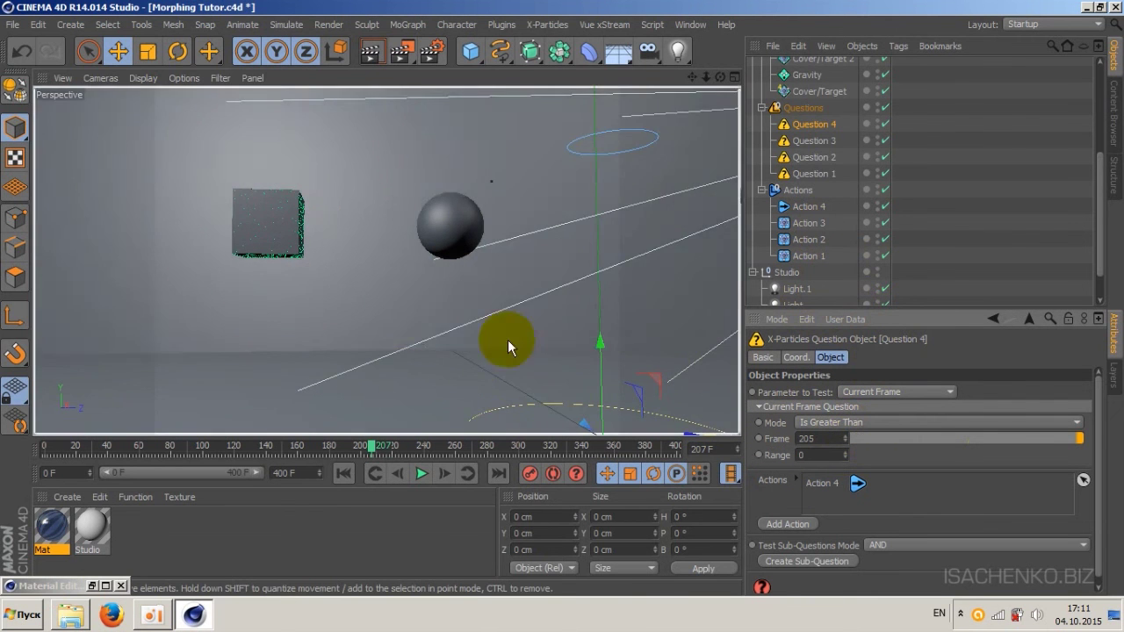
click(807, 209)
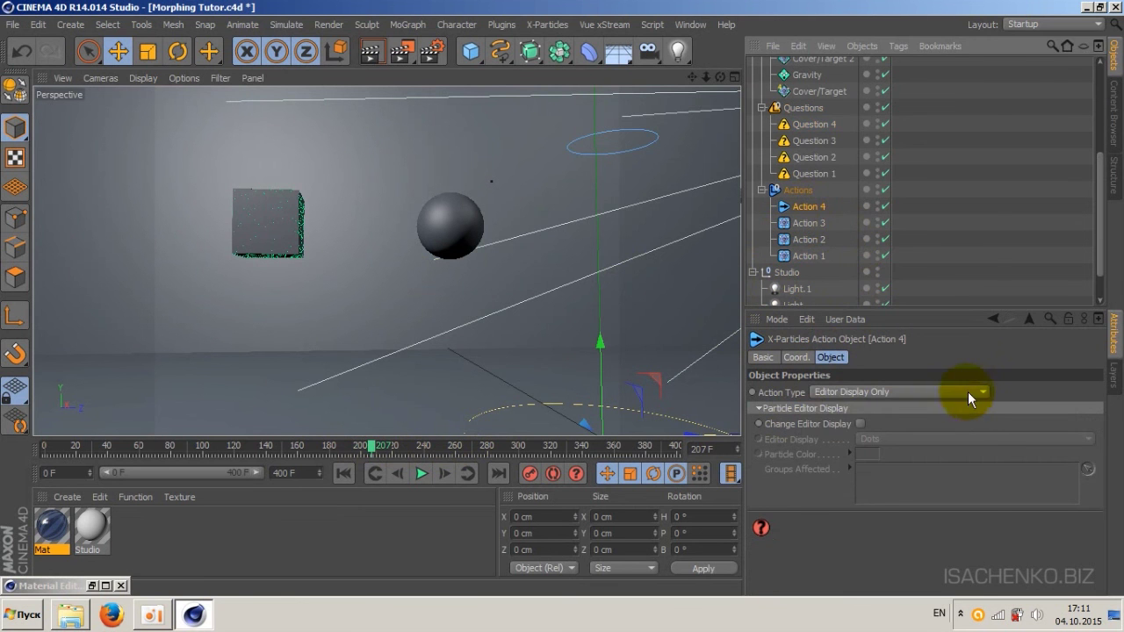
Step: Set Action 4 to Control Cover/Target Modifier on Cover/Target 2, with Modifier Will NOT Affect Particle
click(968, 397)
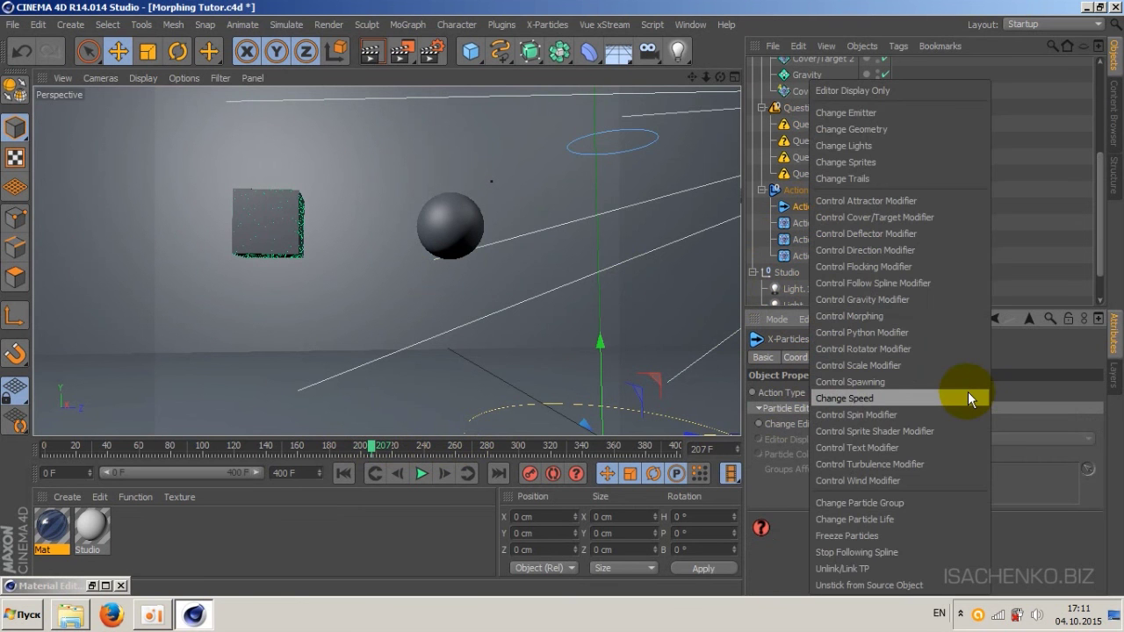
click(885, 220)
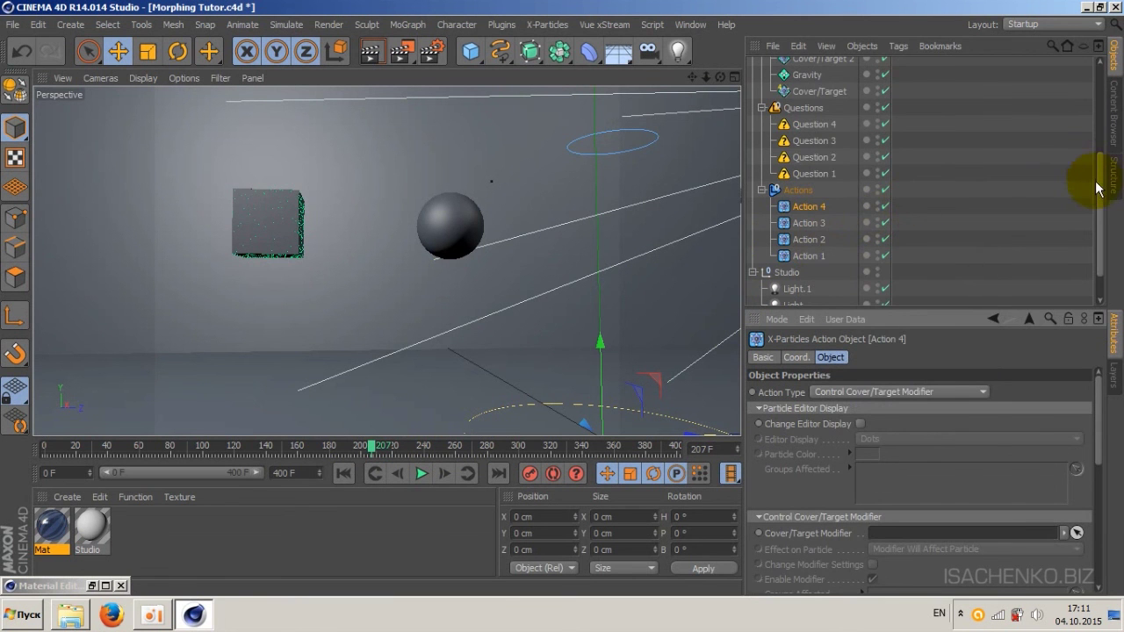
drag(1094, 181, 1099, 149)
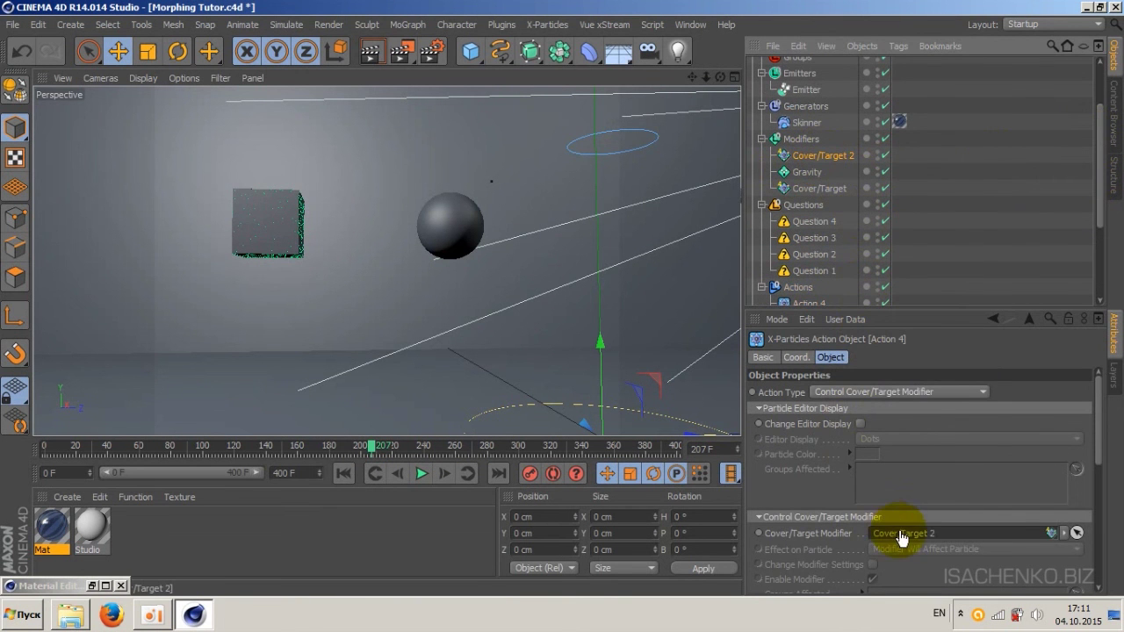
drag(862, 214, 903, 533)
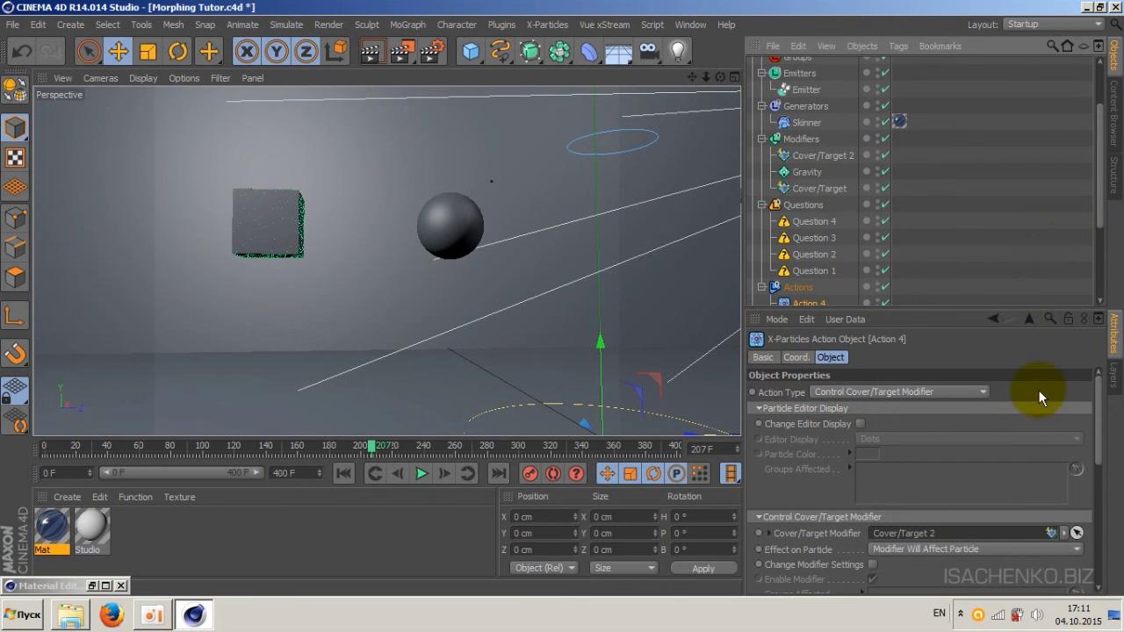
scroll(1093, 461, down, 3)
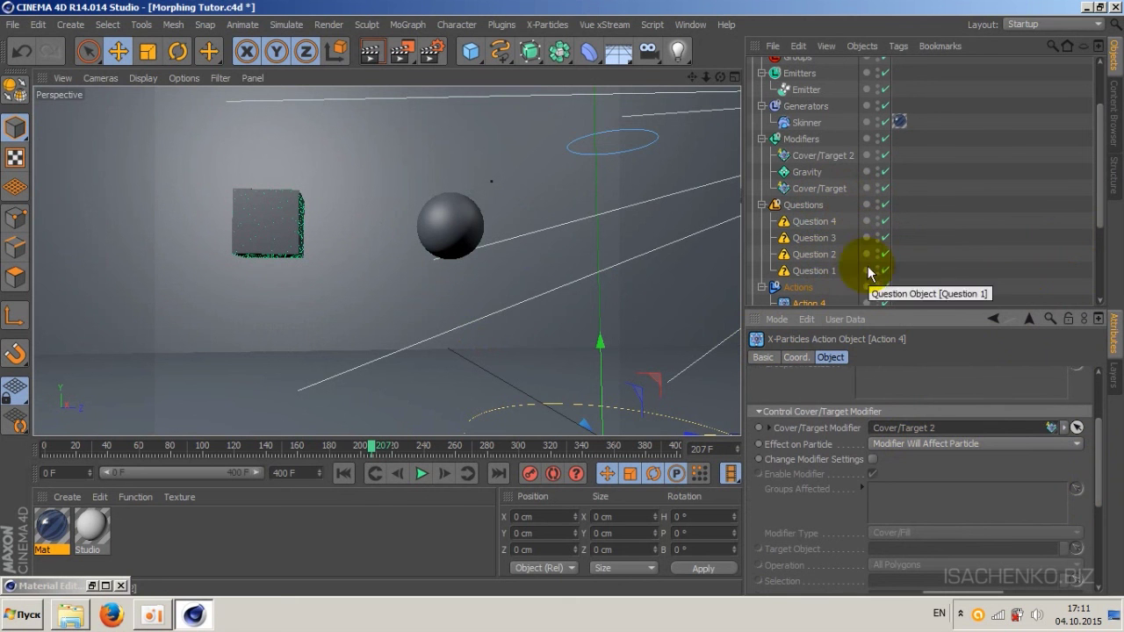
click(946, 442)
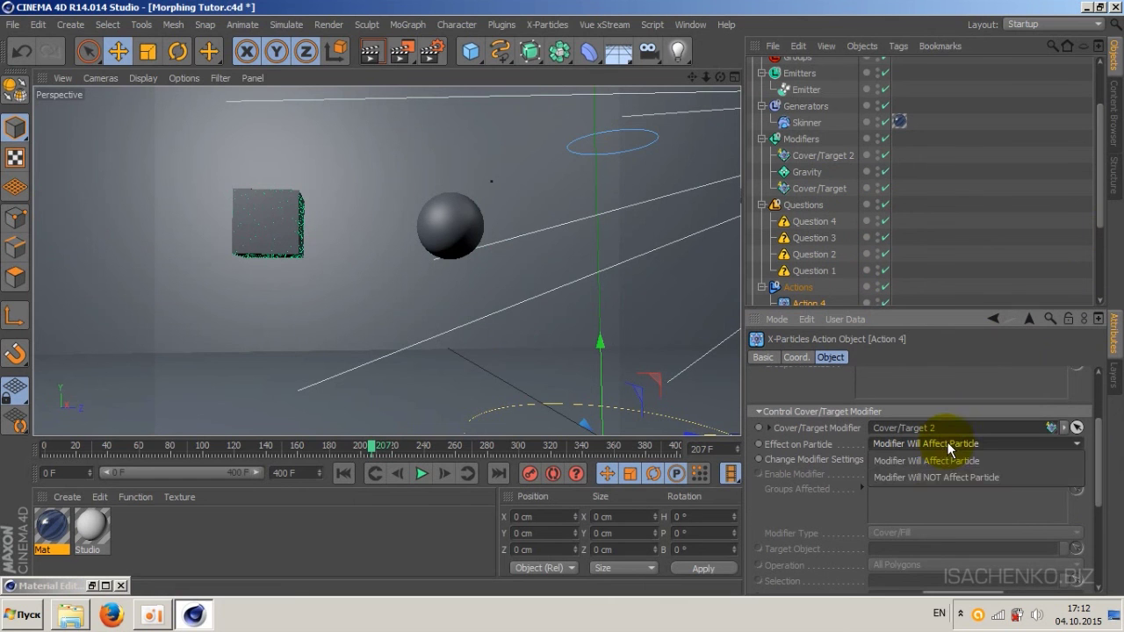
click(942, 475)
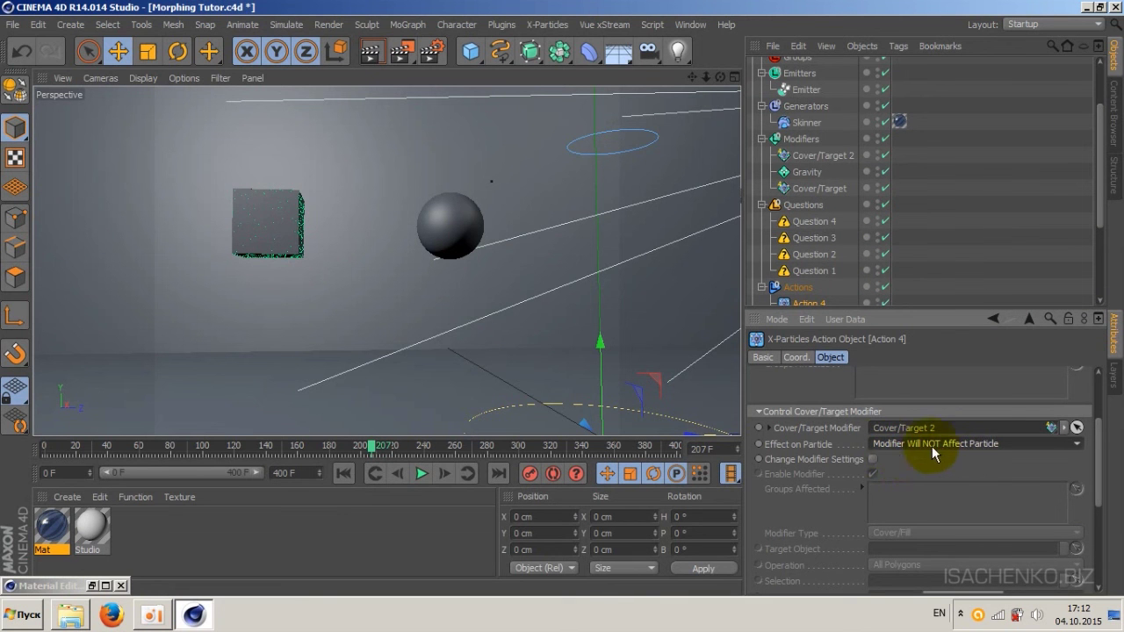
Step: Replay the simulation from frame 0 and pause it at frame 266
click(342, 476)
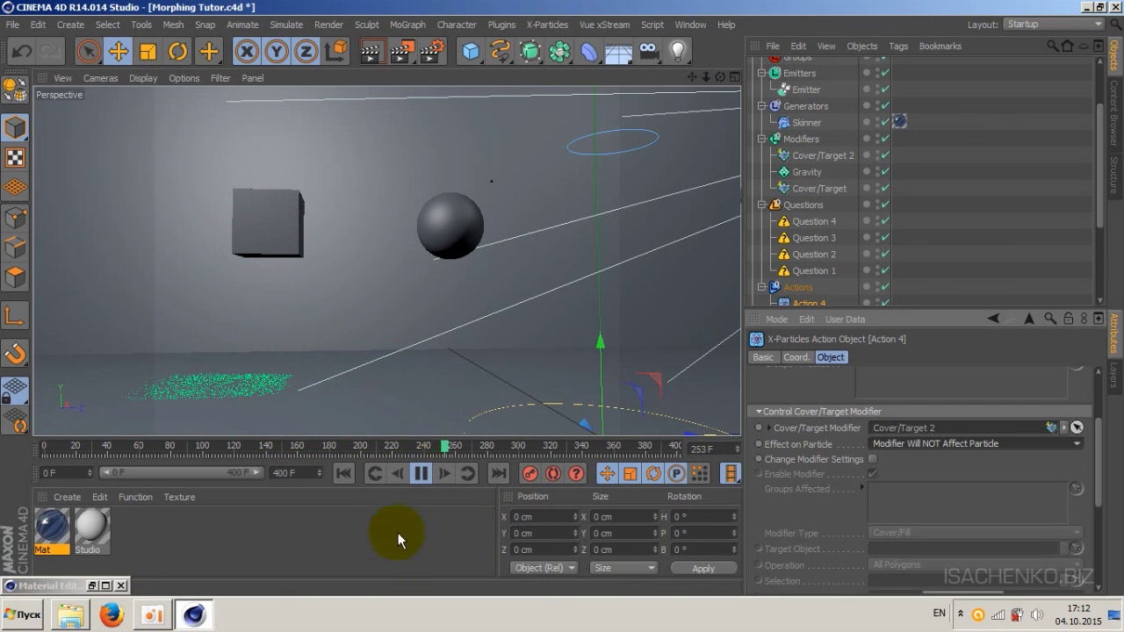
click(421, 477)
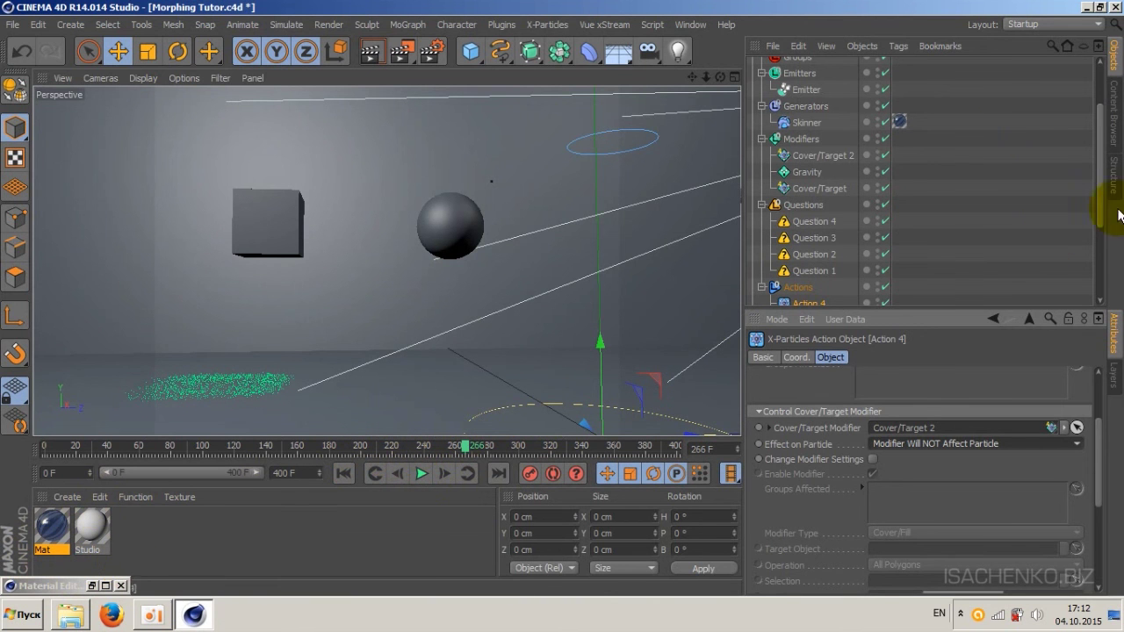
scroll(1103, 139, up, 1)
scroll(1102, 139, up, 3)
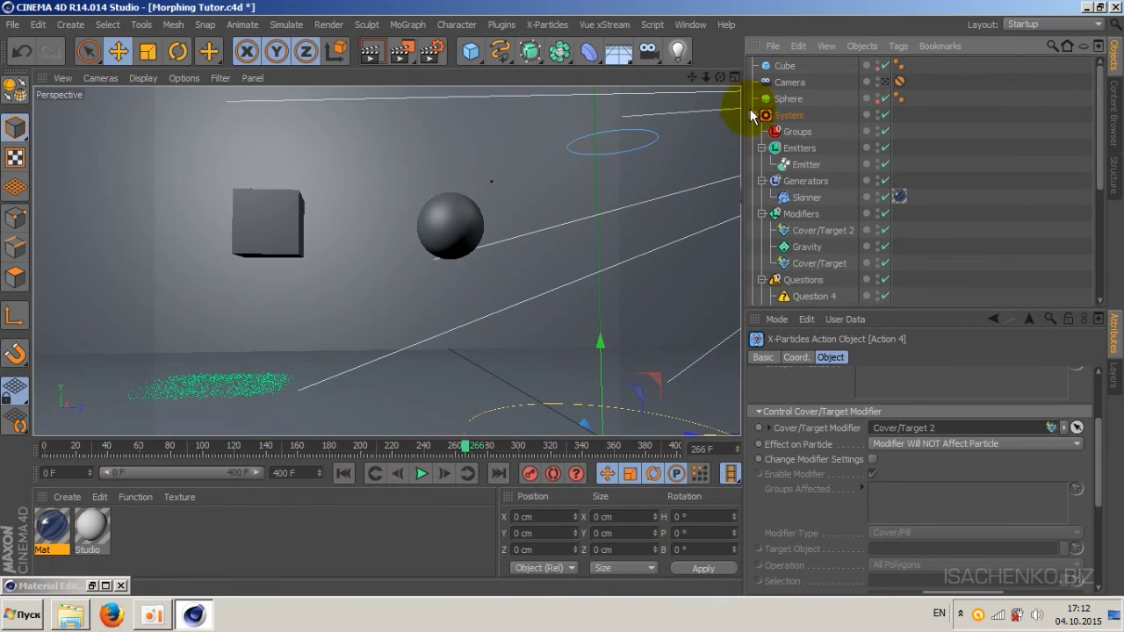
Step: Collapse the System group and apply the Studio material to the Bottom floor
click(753, 115)
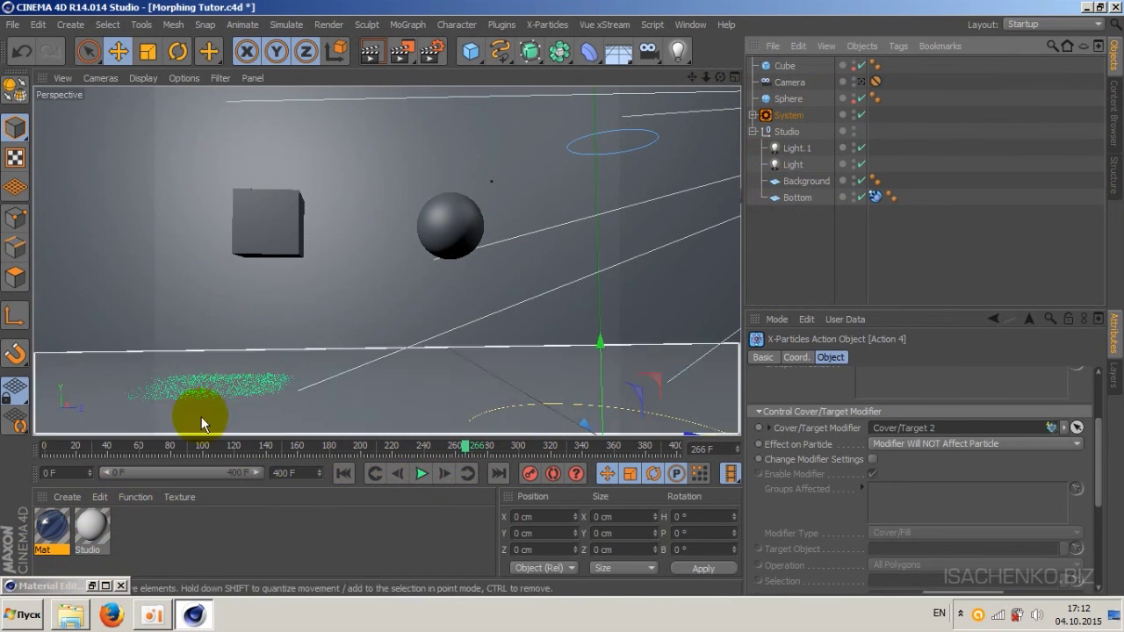
mouse_move(70, 520)
mouse_down()
mouse_move(169, 506)
mouse_move(801, 181)
mouse_up()
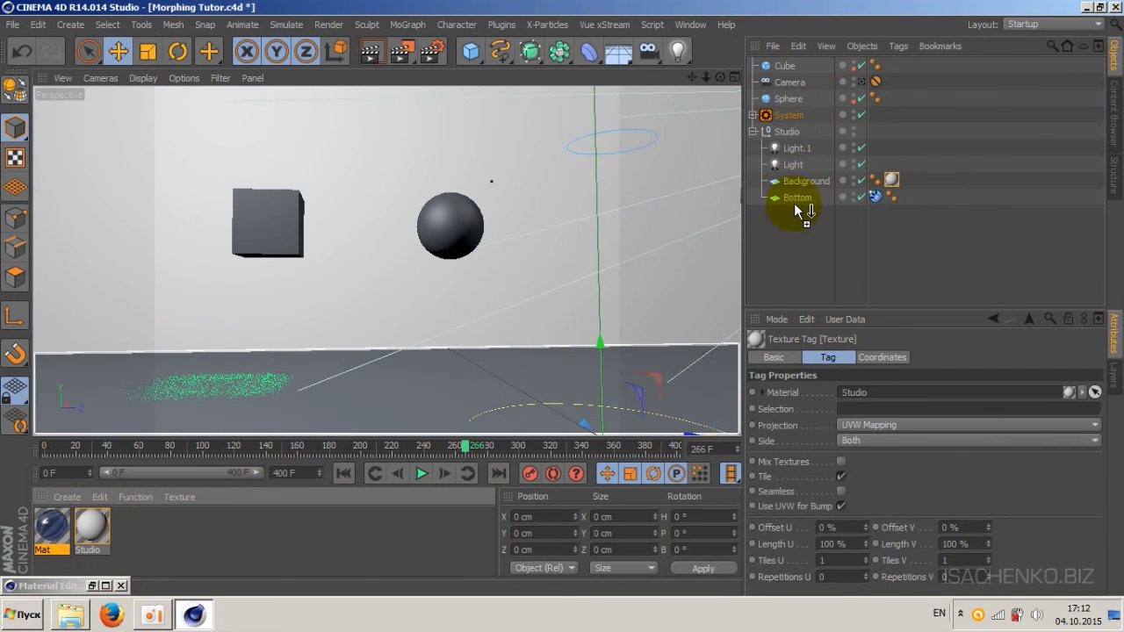
drag(154, 520, 800, 200)
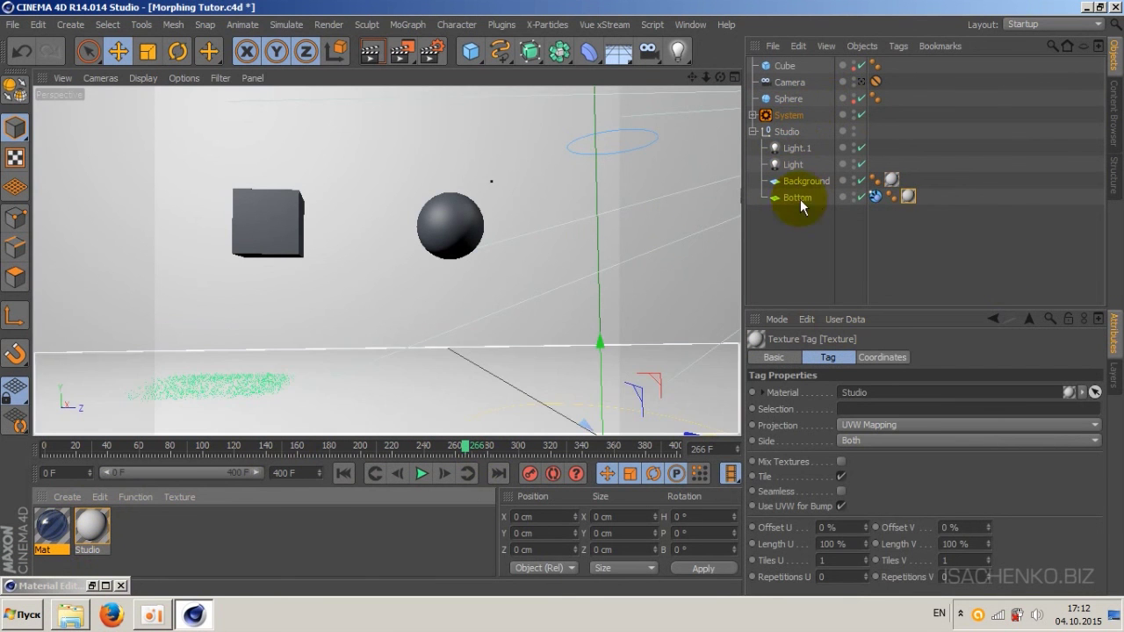
Step: Replay the animation from frame 0 and stop it at frame 68
click(343, 474)
click(420, 473)
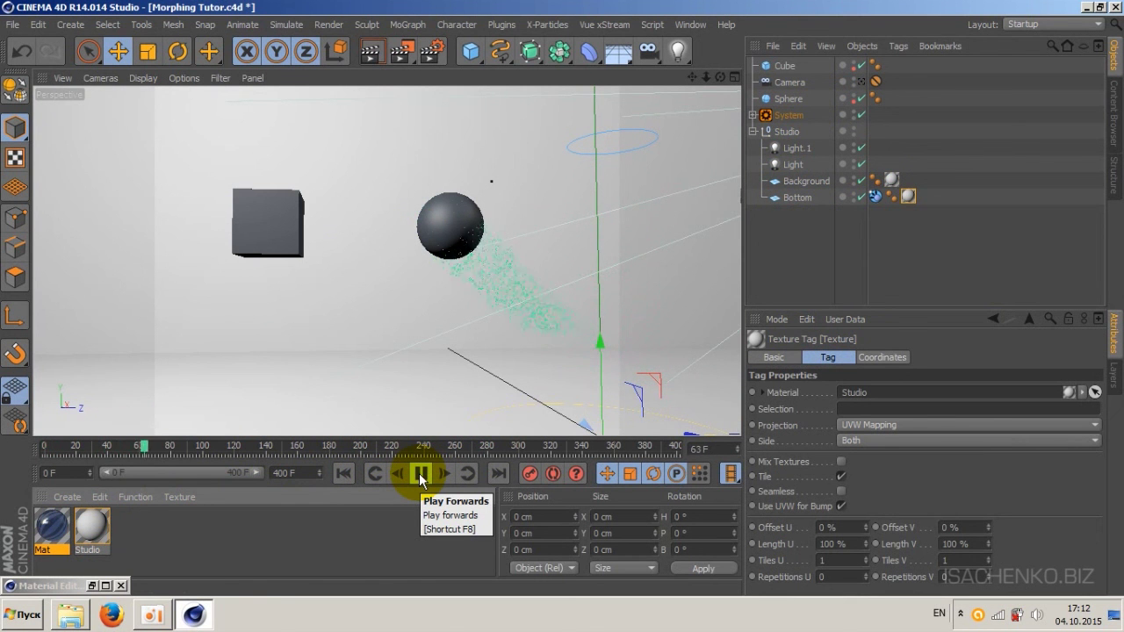
click(419, 474)
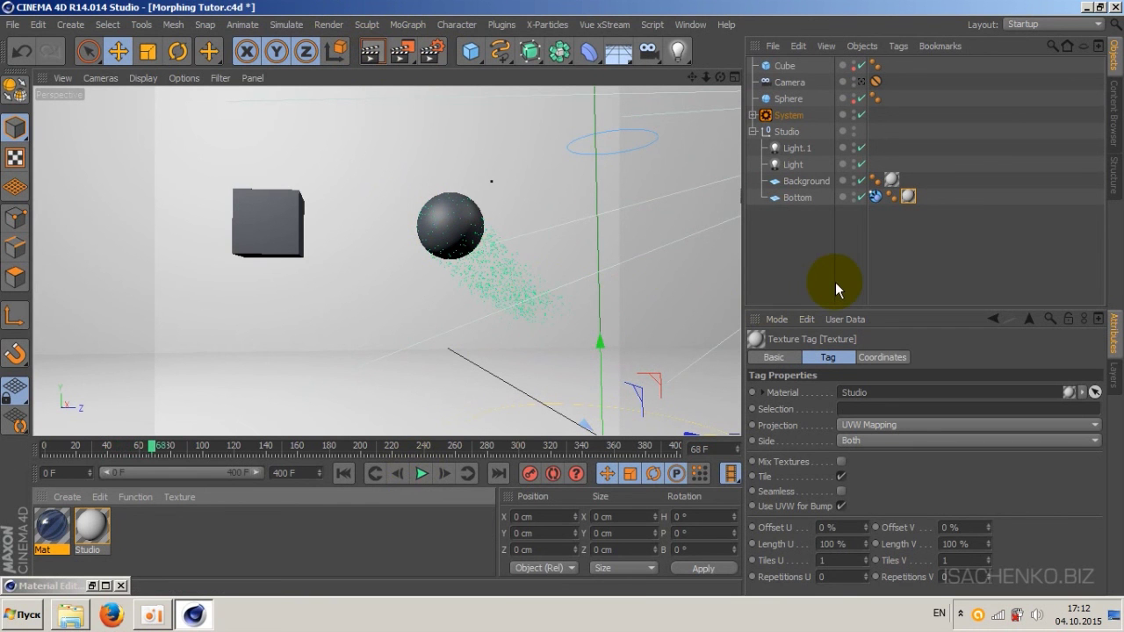
key(ctrl+r)
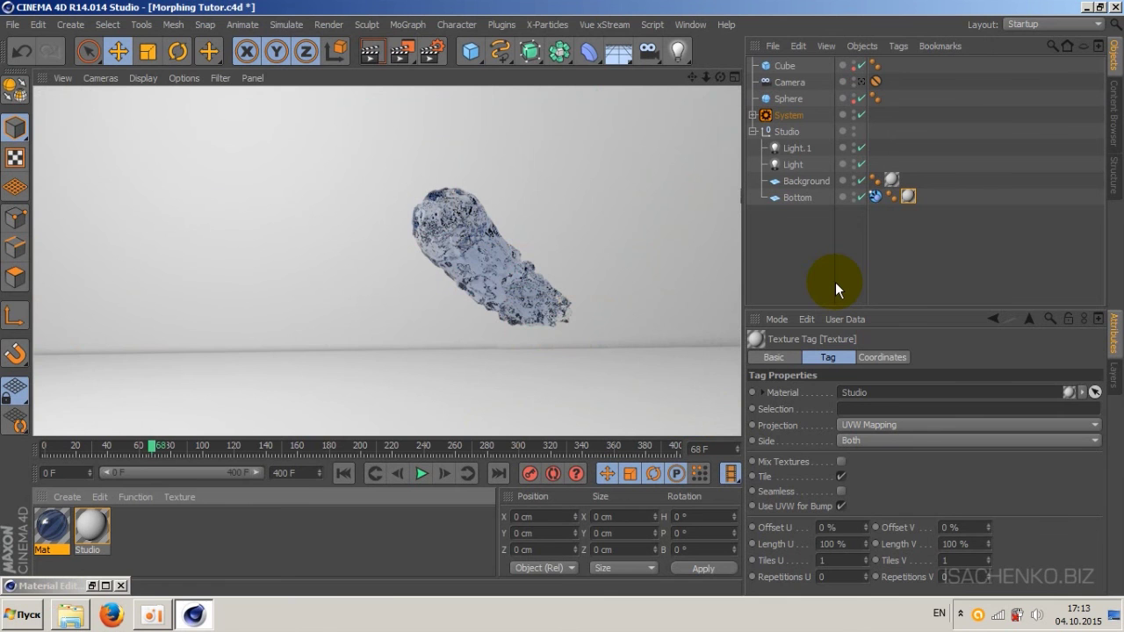
click(342, 472)
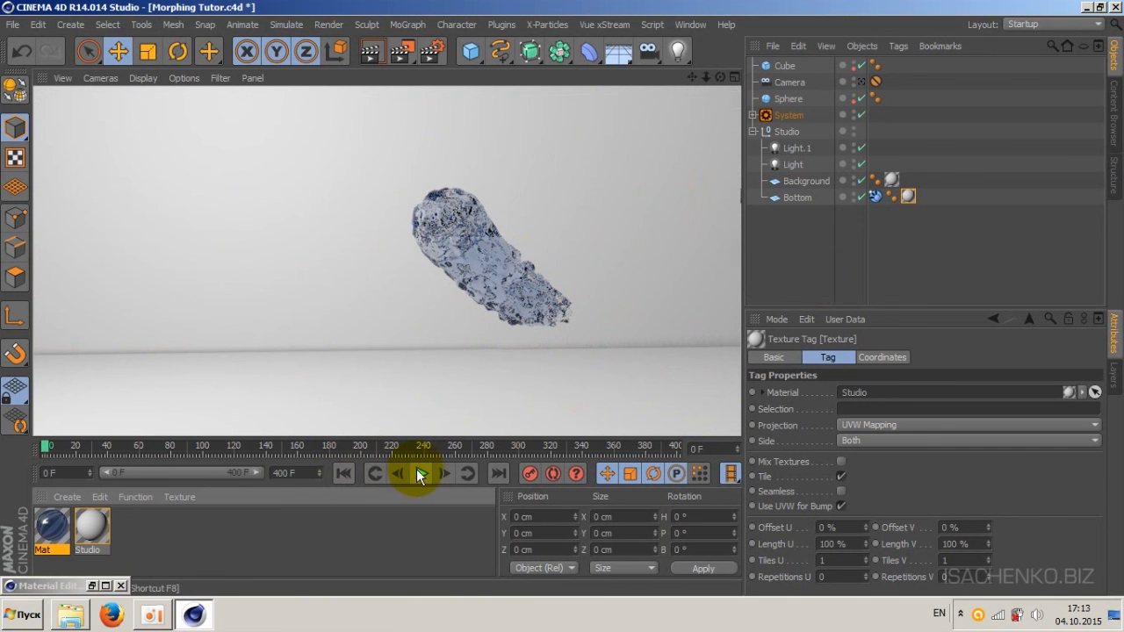
click(420, 472)
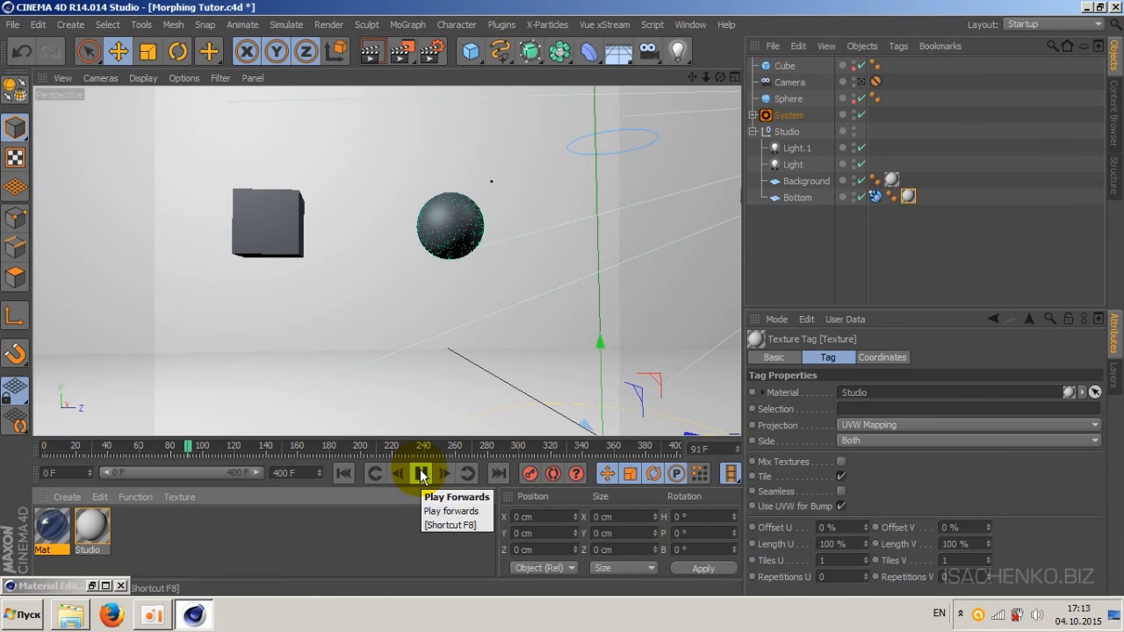
click(421, 475)
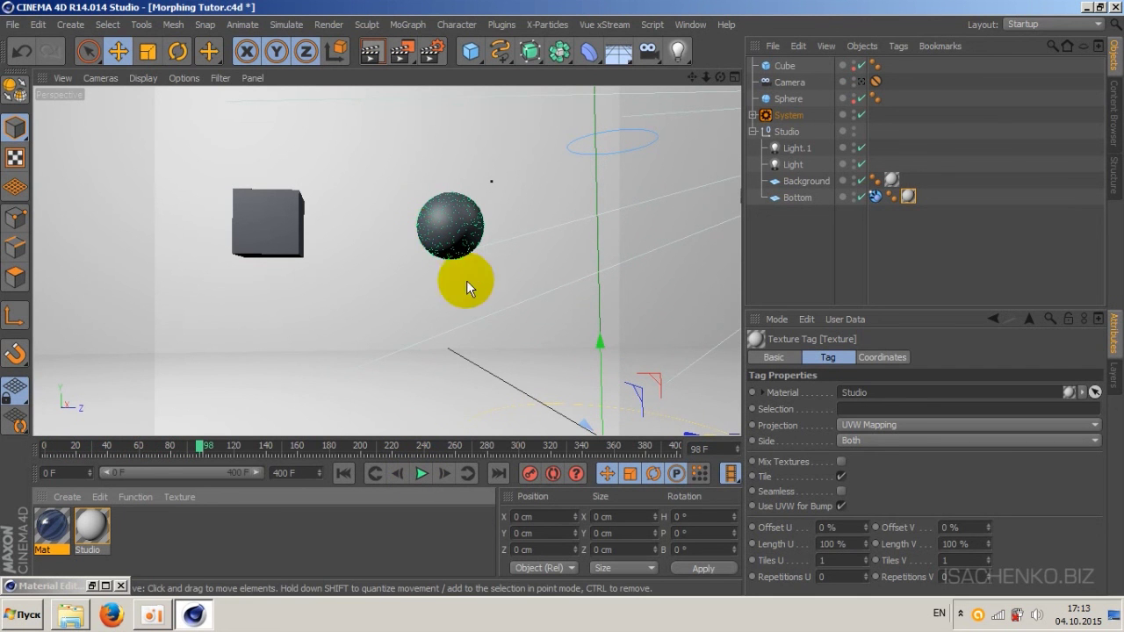
key(ctrl+r)
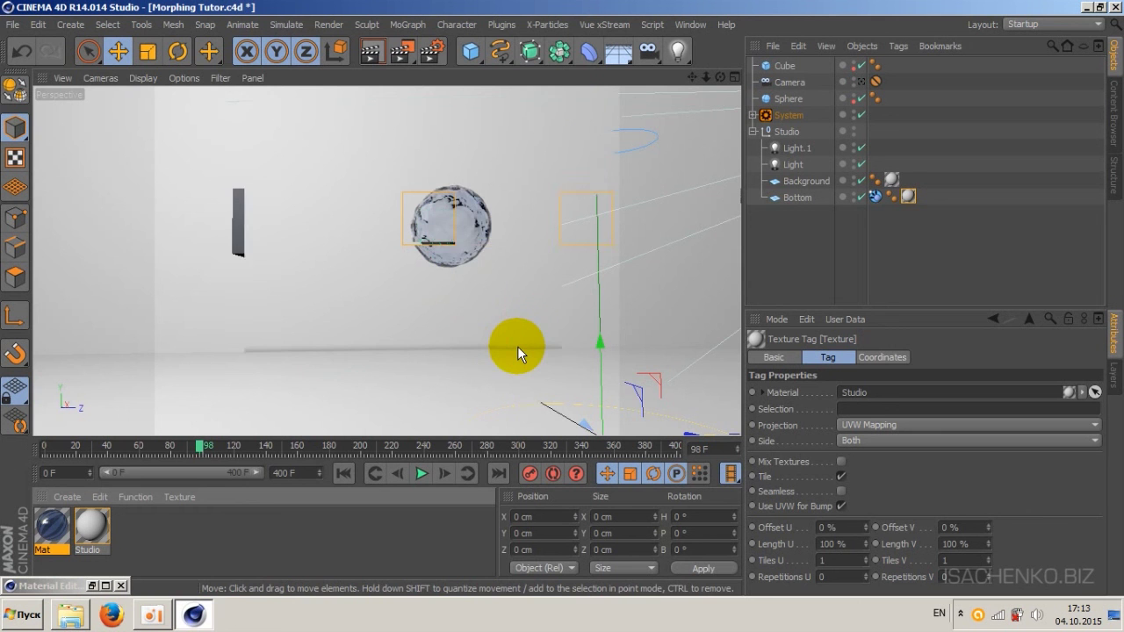
click(423, 476)
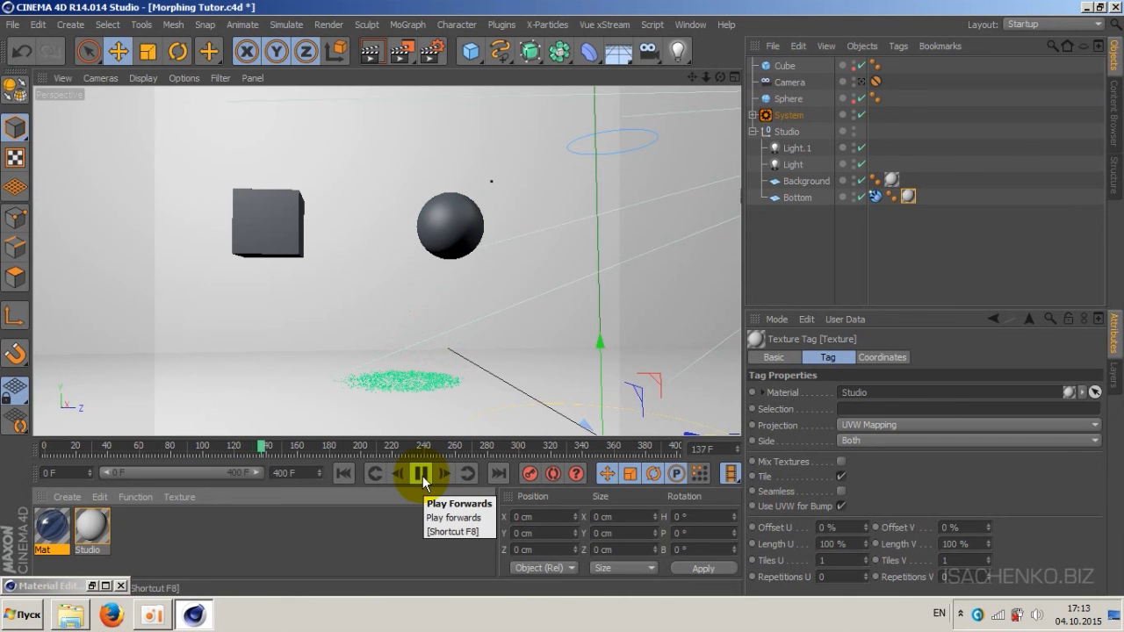
Step: Play the simulation forward, rendering frame 137 and pausing at frames 181 and 189
click(422, 476)
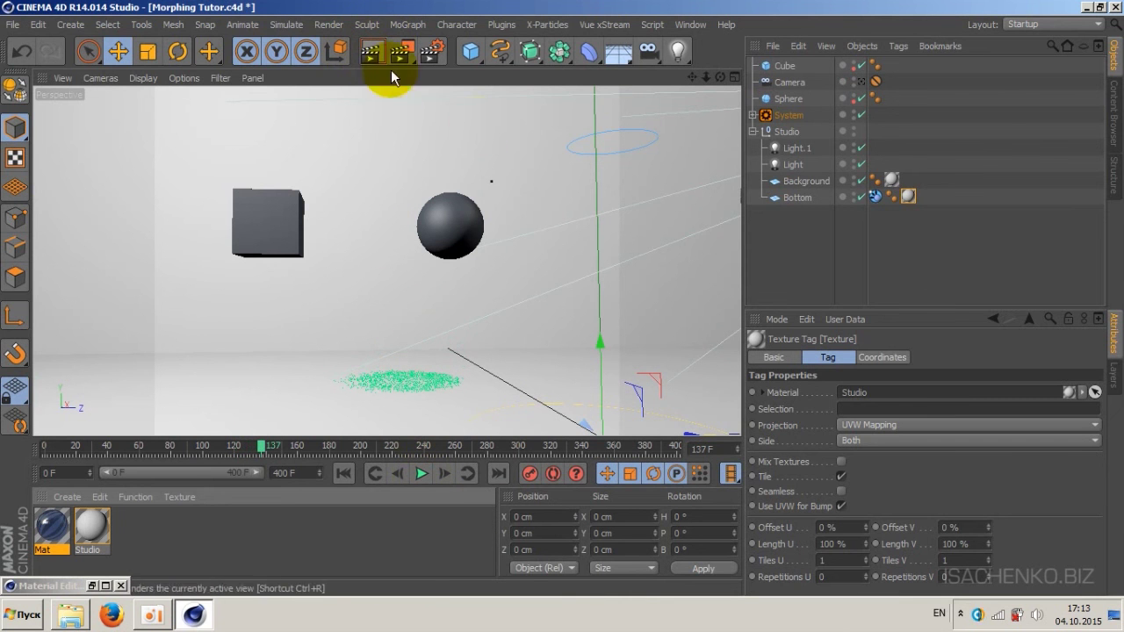
key(ctrl+r)
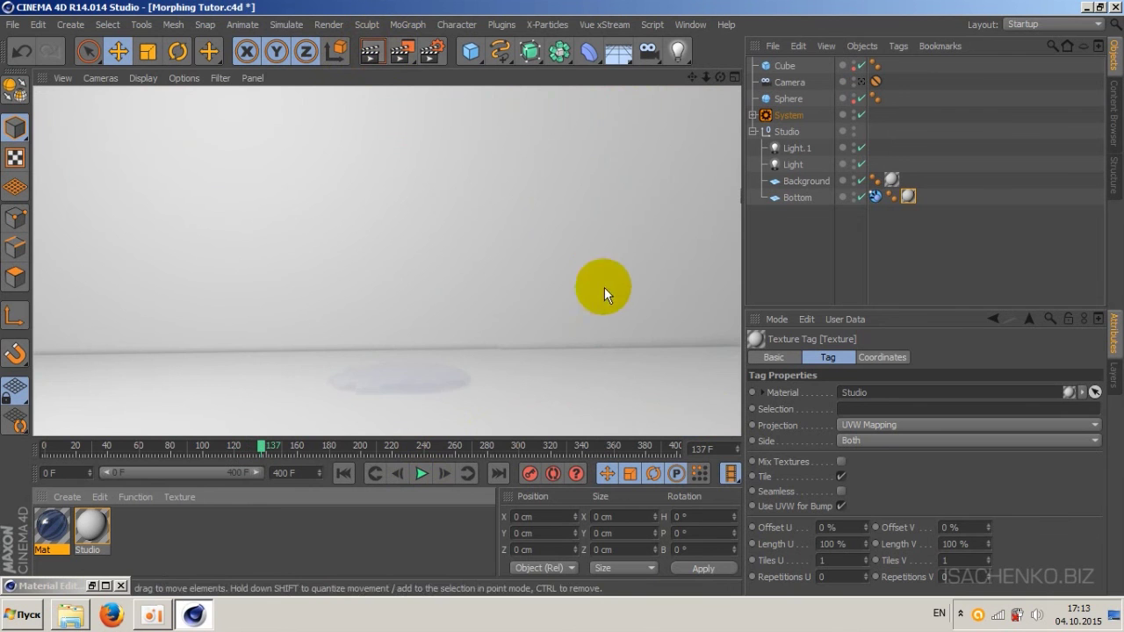
click(422, 474)
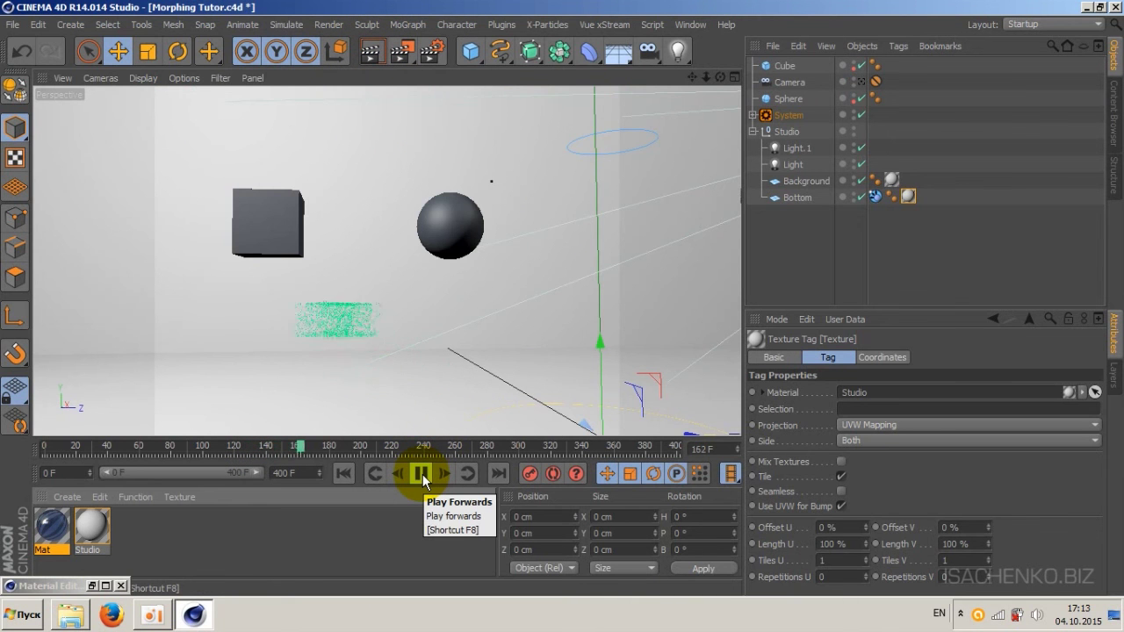
click(422, 474)
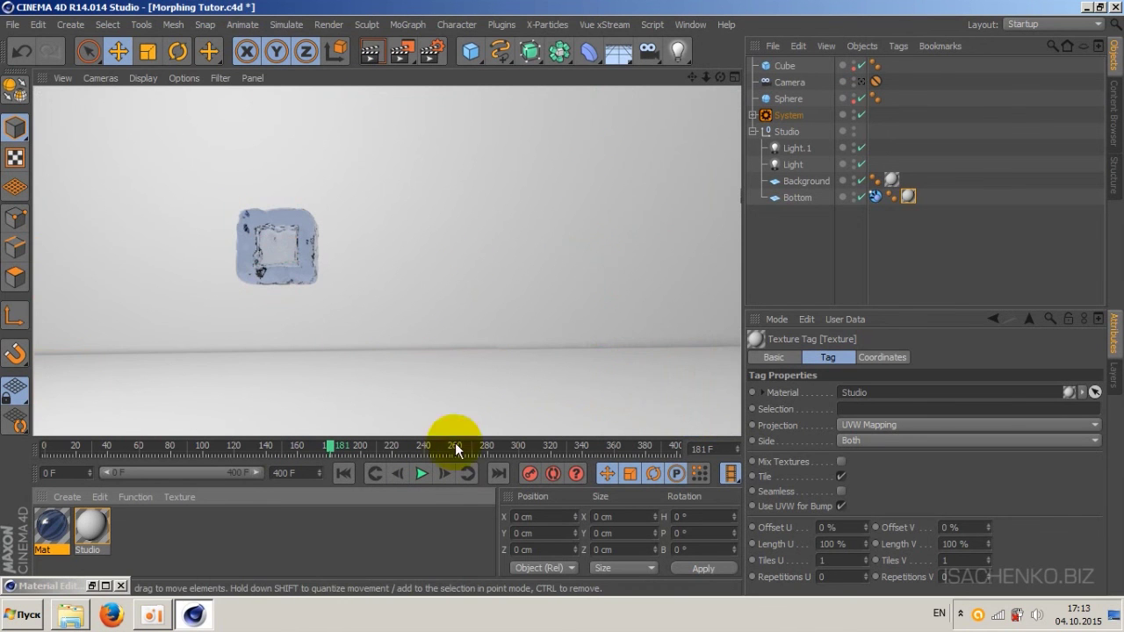
click(419, 474)
click(419, 473)
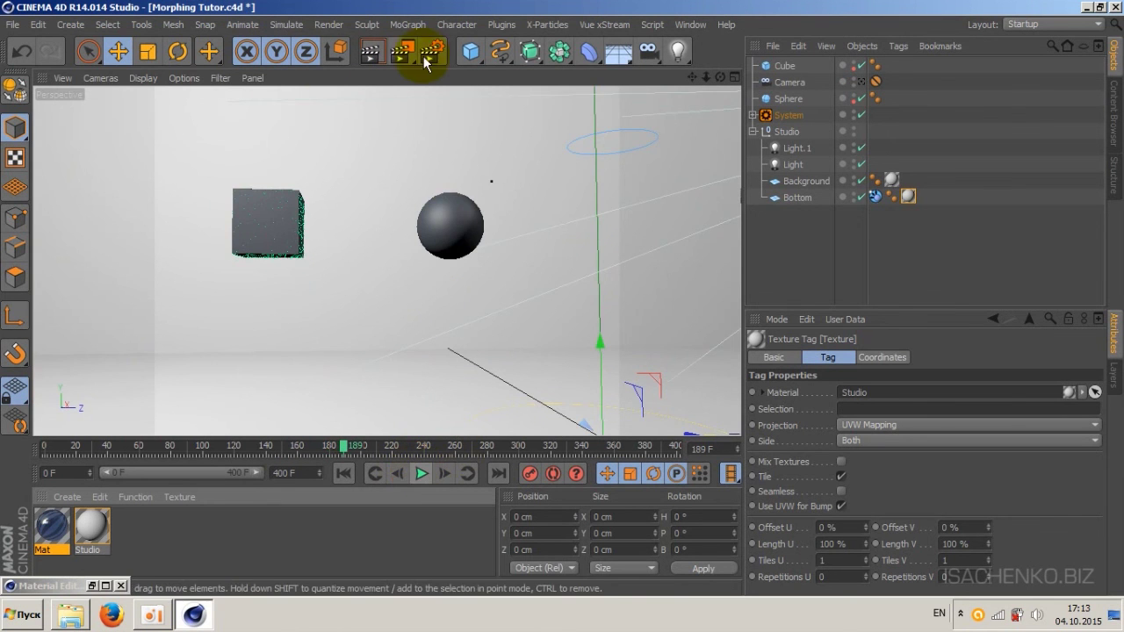
click(420, 473)
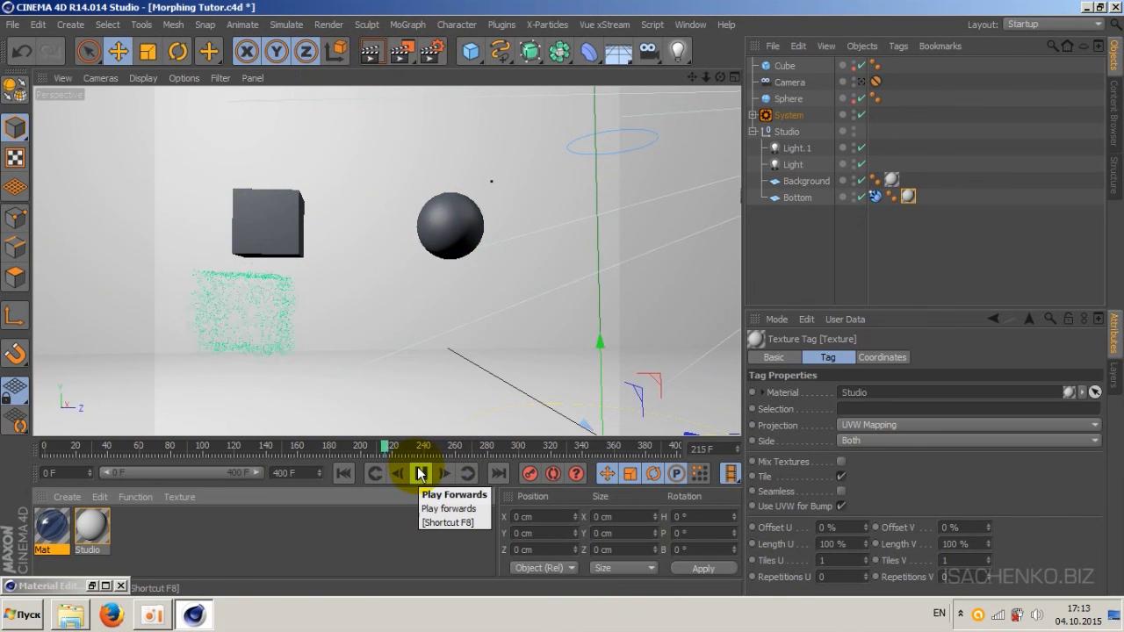
click(420, 473)
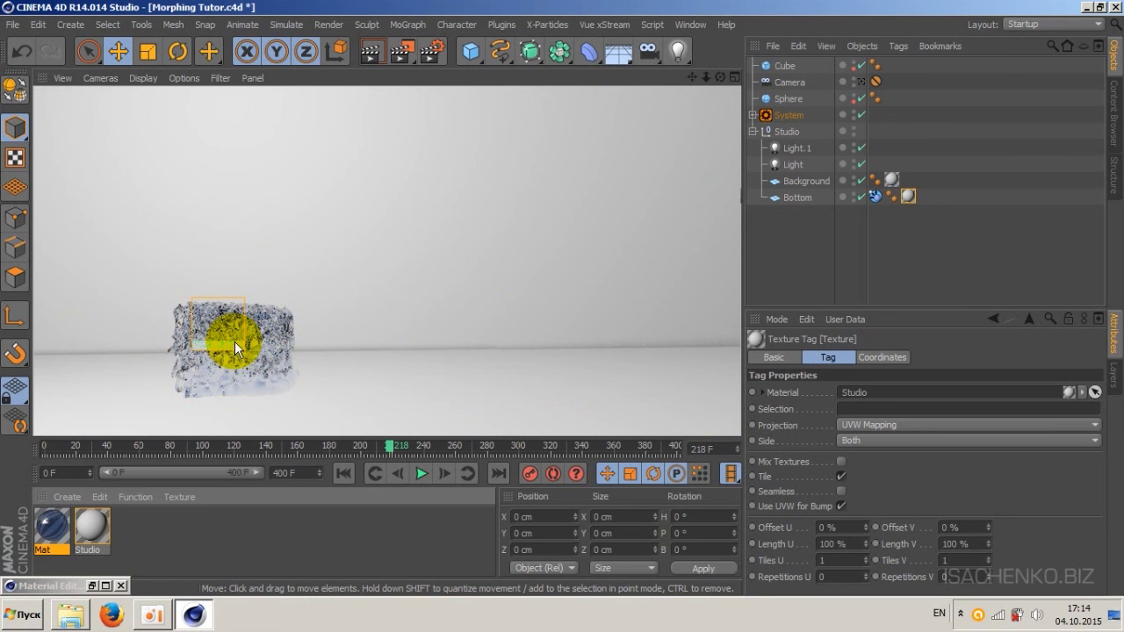
Step: Rewind to frame 0, clear the rendered preview, and select the sphere
click(344, 474)
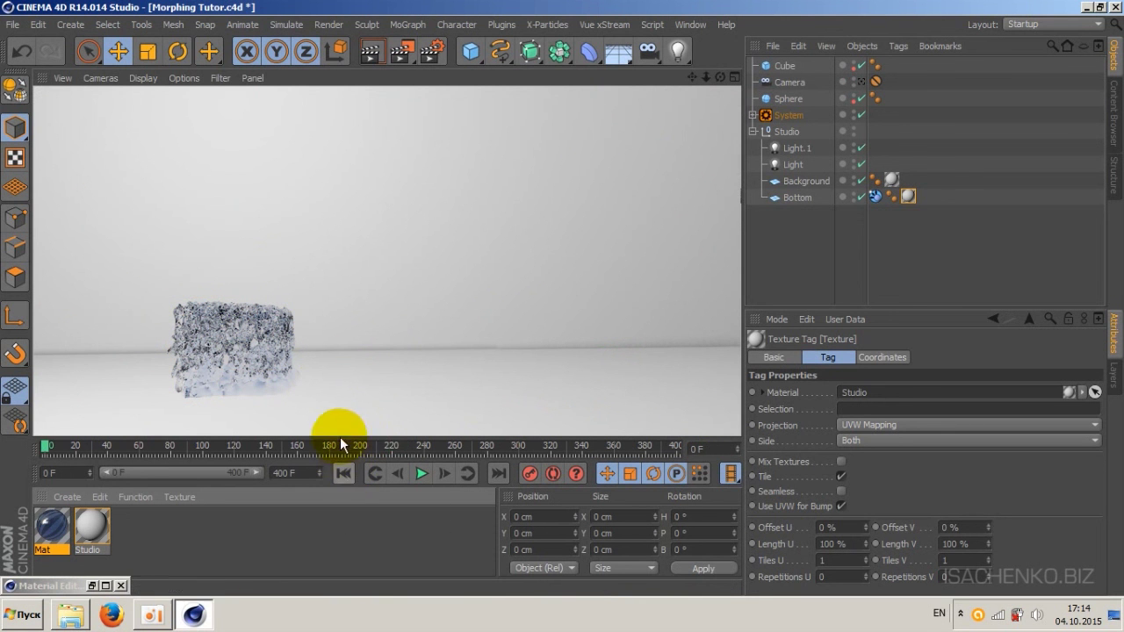
click(399, 401)
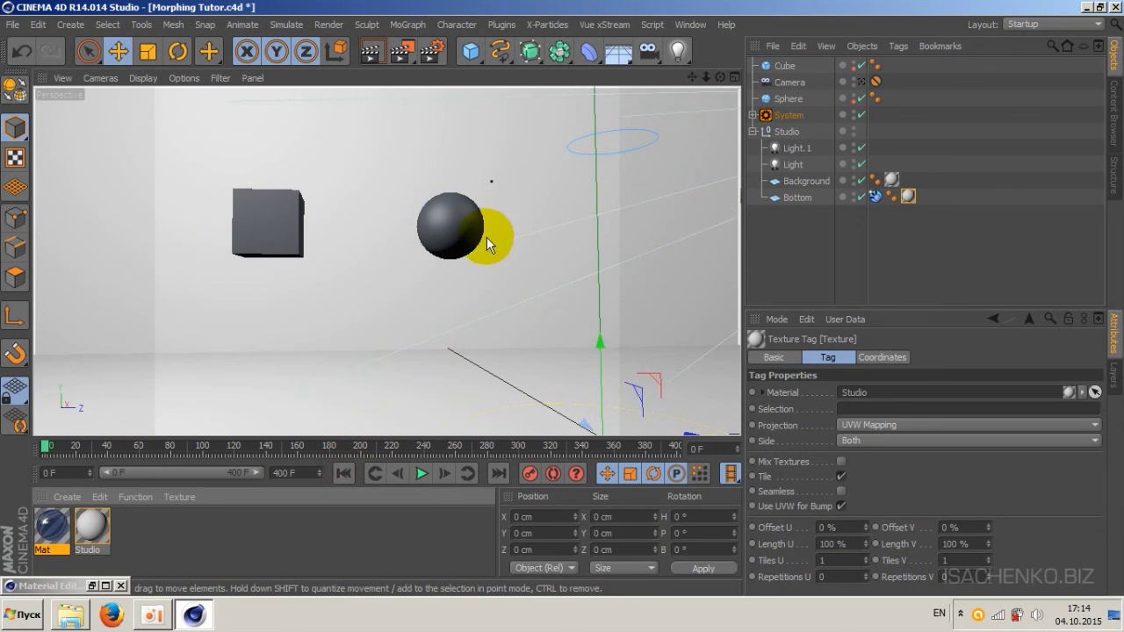
click(461, 217)
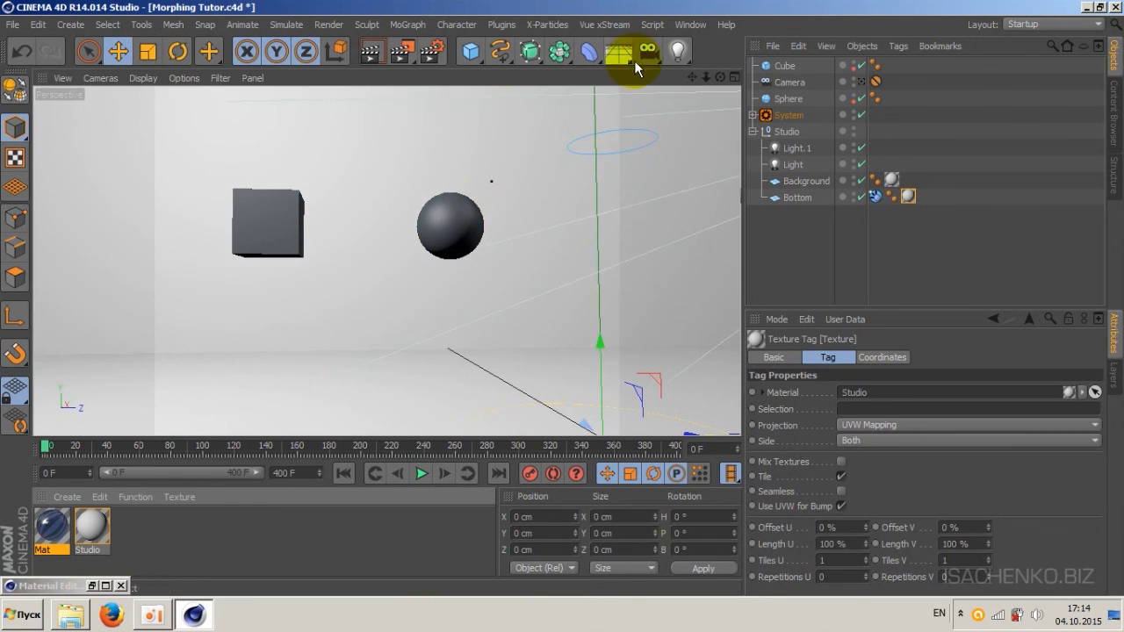
Step: Load the Bowling-Pin preset from the Content Browser's Sports presets
click(689, 25)
click(712, 111)
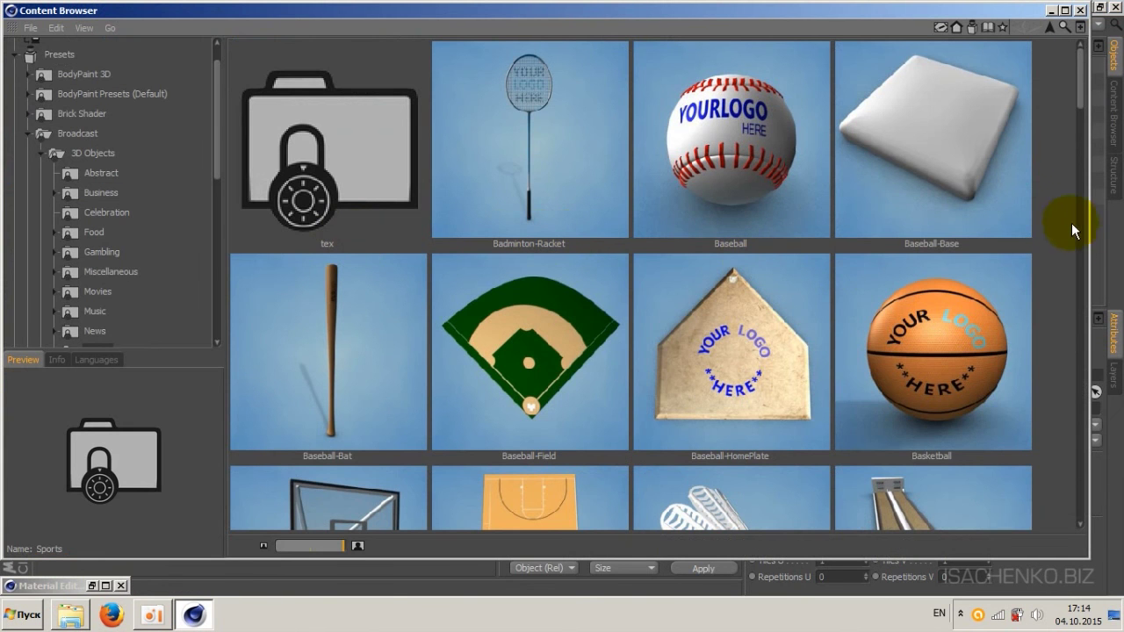
drag(1078, 102, 1077, 164)
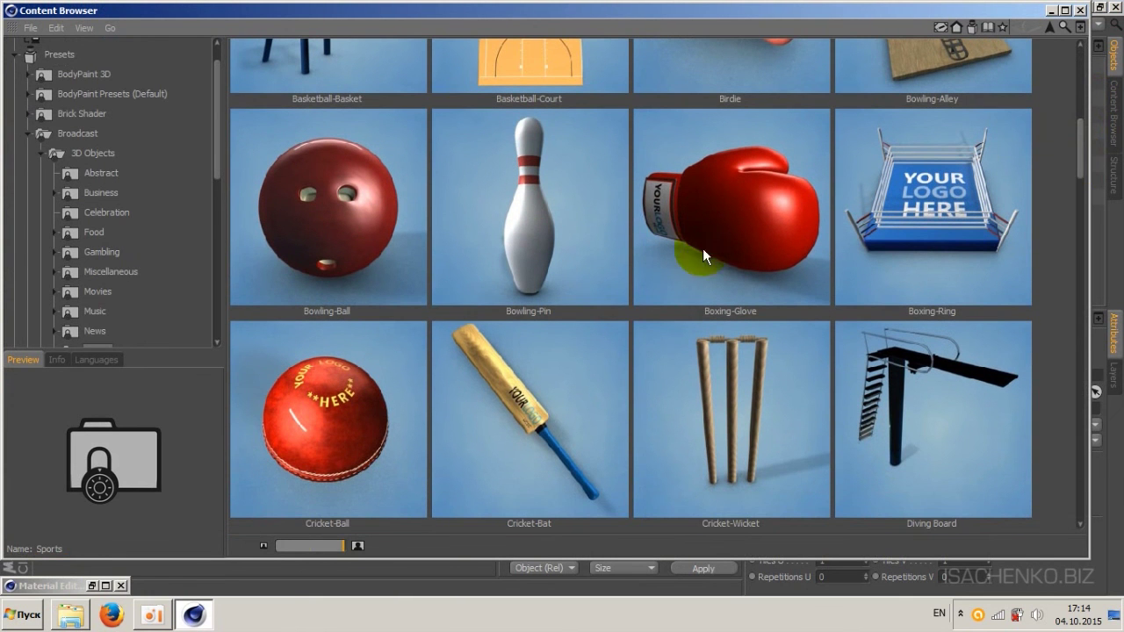
click(544, 228)
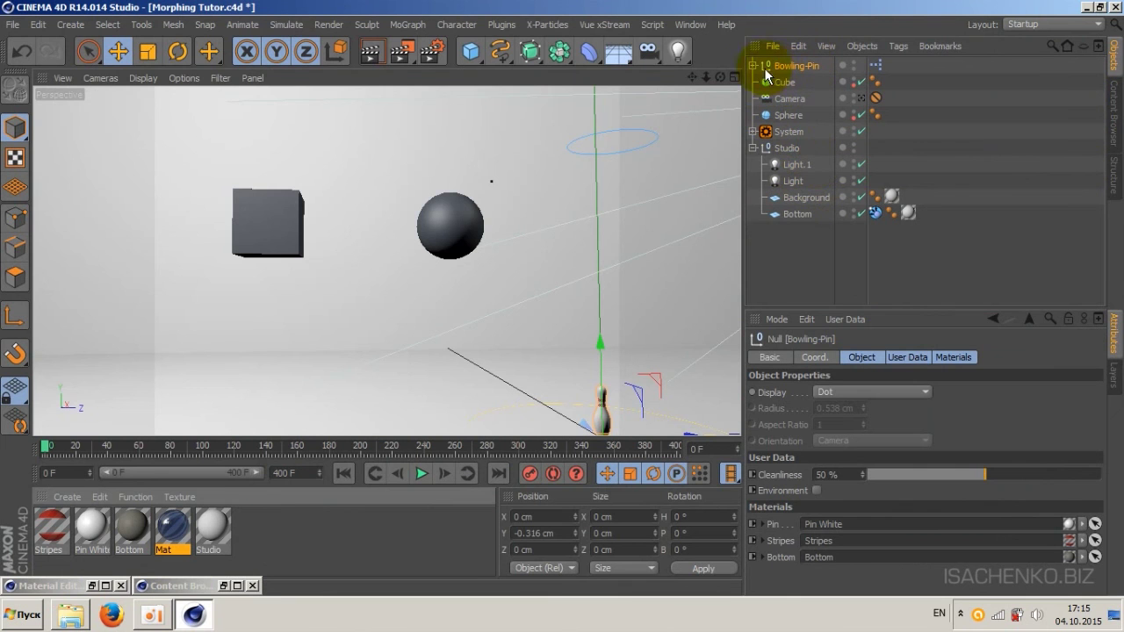
Step: Move the pin to Y 78.066 cm, Z -86.346 cm and inspect its Plug, Pin and Spline
drag(597, 359, 604, 246)
drag(686, 341, 575, 329)
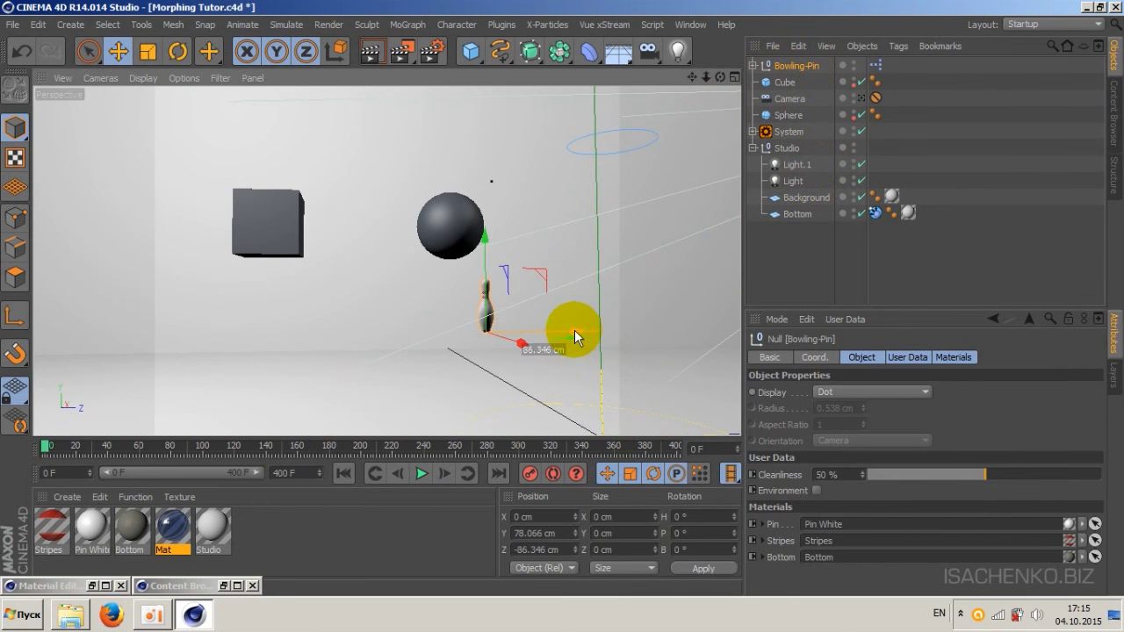
click(752, 65)
click(761, 98)
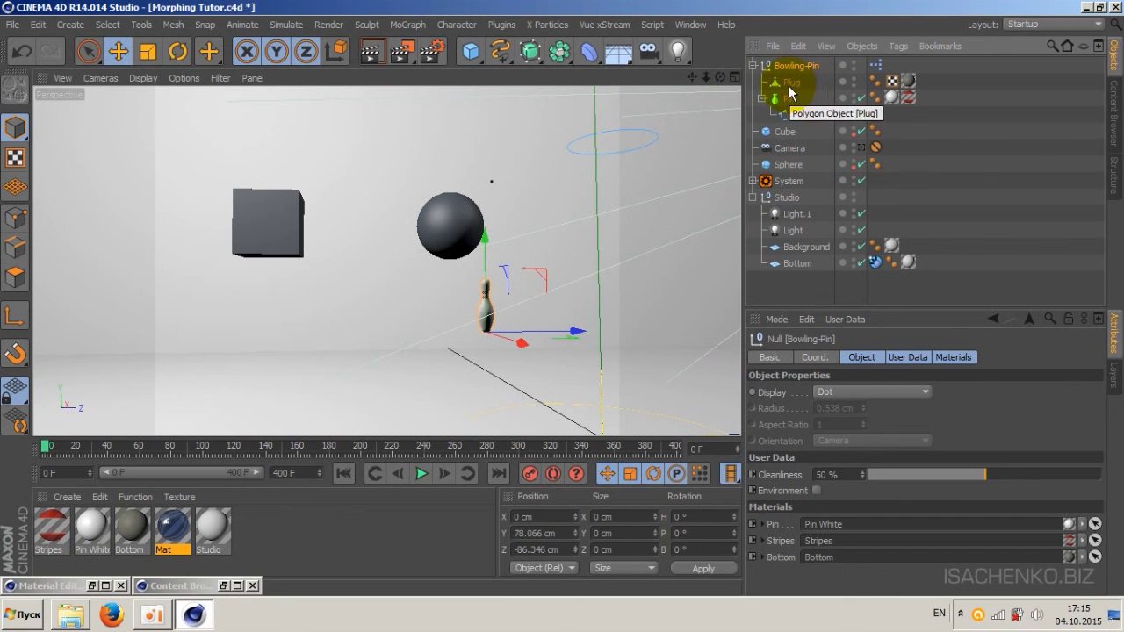
click(792, 83)
click(790, 98)
click(804, 114)
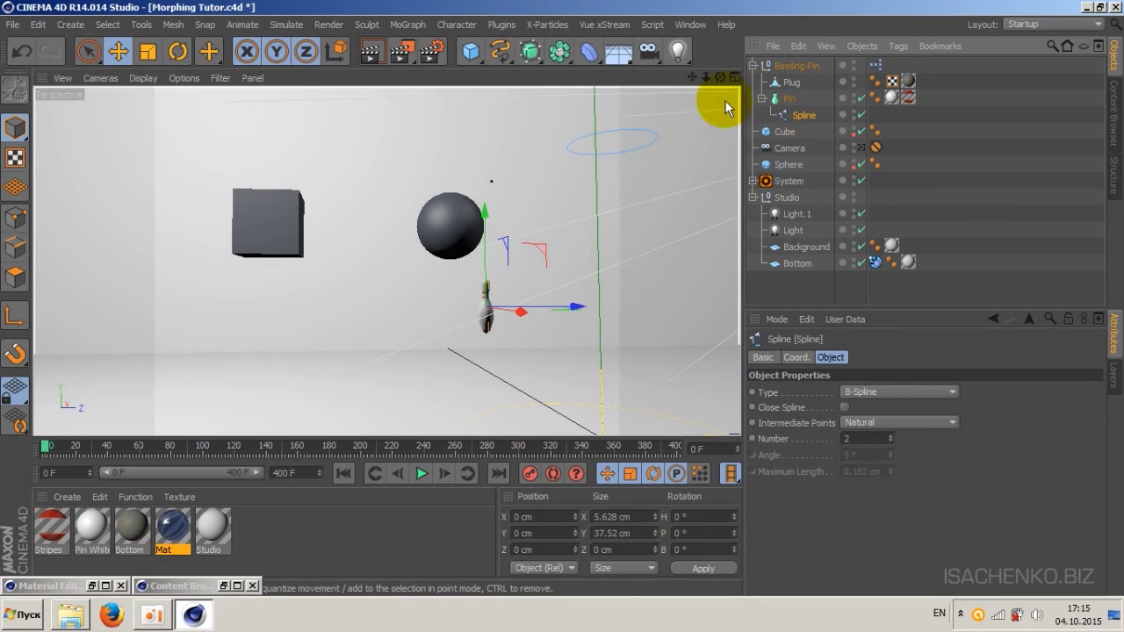
Step: Browse the NURBS list without adding anything, expand System, and select the Pin lathe
click(531, 57)
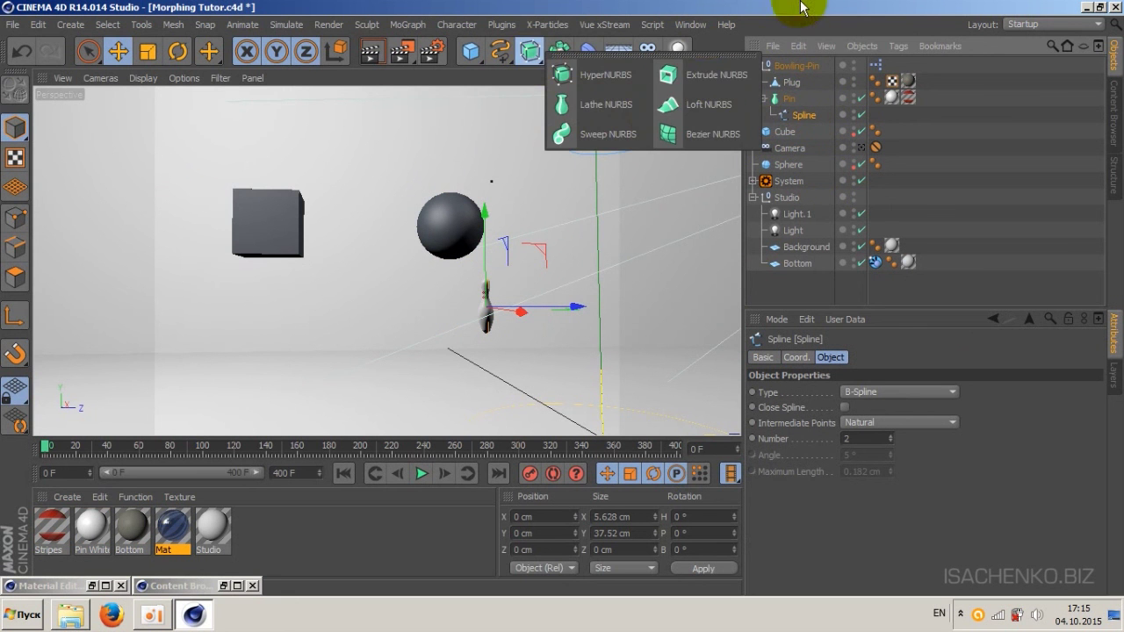
click(821, 90)
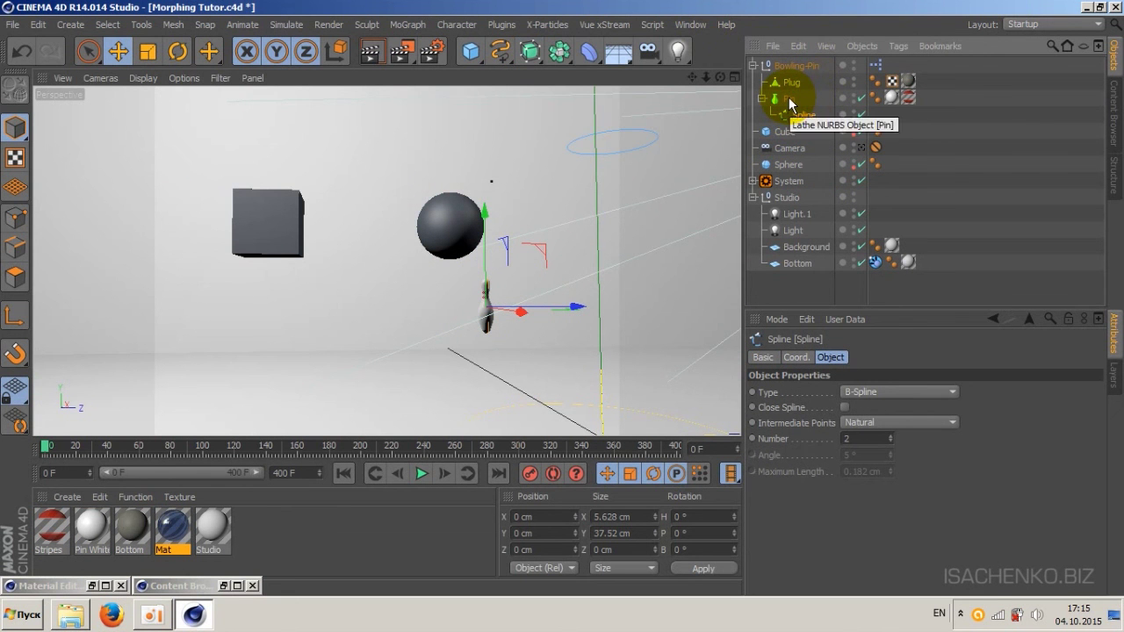
click(790, 82)
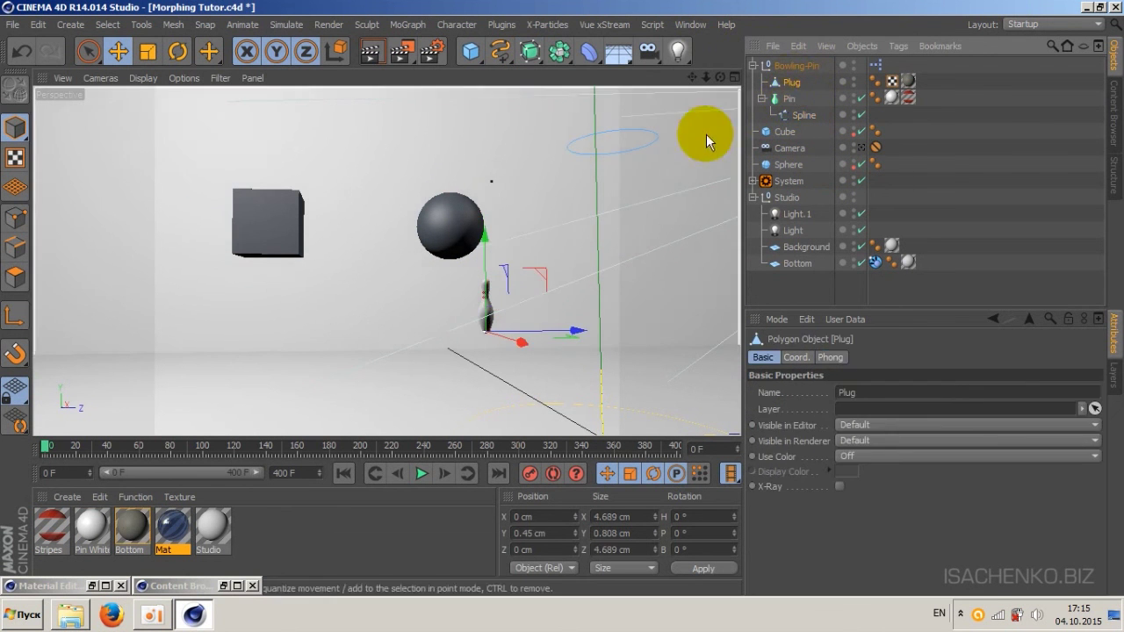
click(785, 66)
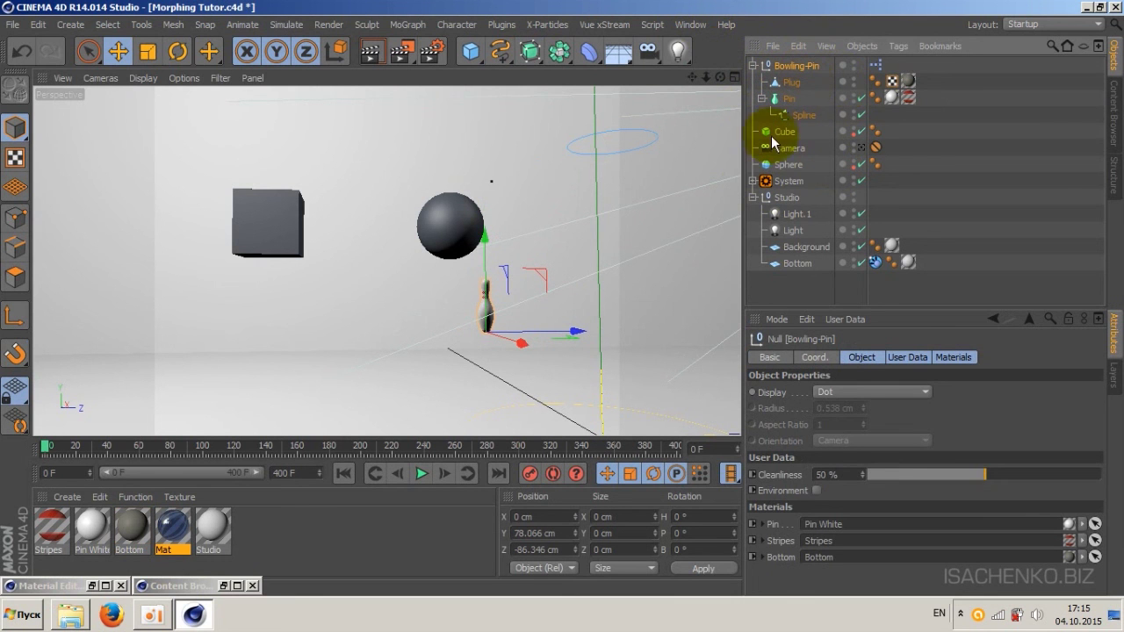
click(753, 180)
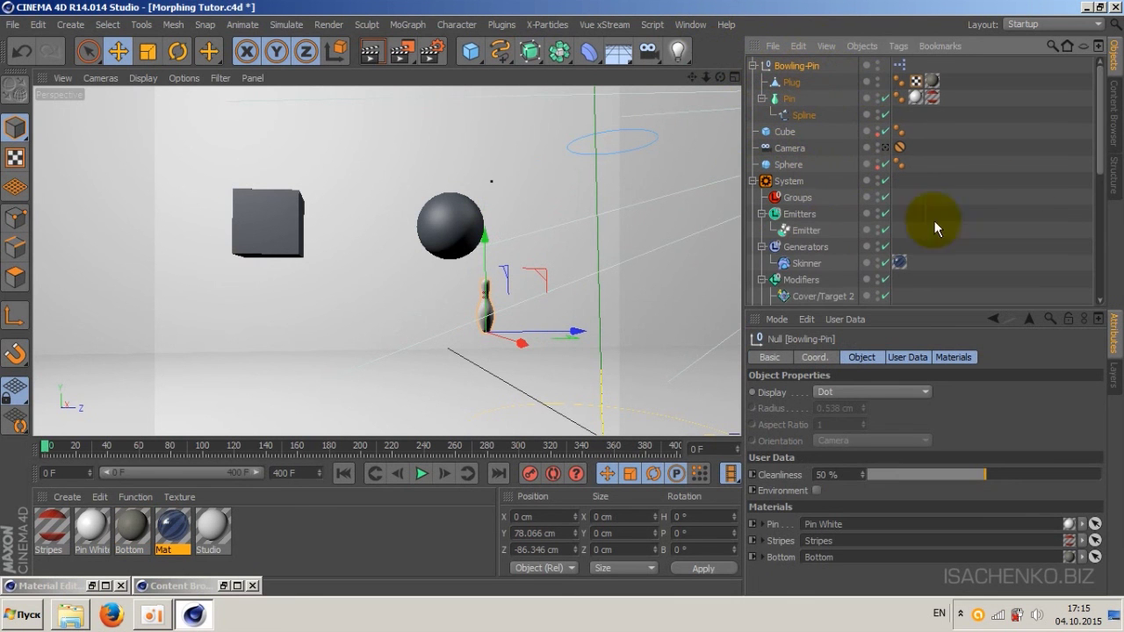
scroll(1096, 156, down, 3)
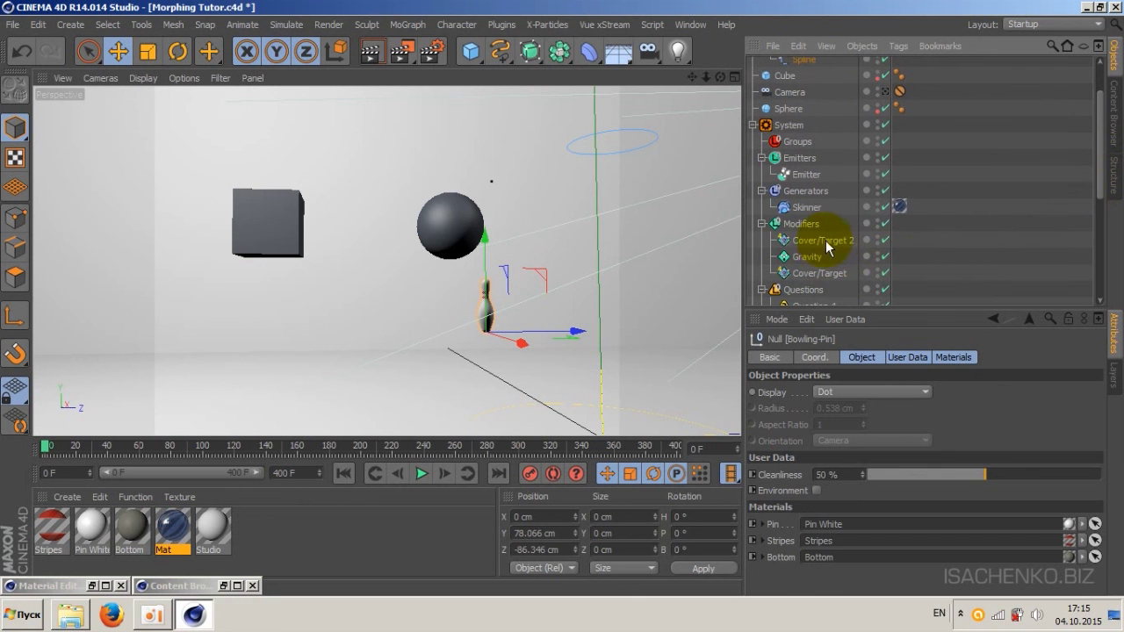
scroll(1083, 132, up, 3)
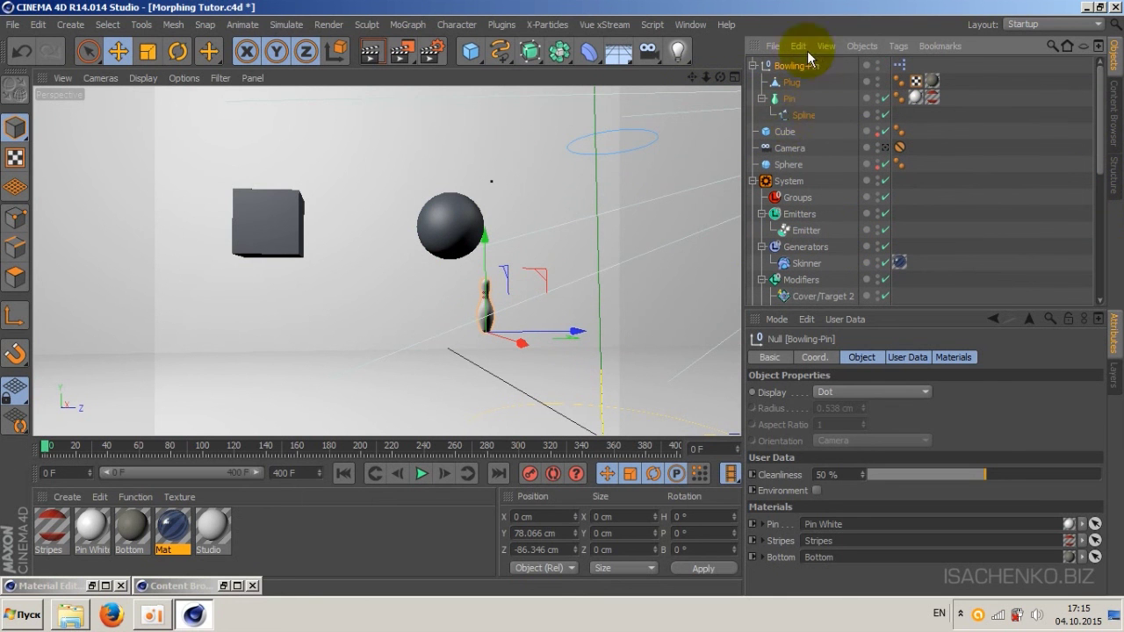
click(788, 98)
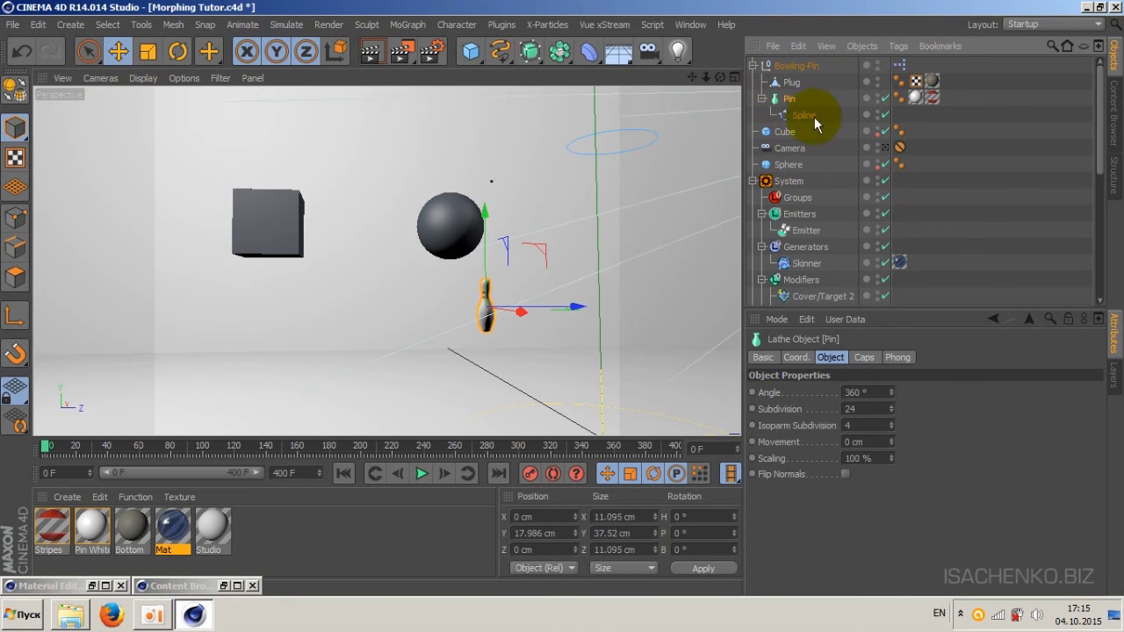
Step: Make Pin editable and merge Plug and Pin into one polygon object, Plug.1
click(25, 103)
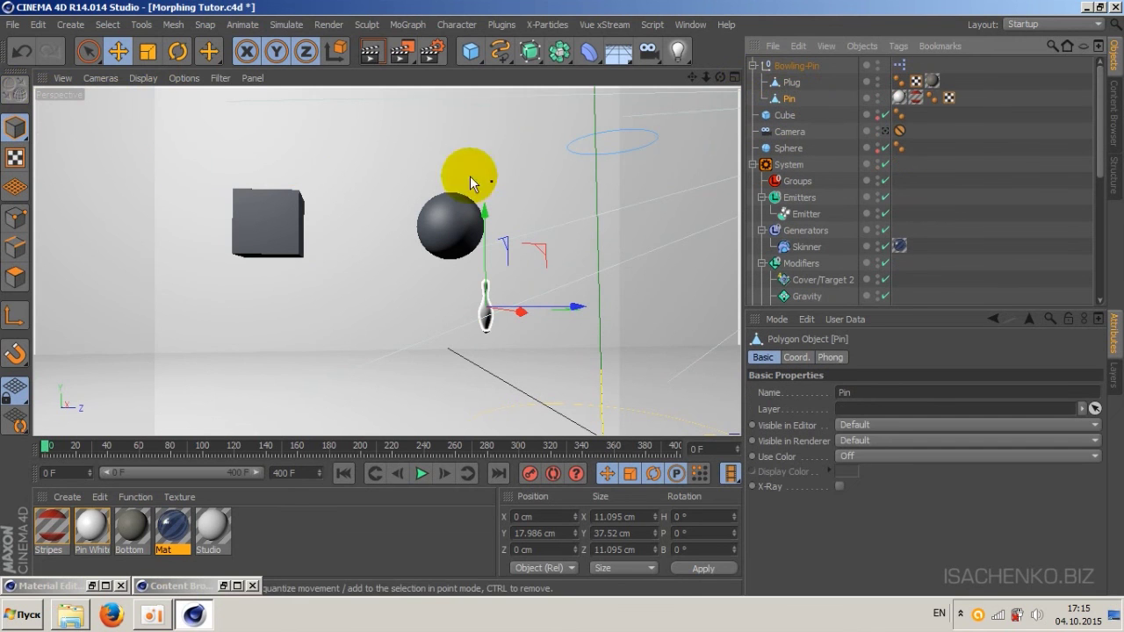
ctrl+click(793, 83)
click(860, 46)
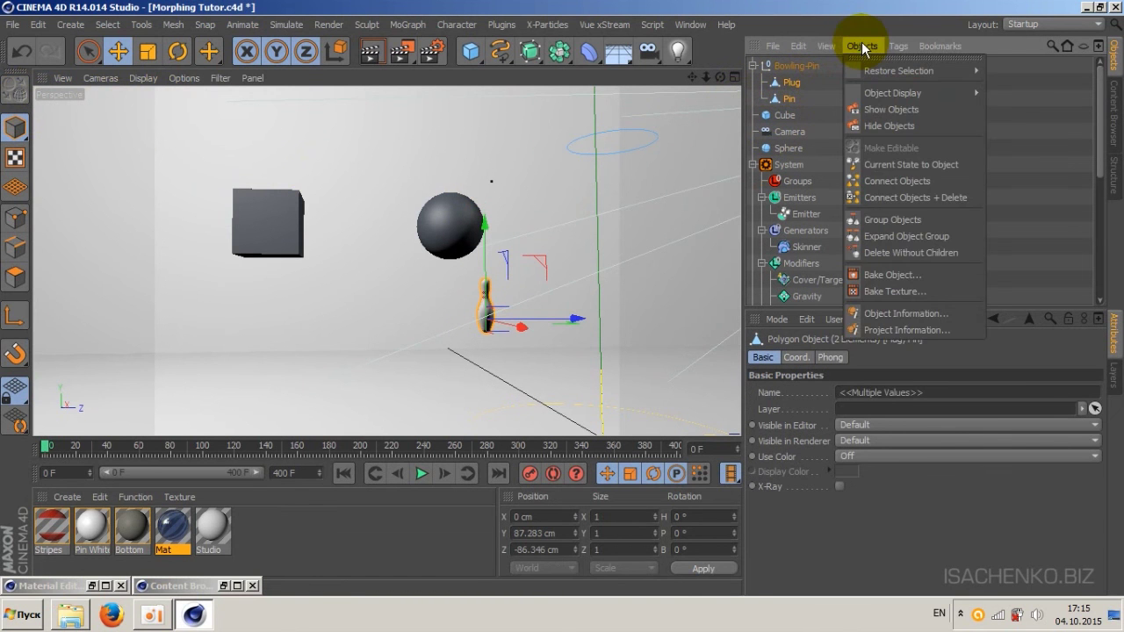
click(907, 197)
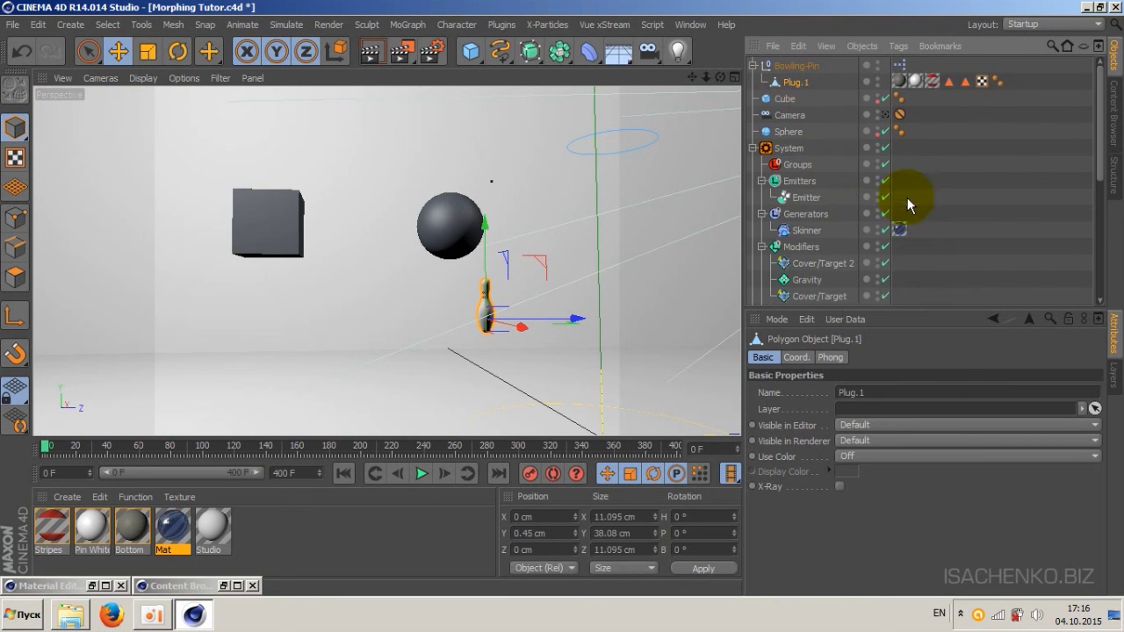
Step: Move Plug.1 out of the group, then delete the Bowling-Pin group and Plug.1
drag(796, 71, 790, 61)
click(808, 83)
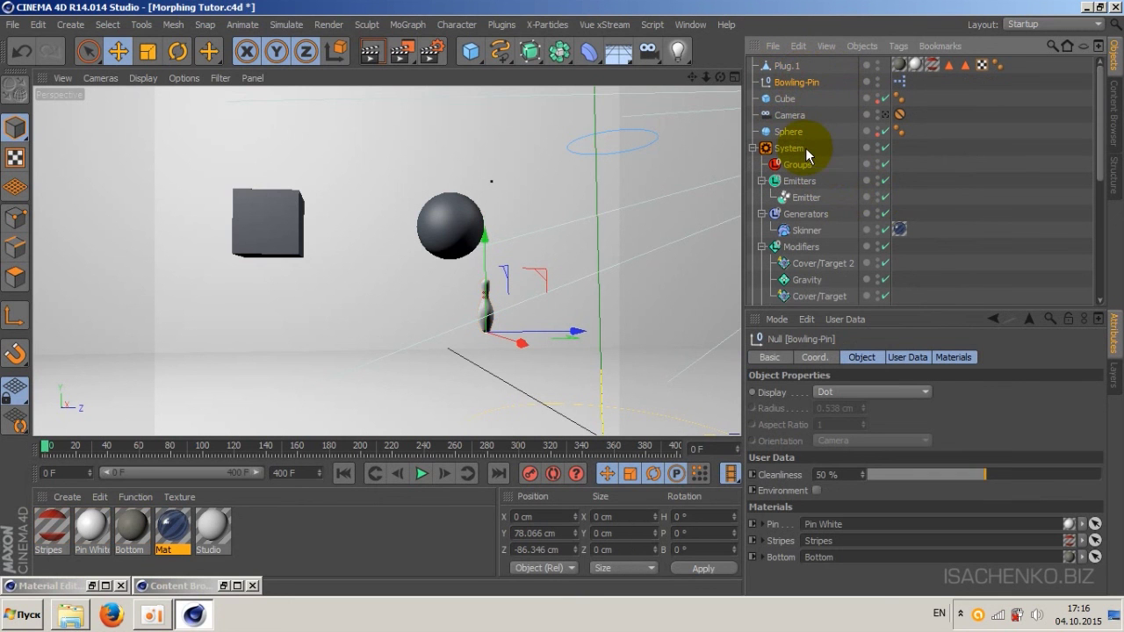
key(Delete)
click(789, 66)
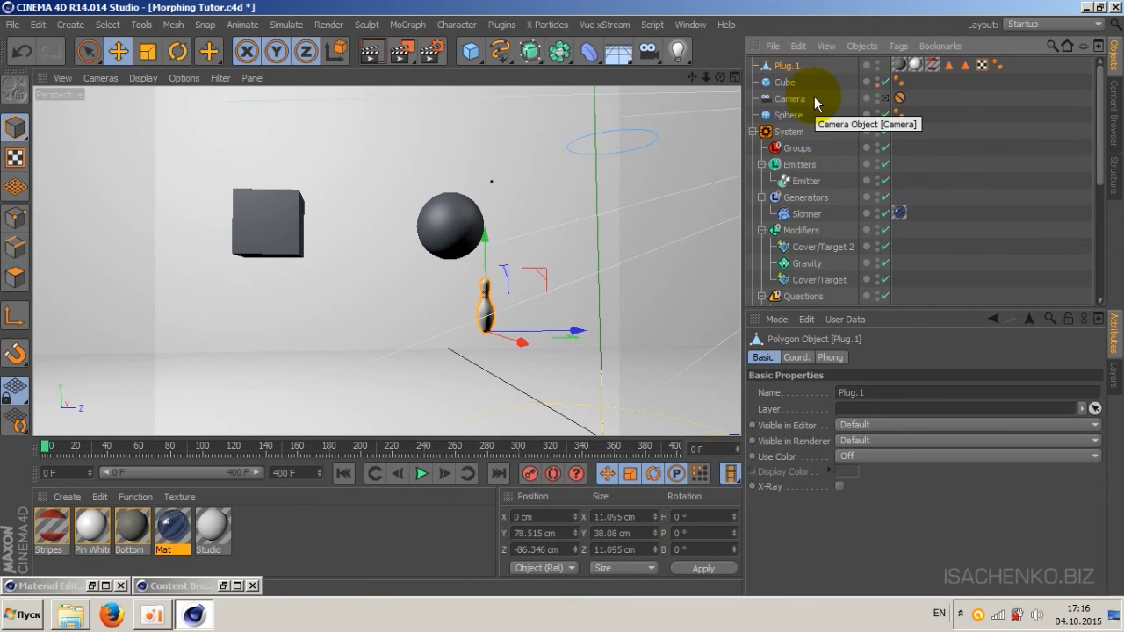
key(Delete)
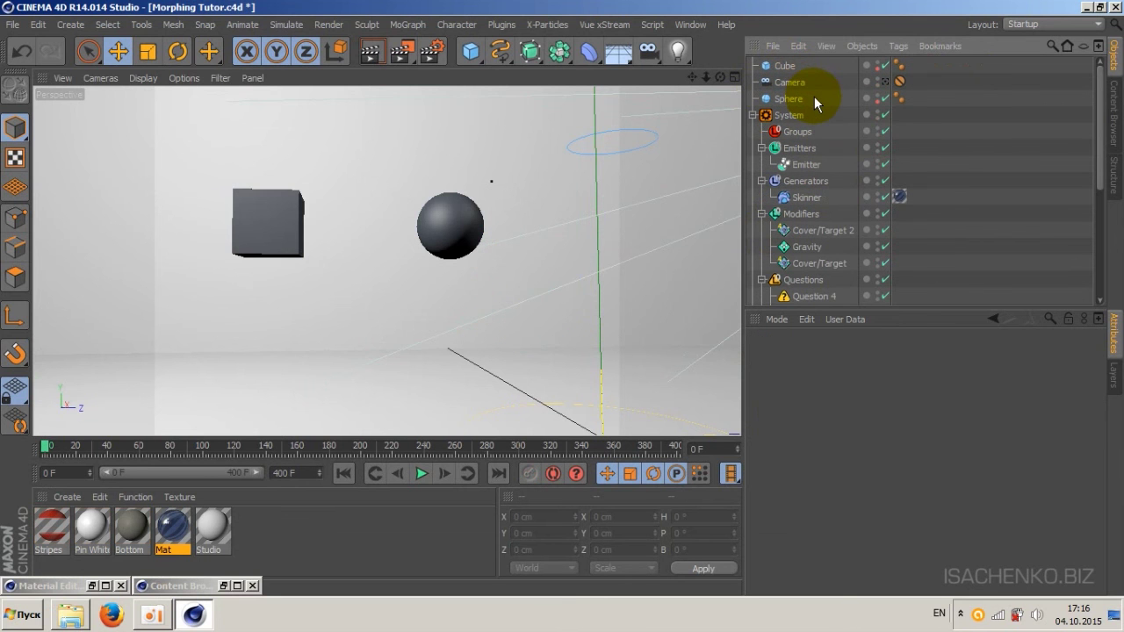